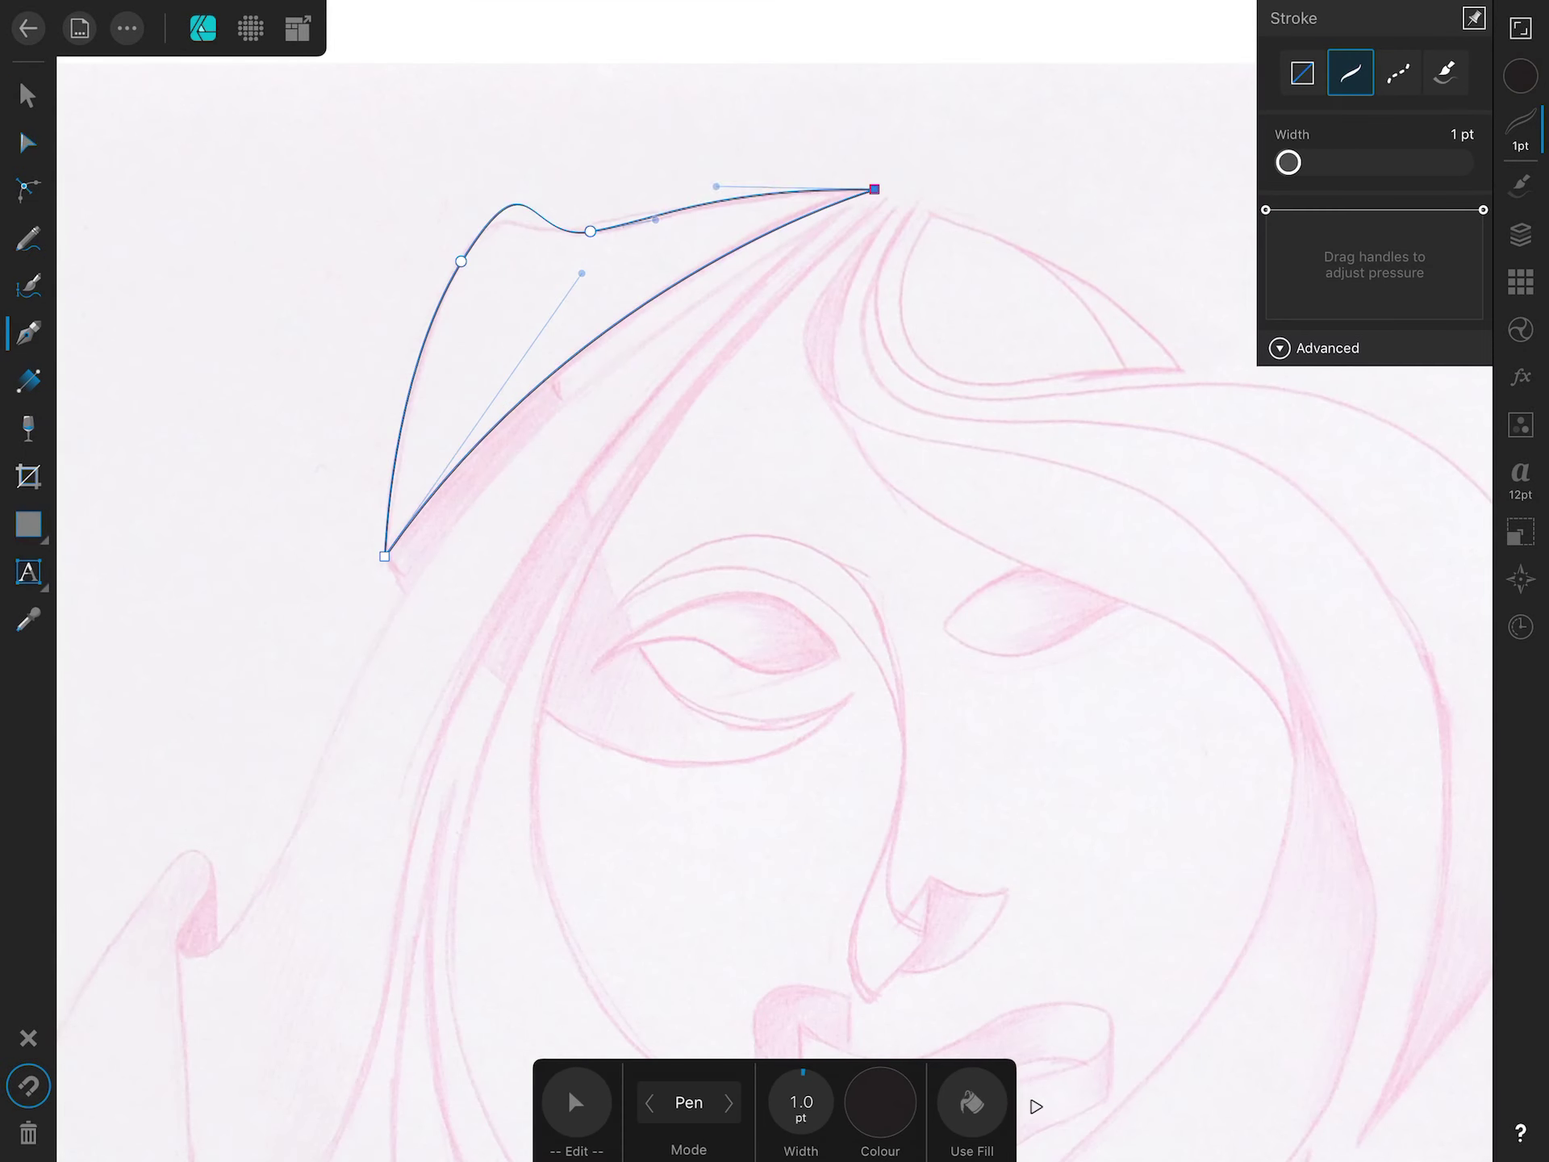
Trace the long hair strand down the left side and align its nodes to the sketch.
{"action": "key", "text": "a"}
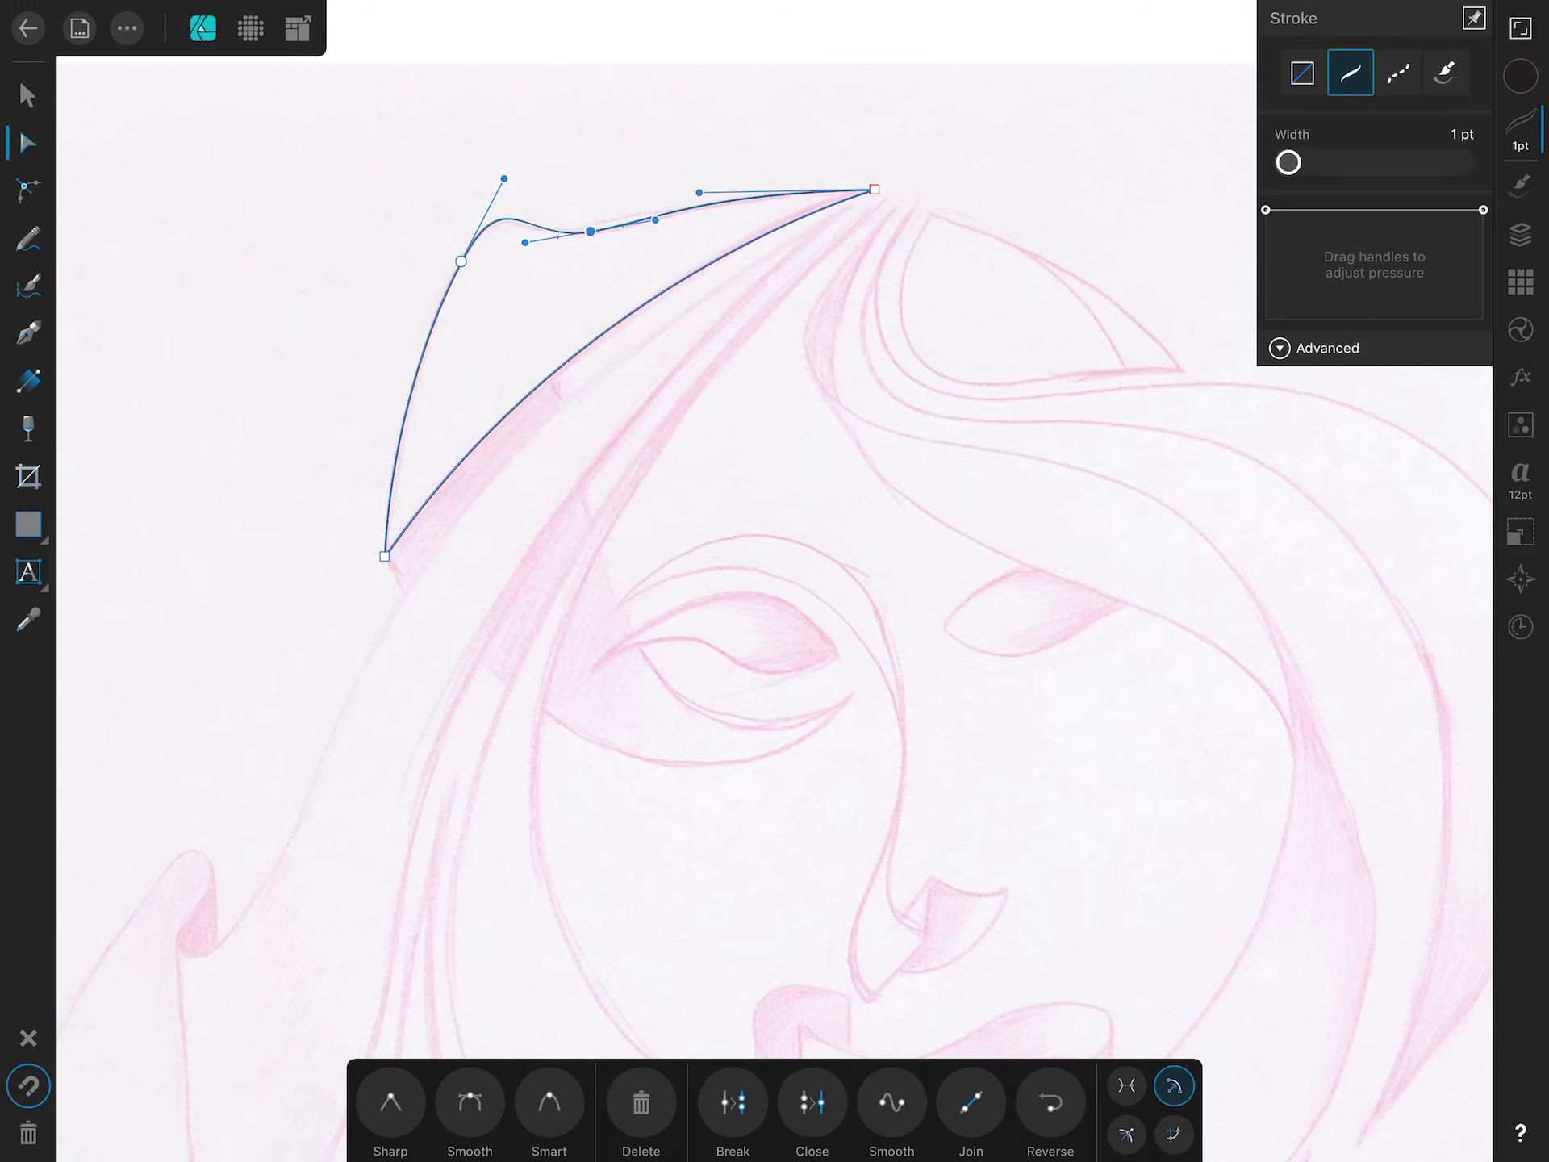
{"action": "key", "text": "p"}
{"action": "left_click", "coordinate": [879, 71]}
{"action": "left_click_drag", "start_coordinate": [553, 452], "coordinate": [416, 731]}
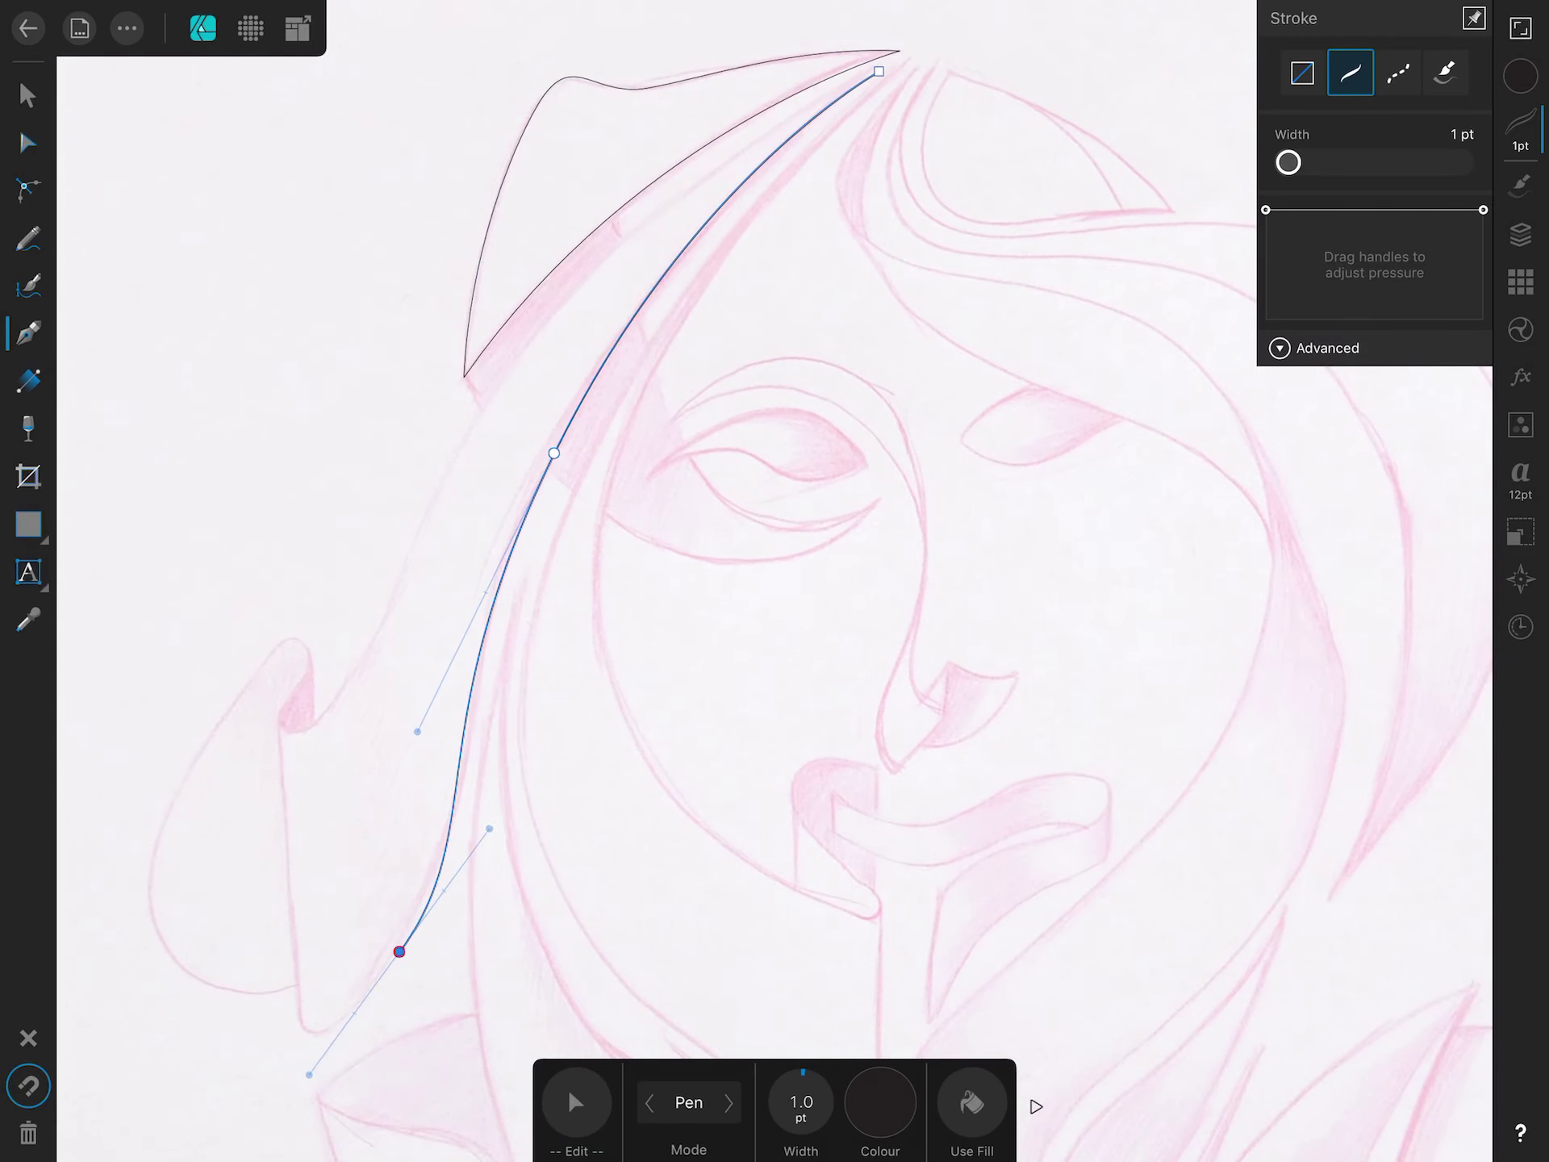
{"action": "key", "text": "a"}
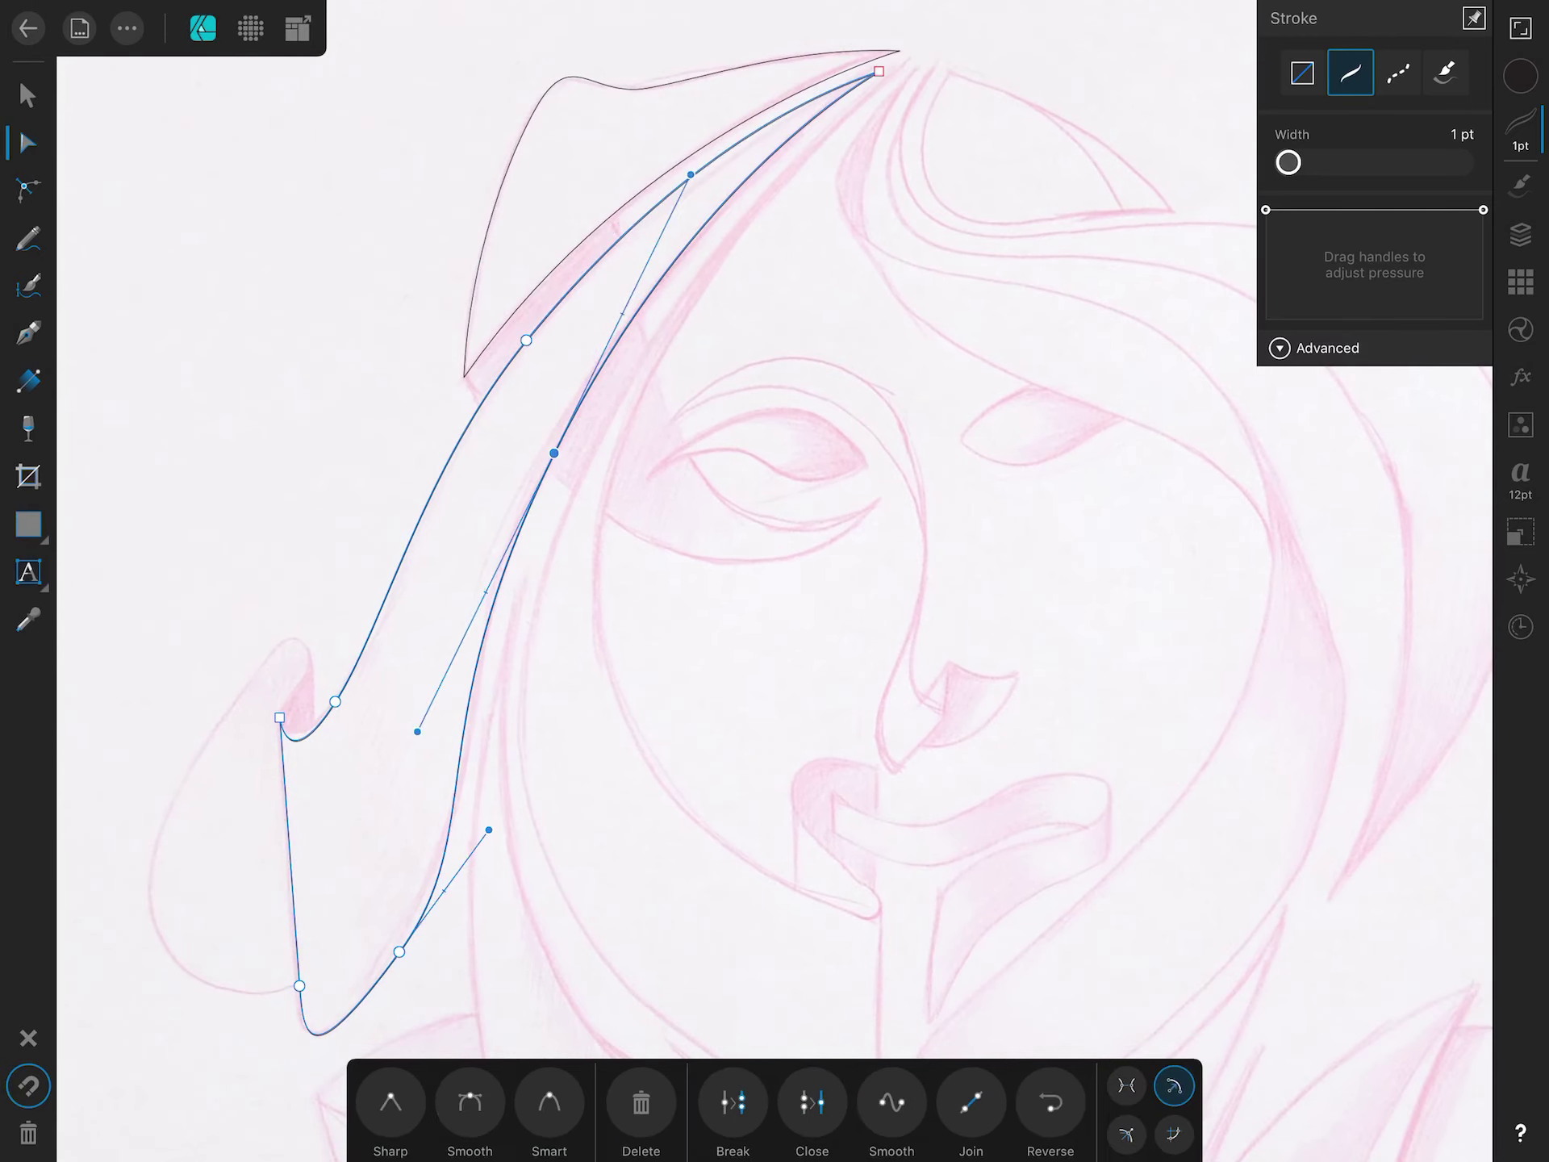
{"action": "left_click_drag", "start_coordinate": [554, 453], "coordinate": [582, 382]}
{"action": "left_click", "coordinate": [400, 951]}
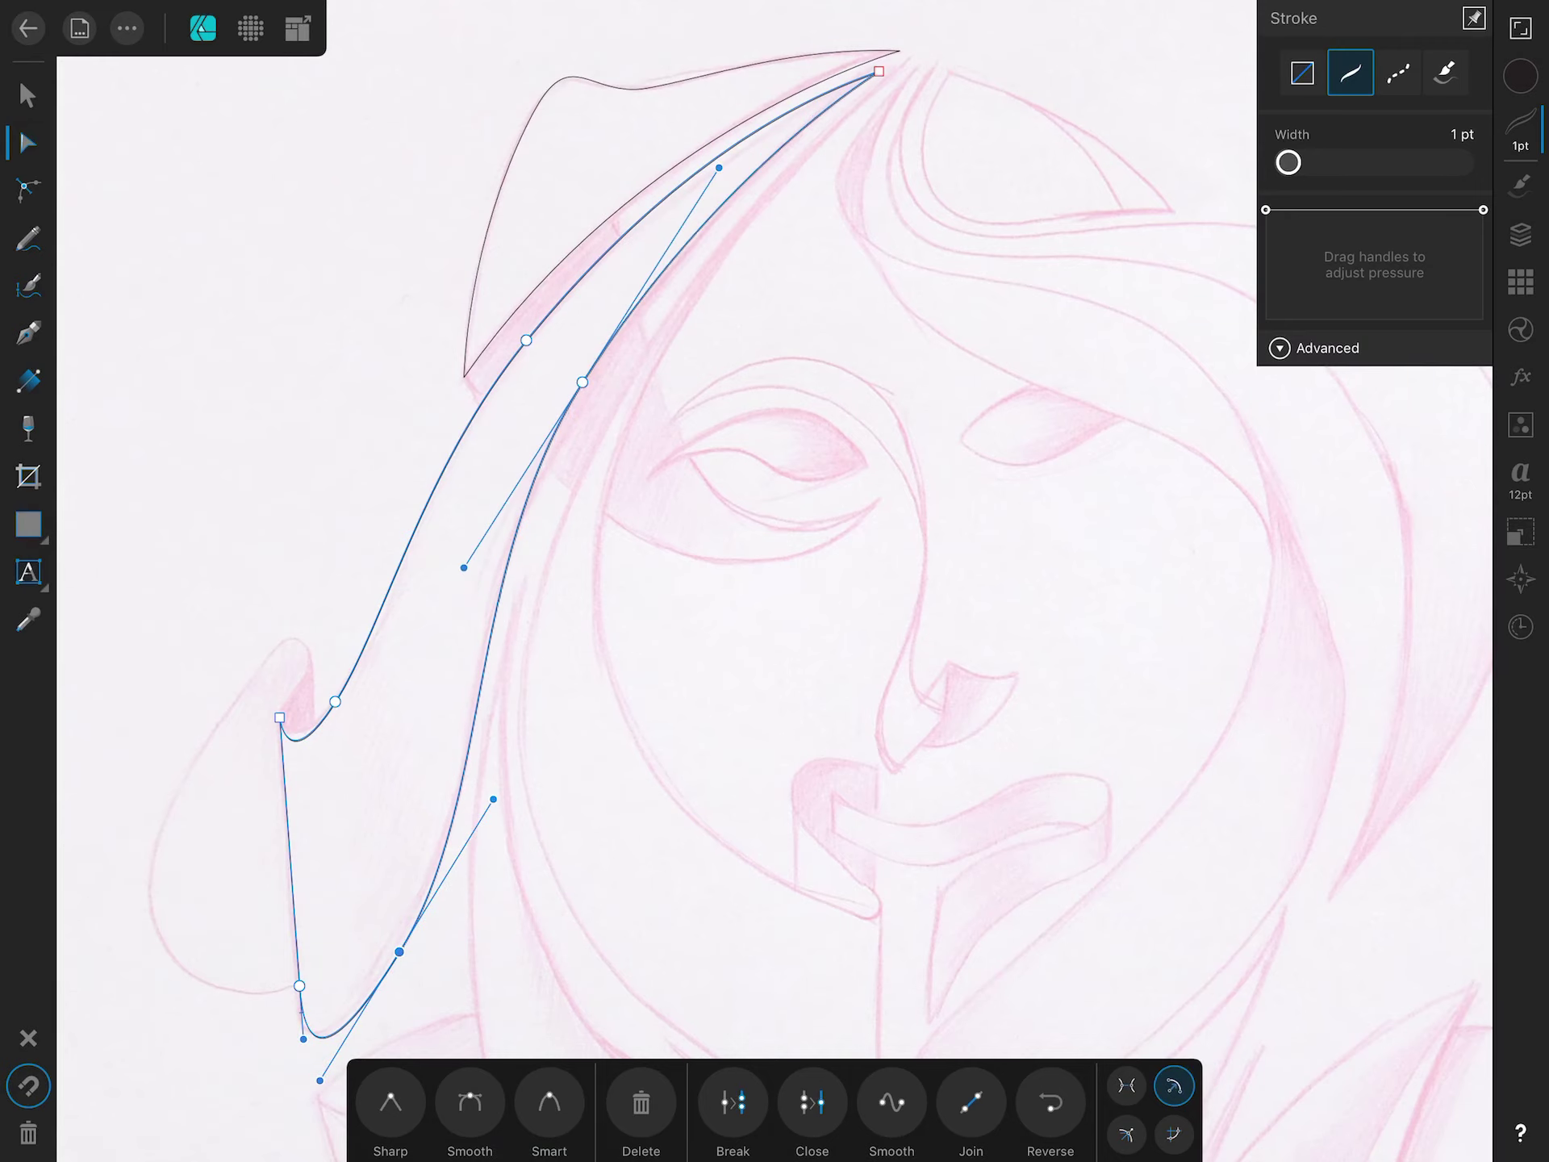
{"action": "left_click", "coordinate": [526, 340]}
{"action": "scroll", "coordinate": [299, 726], "scroll_direction": "up", "scroll_amount": 3}
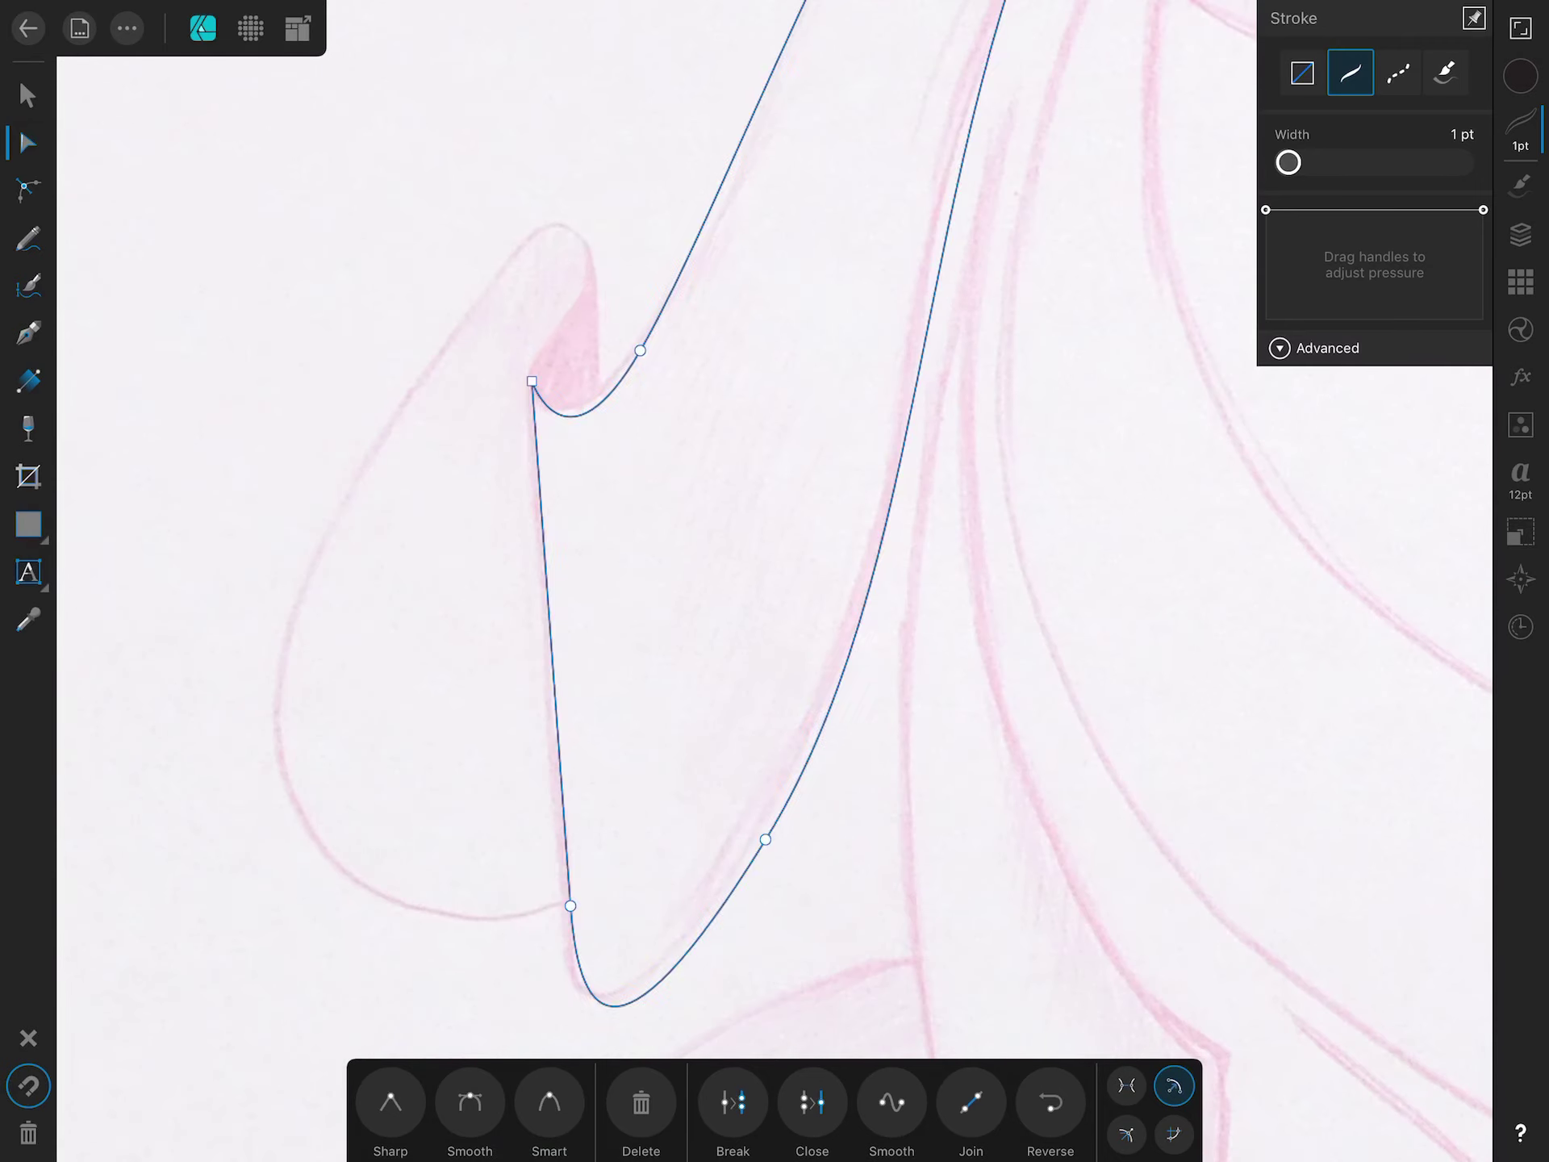
Outline the curled hair tip with a new curved path.
{"action": "key", "text": "p"}
{"action": "left_click", "coordinate": [588, 250]}
{"action": "left_click", "coordinate": [561, 322]}
{"action": "left_click_drag", "start_coordinate": [532, 394], "coordinate": [537, 421]}
{"action": "key", "text": "a"}
Draw the outer teardrop outline around the curled tip and adjust its nodes.
{"action": "scroll", "coordinate": [774, 581], "scroll_direction": "left", "scroll_amount": 2}
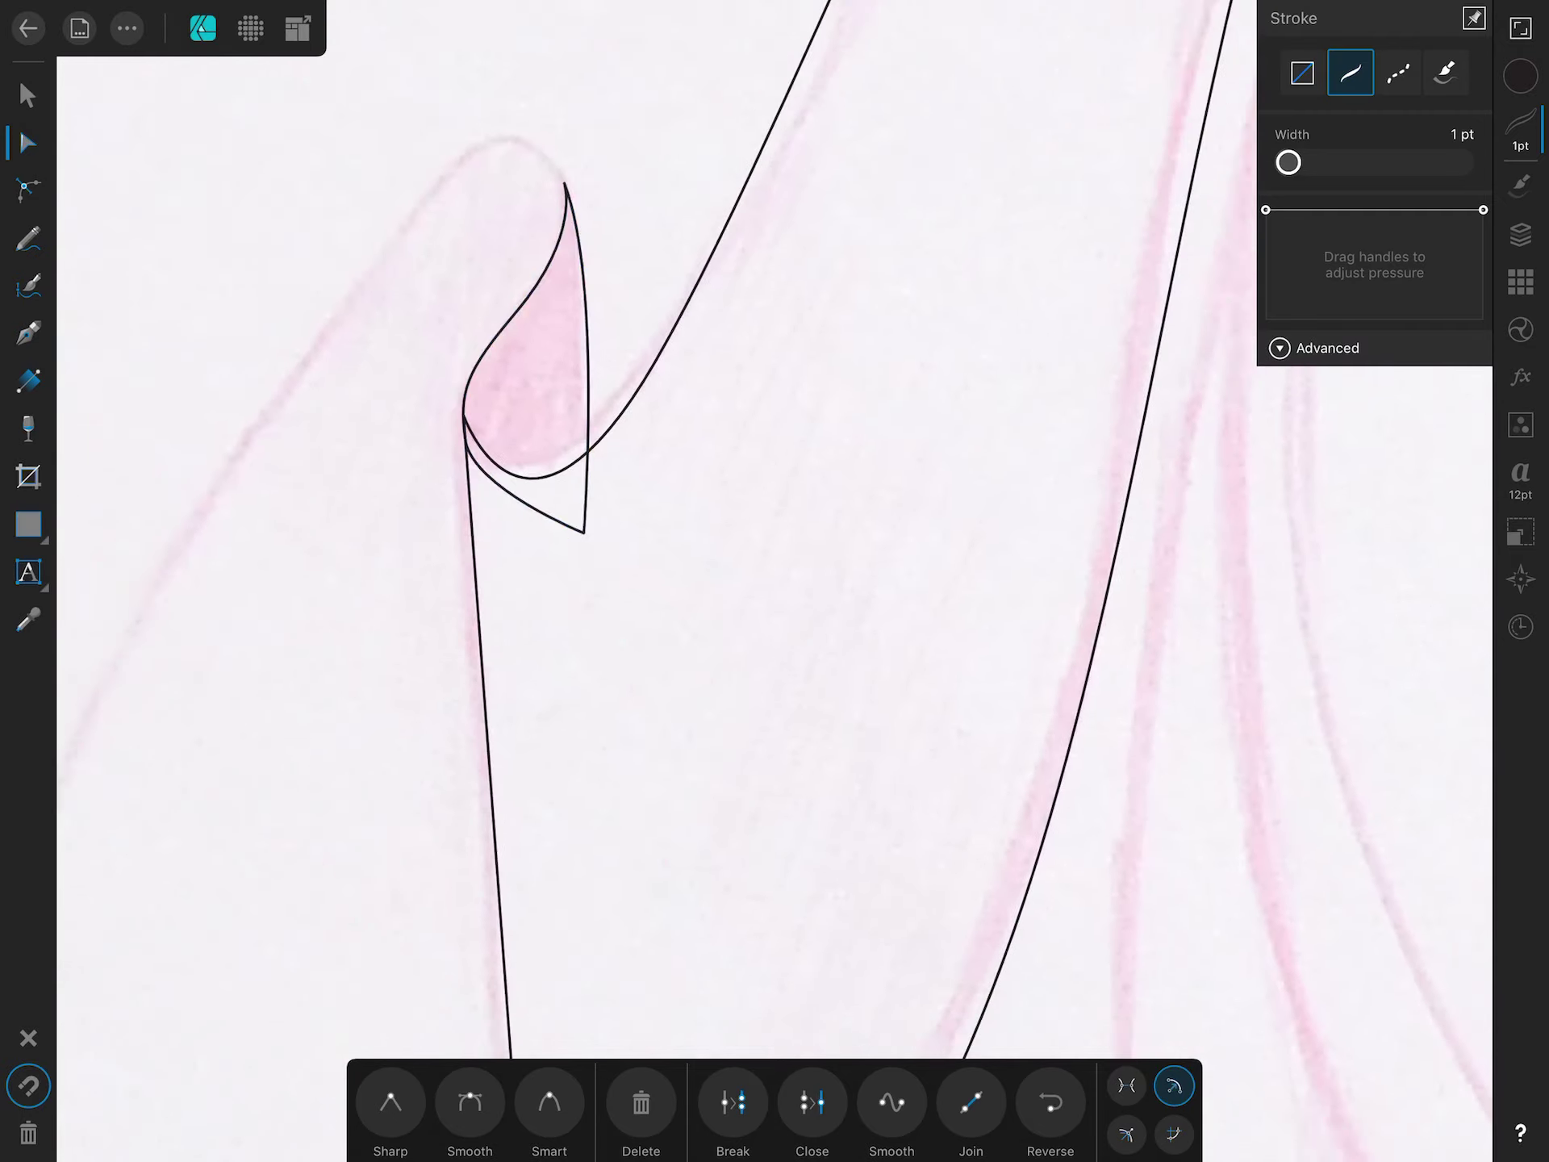
{"action": "key", "text": "p"}
{"action": "left_click_drag", "start_coordinate": [416, 731], "coordinate": [507, 907]}
{"action": "left_click", "coordinate": [707, 827]}
{"action": "scroll", "coordinate": [775, 581], "scroll_direction": "down", "scroll_amount": 2}
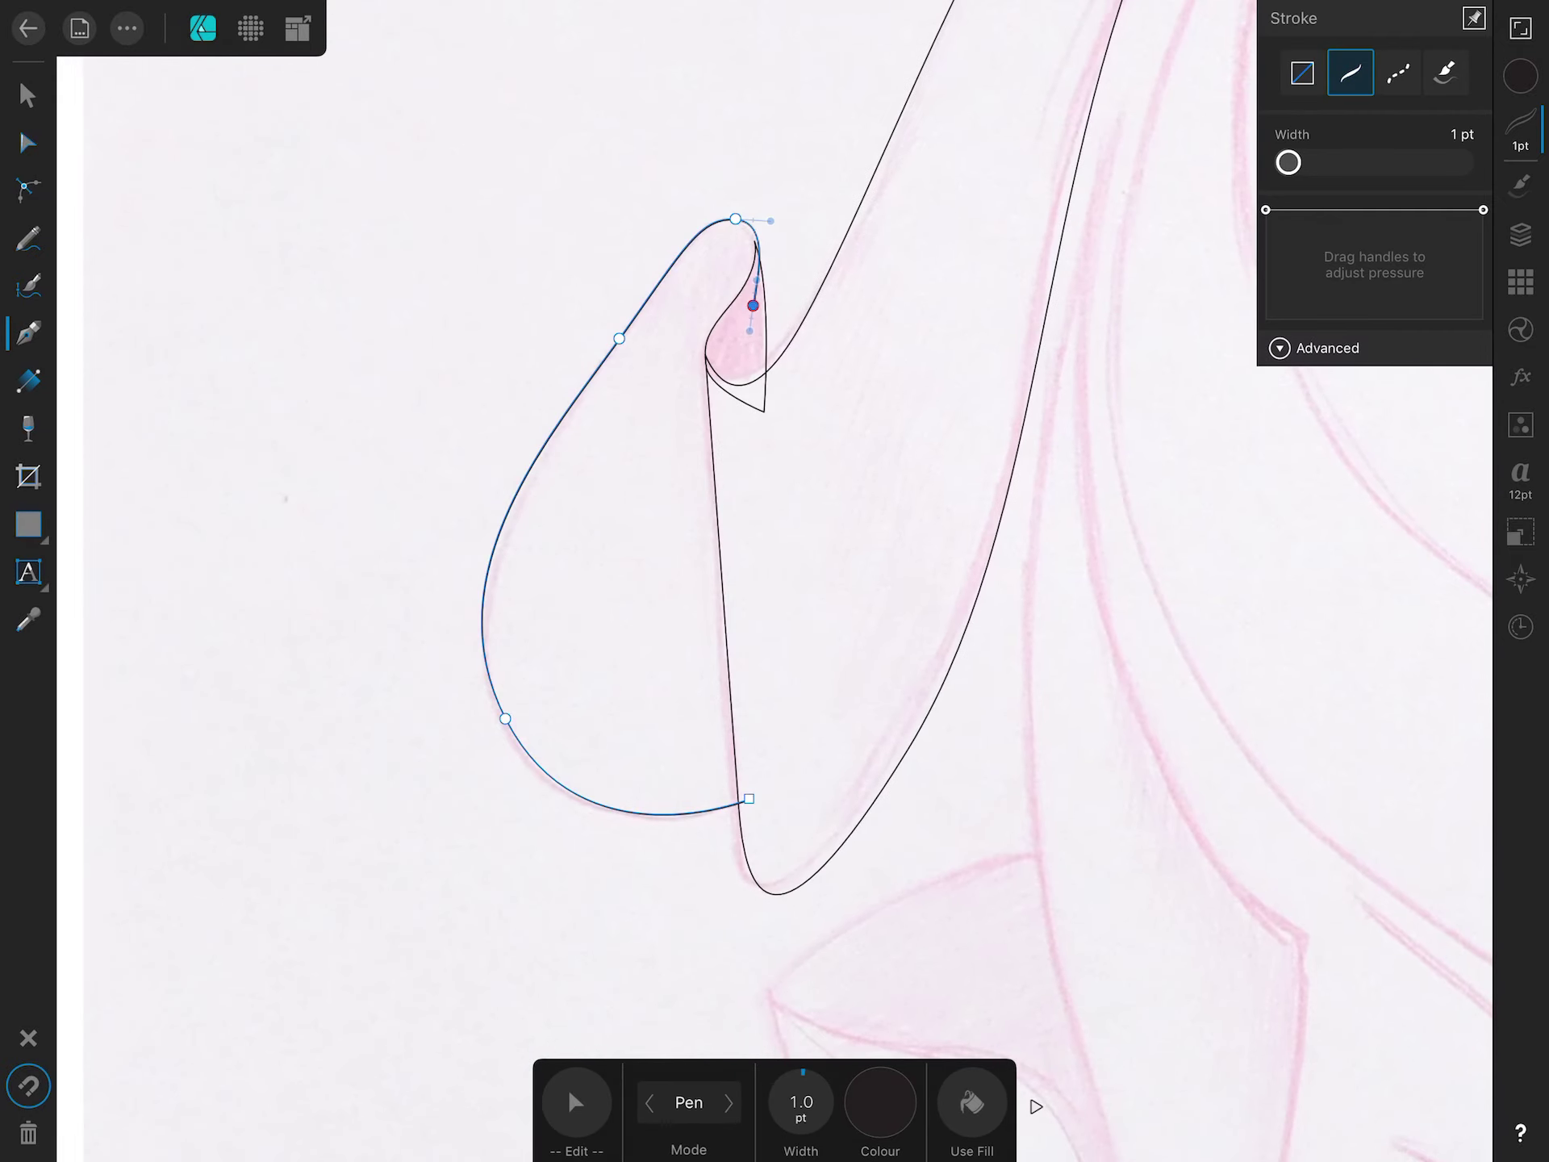
{"action": "key", "text": "a"}
{"action": "scroll", "coordinate": [775, 581], "scroll_direction": "up", "scroll_amount": 3}
{"action": "scroll", "coordinate": [775, 581], "scroll_direction": "left", "scroll_amount": 2}
{"action": "scroll", "coordinate": [775, 581], "scroll_direction": "down", "scroll_amount": 2}
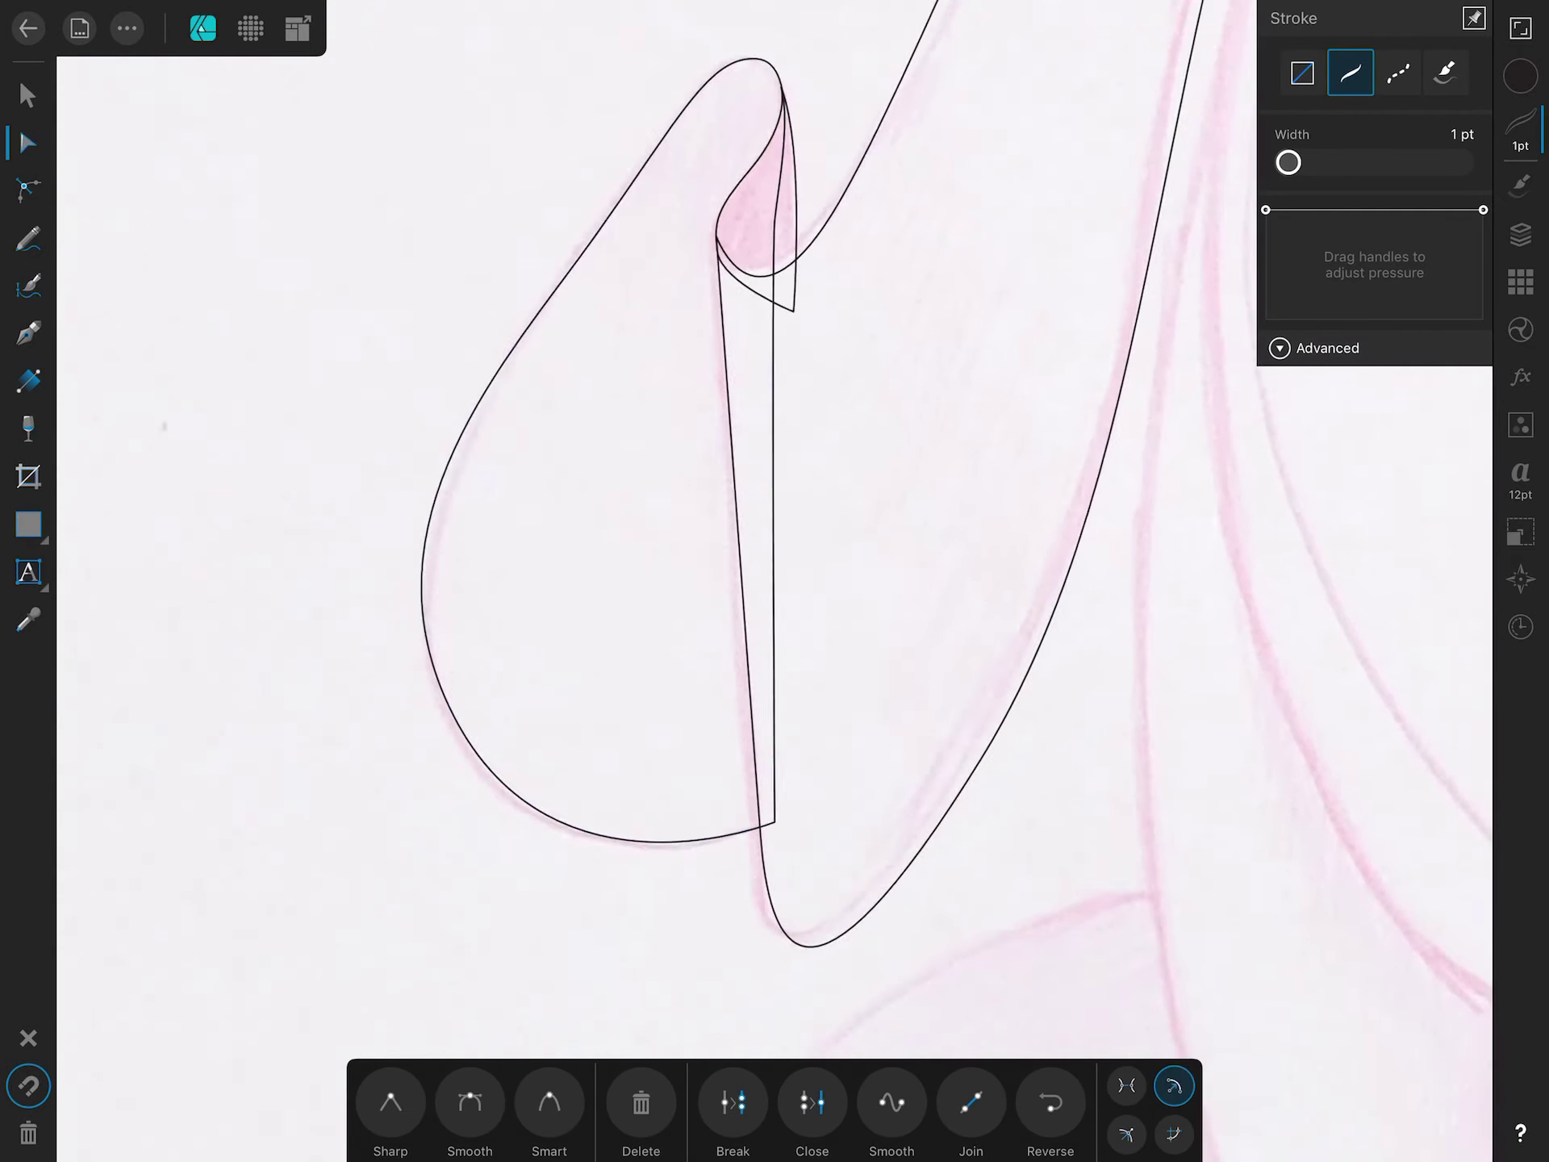
{"action": "scroll", "coordinate": [775, 581], "scroll_direction": "down", "scroll_amount": 3}
Begin a curved path under the left eye.
{"action": "key", "text": "p"}
{"action": "left_click", "coordinate": [602, 255]}
{"action": "left_click", "coordinate": [667, 513]}
{"action": "left_click_drag", "start_coordinate": [909, 604], "coordinate": [951, 565]}
Shape the crescent under the left eye by adjusting its handles and upper point.
{"action": "left_click_drag", "start_coordinate": [574, 606], "coordinate": [695, 730]}
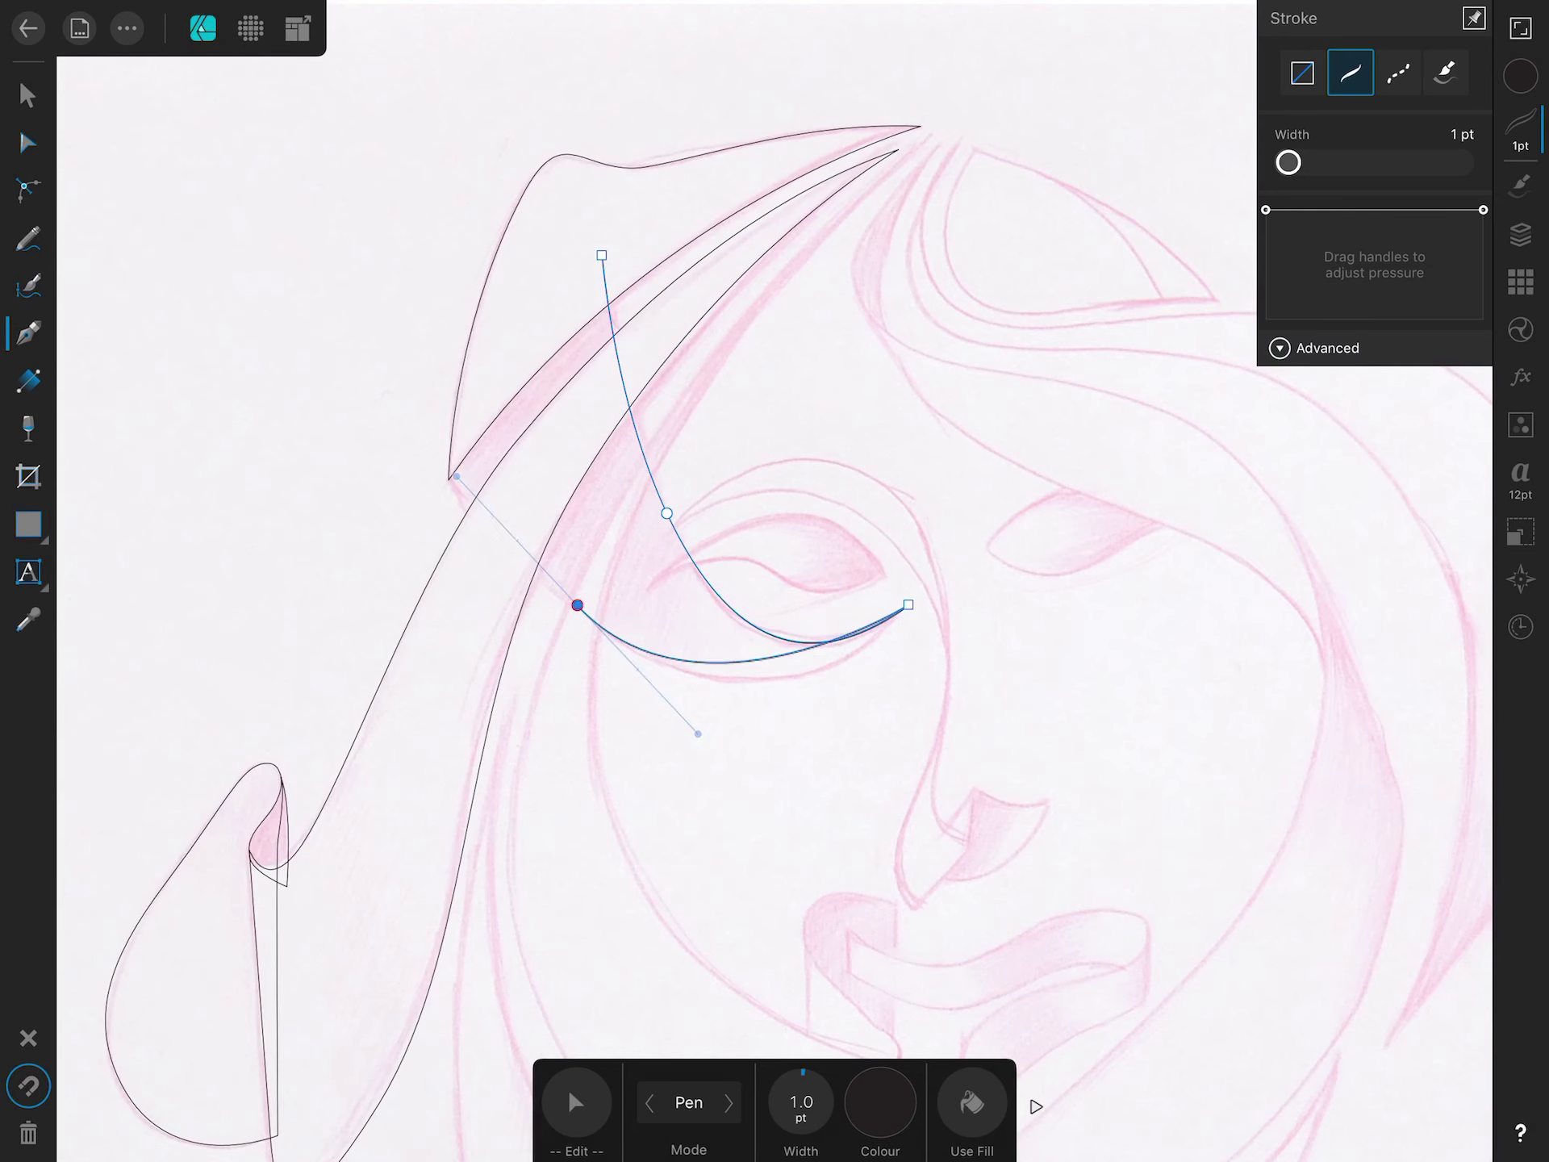
{"action": "scroll", "coordinate": [775, 581], "scroll_direction": "up", "scroll_amount": 3}
{"action": "key", "text": "a"}
{"action": "mouse_move", "coordinate": [810, 816]}
{"action": "left_mouse_down"}
{"action": "mouse_move", "coordinate": [835, 848]}
{"action": "mouse_move", "coordinate": [851, 816]}
{"action": "left_mouse_up"}
{"action": "left_click", "coordinate": [641, 403]}
{"action": "left_click_drag", "start_coordinate": [728, 585], "coordinate": [733, 607]}
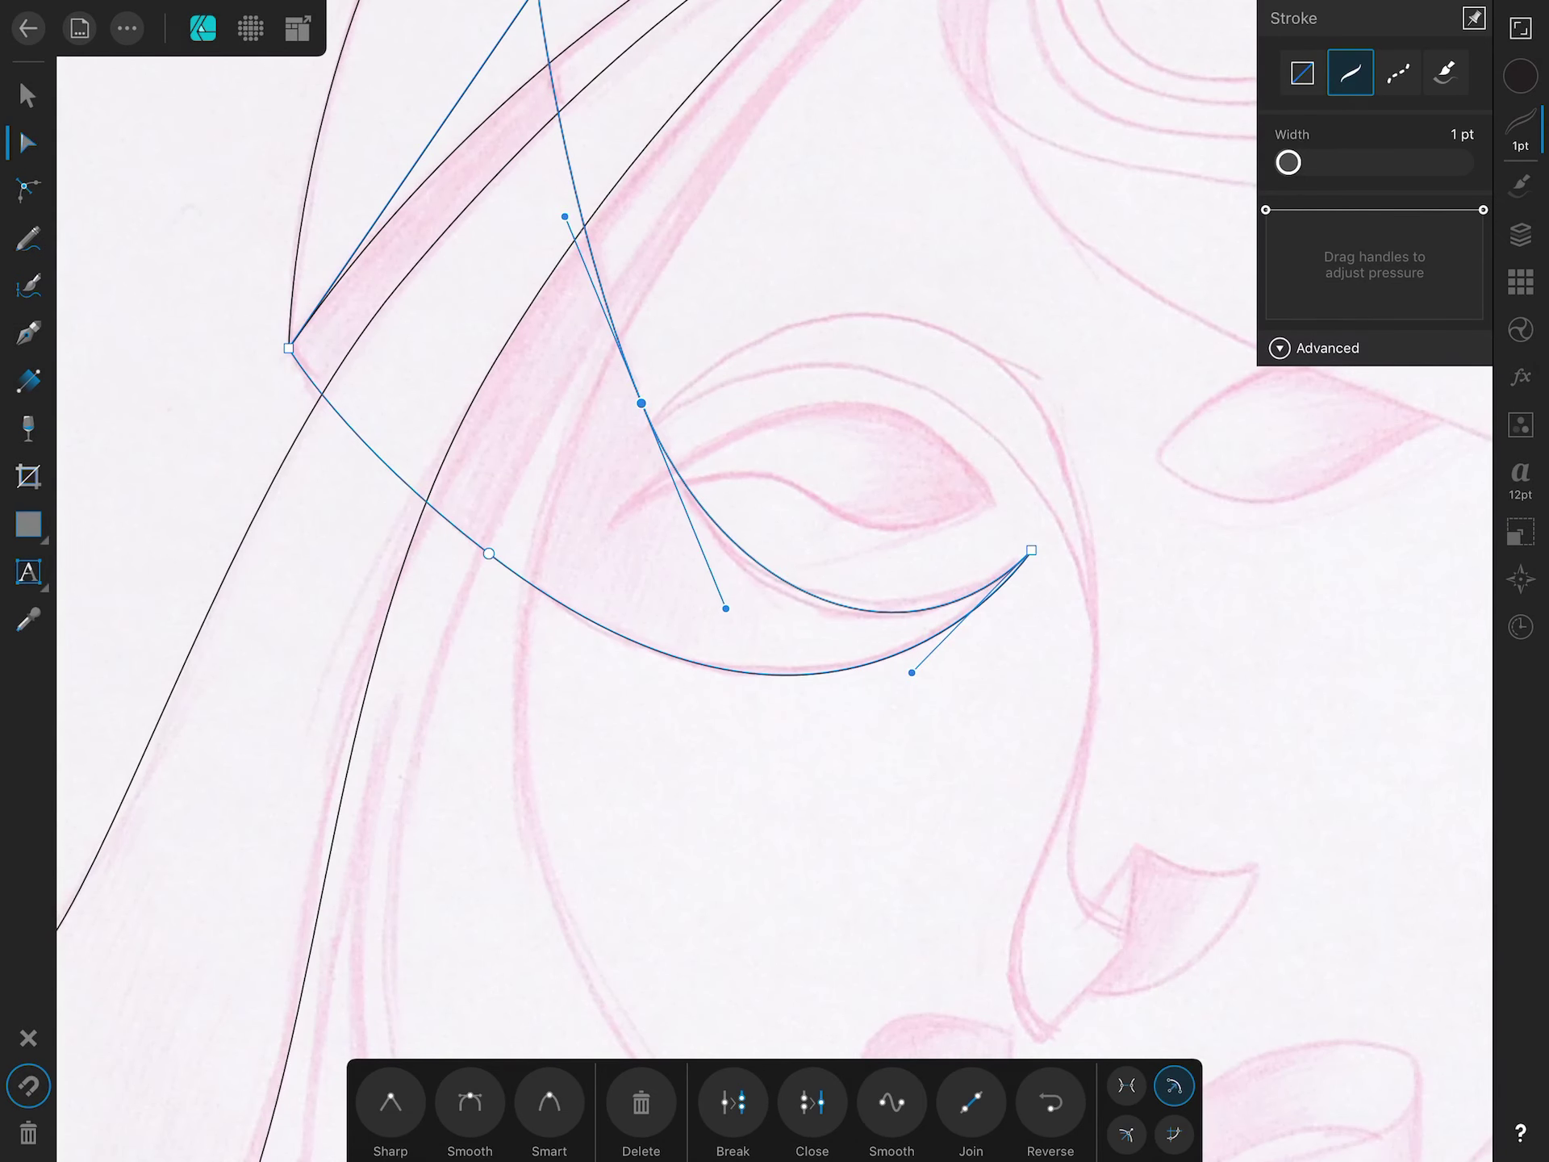
{"action": "scroll", "coordinate": [774, 581], "scroll_direction": "down", "scroll_amount": 5}
Trace the long cheek strand from the hair down to the chin and close it.
{"action": "key", "text": "p"}
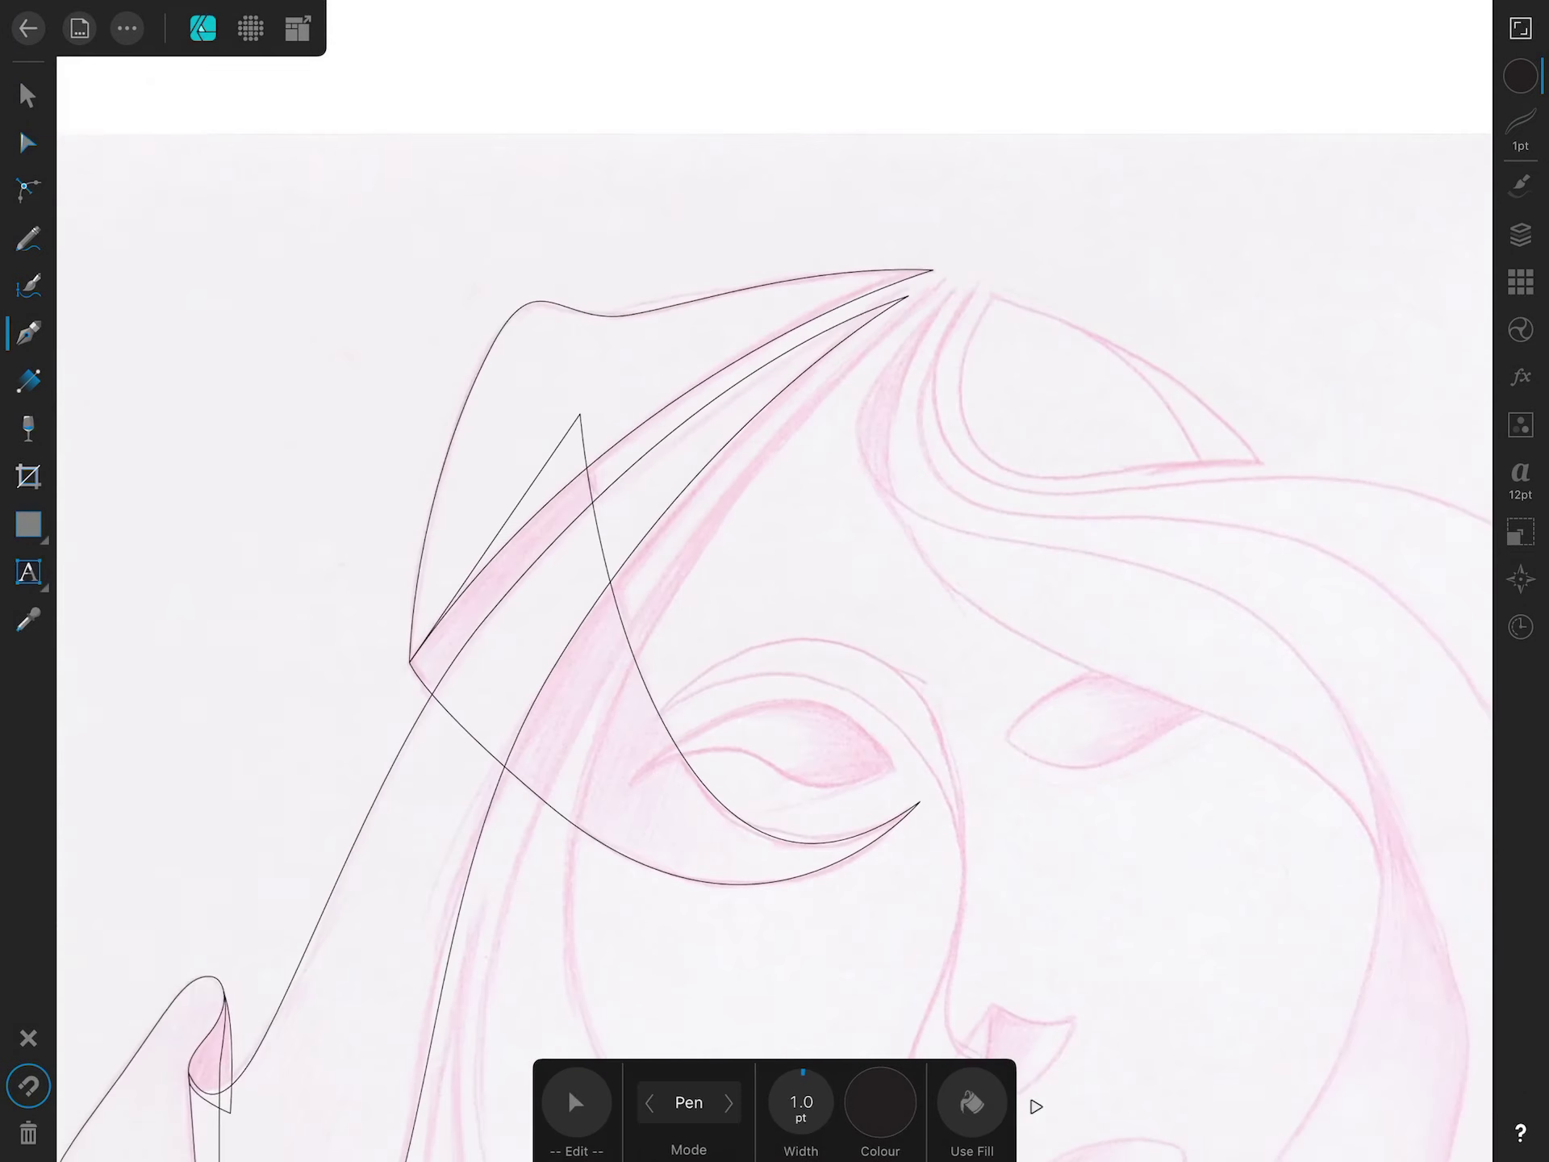
{"action": "left_click", "coordinate": [574, 422]}
{"action": "left_click_drag", "start_coordinate": [472, 730], "coordinate": [523, 825]}
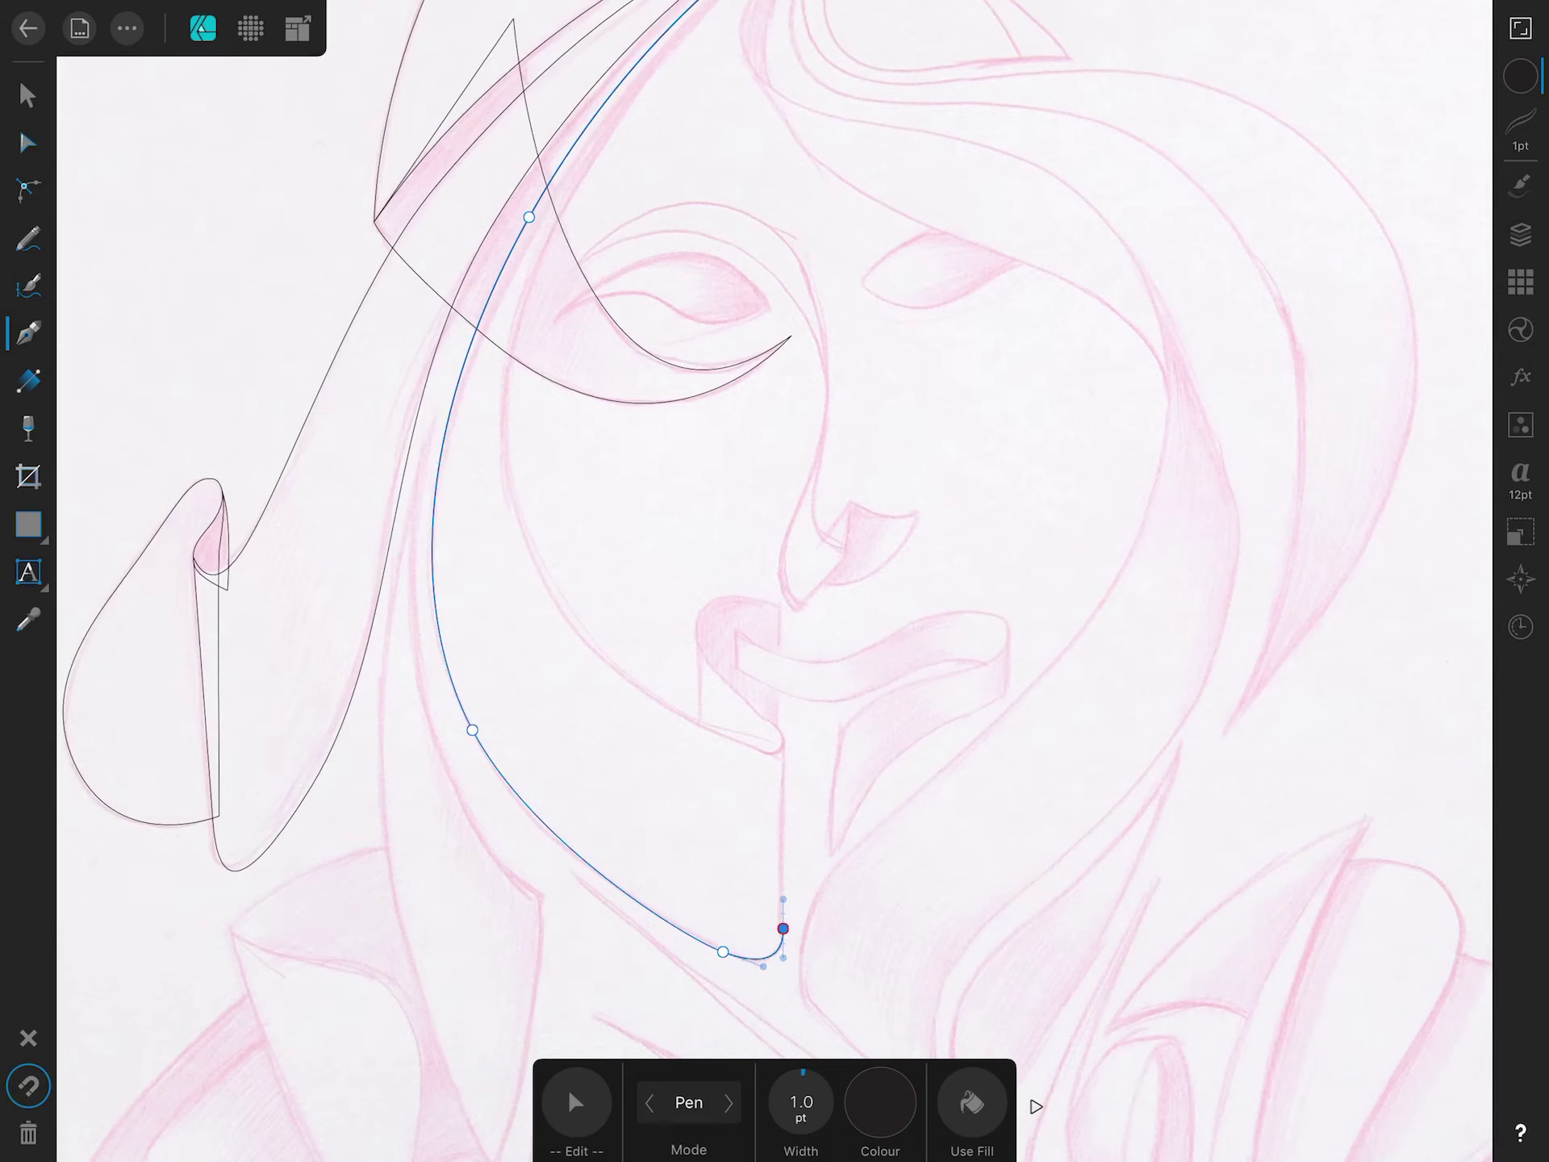
{"action": "scroll", "coordinate": [775, 581], "scroll_direction": "up", "scroll_amount": 3}
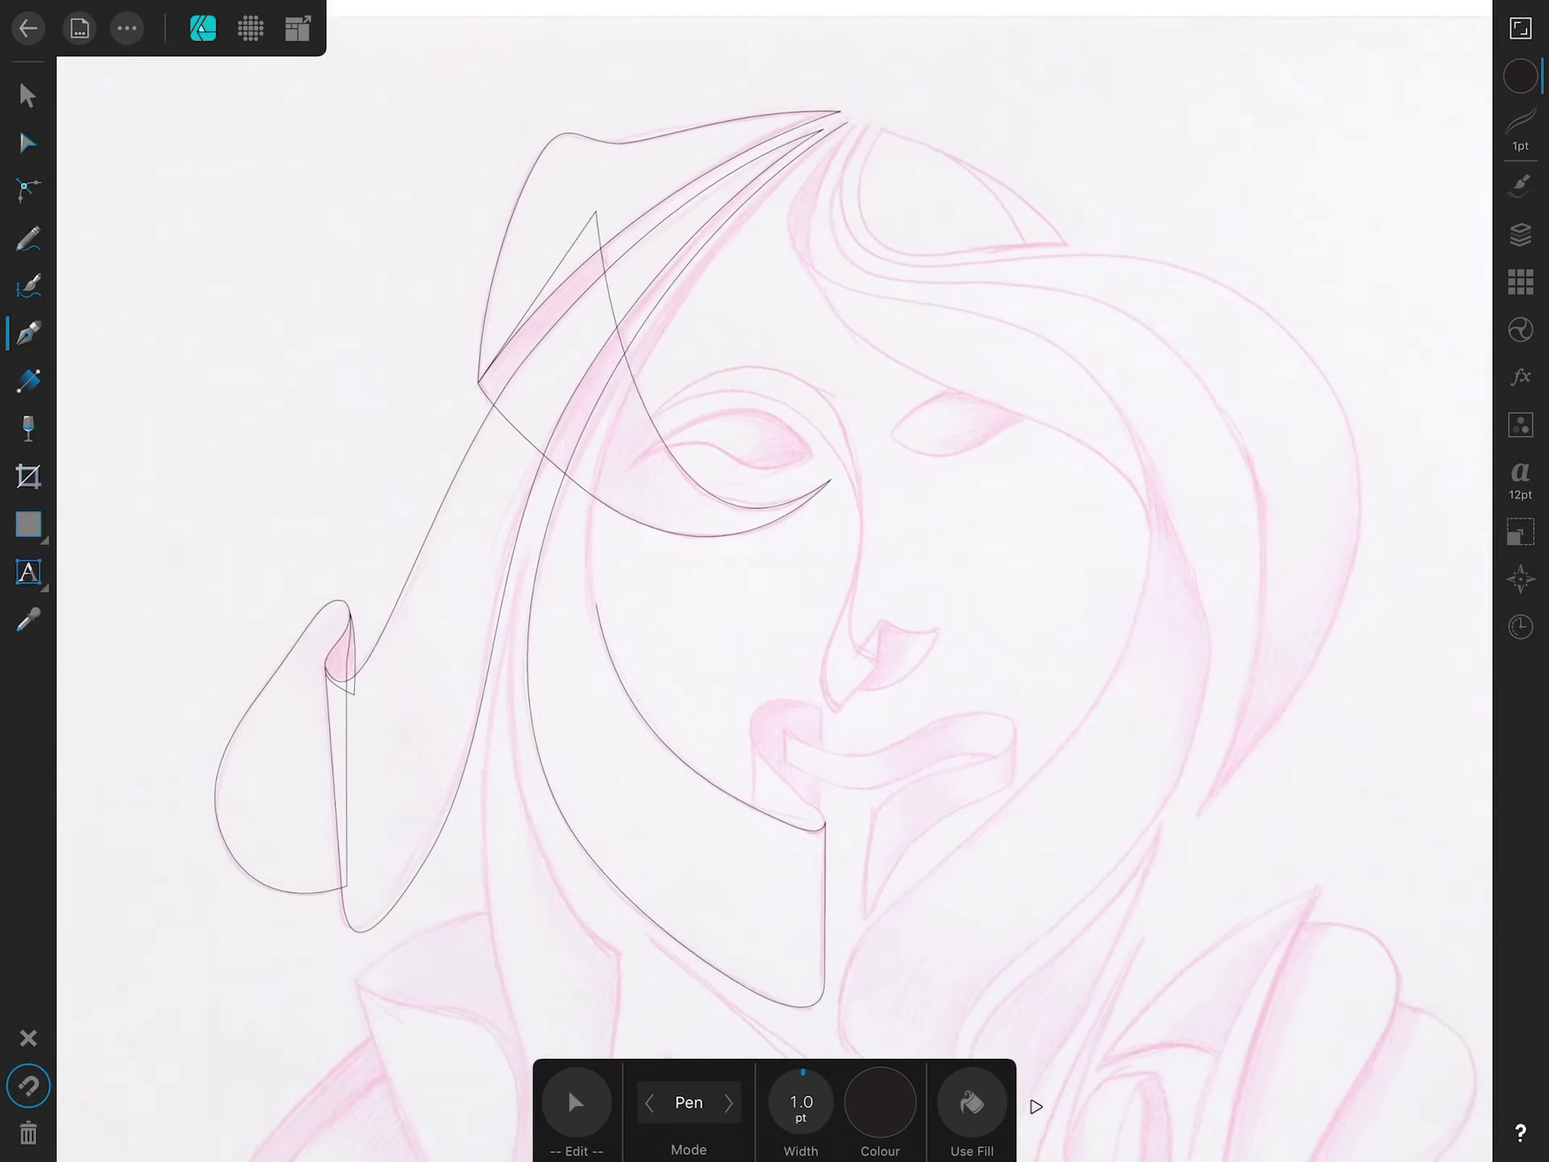
{"action": "left_click", "coordinate": [822, 168]}
{"action": "scroll", "coordinate": [775, 581], "scroll_direction": "down", "scroll_amount": 3}
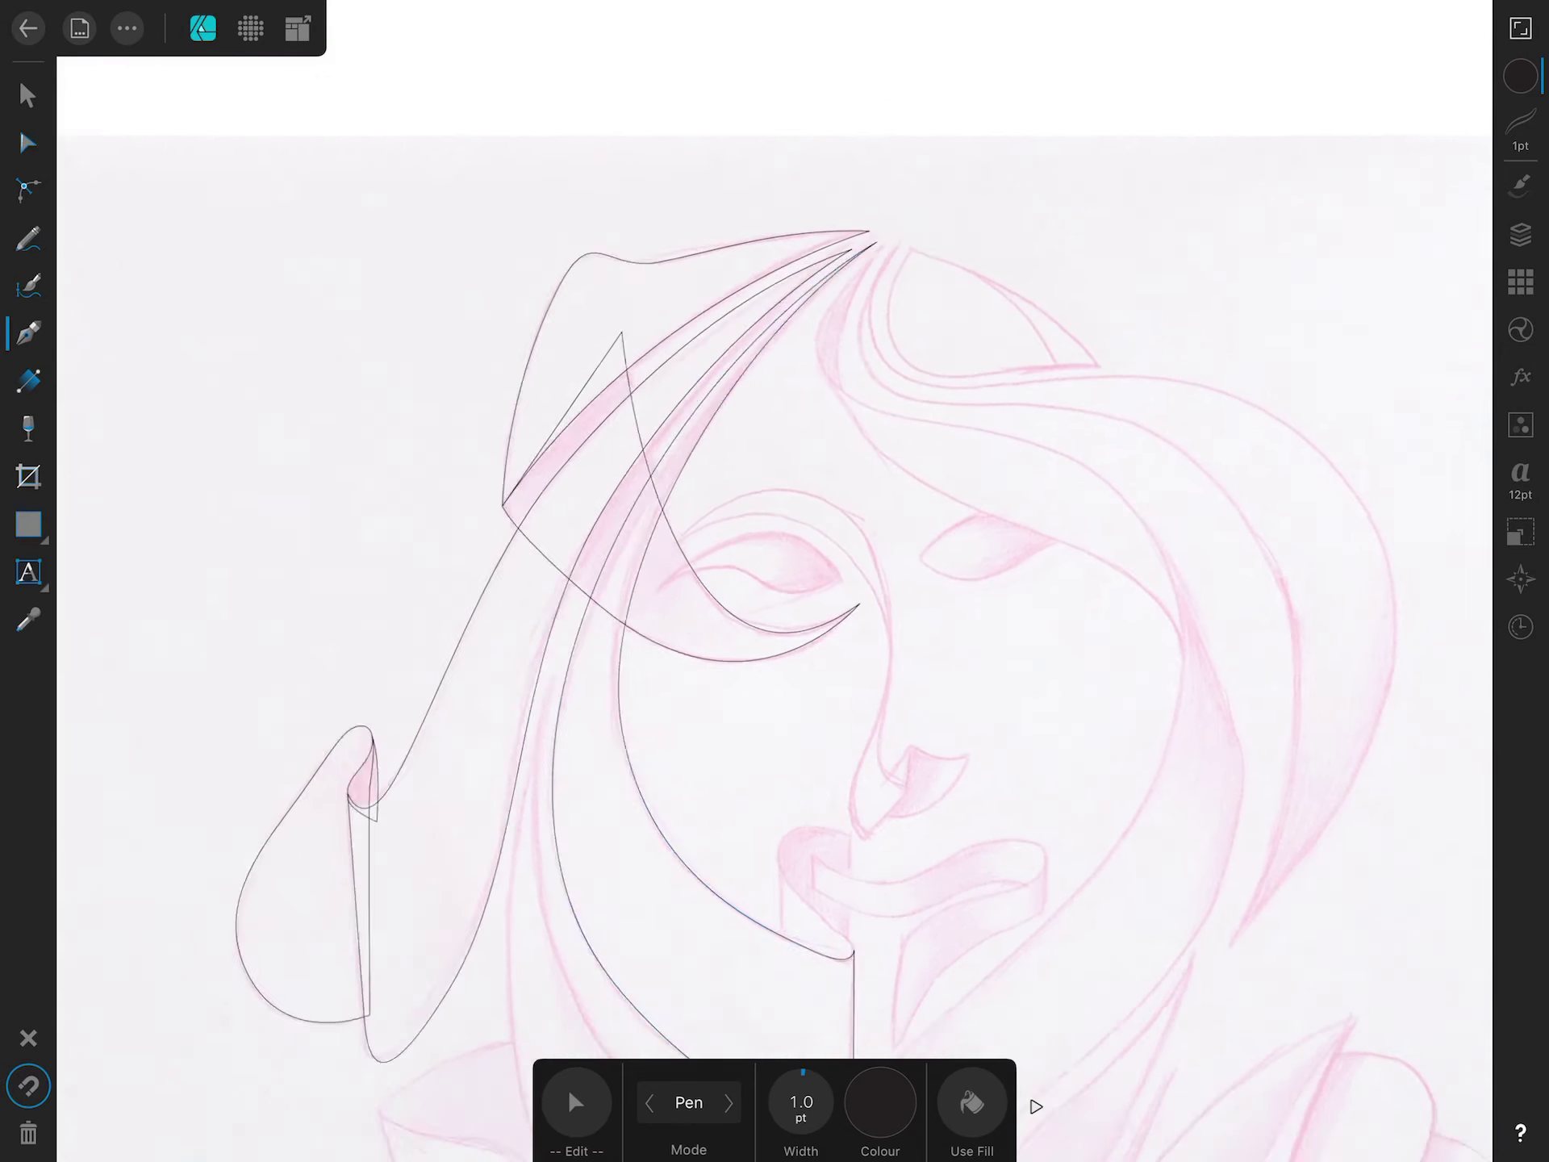
{"action": "scroll", "coordinate": [774, 581], "scroll_direction": "up", "scroll_amount": 5}
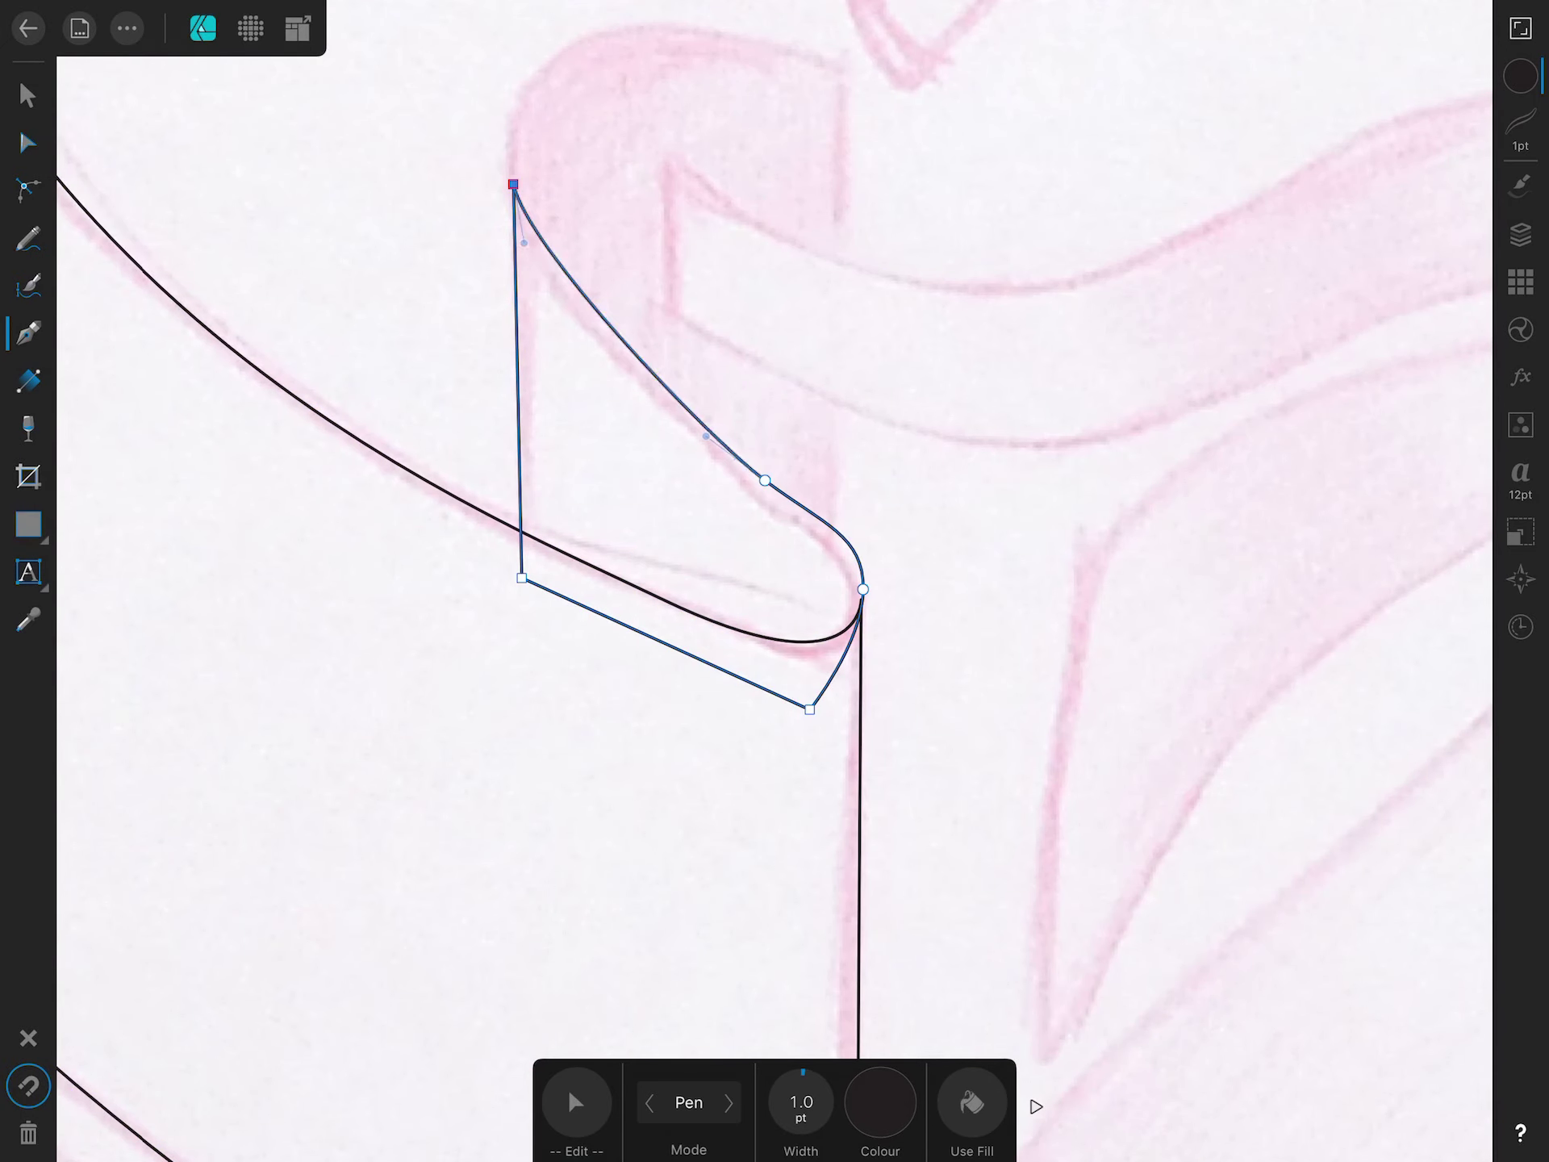
Move the chin fold's point and reshape its inner curve, undoing one bad edit.
{"action": "key", "text": "a"}
{"action": "left_click_drag", "start_coordinate": [764, 480], "coordinate": [748, 469]}
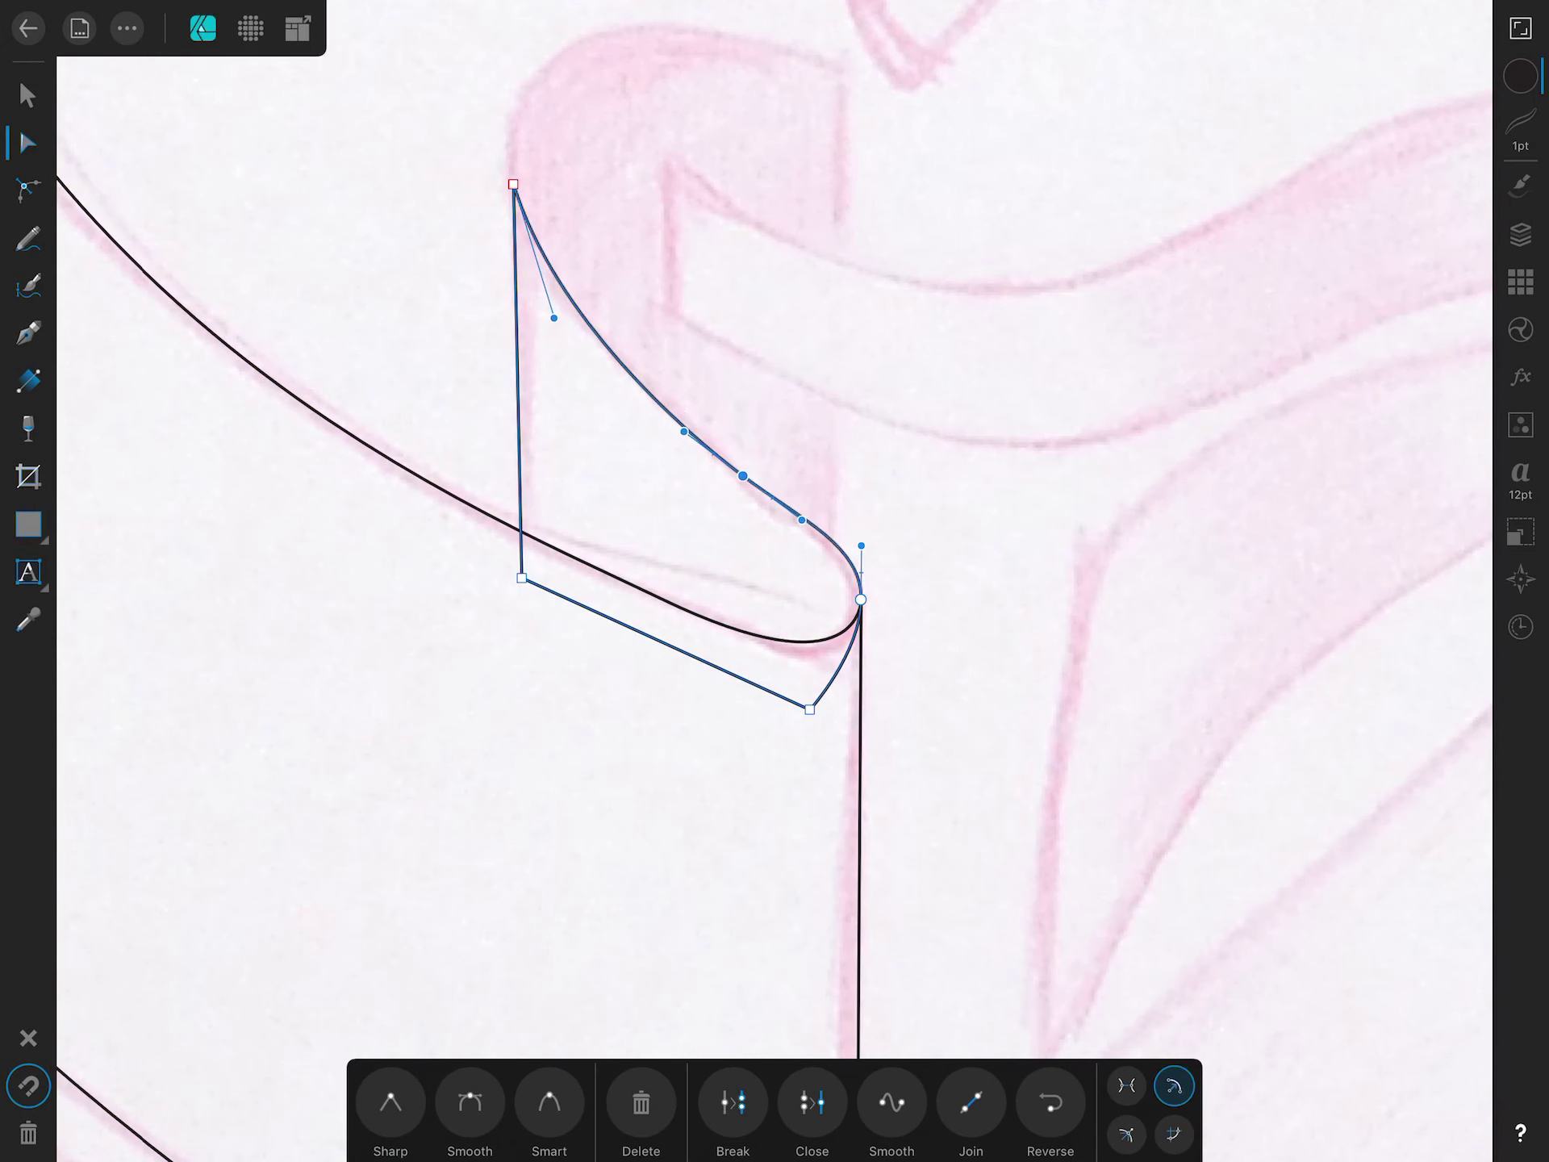
{"action": "key", "text": "p"}
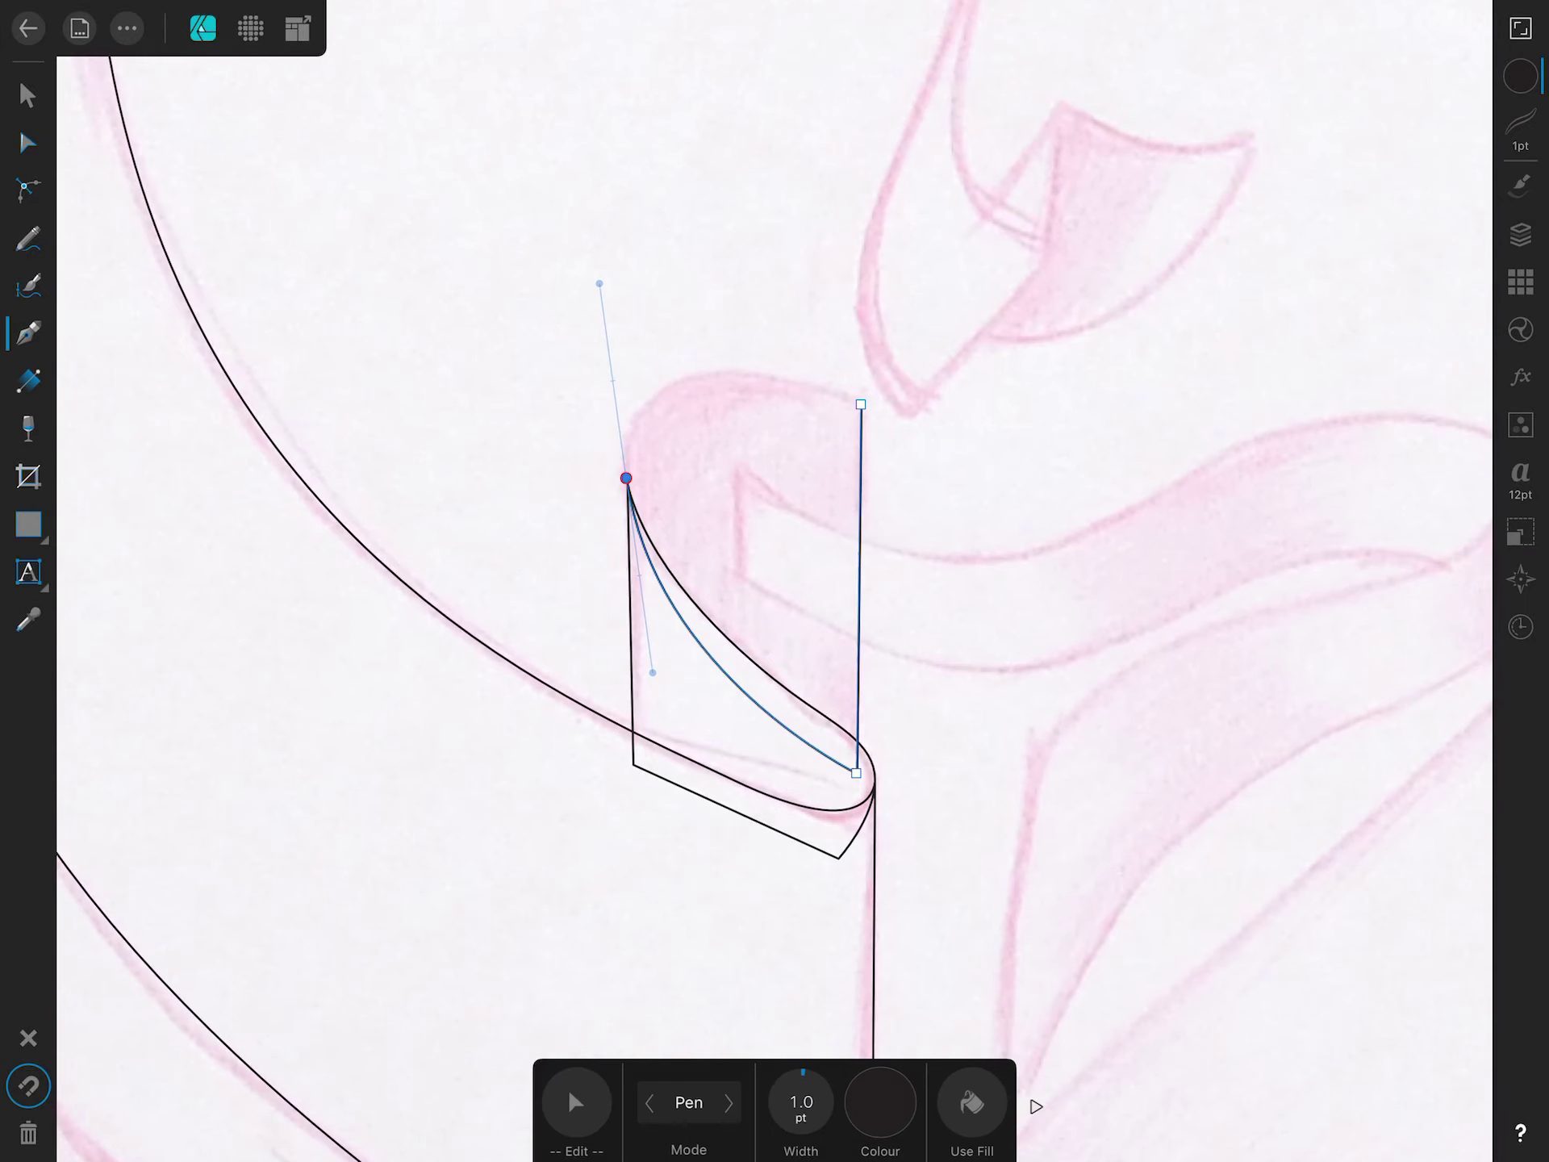
{"action": "key", "text": "a"}
{"action": "scroll", "coordinate": [726, 564], "scroll_direction": "up", "scroll_amount": 5}
{"action": "key", "text": "ctrl+z"}
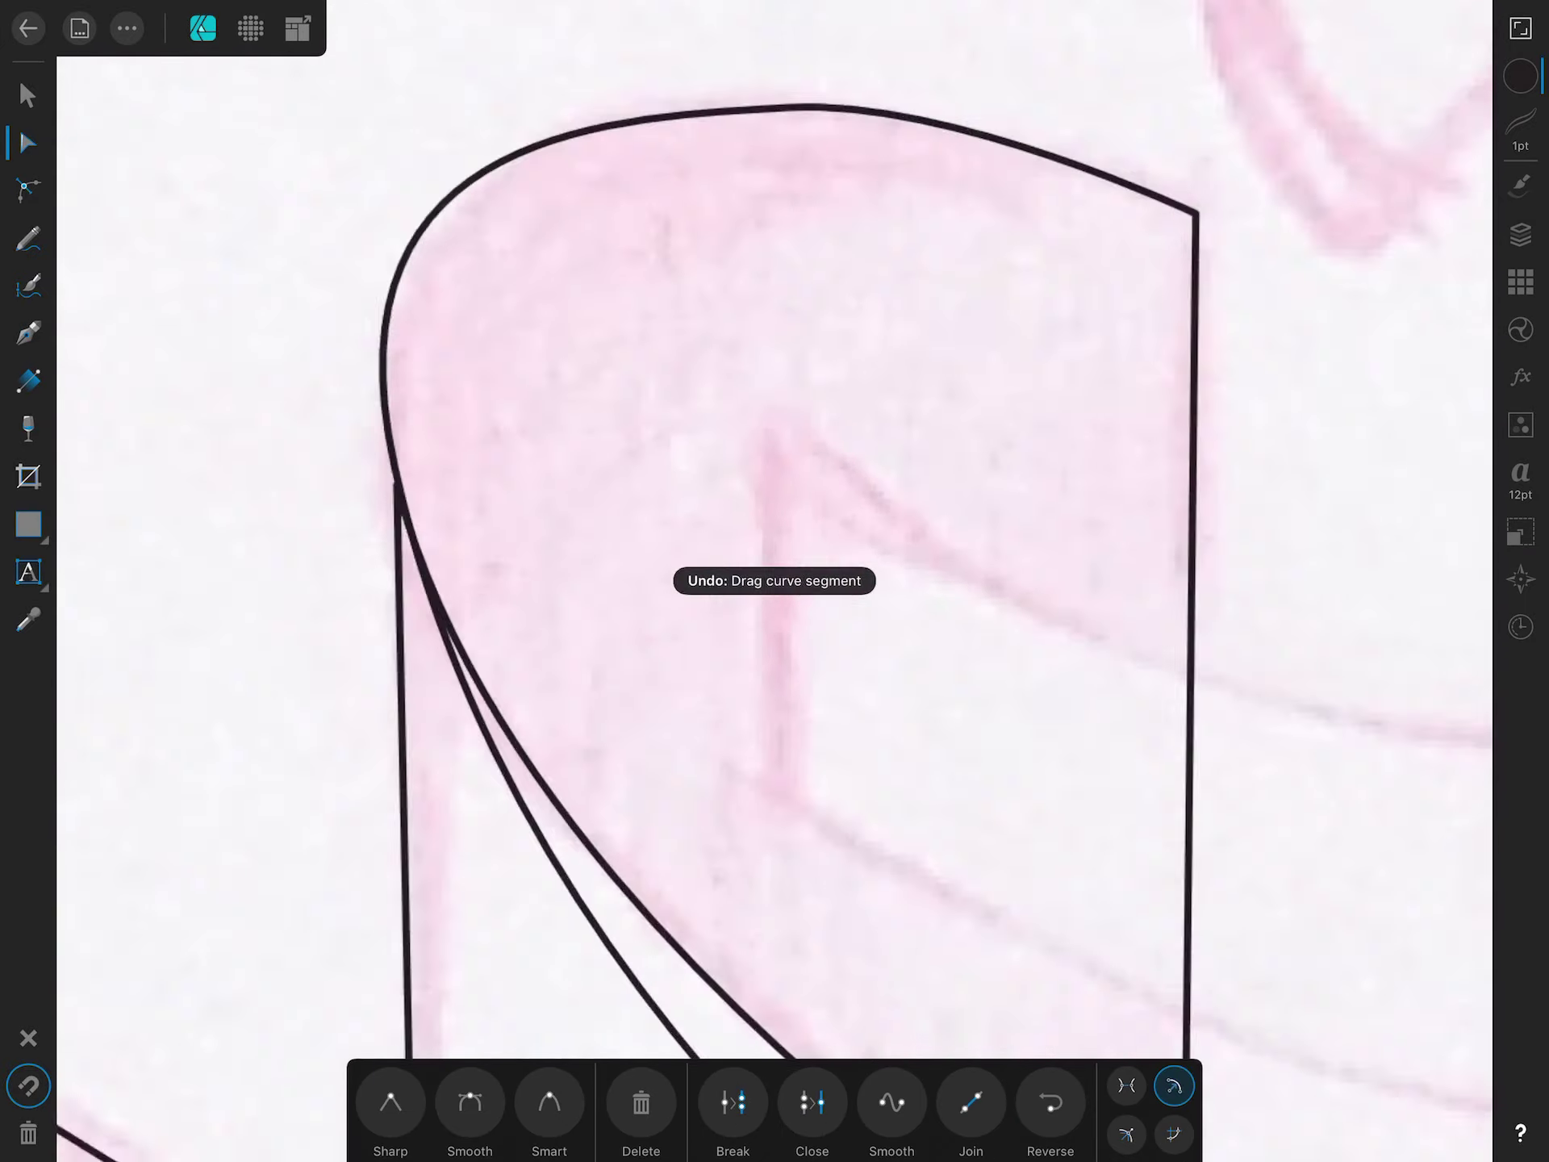
{"action": "scroll", "coordinate": [775, 565], "scroll_direction": "down", "scroll_amount": 5}
{"action": "scroll", "coordinate": [775, 564], "scroll_direction": "down", "scroll_amount": 2}
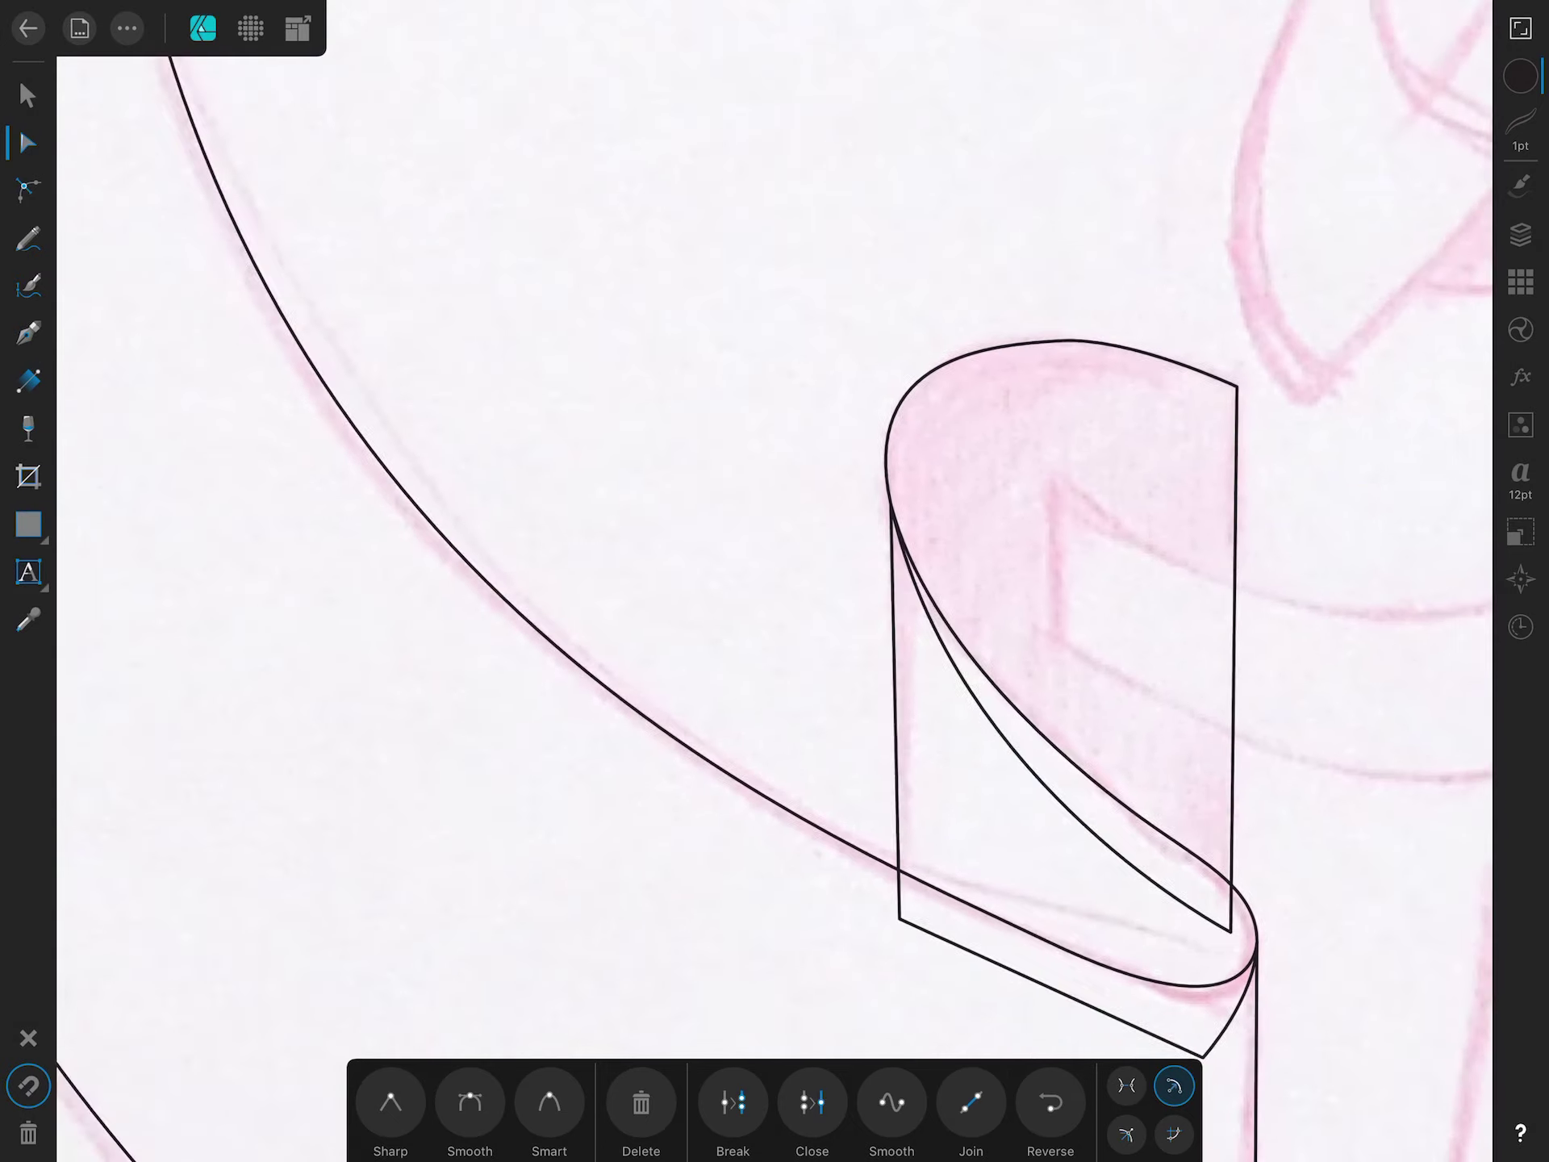
{"action": "left_click_drag", "start_coordinate": [540, 471], "coordinate": [574, 775]}
{"action": "scroll", "coordinate": [774, 565], "scroll_direction": "down", "scroll_amount": 5}
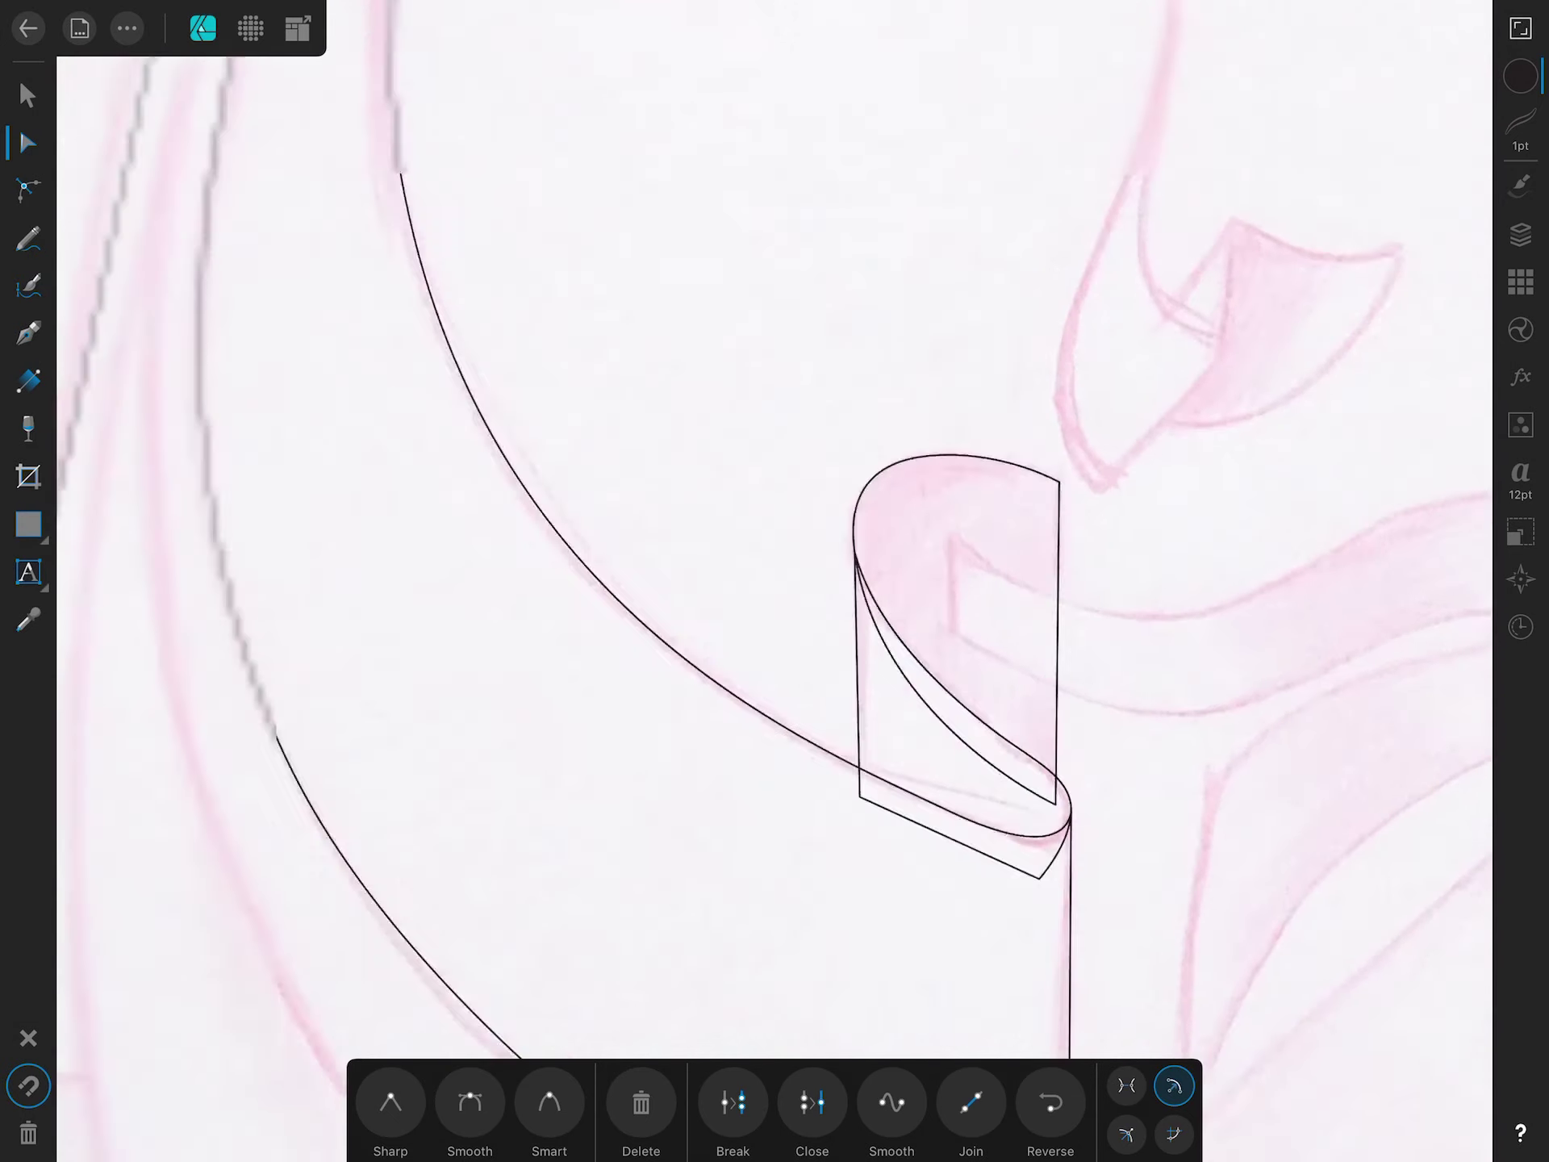
{"action": "scroll", "coordinate": [774, 564], "scroll_direction": "down", "scroll_amount": 3}
Outline a closed strand below the chin running along the neck toward the shoulder.
{"action": "scroll", "coordinate": [775, 565], "scroll_direction": "down", "scroll_amount": 3}
{"action": "key", "text": "p"}
{"action": "left_click", "coordinate": [632, 210]}
{"action": "left_click_drag", "start_coordinate": [737, 602], "coordinate": [899, 716]}
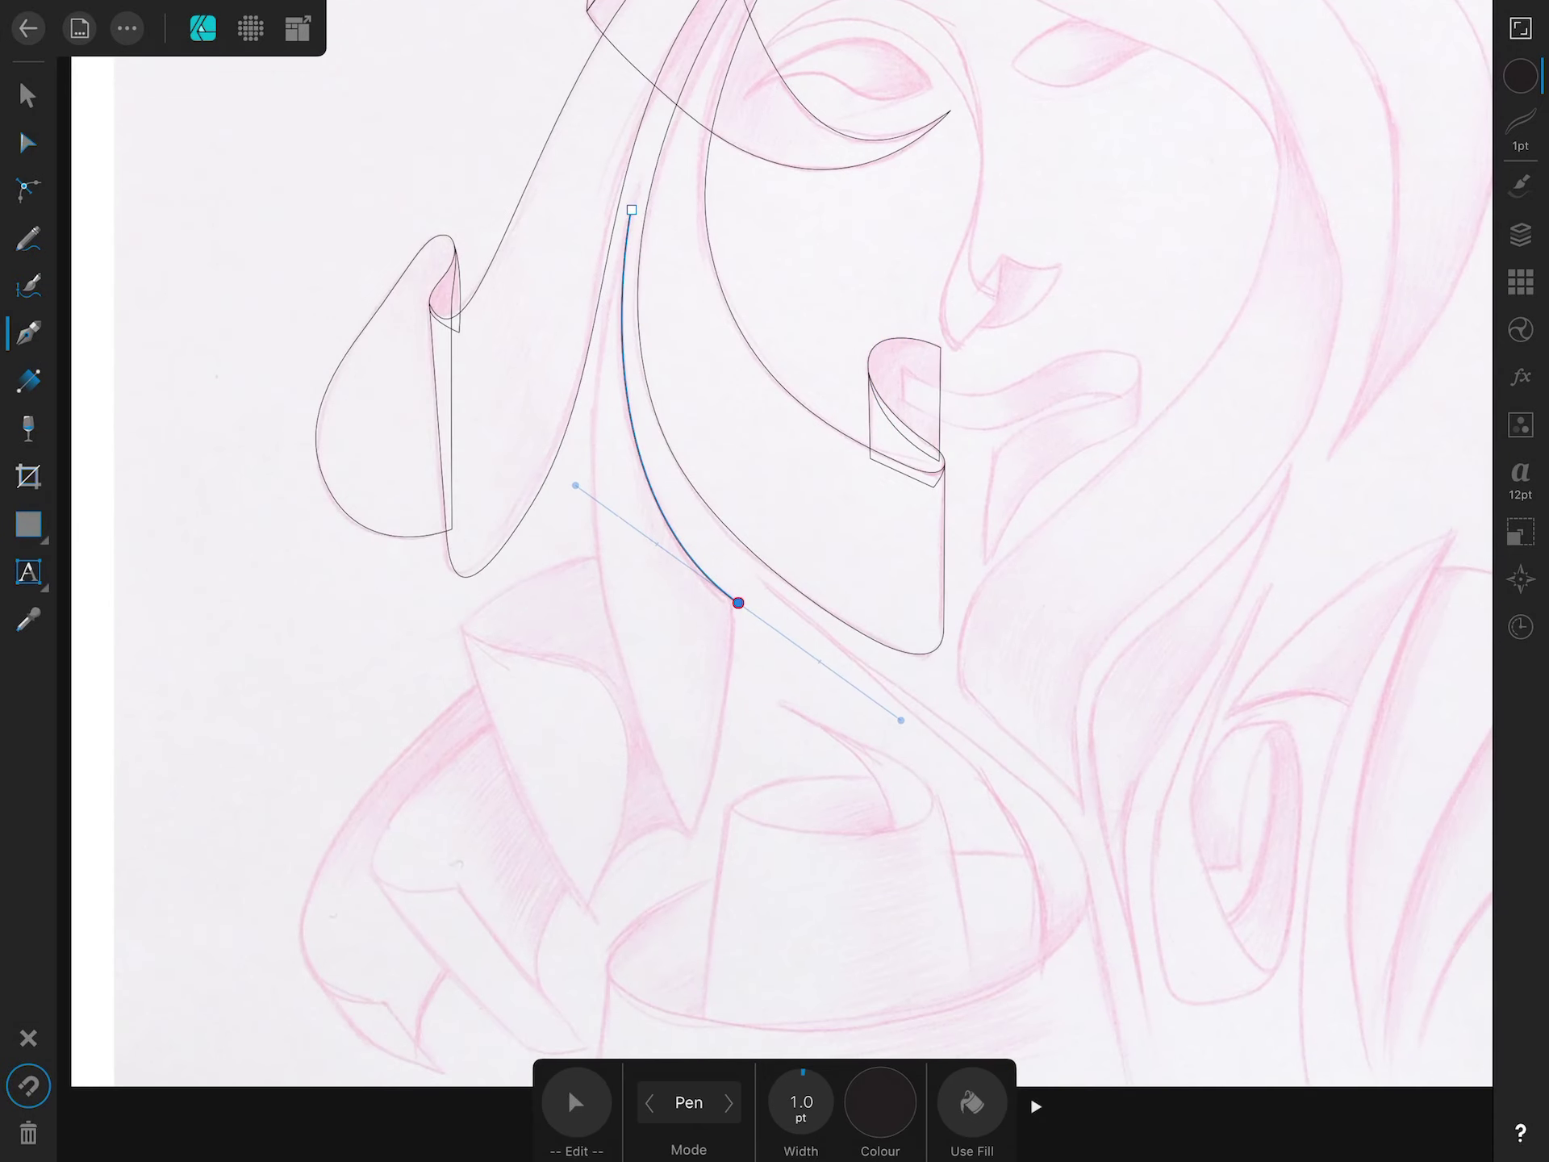
{"action": "left_click_drag", "start_coordinate": [688, 844], "coordinate": [631, 962]}
{"action": "mouse_move", "coordinate": [631, 210]}
{"action": "left_mouse_down"}
{"action": "mouse_move", "coordinate": [518, 388]}
{"action": "mouse_move", "coordinate": [524, 565]}
{"action": "left_mouse_up"}
{"action": "left_click", "coordinate": [27, 143]}
{"action": "left_click", "coordinate": [28, 332]}
Trace the collar piece at the left shoulder and its inner curved edge as closed shapes.
{"action": "left_click_drag", "start_coordinate": [463, 625], "coordinate": [539, 550]}
{"action": "left_click", "coordinate": [621, 552]}
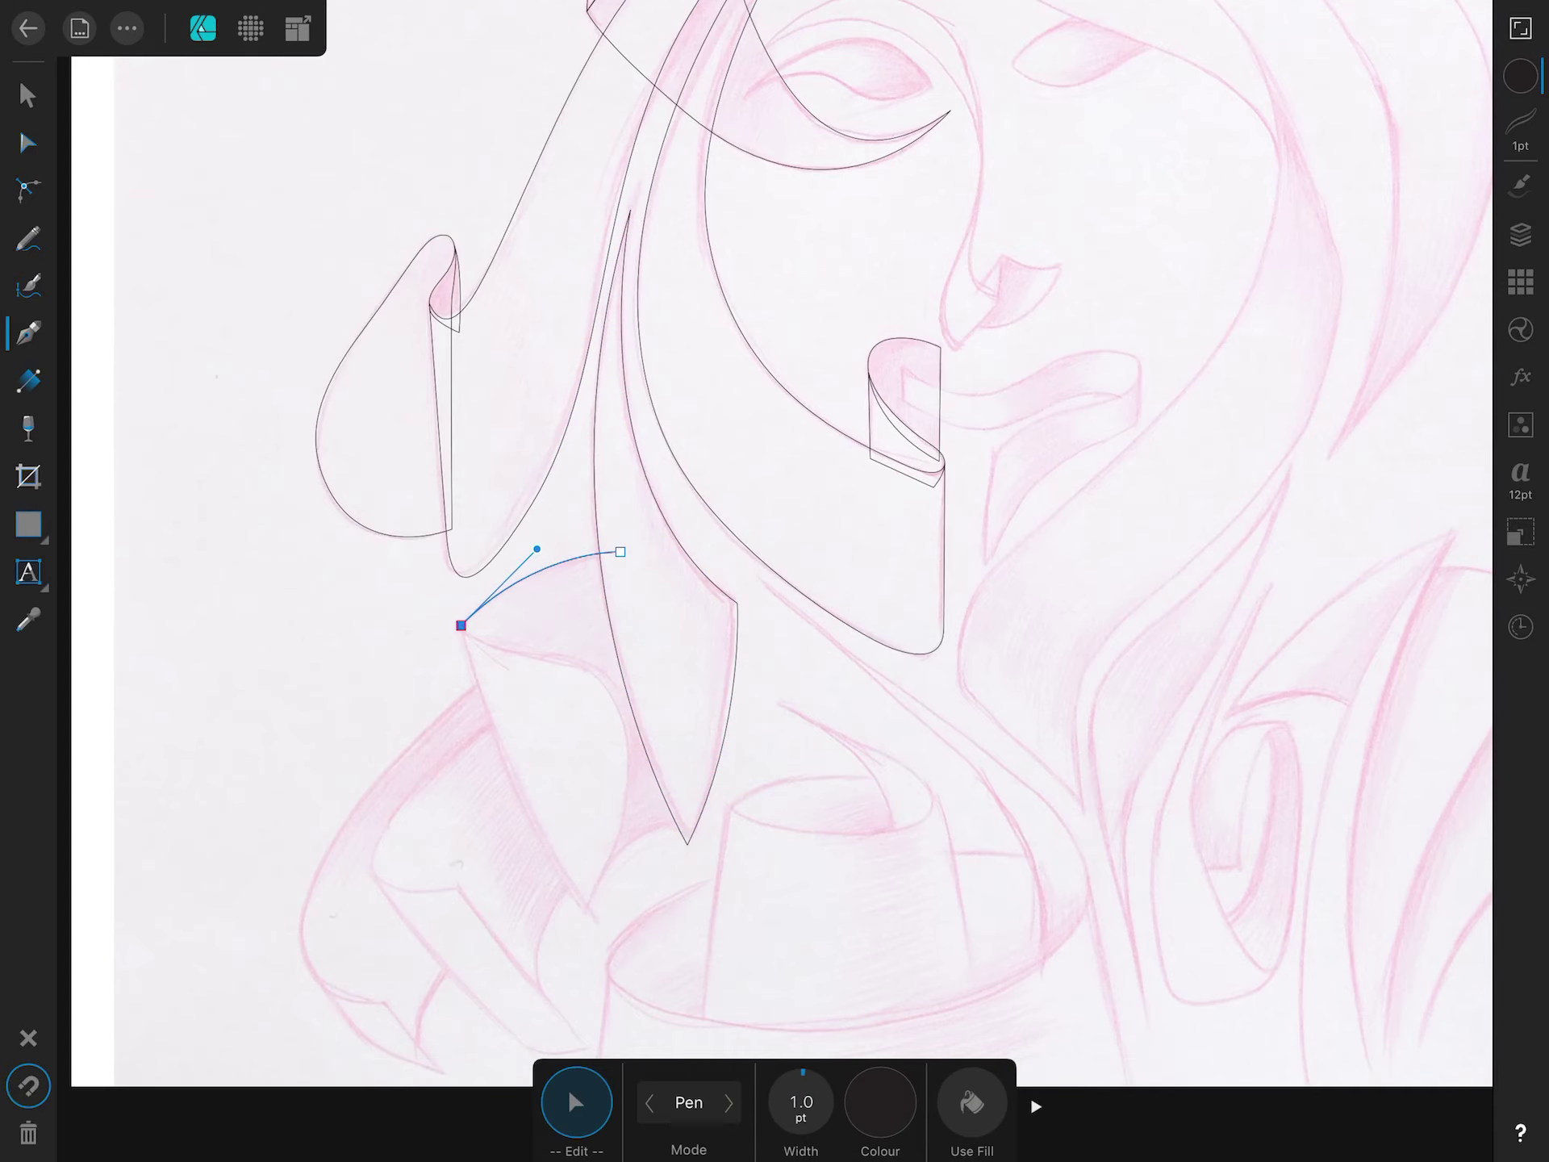
{"action": "scroll", "coordinate": [646, 727], "scroll_direction": "up", "scroll_amount": 3}
{"action": "left_click", "coordinate": [751, 718]}
{"action": "left_click", "coordinate": [627, 187]}
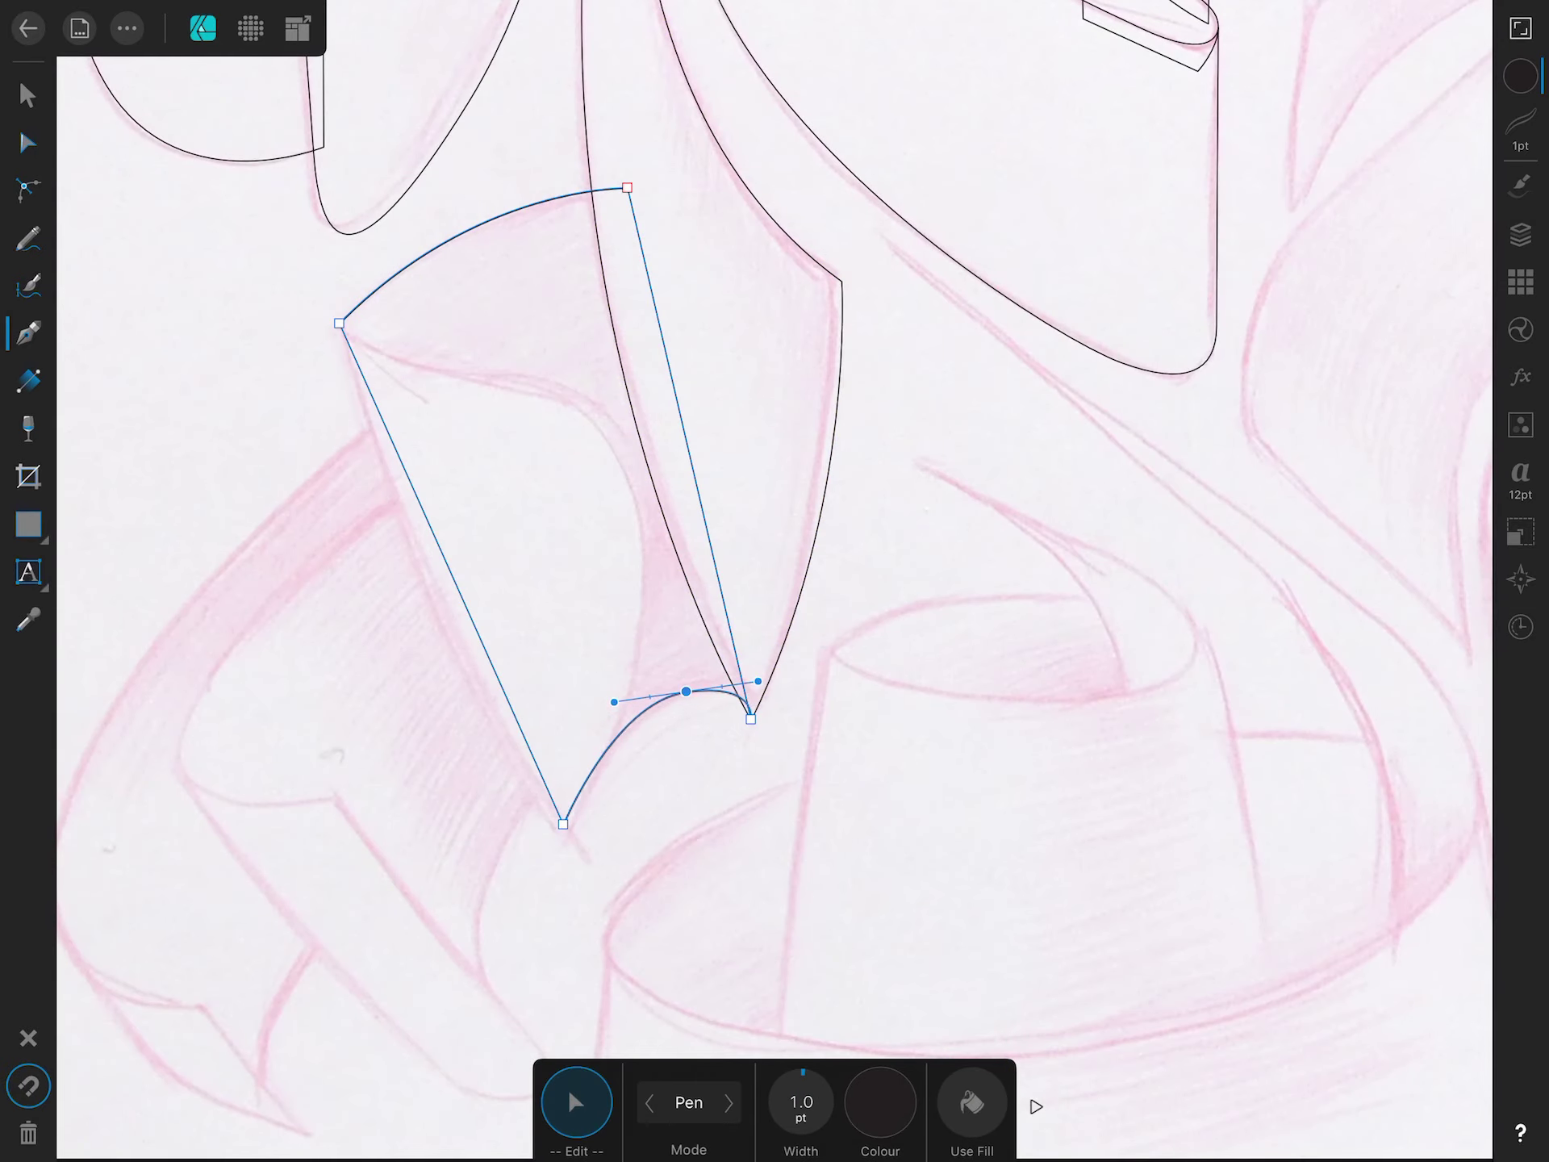
{"action": "left_click", "coordinate": [343, 326]}
{"action": "left_click_drag", "start_coordinate": [471, 376], "coordinate": [561, 384]}
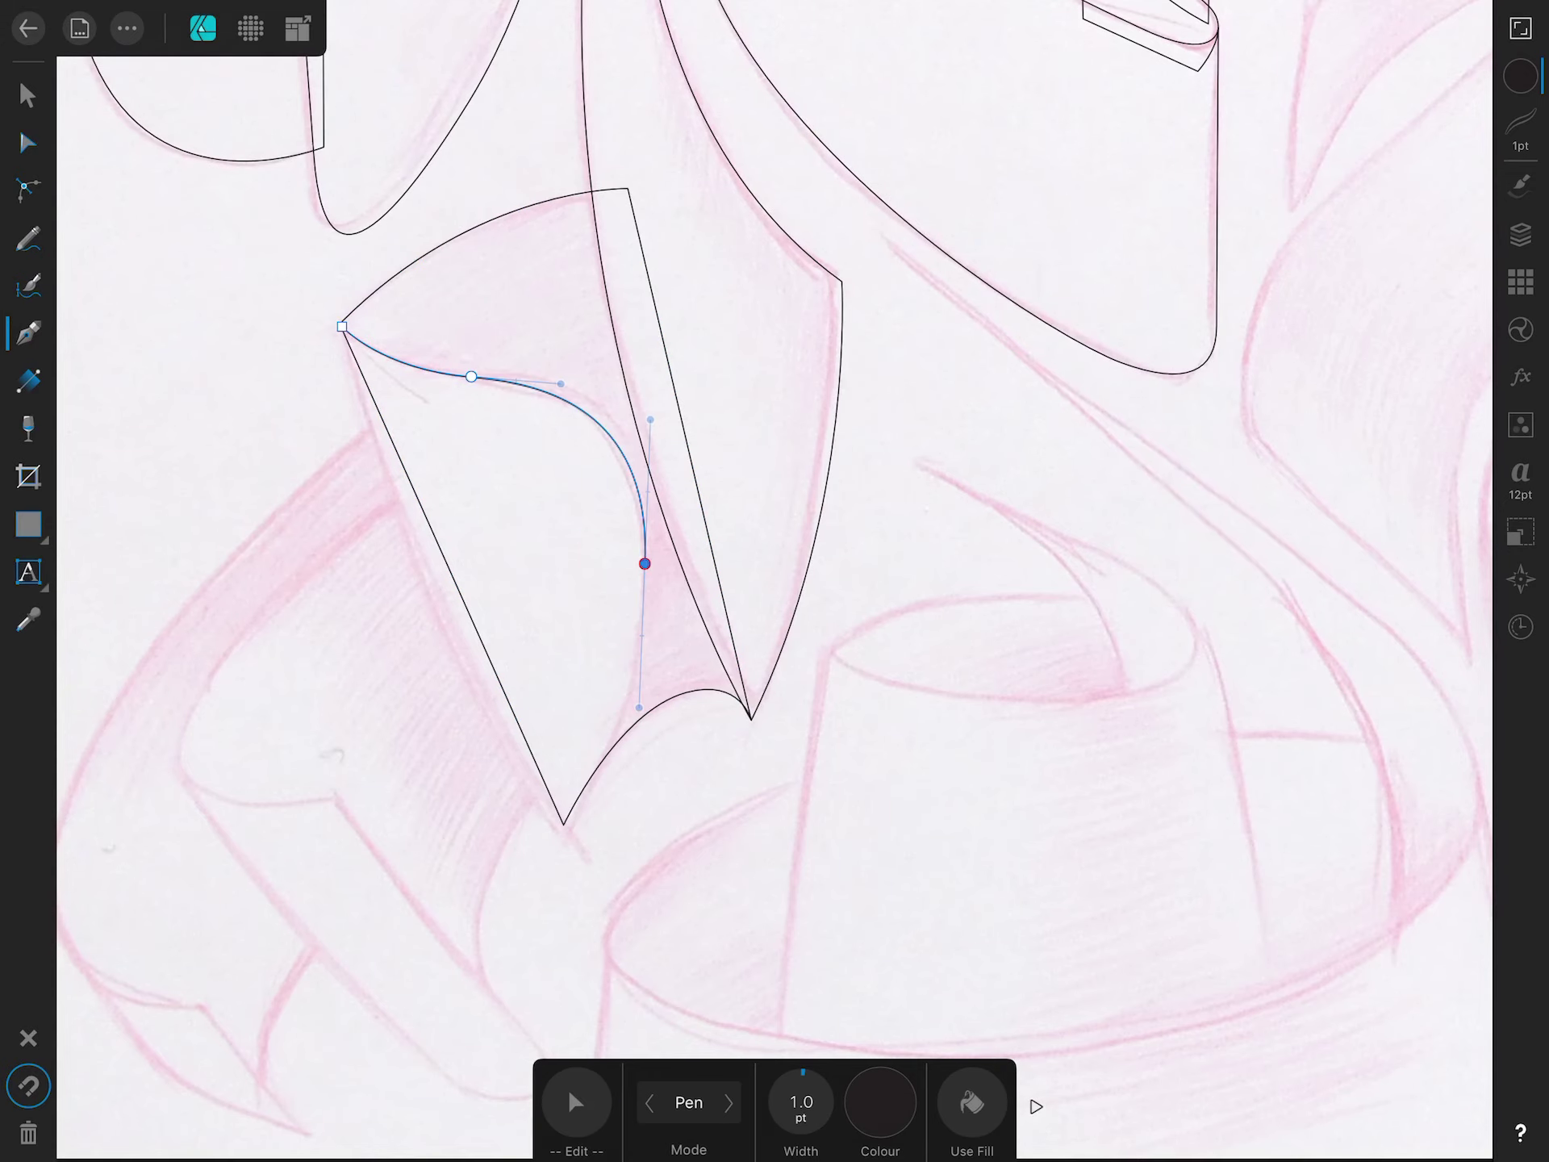
{"action": "left_click", "coordinate": [342, 326]}
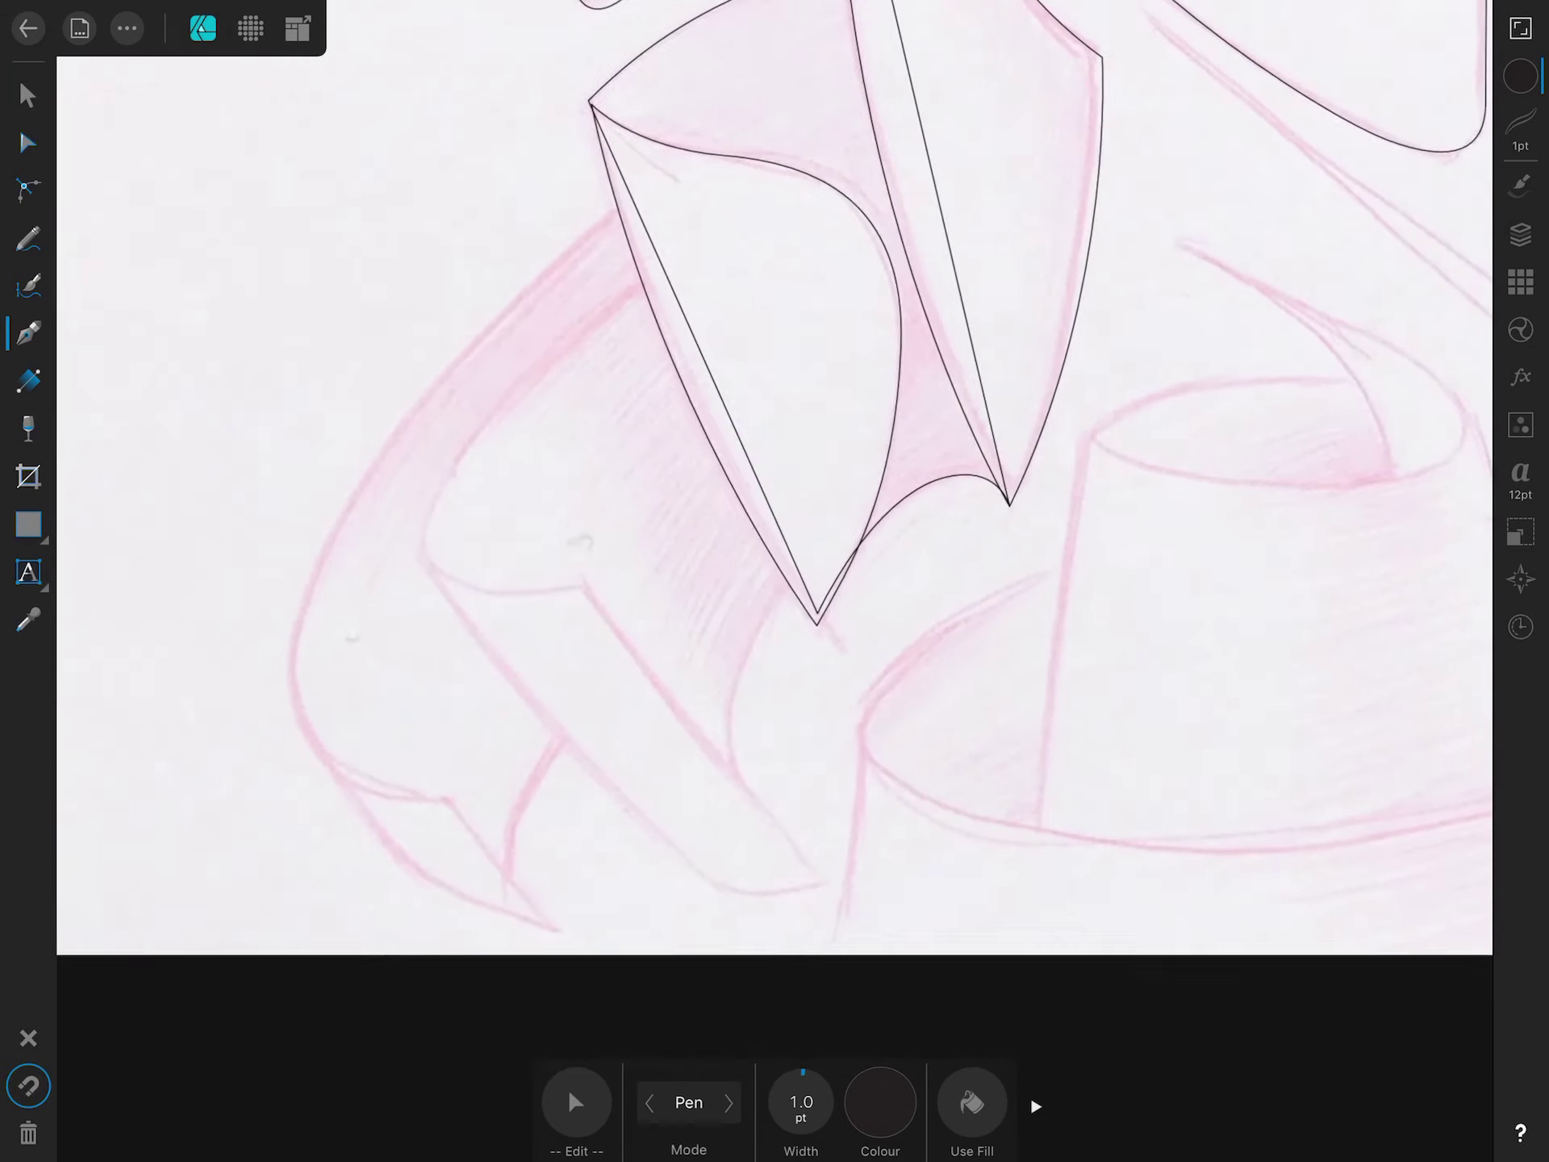
Outline the curved shoulder shape below the collar and close it.
{"action": "left_click", "coordinate": [637, 138]}
{"action": "left_click_drag", "start_coordinate": [386, 384], "coordinate": [256, 548]}
{"action": "left_click_drag", "start_coordinate": [254, 791], "coordinate": [315, 875]}
{"action": "left_click", "coordinate": [485, 974]}
{"action": "left_click_drag", "start_coordinate": [761, 435], "coordinate": [979, 218]}
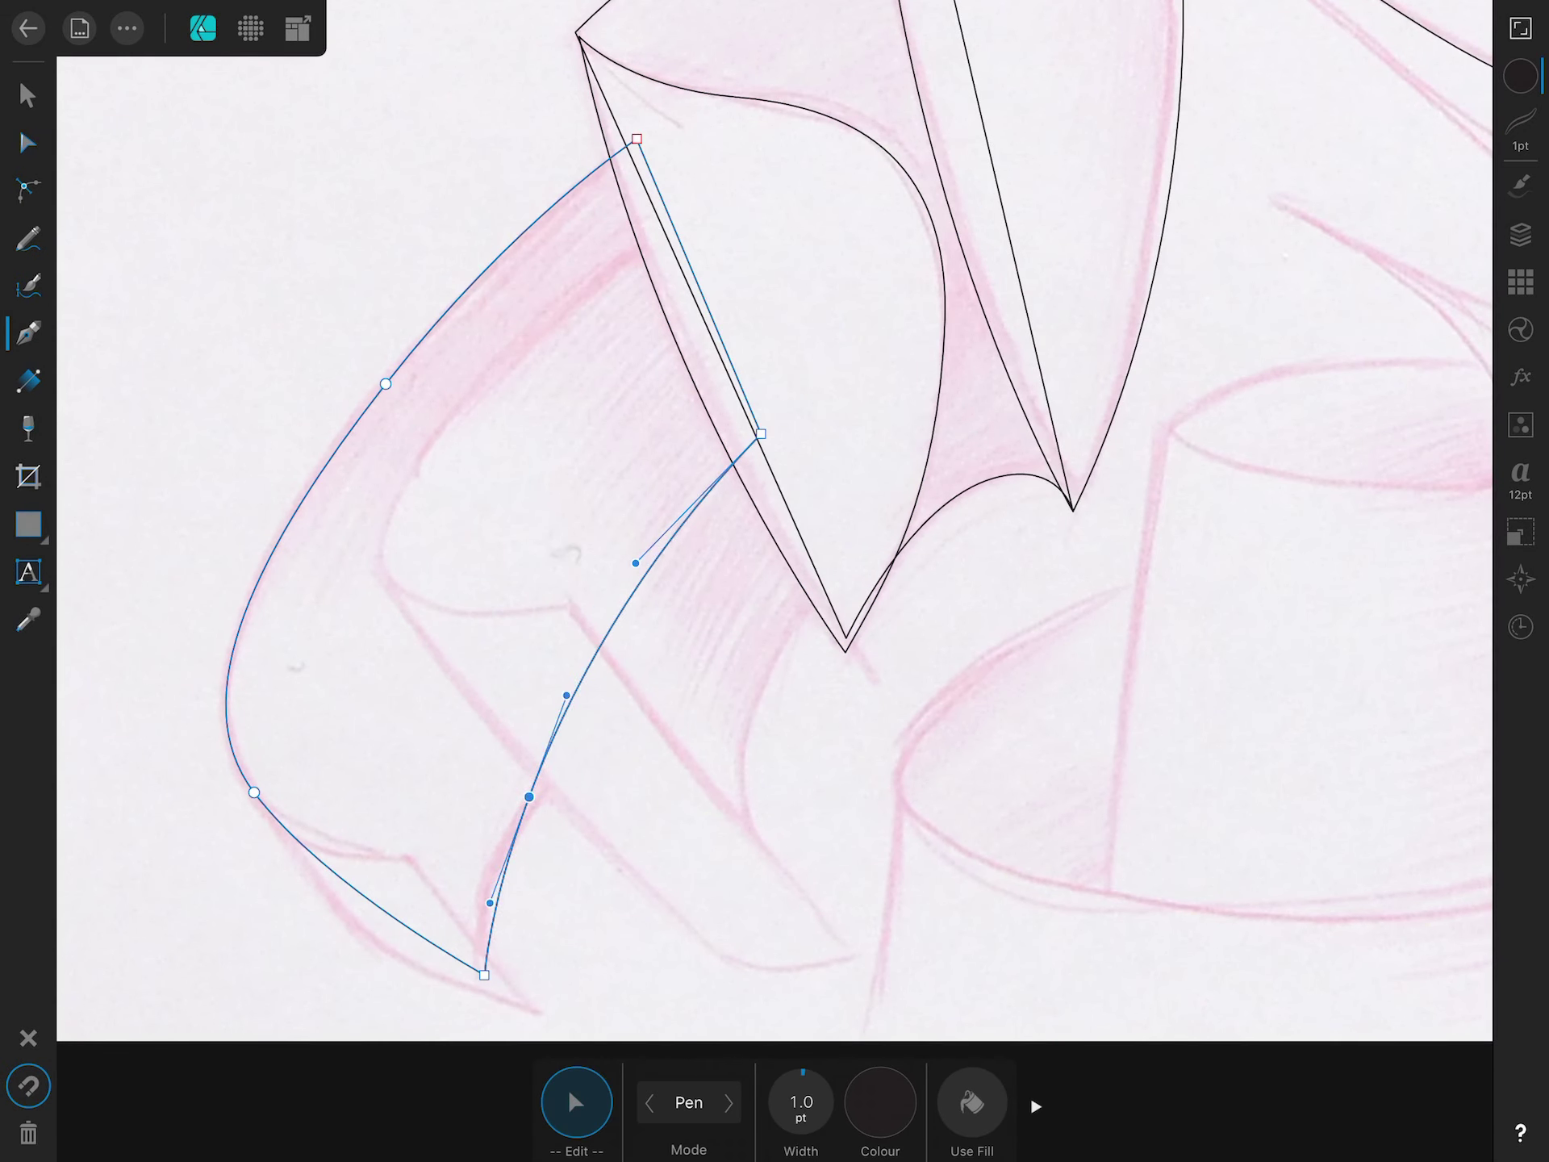
{"action": "left_click_drag", "start_coordinate": [498, 848], "coordinate": [535, 747]}
{"action": "left_click_drag", "start_coordinate": [761, 436], "coordinate": [806, 487]}
{"action": "left_click", "coordinate": [498, 848]}
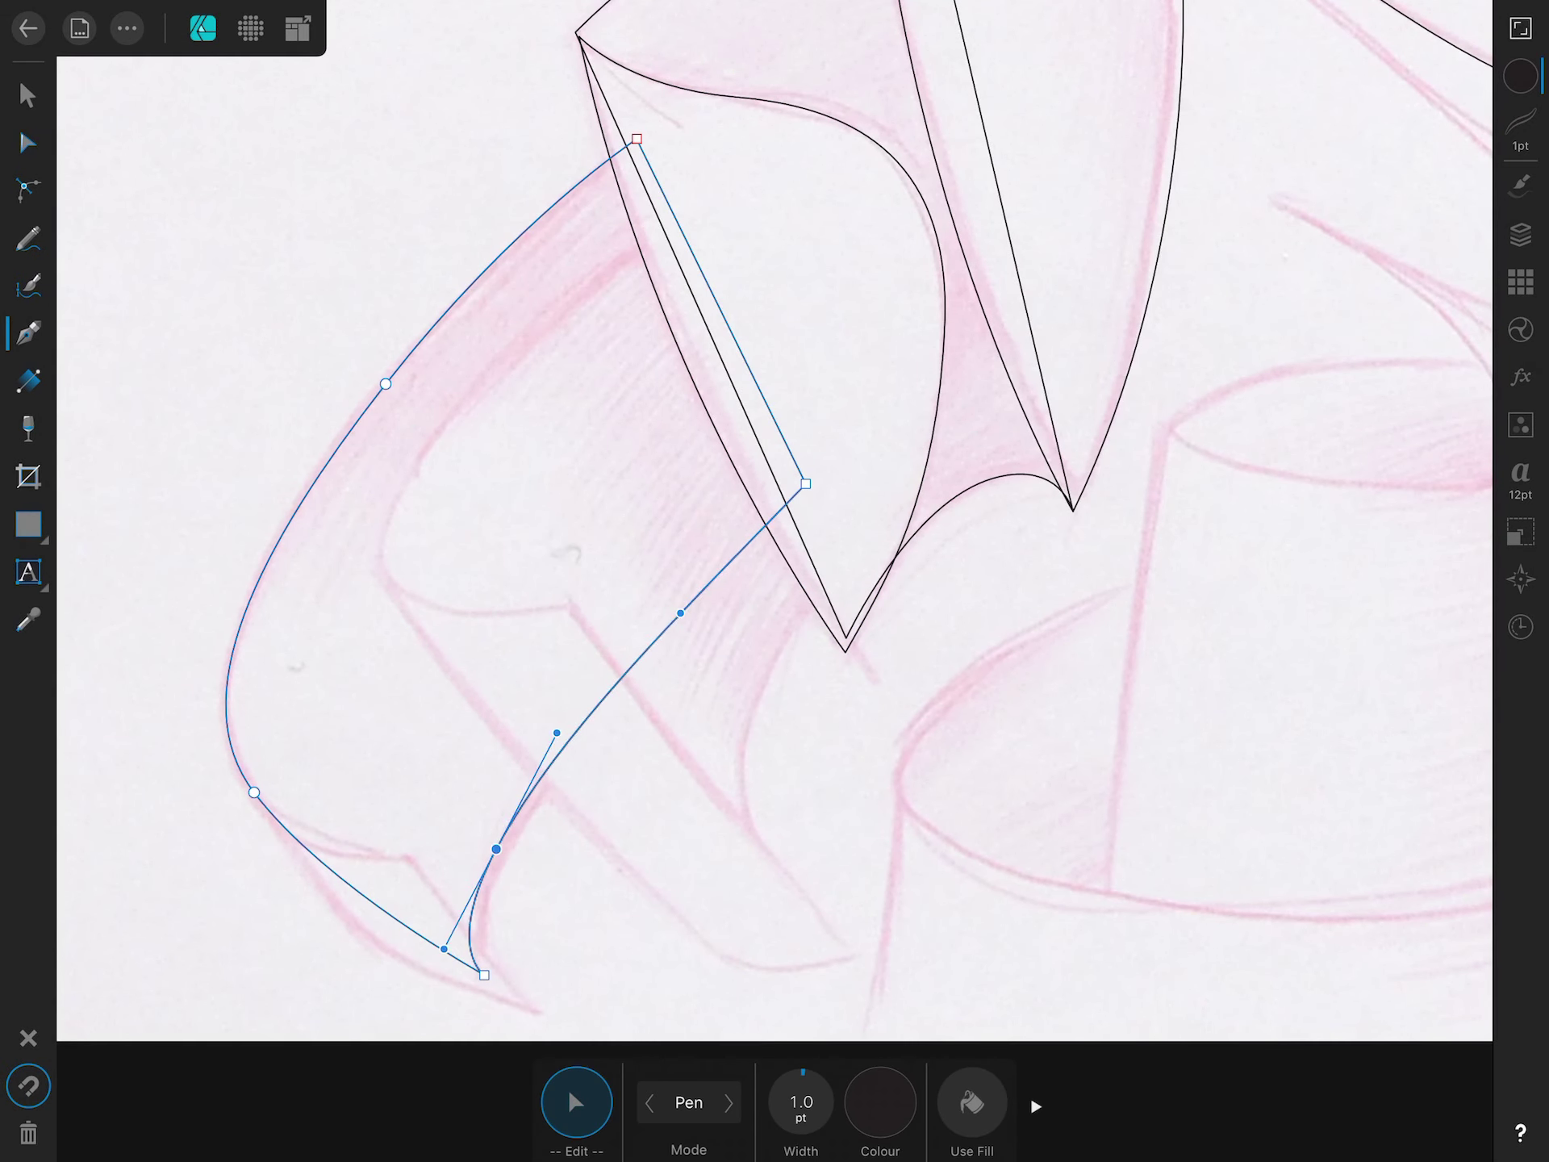
{"action": "left_click_drag", "start_coordinate": [543, 1012], "coordinate": [409, 847]}
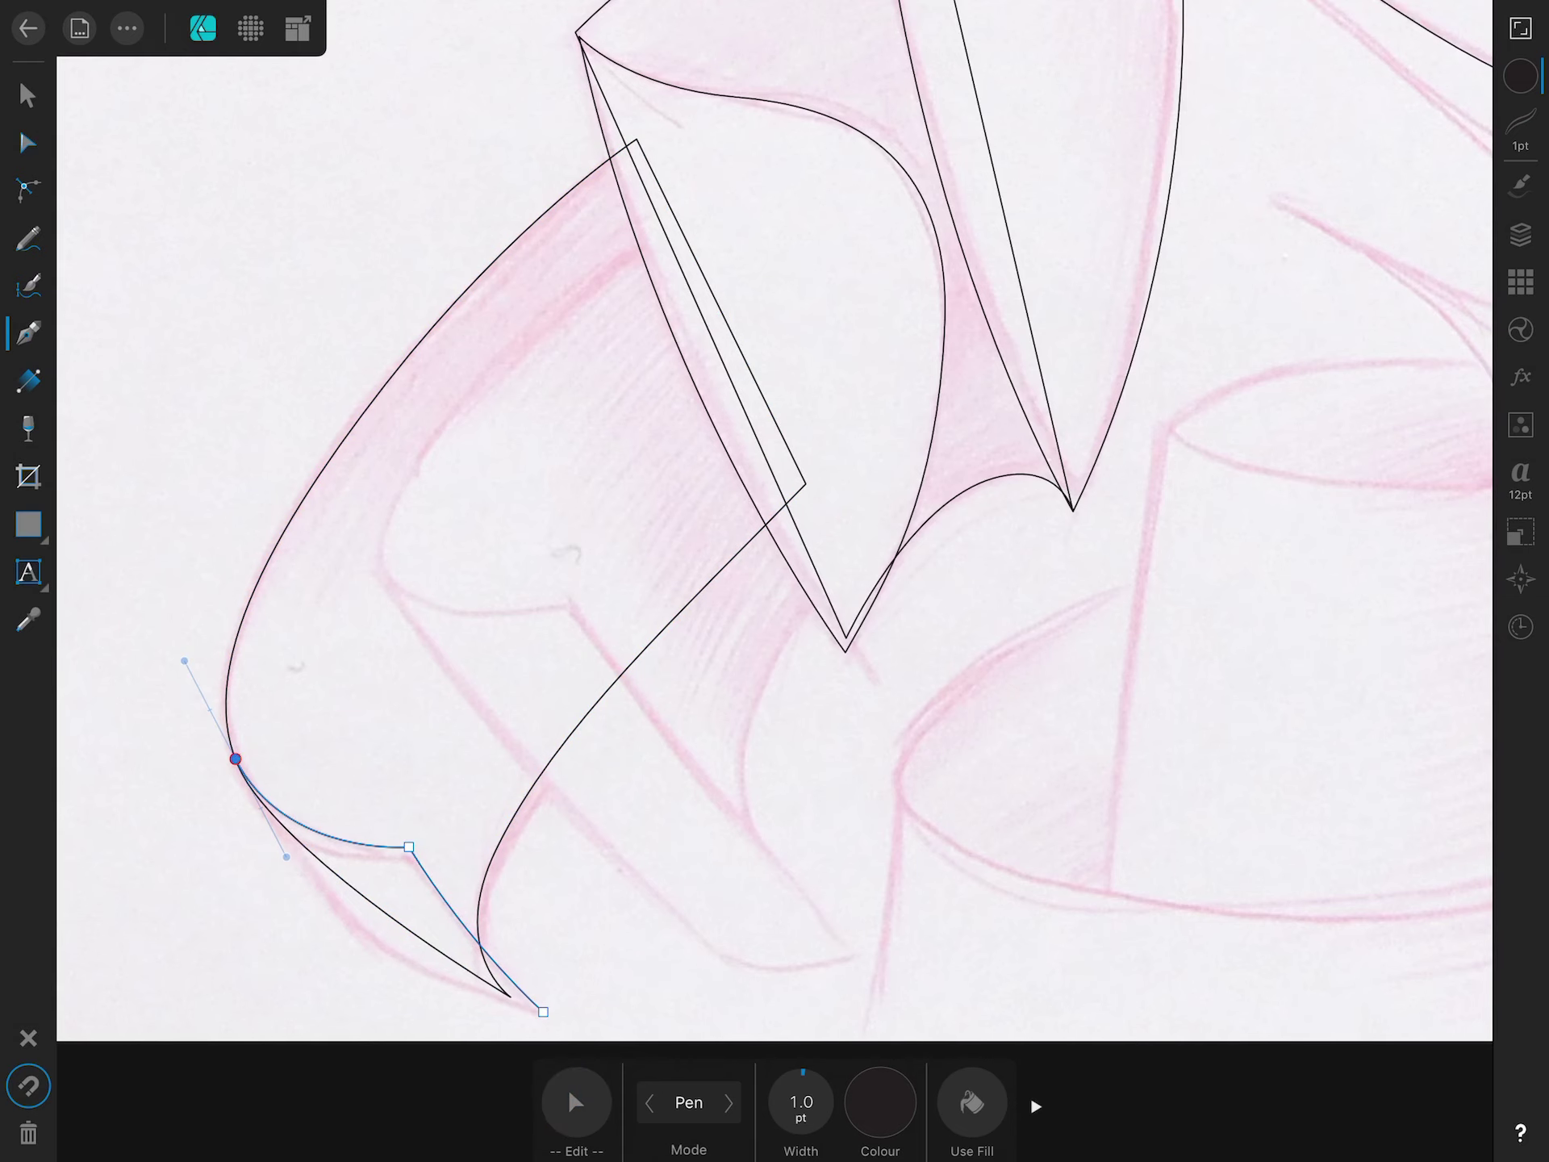
{"action": "left_click_drag", "start_coordinate": [544, 1012], "coordinate": [472, 949]}
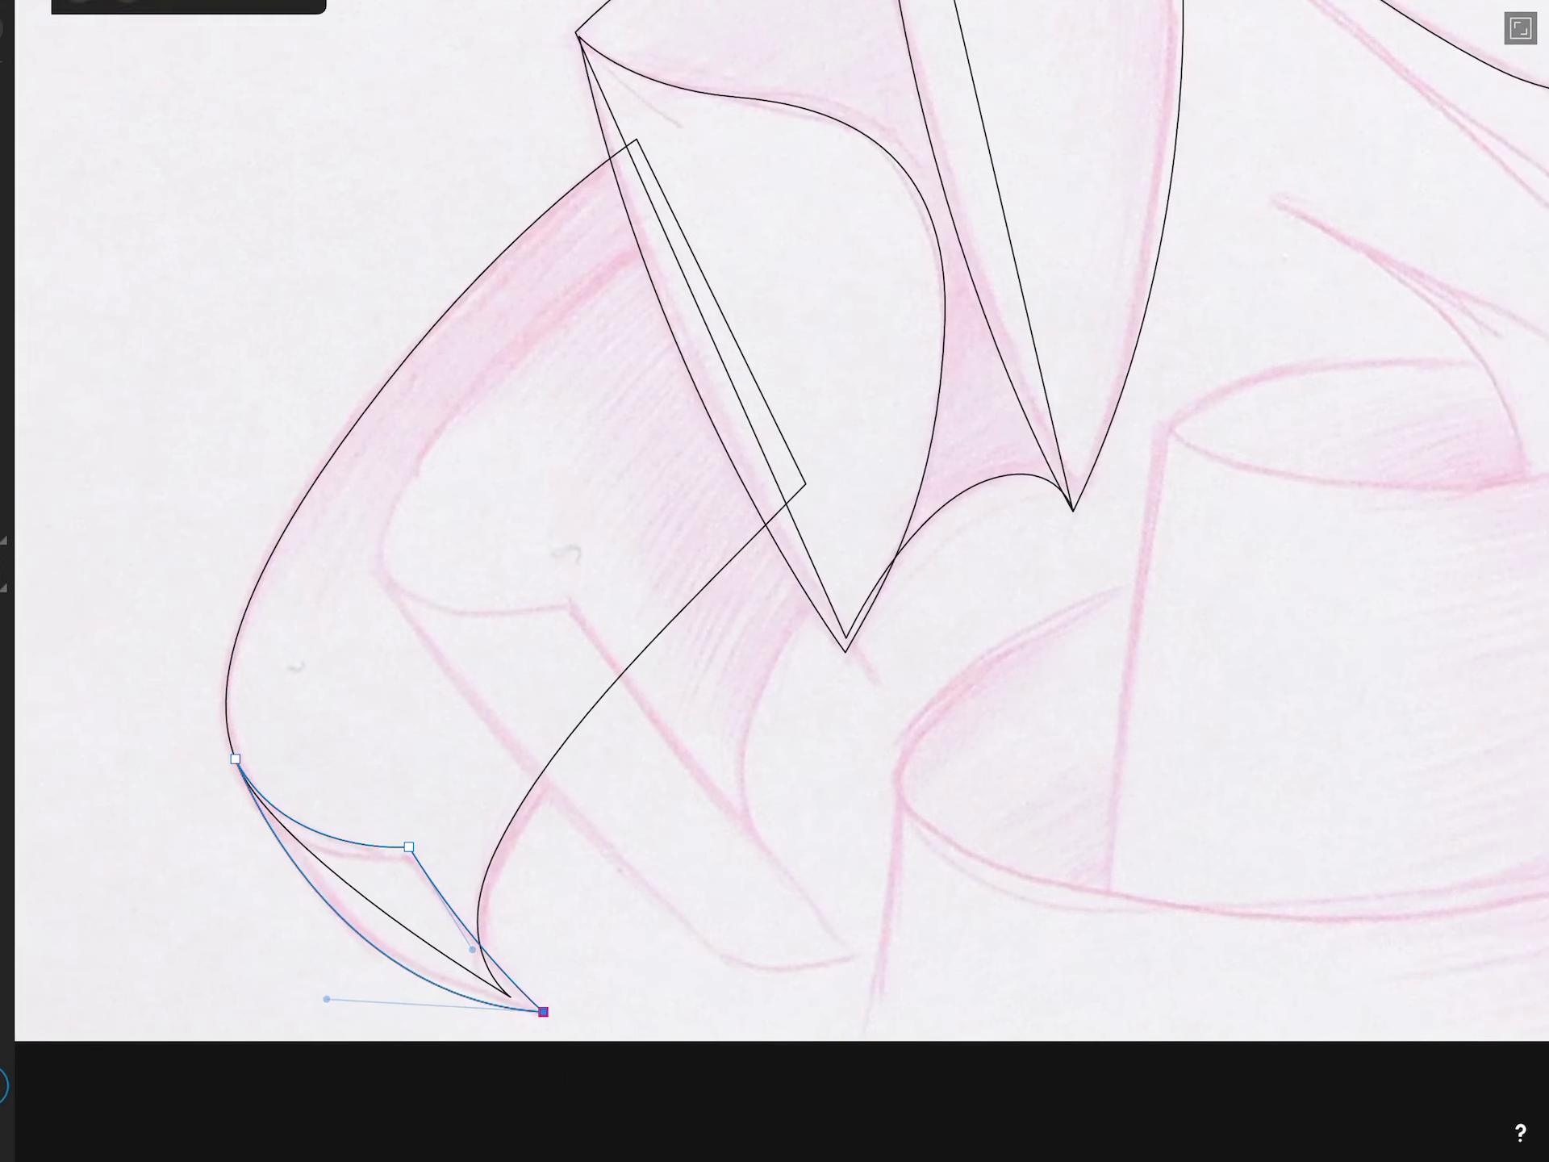
Draw the next ribbon outline, removing its misplaced last curve segment.
{"action": "left_click", "coordinate": [654, 236]}
{"action": "left_click_drag", "start_coordinate": [485, 380], "coordinate": [388, 486]}
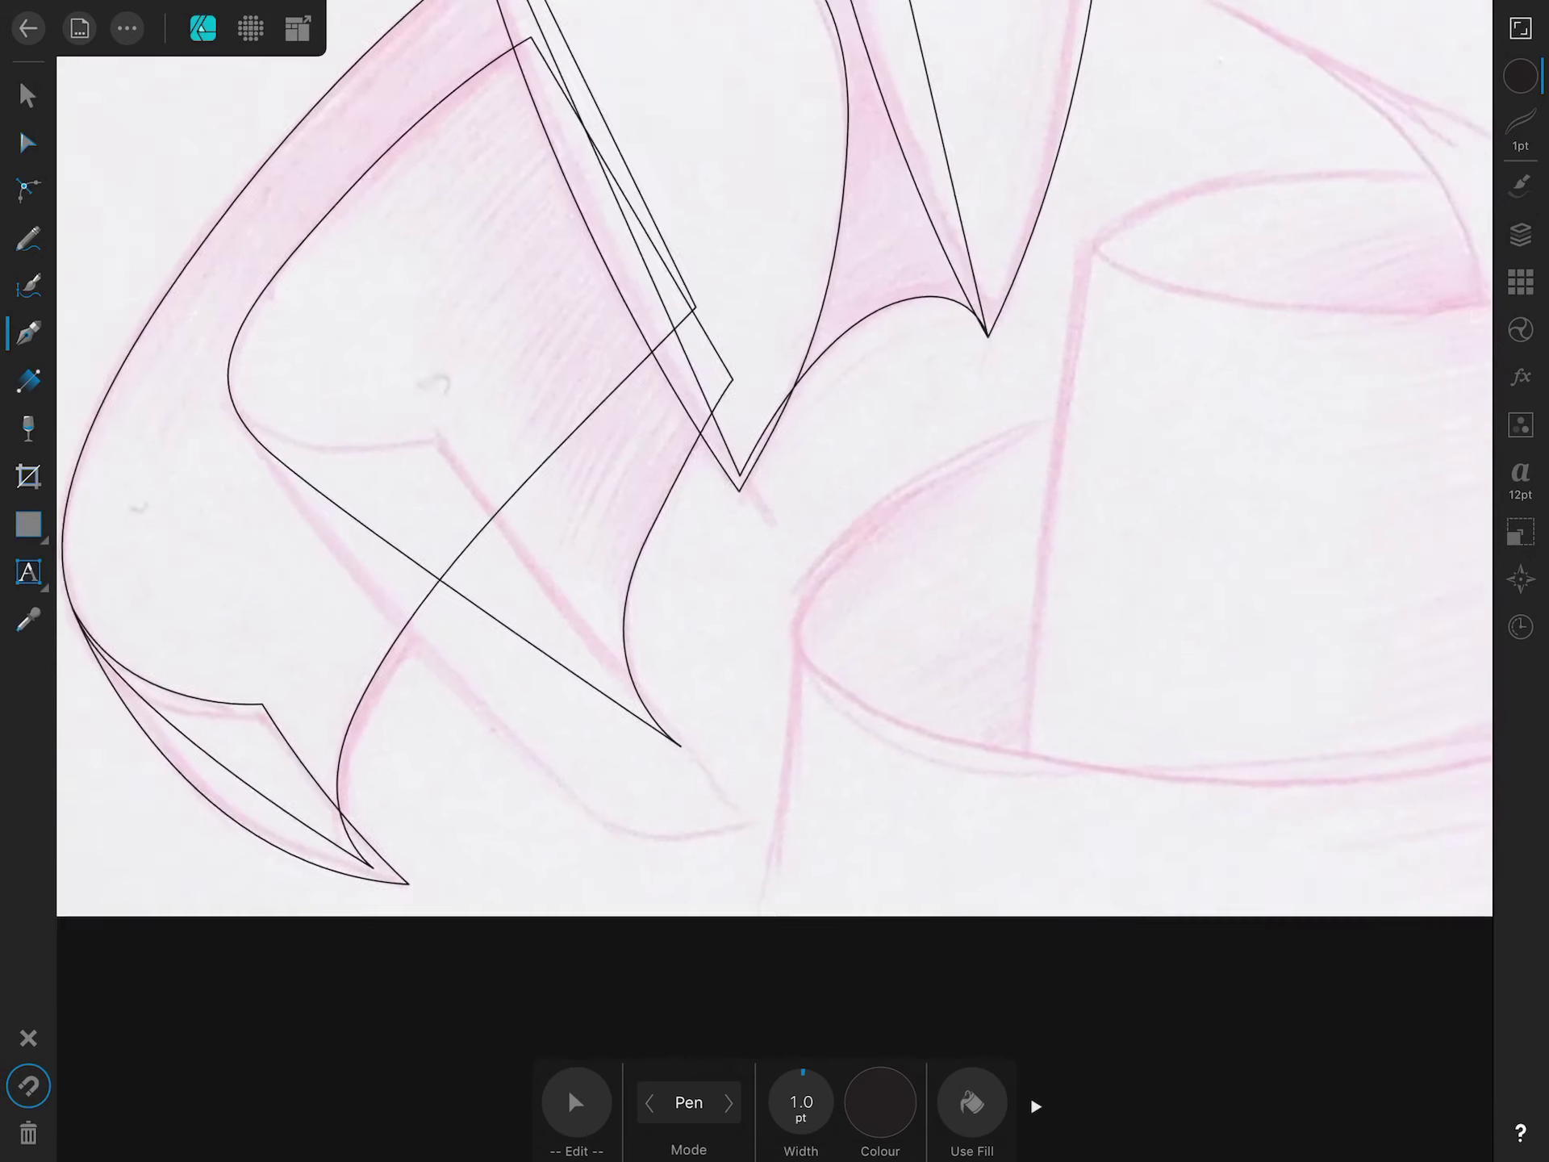
{"action": "left_click", "coordinate": [534, 427]}
{"action": "left_click", "coordinate": [852, 815]}
{"action": "left_click_drag", "start_coordinate": [686, 803], "coordinate": [632, 742]}
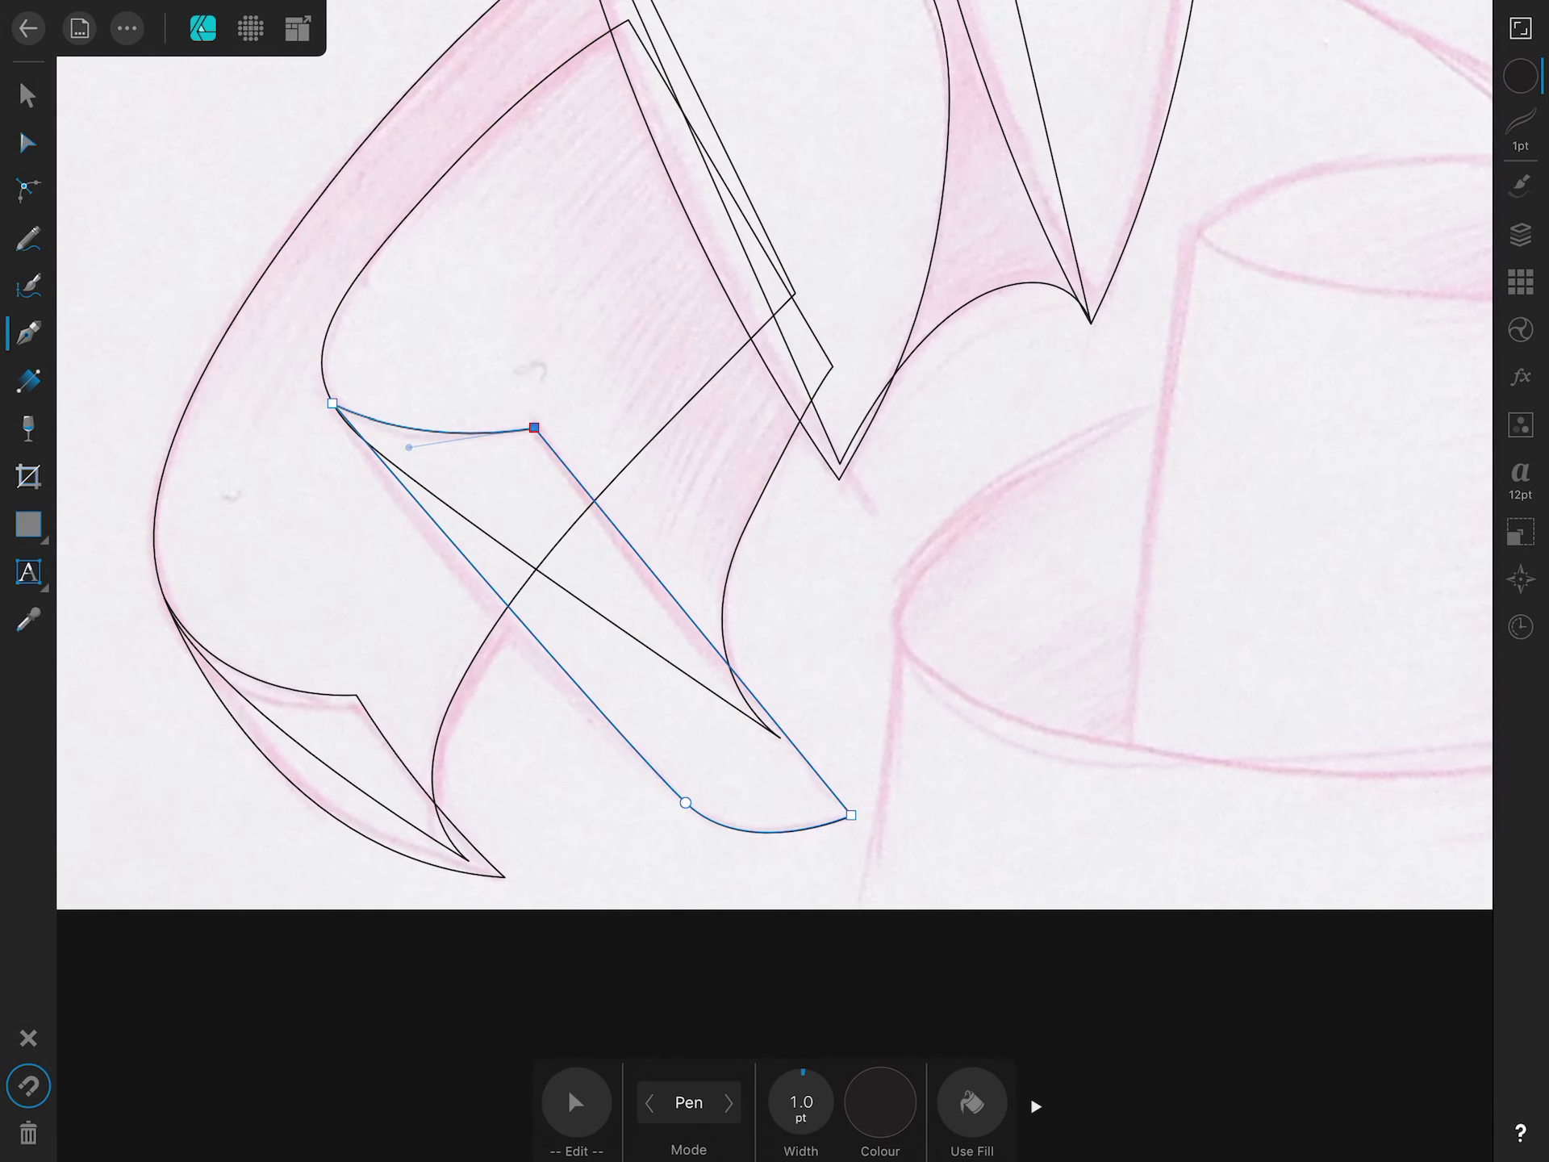
{"action": "key", "text": "ctrl+z"}
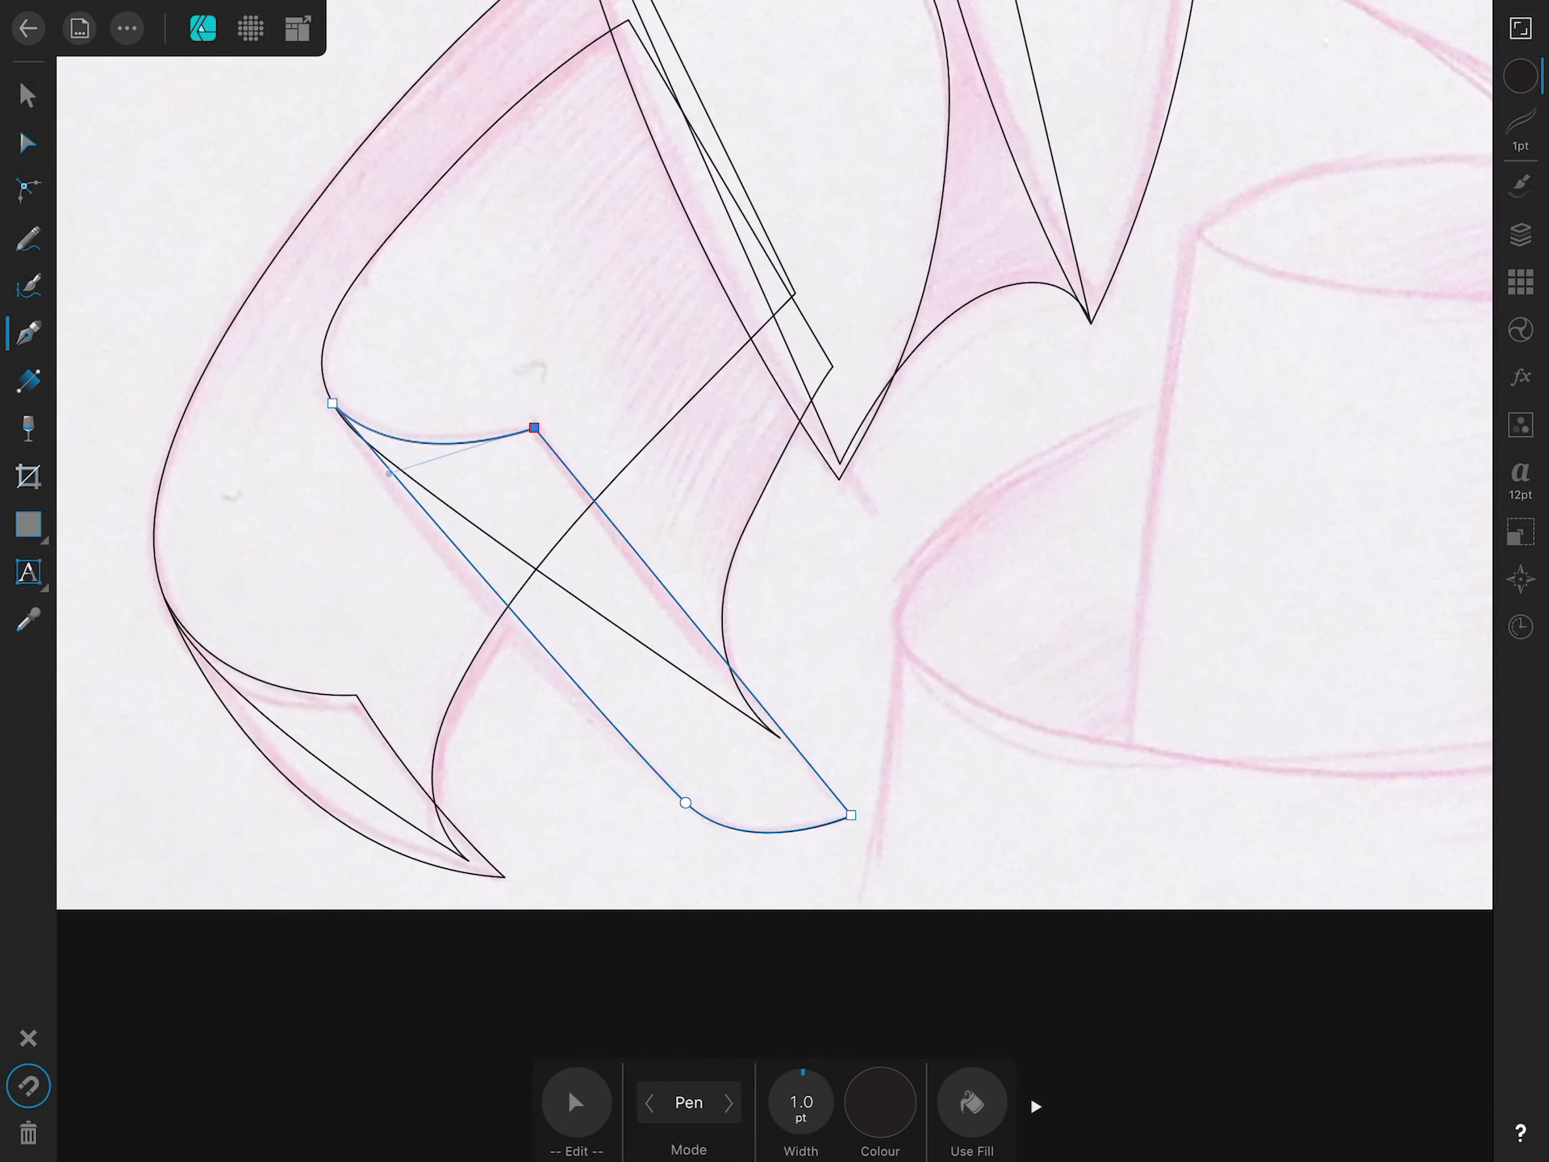
{"action": "scroll", "coordinate": [775, 524], "scroll_direction": "up", "scroll_amount": 2}
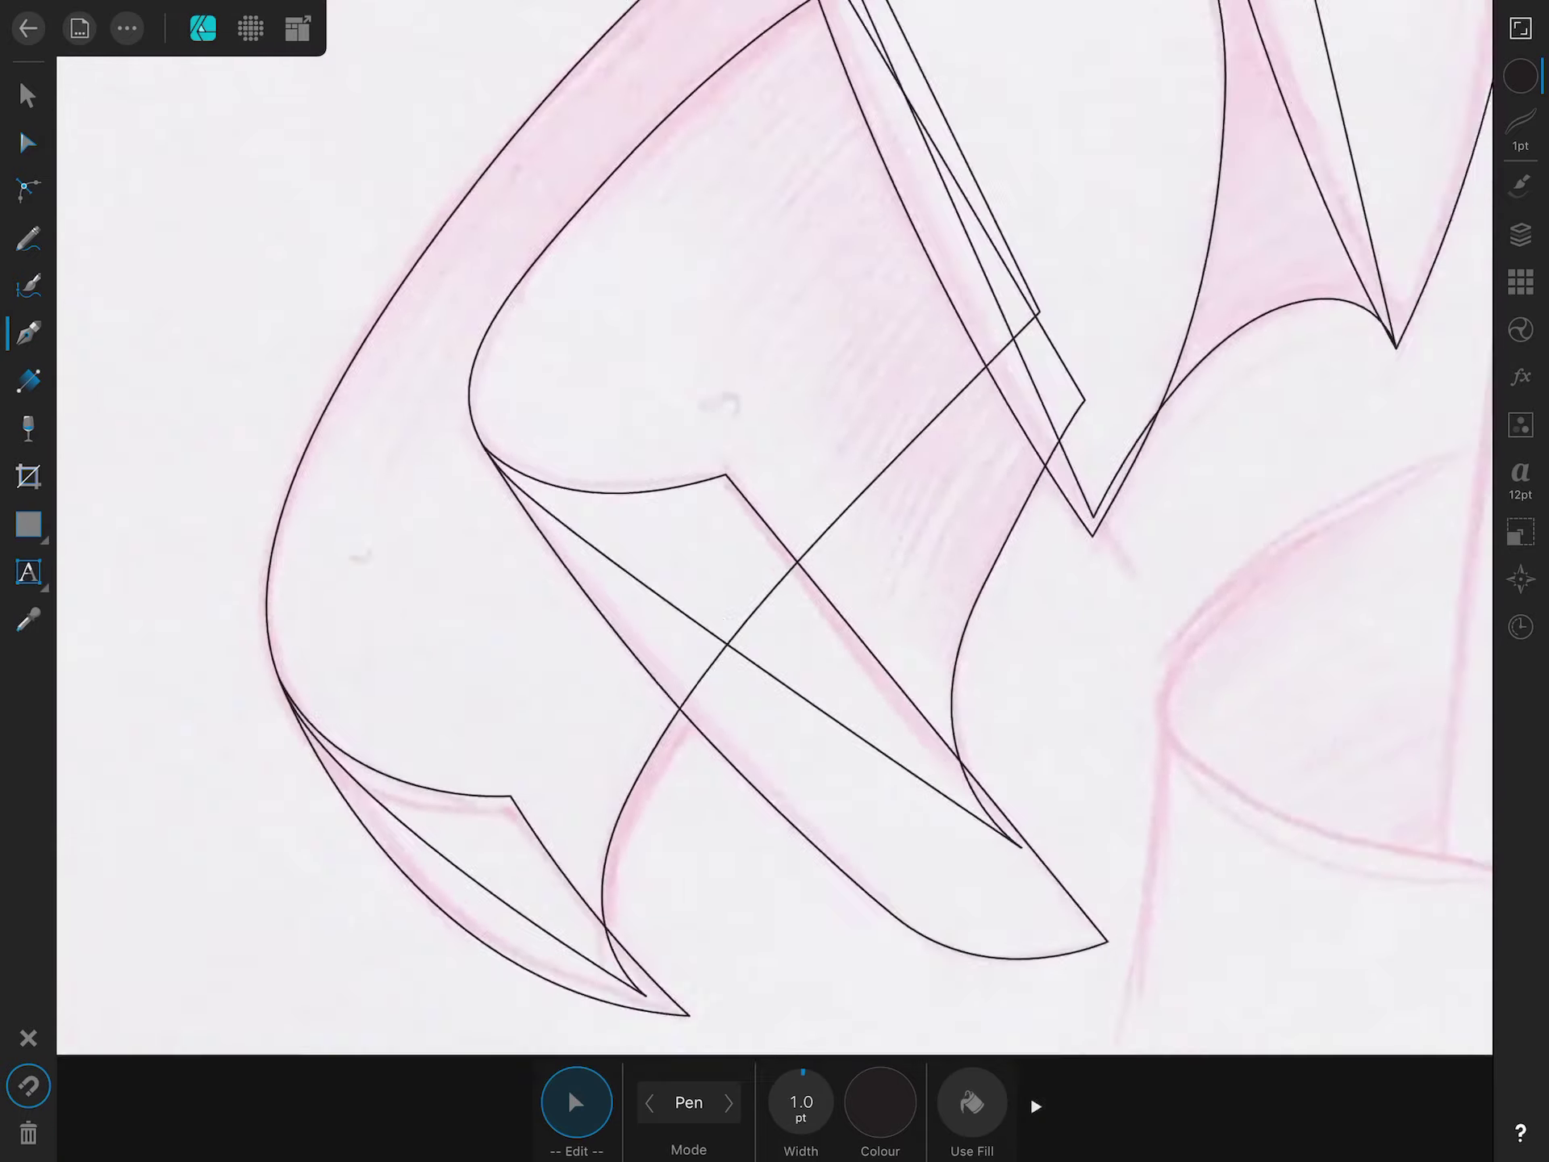
{"action": "scroll", "coordinate": [774, 524], "scroll_direction": "down", "scroll_amount": 3}
{"action": "scroll", "coordinate": [775, 524], "scroll_direction": "down", "scroll_amount": 3}
{"action": "scroll", "coordinate": [775, 524], "scroll_direction": "down", "scroll_amount": 1}
Trace the upper lid curve of the eye.
{"action": "scroll", "coordinate": [774, 403], "scroll_direction": "up", "scroll_amount": 5}
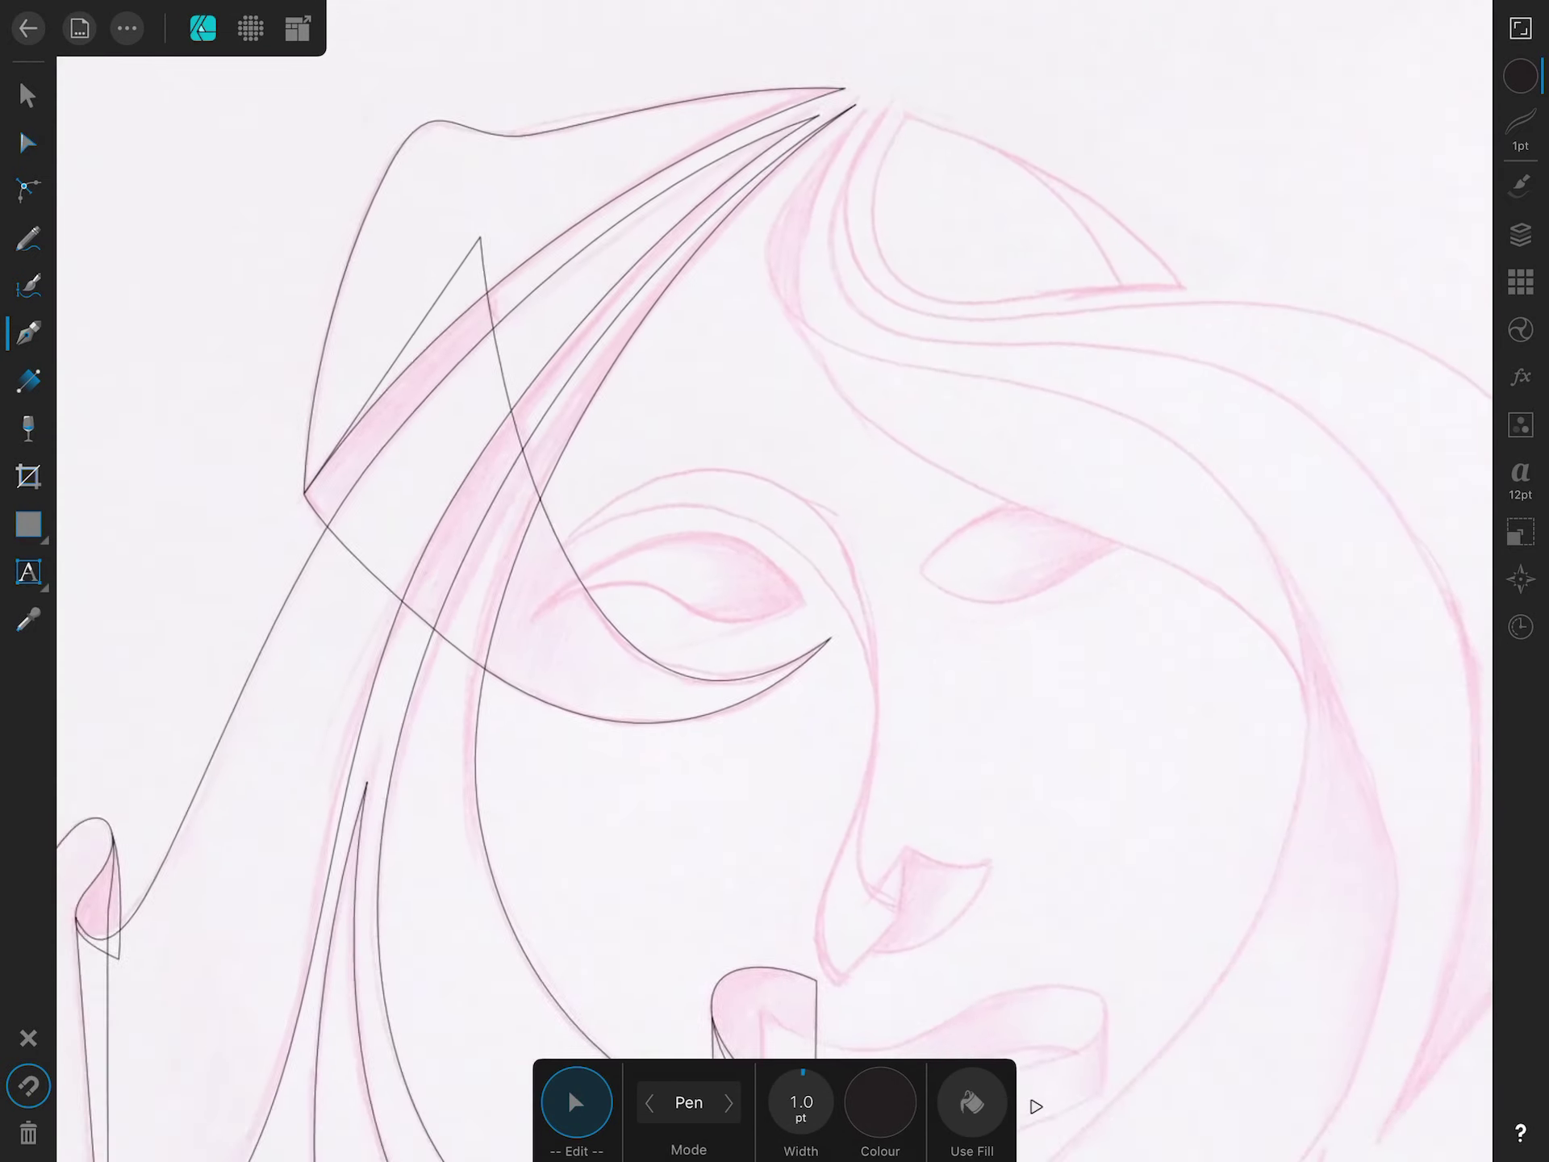
{"action": "scroll", "coordinate": [775, 565], "scroll_direction": "up", "scroll_amount": 2}
{"action": "left_click", "coordinate": [486, 618]}
{"action": "left_click_drag", "start_coordinate": [719, 489], "coordinate": [771, 476]}
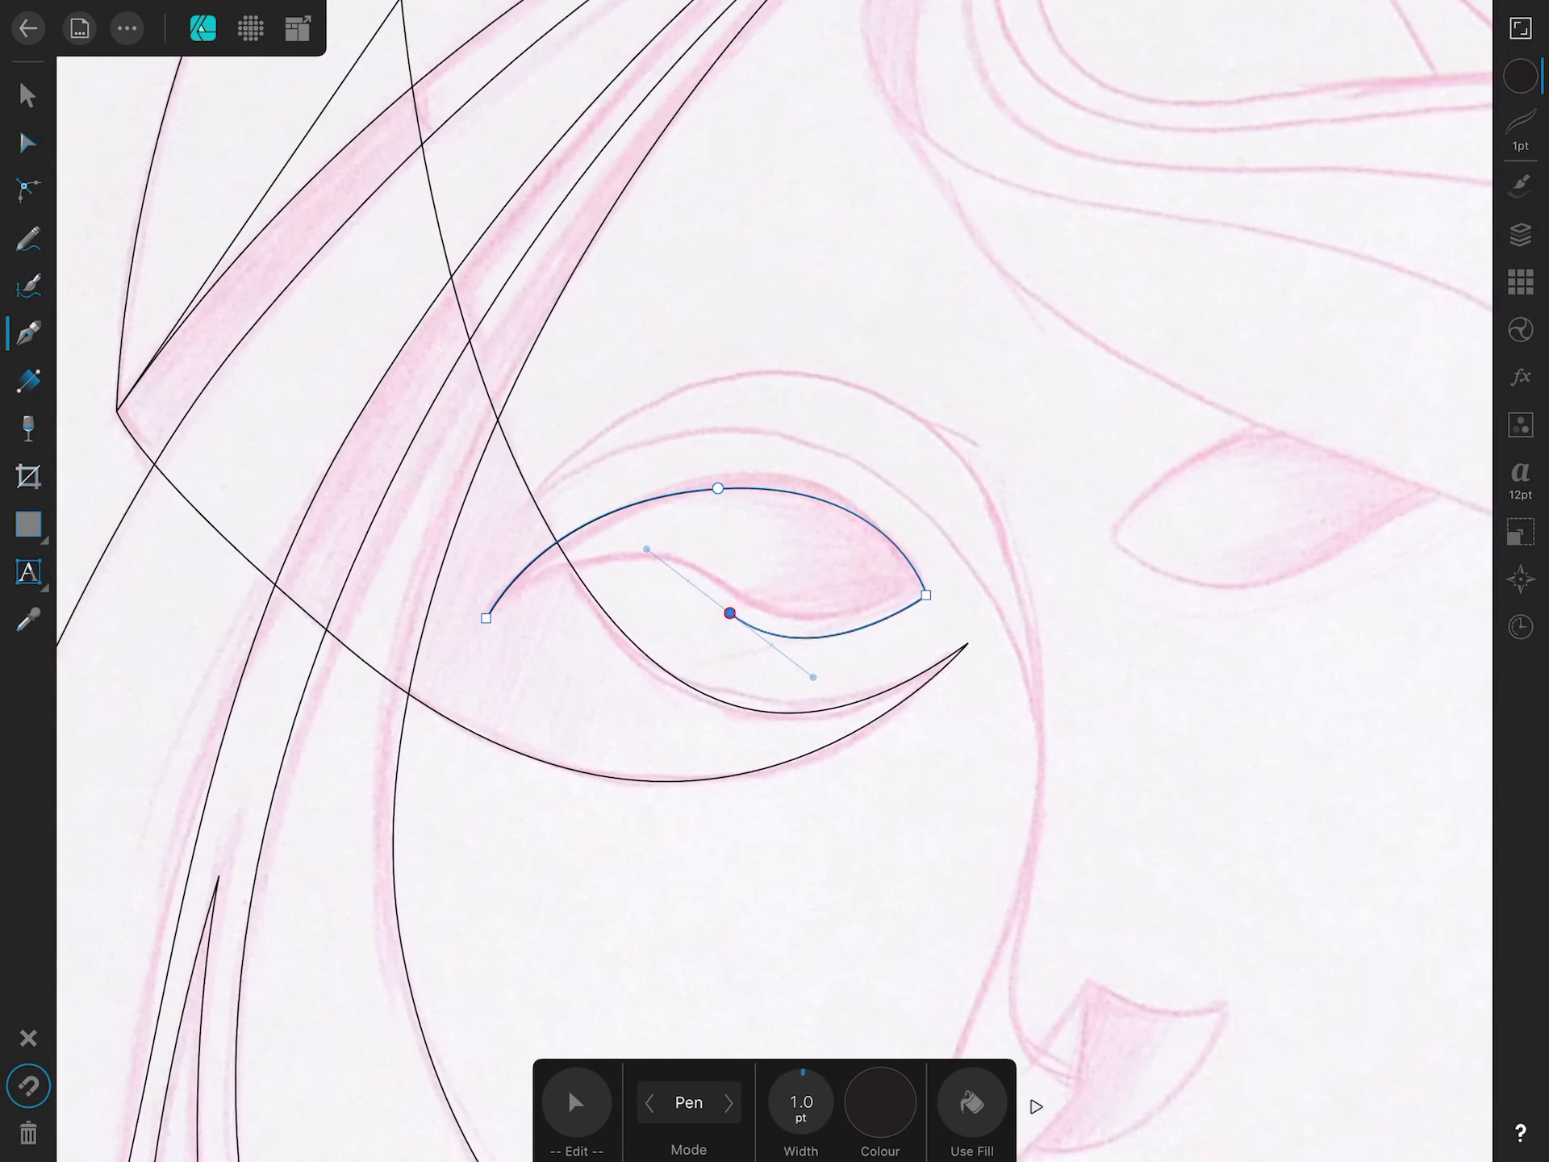
{"action": "scroll", "coordinate": [775, 565], "scroll_direction": "down", "scroll_amount": 3}
{"action": "scroll", "coordinate": [775, 484], "scroll_direction": "up", "scroll_amount": 2}
Draw the brow arc above the eye and reshape it to match the sketch.
{"action": "left_click", "coordinate": [611, 389]}
{"action": "left_click_drag", "start_coordinate": [893, 297], "coordinate": [992, 325]}
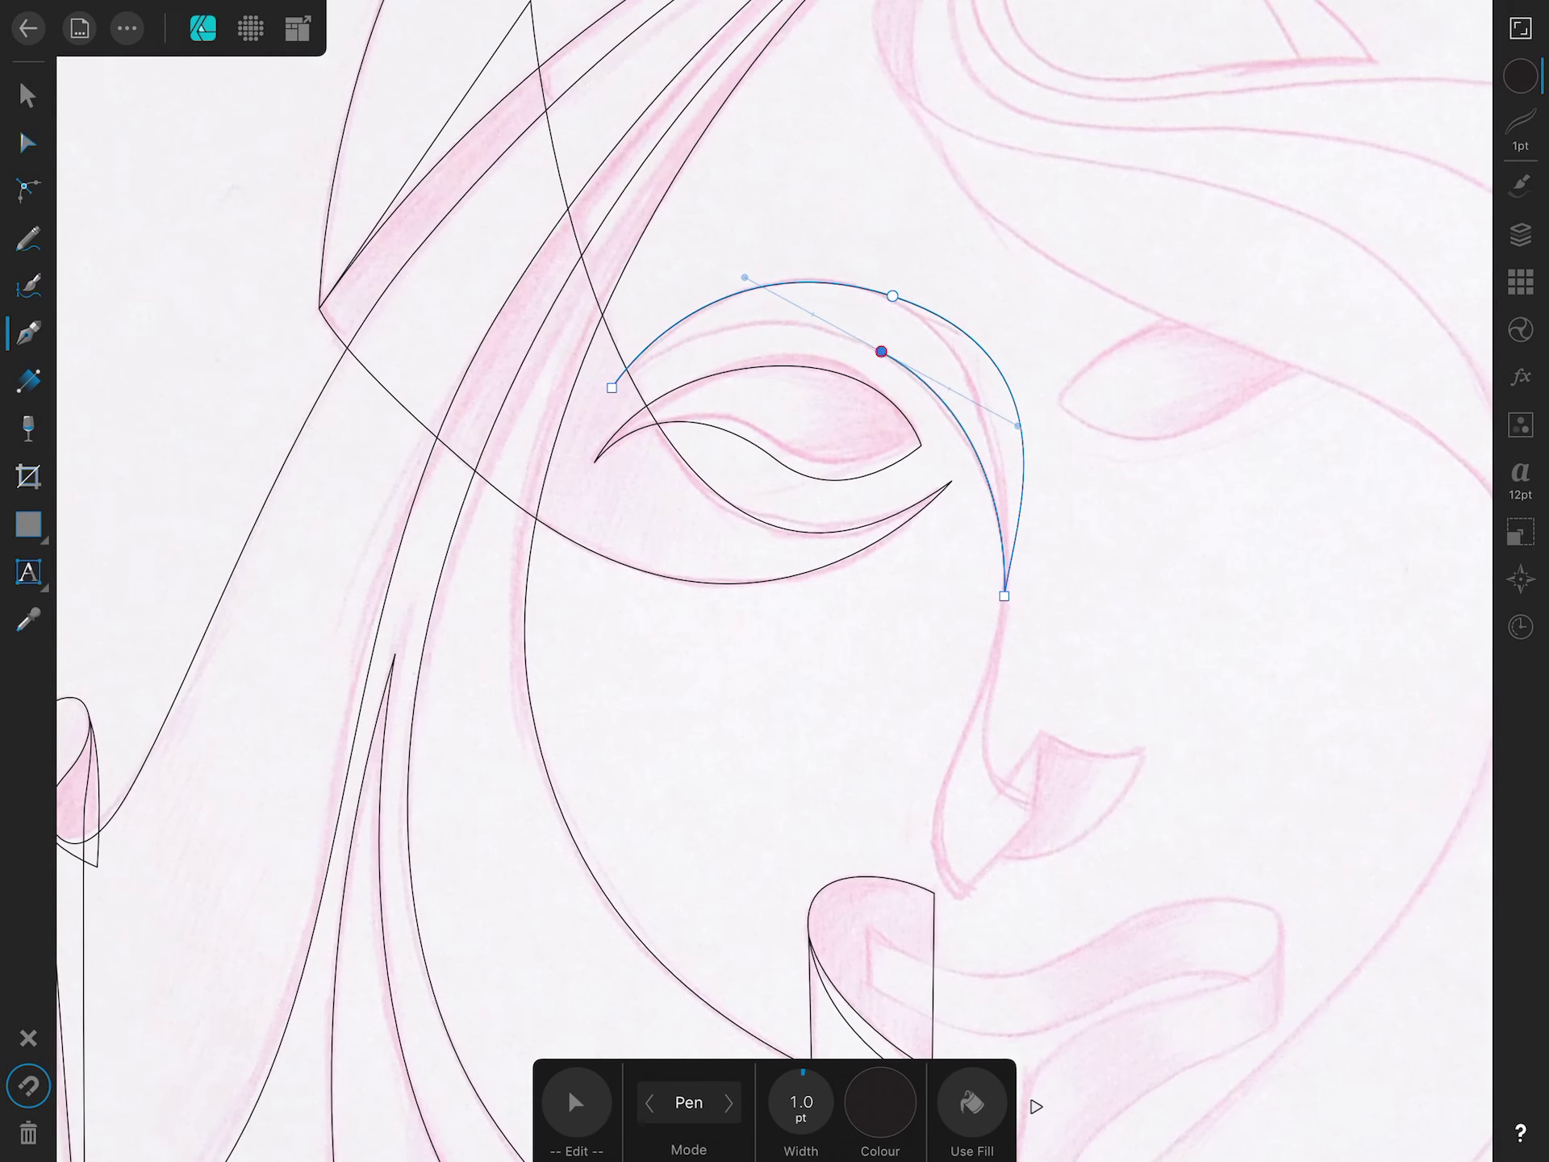
{"action": "left_click", "coordinate": [576, 1102]}
{"action": "left_click_drag", "start_coordinate": [1031, 449], "coordinate": [1013, 346]}
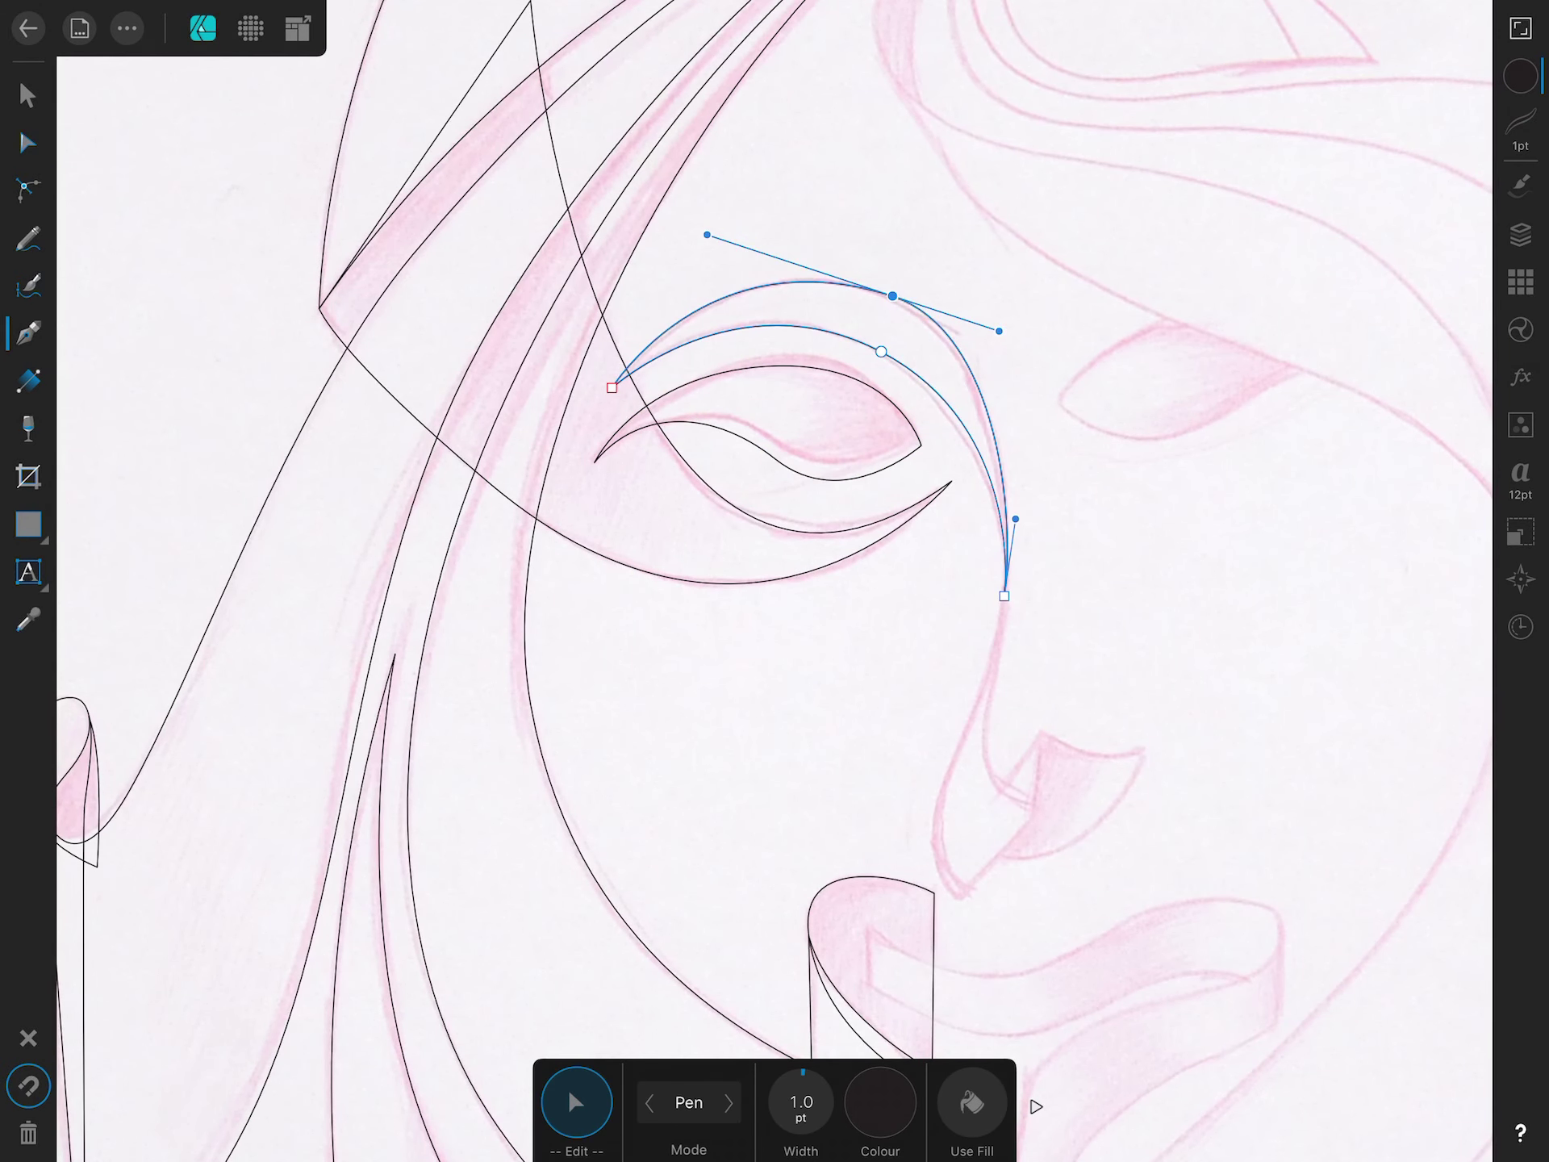
{"action": "scroll", "coordinate": [775, 565], "scroll_direction": "down", "scroll_amount": 3}
{"action": "scroll", "coordinate": [775, 646], "scroll_direction": "up", "scroll_amount": 3}
Outline the nose down to its tip and the small nostril triangle as closed shapes.
{"action": "left_click", "coordinate": [886, 618]}
{"action": "left_click", "coordinate": [766, 760]}
{"action": "left_click_drag", "start_coordinate": [732, 592], "coordinate": [775, 482]}
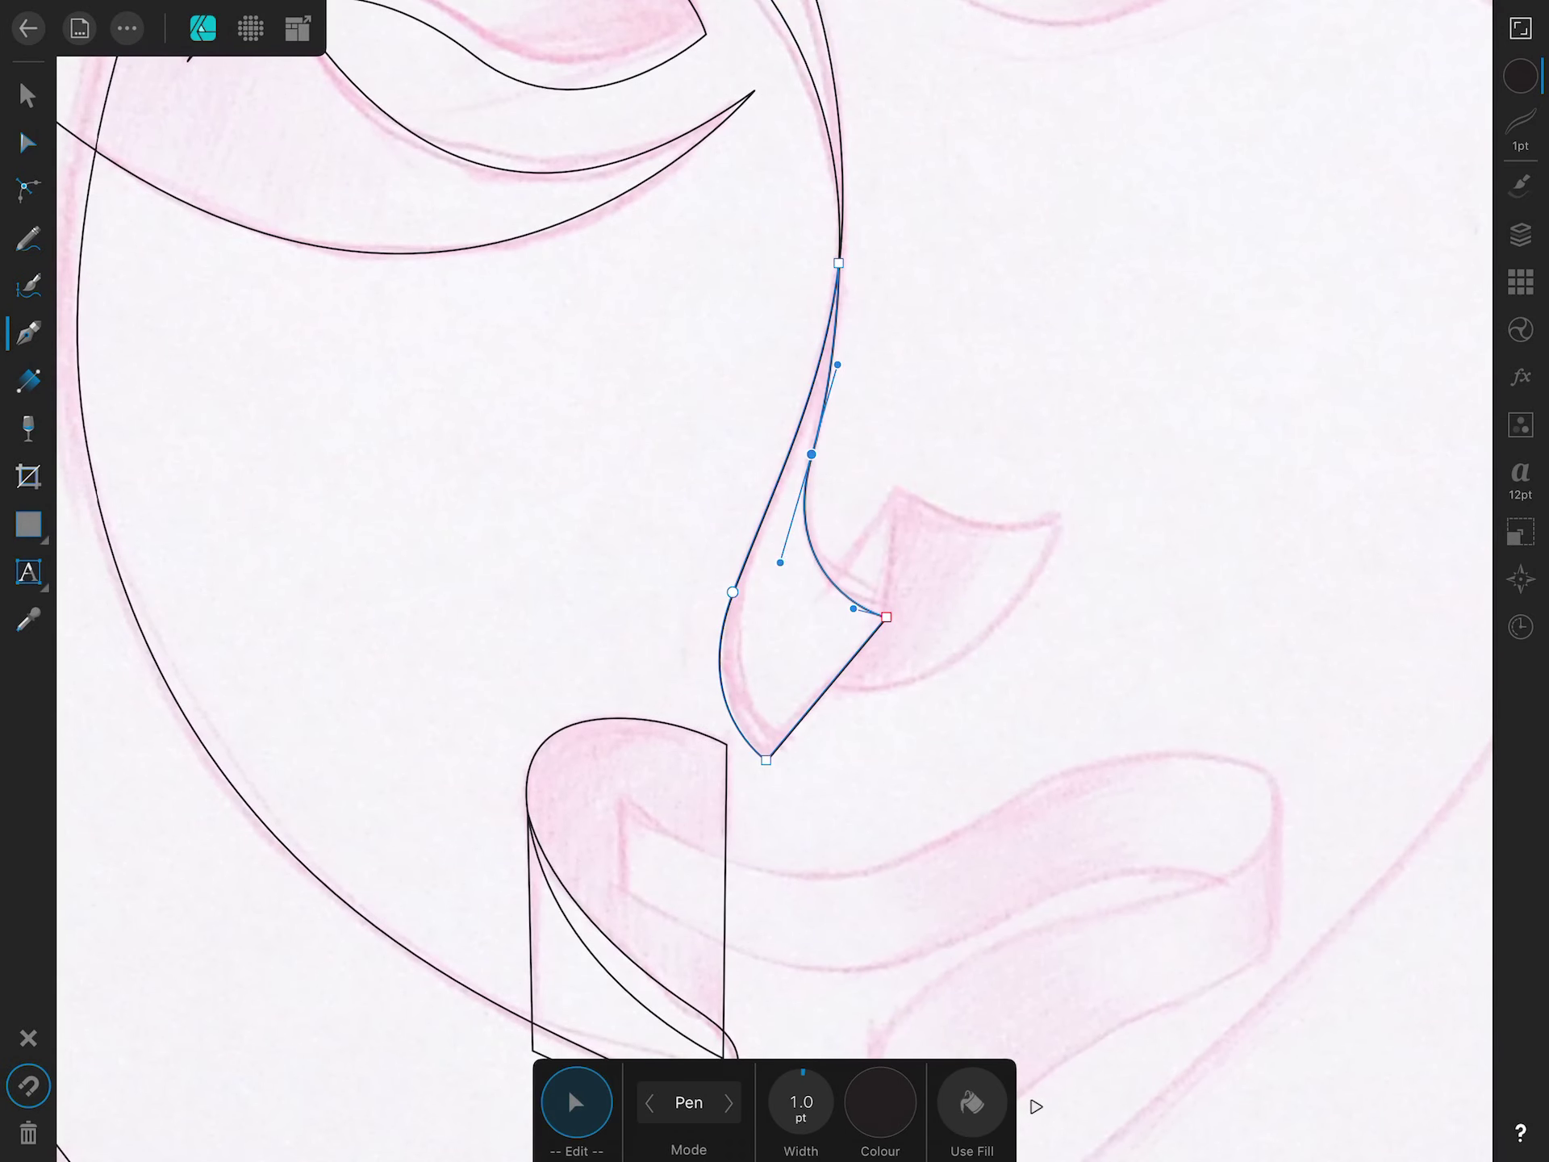
{"action": "left_click", "coordinate": [886, 617]}
{"action": "left_click", "coordinate": [896, 494]}
{"action": "left_click", "coordinate": [809, 614]}
{"action": "left_click", "coordinate": [886, 617]}
Draw and fit the curved nostril shape, then begin a hair strand at the crown.
{"action": "left_click", "coordinate": [817, 684]}
{"action": "left_click_drag", "start_coordinate": [1071, 513], "coordinate": [1171, 275]}
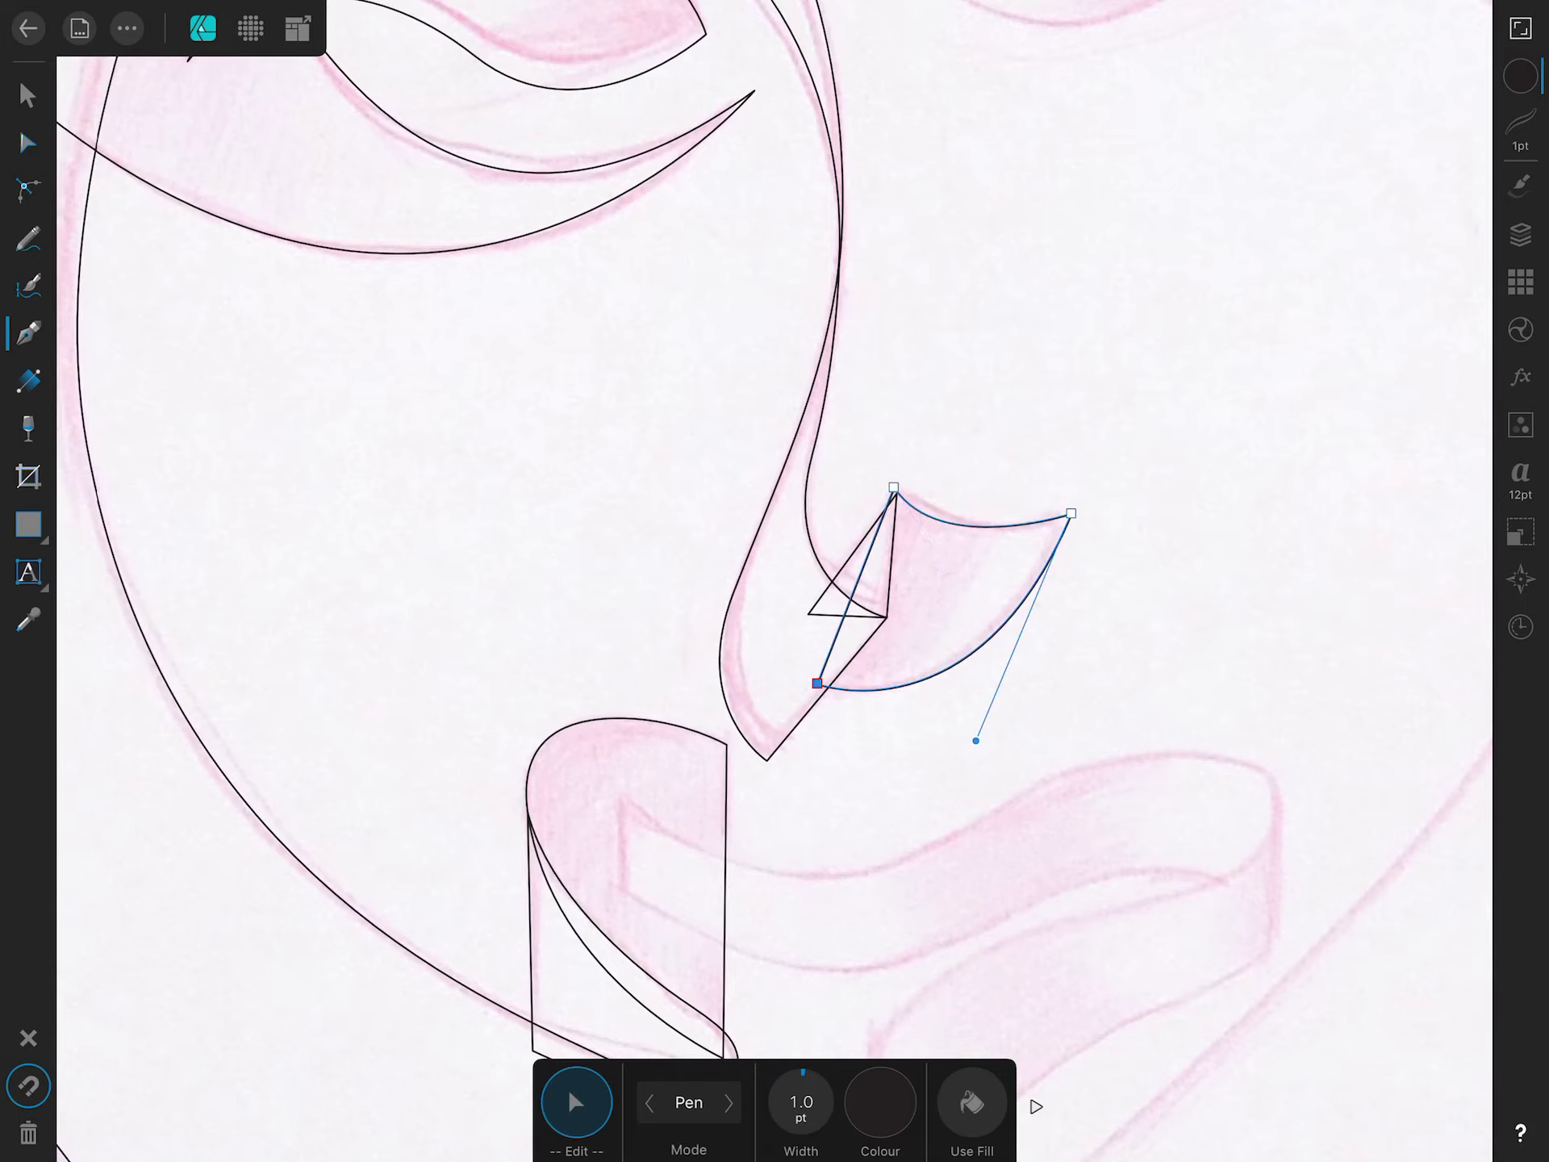
{"action": "scroll", "coordinate": [887, 581], "scroll_direction": "up", "scroll_amount": 3}
{"action": "left_click_drag", "start_coordinate": [968, 578], "coordinate": [1062, 564]}
{"action": "scroll", "coordinate": [887, 581], "scroll_direction": "down", "scroll_amount": 1}
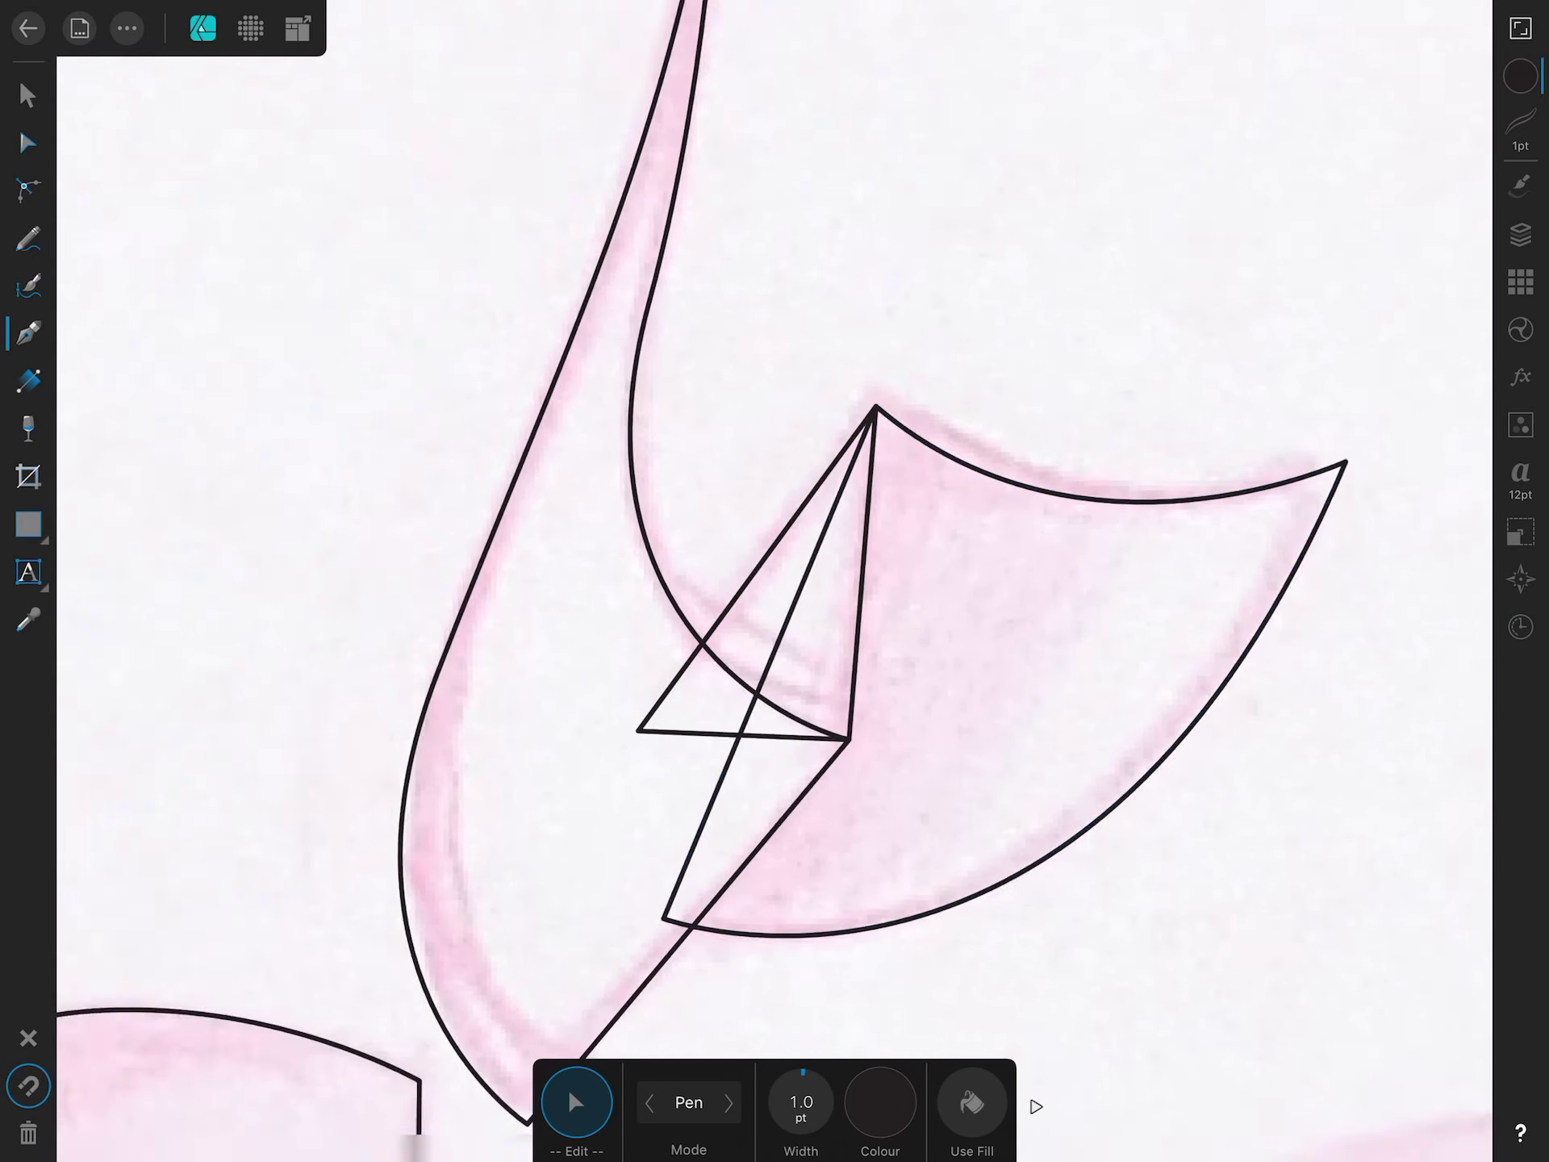
{"action": "scroll", "coordinate": [775, 581], "scroll_direction": "down", "scroll_amount": 3}
{"action": "scroll", "coordinate": [775, 581], "scroll_direction": "down", "scroll_amount": 2}
{"action": "scroll", "coordinate": [775, 581], "scroll_direction": "down", "scroll_amount": 1}
{"action": "scroll", "coordinate": [775, 581], "scroll_direction": "up", "scroll_amount": 1}
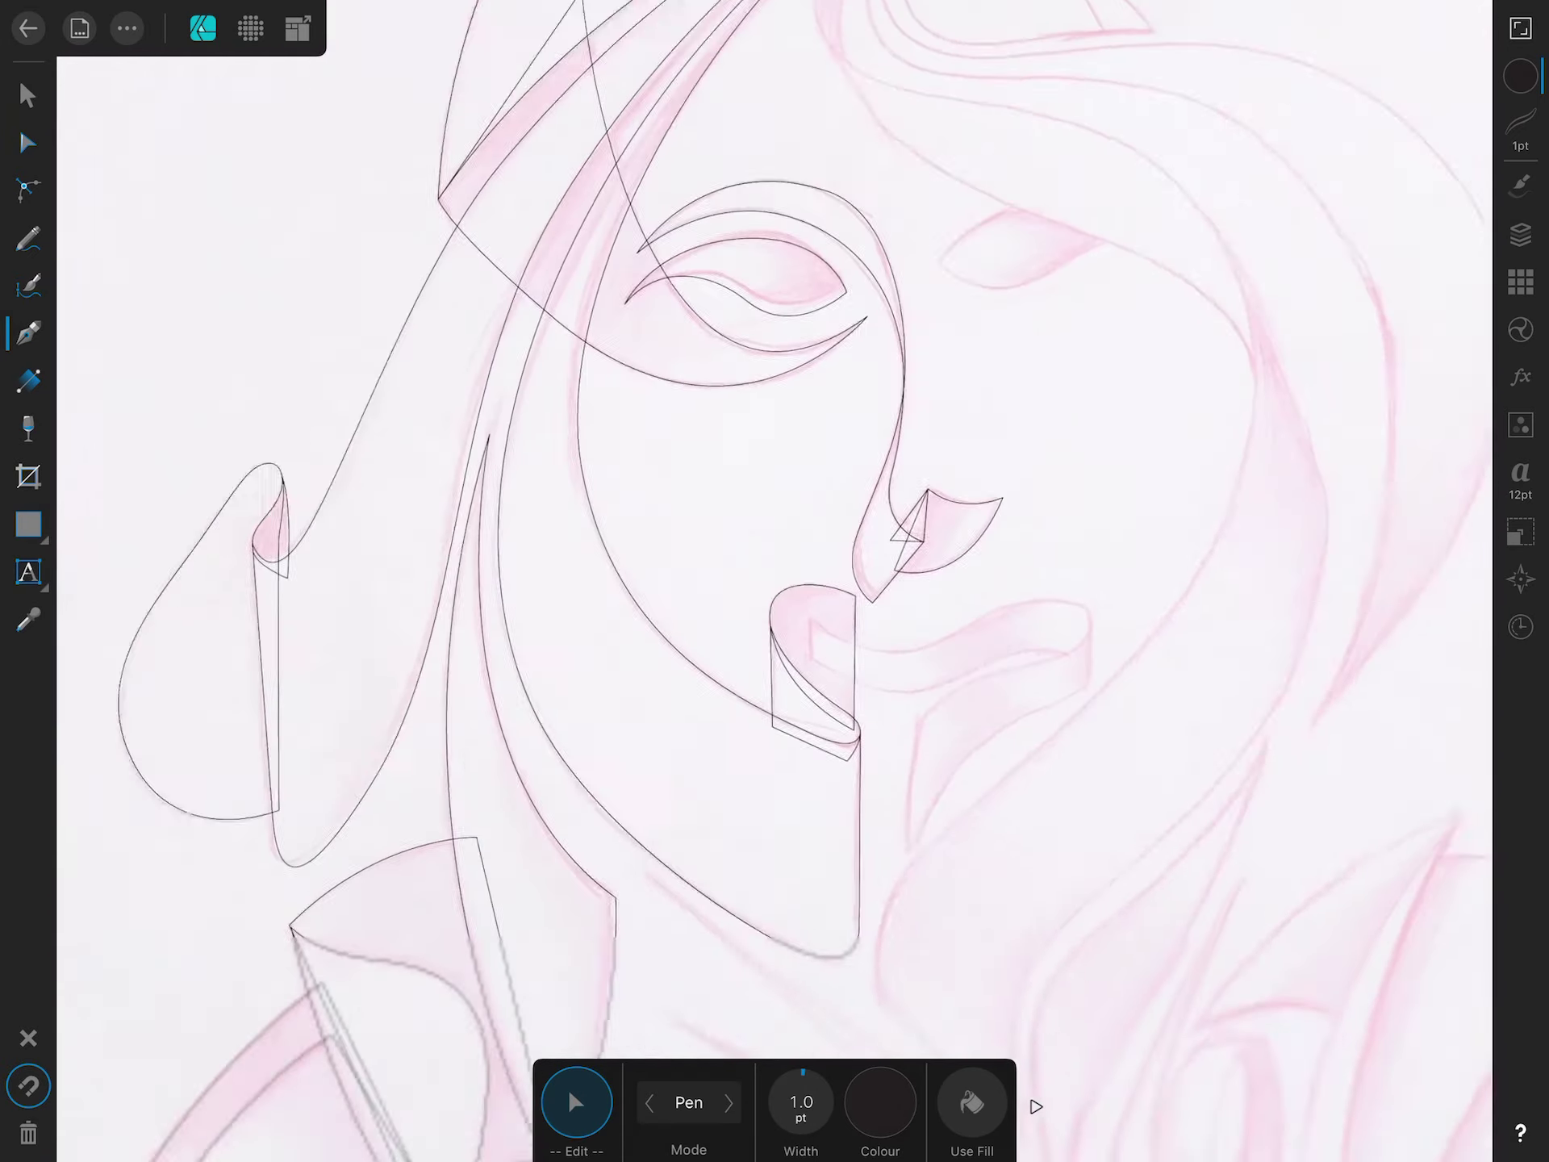
{"action": "scroll", "coordinate": [774, 581], "scroll_direction": "down", "scroll_amount": 2}
{"action": "scroll", "coordinate": [646, 323], "scroll_direction": "up", "scroll_amount": 2}
{"action": "scroll", "coordinate": [686, 242], "scroll_direction": "up", "scroll_amount": 3}
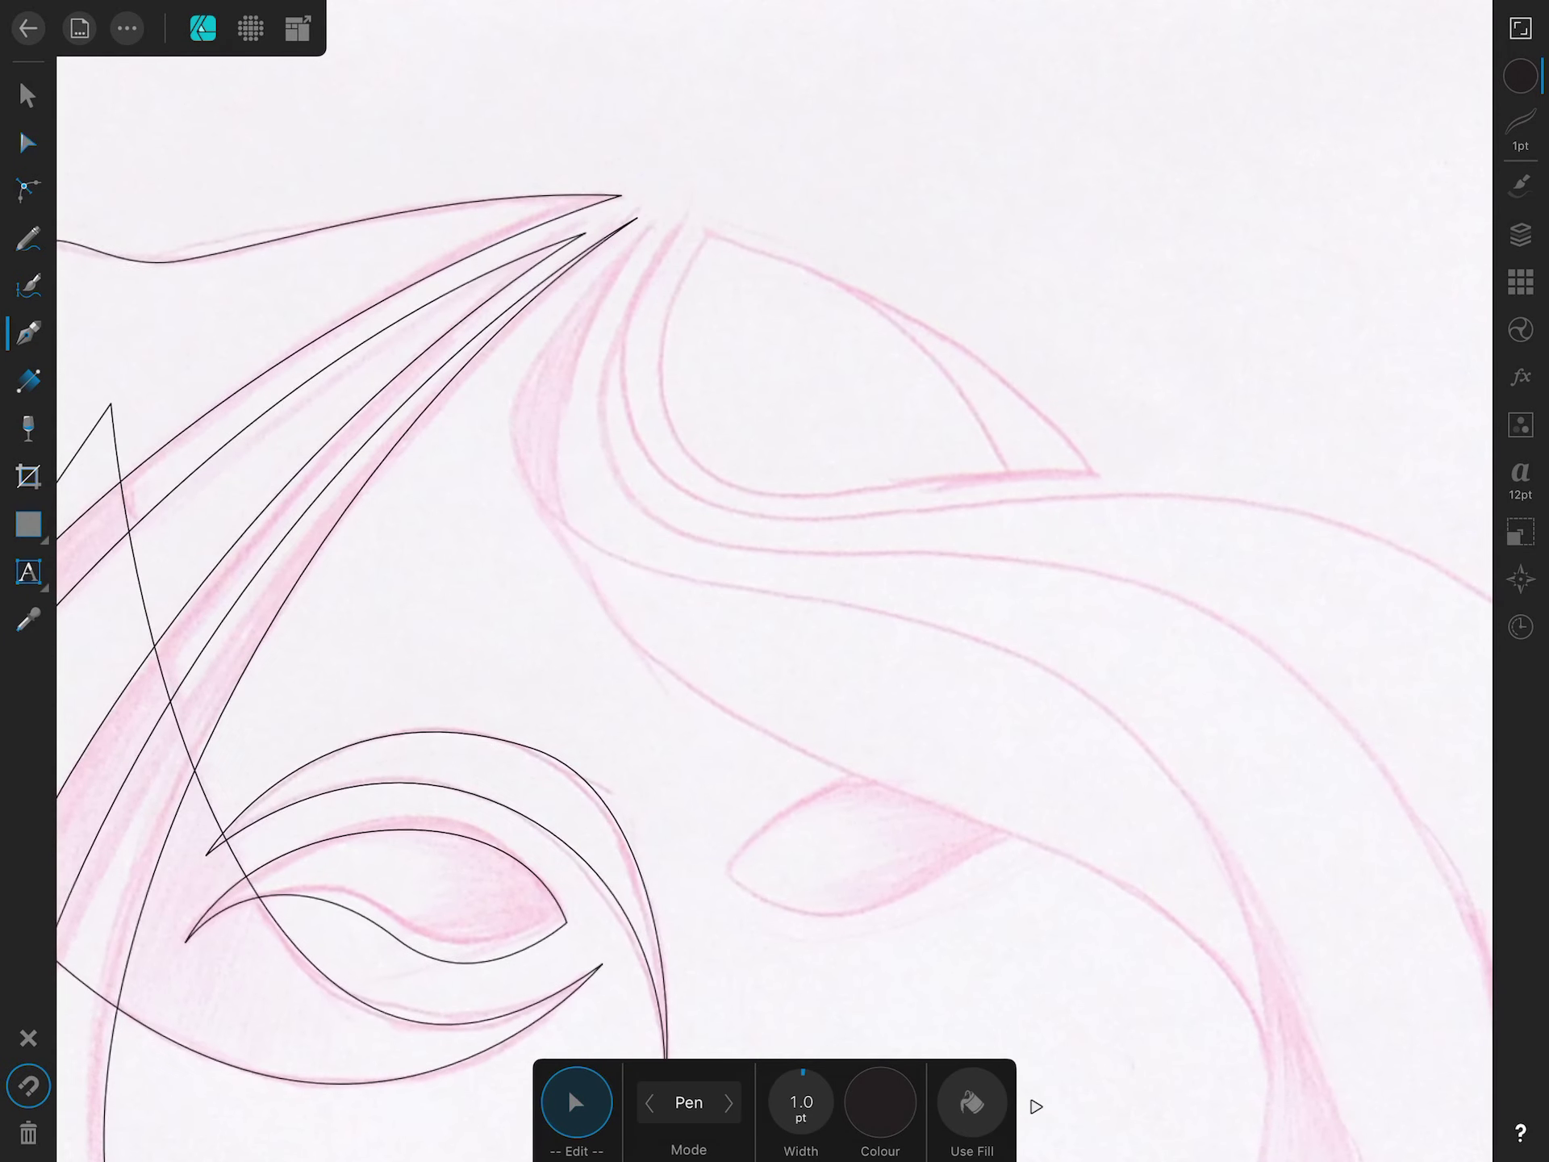
{"action": "left_click", "coordinate": [648, 233]}
{"action": "left_click_drag", "start_coordinate": [599, 583], "coordinate": [712, 766]}
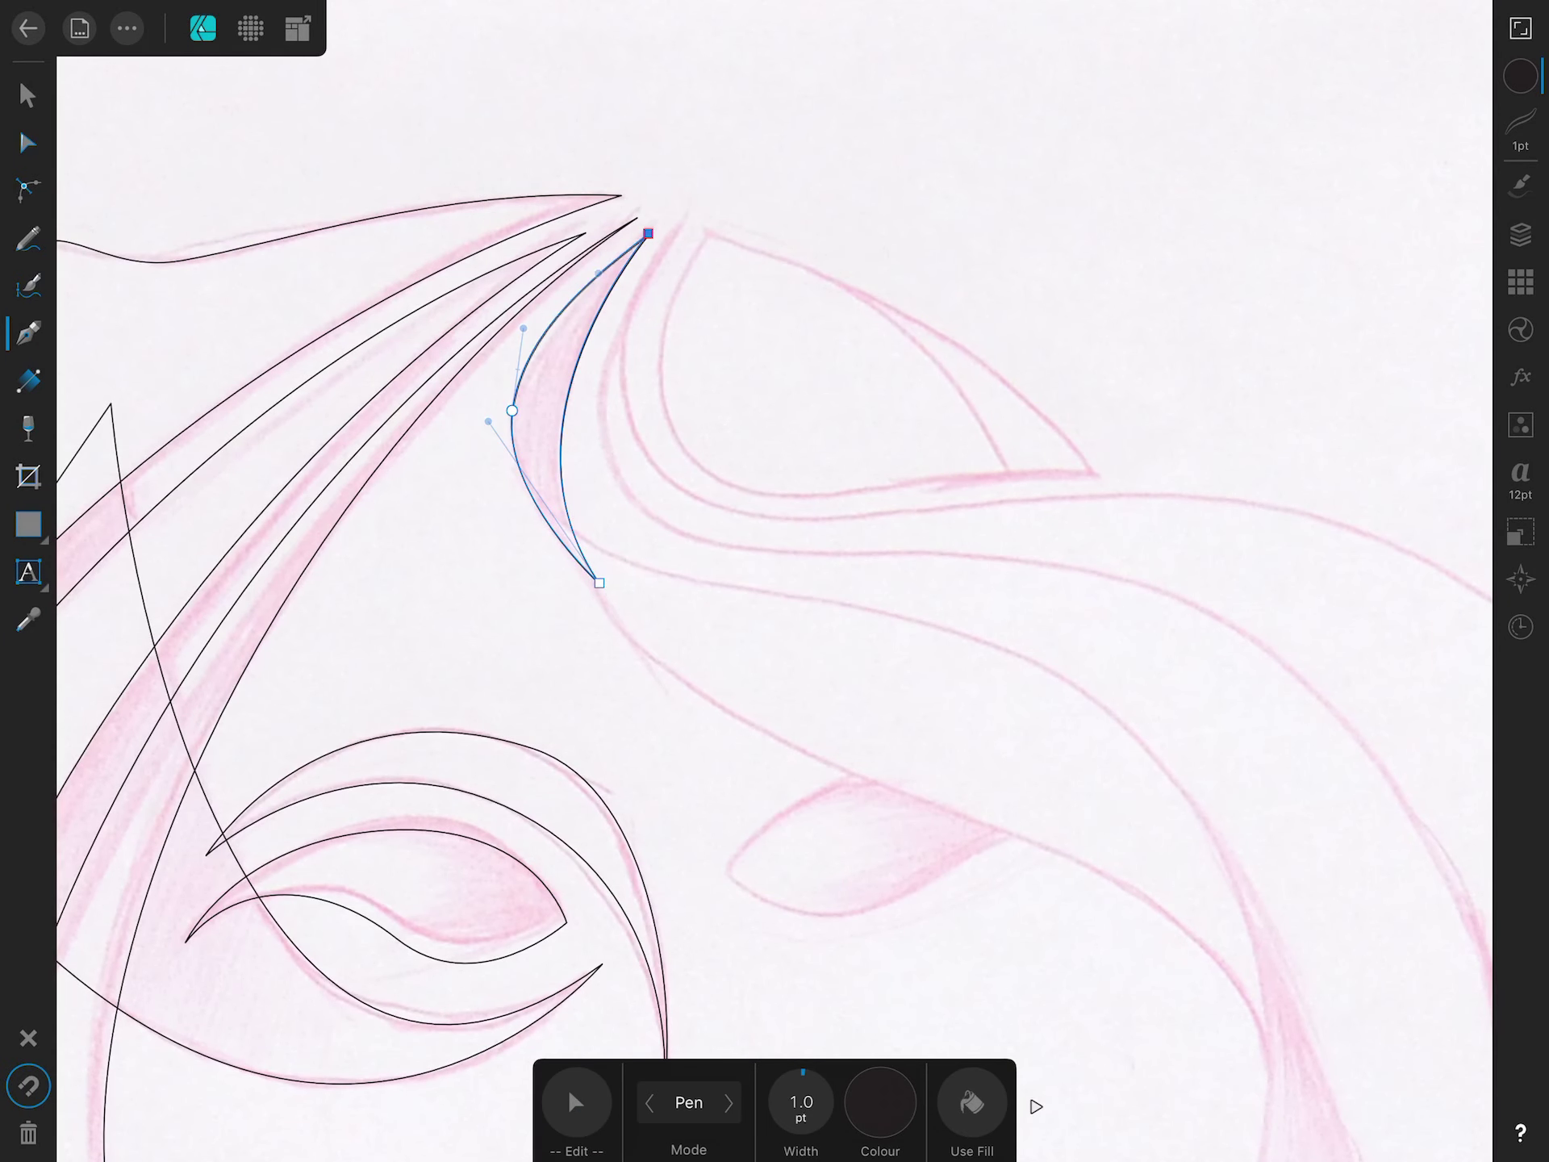
Close the crown hair strand and refine its lower curve.
{"action": "left_click", "coordinate": [513, 446]}
{"action": "scroll", "coordinate": [775, 581], "scroll_direction": "down", "scroll_amount": 2}
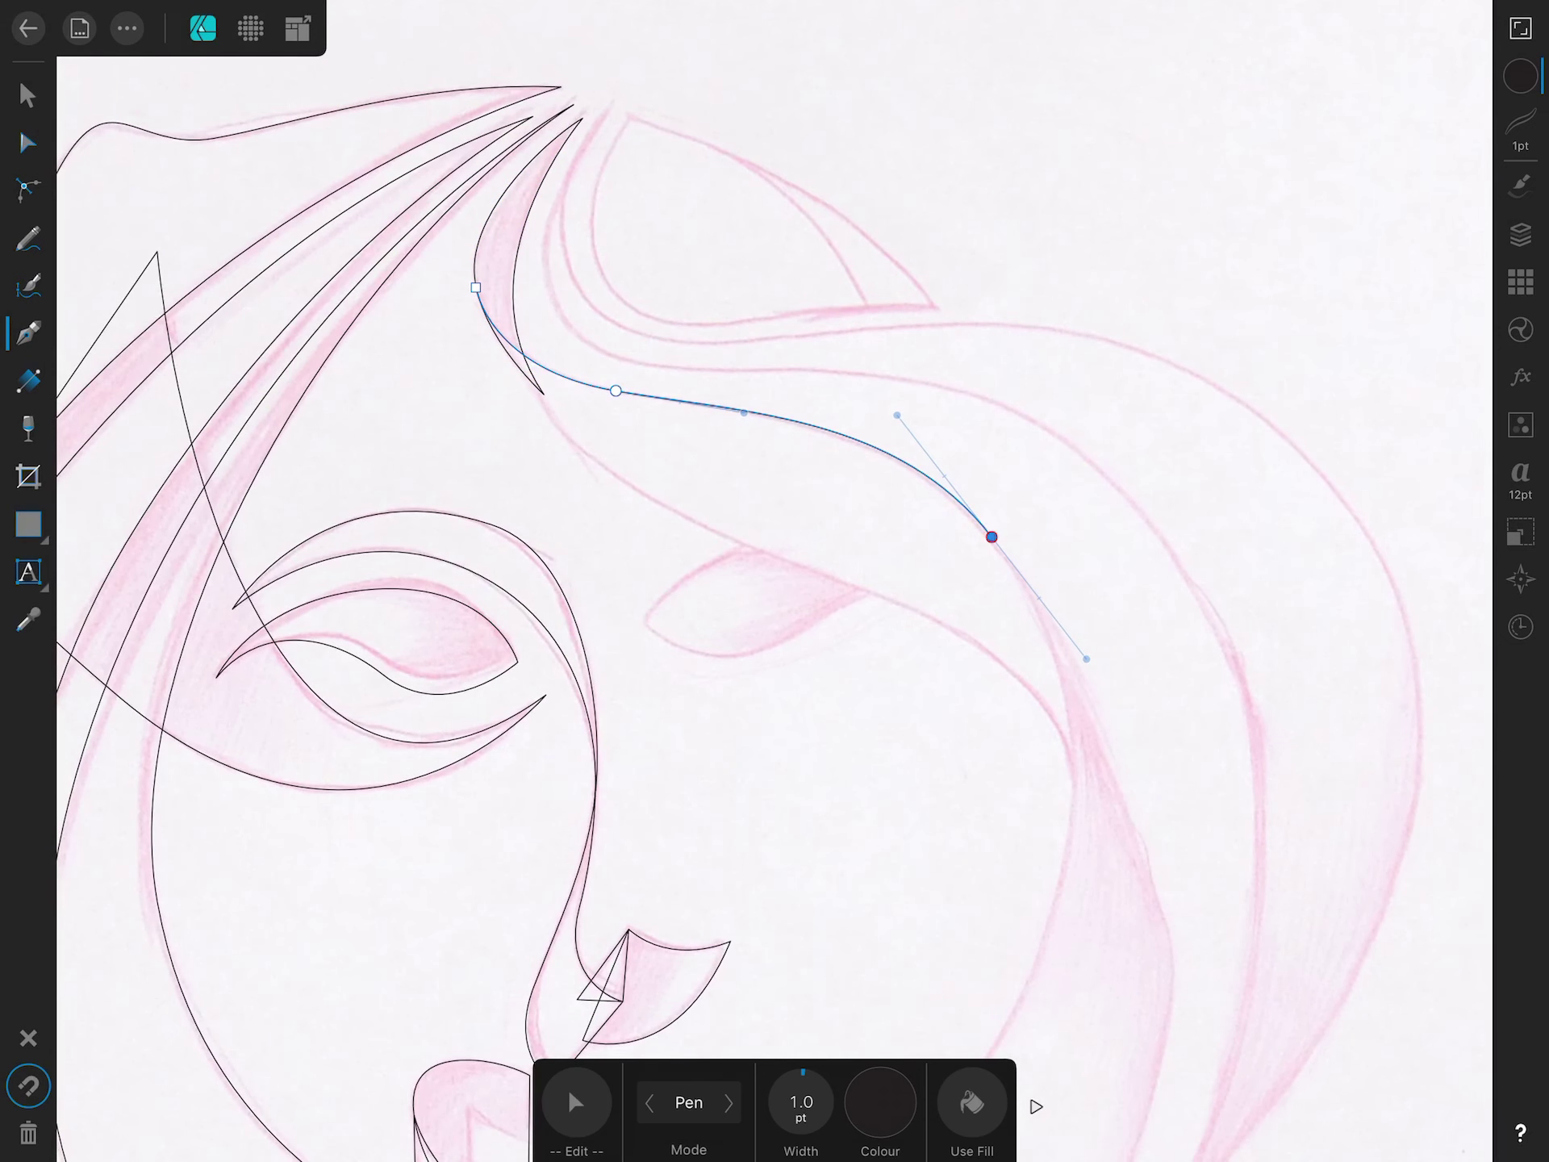
{"action": "left_click", "coordinate": [475, 287]}
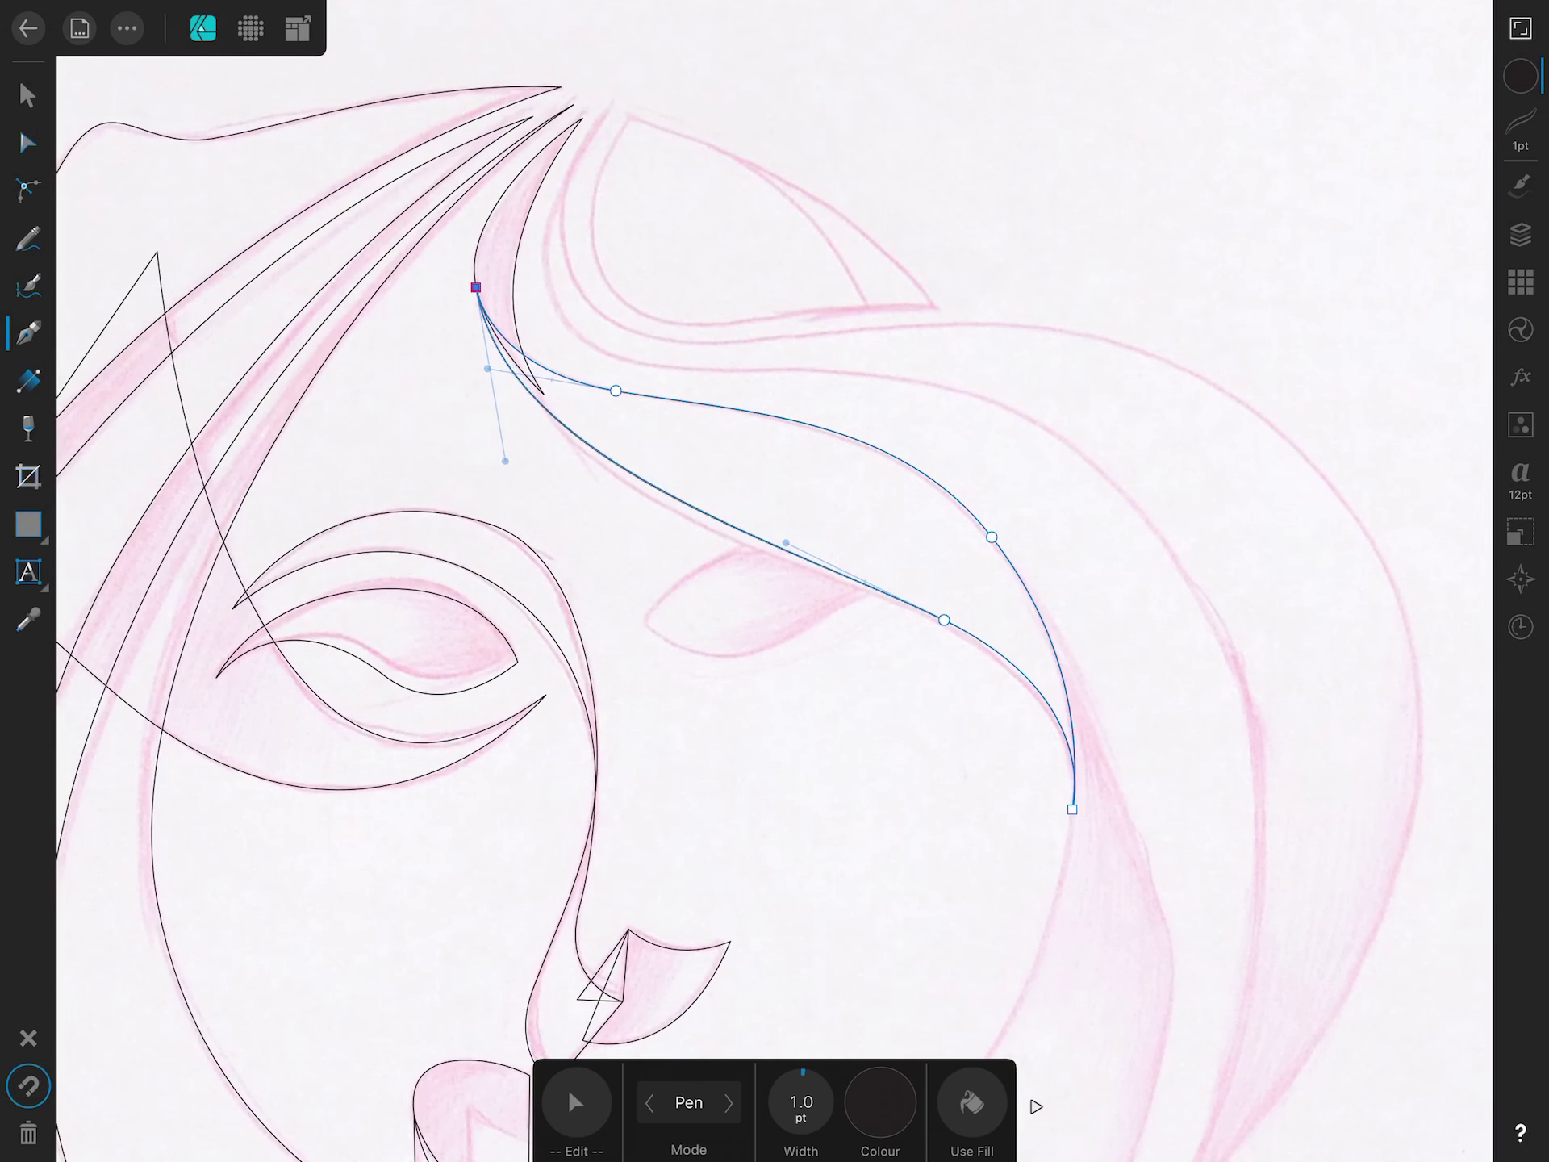
{"action": "left_click_drag", "start_coordinate": [786, 543], "coordinate": [823, 559]}
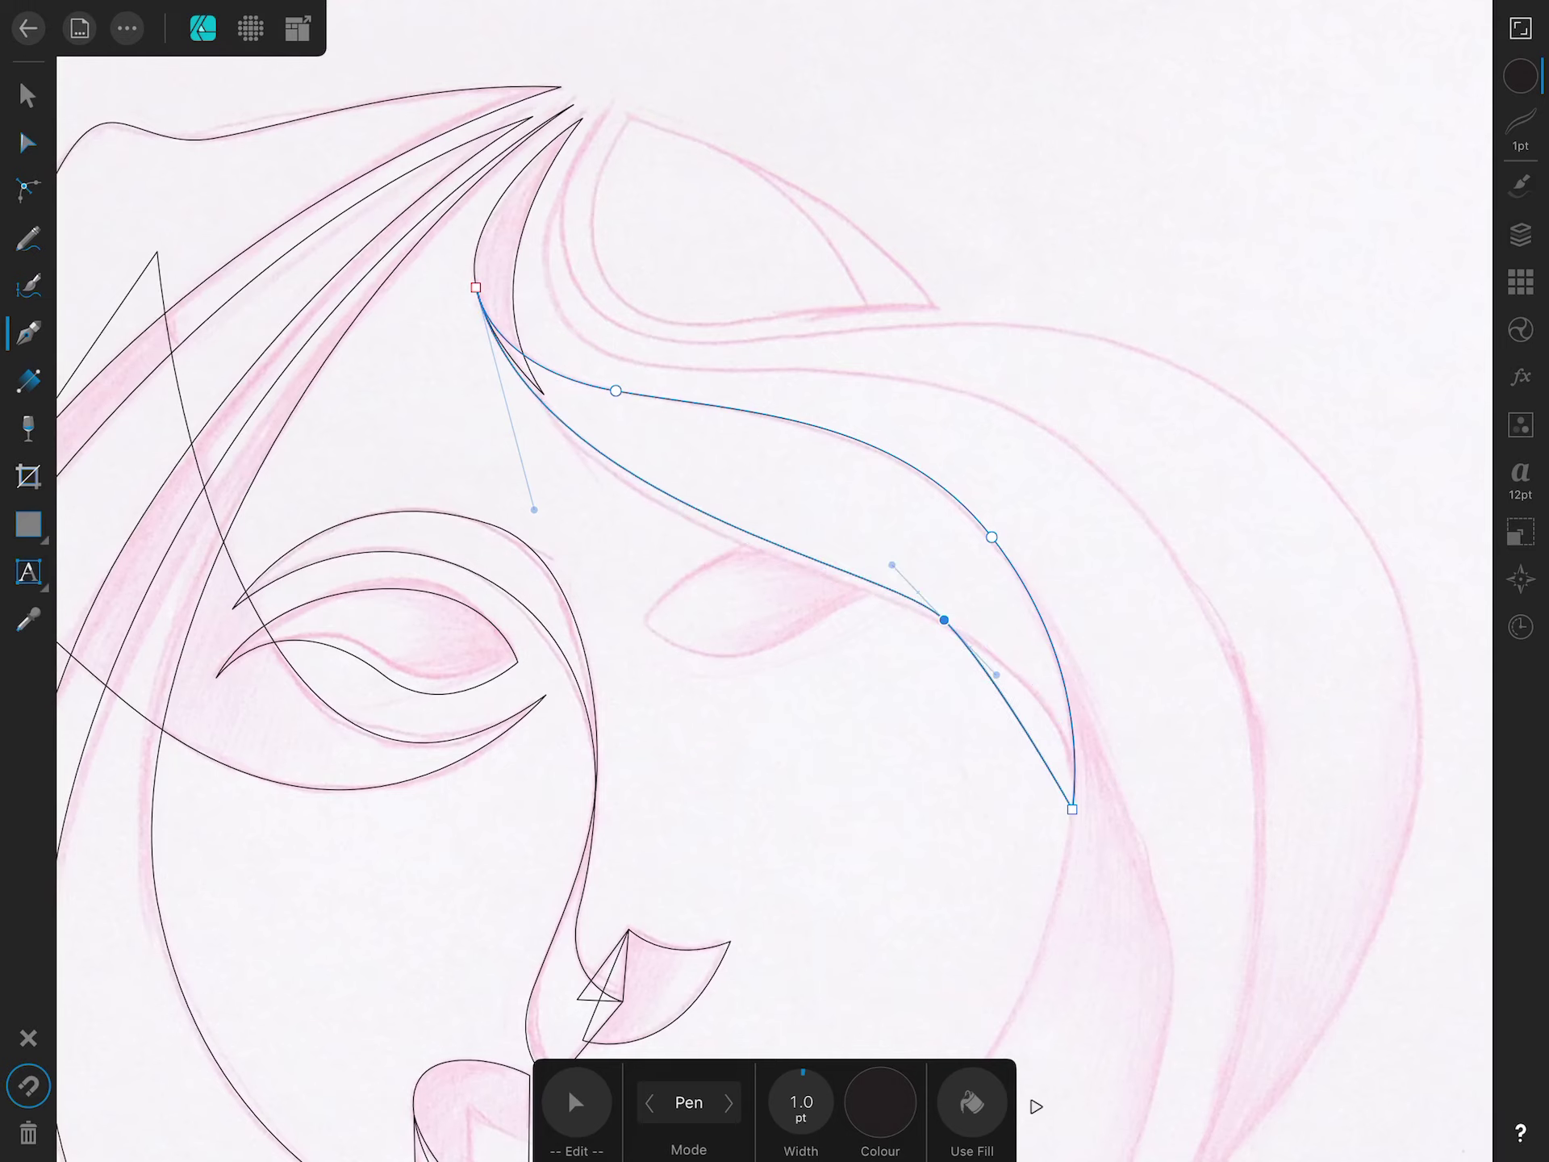
{"action": "scroll", "coordinate": [774, 581], "scroll_direction": "down", "scroll_amount": 3}
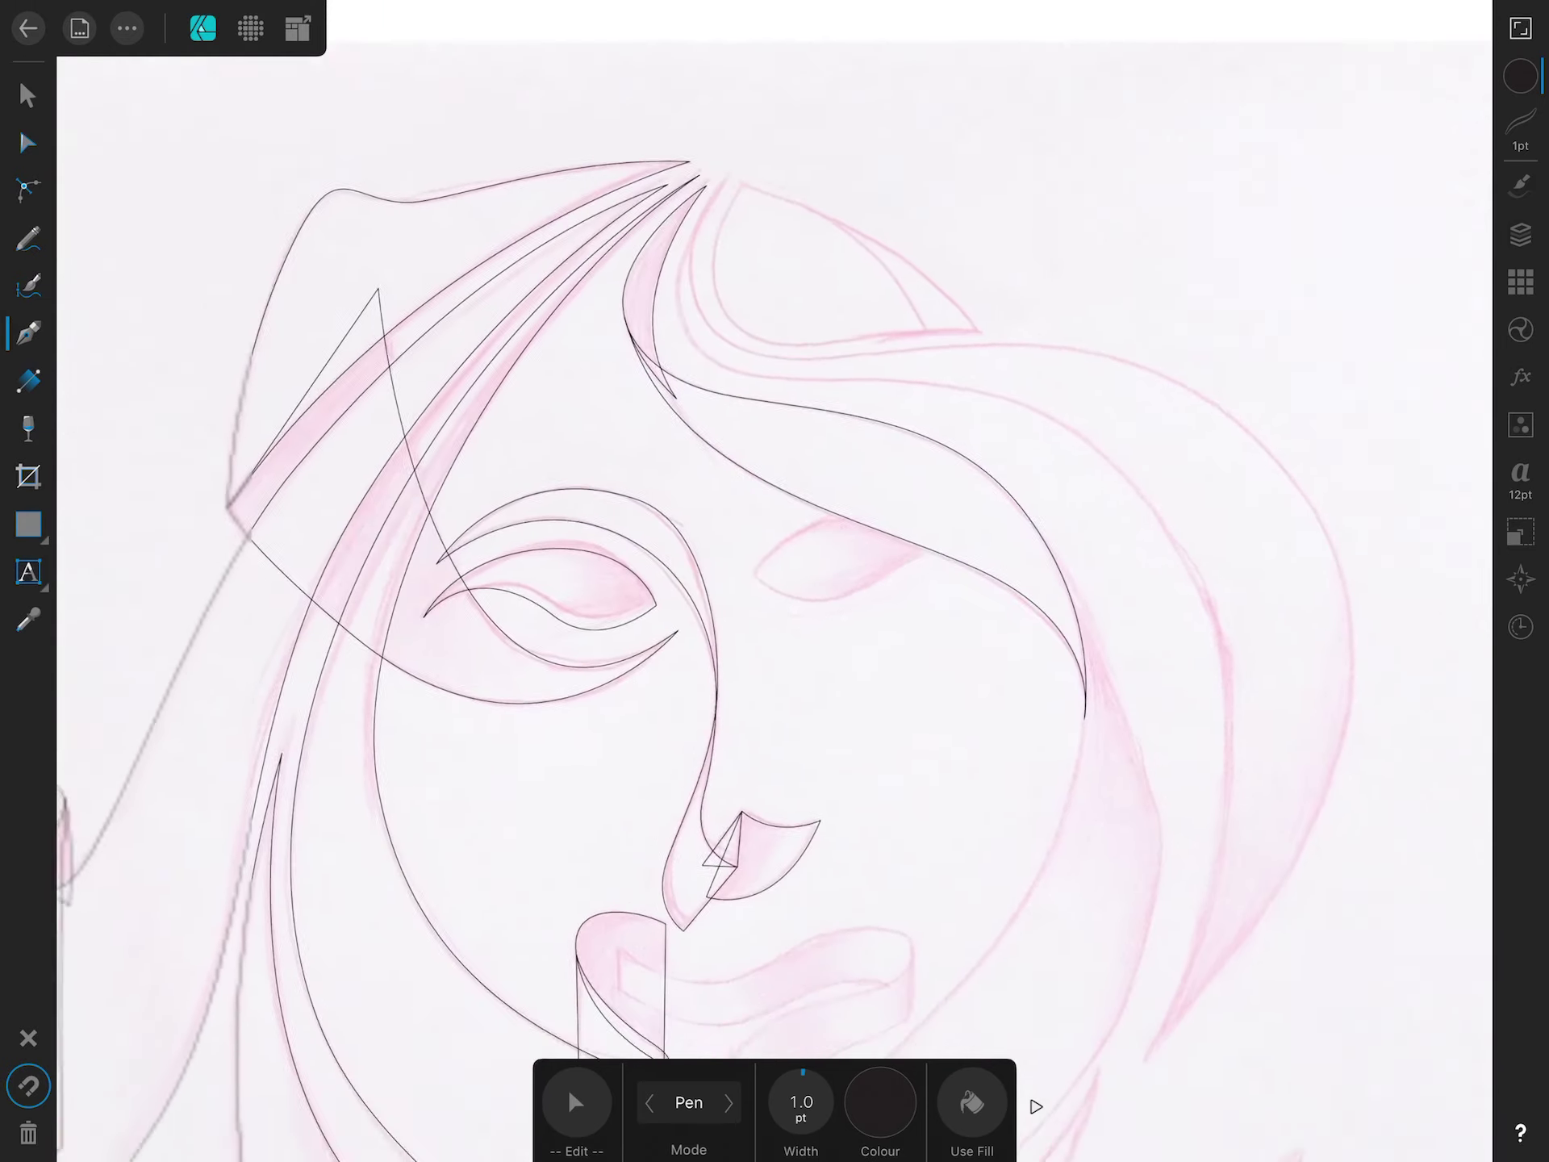
{"action": "scroll", "coordinate": [734, 290], "scroll_direction": "up", "scroll_amount": 3}
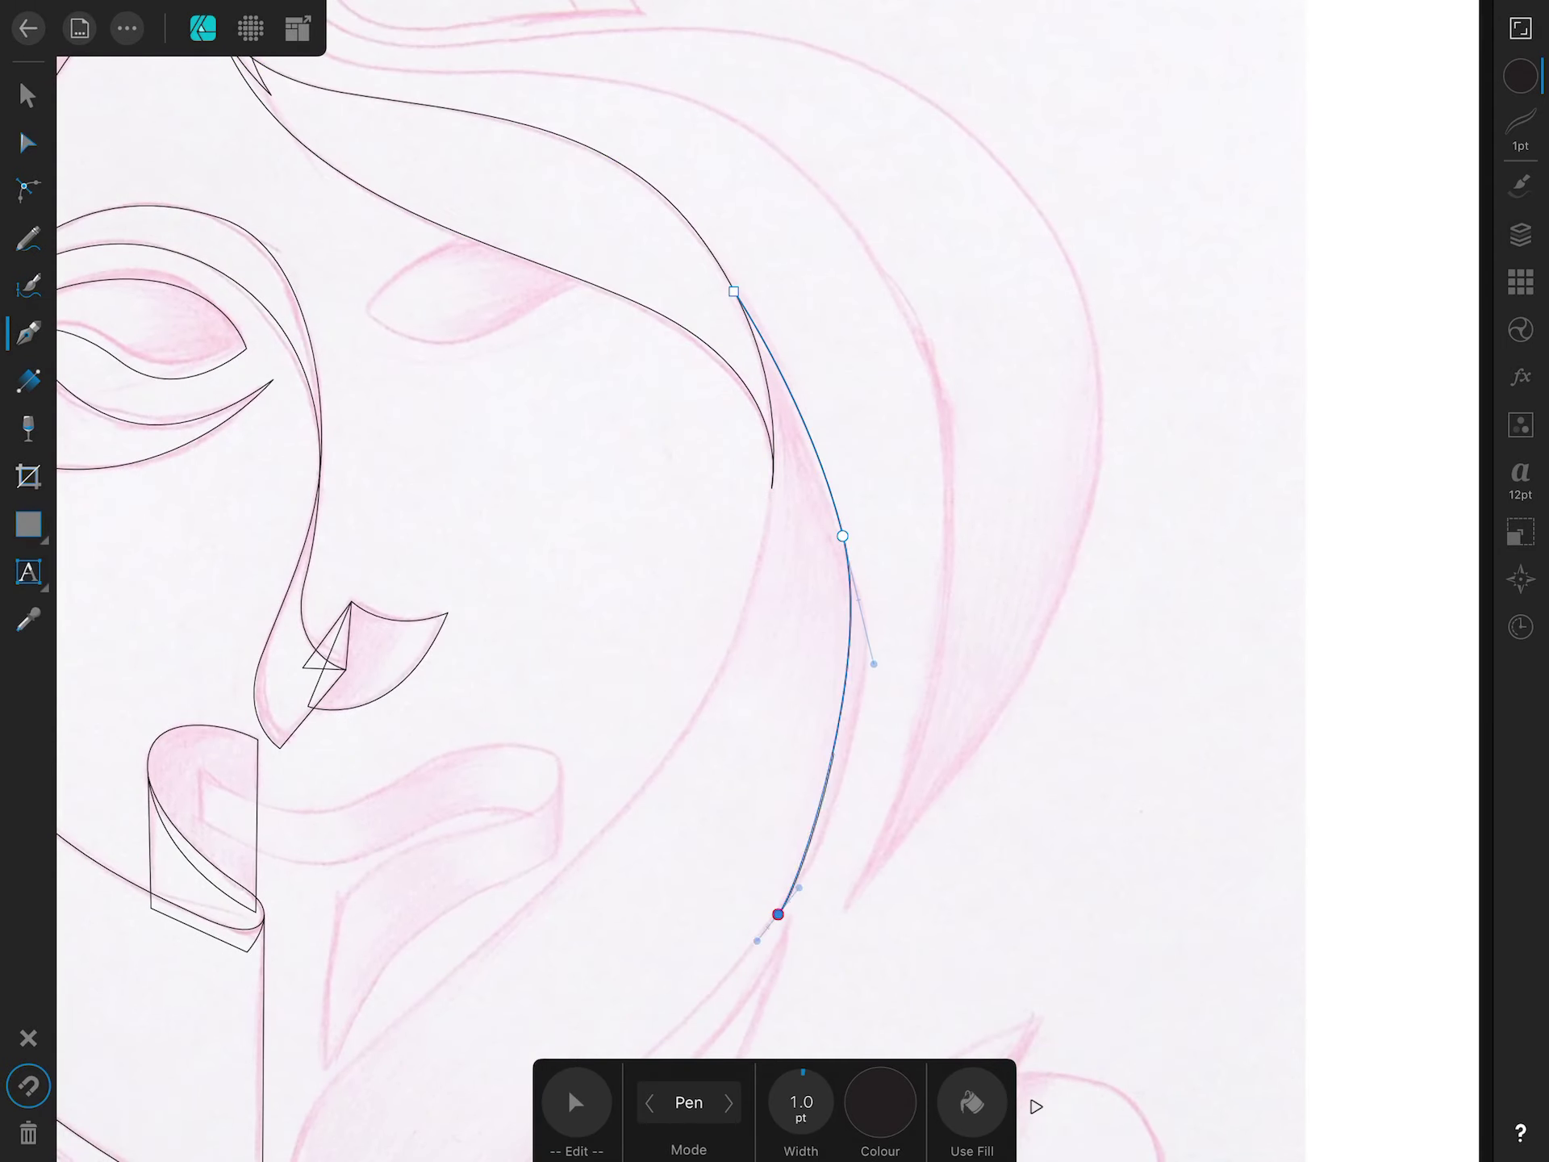
{"action": "scroll", "coordinate": [775, 581], "scroll_direction": "down", "scroll_amount": 5}
Extend the S-shaped lock down past the right cheek toward the shoulder and back up.
{"action": "left_click_drag", "start_coordinate": [684, 635], "coordinate": [628, 704]}
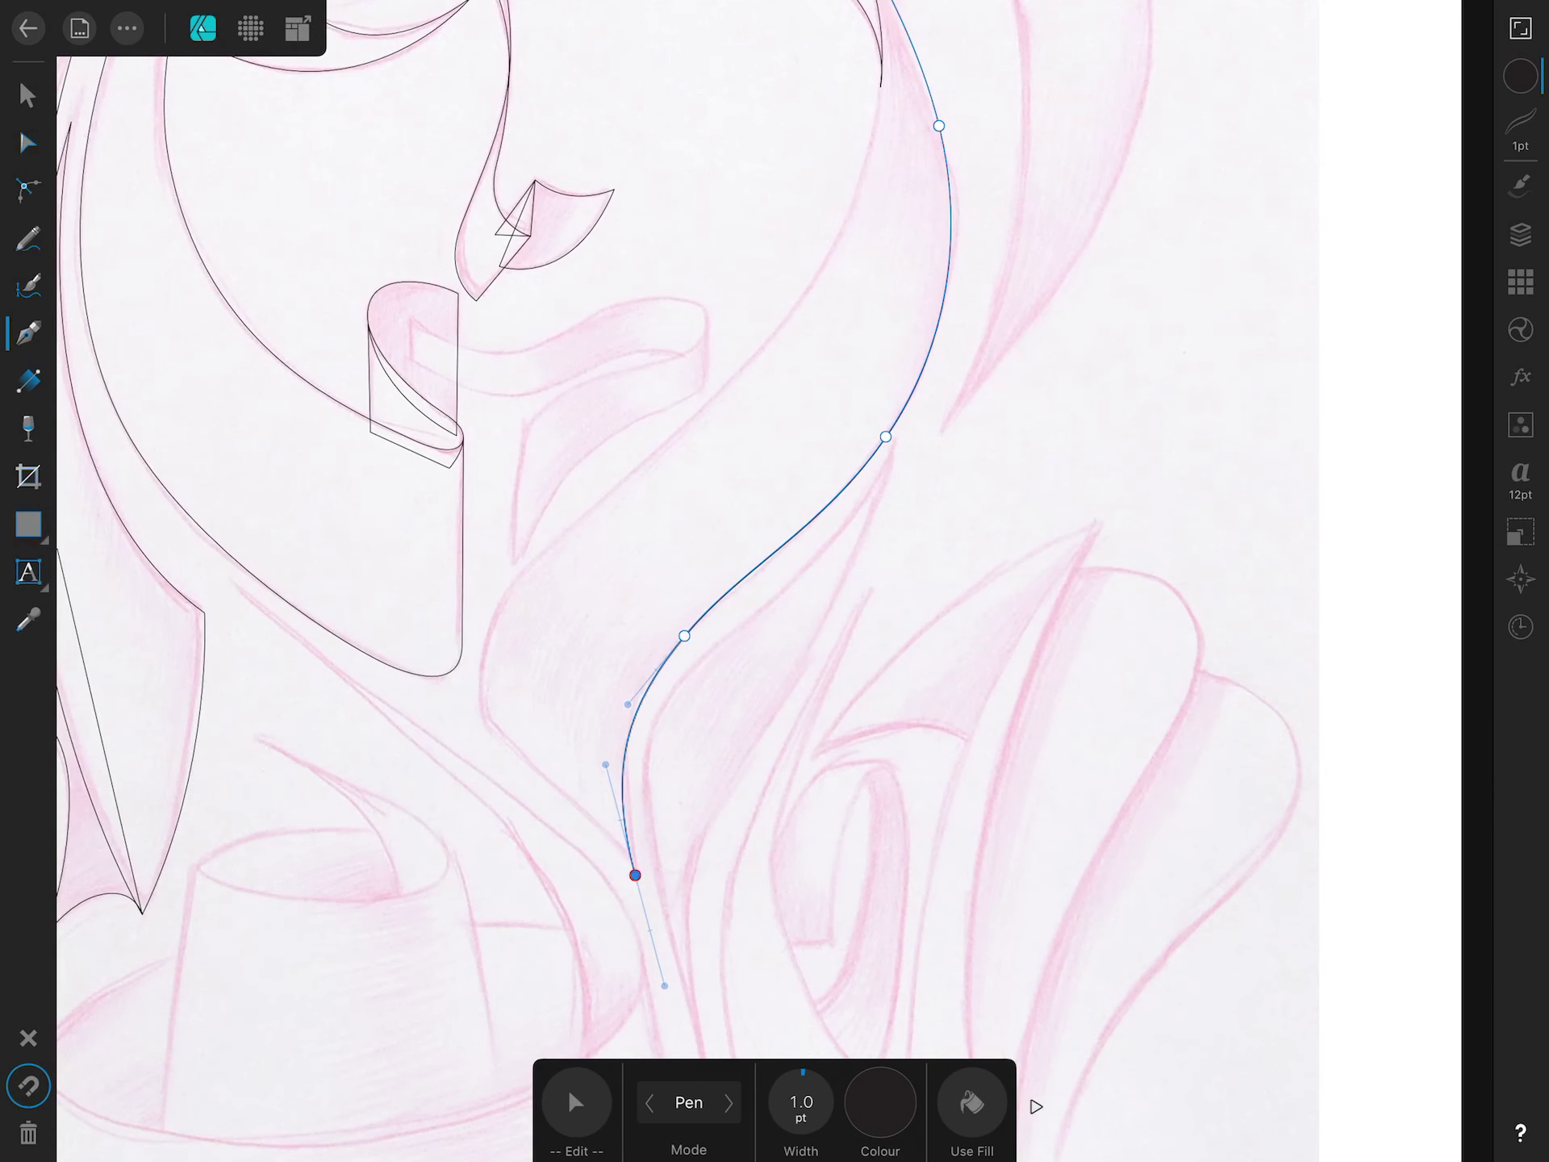
{"action": "left_click_drag", "start_coordinate": [503, 734], "coordinate": [456, 695]}
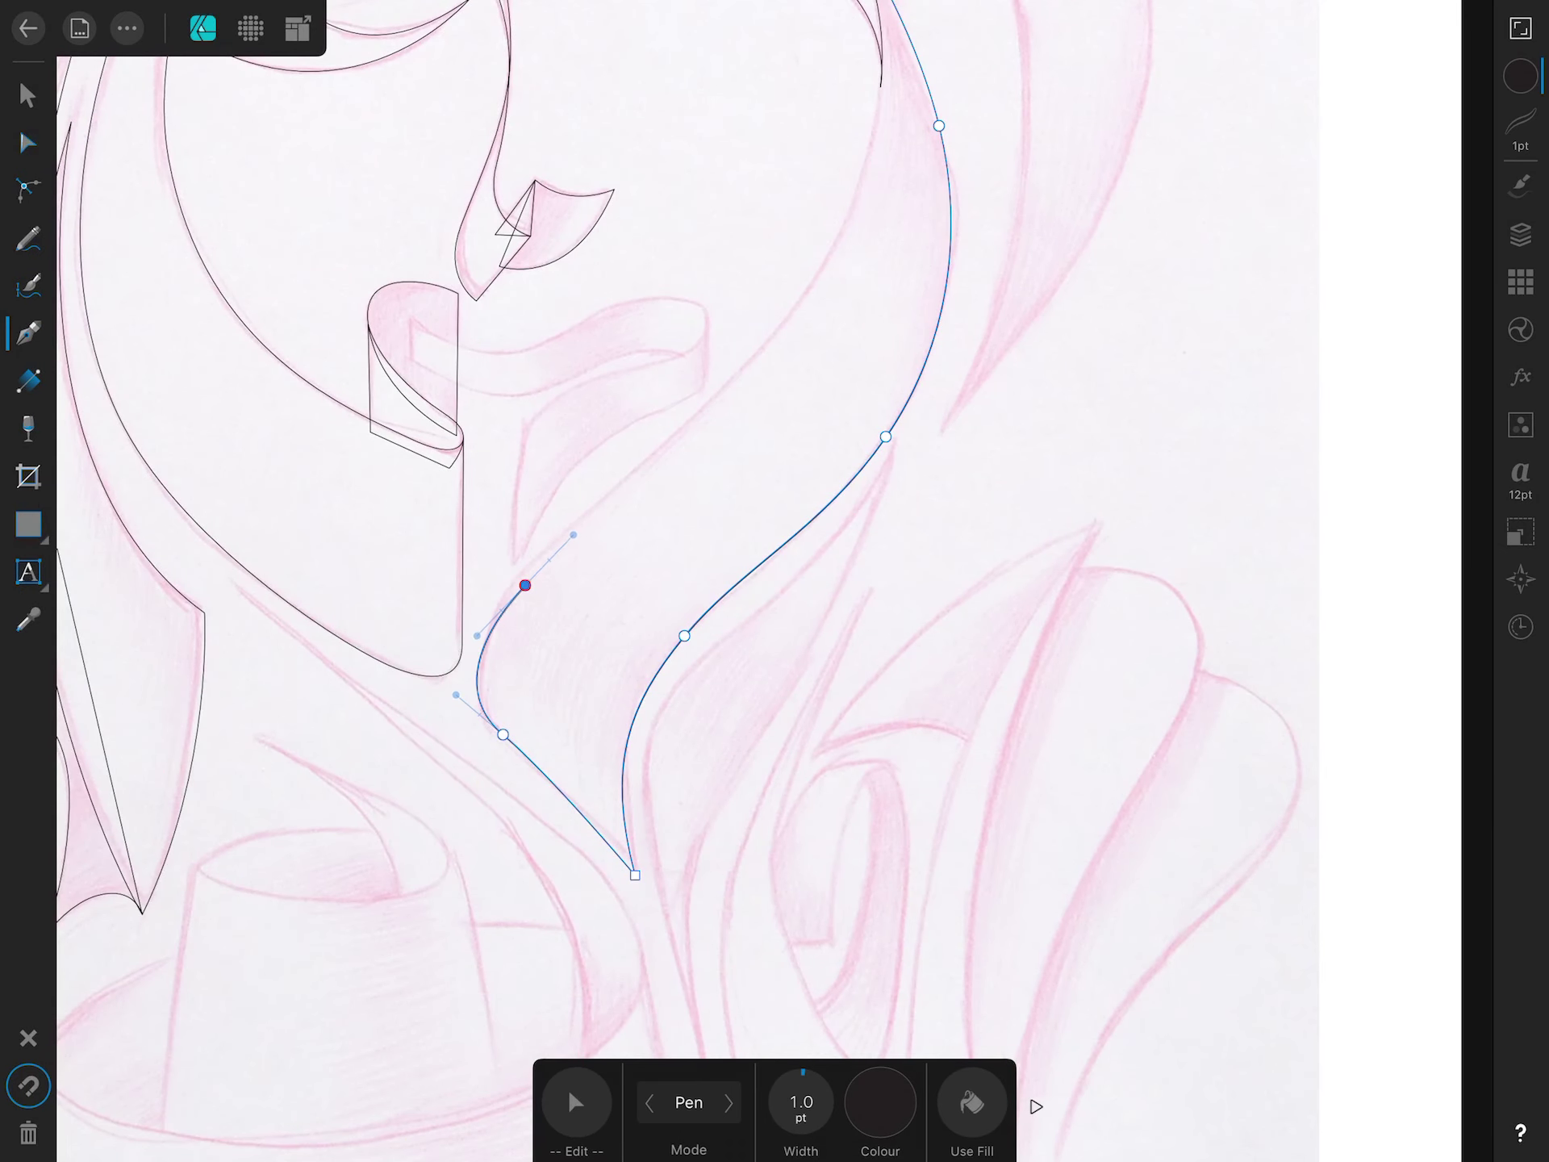
{"action": "scroll", "coordinate": [774, 581], "scroll_direction": "down", "scroll_amount": 5}
{"action": "scroll", "coordinate": [775, 581], "scroll_direction": "up", "scroll_amount": 4}
{"action": "left_click_drag", "start_coordinate": [824, 541], "coordinate": [890, 442]}
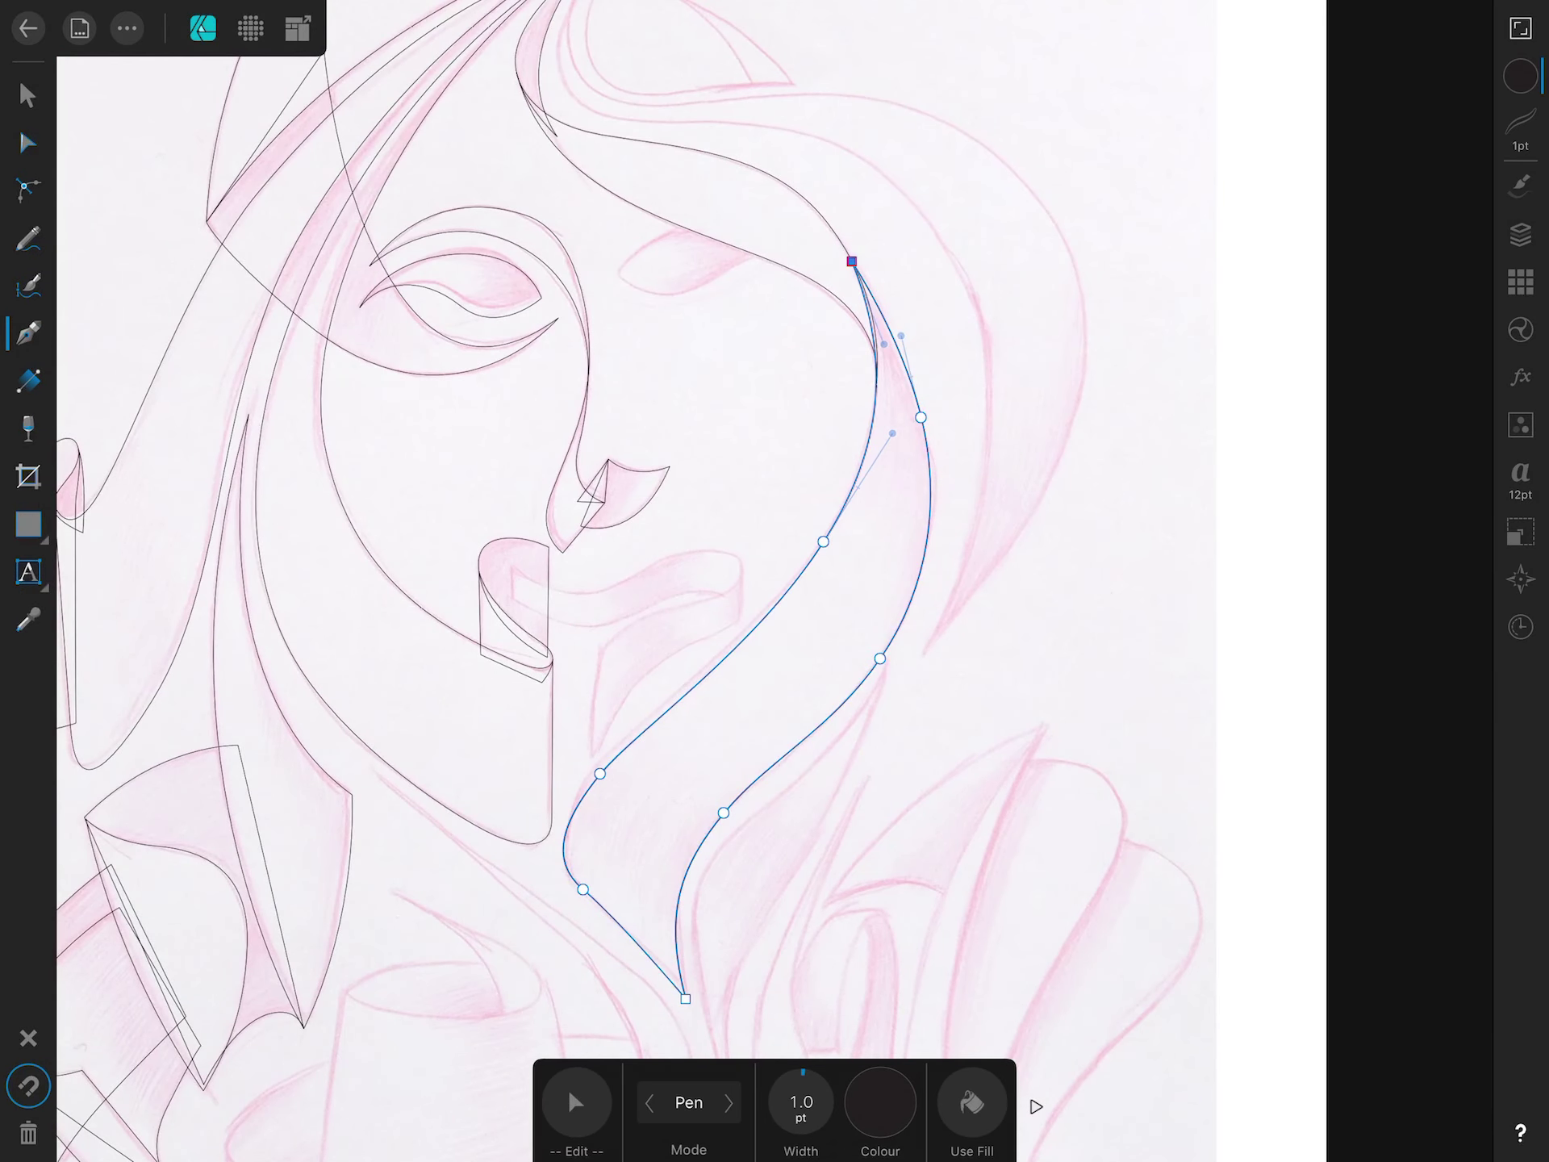
{"action": "scroll", "coordinate": [775, 581], "scroll_direction": "down", "scroll_amount": 5}
{"action": "scroll", "coordinate": [775, 581], "scroll_direction": "up", "scroll_amount": 5}
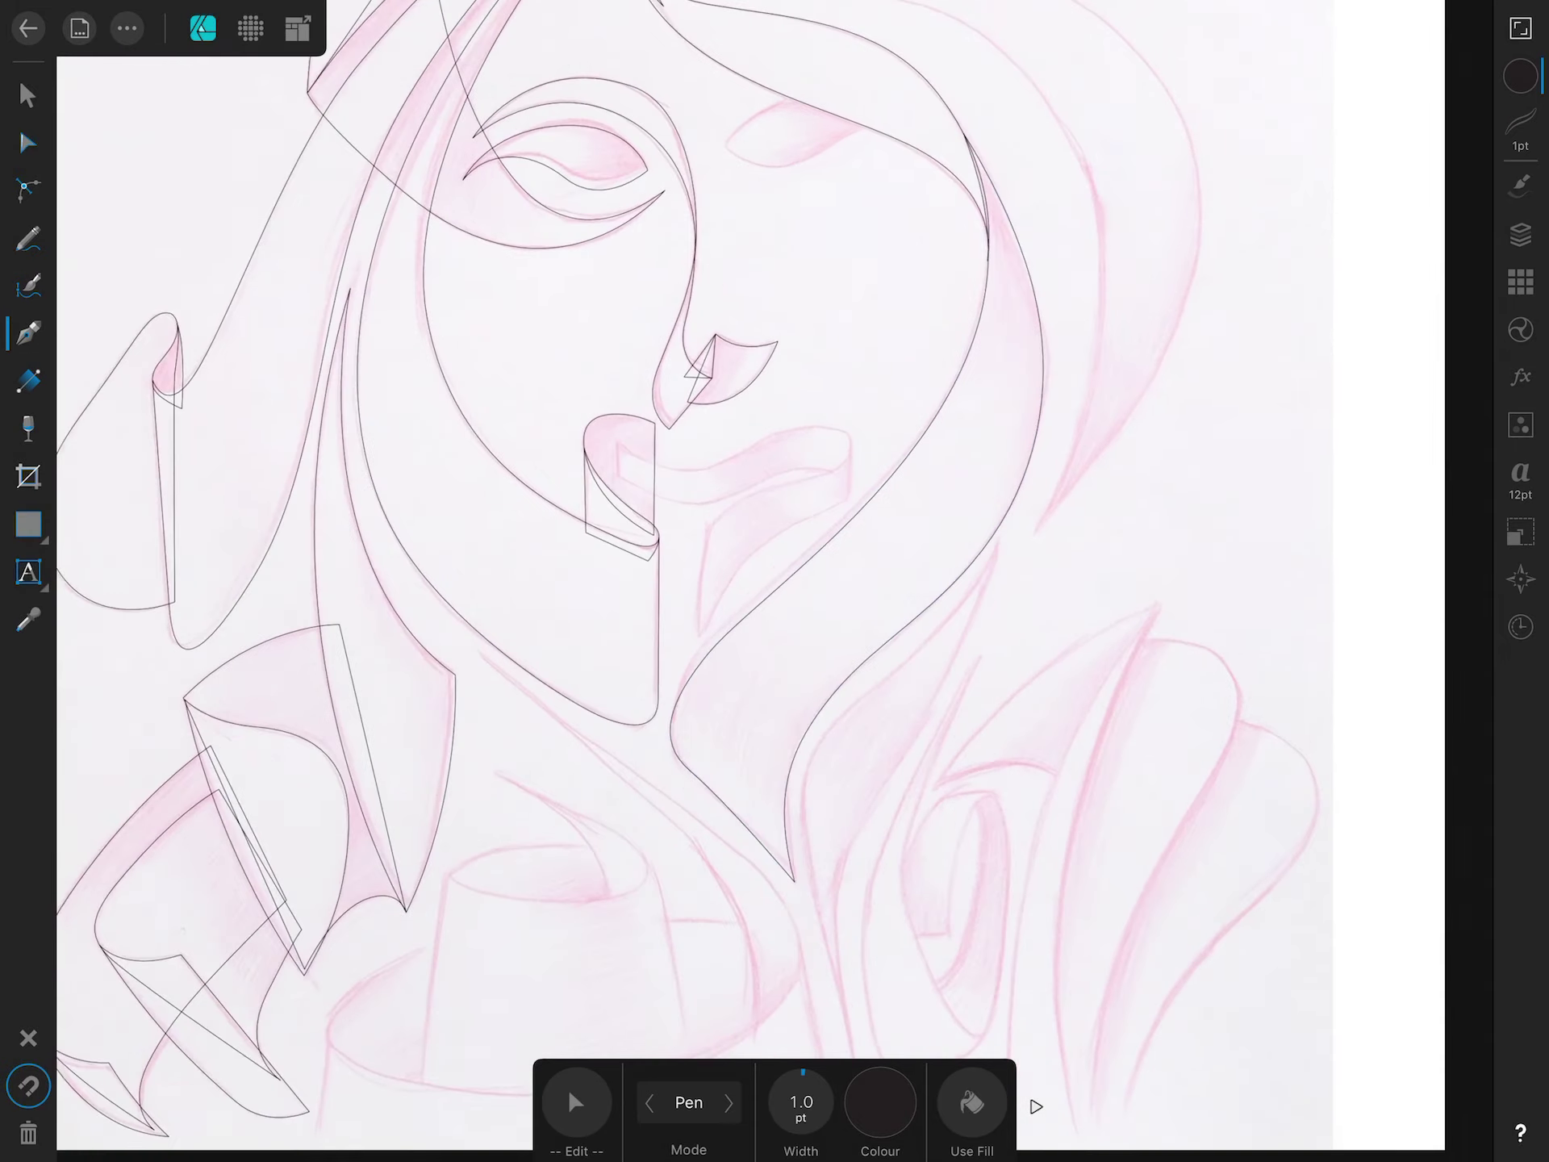
{"action": "scroll", "coordinate": [775, 581], "scroll_direction": "up", "scroll_amount": 3}
Trace a hair strand from the crown, curving down and sweeping across the right side.
{"action": "scroll", "coordinate": [774, 581], "scroll_direction": "up", "scroll_amount": 5}
{"action": "left_click", "coordinate": [577, 246]}
{"action": "left_click_drag", "start_coordinate": [495, 461], "coordinate": [497, 550]}
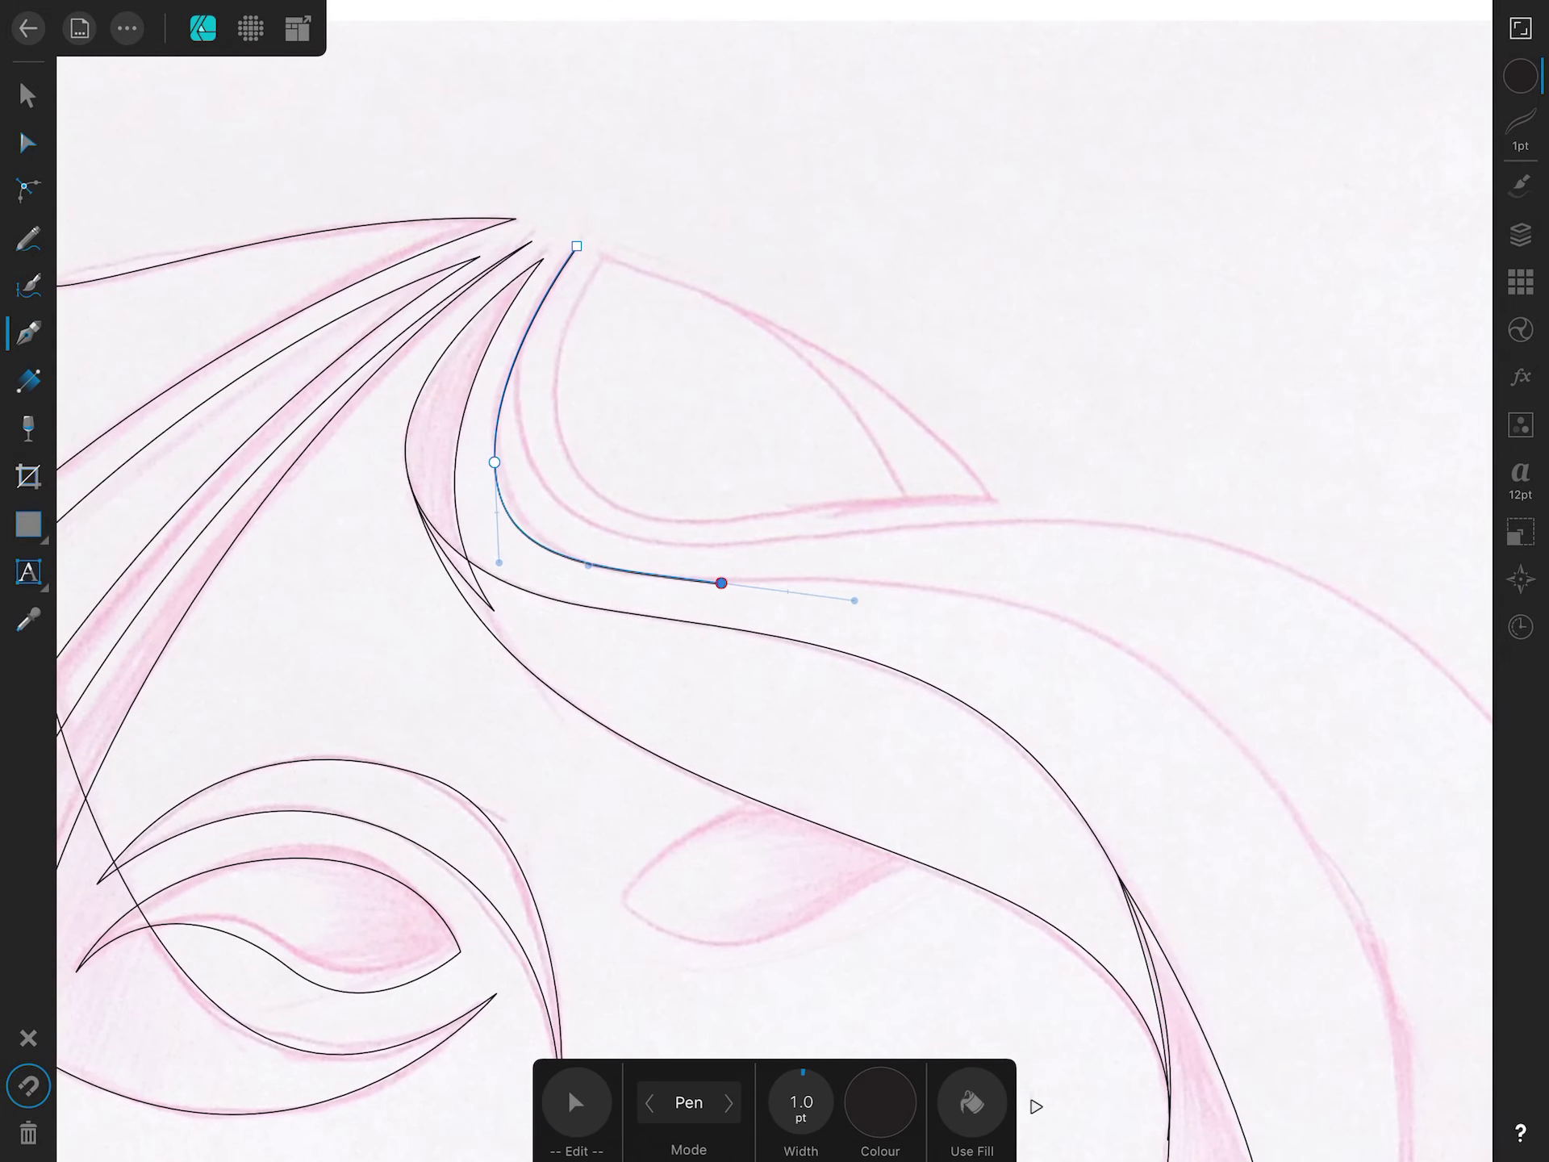
{"action": "scroll", "coordinate": [775, 581], "scroll_direction": "down", "scroll_amount": 2}
{"action": "left_click_drag", "start_coordinate": [958, 477], "coordinate": [1115, 660]}
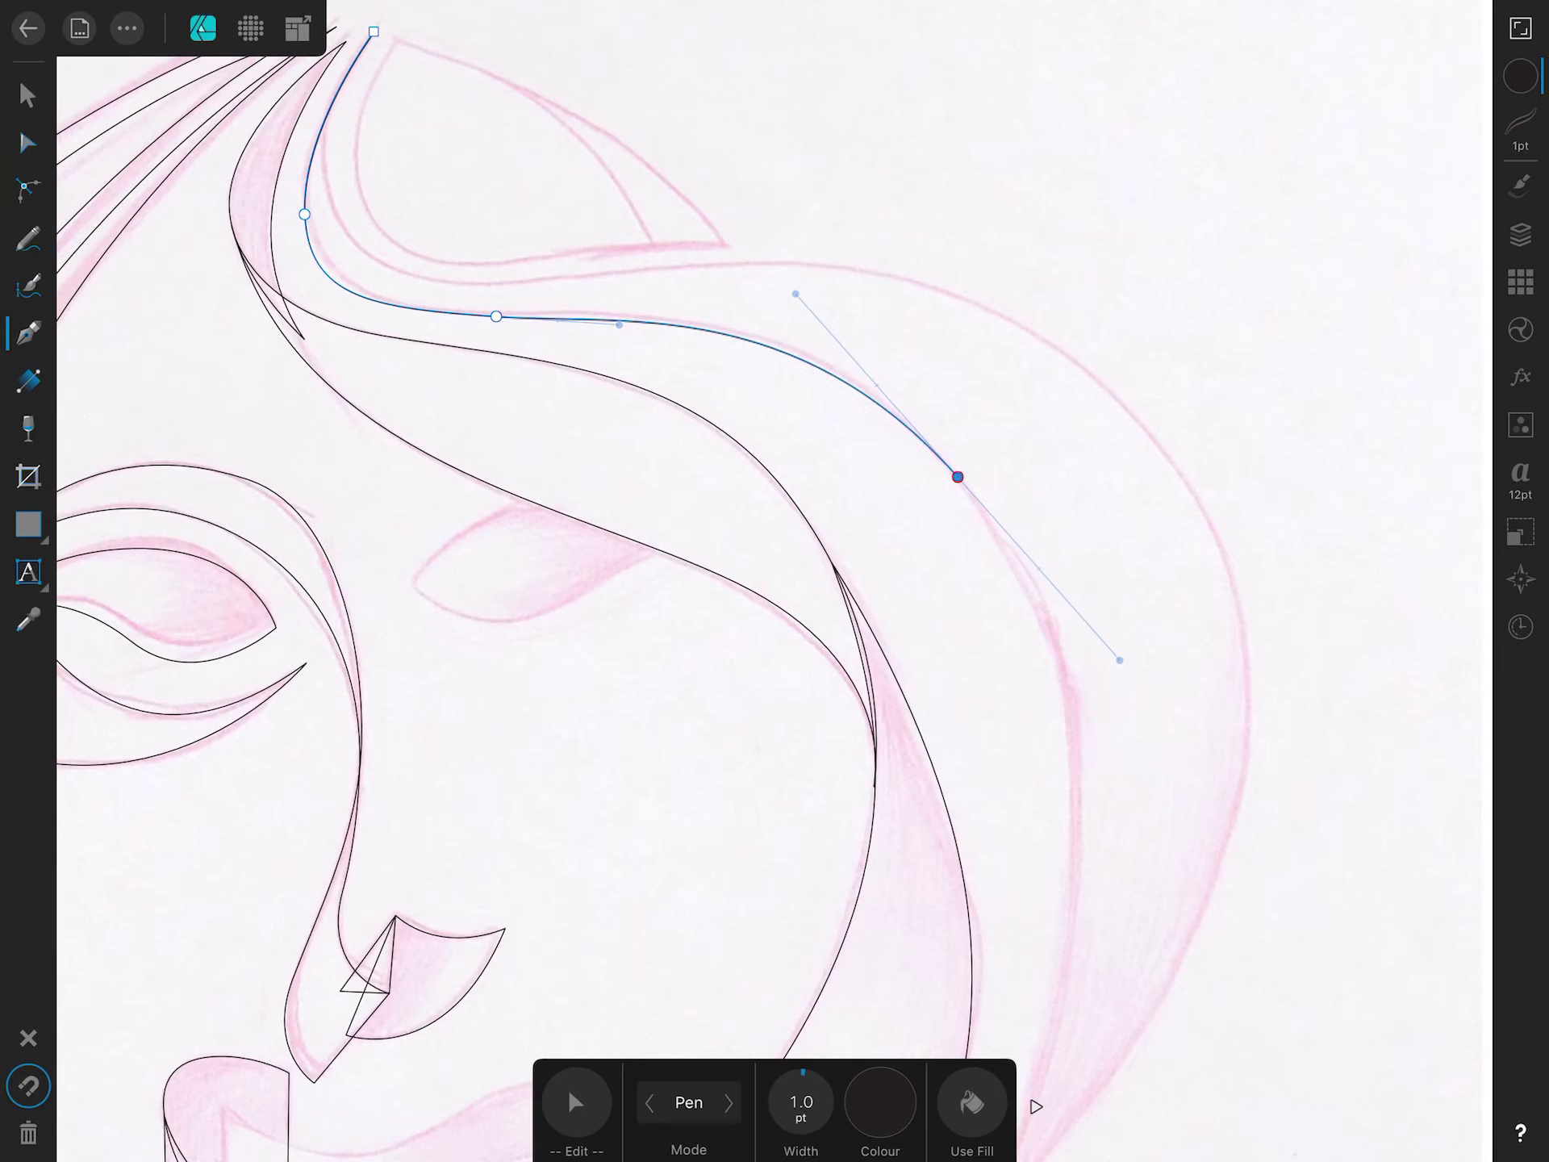
{"action": "scroll", "coordinate": [775, 581], "scroll_direction": "down", "scroll_amount": 3}
{"action": "left_click_drag", "start_coordinate": [1014, 816], "coordinate": [920, 962]}
Add a point near the top of the hair strand.
{"action": "scroll", "coordinate": [775, 581], "scroll_direction": "down", "scroll_amount": 3}
{"action": "scroll", "coordinate": [774, 581], "scroll_direction": "up", "scroll_amount": 3}
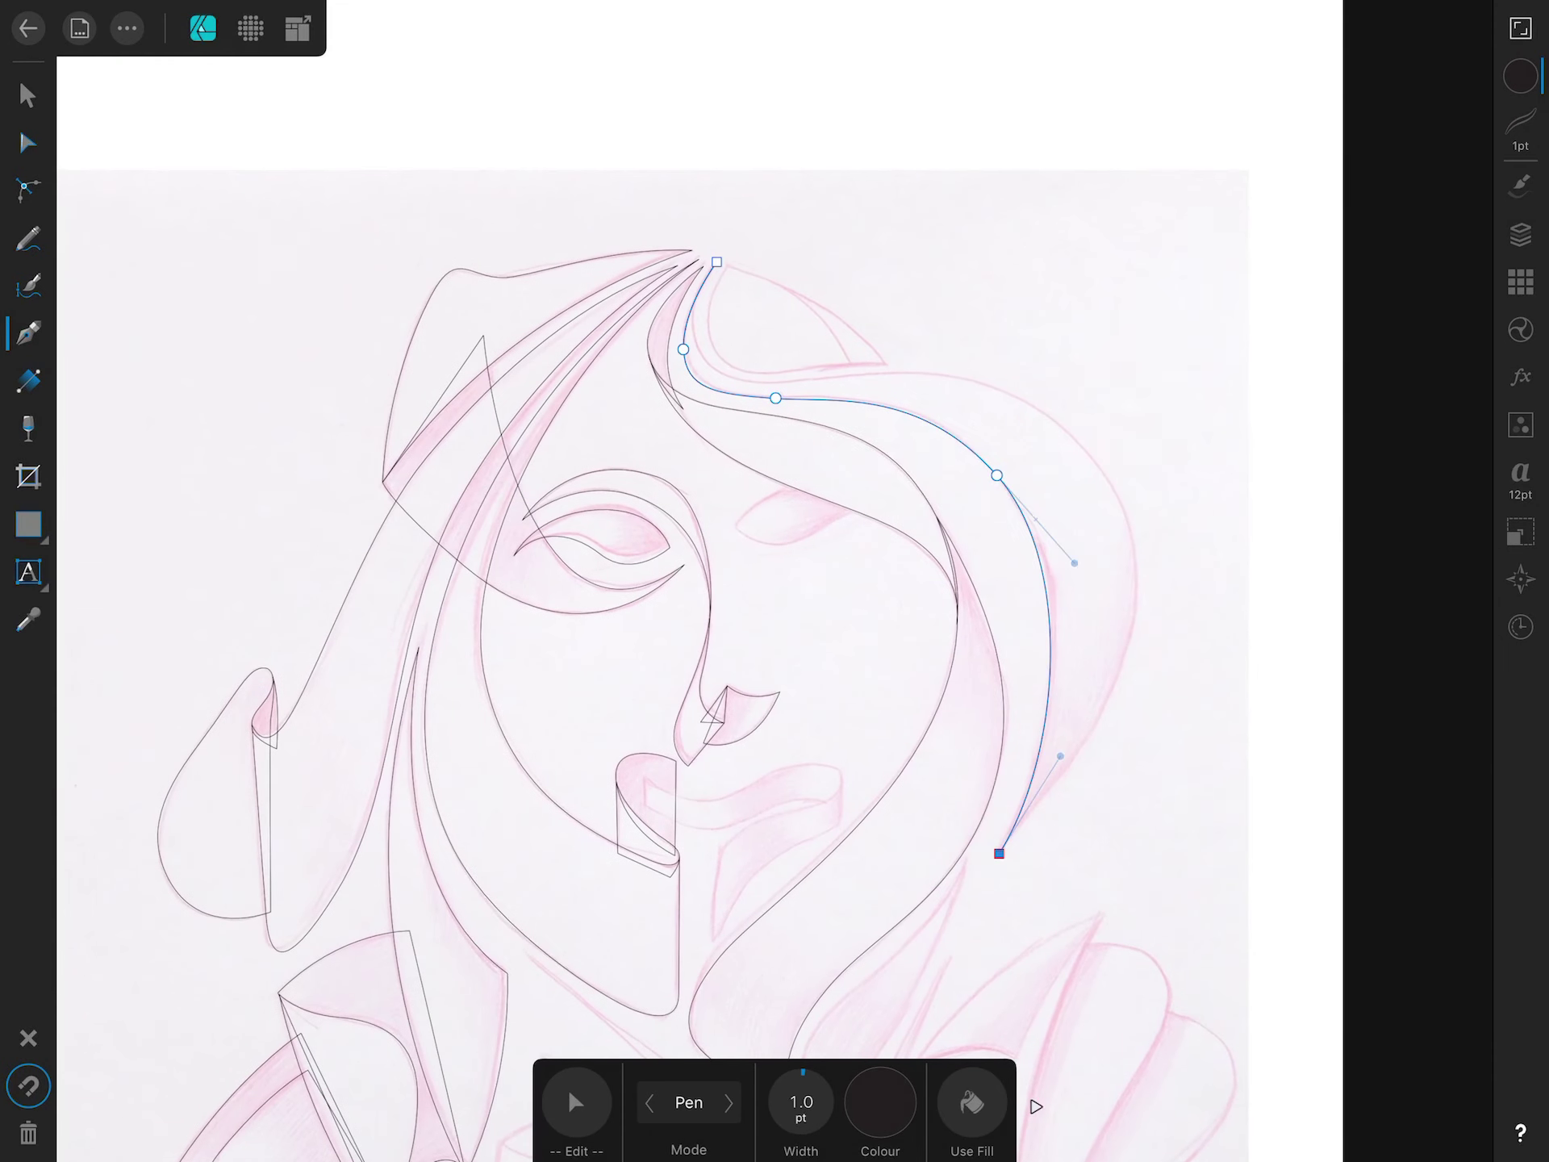
{"action": "scroll", "coordinate": [775, 581], "scroll_direction": "up", "scroll_amount": 3}
{"action": "left_click_drag", "start_coordinate": [622, 349], "coordinate": [564, 361]}
{"action": "scroll", "coordinate": [775, 581], "scroll_direction": "up", "scroll_amount": 3}
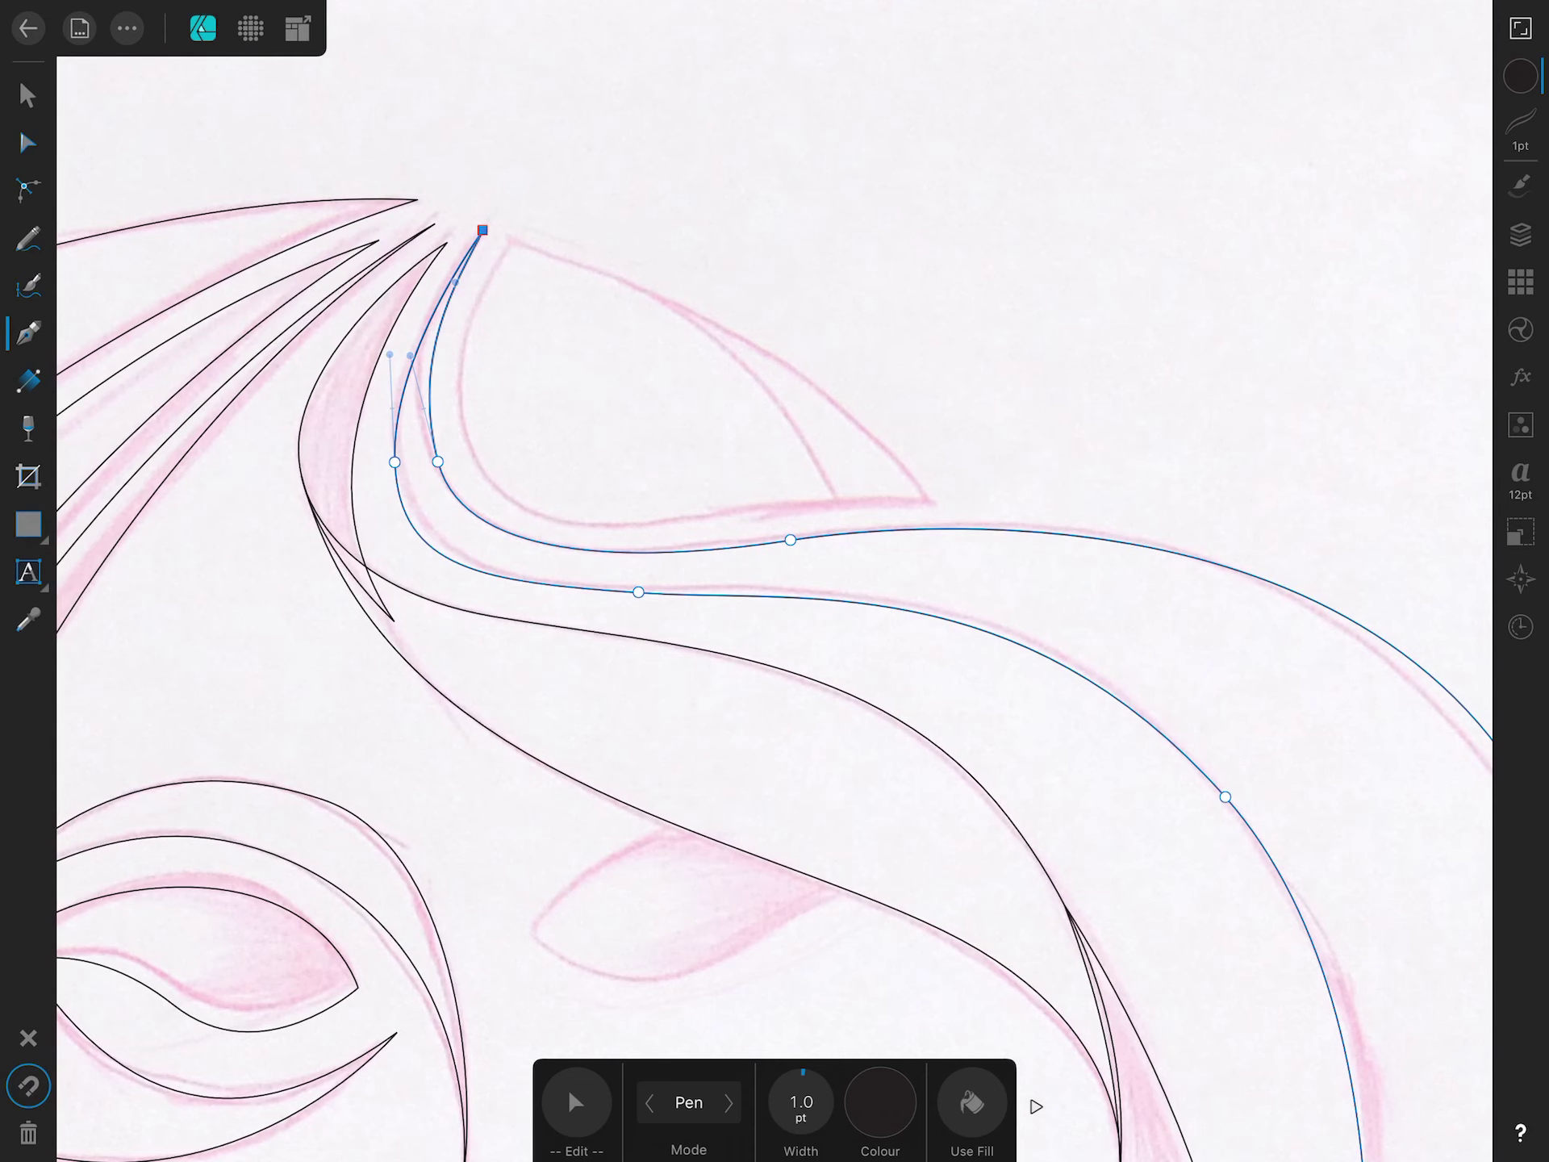
{"action": "scroll", "coordinate": [775, 581], "scroll_direction": "down", "scroll_amount": 3}
{"action": "scroll", "coordinate": [775, 581], "scroll_direction": "up", "scroll_amount": 3}
Outline a second strand beside the crown and close it on its start node.
{"action": "left_click", "coordinate": [584, 218]}
{"action": "left_click_drag", "start_coordinate": [524, 377], "coordinate": [521, 423]}
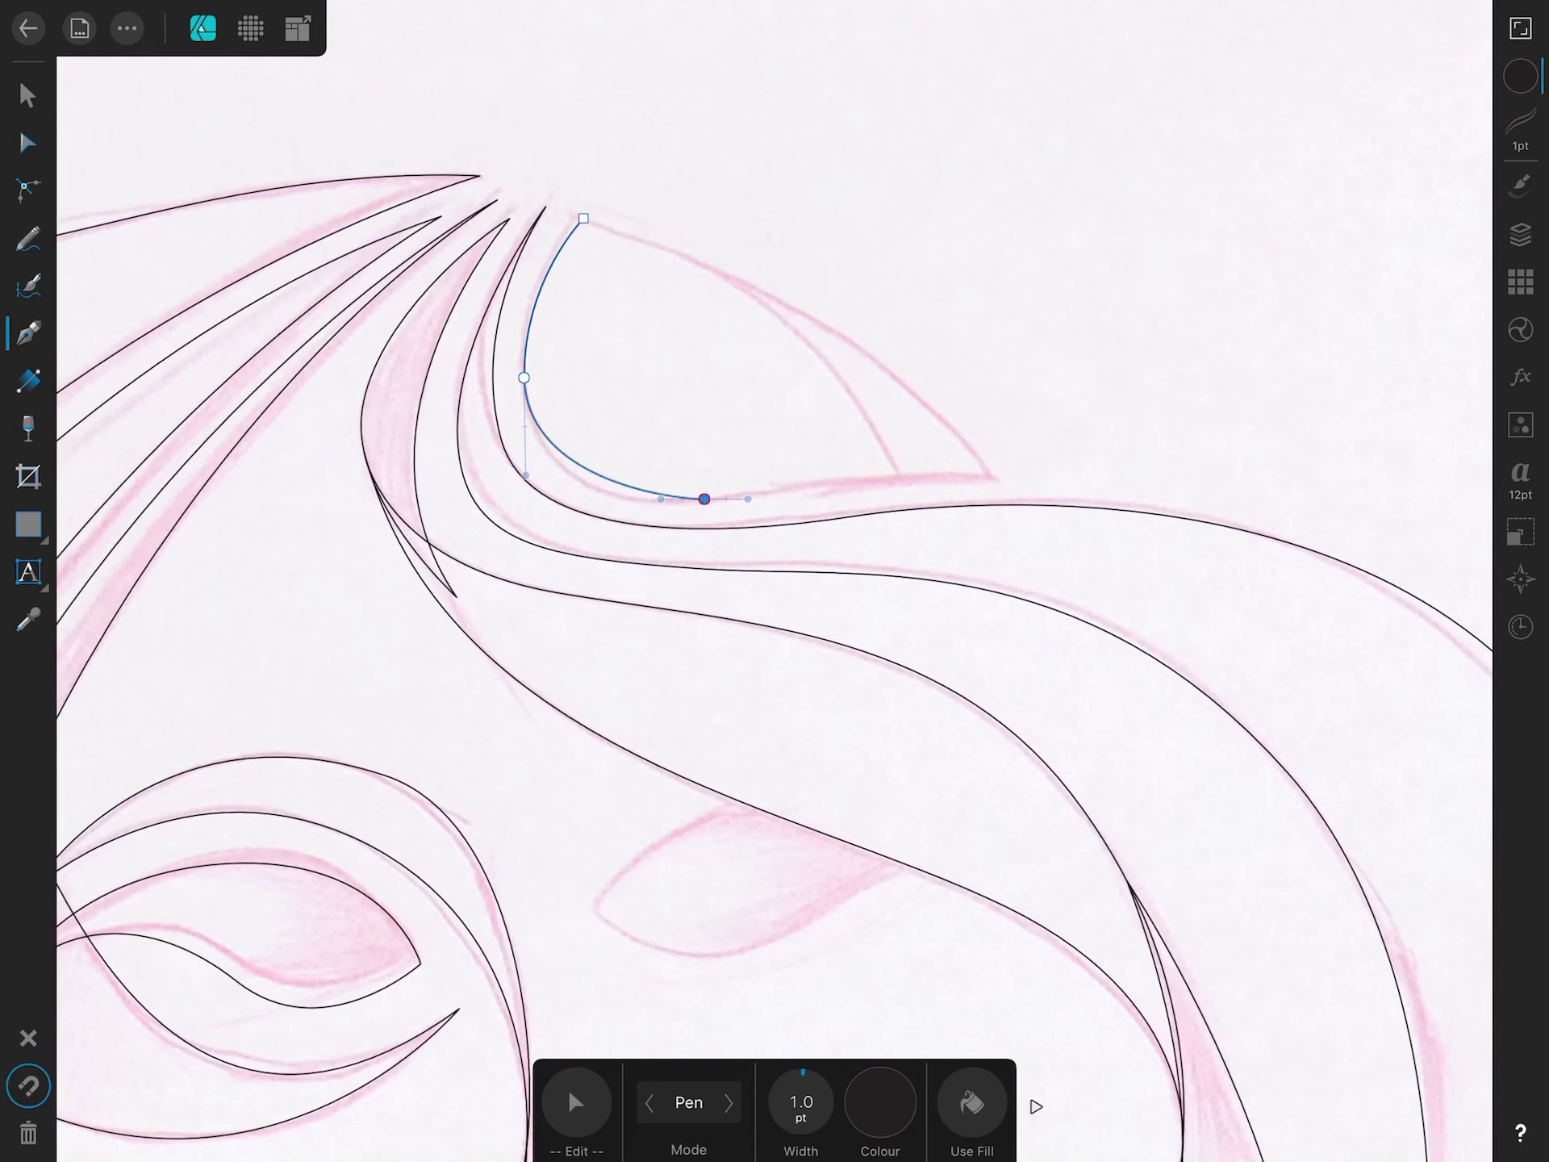
{"action": "left_click_drag", "start_coordinate": [583, 218], "coordinate": [830, 267]}
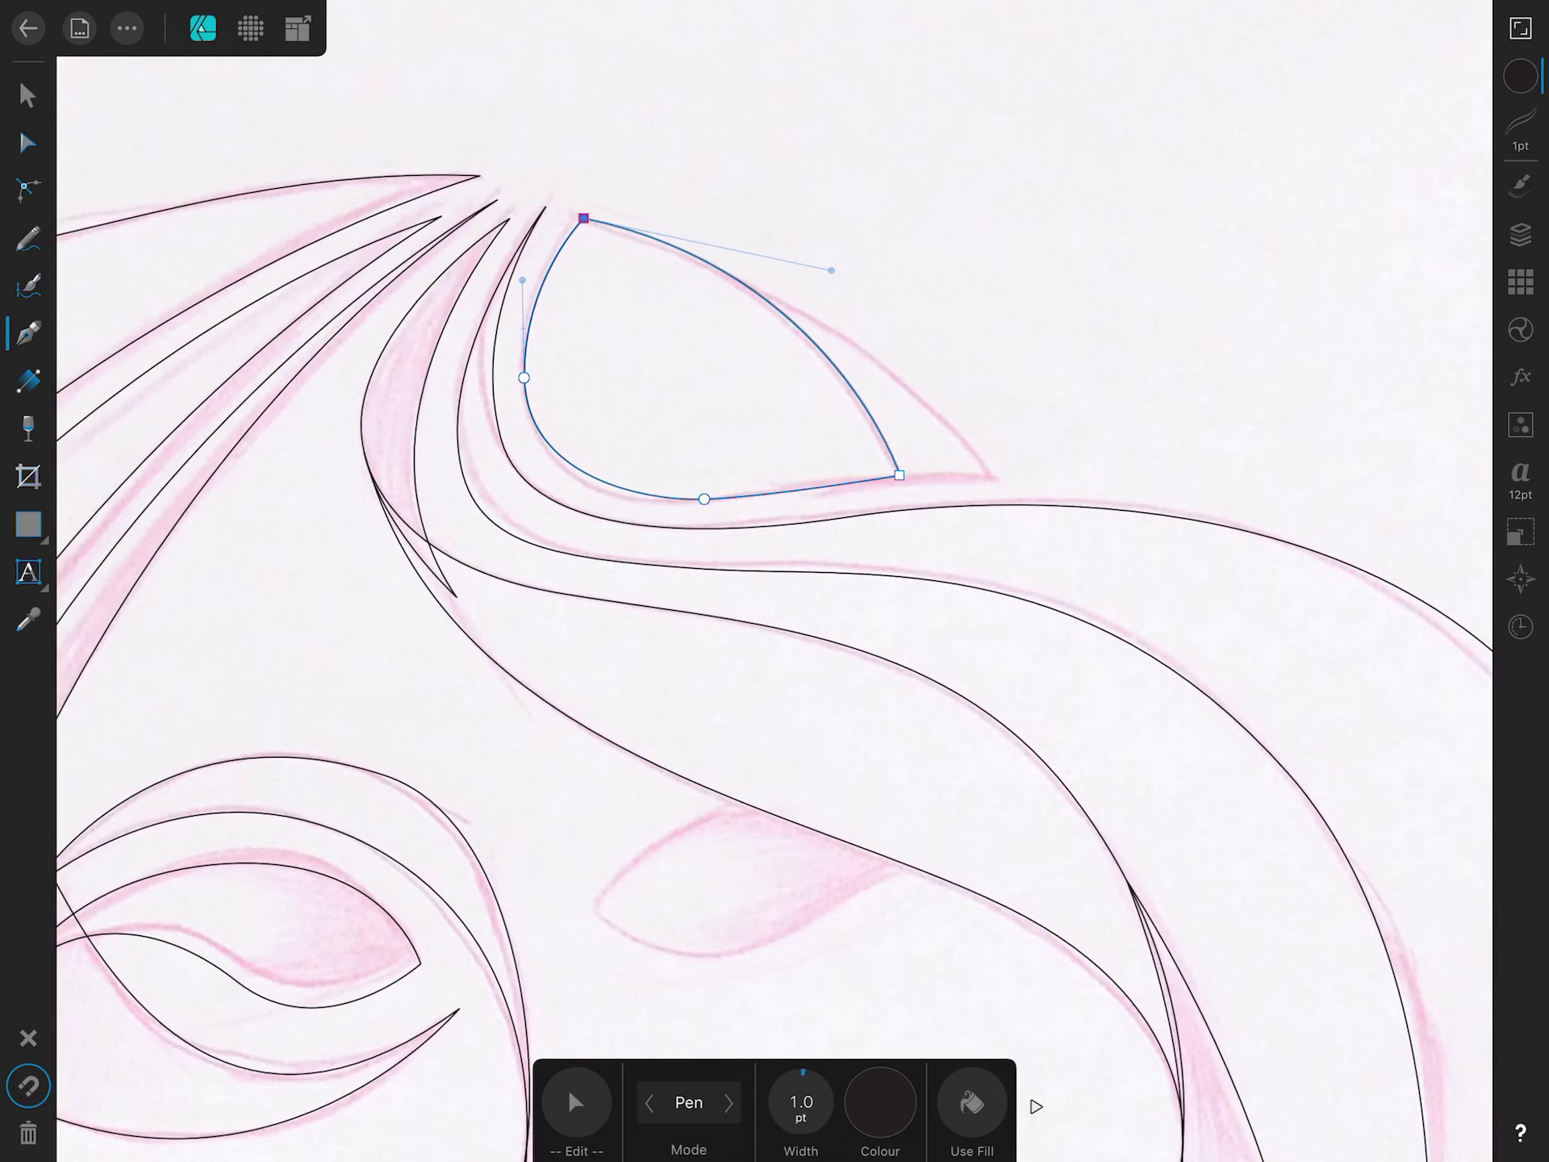
{"action": "scroll", "coordinate": [774, 581], "scroll_direction": "up", "scroll_amount": 3}
{"action": "left_click", "coordinate": [817, 618]}
Draw the teardrop hair loop at the top, close it, and reshape its curve to the sketch.
{"action": "left_click_drag", "start_coordinate": [1024, 606], "coordinate": [1067, 606]}
{"action": "left_click_drag", "start_coordinate": [380, 220], "coordinate": [646, 239]}
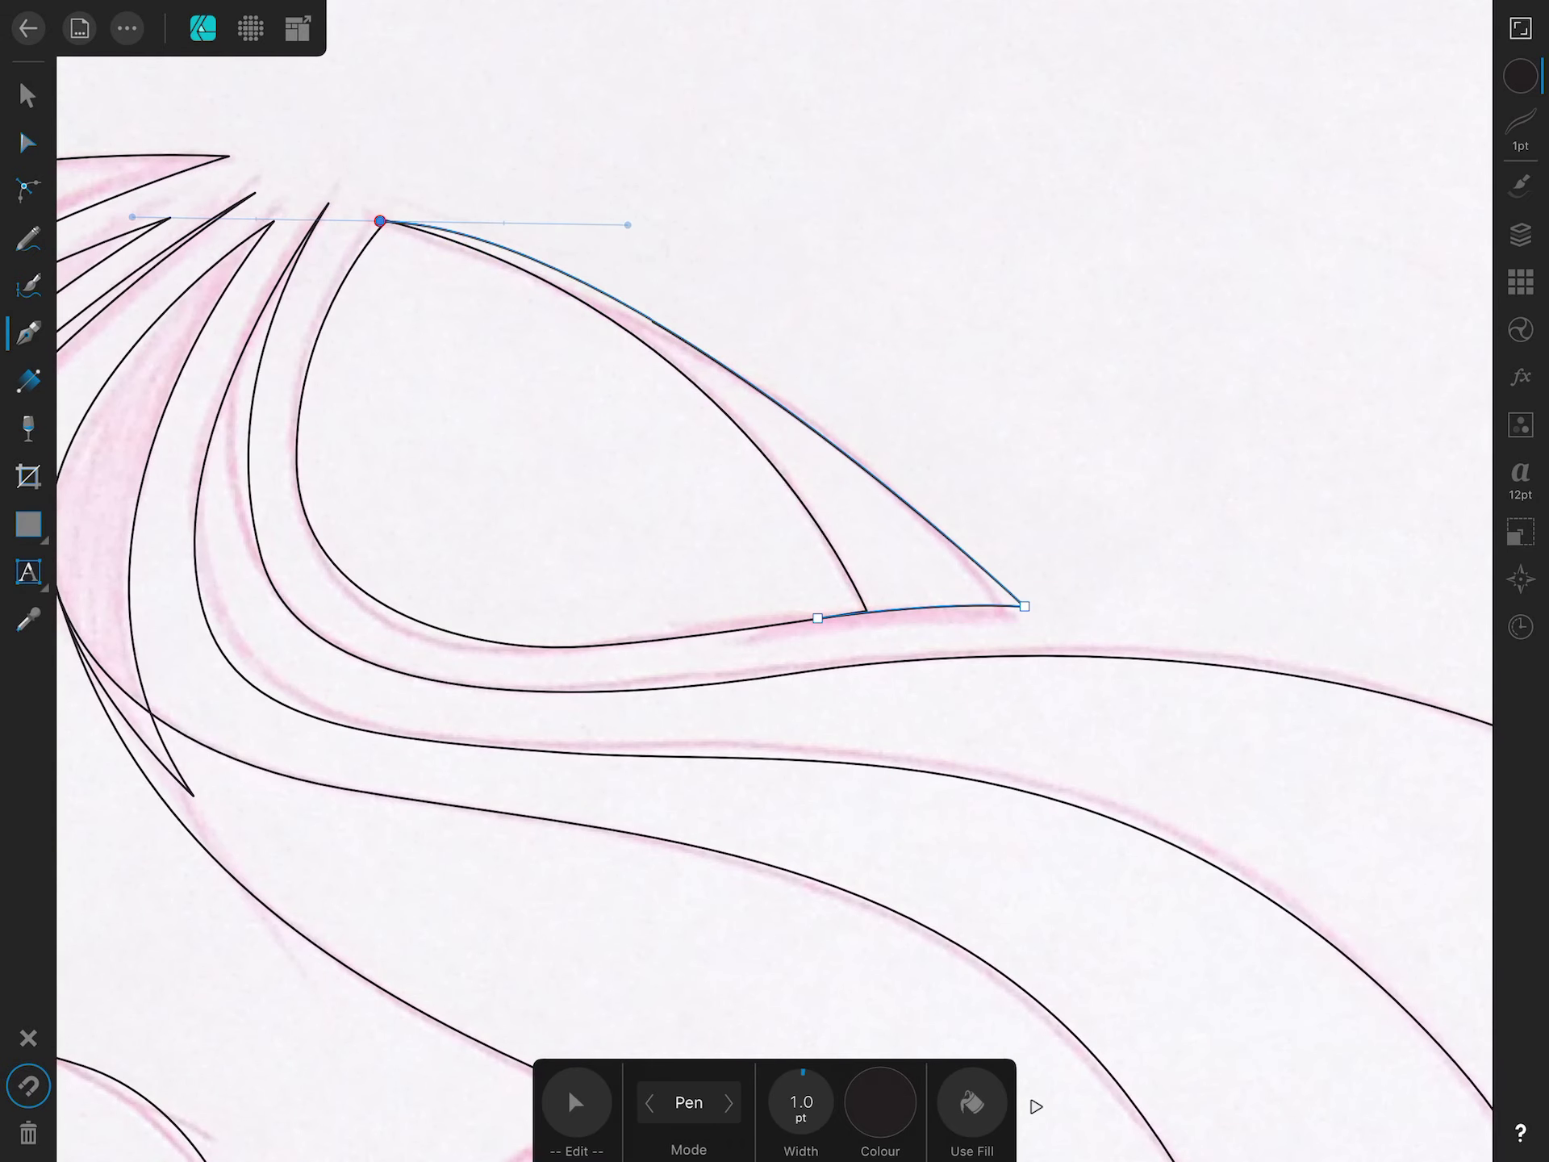
{"action": "left_click", "coordinate": [818, 618]}
{"action": "scroll", "coordinate": [774, 581], "scroll_direction": "up", "scroll_amount": 5}
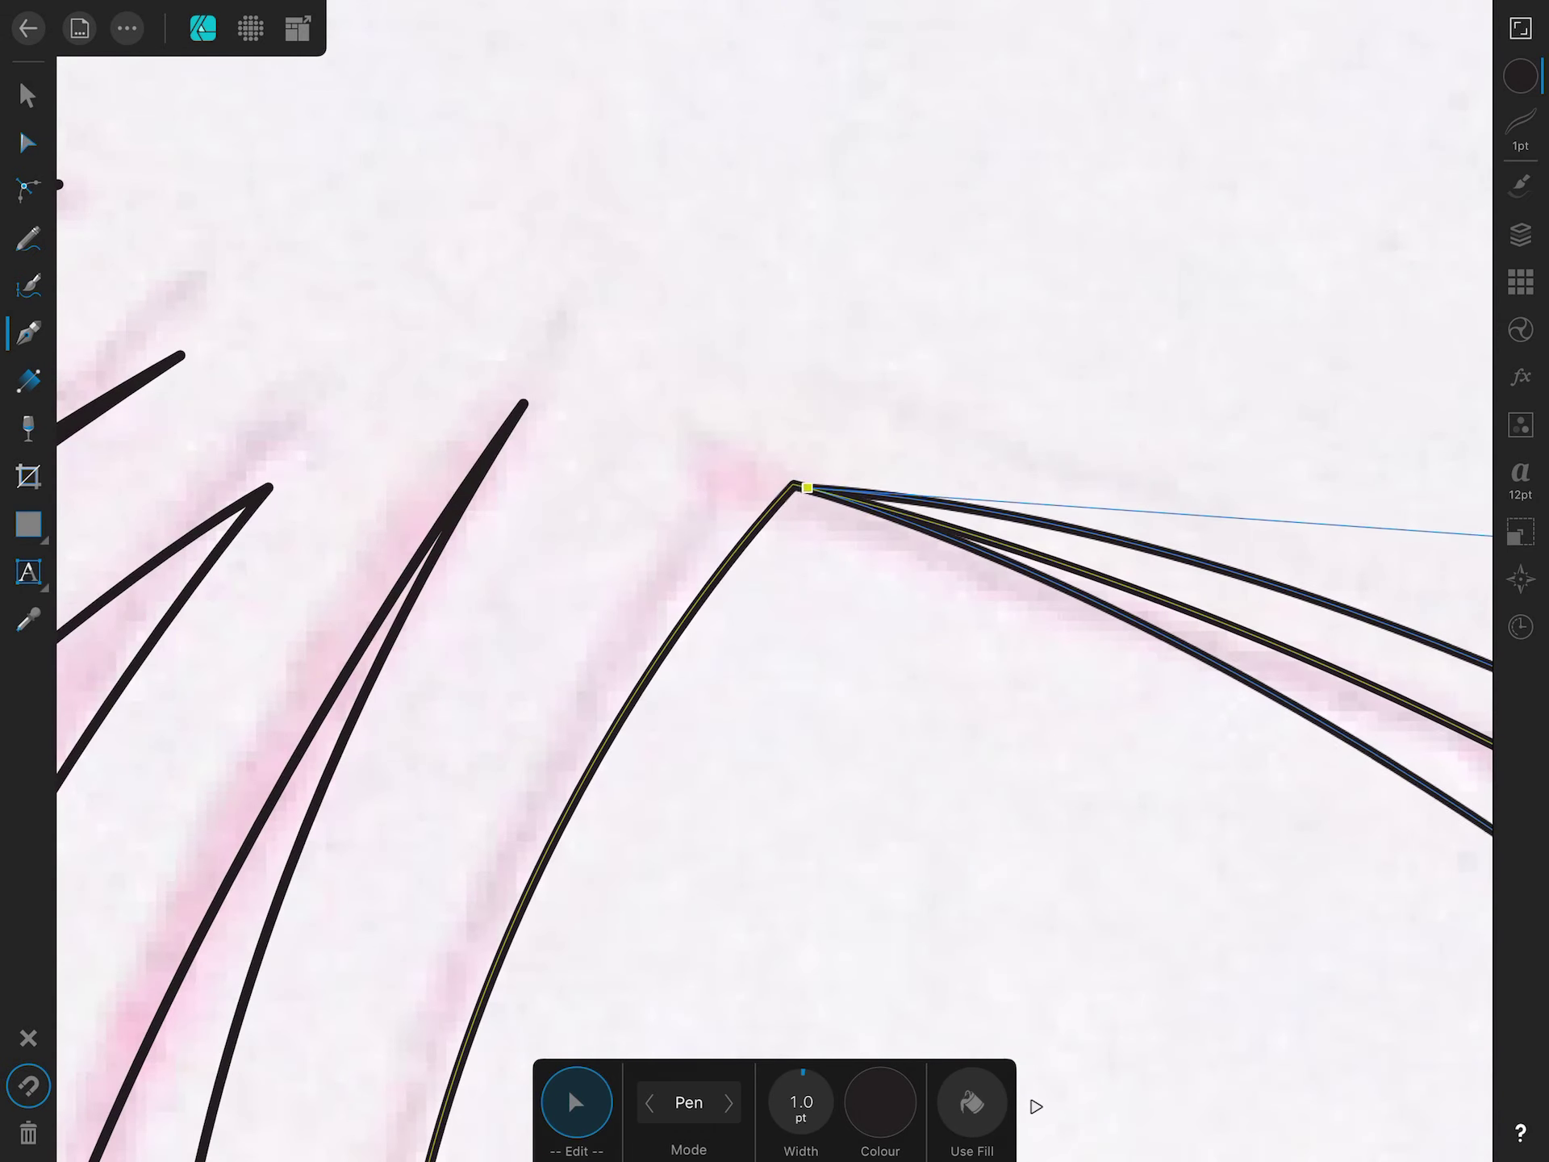
{"action": "scroll", "coordinate": [775, 581], "scroll_direction": "down", "scroll_amount": 4}
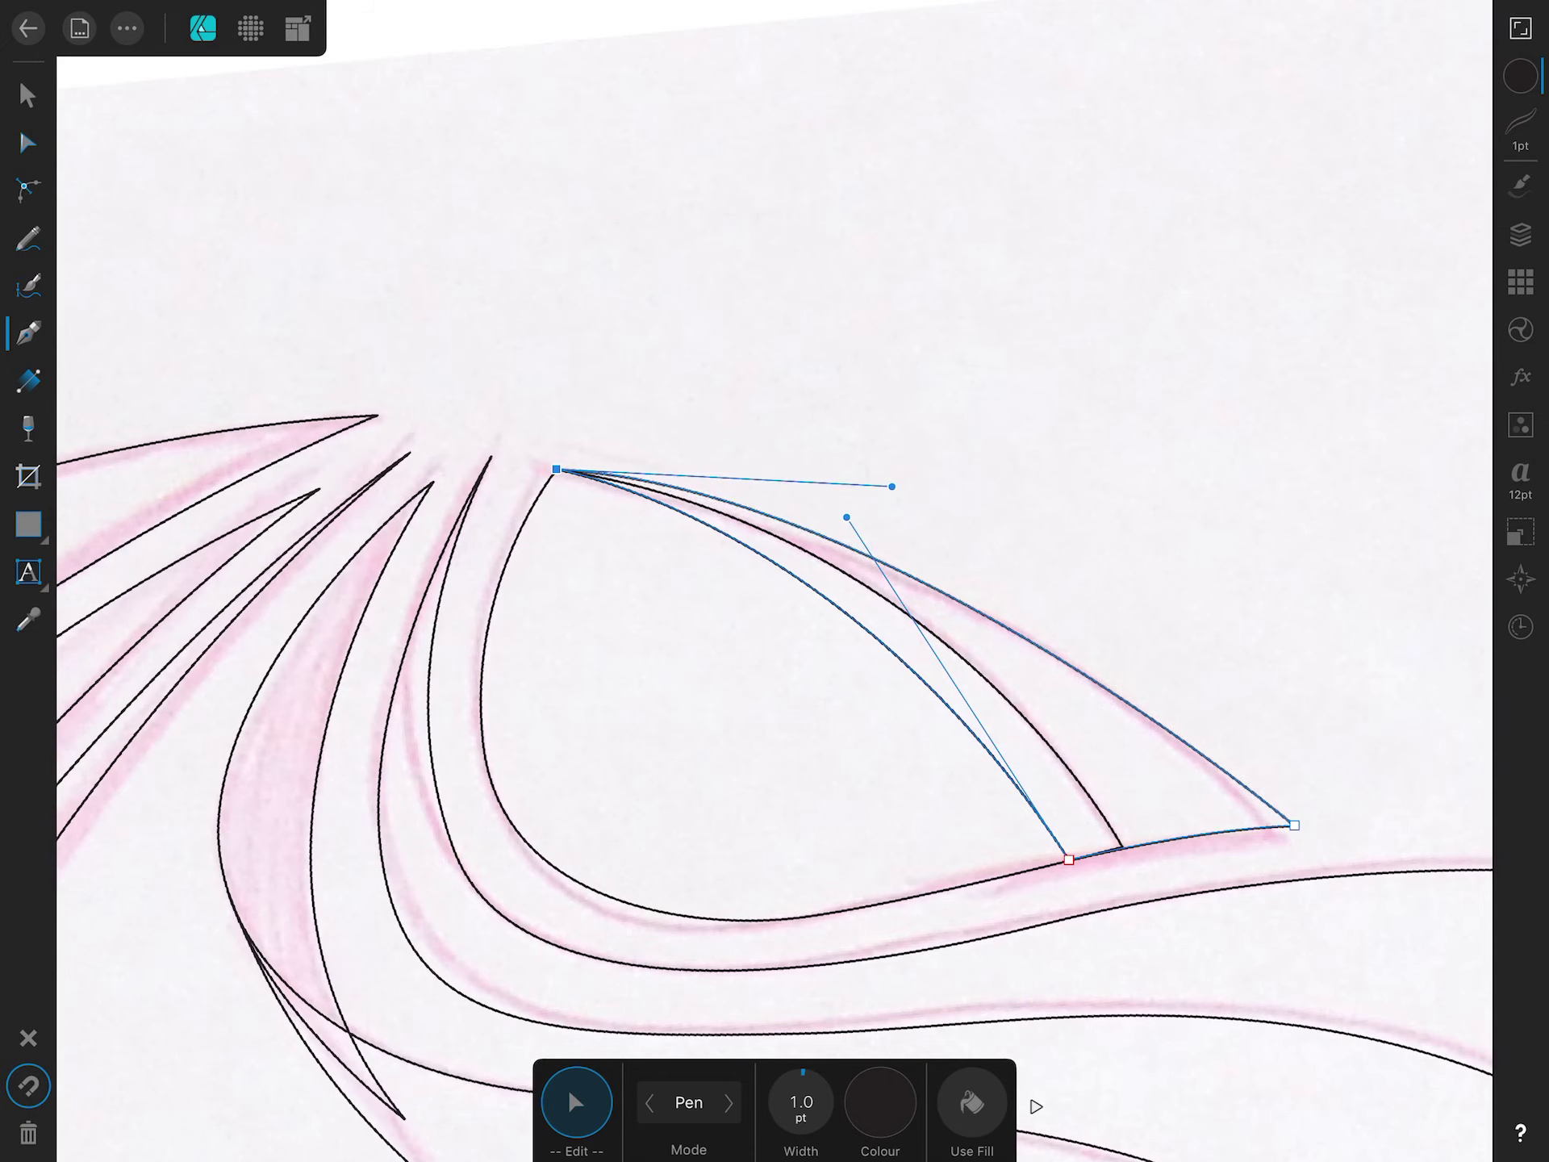
{"action": "left_click_drag", "start_coordinate": [846, 517], "coordinate": [882, 508]}
Place the first point of another outline near the crown.
{"action": "scroll", "coordinate": [774, 581], "scroll_direction": "down", "scroll_amount": 3}
{"action": "scroll", "coordinate": [774, 581], "scroll_direction": "down", "scroll_amount": 5}
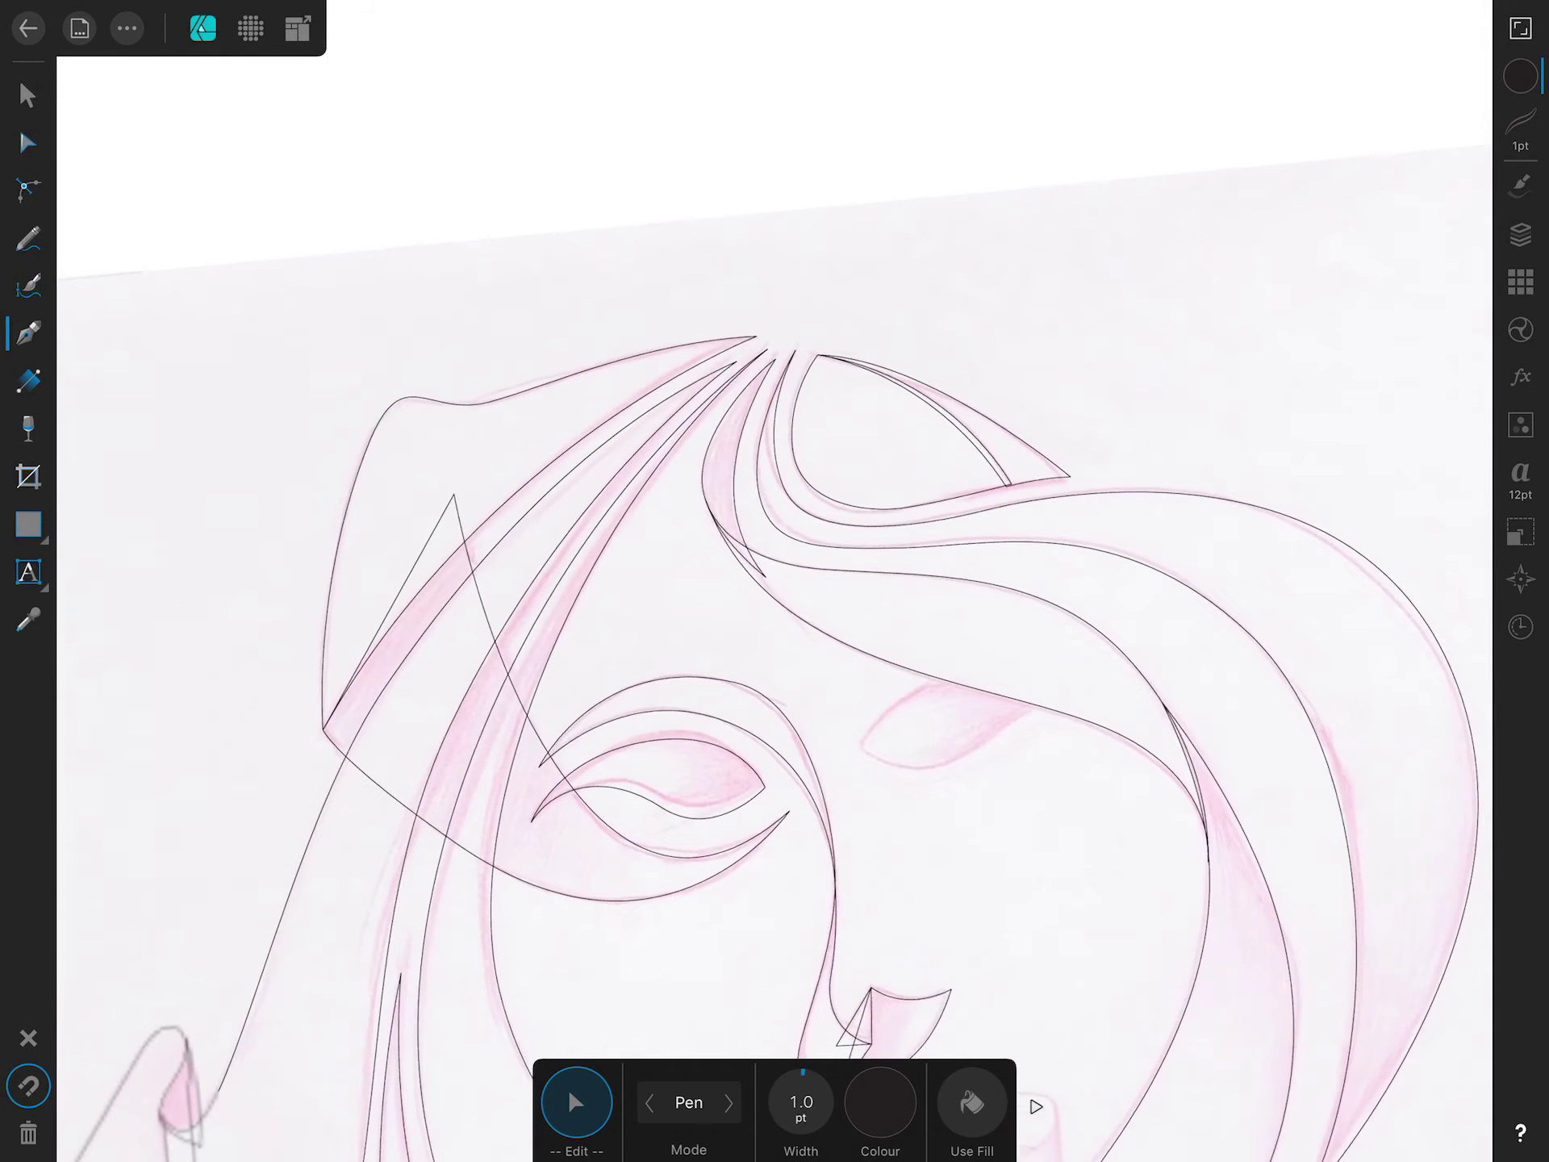
{"action": "scroll", "coordinate": [774, 581], "scroll_direction": "up", "scroll_amount": 10}
{"action": "left_click", "coordinate": [831, 373]}
Undo the stray curve and start a new curve following the sketch.
{"action": "key", "text": "ctrl+z"}
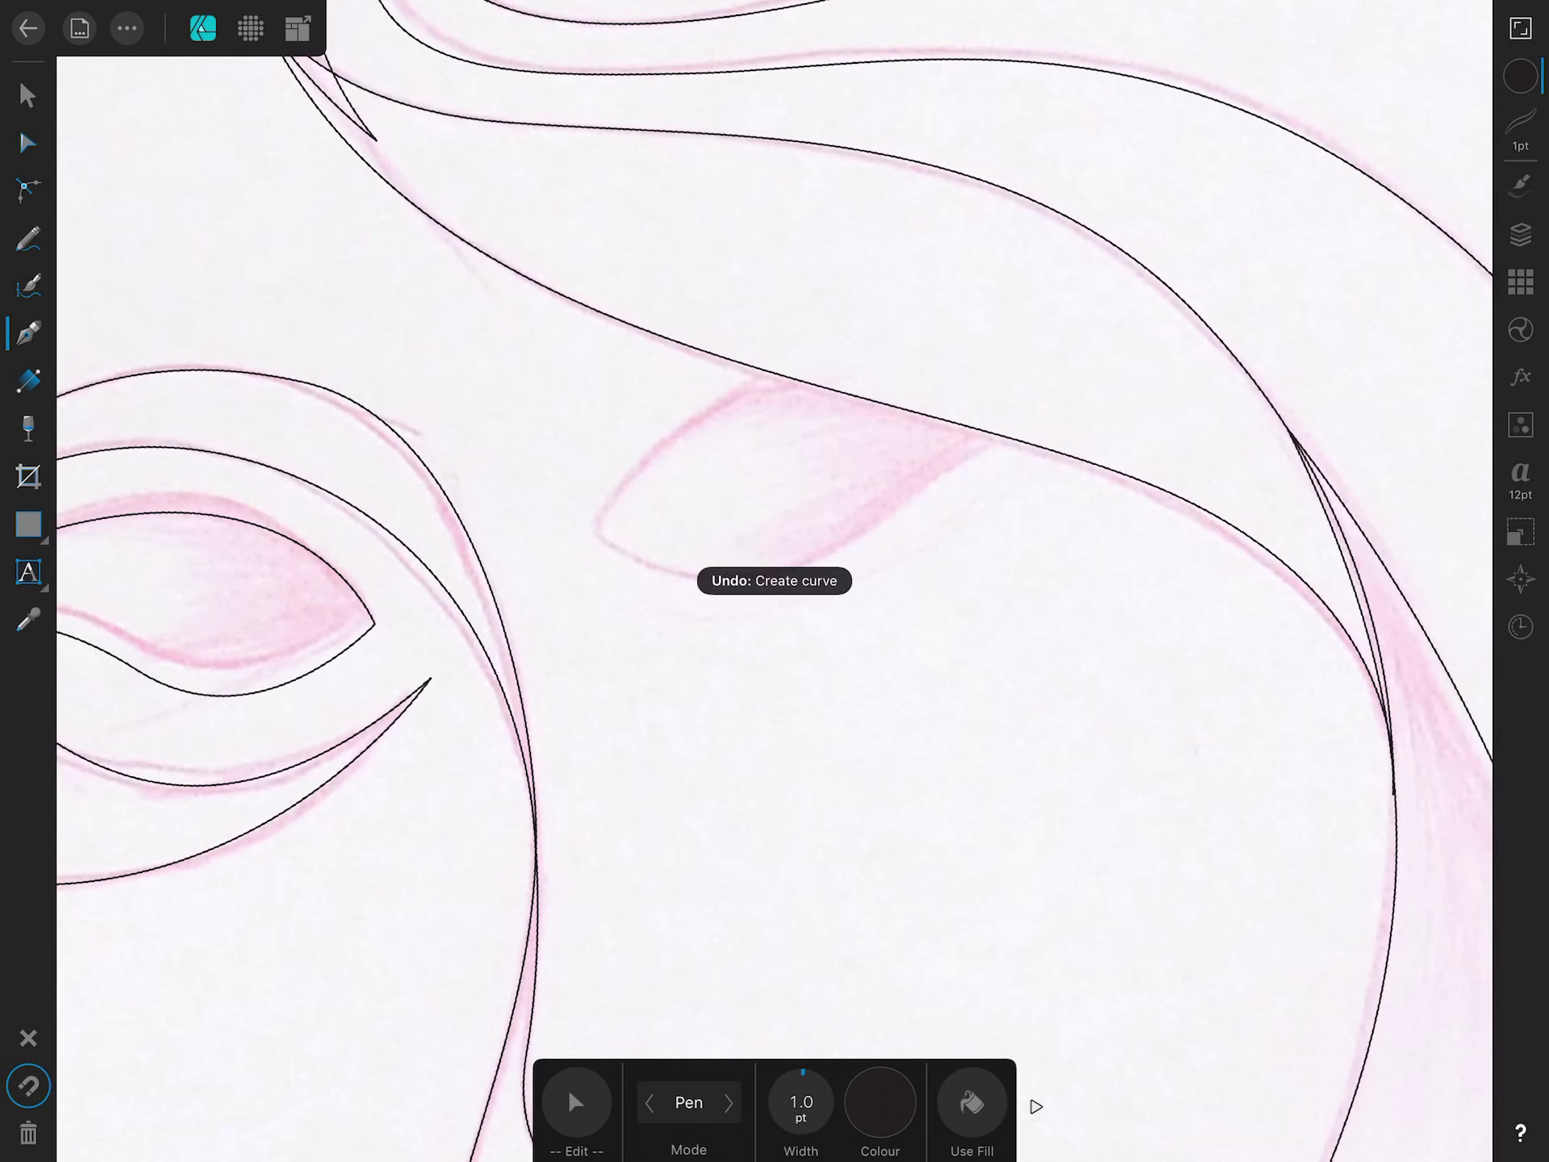
{"action": "left_click", "coordinate": [817, 364]}
{"action": "left_click_drag", "start_coordinate": [596, 533], "coordinate": [510, 704]}
{"action": "scroll", "coordinate": [775, 581], "scroll_direction": "down", "scroll_amount": 5}
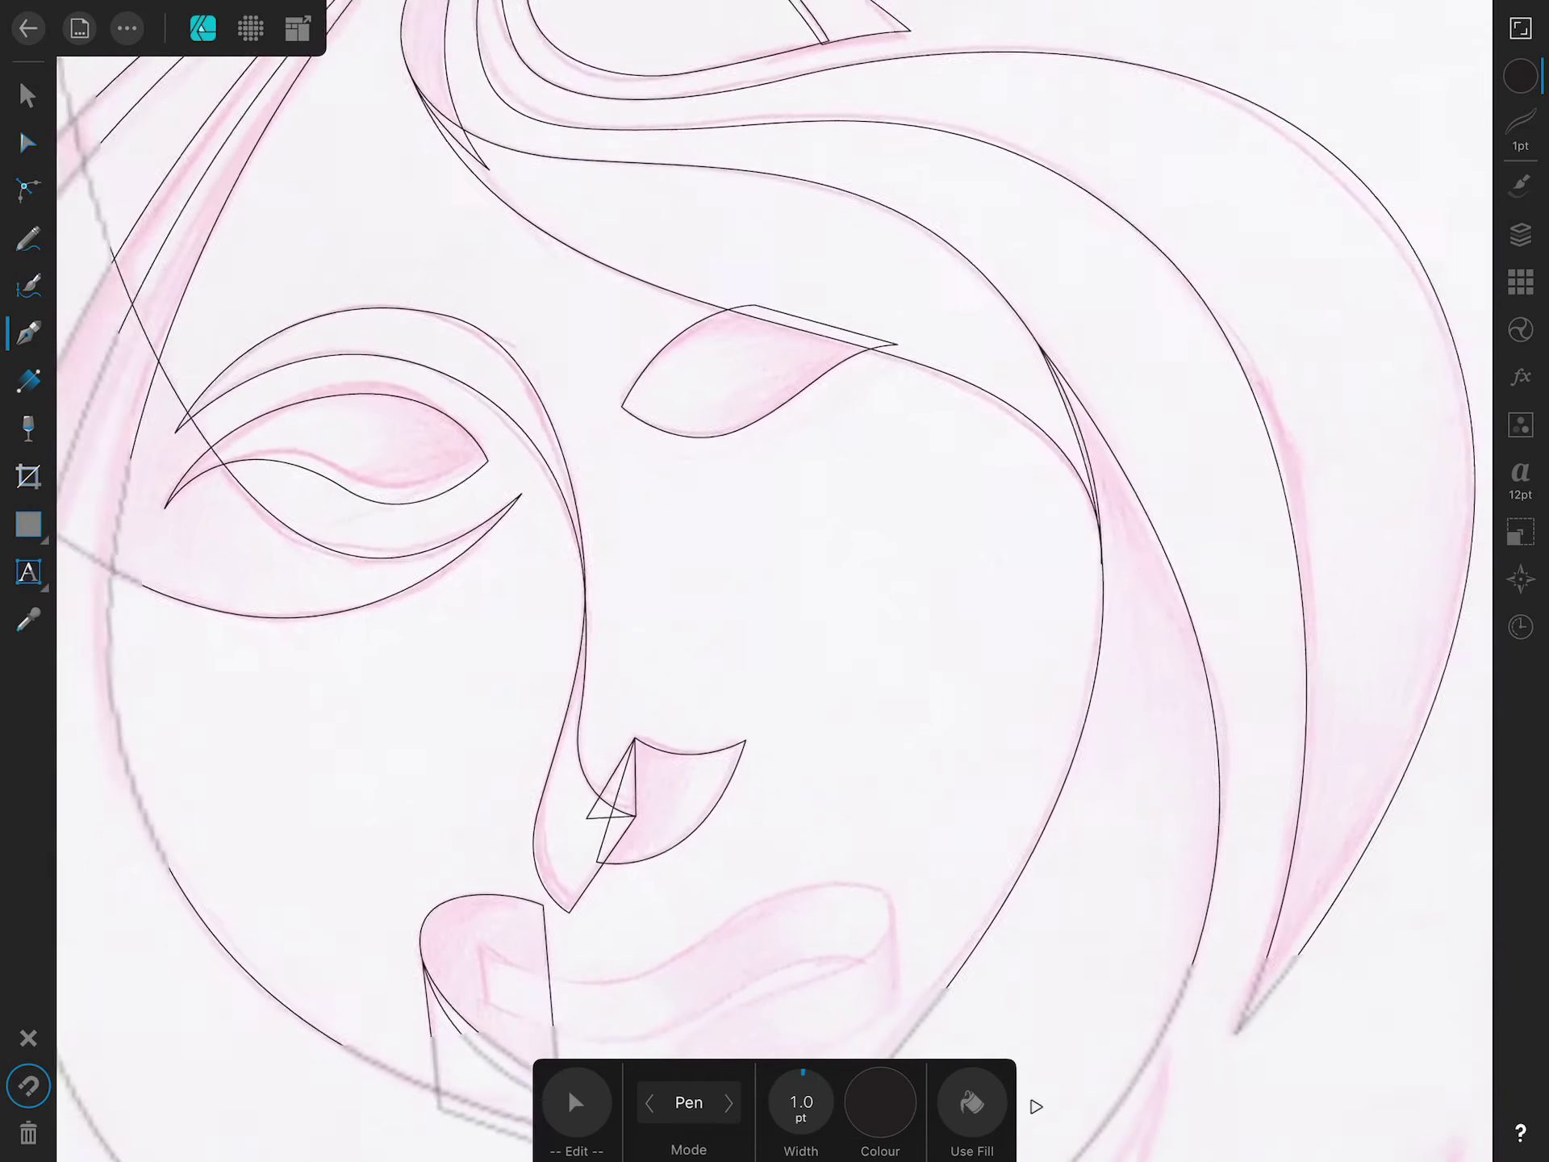
{"action": "scroll", "coordinate": [775, 581], "scroll_direction": "up", "scroll_amount": 5}
Trace the S-shaped lip ribbon with corners at its right tip and close it.
{"action": "left_click", "coordinate": [336, 444]}
{"action": "left_click_drag", "start_coordinate": [627, 516], "coordinate": [746, 482]}
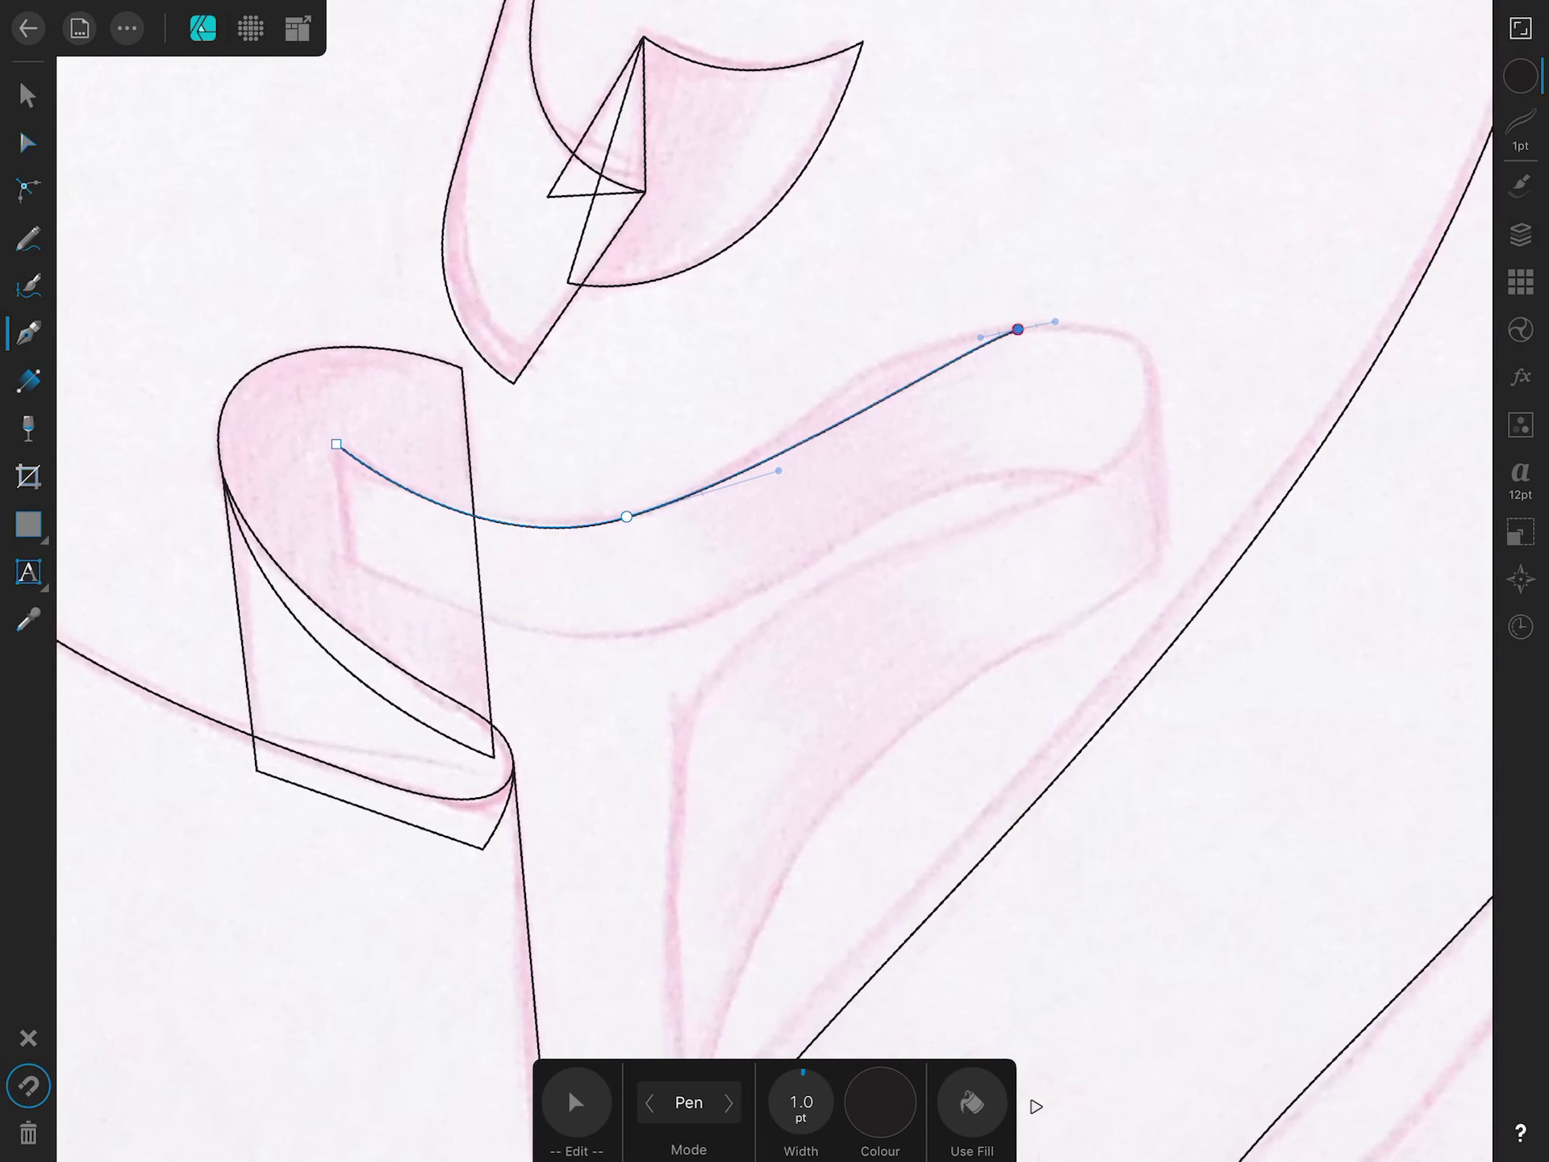
{"action": "left_click", "coordinate": [1152, 441]}
{"action": "left_click", "coordinate": [1122, 501]}
{"action": "left_click_drag", "start_coordinate": [986, 476], "coordinate": [887, 503]}
{"action": "left_click", "coordinate": [337, 444]}
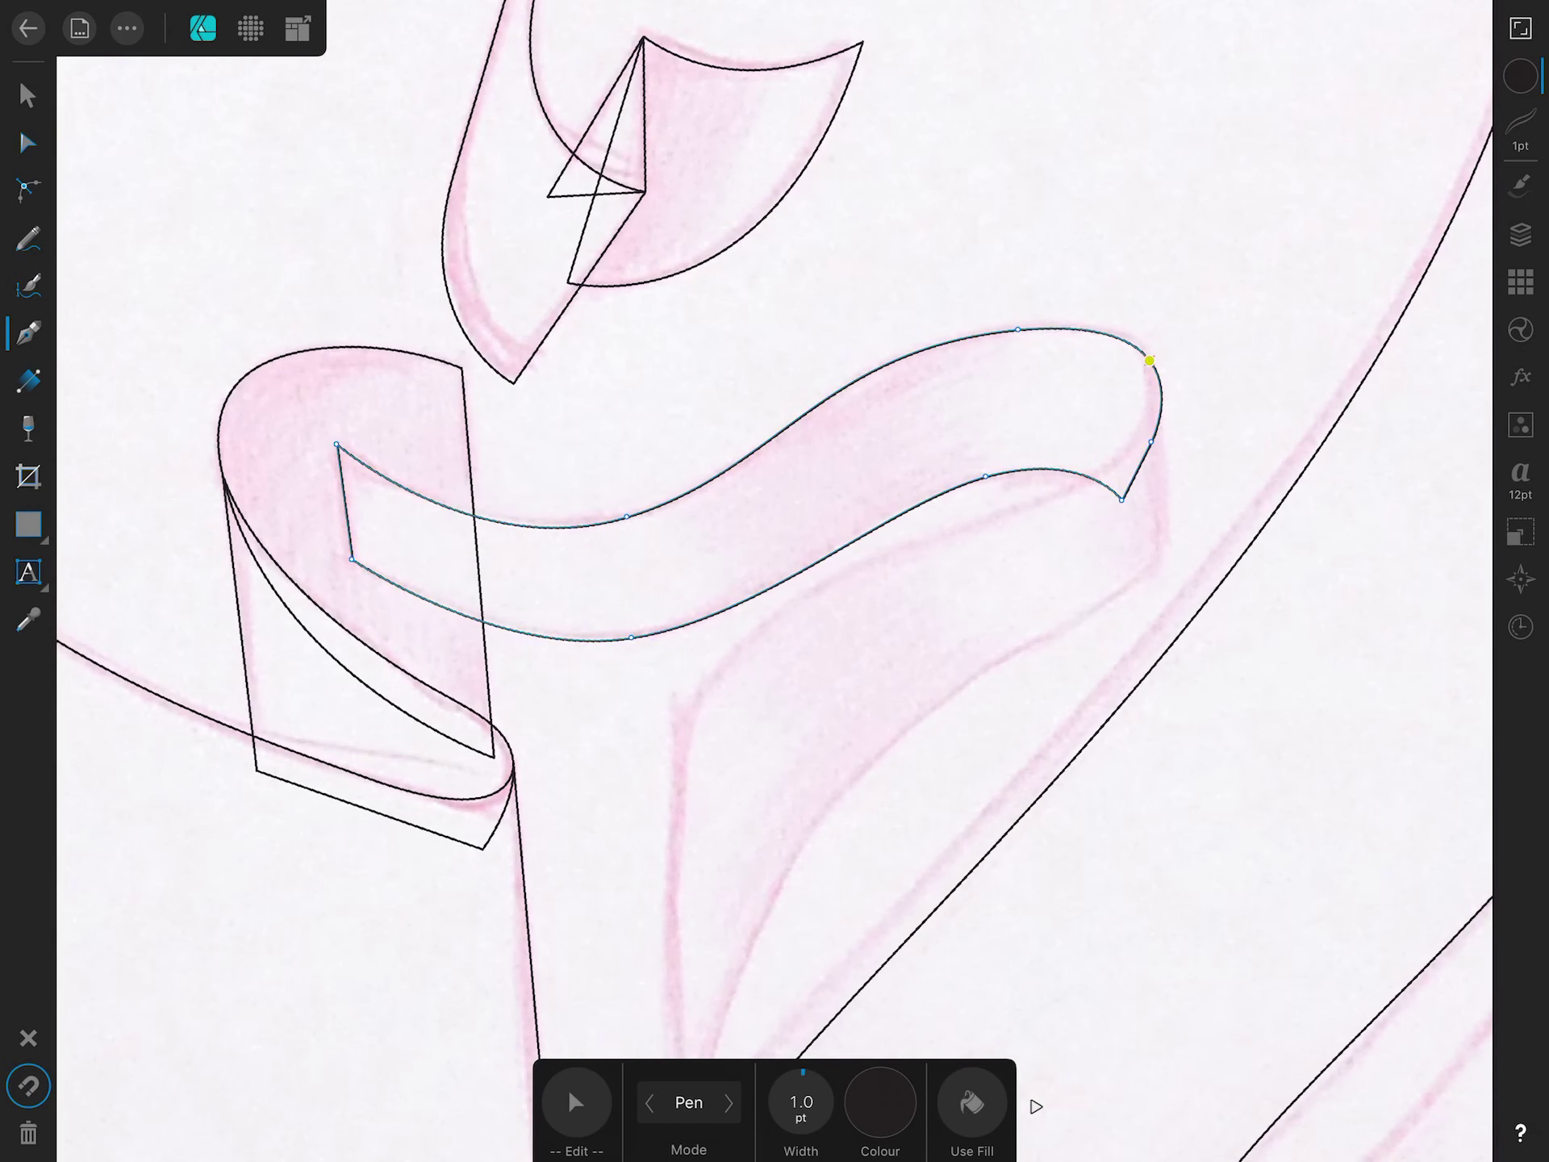
Outline the pointed piece curving down below the lip ribbon as a closed shape.
{"action": "left_click", "coordinate": [1148, 356]}
{"action": "left_click_drag", "start_coordinate": [1055, 495], "coordinate": [928, 543]}
{"action": "left_click_drag", "start_coordinate": [674, 729], "coordinate": [594, 879]}
{"action": "scroll", "coordinate": [775, 581], "scroll_direction": "down", "scroll_amount": 3}
{"action": "scroll", "coordinate": [775, 581], "scroll_direction": "down", "scroll_amount": 1}
{"action": "left_click", "coordinate": [860, 932]}
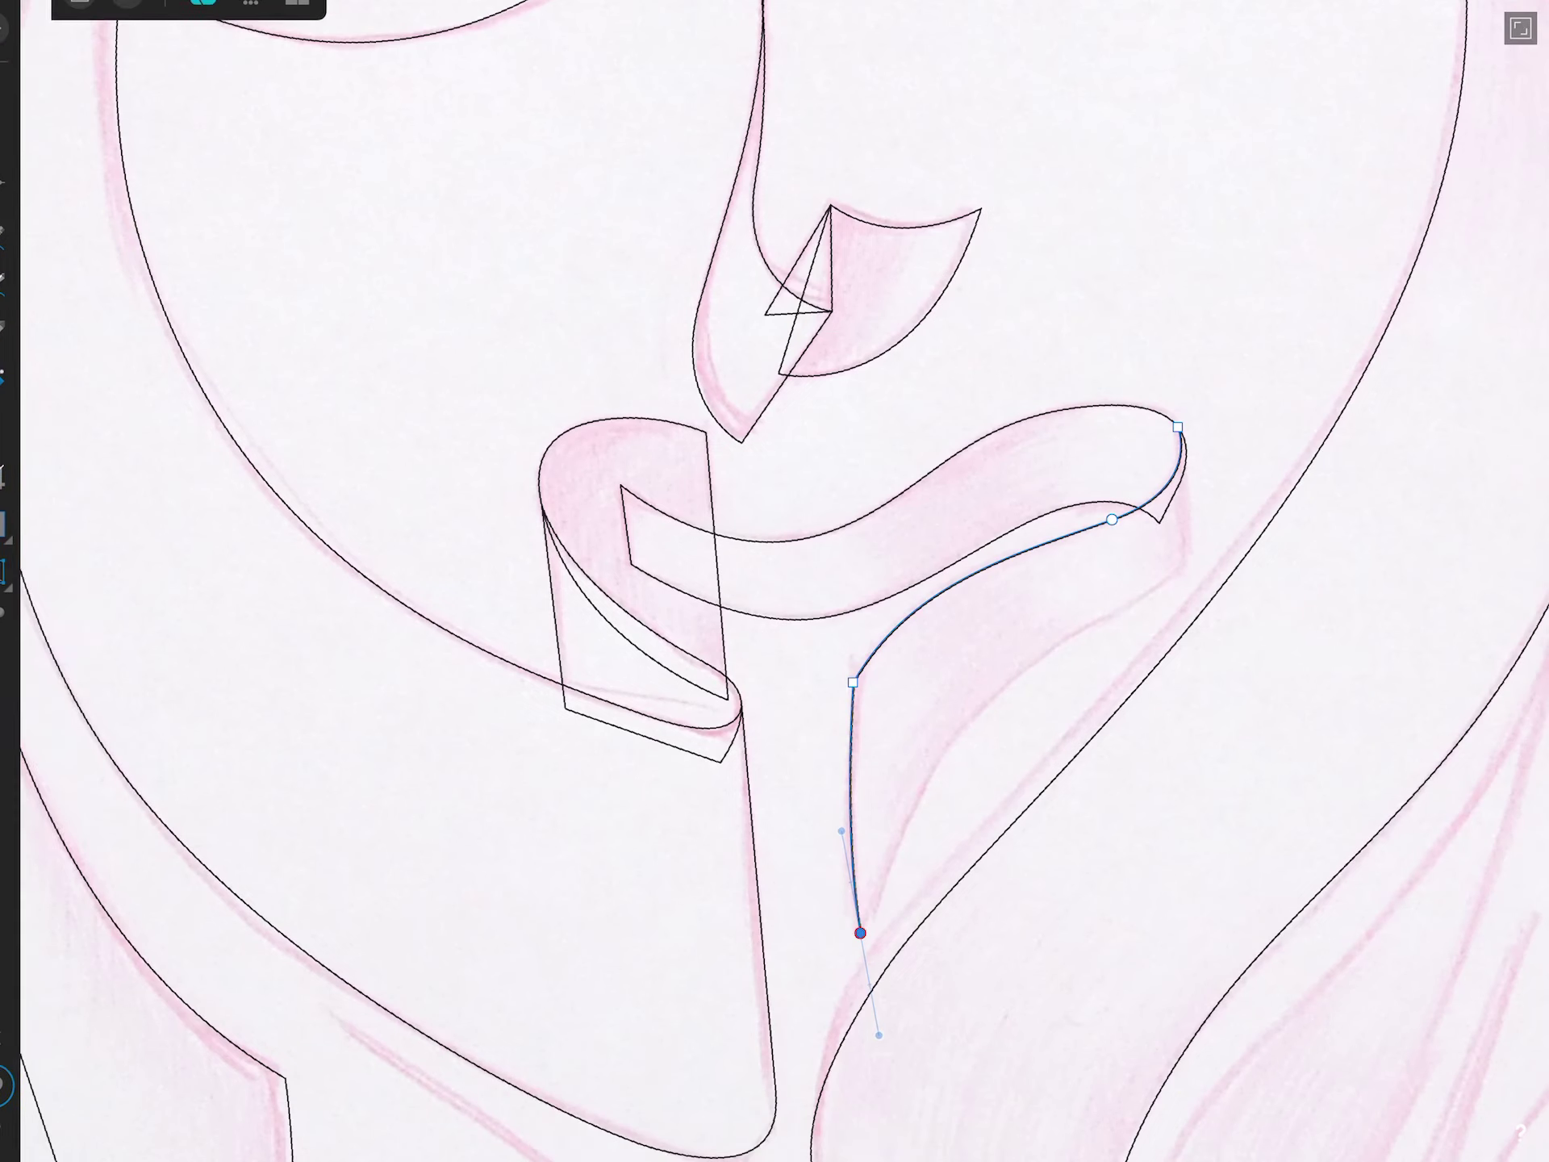
{"action": "left_click_drag", "start_coordinate": [977, 714], "coordinate": [1086, 621]}
{"action": "left_click", "coordinate": [1178, 427]}
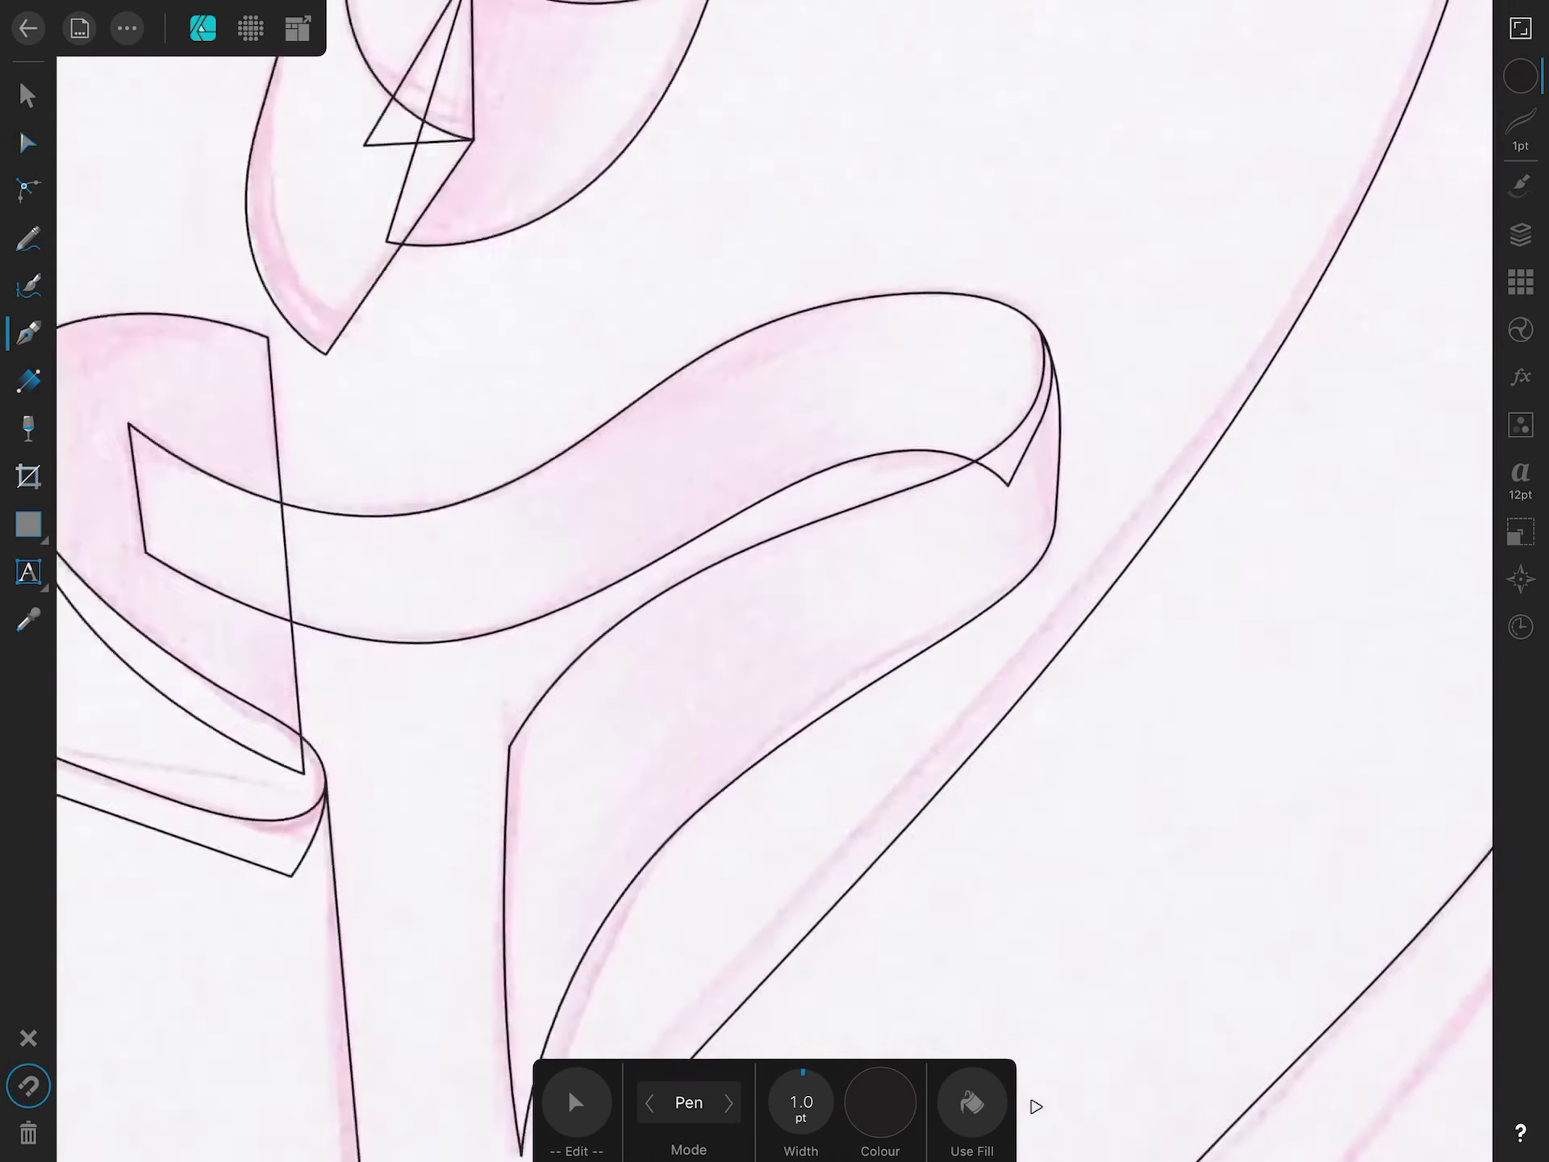
Adjust the points at the ribbon tip in edit mode.
{"action": "scroll", "coordinate": [1049, 484], "scroll_direction": "up", "scroll_amount": 5}
{"action": "left_click", "coordinate": [576, 1102]}
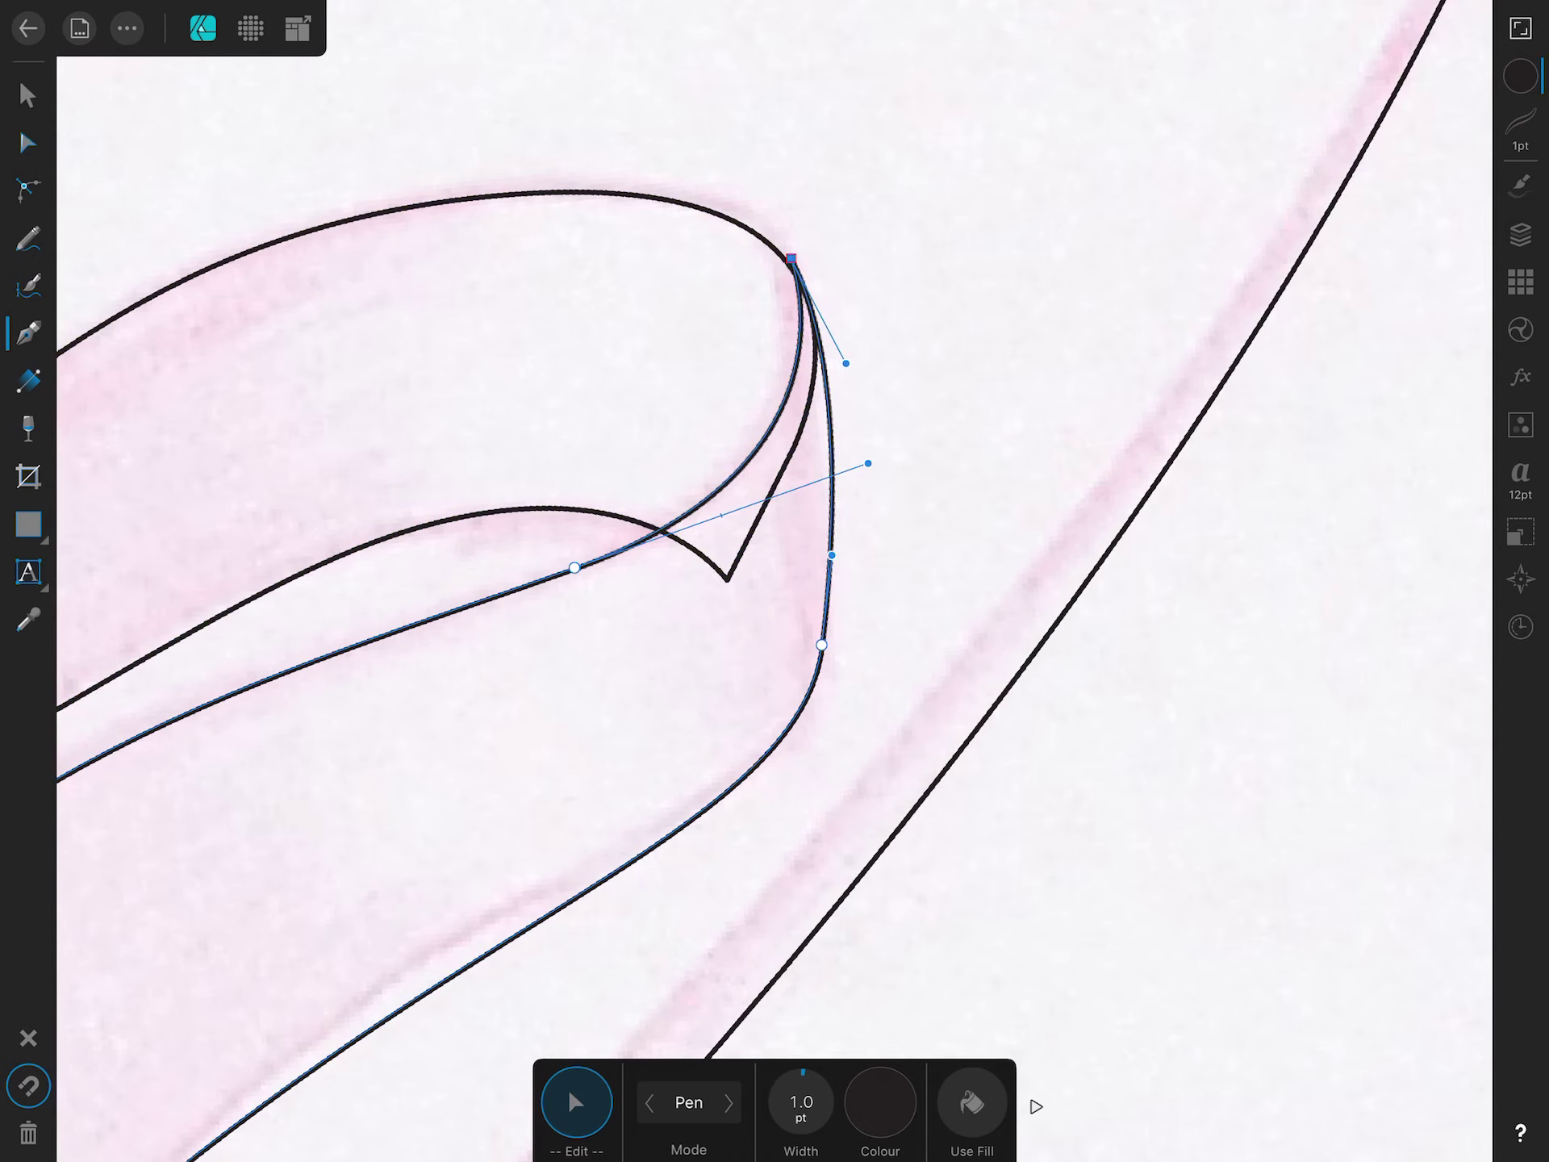
{"action": "scroll", "coordinate": [775, 581], "scroll_direction": "down", "scroll_amount": 5}
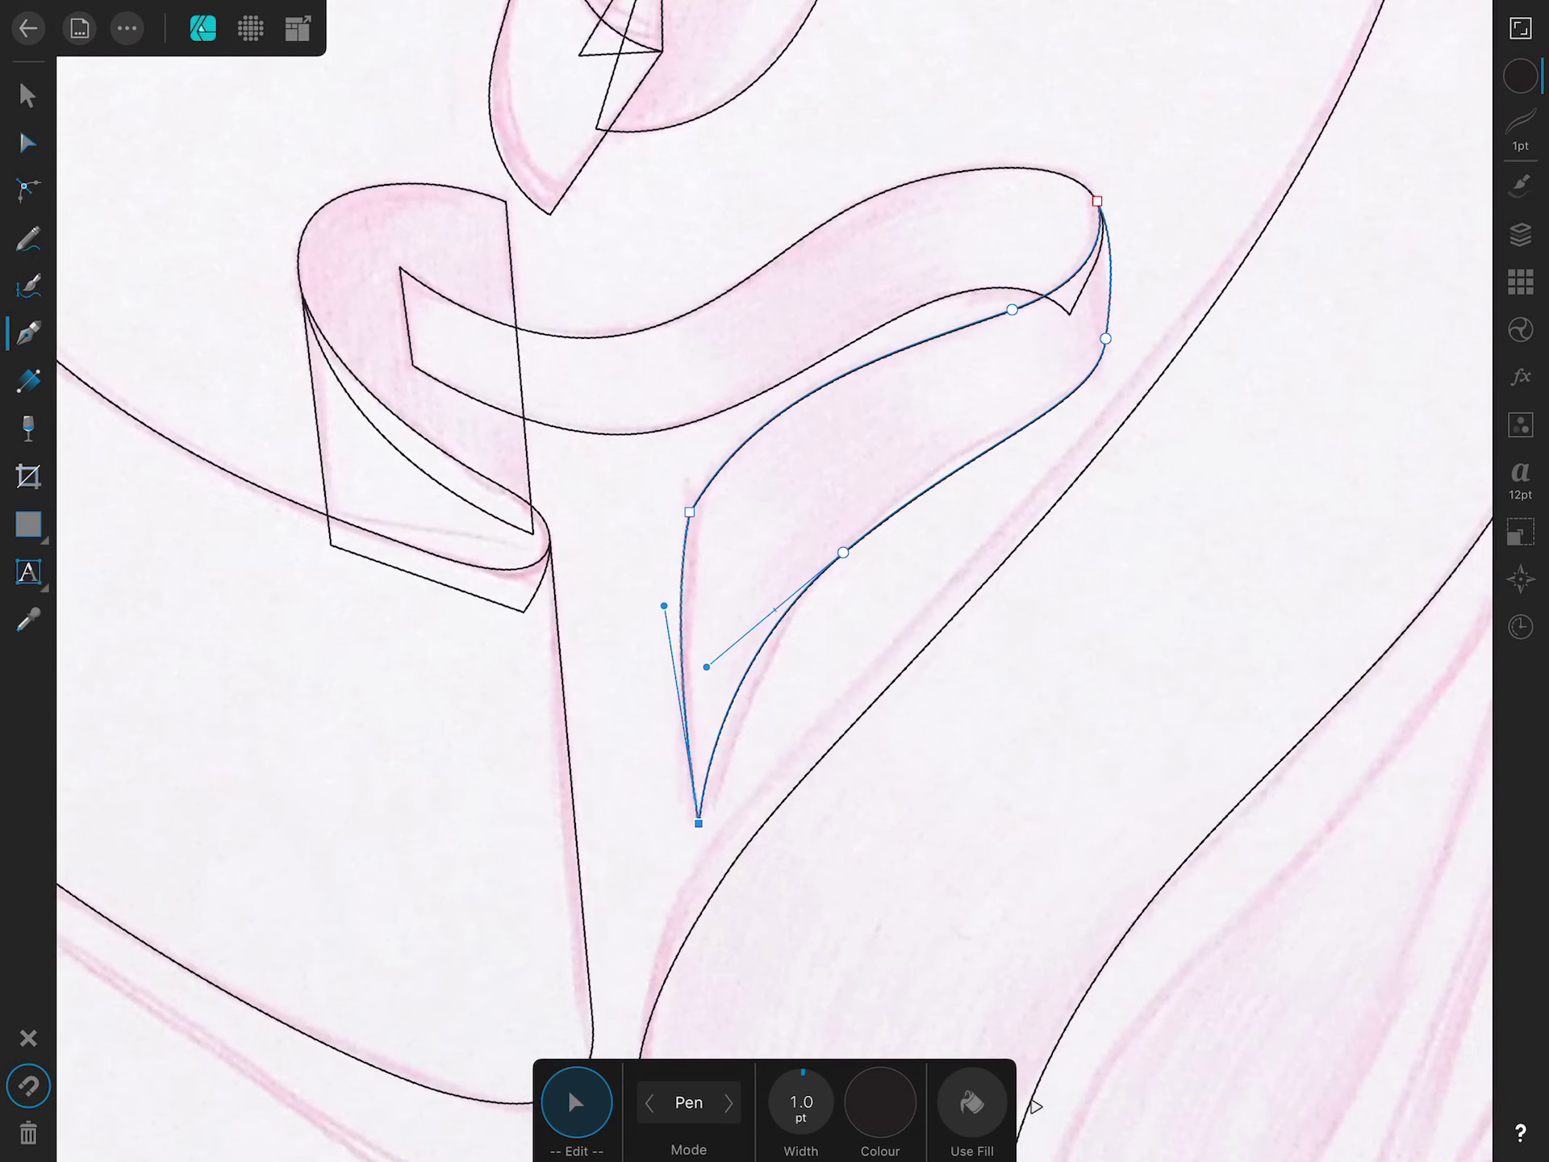
{"action": "scroll", "coordinate": [774, 581], "scroll_direction": "down", "scroll_amount": 5}
Outline the strand below the chin as a closed path.
{"action": "scroll", "coordinate": [775, 581], "scroll_direction": "up", "scroll_amount": 5}
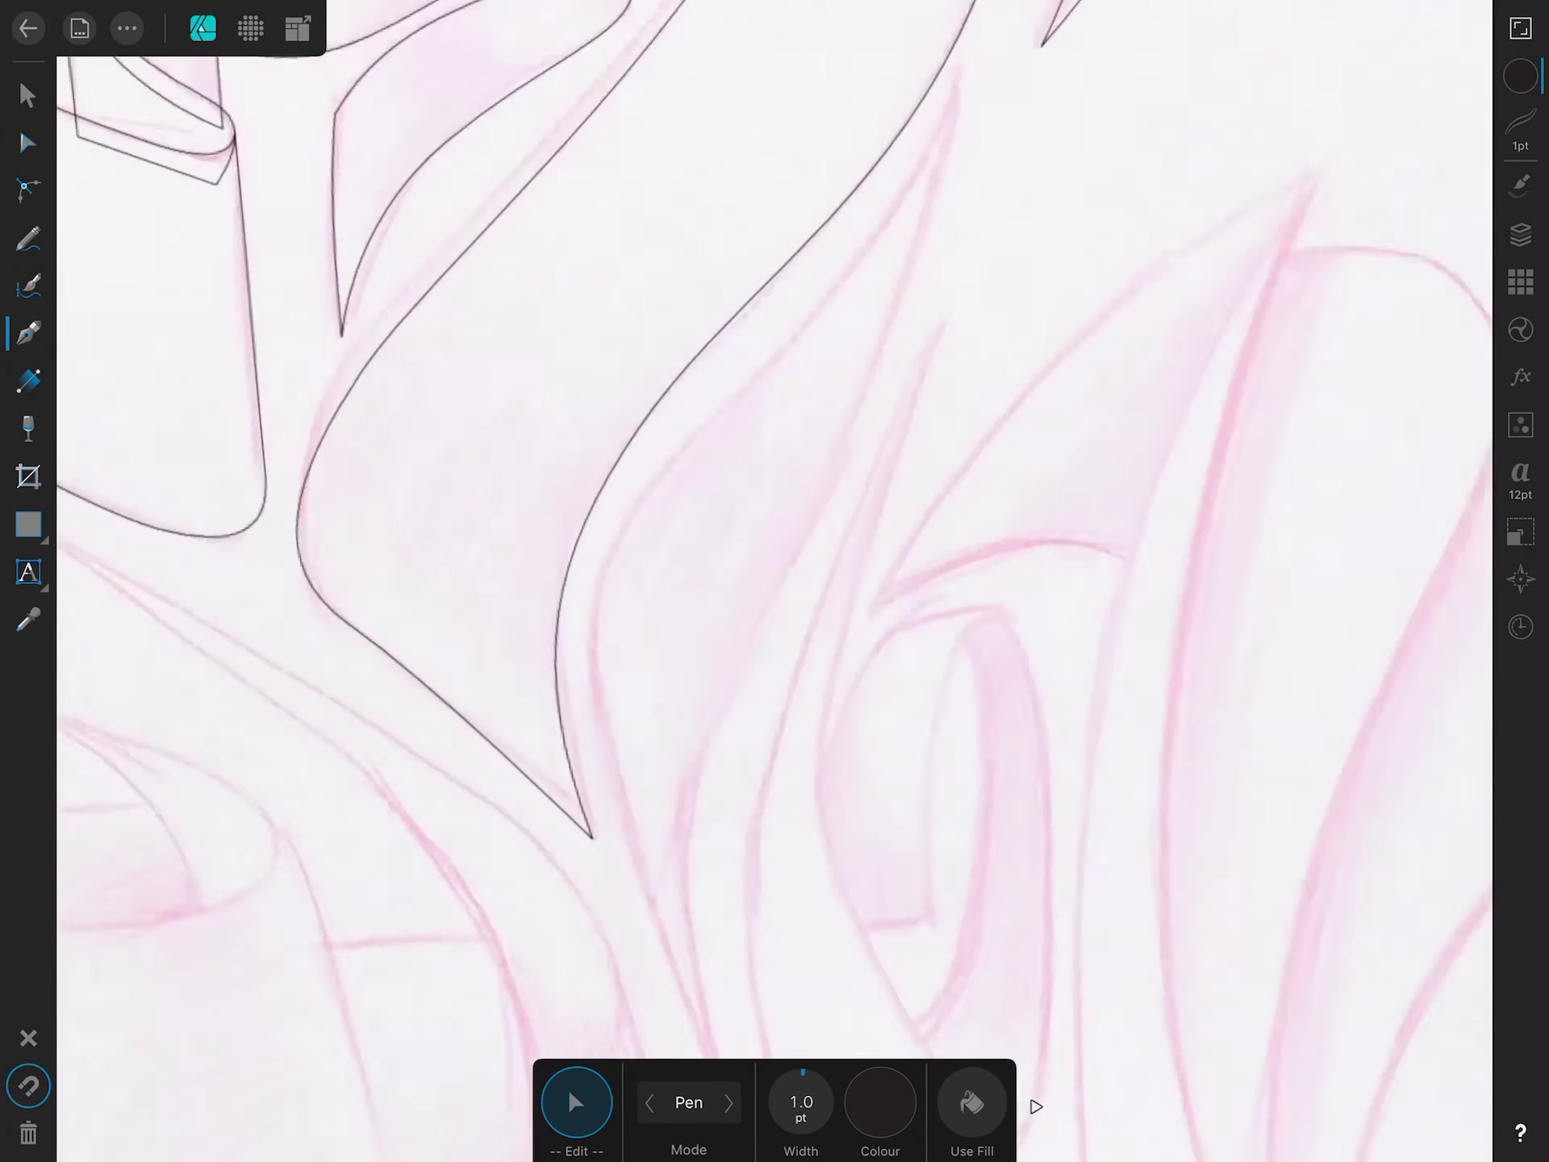
{"action": "scroll", "coordinate": [775, 581], "scroll_direction": "up", "scroll_amount": 3}
{"action": "left_click", "coordinate": [1008, 199]}
{"action": "left_click_drag", "start_coordinate": [832, 436], "coordinate": [707, 564]}
{"action": "scroll", "coordinate": [775, 581], "scroll_direction": "down", "scroll_amount": 5}
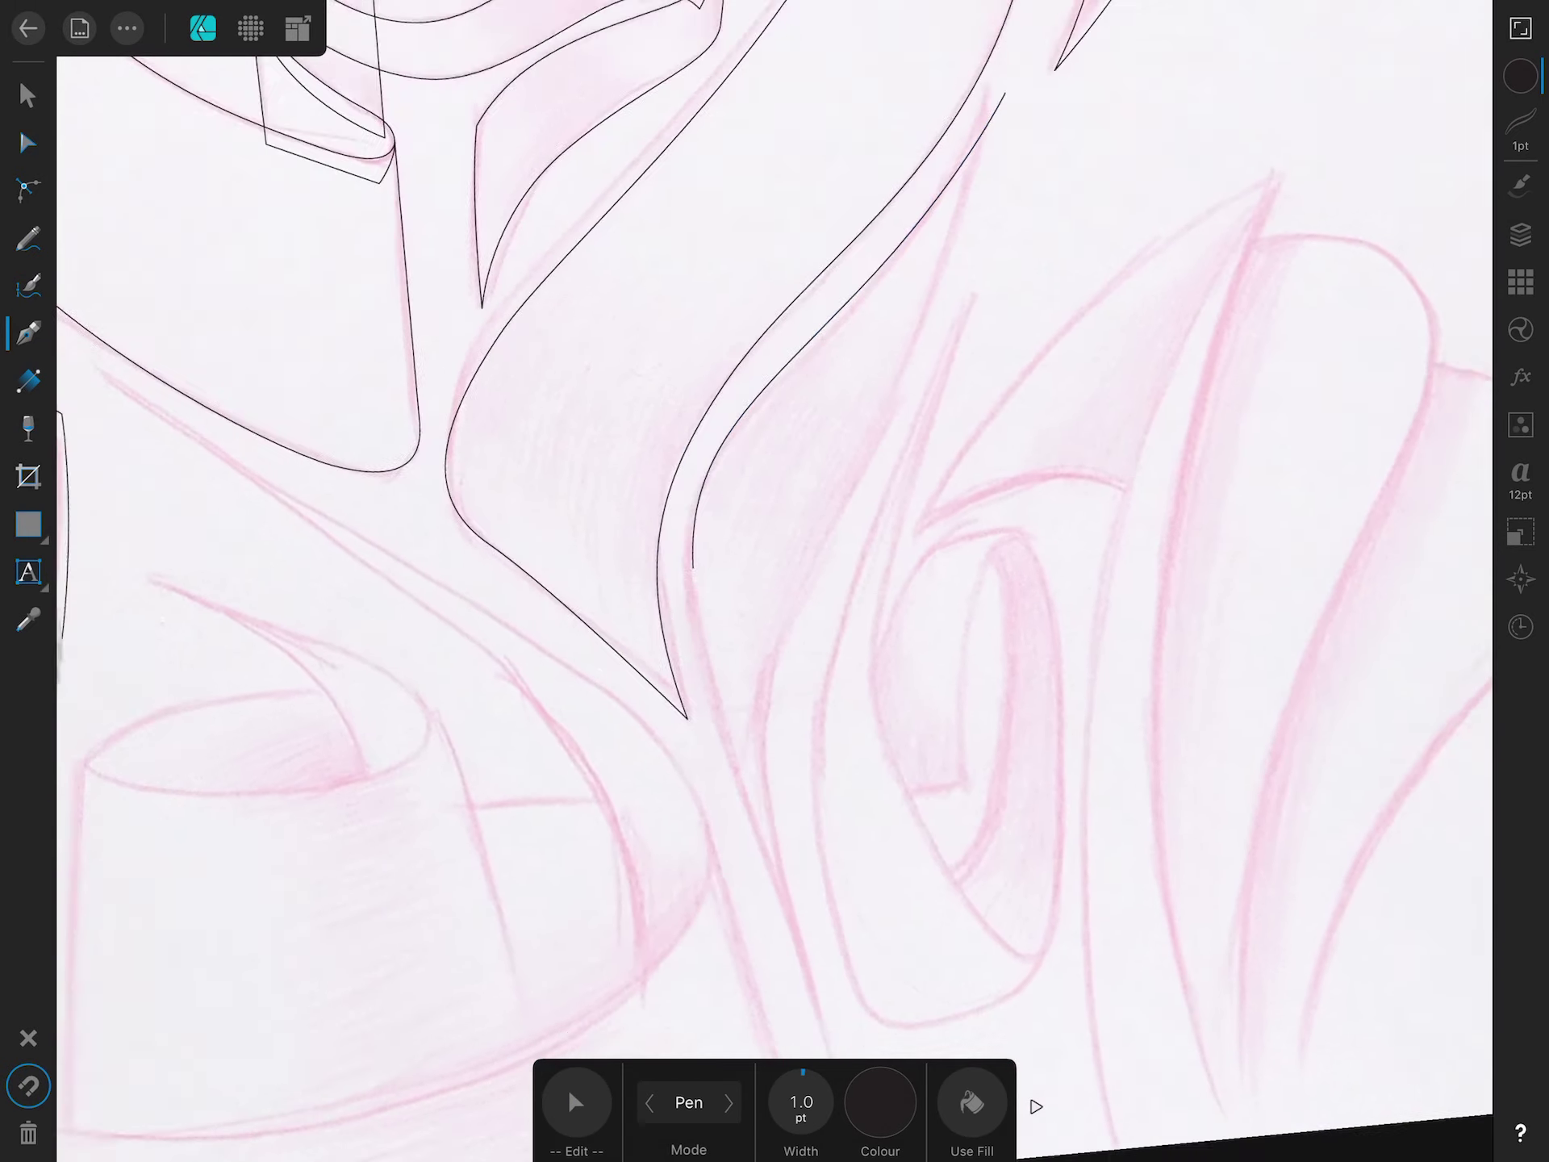
{"action": "left_click_drag", "start_coordinate": [773, 840], "coordinate": [806, 946]}
{"action": "scroll", "coordinate": [774, 581], "scroll_direction": "up", "scroll_amount": 5}
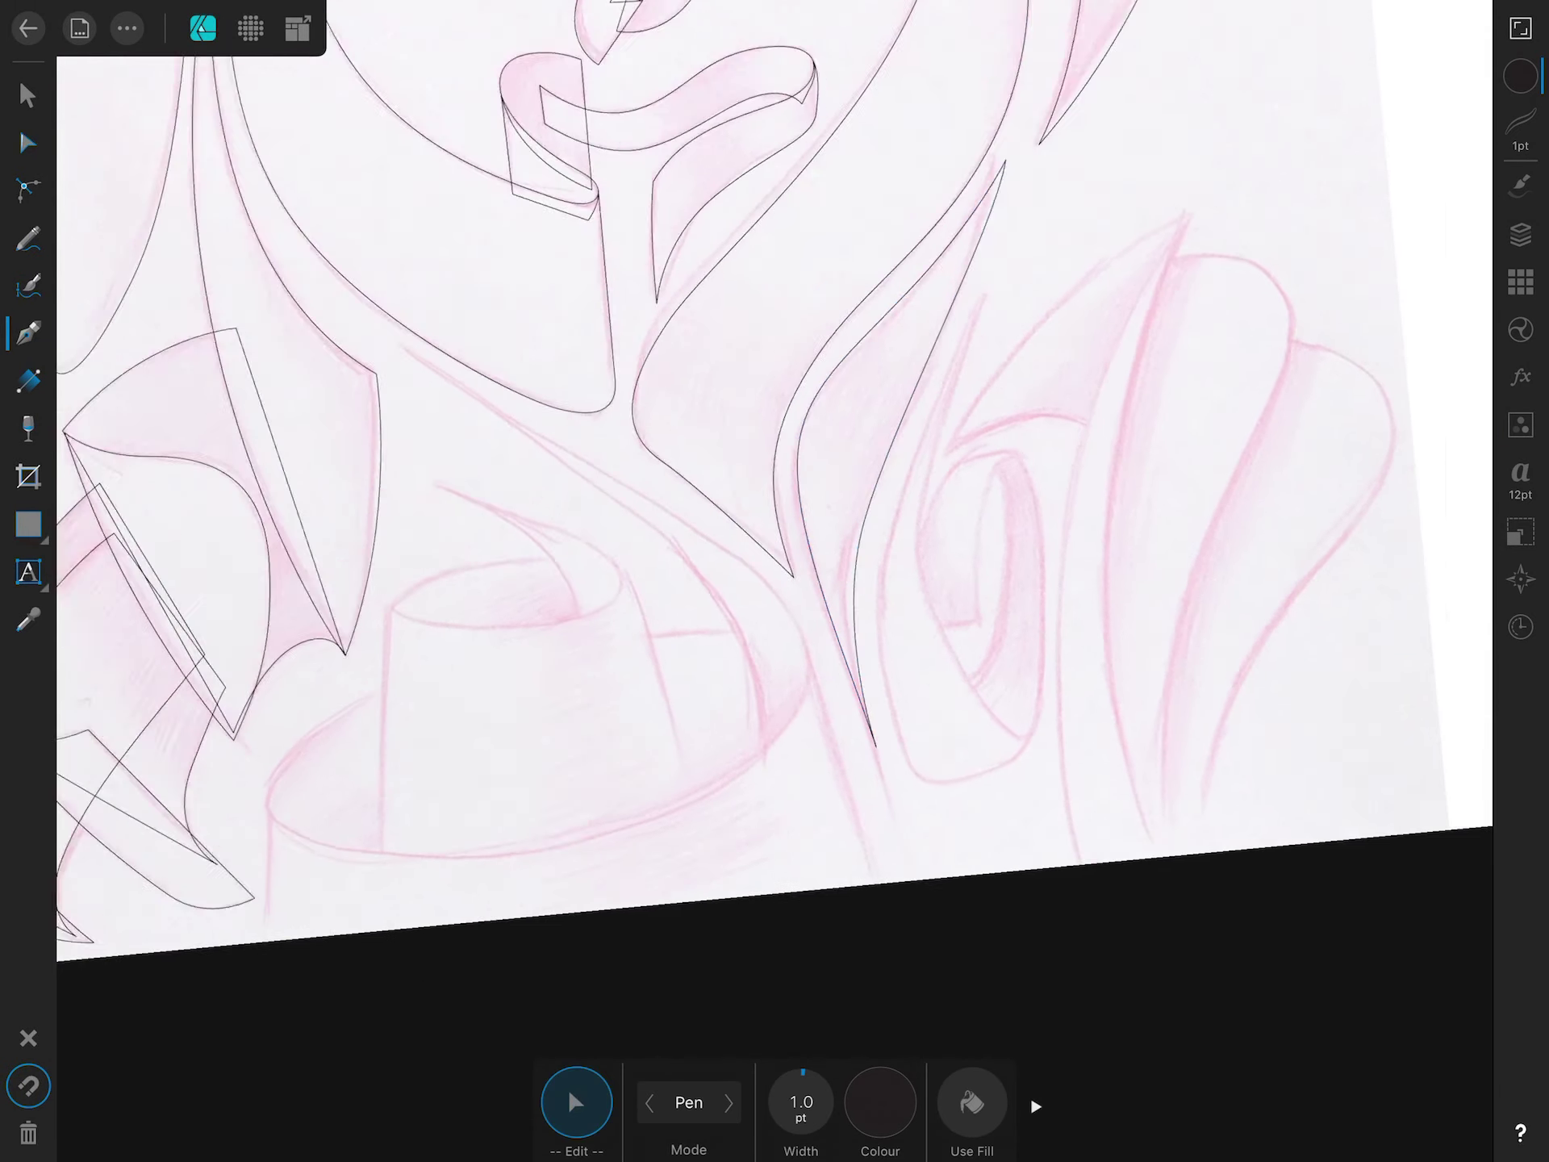
{"action": "left_click", "coordinate": [880, 323]}
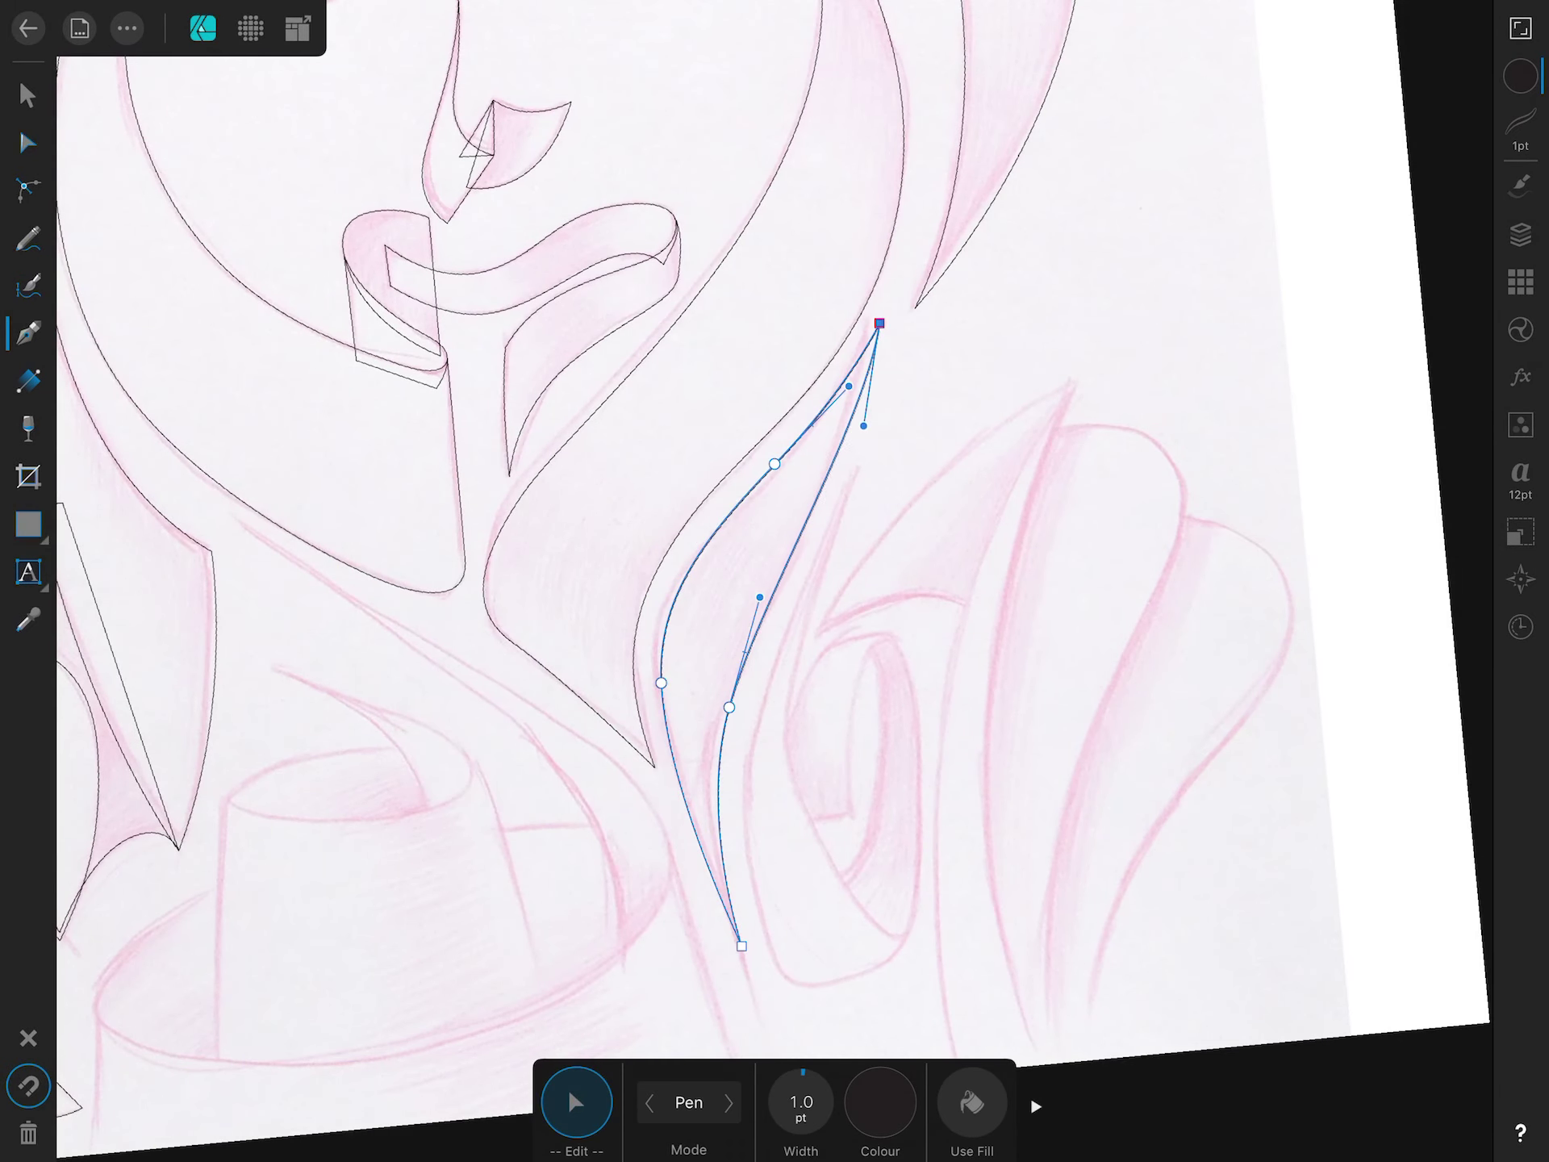
Trace the next curling strand along the sketch, rounding its bottom.
{"action": "scroll", "coordinate": [775, 581], "scroll_direction": "down", "scroll_amount": 2}
{"action": "left_click", "coordinate": [888, 439]}
{"action": "left_click_drag", "start_coordinate": [796, 674], "coordinate": [786, 736]}
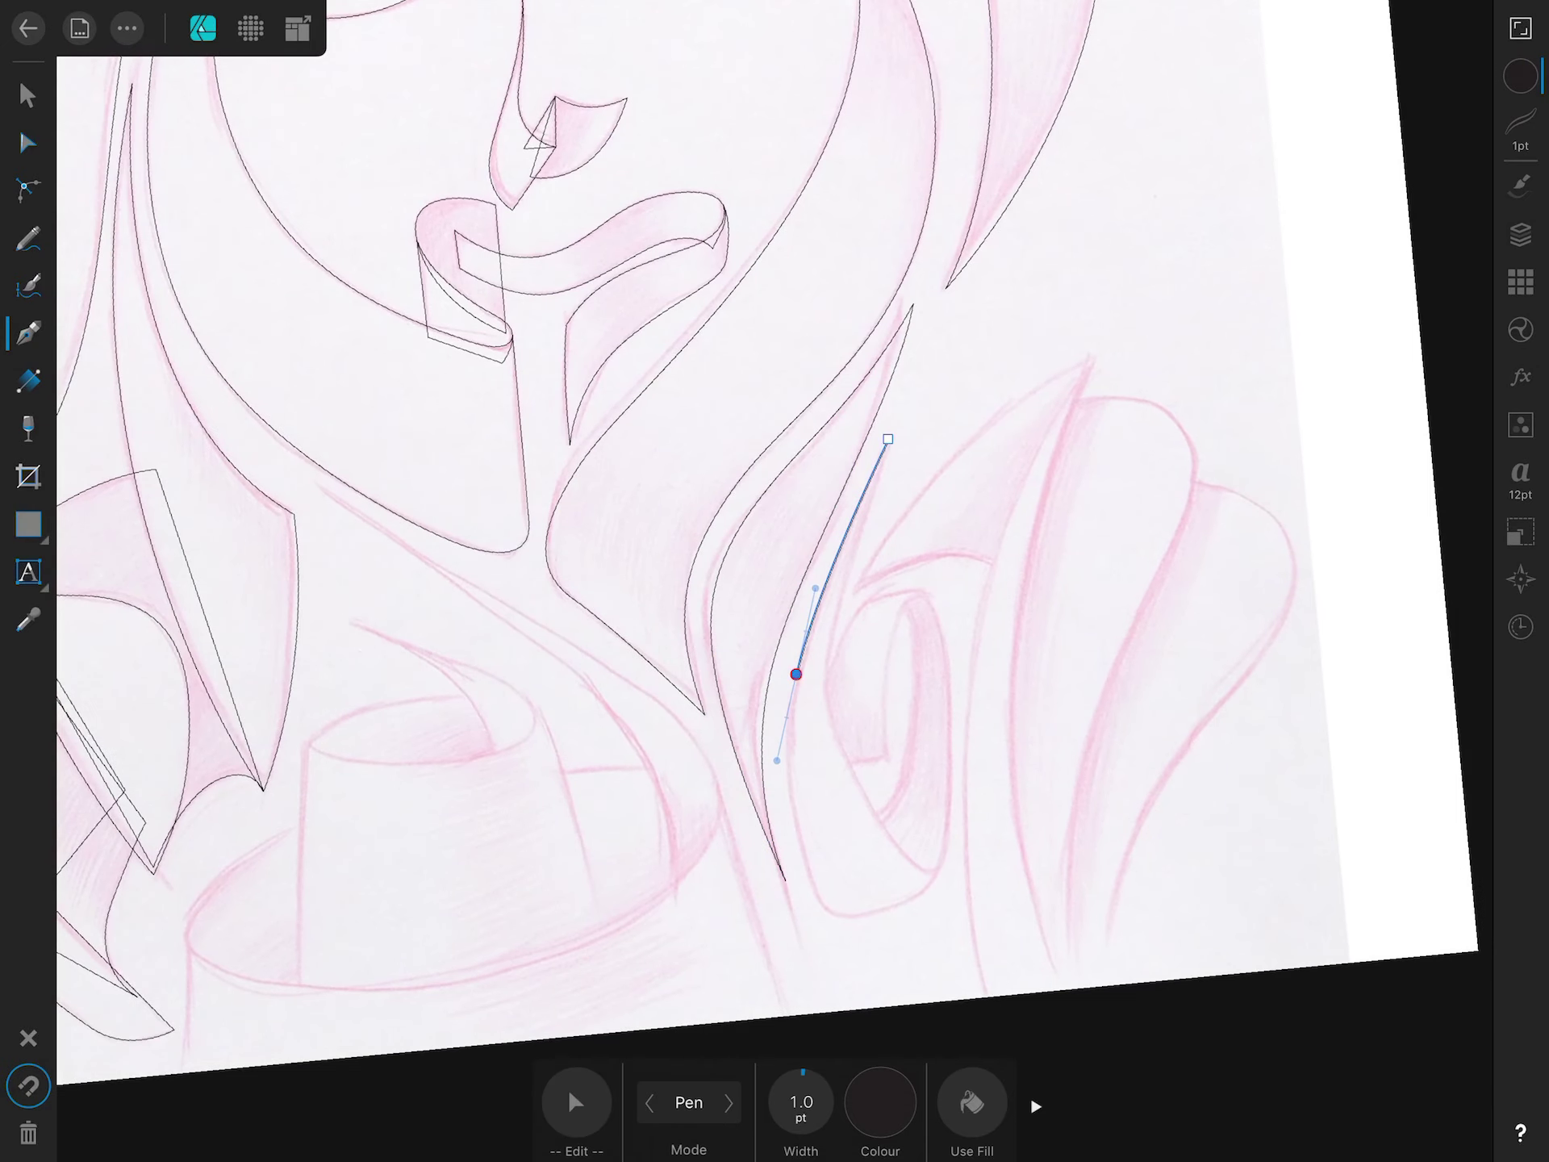
{"action": "left_click", "coordinate": [814, 882]}
{"action": "left_click_drag", "start_coordinate": [868, 910], "coordinate": [904, 900]}
{"action": "scroll", "coordinate": [775, 581], "scroll_direction": "up", "scroll_amount": 3}
{"action": "left_click_drag", "start_coordinate": [785, 737], "coordinate": [725, 652]}
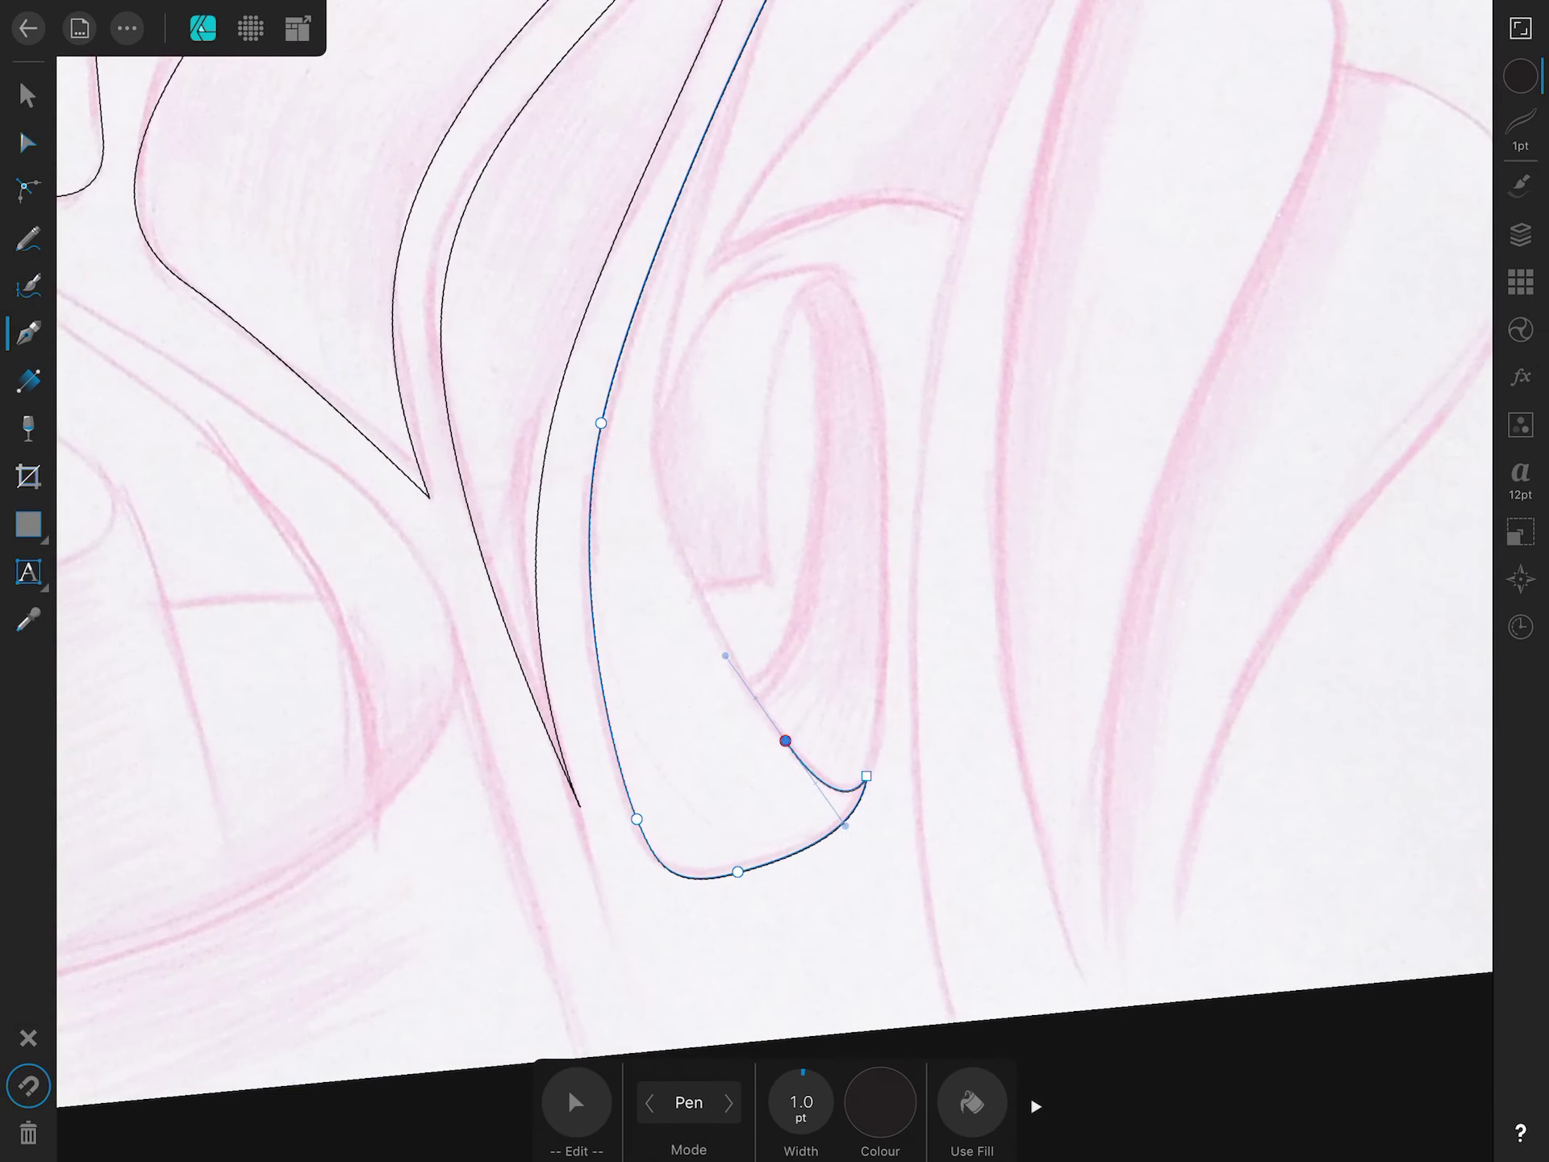
Add a point on the strand's inner edge and move it down to fit the sketch.
{"action": "scroll", "coordinate": [775, 581], "scroll_direction": "down", "scroll_amount": 2}
{"action": "left_click_drag", "start_coordinate": [762, 535], "coordinate": [770, 460]}
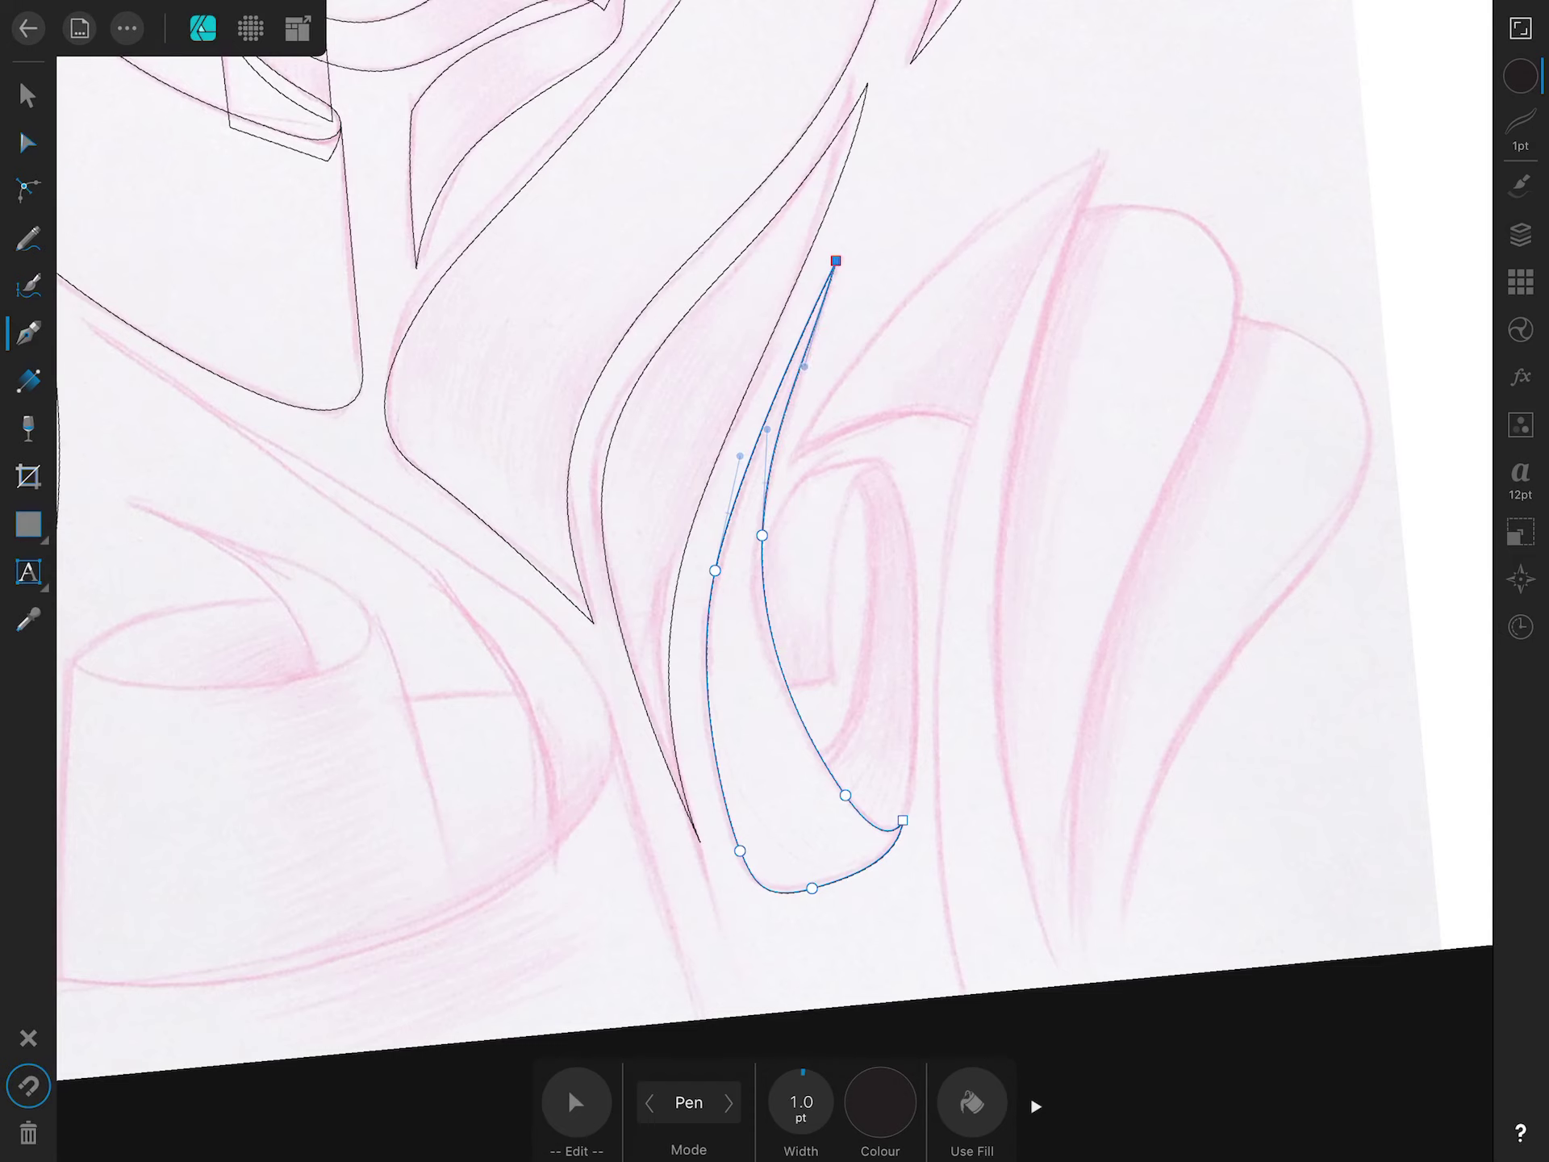
{"action": "left_click", "coordinate": [576, 1102]}
{"action": "left_click_drag", "start_coordinate": [762, 535], "coordinate": [756, 567]}
Outline the curled loop and reshape its top and bottom points to match the sketch.
{"action": "left_click", "coordinate": [883, 464]}
{"action": "left_click_drag", "start_coordinate": [920, 587], "coordinate": [920, 677]}
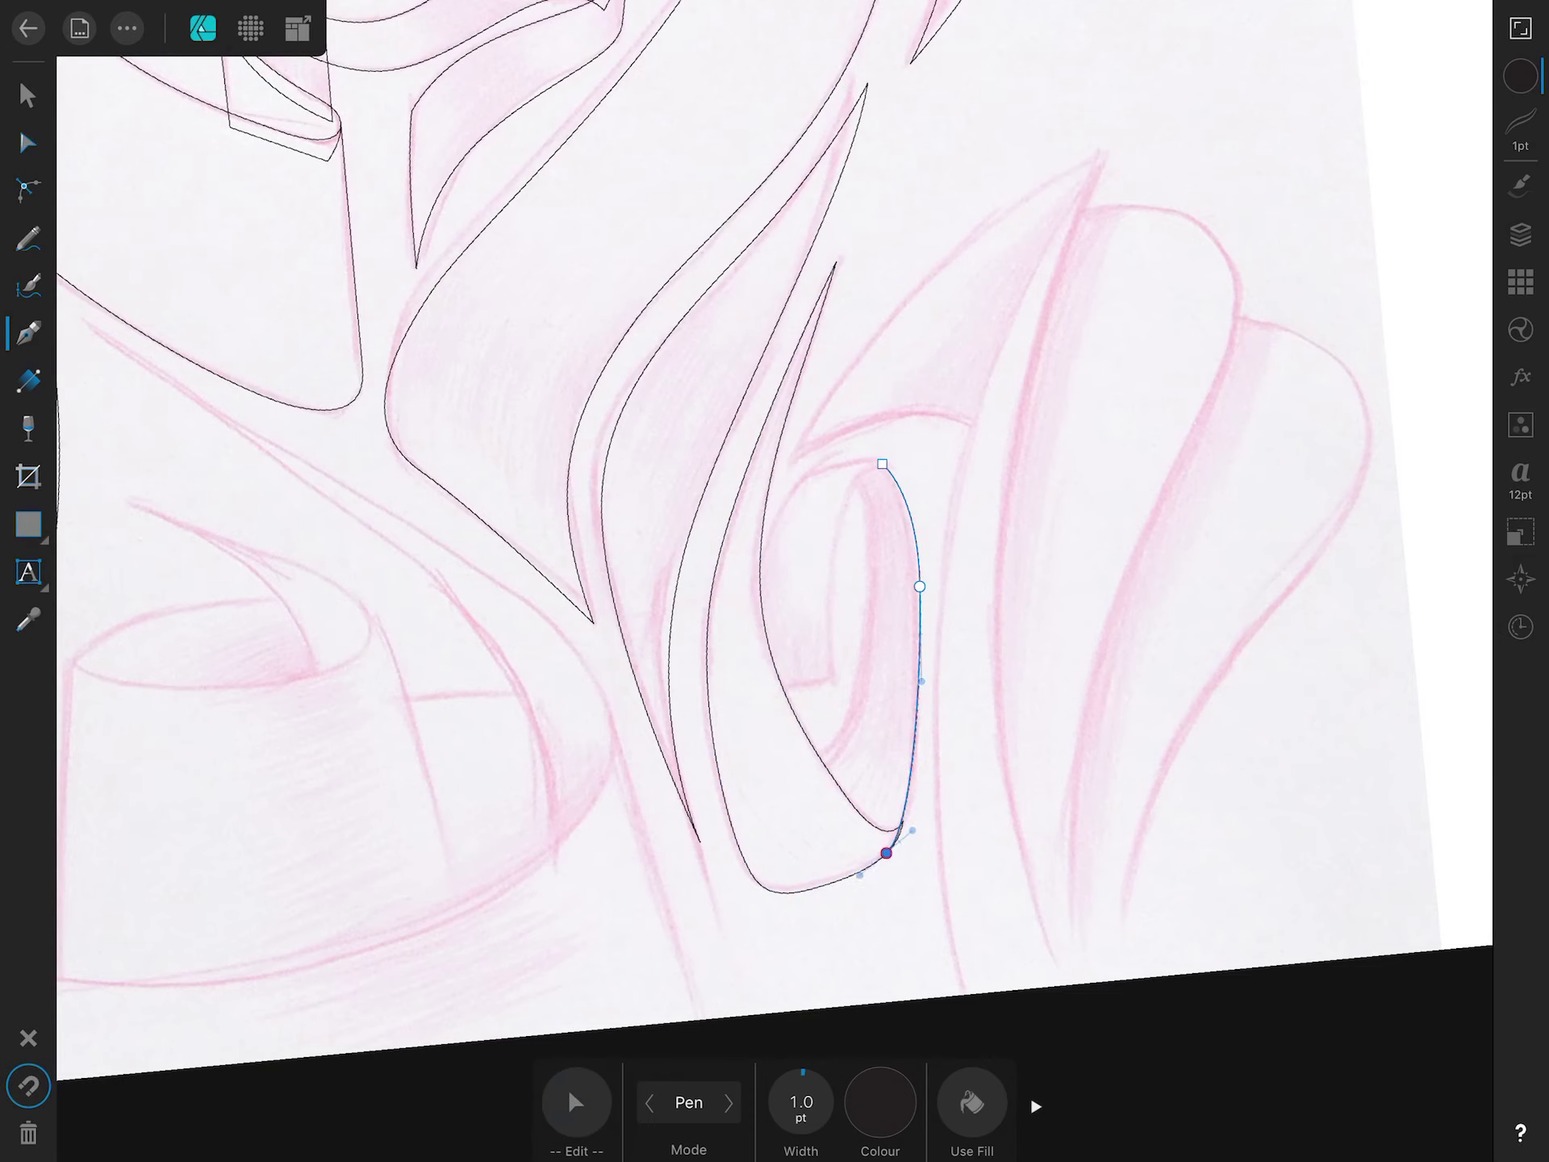
{"action": "scroll", "coordinate": [807, 565], "scroll_direction": "up", "scroll_amount": 3}
{"action": "left_click", "coordinate": [834, 330]}
{"action": "left_click", "coordinate": [576, 1102]}
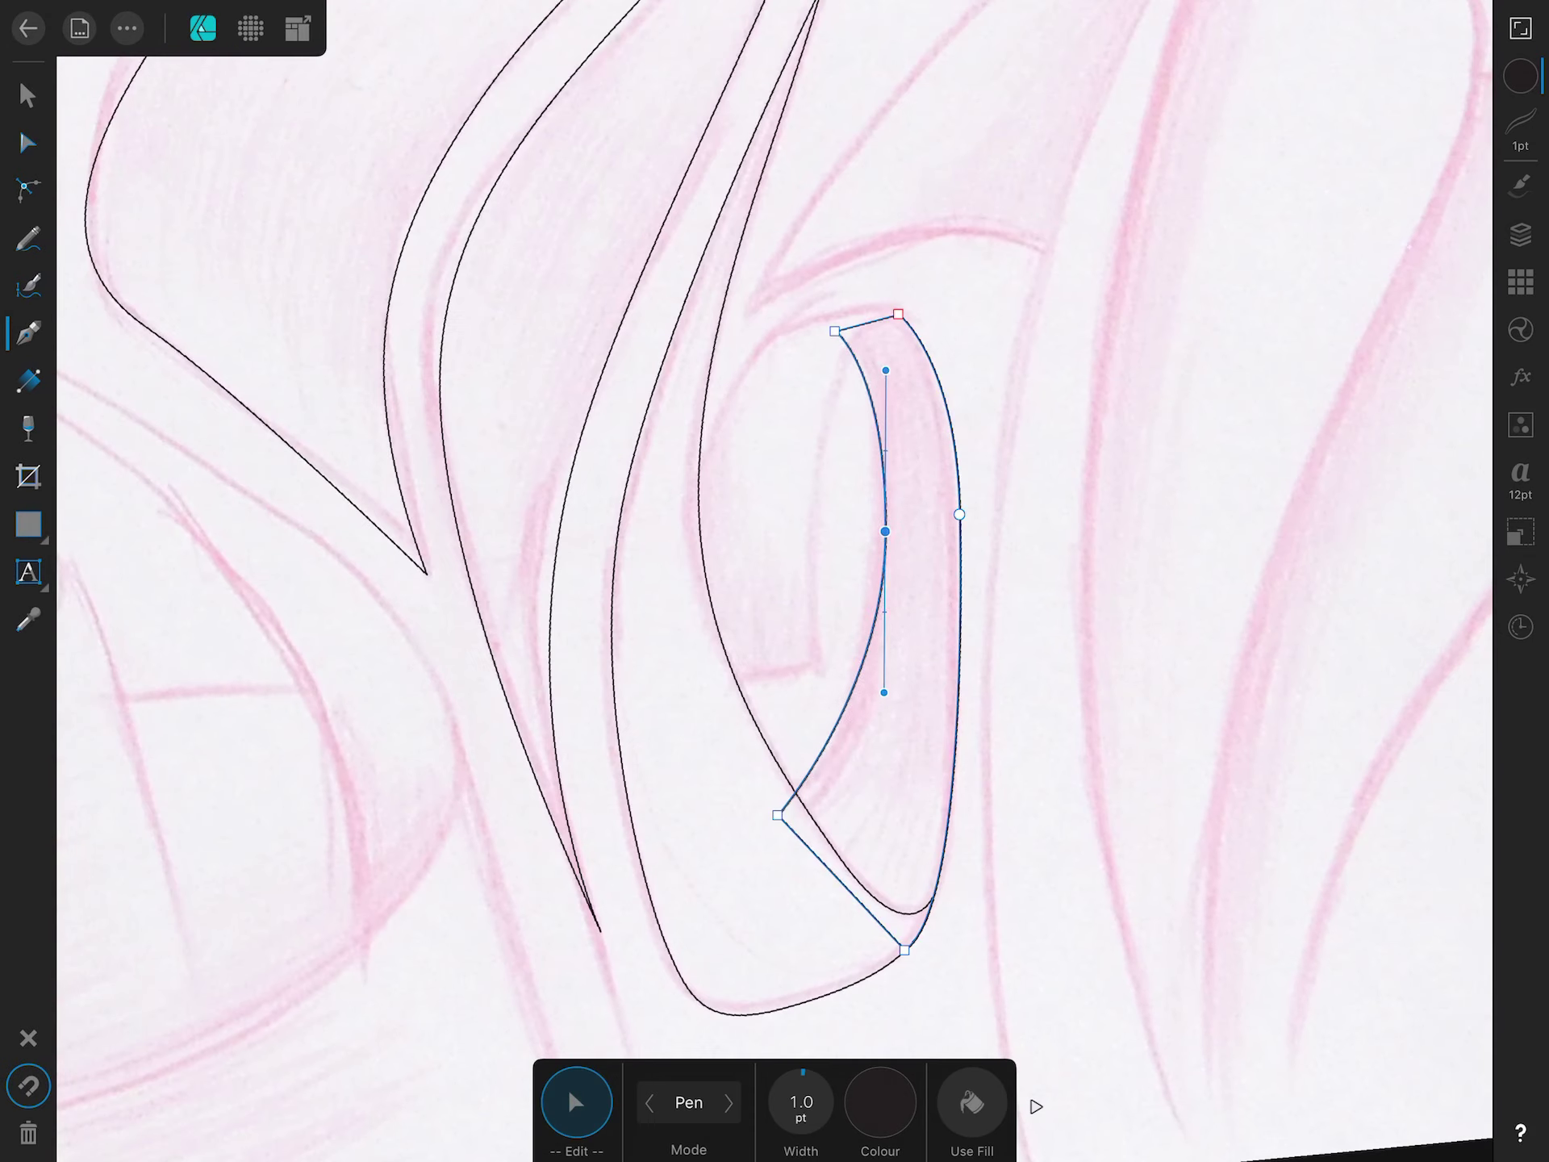
{"action": "left_click_drag", "start_coordinate": [882, 530], "coordinate": [878, 536]}
{"action": "left_click", "coordinate": [959, 514]}
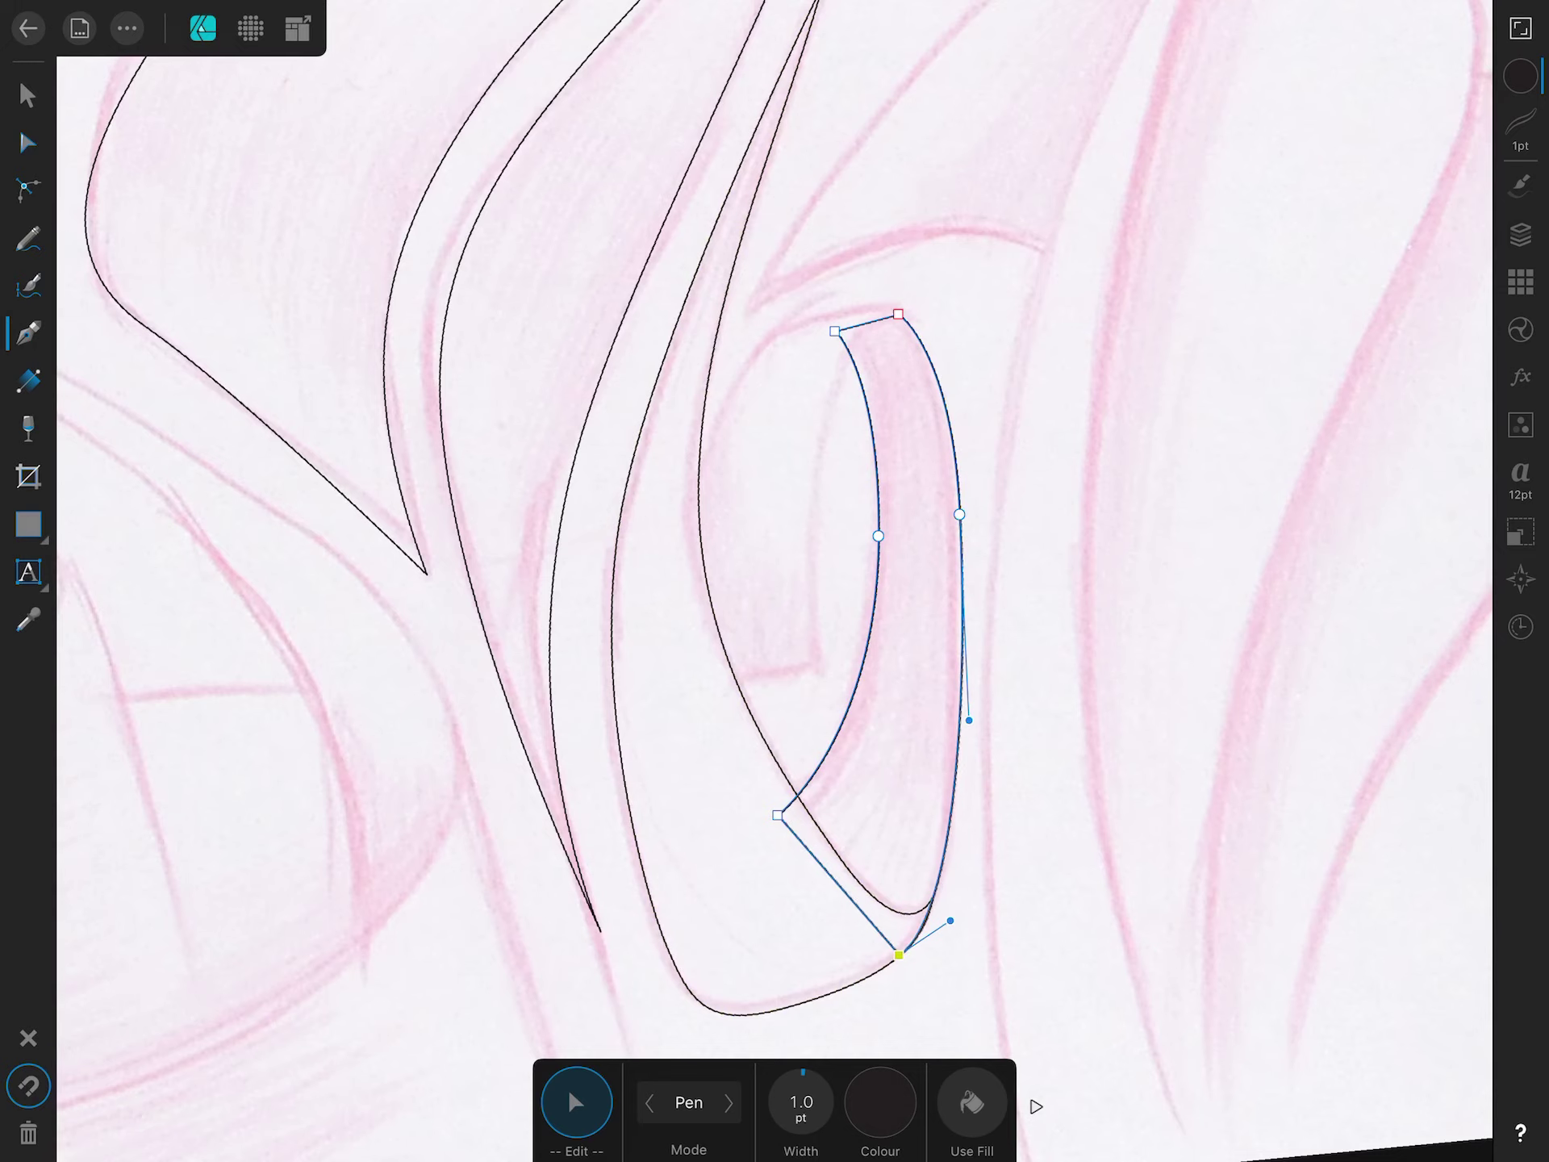
Close the inner curl outline and undo the accidentally inserted point.
{"action": "left_click", "coordinate": [820, 666]}
{"action": "left_click_drag", "start_coordinate": [909, 312], "coordinate": [967, 297]}
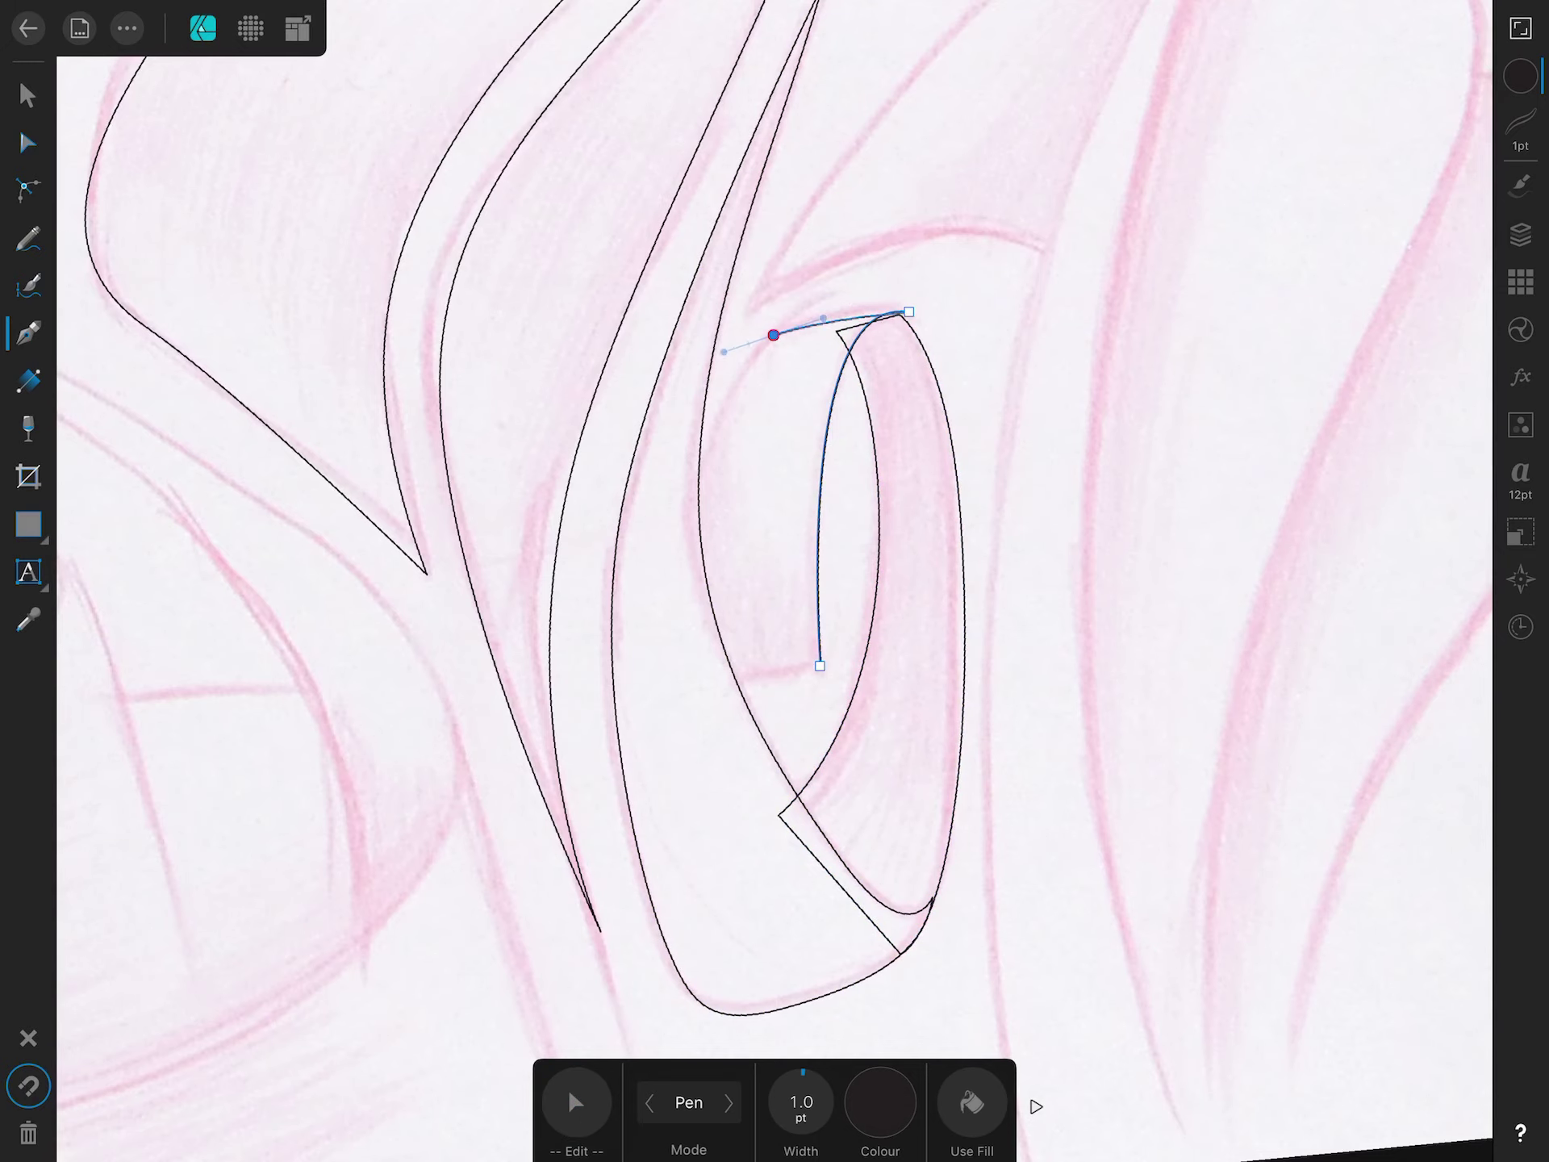
{"action": "left_click", "coordinate": [660, 716]}
{"action": "left_click", "coordinate": [820, 666]}
{"action": "scroll", "coordinate": [959, 321], "scroll_direction": "up", "scroll_amount": 5}
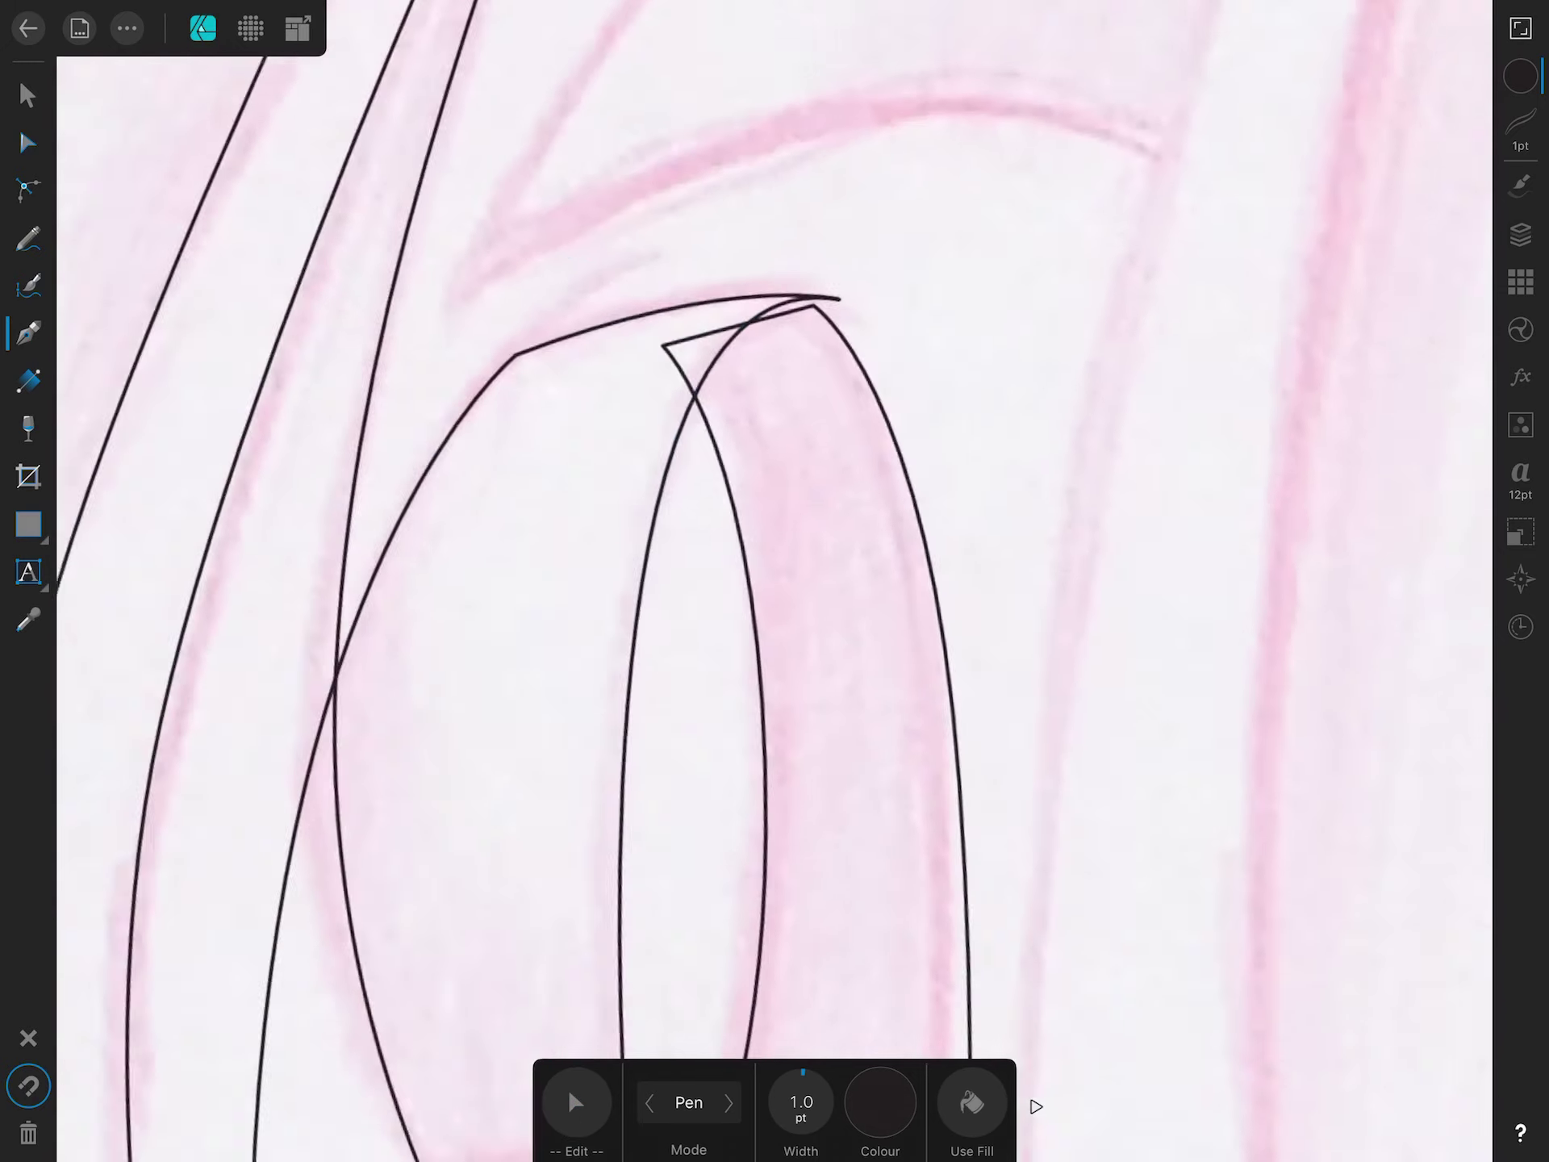
{"action": "key", "text": "ctrl+z"}
Outline the first ribbon on the lower right with a bottom corner and adjust its edge curve.
{"action": "scroll", "coordinate": [698, 452], "scroll_direction": "up", "scroll_amount": 5}
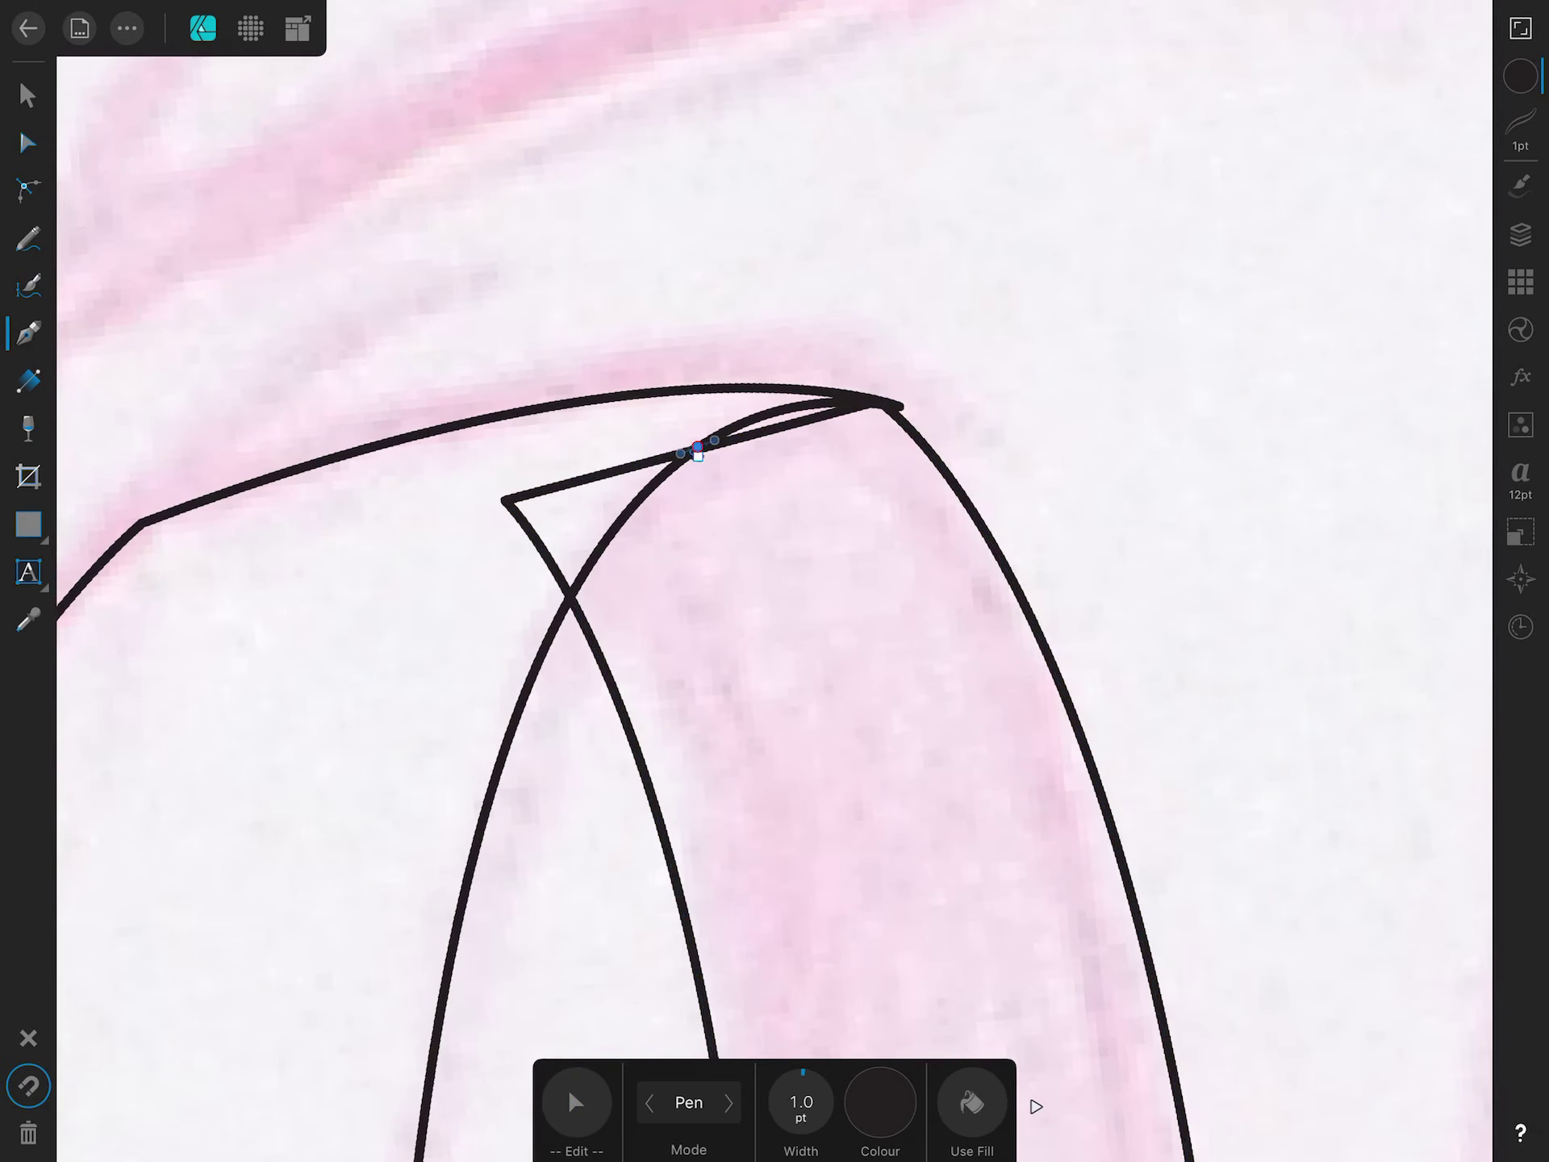
{"action": "scroll", "coordinate": [887, 452], "scroll_direction": "down", "scroll_amount": 3}
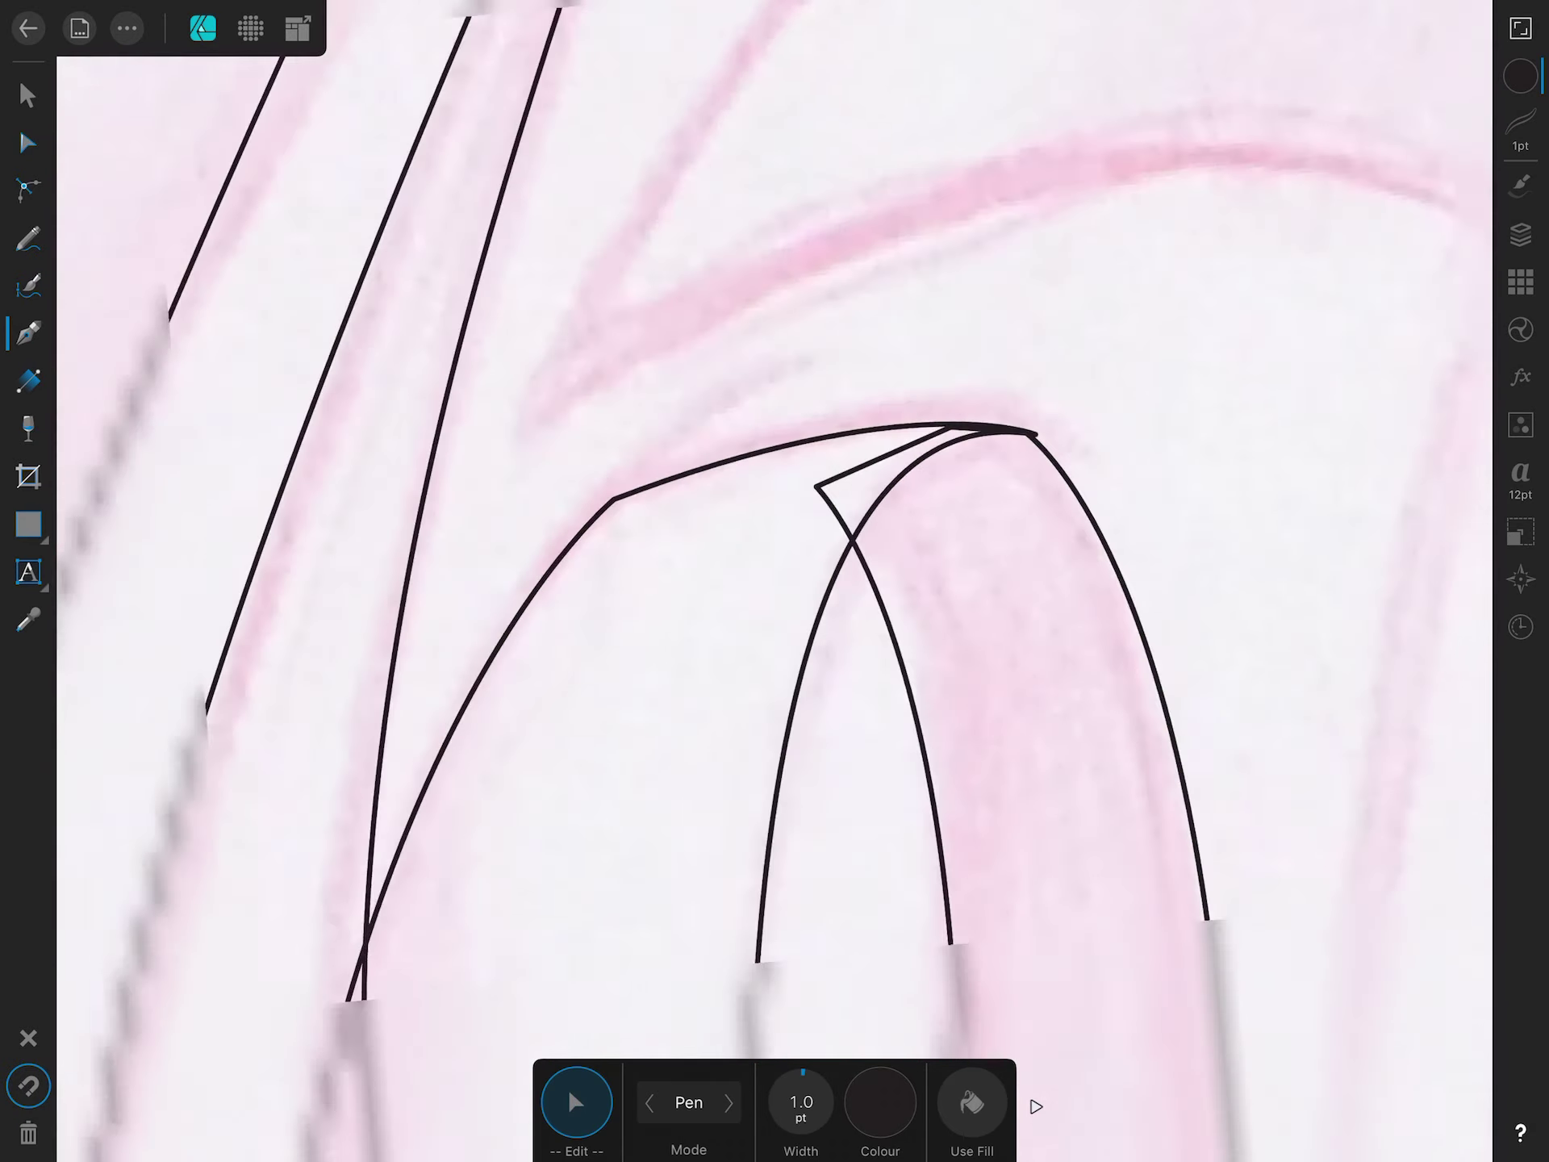
{"action": "scroll", "coordinate": [774, 565], "scroll_direction": "down", "scroll_amount": 5}
{"action": "scroll", "coordinate": [775, 565], "scroll_direction": "down", "scroll_amount": 3}
{"action": "scroll", "coordinate": [775, 565], "scroll_direction": "down", "scroll_amount": 1}
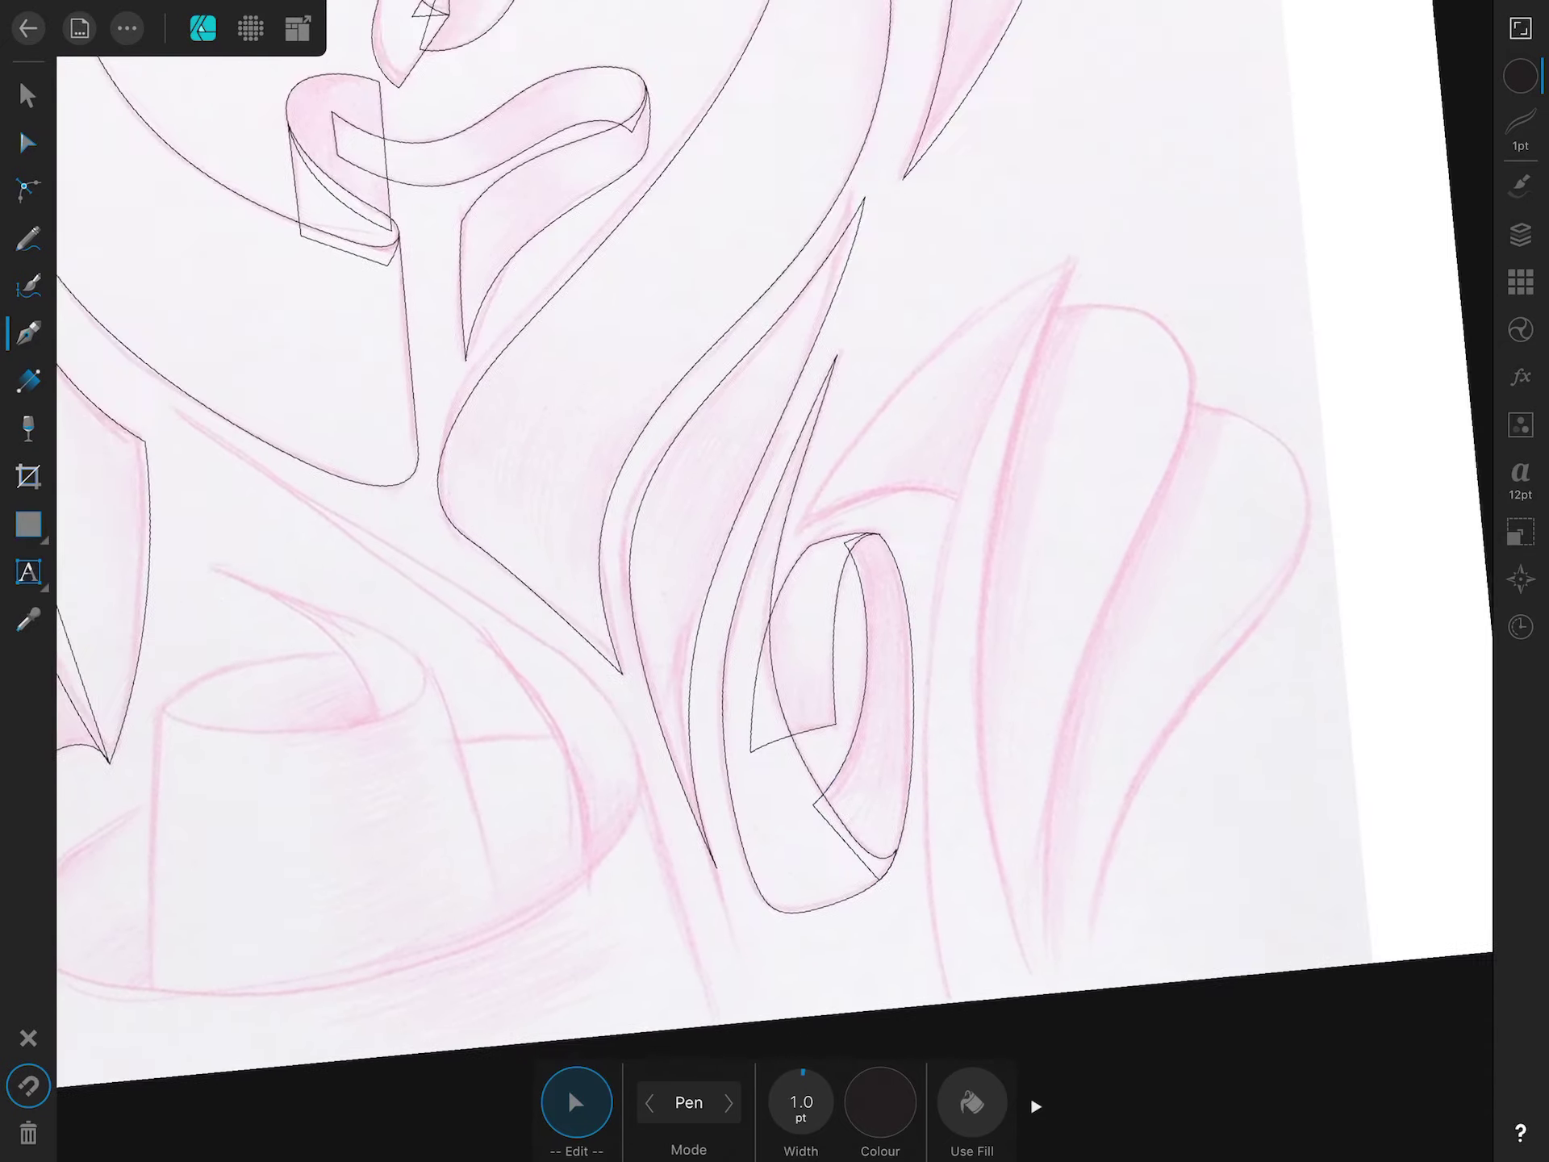
{"action": "scroll", "coordinate": [775, 564], "scroll_direction": "down", "scroll_amount": 2}
{"action": "scroll", "coordinate": [774, 565], "scroll_direction": "up", "scroll_amount": 2}
{"action": "scroll", "coordinate": [775, 565], "scroll_direction": "down", "scroll_amount": 3}
{"action": "scroll", "coordinate": [775, 564], "scroll_direction": "up", "scroll_amount": 3}
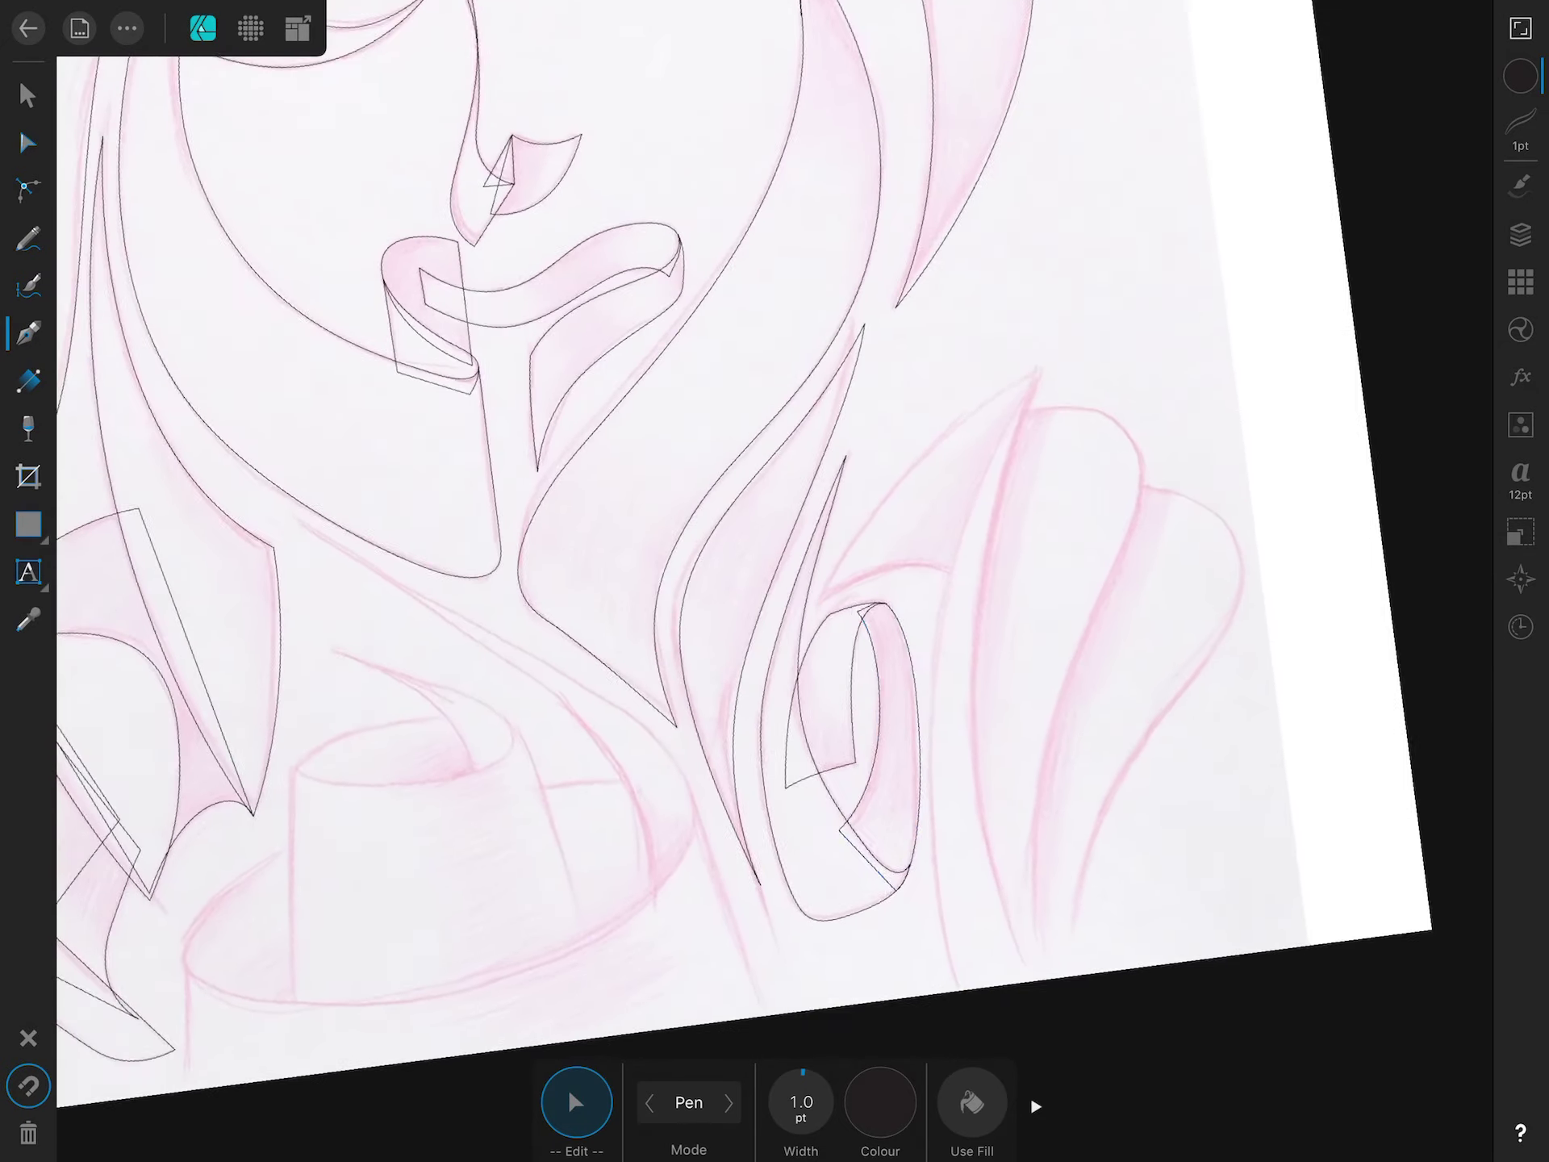
{"action": "scroll", "coordinate": [774, 565], "scroll_direction": "up", "scroll_amount": 5}
{"action": "scroll", "coordinate": [774, 565], "scroll_direction": "down", "scroll_amount": 2}
{"action": "left_click", "coordinate": [934, 150]}
{"action": "left_click_drag", "start_coordinate": [792, 634], "coordinate": [797, 885]}
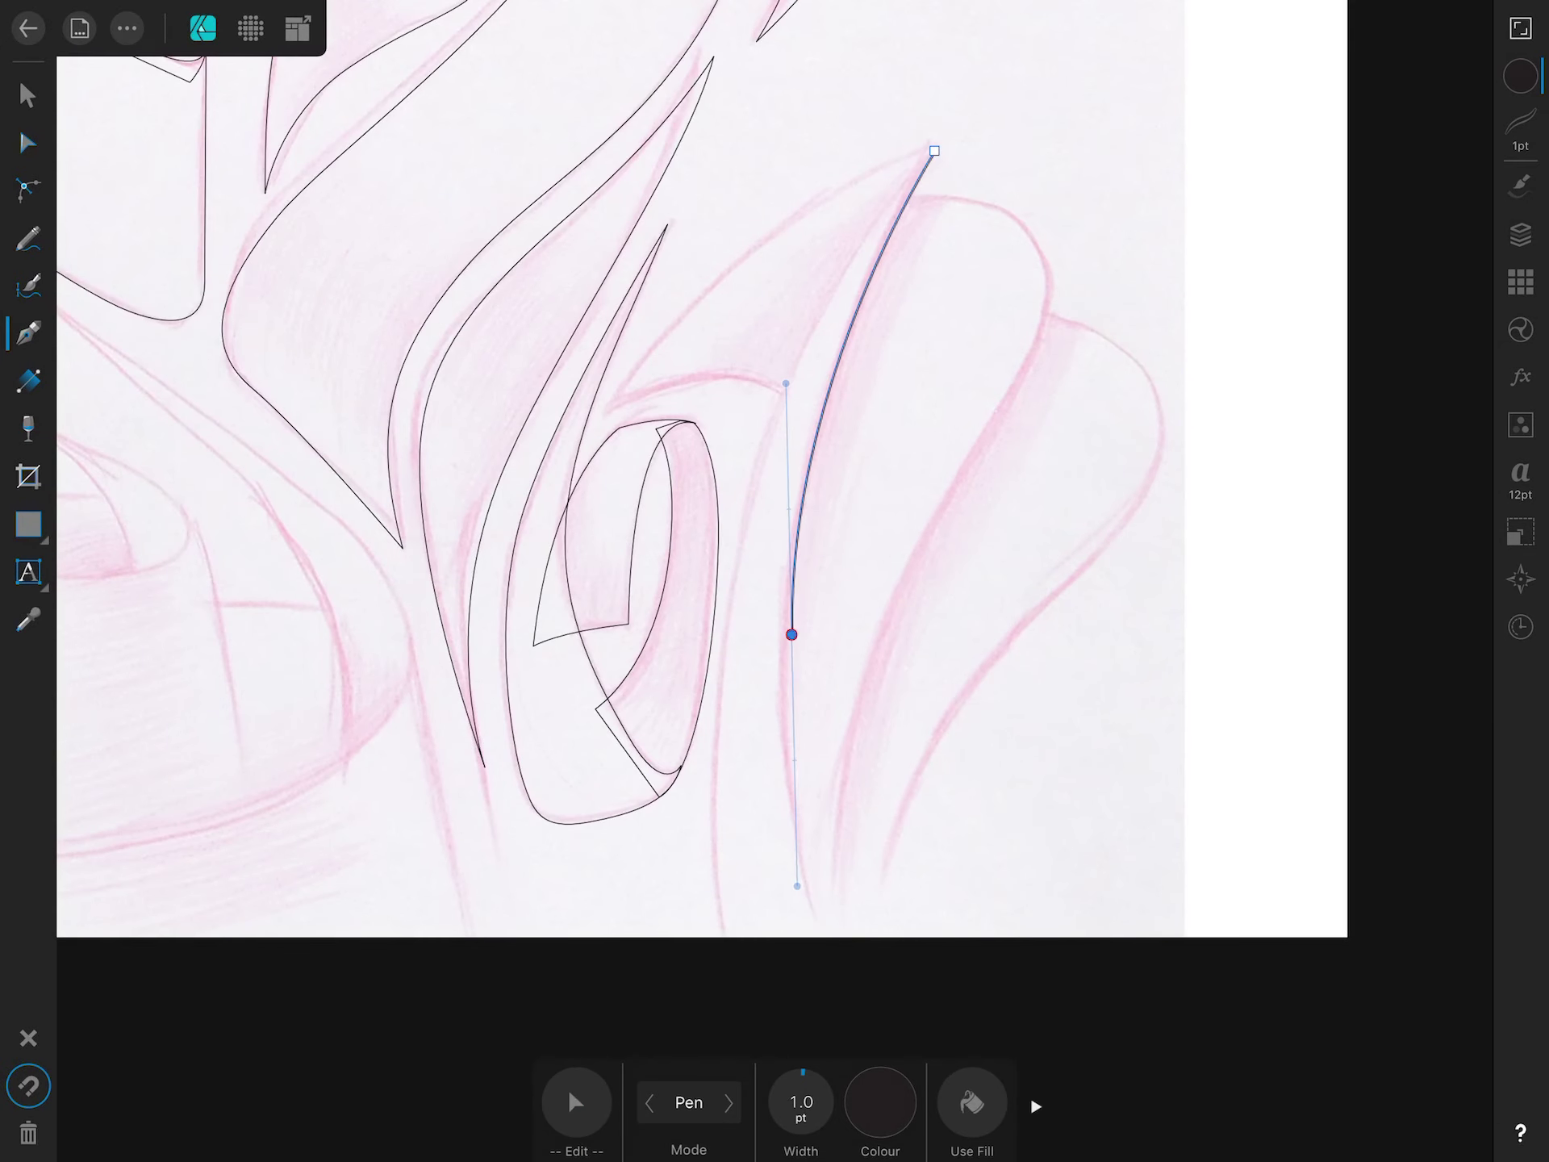
{"action": "left_click", "coordinate": [839, 941]}
{"action": "left_click", "coordinate": [727, 951]}
{"action": "left_click_drag", "start_coordinate": [934, 150], "coordinate": [643, 477]}
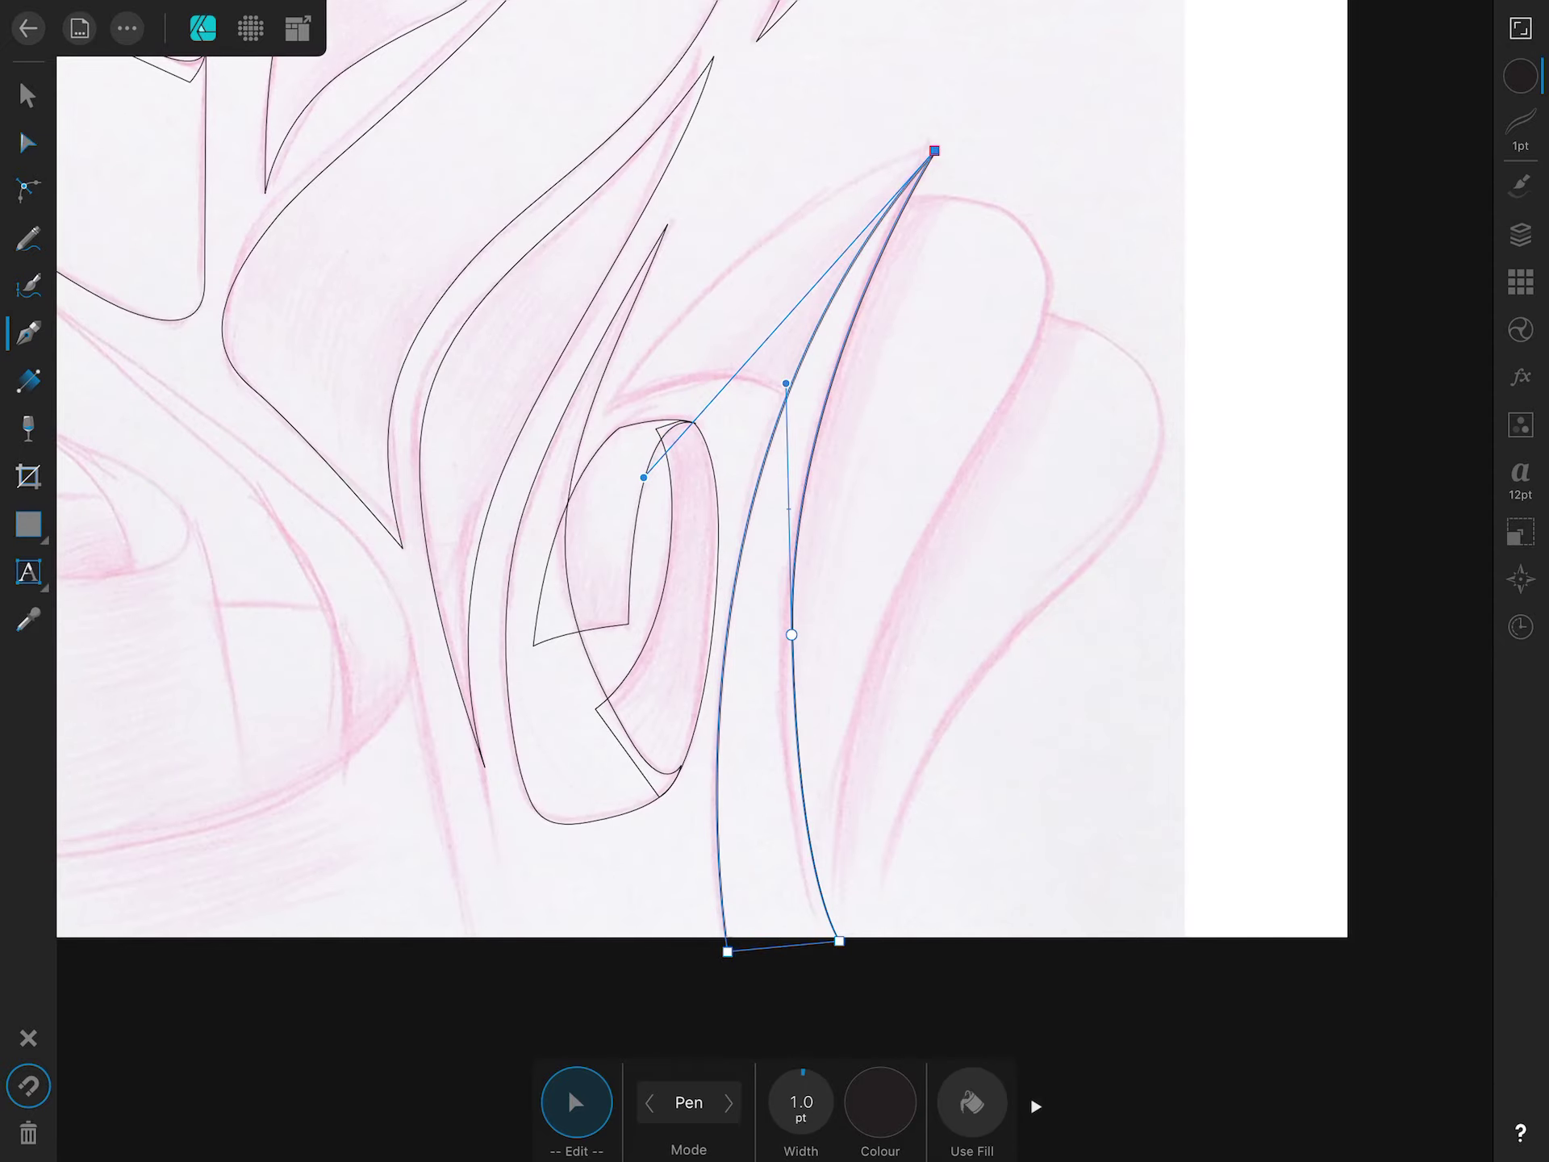
Outline the tall pointed ribbon, nudging its tip and adding a bottom corner.
{"action": "left_click", "coordinate": [620, 402]}
{"action": "left_click_drag", "start_coordinate": [942, 150], "coordinate": [1152, 81]}
{"action": "left_click", "coordinate": [621, 402]}
{"action": "scroll", "coordinate": [942, 150], "scroll_direction": "up", "scroll_amount": 10}
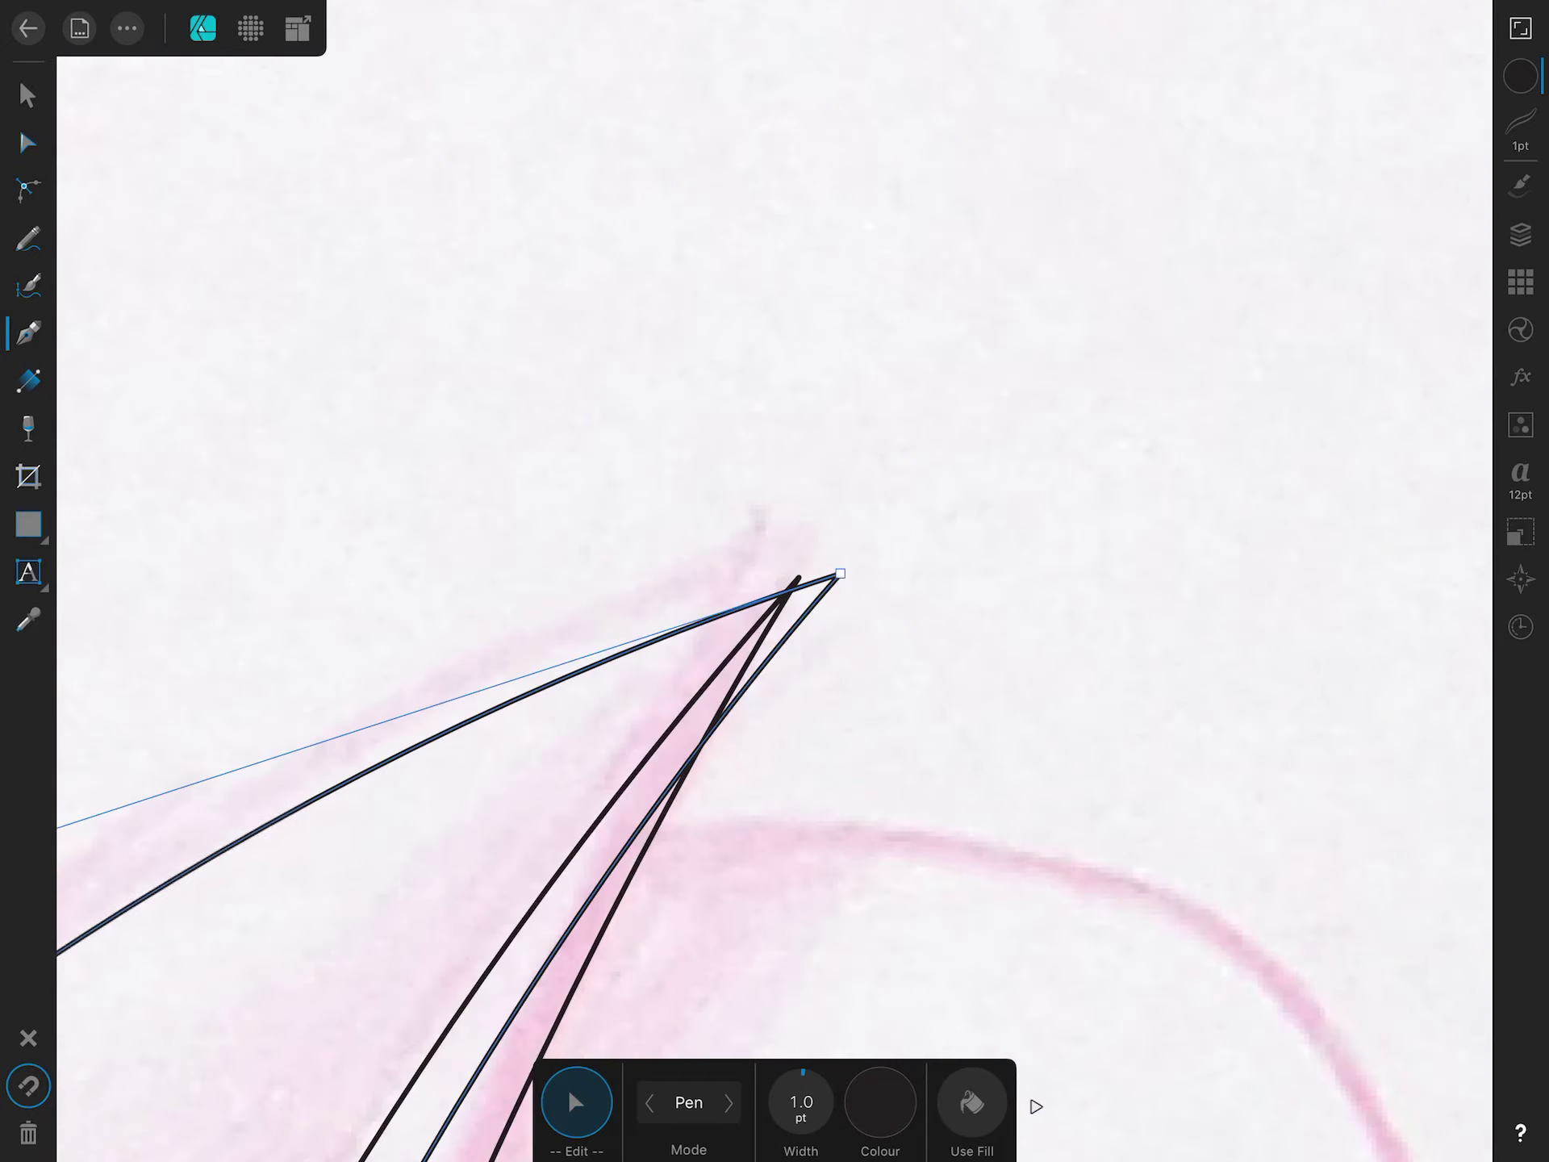
{"action": "left_click_drag", "start_coordinate": [831, 576], "coordinate": [801, 579]}
{"action": "scroll", "coordinate": [798, 579], "scroll_direction": "down", "scroll_amount": 10}
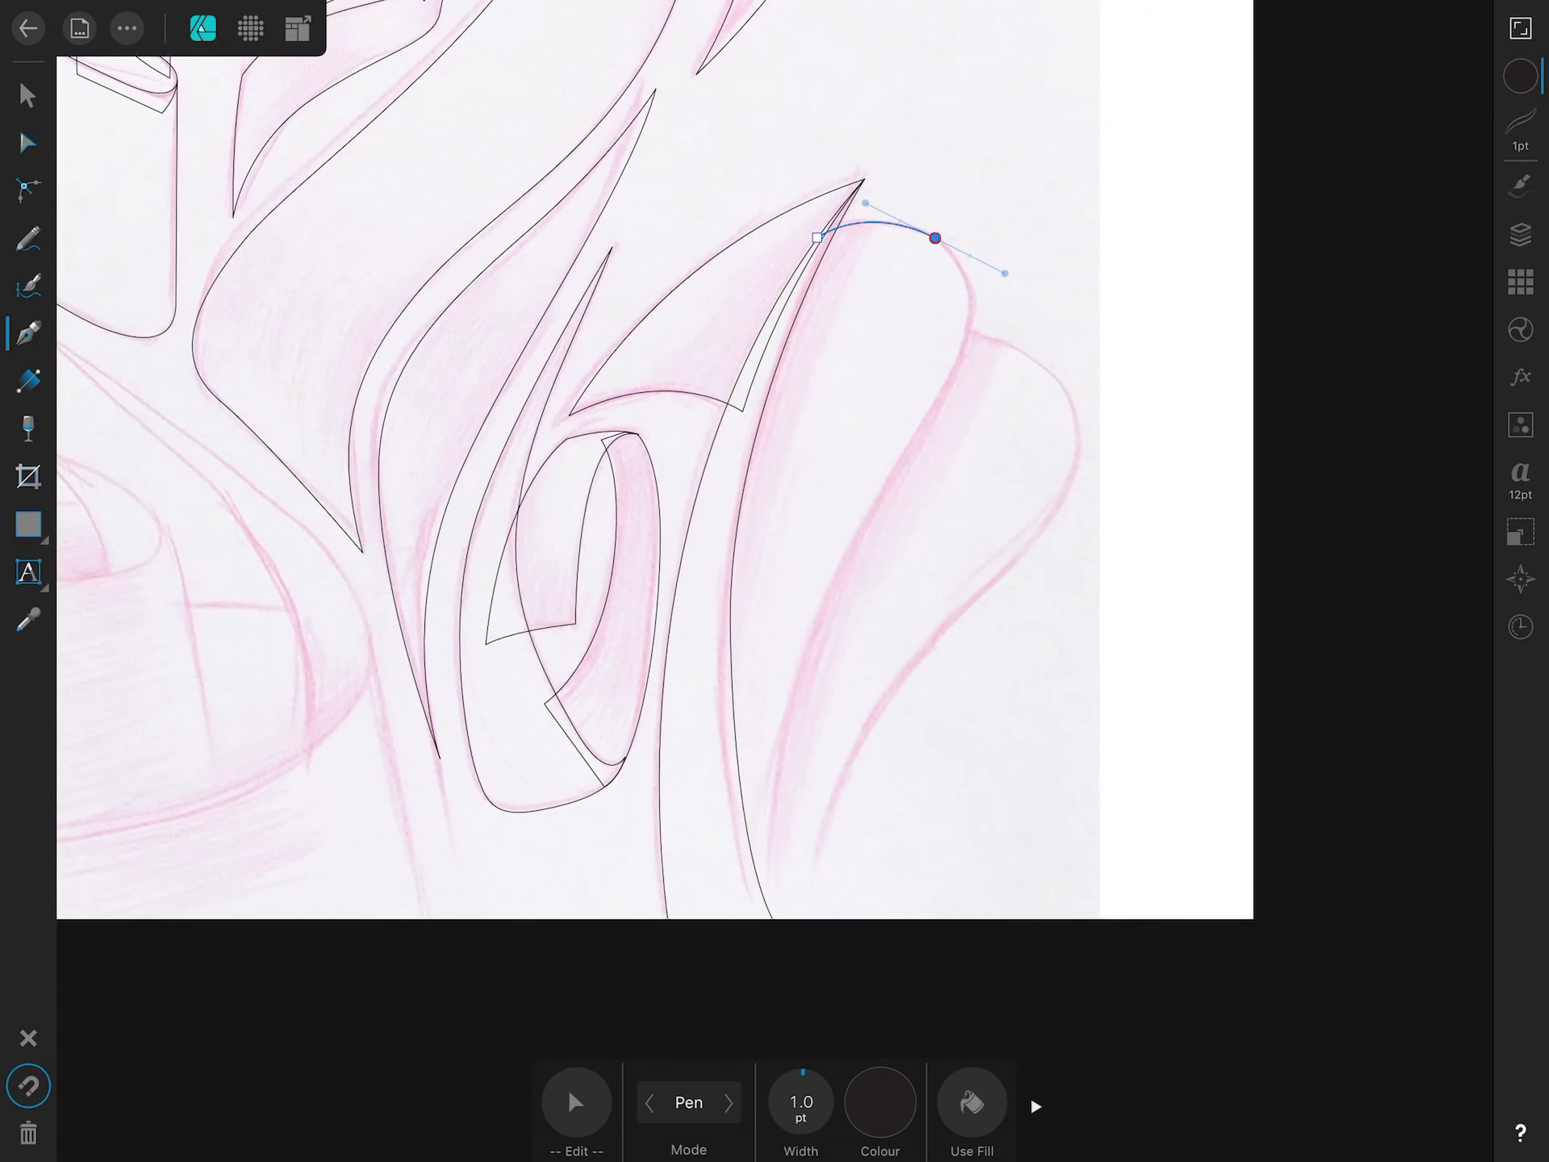
{"action": "left_click_drag", "start_coordinate": [789, 927], "coordinate": [815, 1003]}
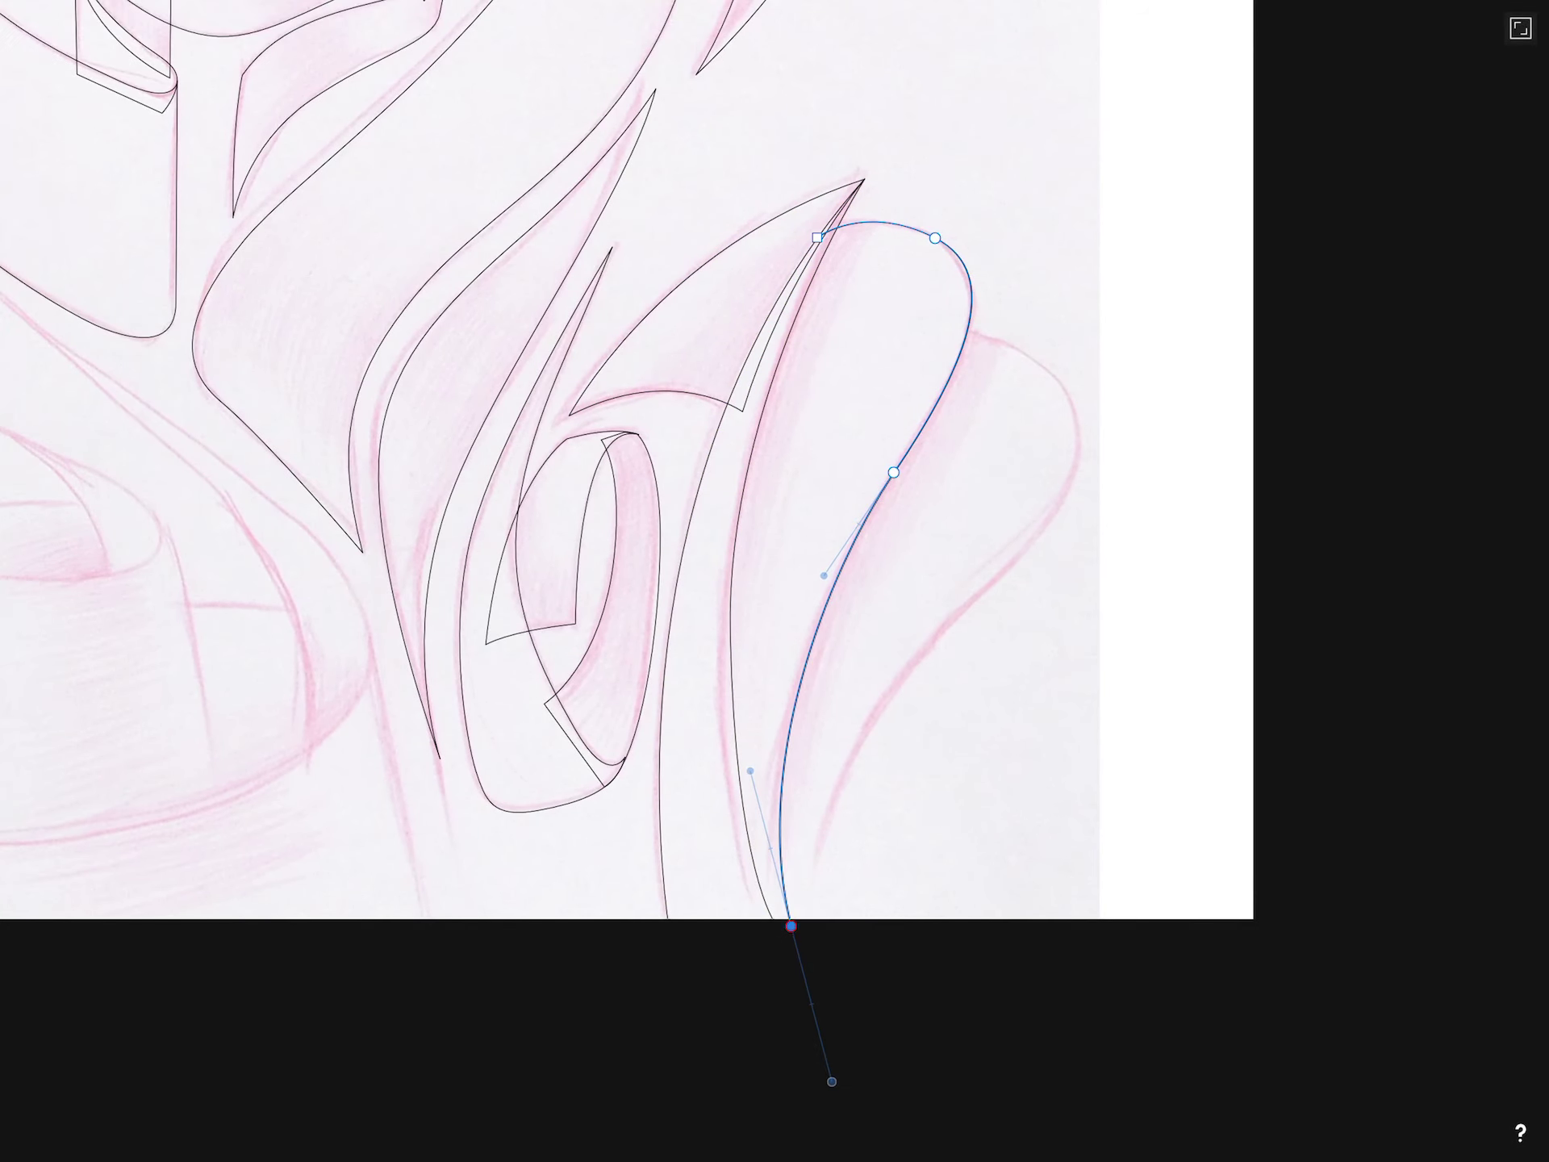
{"action": "left_click", "coordinate": [740, 927]}
{"action": "left_click", "coordinate": [818, 237]}
Outline the outermost ribbon on the right as a closed path with a bottom corner.
{"action": "left_click", "coordinate": [926, 334]}
{"action": "left_click_drag", "start_coordinate": [1055, 375], "coordinate": [1113, 433]}
{"action": "left_click_drag", "start_coordinate": [971, 603], "coordinate": [944, 633]}
{"action": "left_click_drag", "start_coordinate": [816, 920], "coordinate": [834, 1016]}
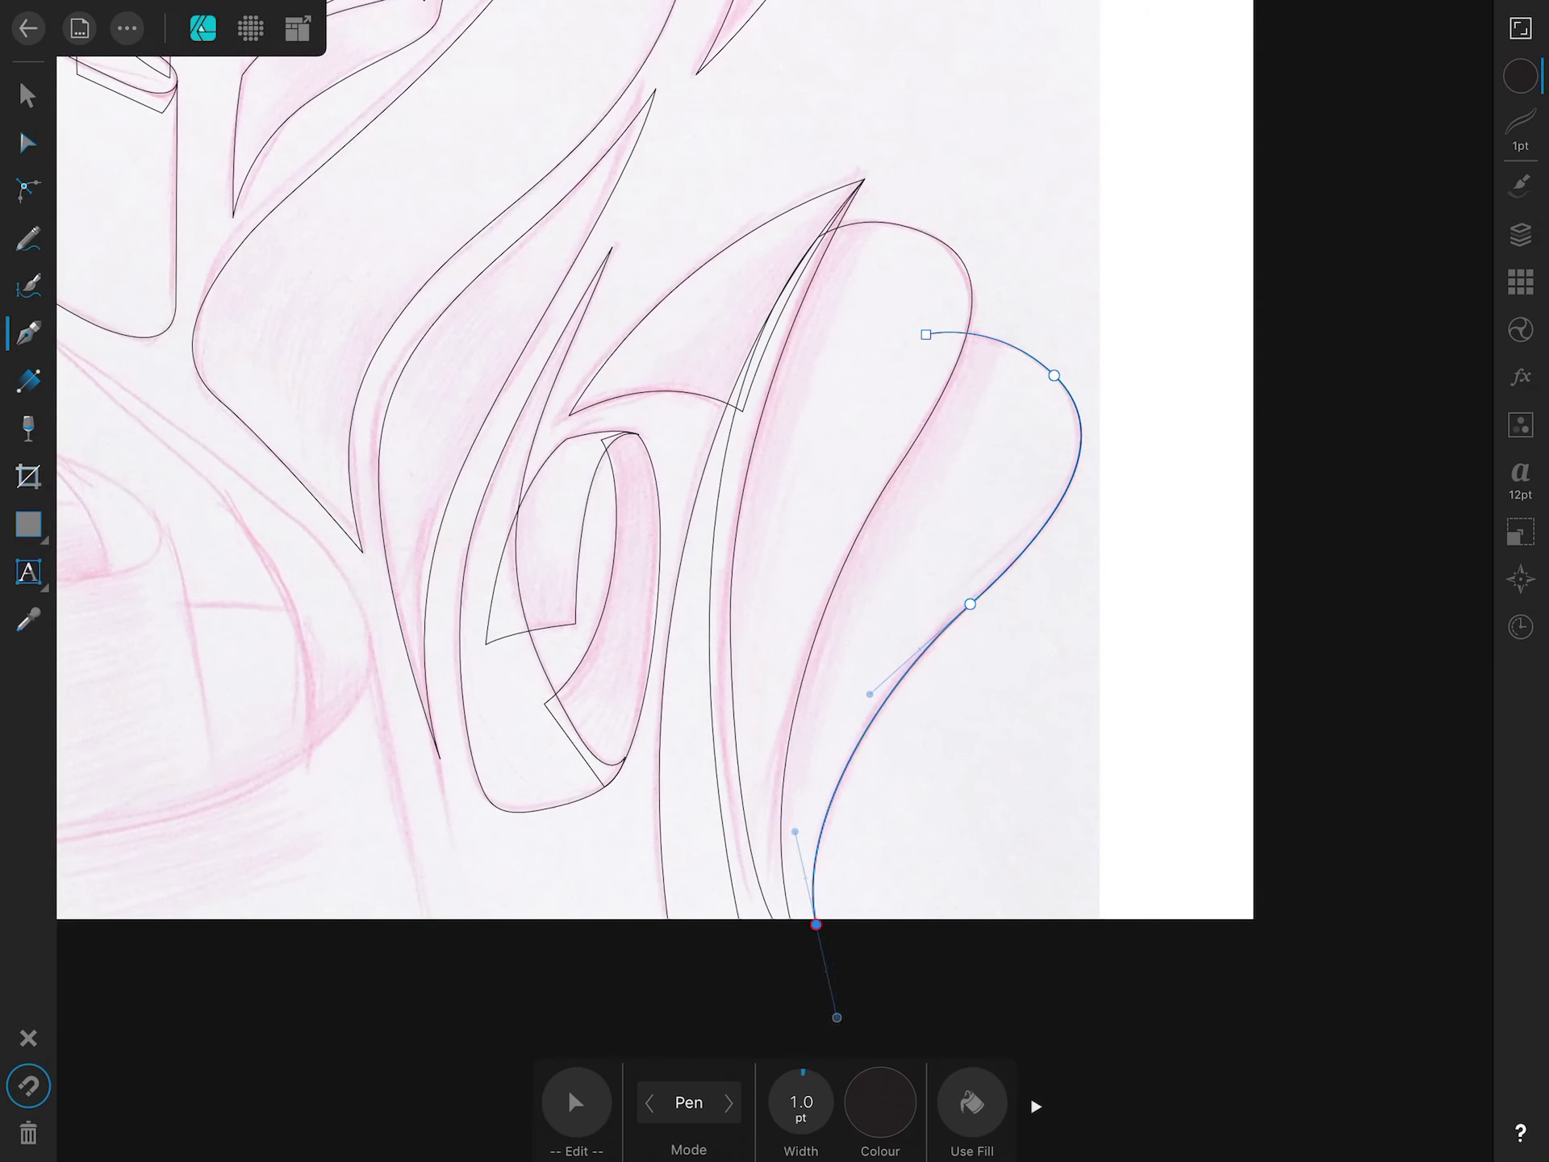
{"action": "left_click", "coordinate": [768, 937]}
{"action": "left_click", "coordinate": [926, 334]}
{"action": "scroll", "coordinate": [774, 484], "scroll_direction": "down", "scroll_amount": 5}
Trace the long curve beside the cup and pin its lower end onto the sketch.
{"action": "scroll", "coordinate": [726, 766], "scroll_direction": "up", "scroll_amount": 5}
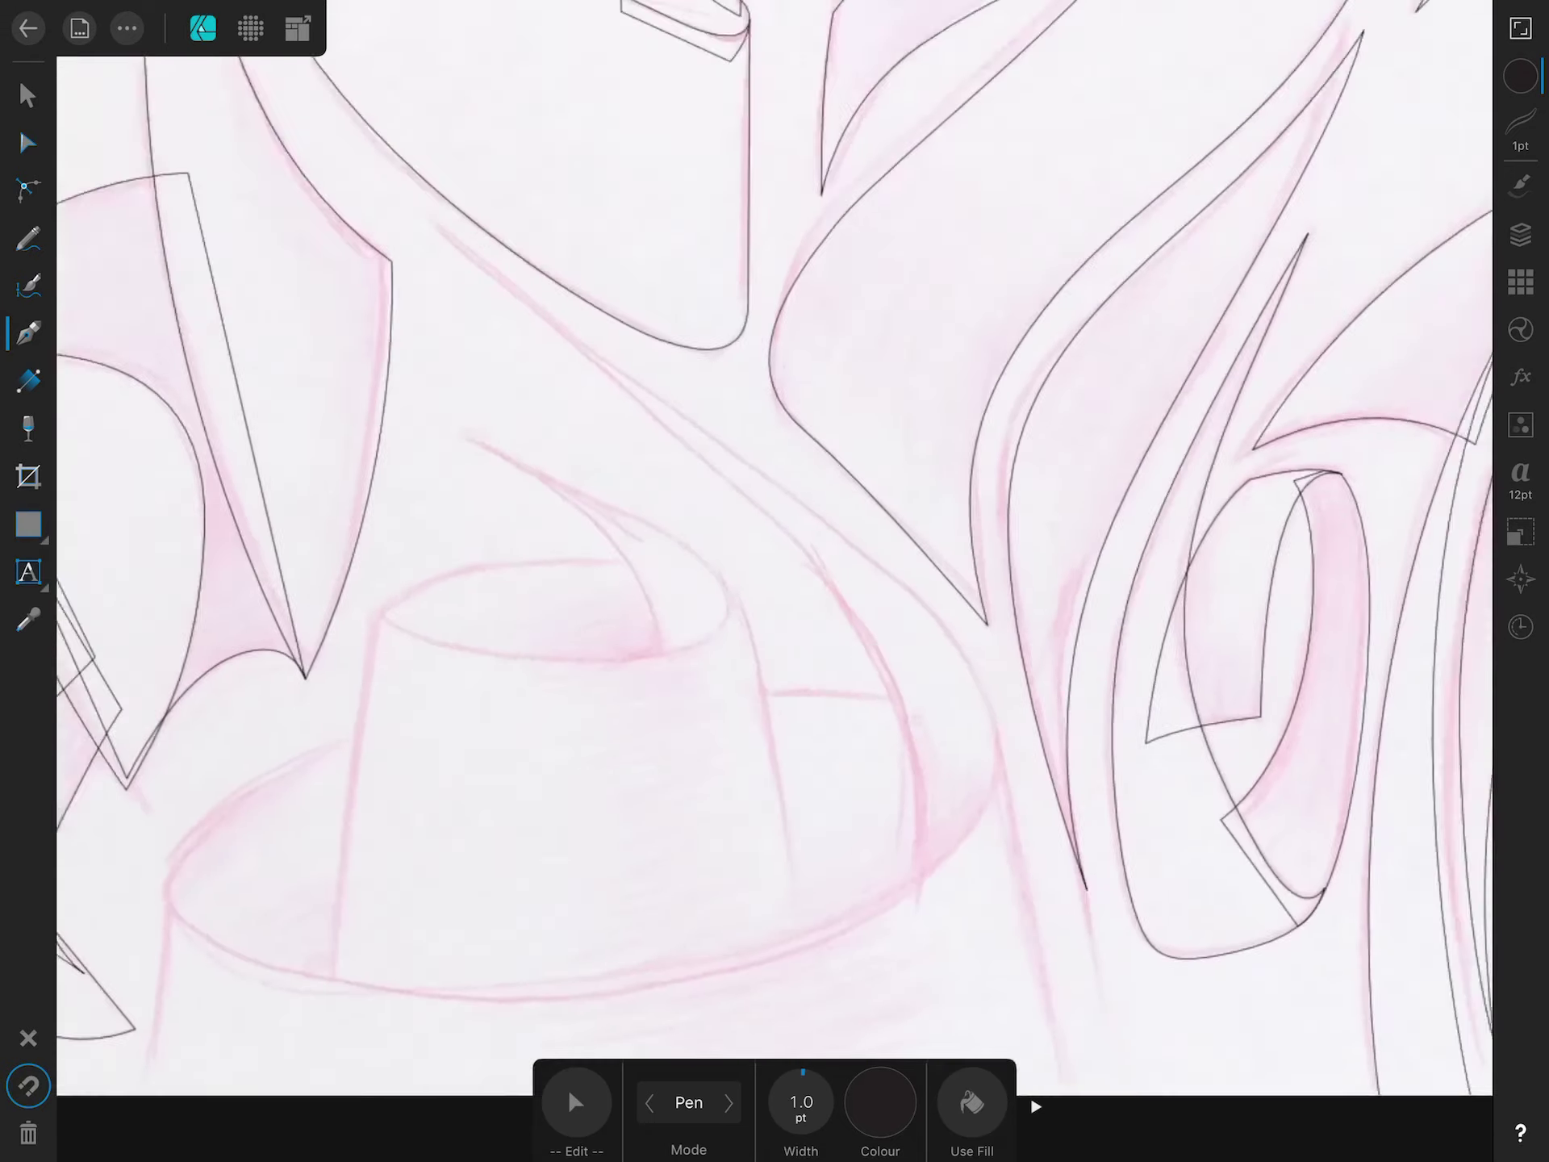
{"action": "left_click", "coordinate": [565, 165]}
{"action": "left_click_drag", "start_coordinate": [874, 381], "coordinate": [953, 436]}
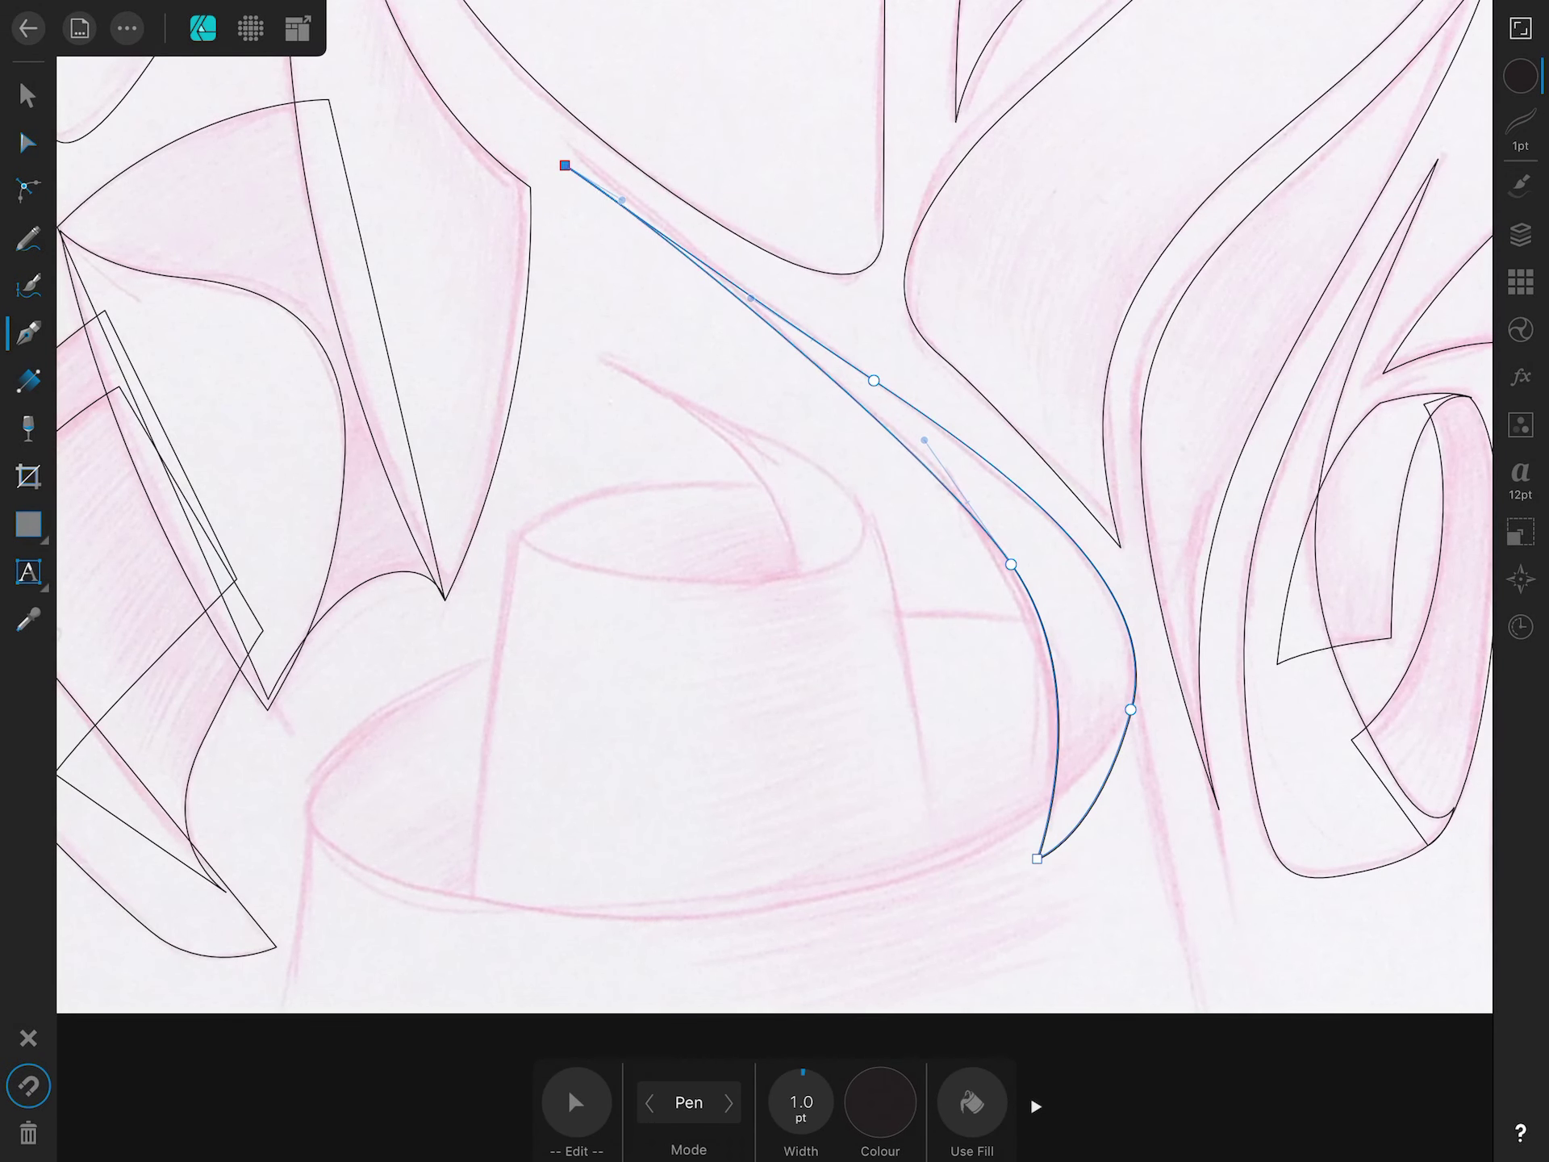
{"action": "left_click", "coordinate": [575, 1103]}
{"action": "left_click_drag", "start_coordinate": [1012, 564], "coordinate": [988, 539]}
{"action": "scroll", "coordinate": [774, 507], "scroll_direction": "down", "scroll_amount": 3}
Outline the cup's wide base ellipse as a closed curved path.
{"action": "left_click", "coordinate": [1071, 492]}
{"action": "left_click_drag", "start_coordinate": [620, 497], "coordinate": [391, 542]}
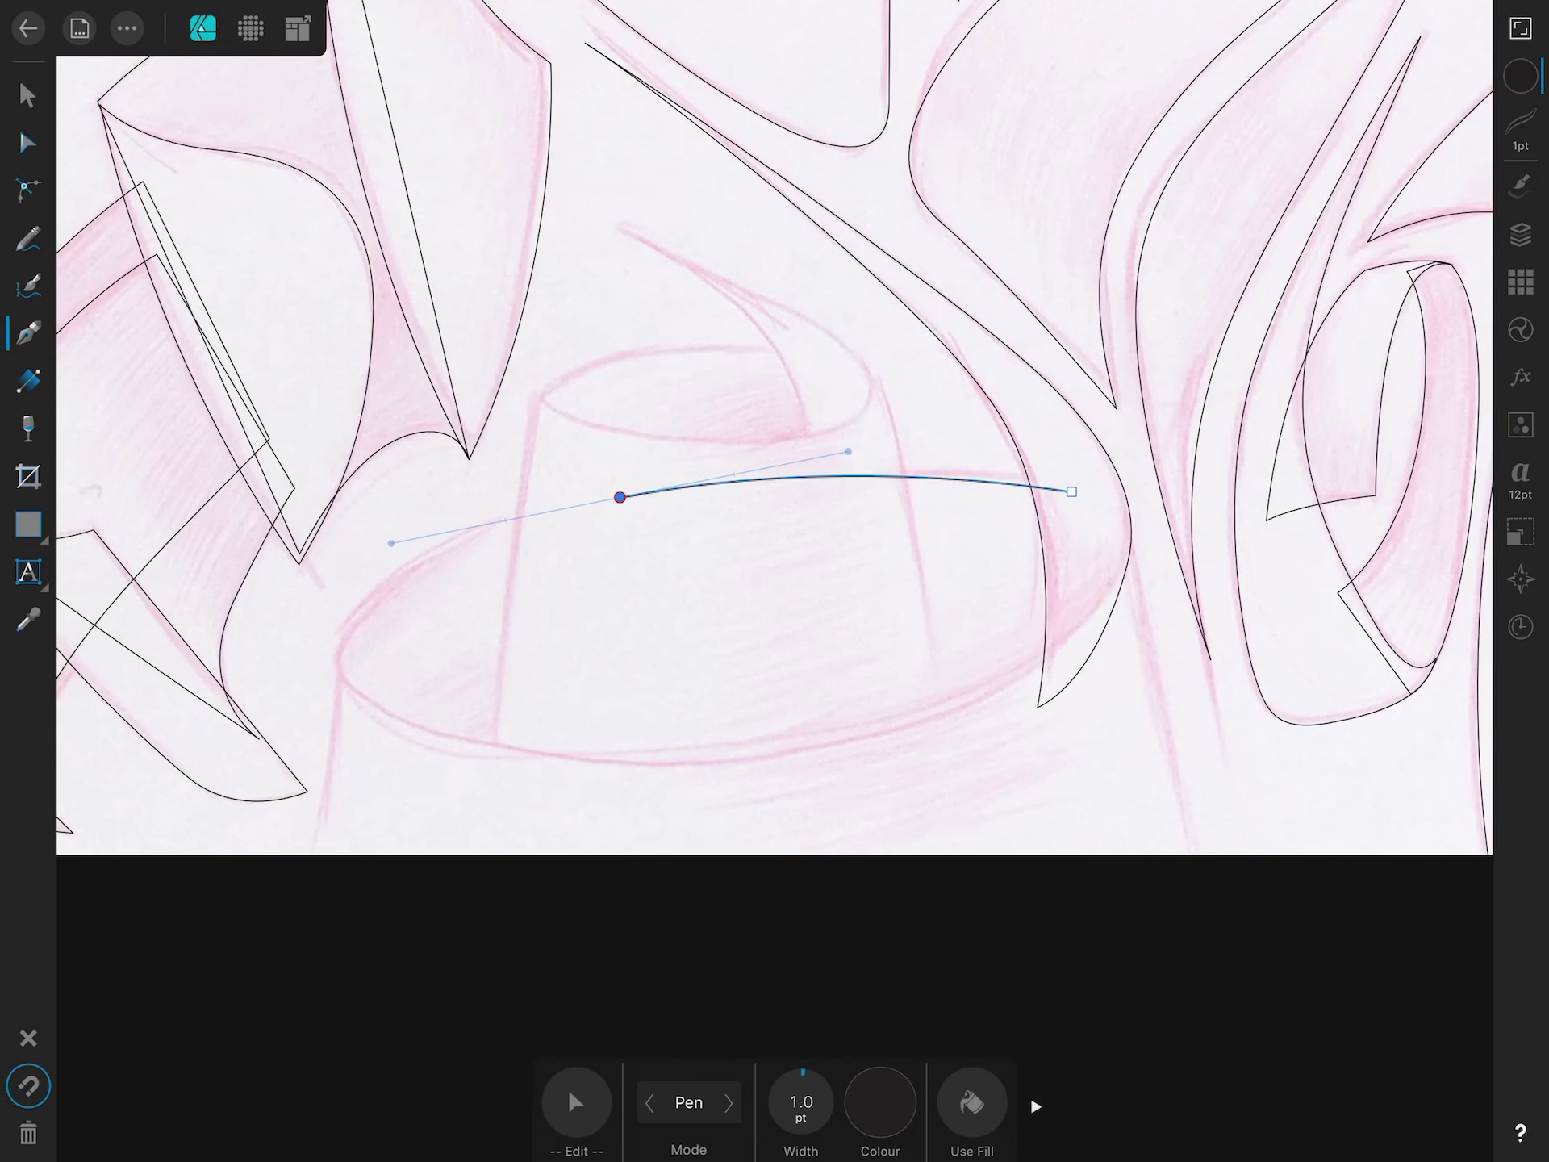
{"action": "left_click_drag", "start_coordinate": [1073, 702], "coordinate": [1117, 675]}
{"action": "left_click", "coordinate": [1071, 492]}
{"action": "left_click", "coordinate": [338, 661]}
{"action": "left_click", "coordinate": [307, 862]}
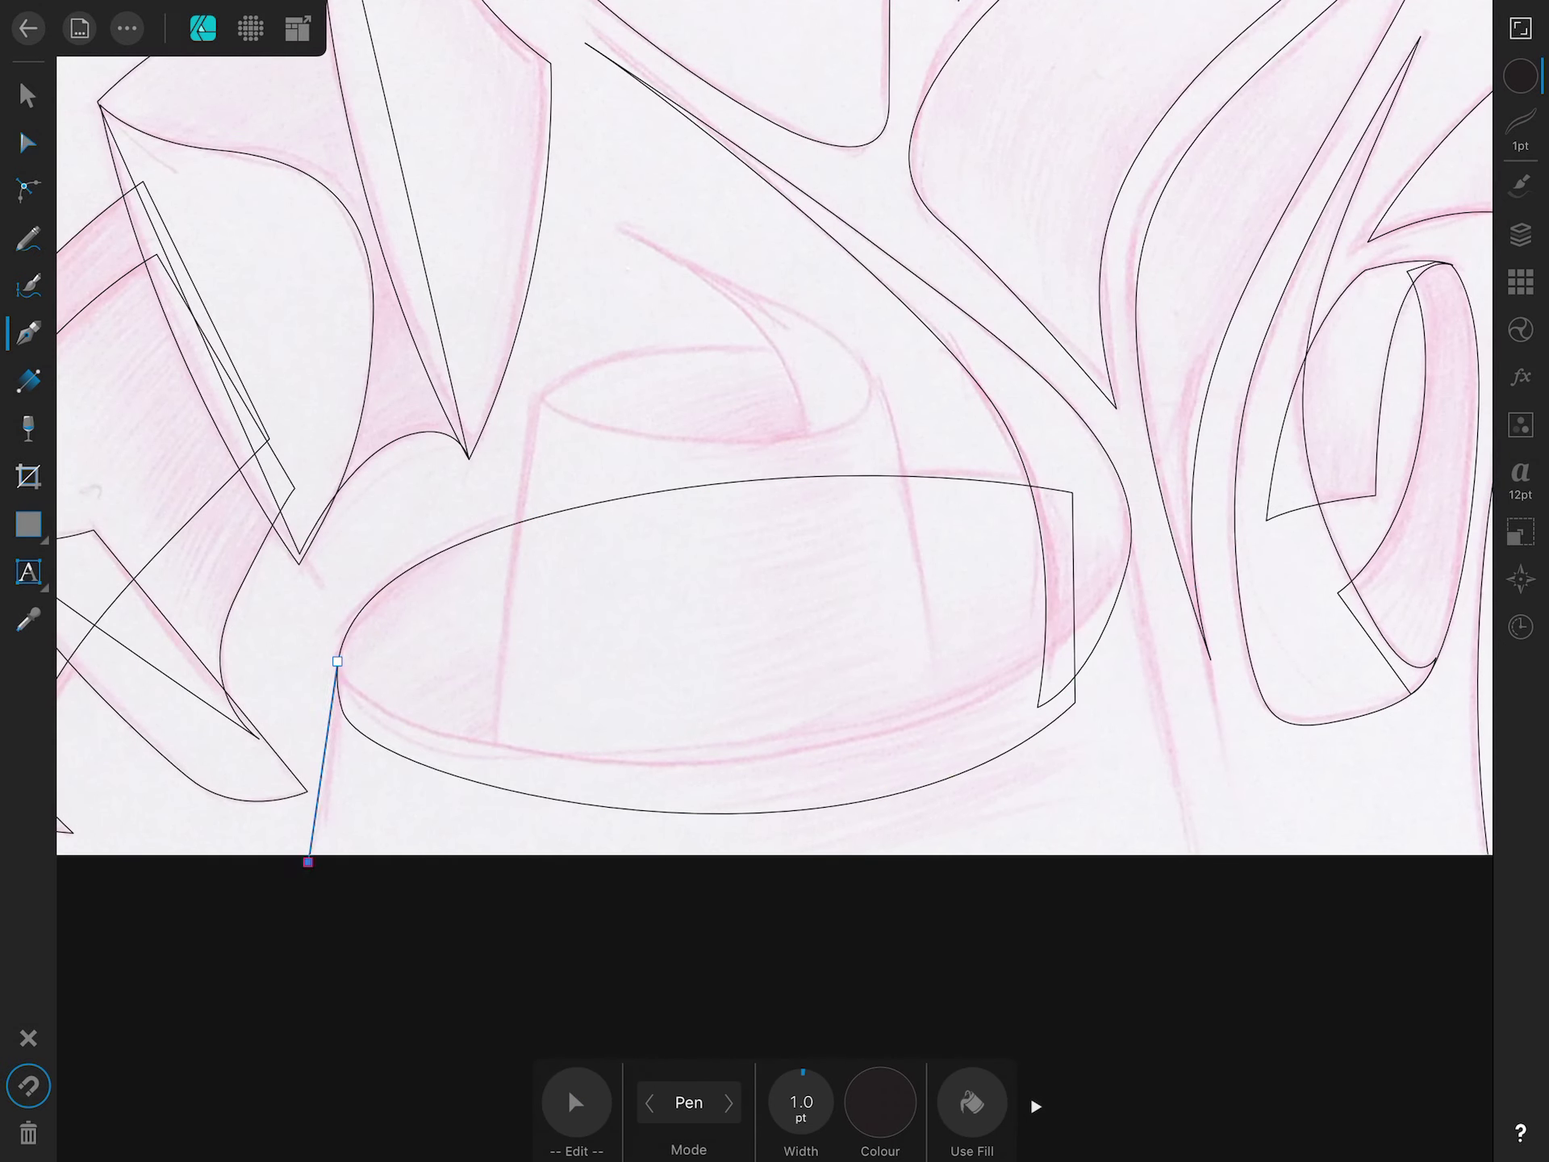
{"action": "left_click", "coordinate": [1196, 862]}
{"action": "left_click_drag", "start_coordinate": [741, 745], "coordinate": [1013, 717]}
{"action": "left_click", "coordinate": [338, 661]}
Outline the cup's tapered body with four corner points.
{"action": "left_click", "coordinate": [873, 379]}
{"action": "left_click", "coordinate": [941, 728]}
{"action": "left_click", "coordinate": [490, 776]}
{"action": "left_click", "coordinate": [541, 397]}
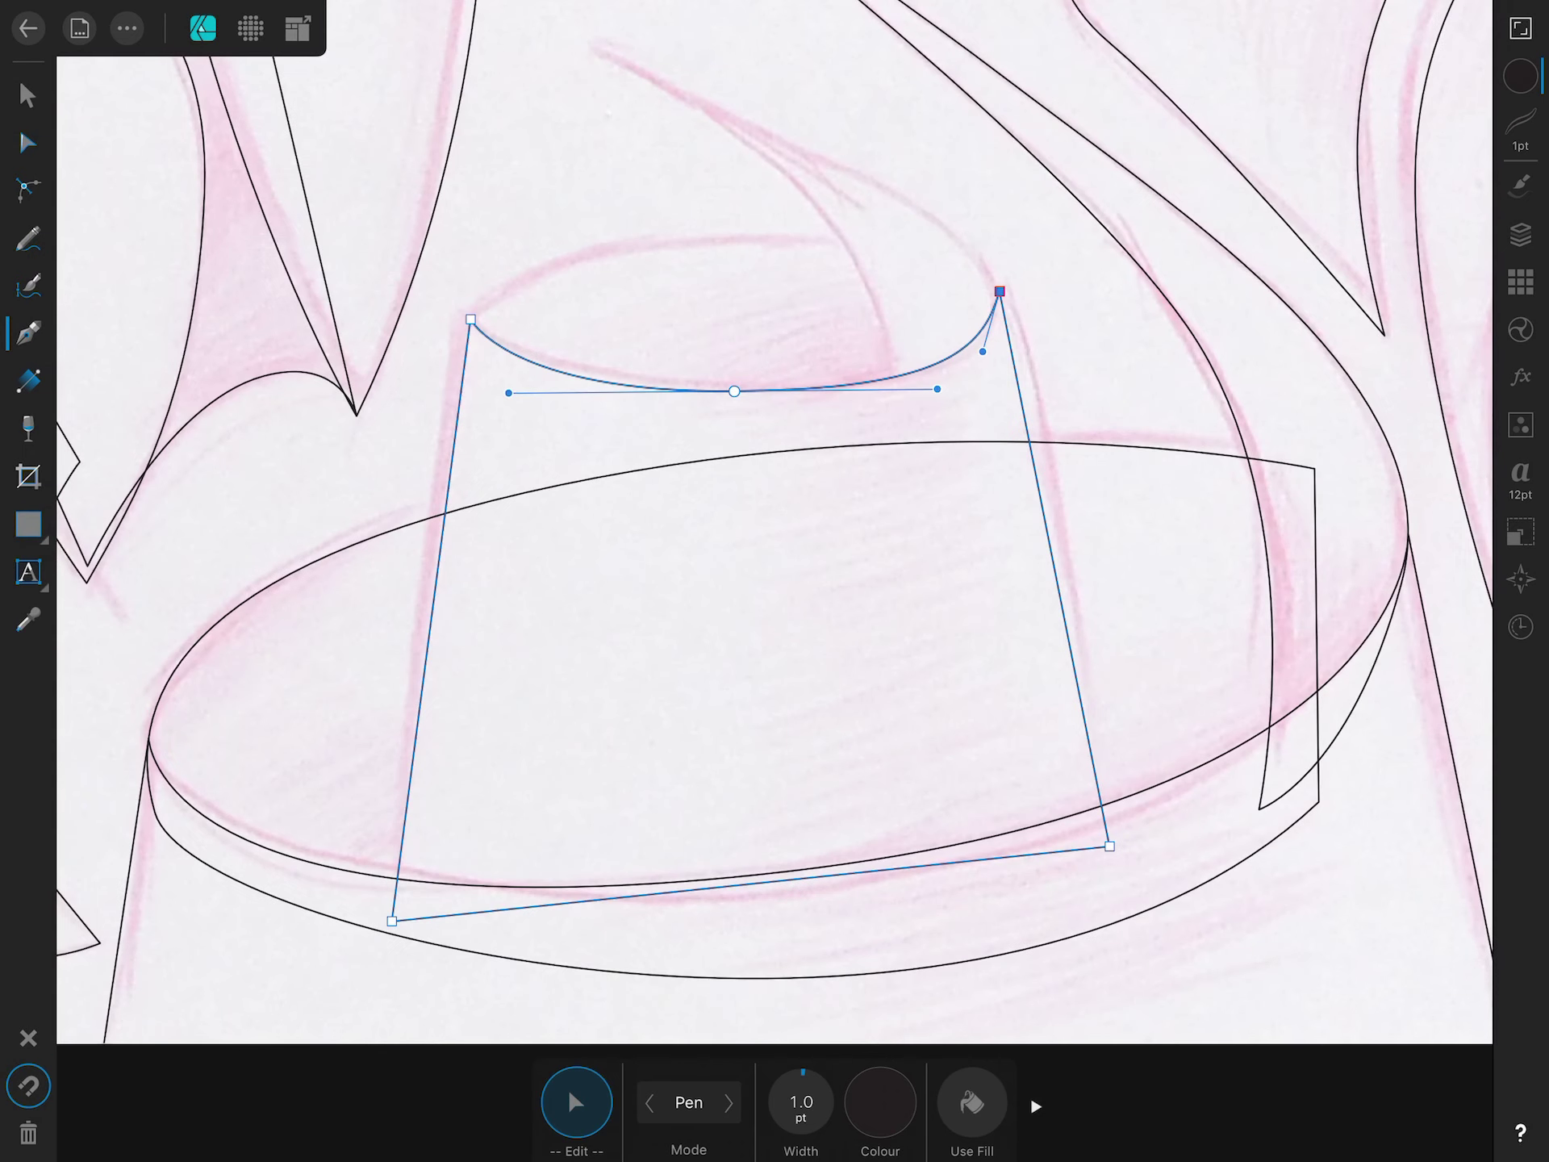
Trace the curl above the cup and the cup's top rim with smooth curves.
{"action": "left_click", "coordinate": [616, 279]}
{"action": "left_click_drag", "start_coordinate": [972, 518], "coordinate": [964, 632]}
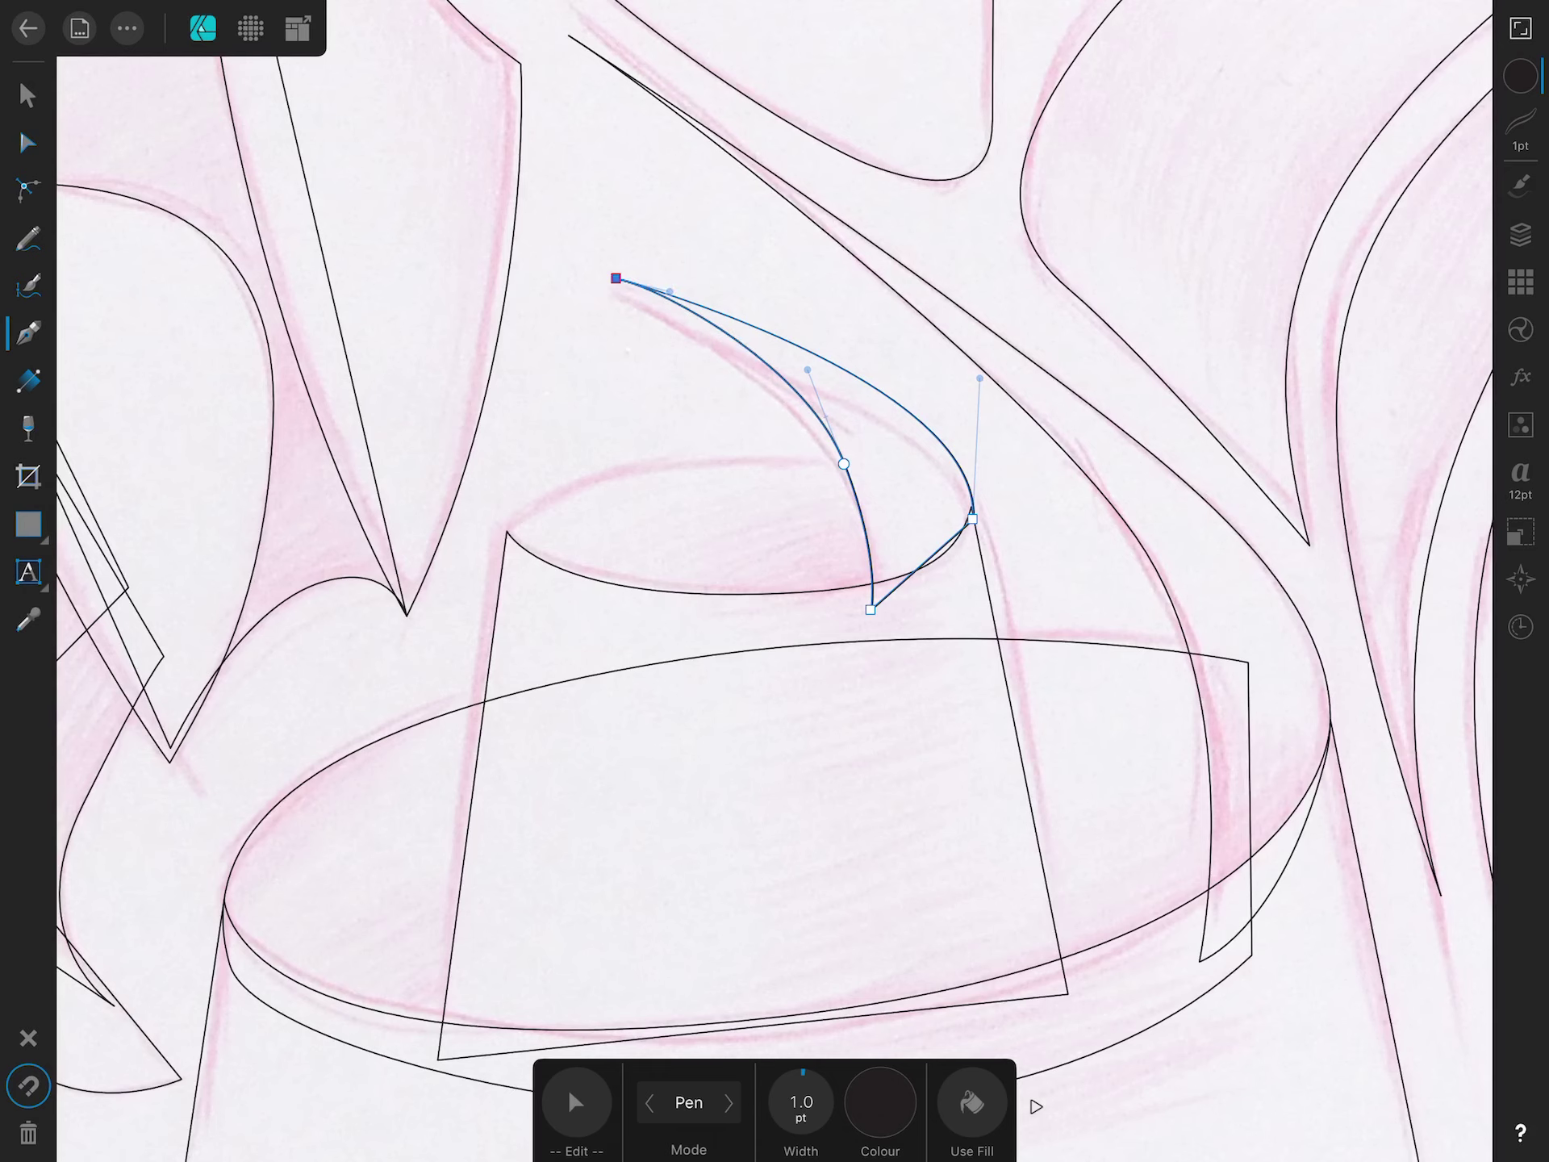
{"action": "left_click_drag", "start_coordinate": [756, 443], "coordinate": [891, 443]}
{"action": "left_click", "coordinate": [938, 460]}
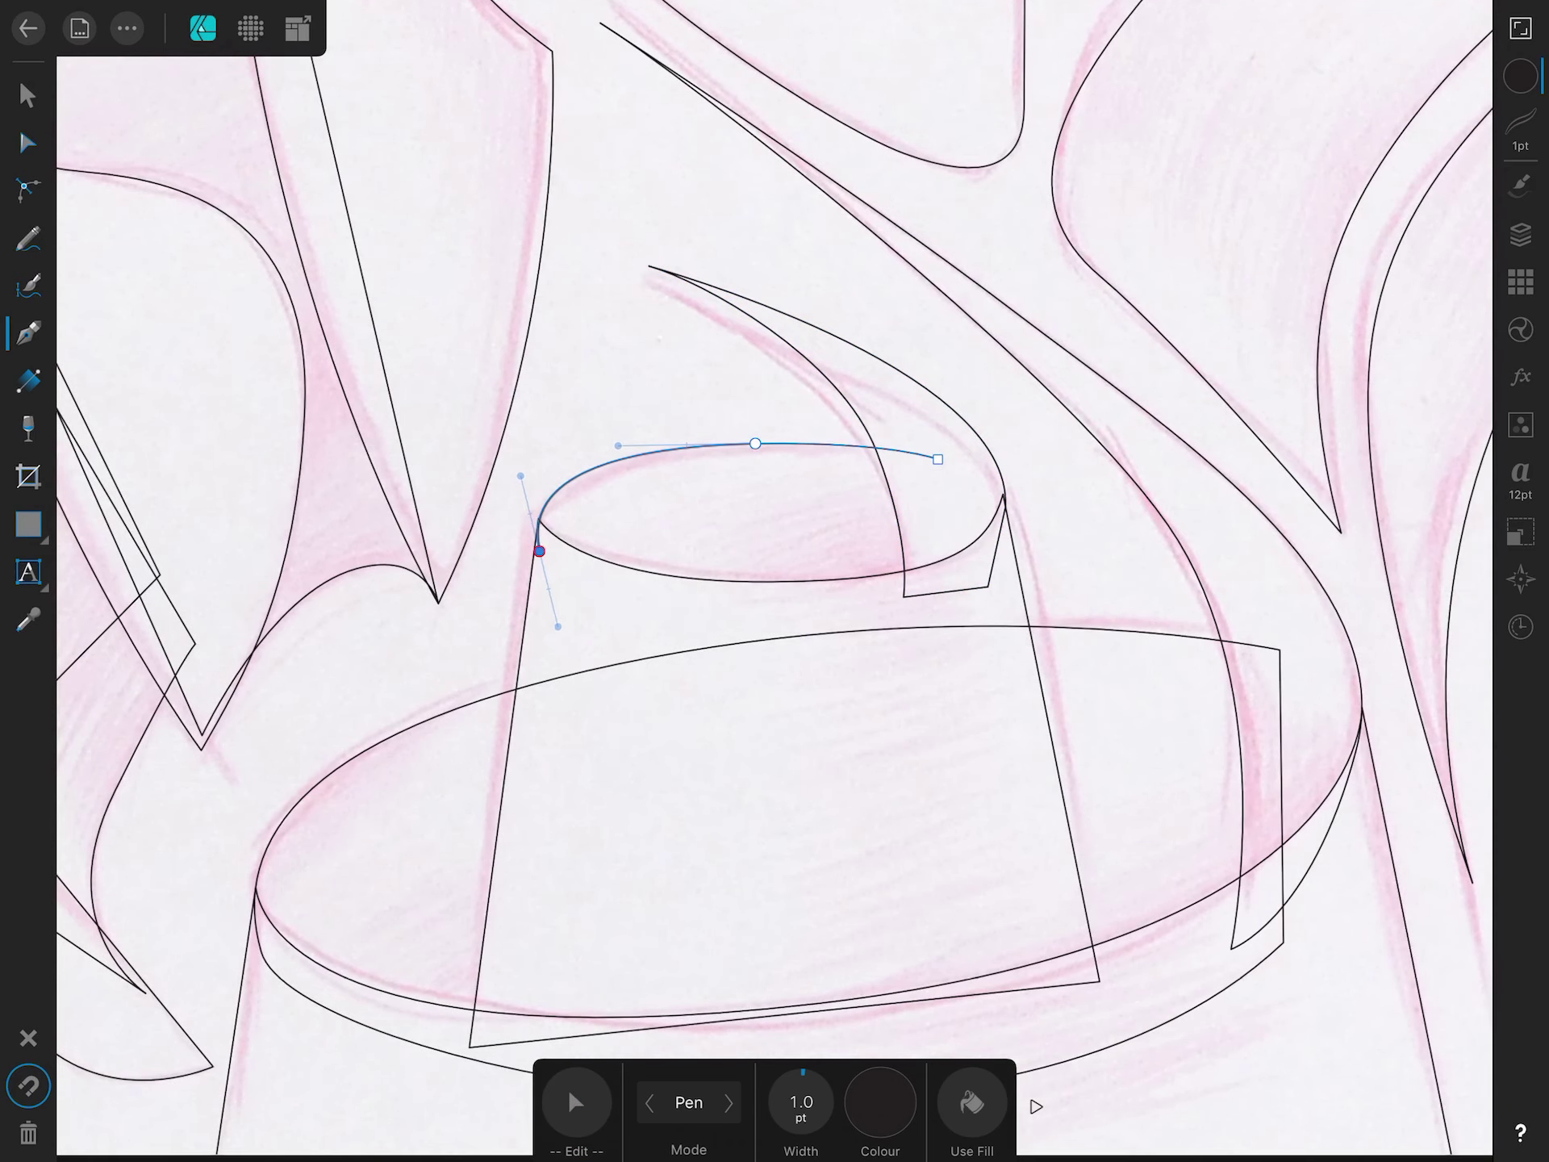
{"action": "left_click", "coordinate": [937, 608]}
{"action": "scroll", "coordinate": [774, 581], "scroll_direction": "up", "scroll_amount": 5}
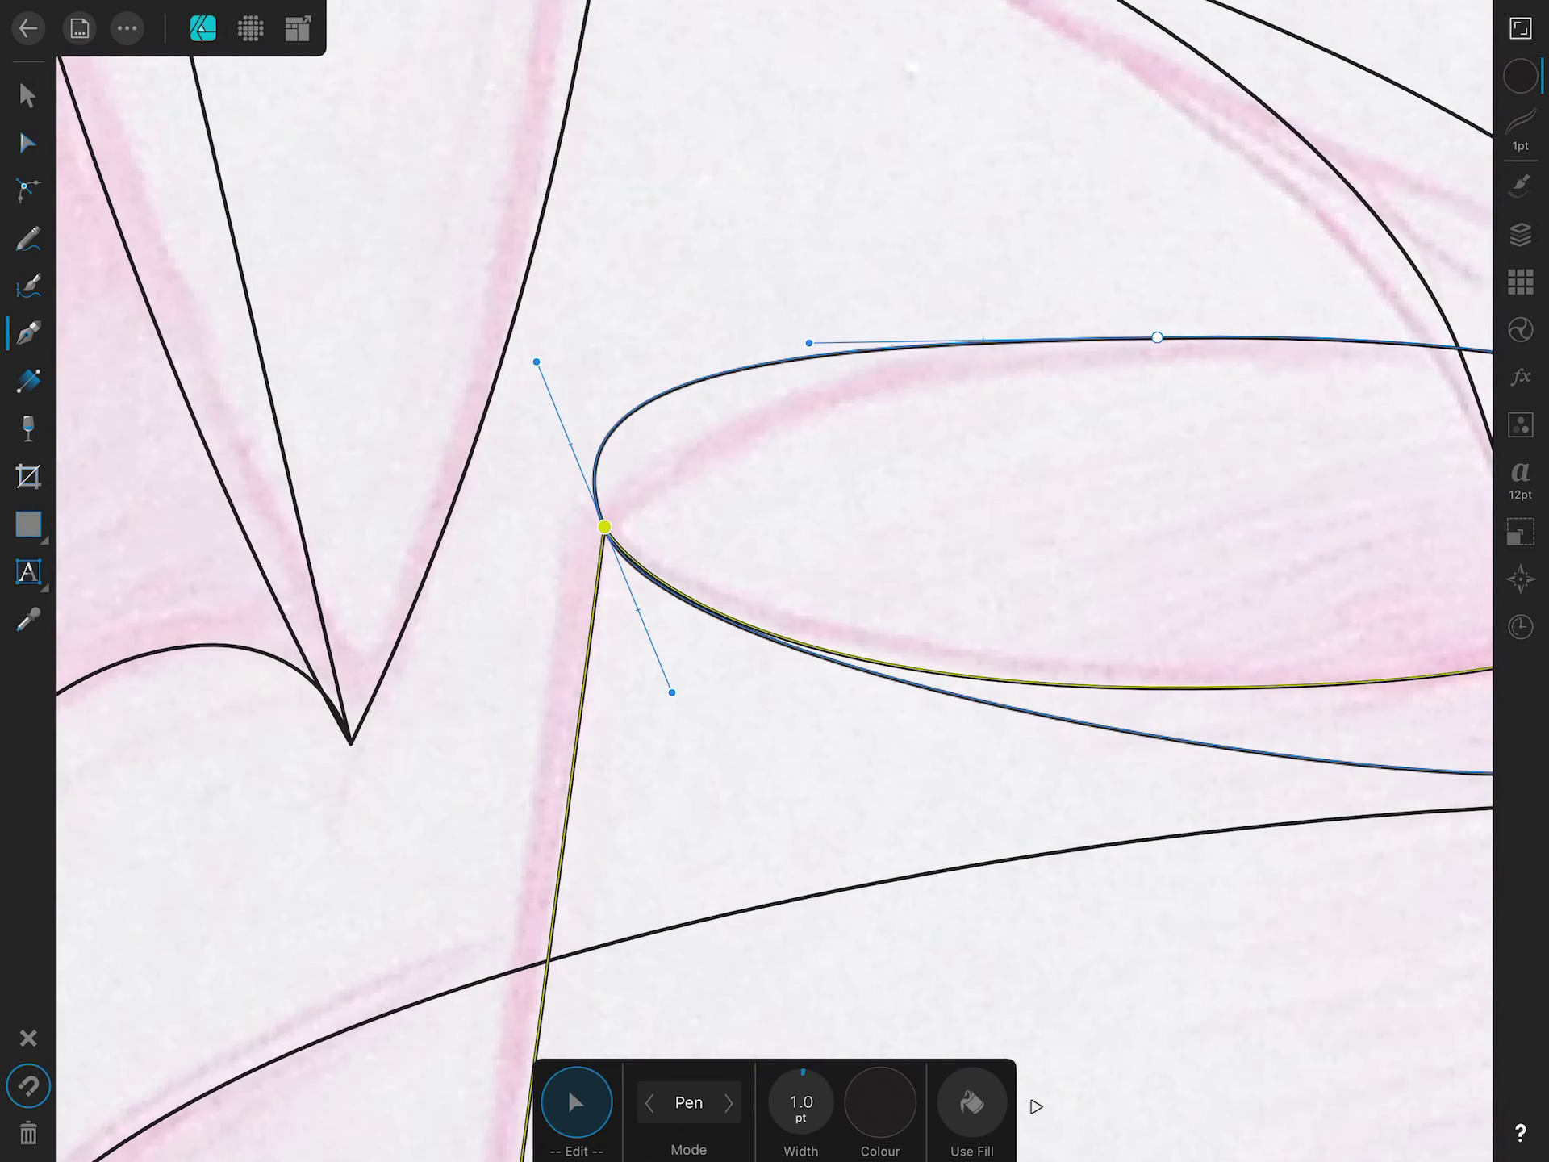
{"action": "left_click_drag", "start_coordinate": [671, 688], "coordinate": [597, 706]}
{"action": "scroll", "coordinate": [775, 516], "scroll_direction": "down", "scroll_amount": 5}
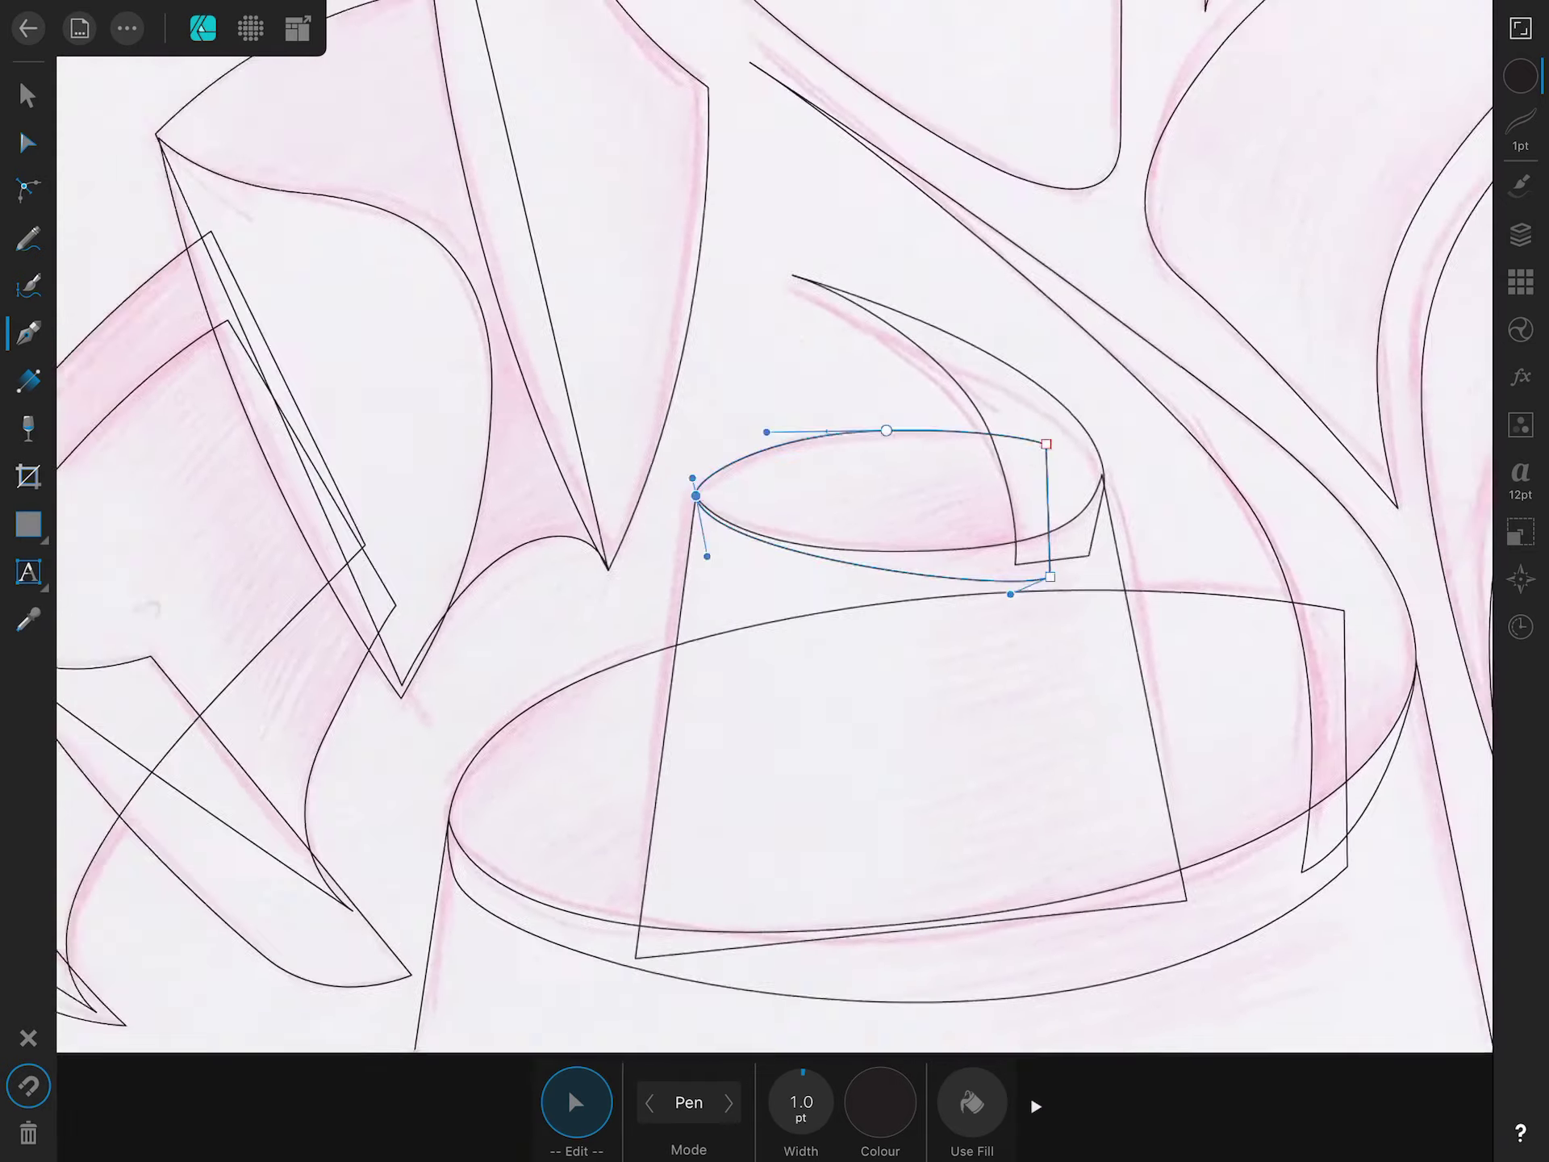
{"action": "key", "text": "a"}
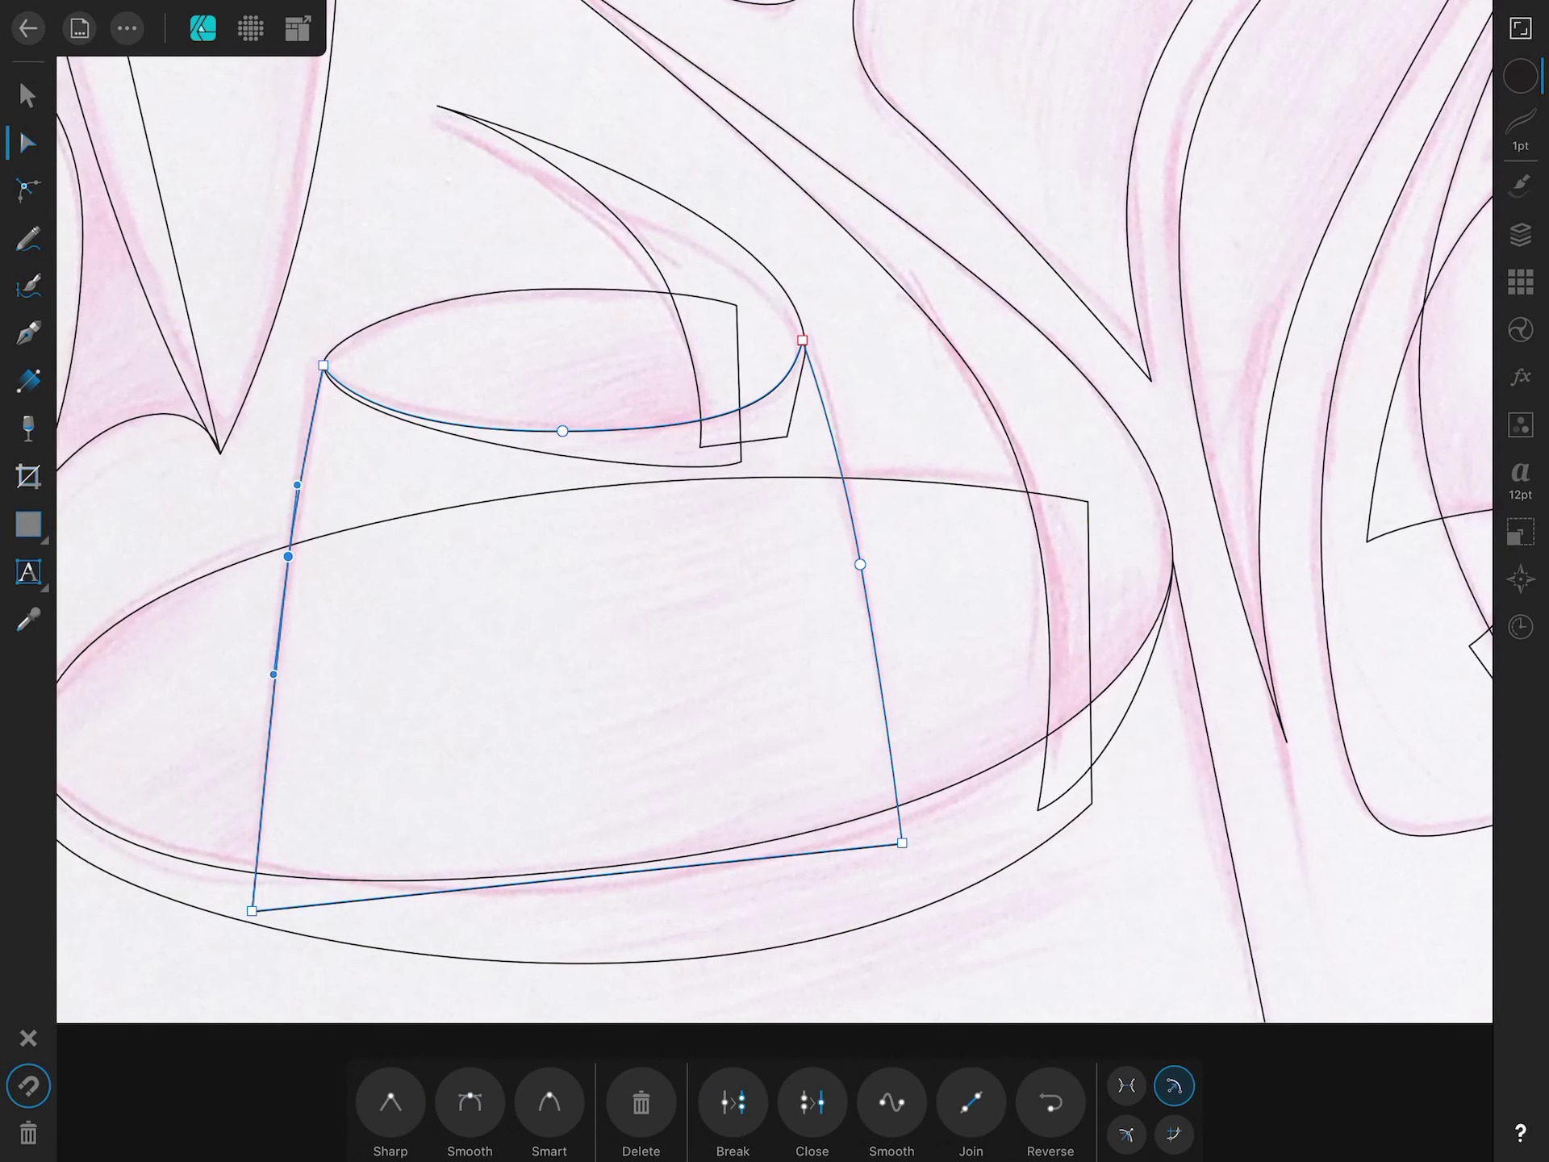
{"action": "scroll", "coordinate": [774, 517], "scroll_direction": "down", "scroll_amount": 5}
{"action": "key", "text": "v"}
{"action": "key", "text": "F7"}
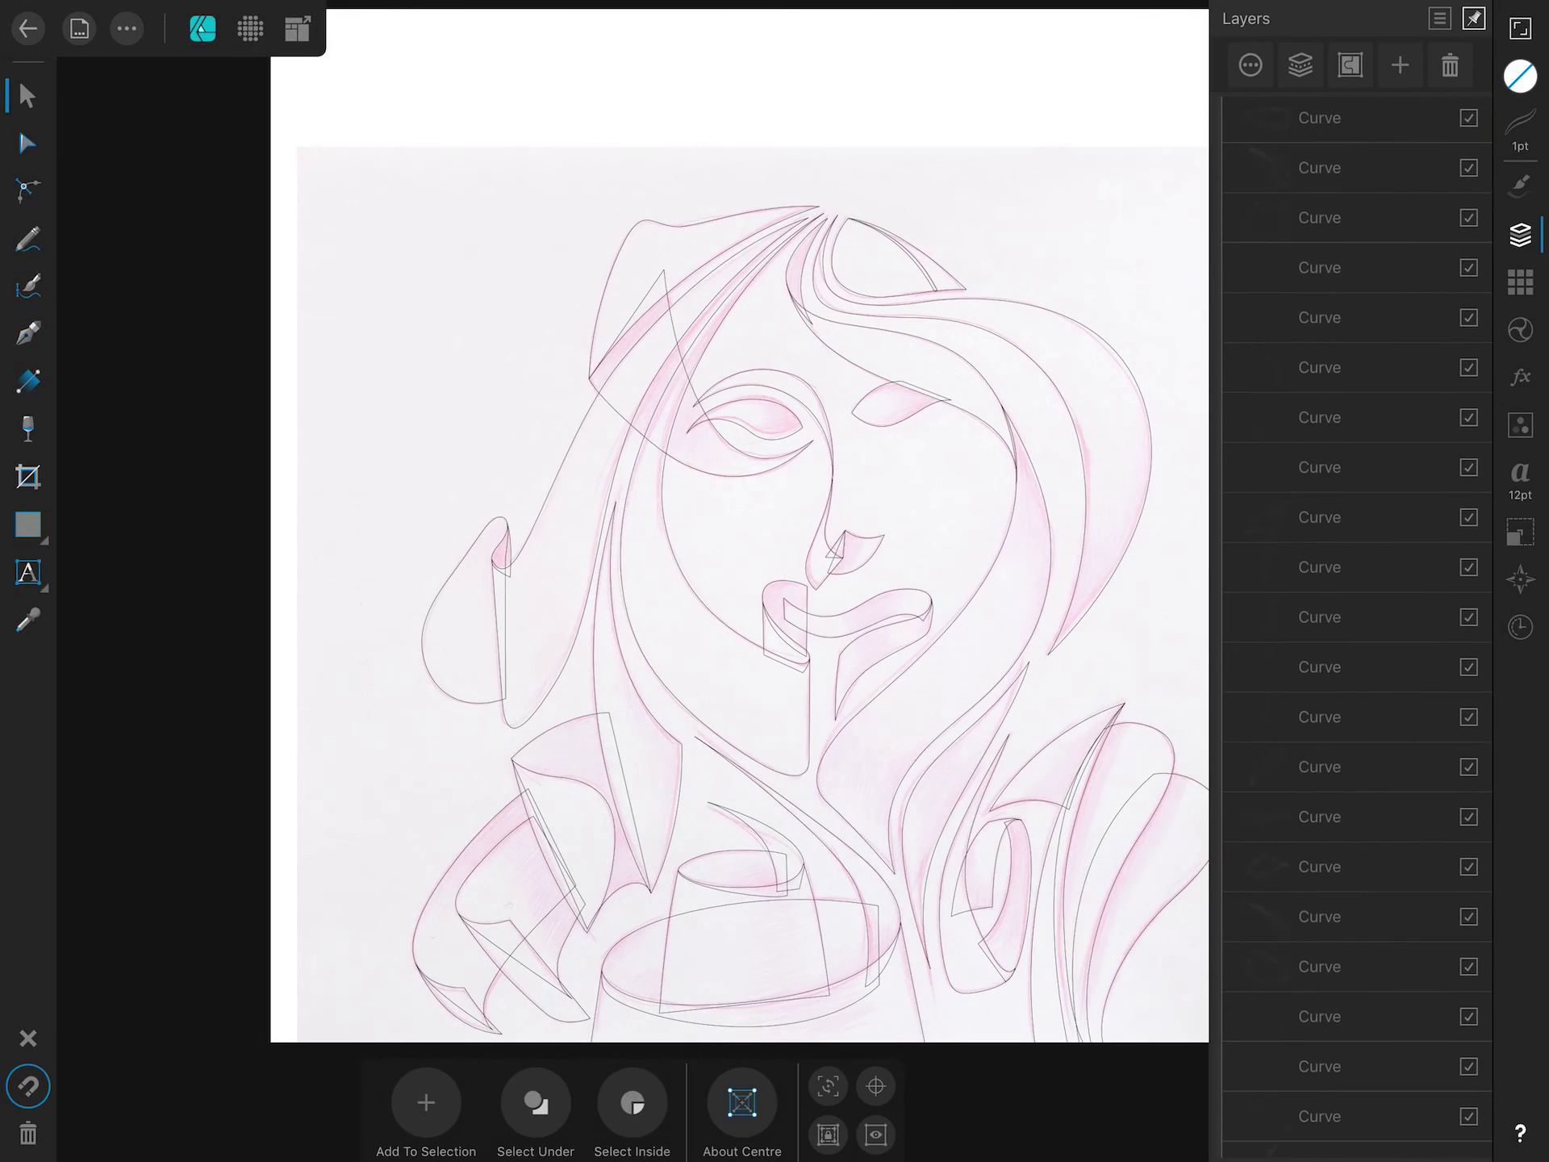
Add a new background layer placed beneath the drawing's Layer1.
{"action": "scroll", "coordinate": [1356, 565], "scroll_direction": "down", "scroll_amount": 5}
{"action": "scroll", "coordinate": [1356, 565], "scroll_direction": "up", "scroll_amount": 10}
{"action": "left_click", "coordinate": [1221, 171]}
{"action": "left_click", "coordinate": [1400, 64]}
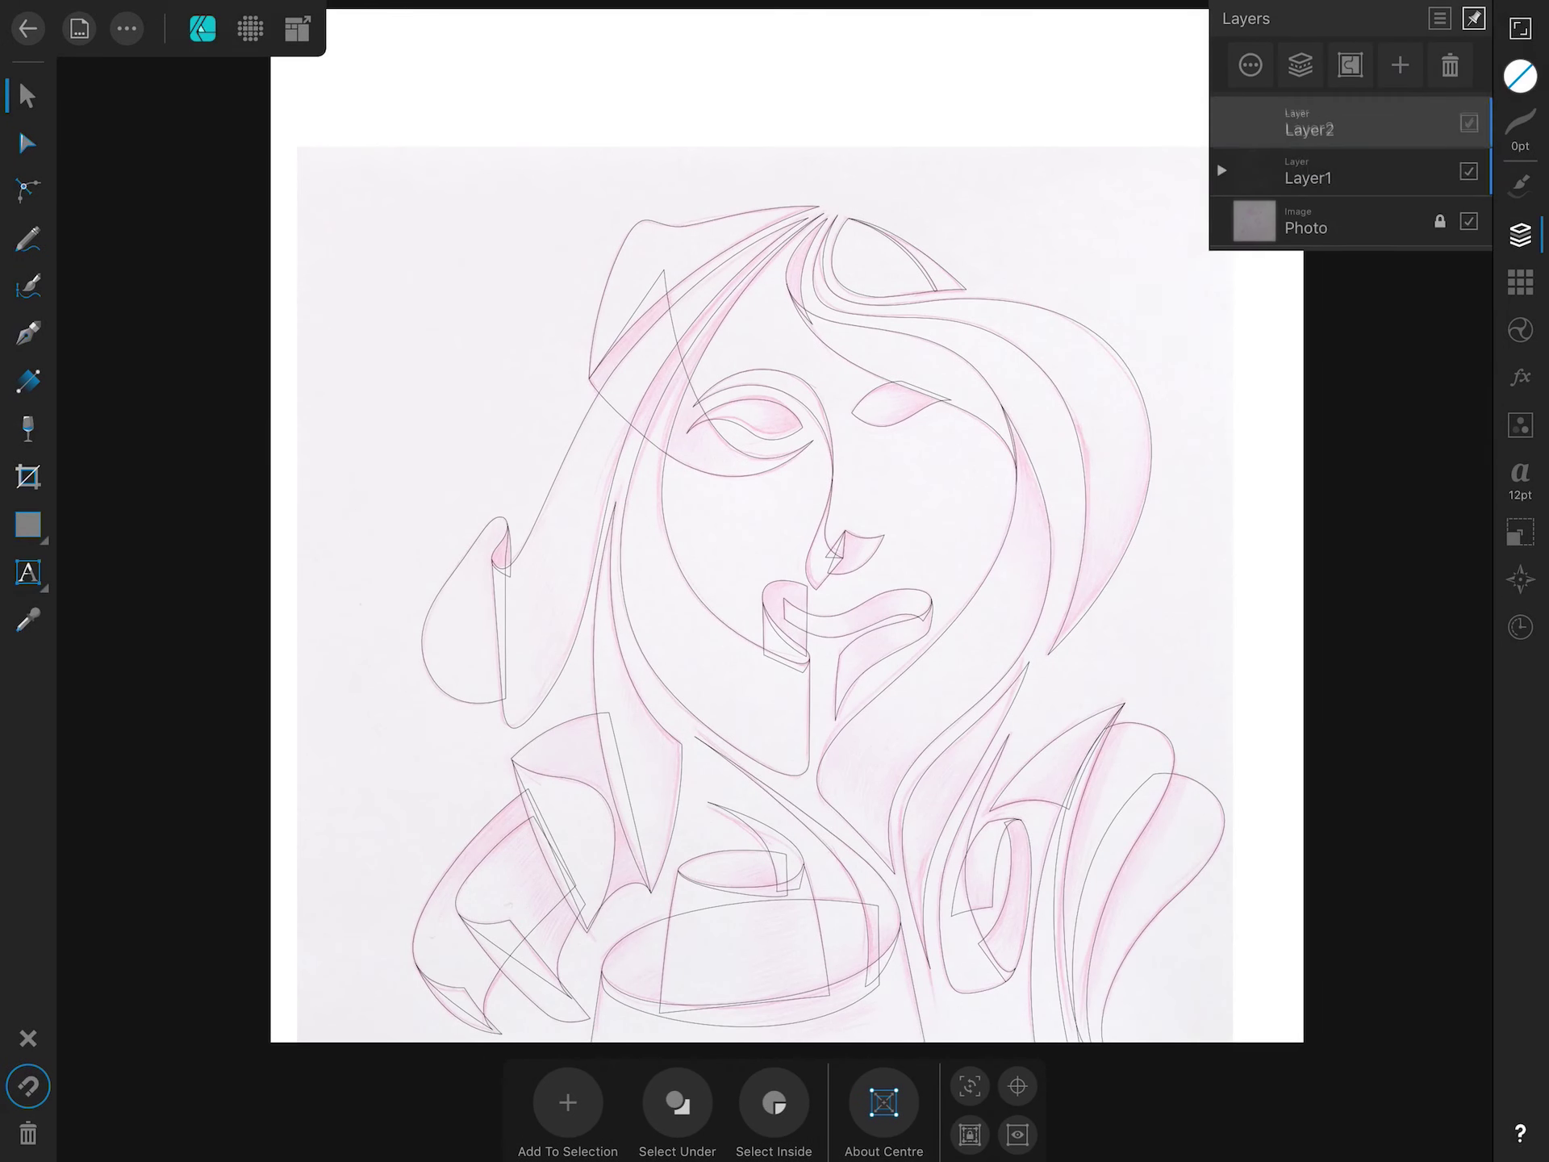
{"action": "left_click_drag", "start_coordinate": [1309, 123], "coordinate": [1309, 172]}
{"action": "scroll", "coordinate": [774, 565], "scroll_direction": "down", "scroll_amount": 2}
Draw a page-sized rectangle filled with a bluish teal colour.
{"action": "left_click", "coordinate": [28, 525]}
{"action": "mouse_move", "coordinate": [286, 108]}
{"action": "left_mouse_down"}
{"action": "mouse_move", "coordinate": [1106, 880]}
{"action": "mouse_move", "coordinate": [1185, 1013]}
{"action": "mouse_move", "coordinate": [282, 106]}
{"action": "left_mouse_up"}
{"action": "key", "text": "v"}
{"action": "left_click", "coordinate": [1520, 76]}
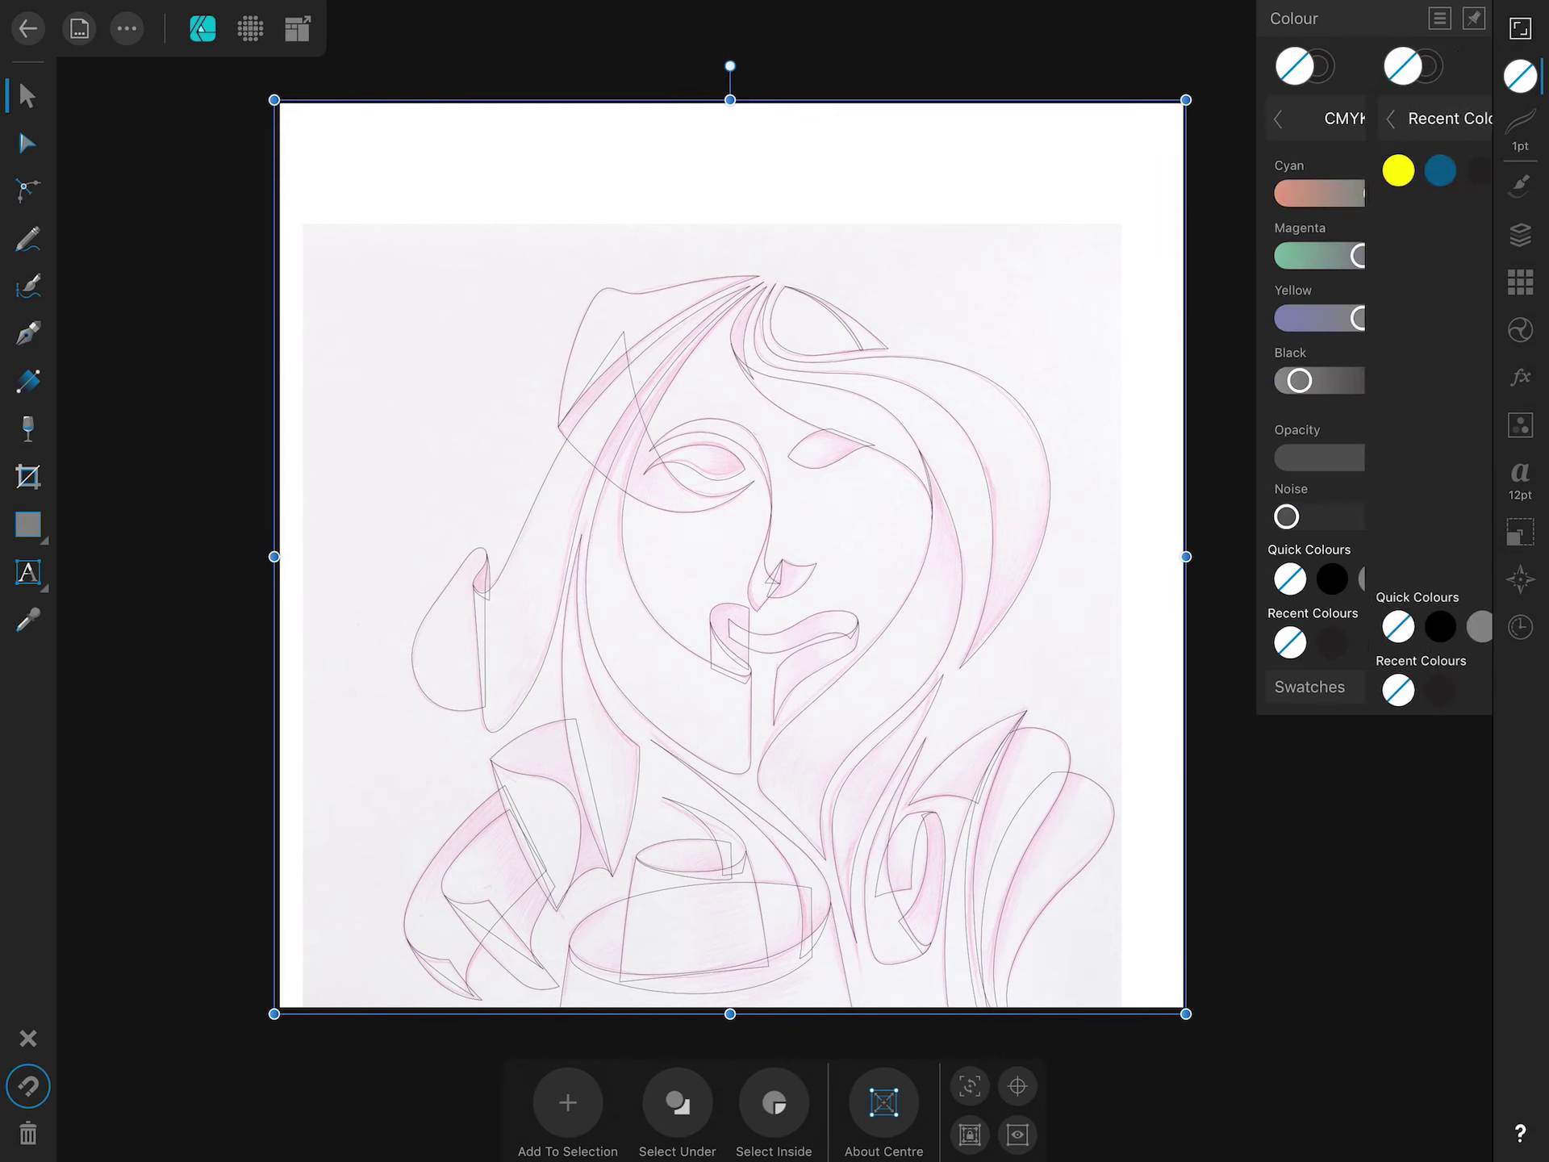
{"action": "left_click_drag", "start_coordinate": [1291, 193], "coordinate": [1420, 192]}
{"action": "left_click_drag", "start_coordinate": [1364, 256], "coordinate": [1307, 256]}
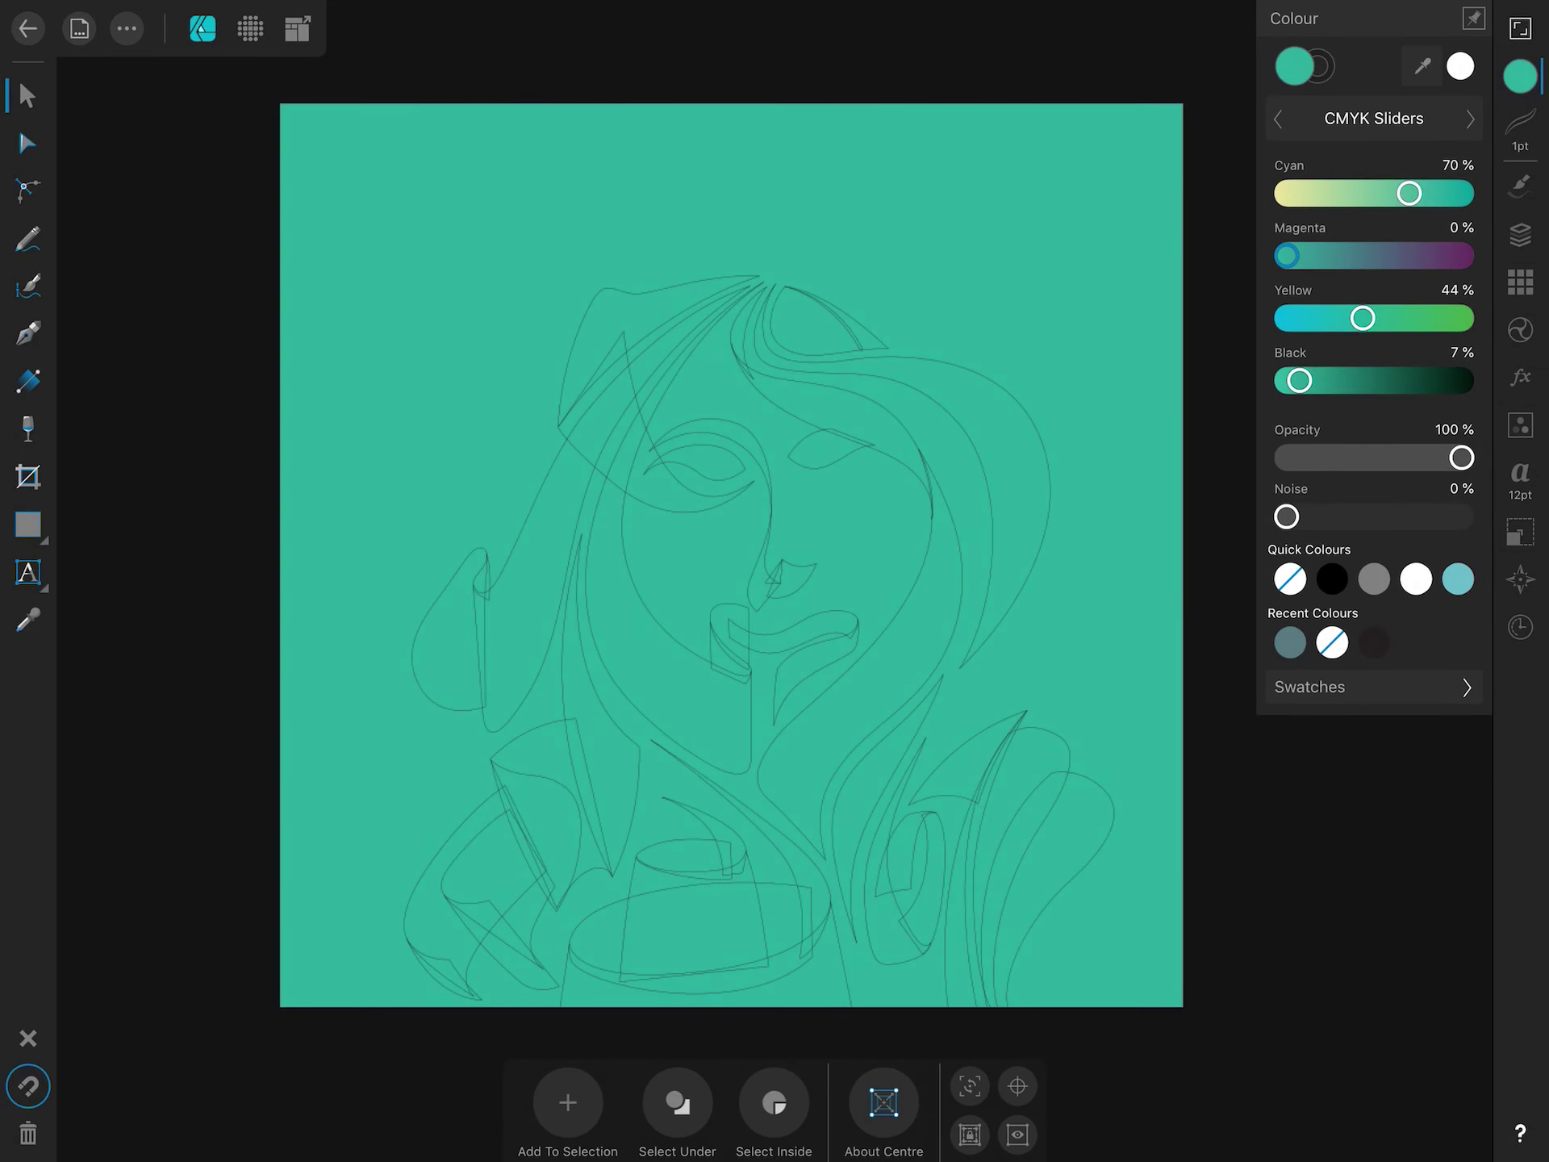
{"action": "left_click_drag", "start_coordinate": [1363, 318], "coordinate": [1340, 318]}
Make the fill an elliptical gradient centred on the face, pale green to teal.
{"action": "left_click", "coordinate": [29, 380]}
{"action": "left_click_drag", "start_coordinate": [273, 554], "coordinate": [1186, 554]}
{"action": "left_click", "coordinate": [673, 1103]}
{"action": "mouse_move", "coordinate": [730, 553]}
{"action": "left_mouse_down"}
{"action": "mouse_move", "coordinate": [930, 584]}
{"action": "mouse_move", "coordinate": [1186, 595]}
{"action": "left_mouse_up"}
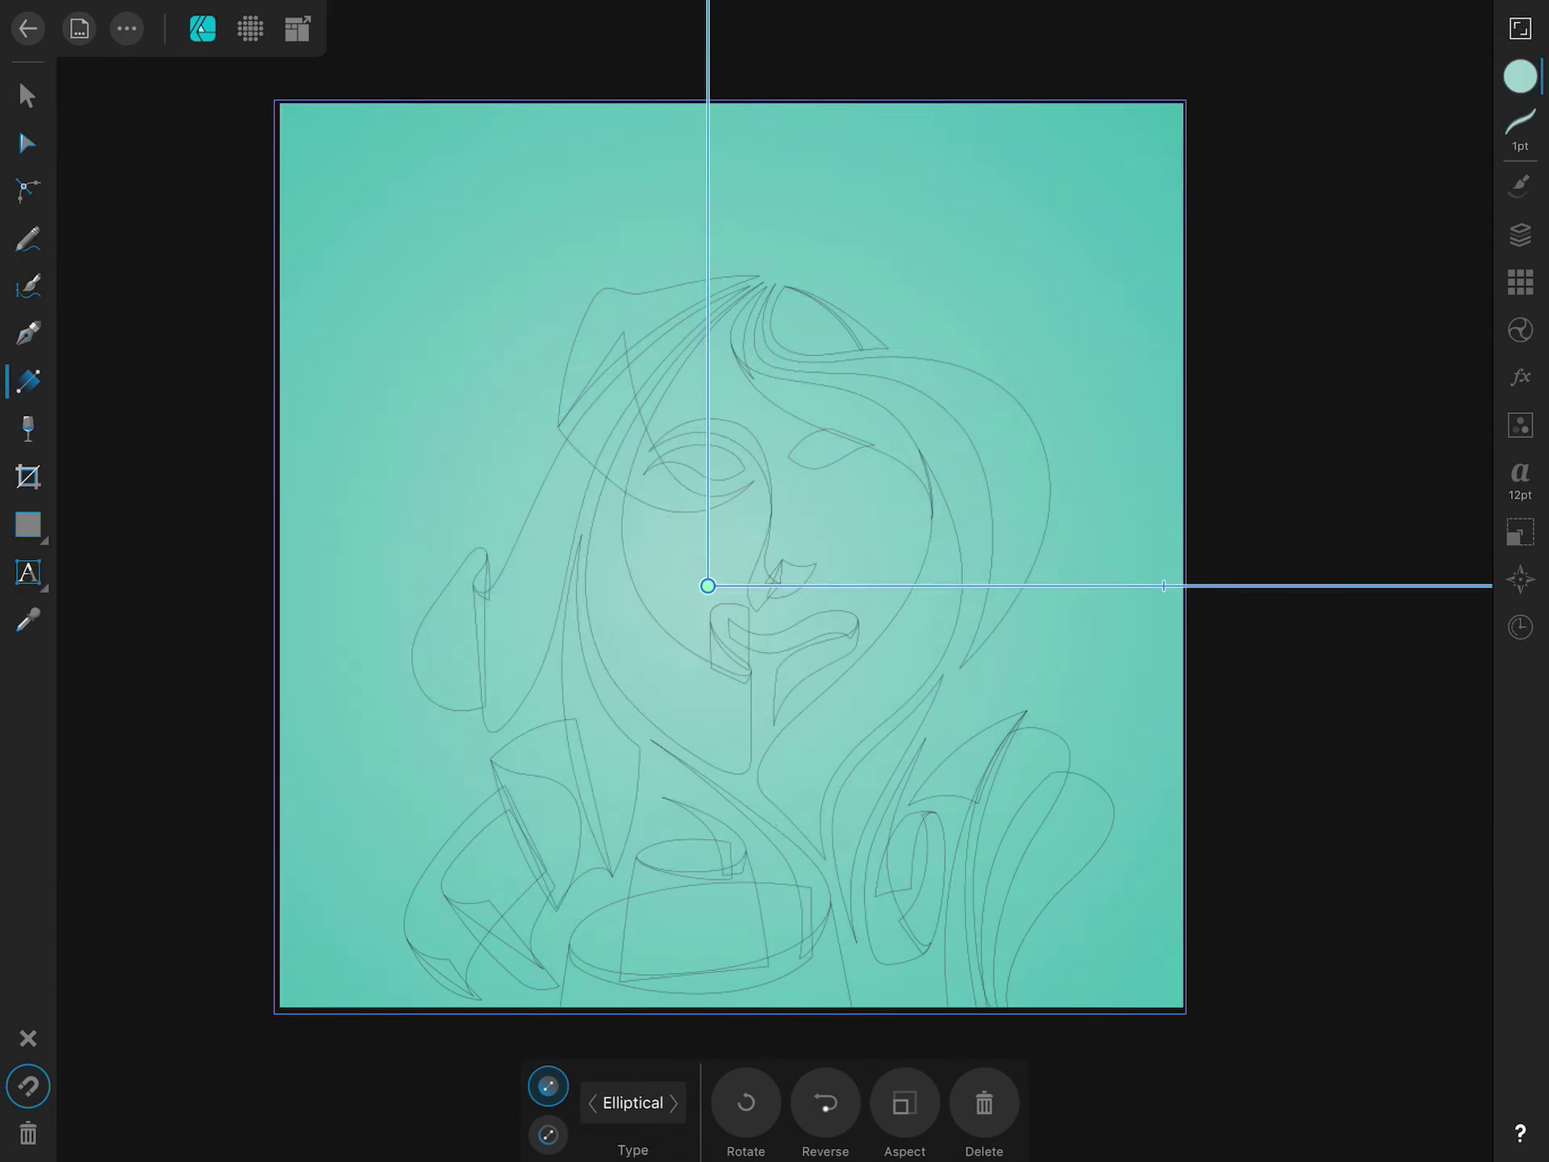
{"action": "scroll", "coordinate": [731, 557], "scroll_direction": "down", "scroll_amount": 3}
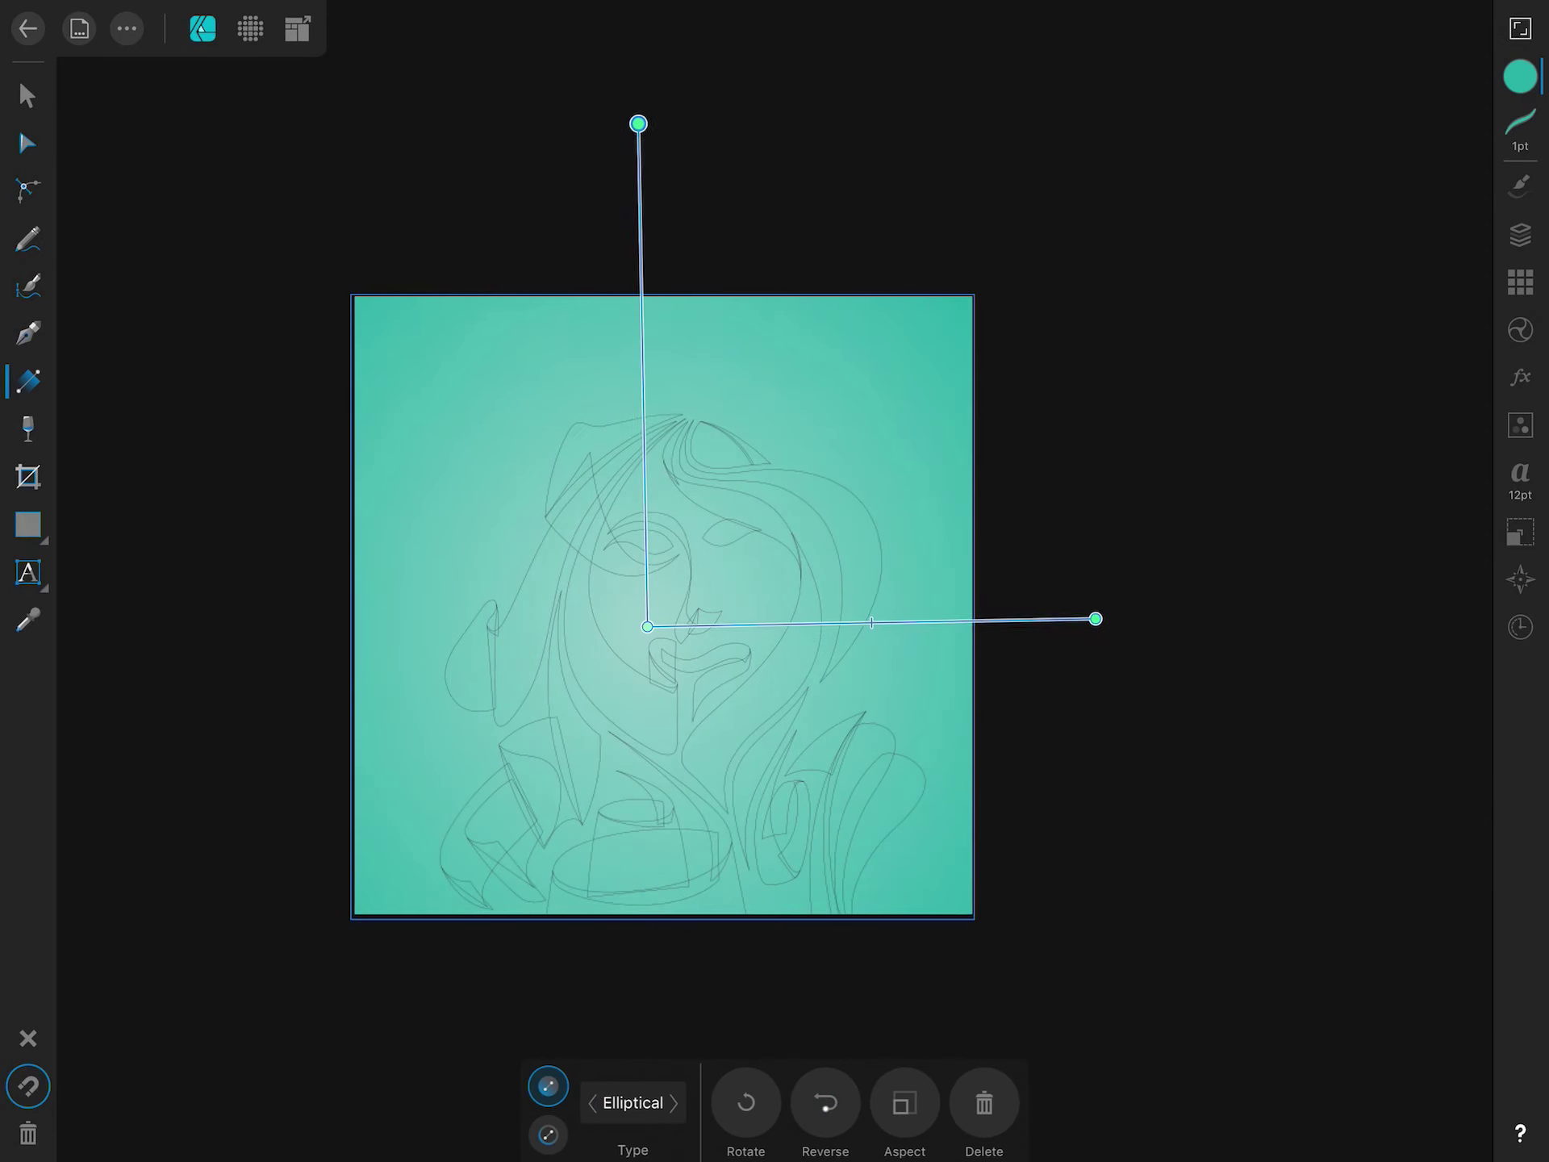
{"action": "left_click", "coordinate": [1521, 77]}
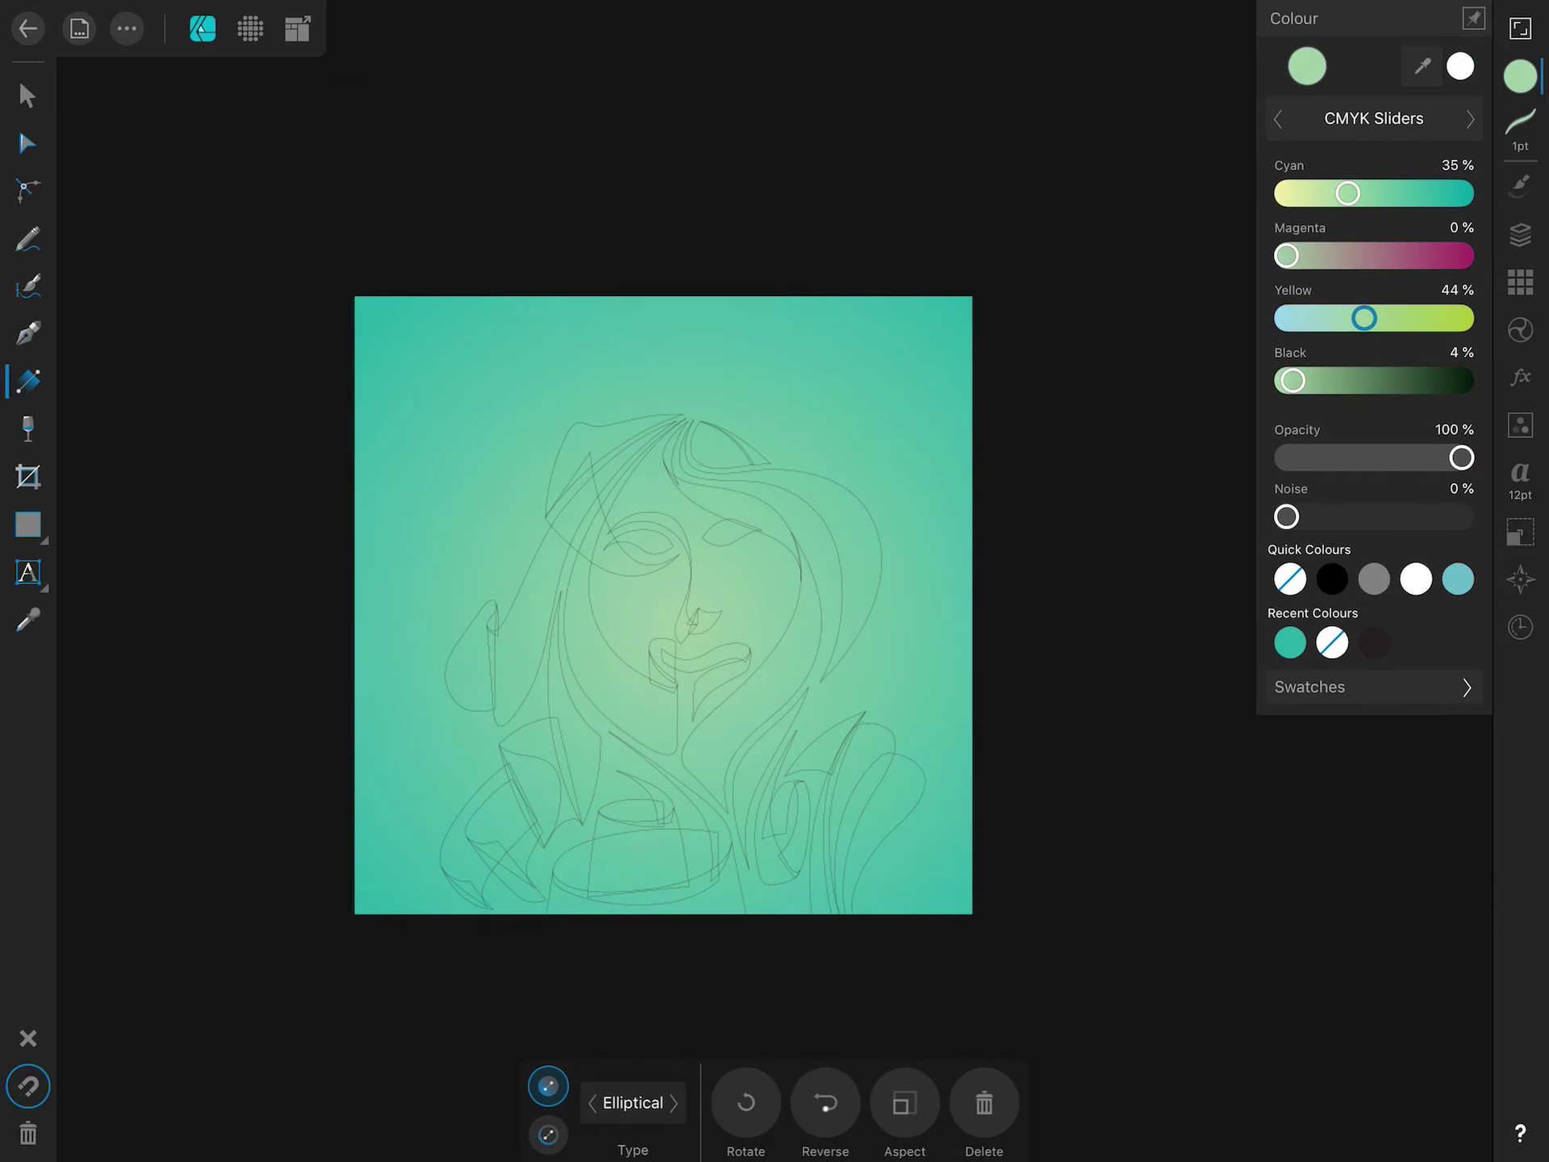
{"action": "mouse_move", "coordinate": [1287, 255]}
{"action": "left_mouse_down"}
{"action": "mouse_move", "coordinate": [1309, 255]}
{"action": "mouse_move", "coordinate": [1287, 255]}
{"action": "left_mouse_up"}
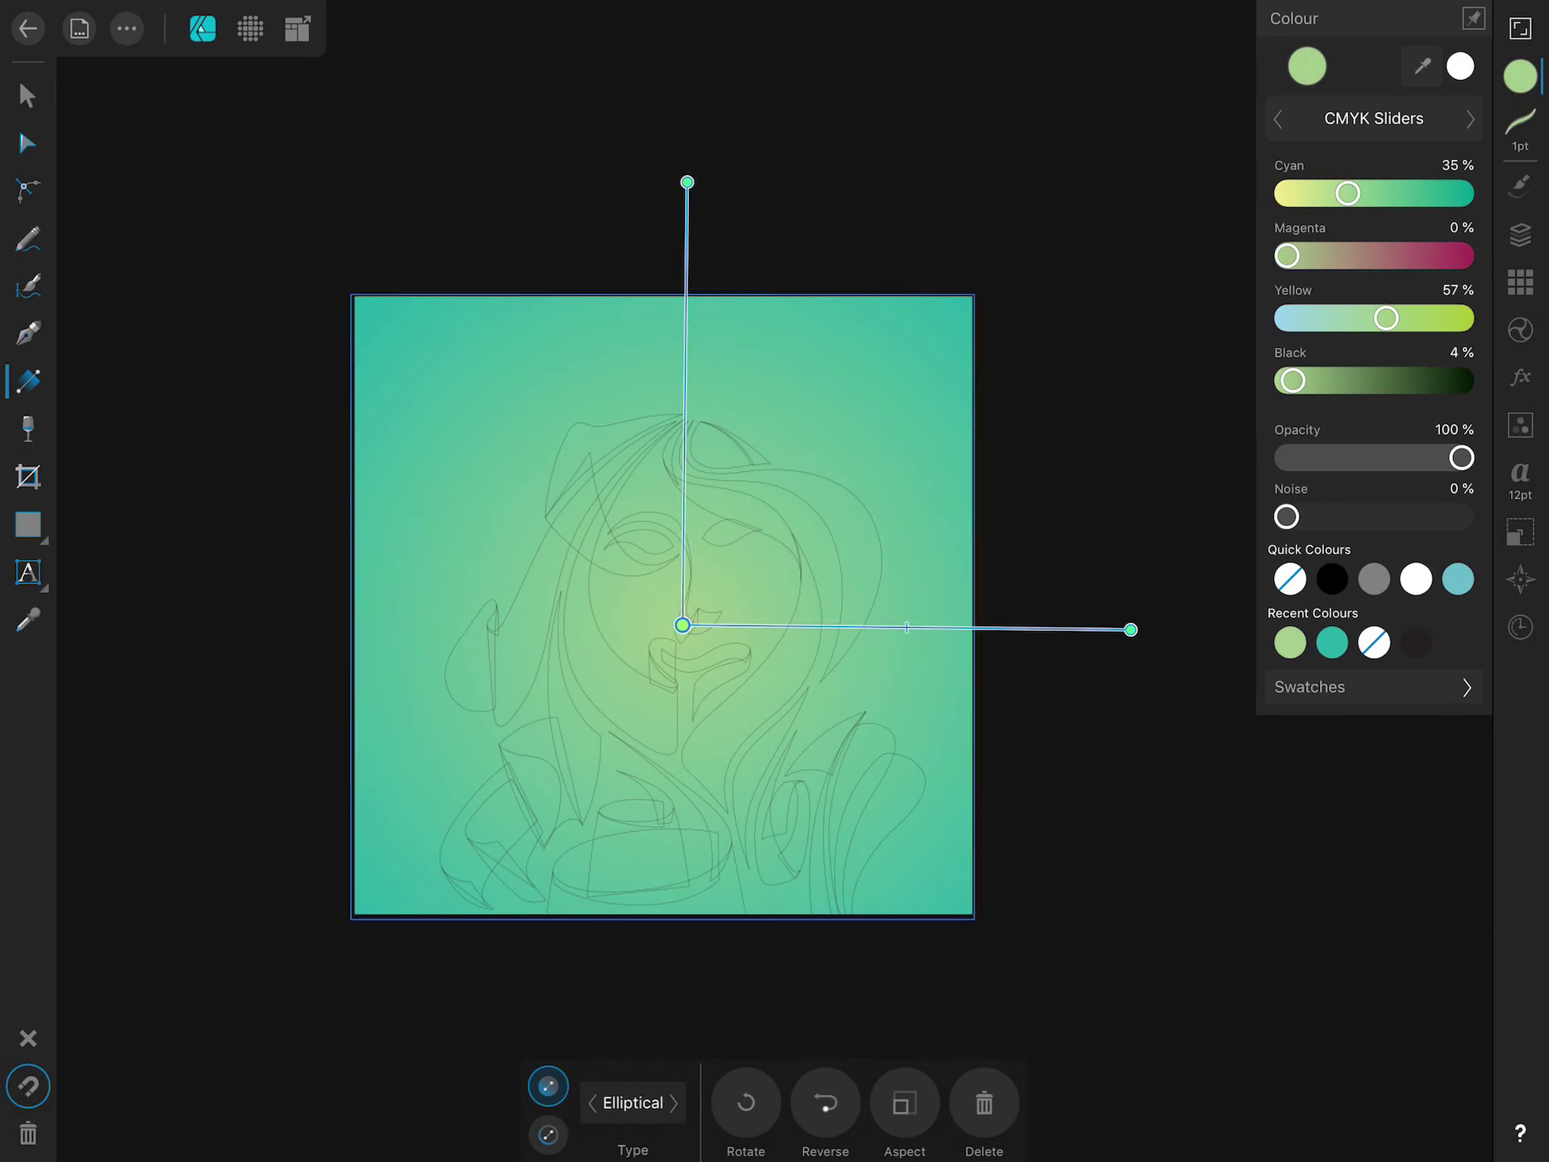
{"action": "left_click", "coordinate": [1333, 642]}
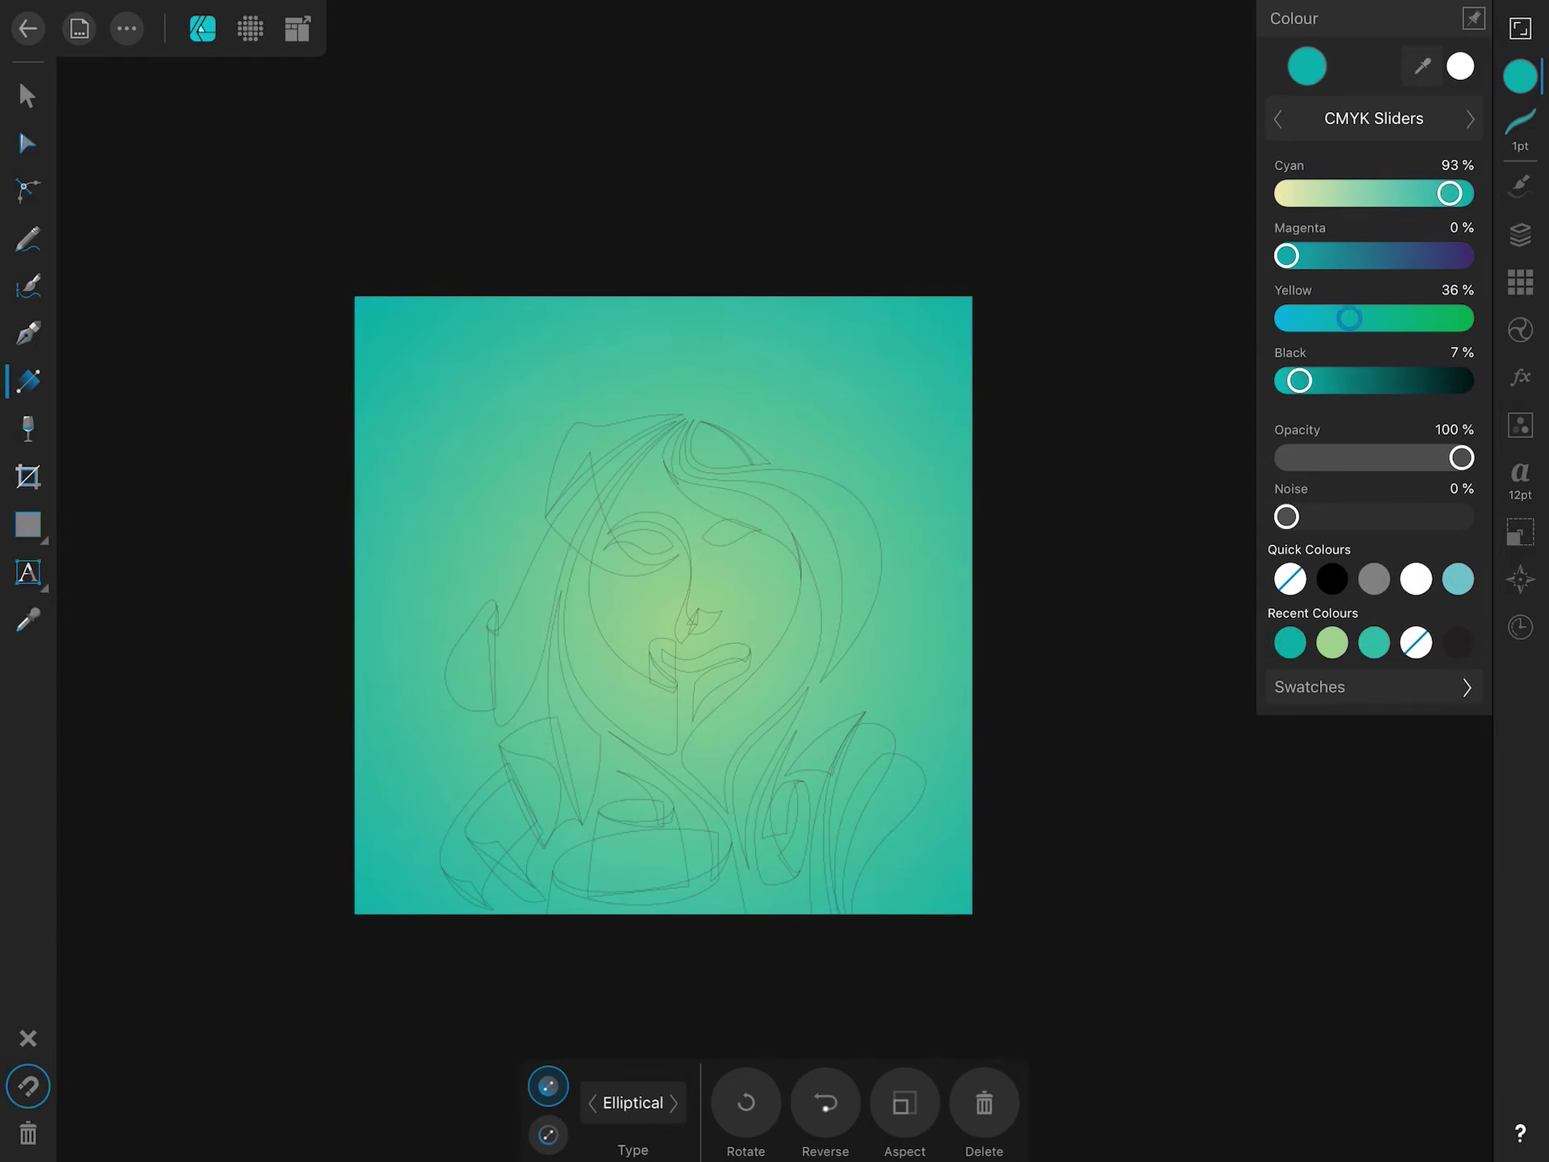
{"action": "left_click", "coordinate": [1521, 235]}
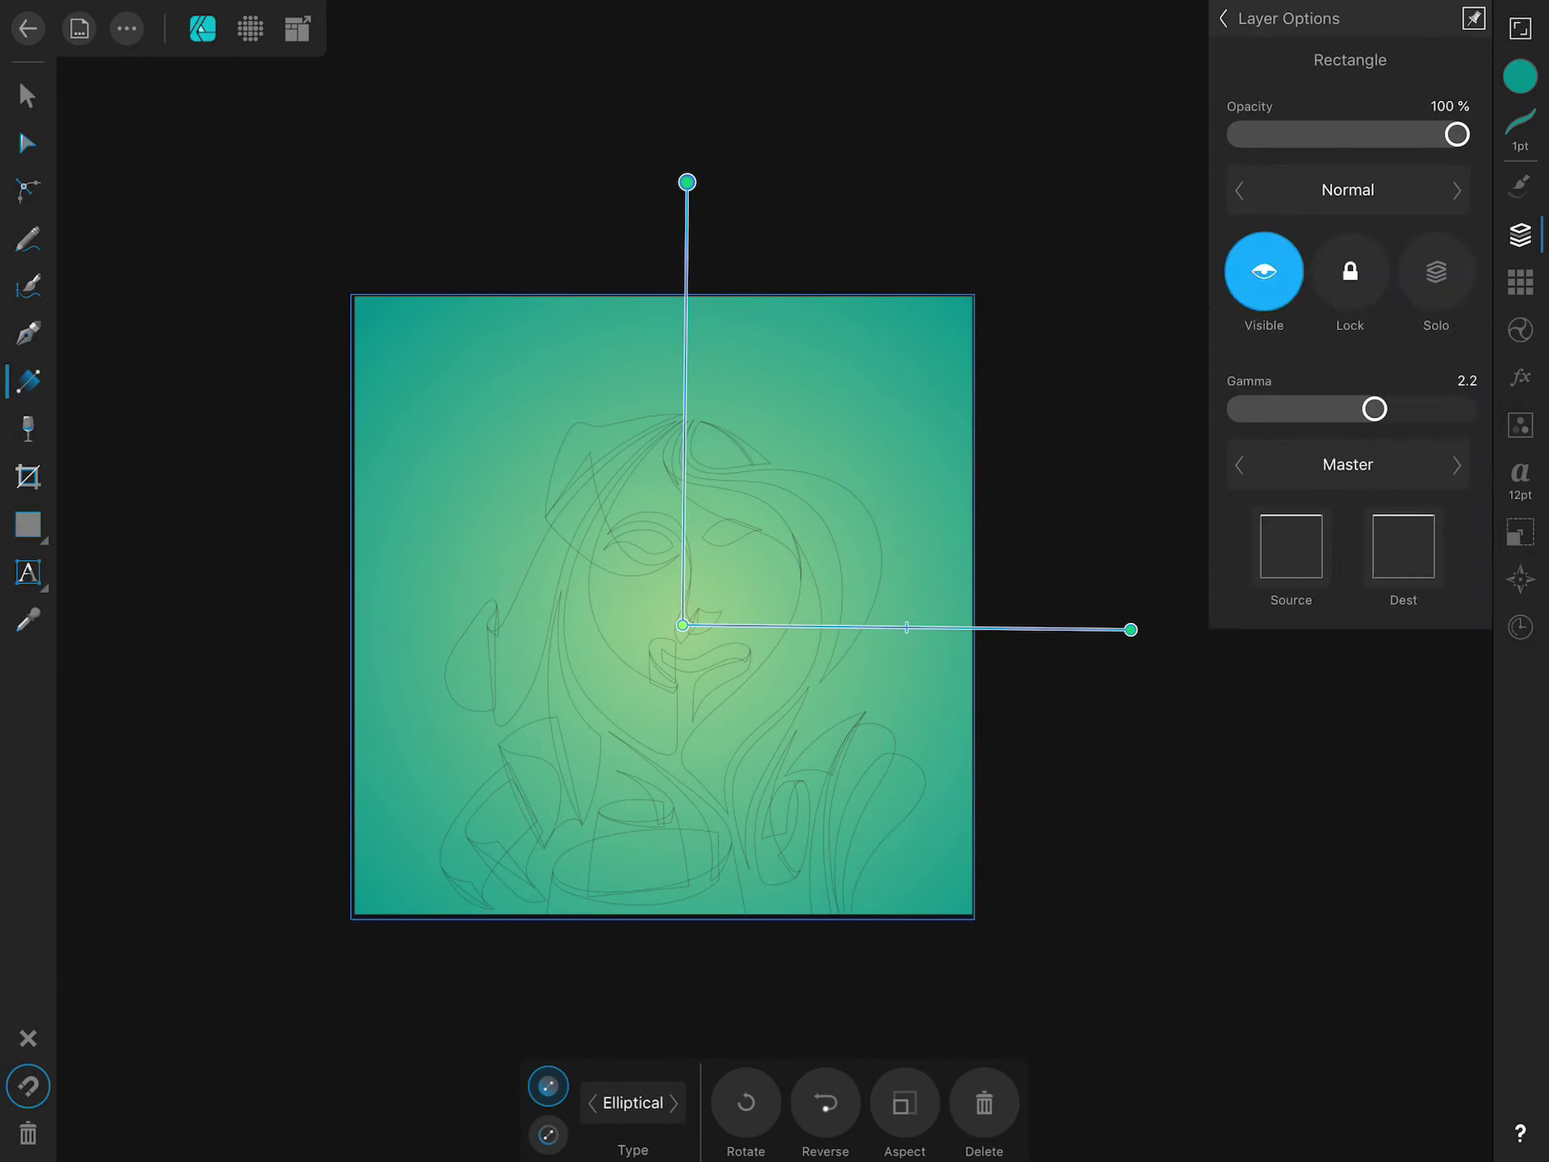
{"action": "left_click", "coordinate": [1222, 17]}
{"action": "left_click", "coordinate": [1308, 125]}
Give the long left hair ribbon a linear gradient fill and tint its colour.
{"action": "scroll", "coordinate": [640, 605], "scroll_direction": "up", "scroll_amount": 3}
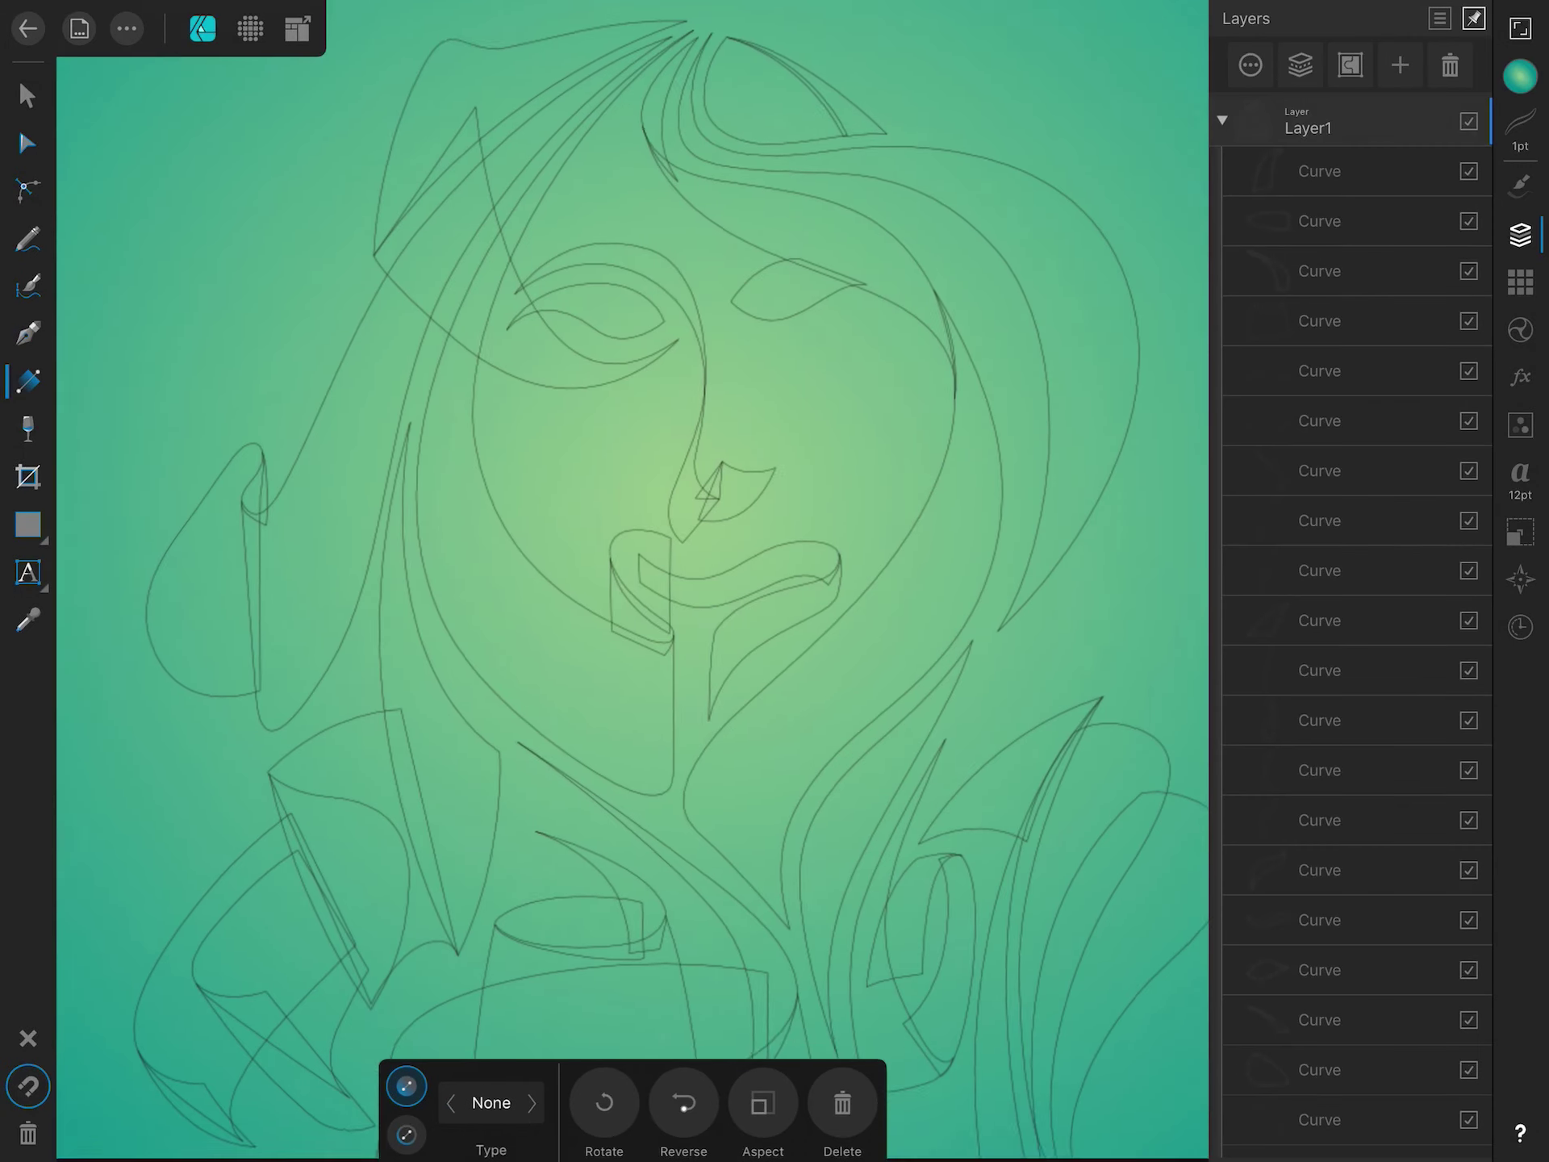
{"action": "scroll", "coordinate": [640, 605], "scroll_direction": "up", "scroll_amount": 2}
{"action": "scroll", "coordinate": [641, 604], "scroll_direction": "up", "scroll_amount": 2}
{"action": "scroll", "coordinate": [641, 605], "scroll_direction": "up", "scroll_amount": 2}
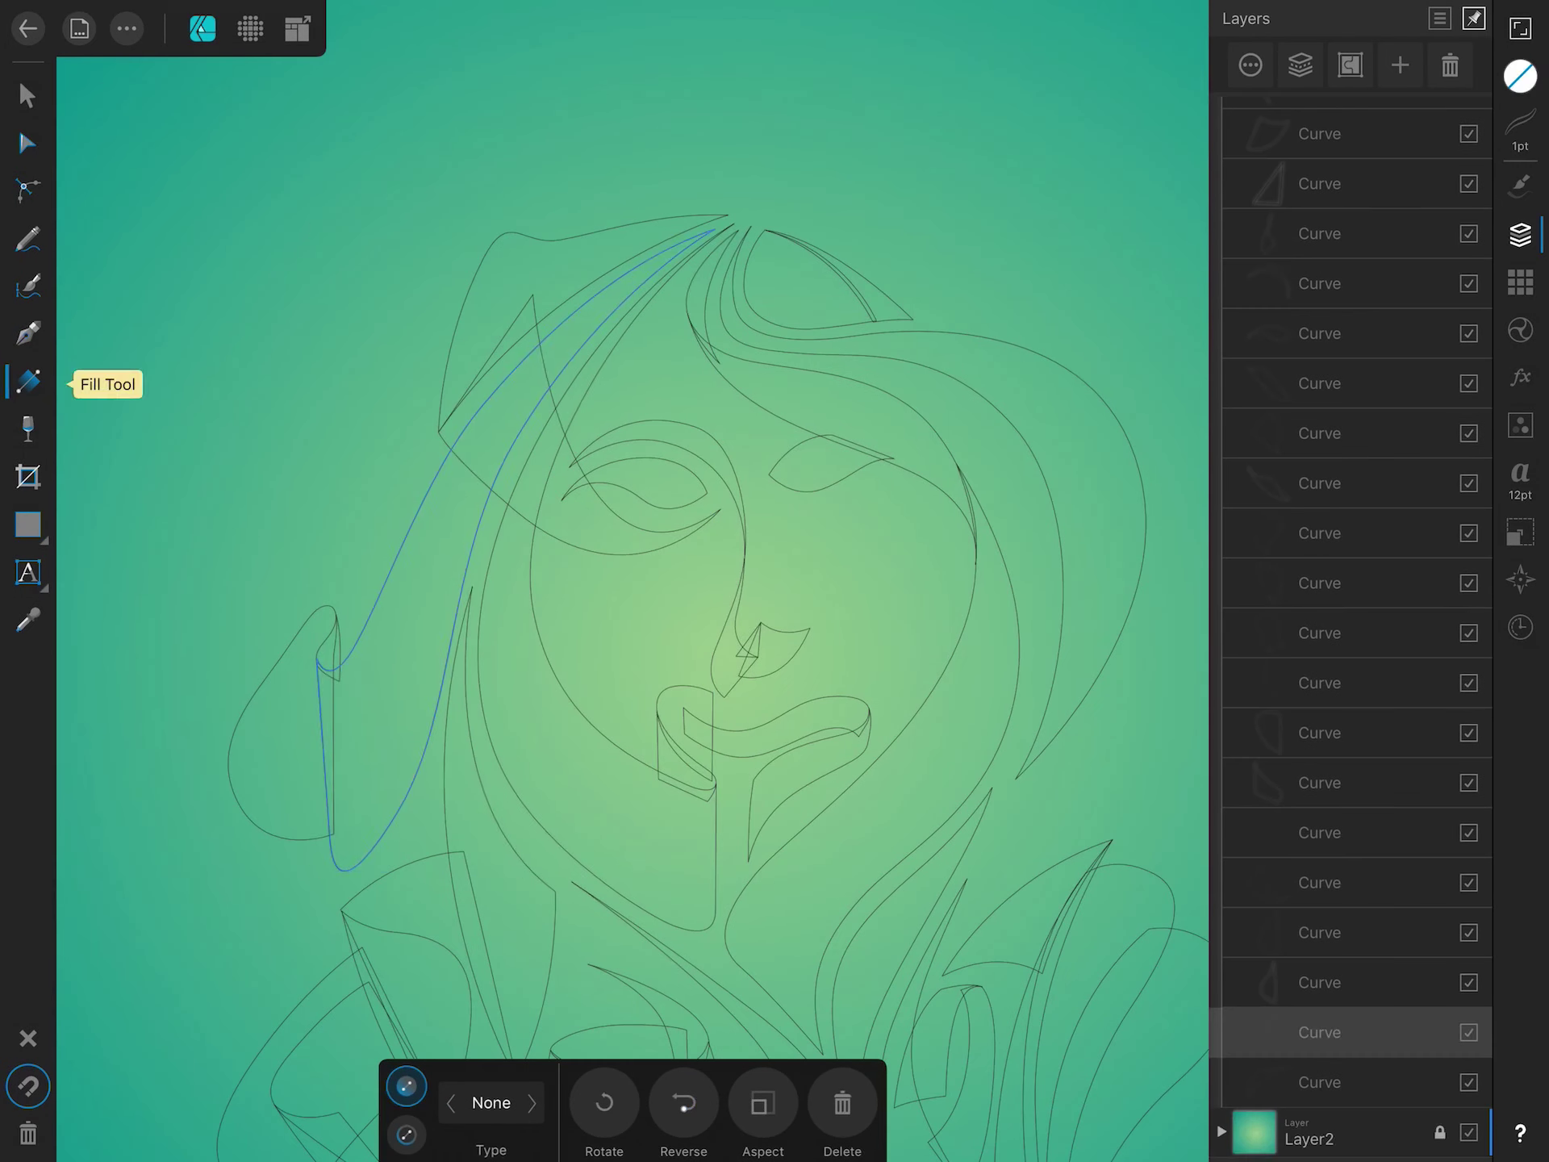
{"action": "left_click_drag", "start_coordinate": [728, 245], "coordinate": [326, 836]}
{"action": "left_click", "coordinate": [1520, 76]}
{"action": "left_click_drag", "start_coordinate": [1339, 317], "coordinate": [1433, 318]}
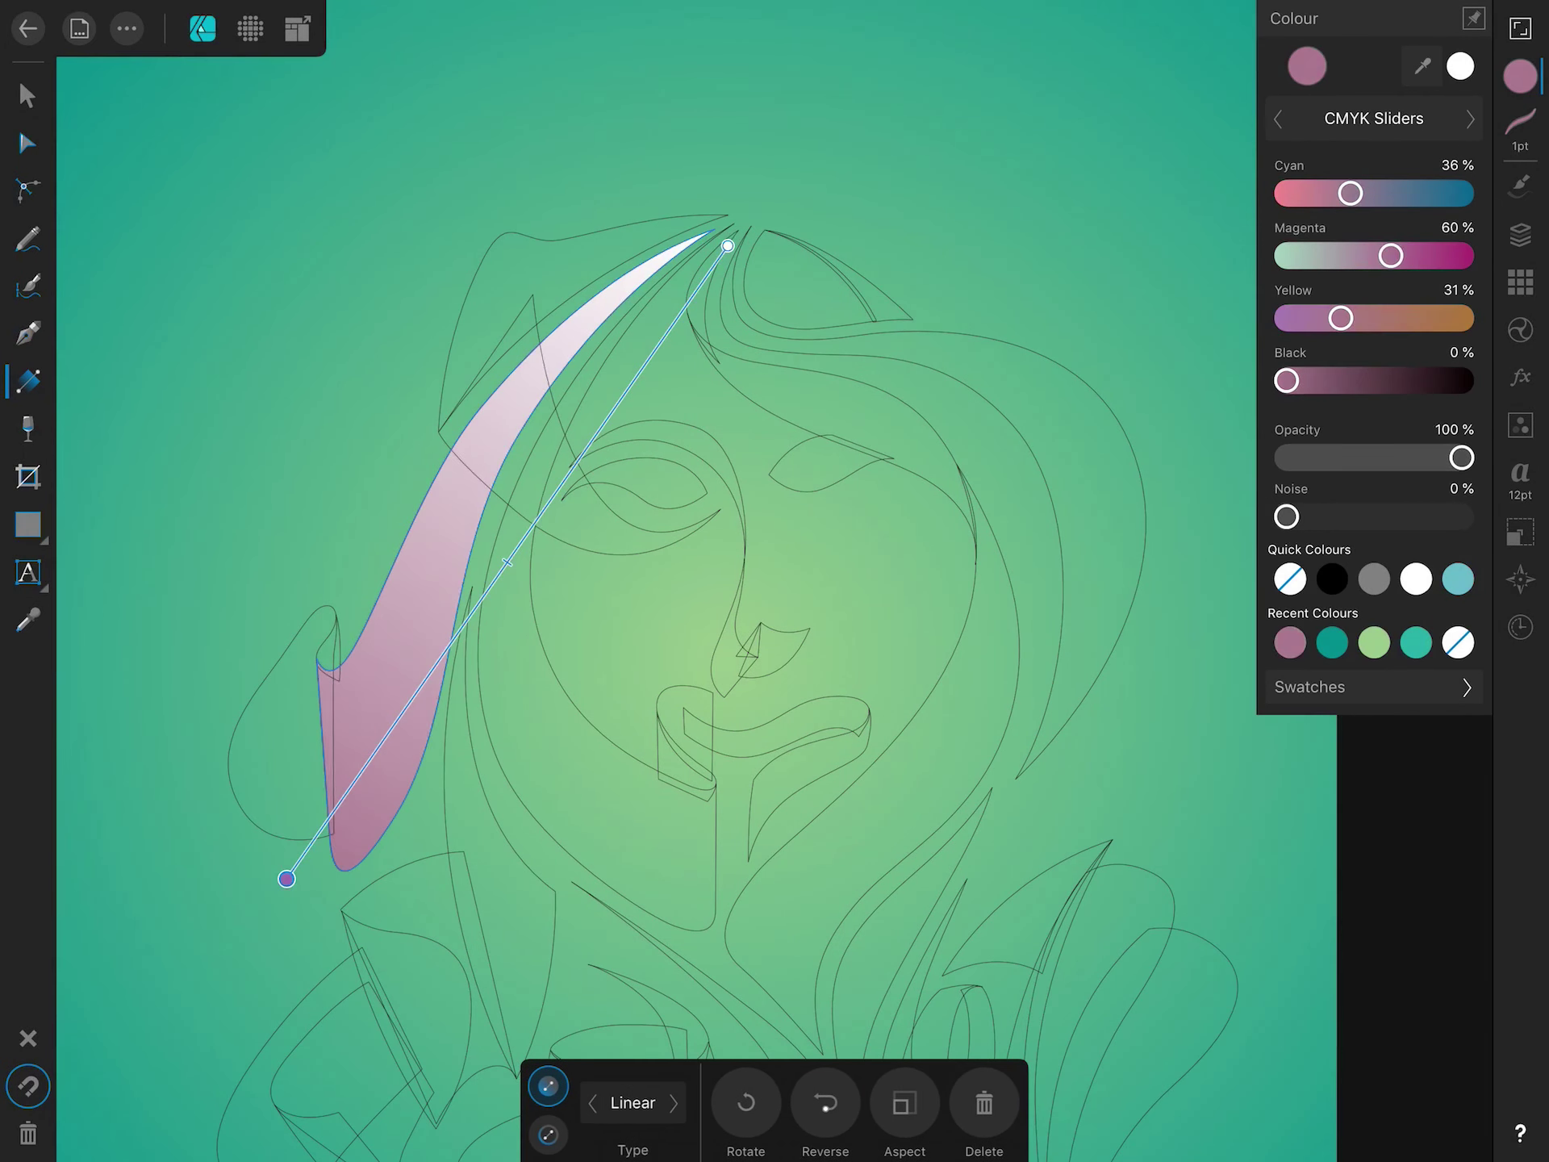
{"action": "left_click_drag", "start_coordinate": [1348, 193], "coordinate": [1287, 193]}
Set the ribbon's stops to pale yellow, pink and orange, then move it to Layer1's top.
{"action": "left_click", "coordinate": [723, 238]}
{"action": "mouse_move", "coordinate": [1288, 318]}
{"action": "left_mouse_down"}
{"action": "mouse_move", "coordinate": [1355, 318]}
{"action": "mouse_move", "coordinate": [1327, 256]}
{"action": "mouse_move", "coordinate": [1360, 192]}
{"action": "mouse_move", "coordinate": [1287, 192]}
{"action": "mouse_move", "coordinate": [1340, 256]}
{"action": "mouse_move", "coordinate": [1362, 256]}
{"action": "mouse_move", "coordinate": [1333, 255]}
{"action": "left_mouse_up"}
{"action": "left_click", "coordinate": [1520, 121]}
{"action": "left_click", "coordinate": [1521, 76]}
{"action": "left_click", "coordinate": [418, 690]}
{"action": "left_click", "coordinate": [616, 404]}
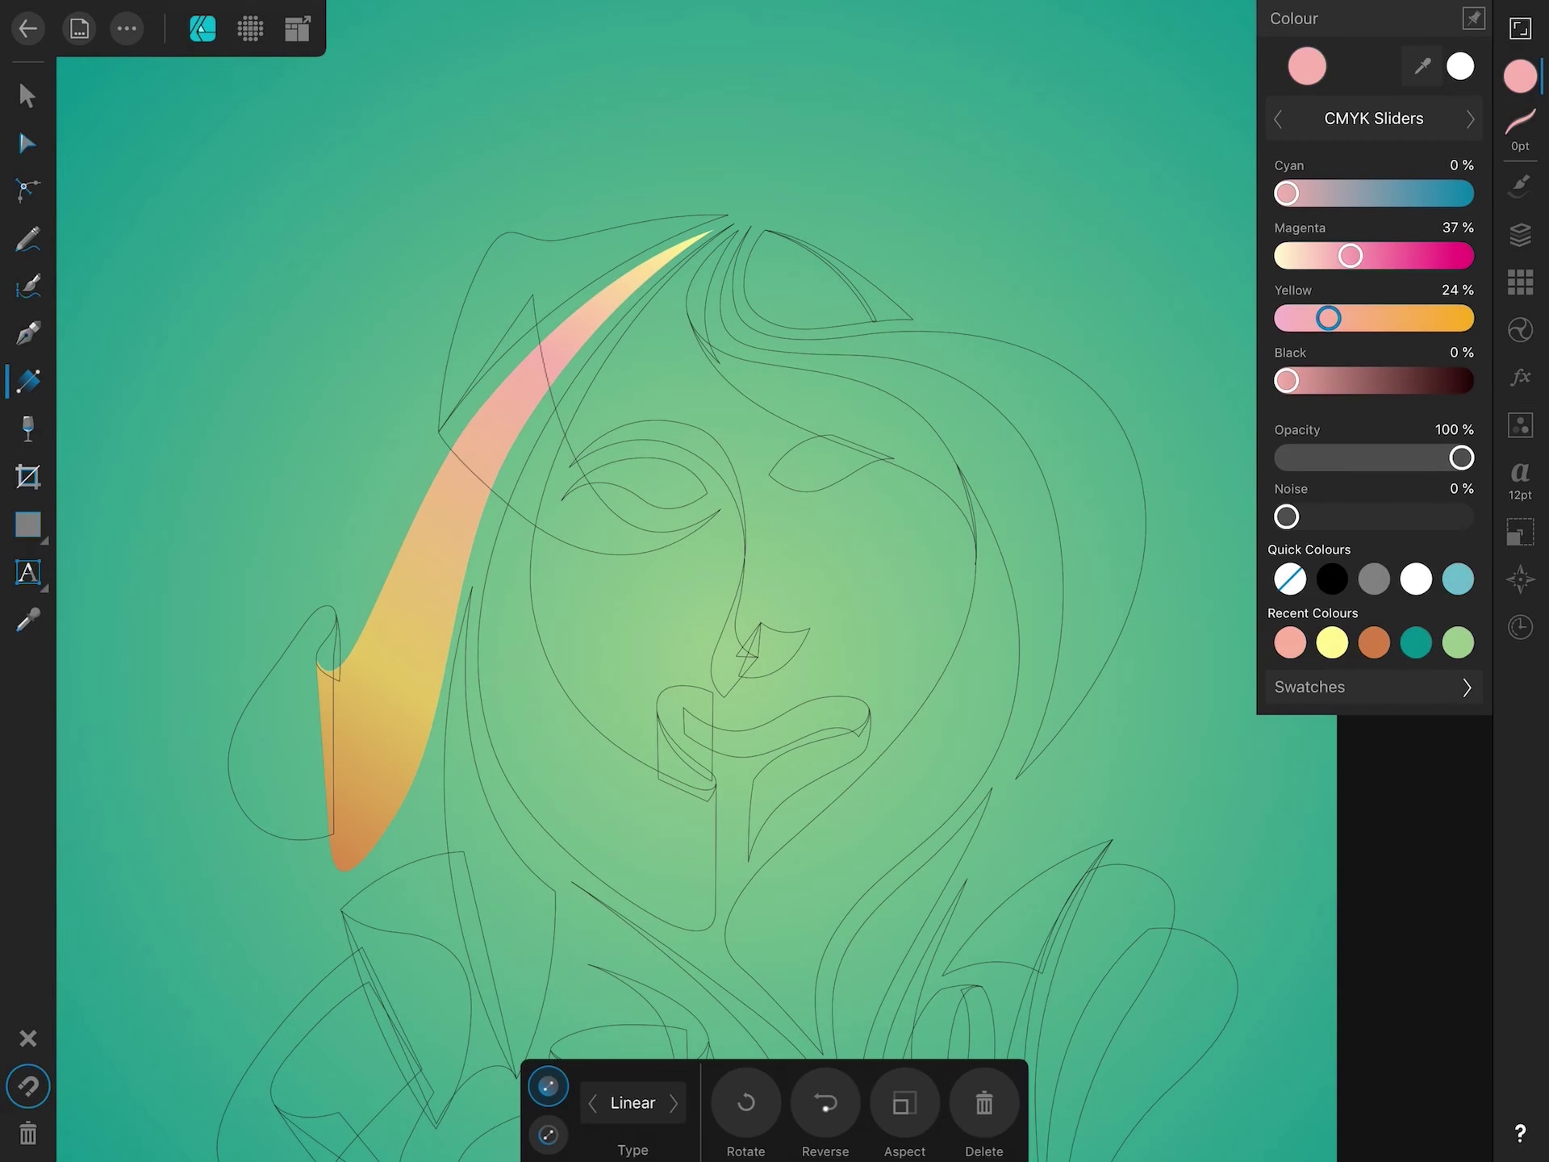
{"action": "left_click", "coordinate": [27, 95]}
{"action": "left_click", "coordinate": [1520, 235]}
{"action": "mouse_move", "coordinate": [1321, 1033]}
{"action": "left_mouse_down"}
{"action": "mouse_move", "coordinate": [1291, 92]}
{"action": "mouse_move", "coordinate": [1291, 121]}
{"action": "left_mouse_up"}
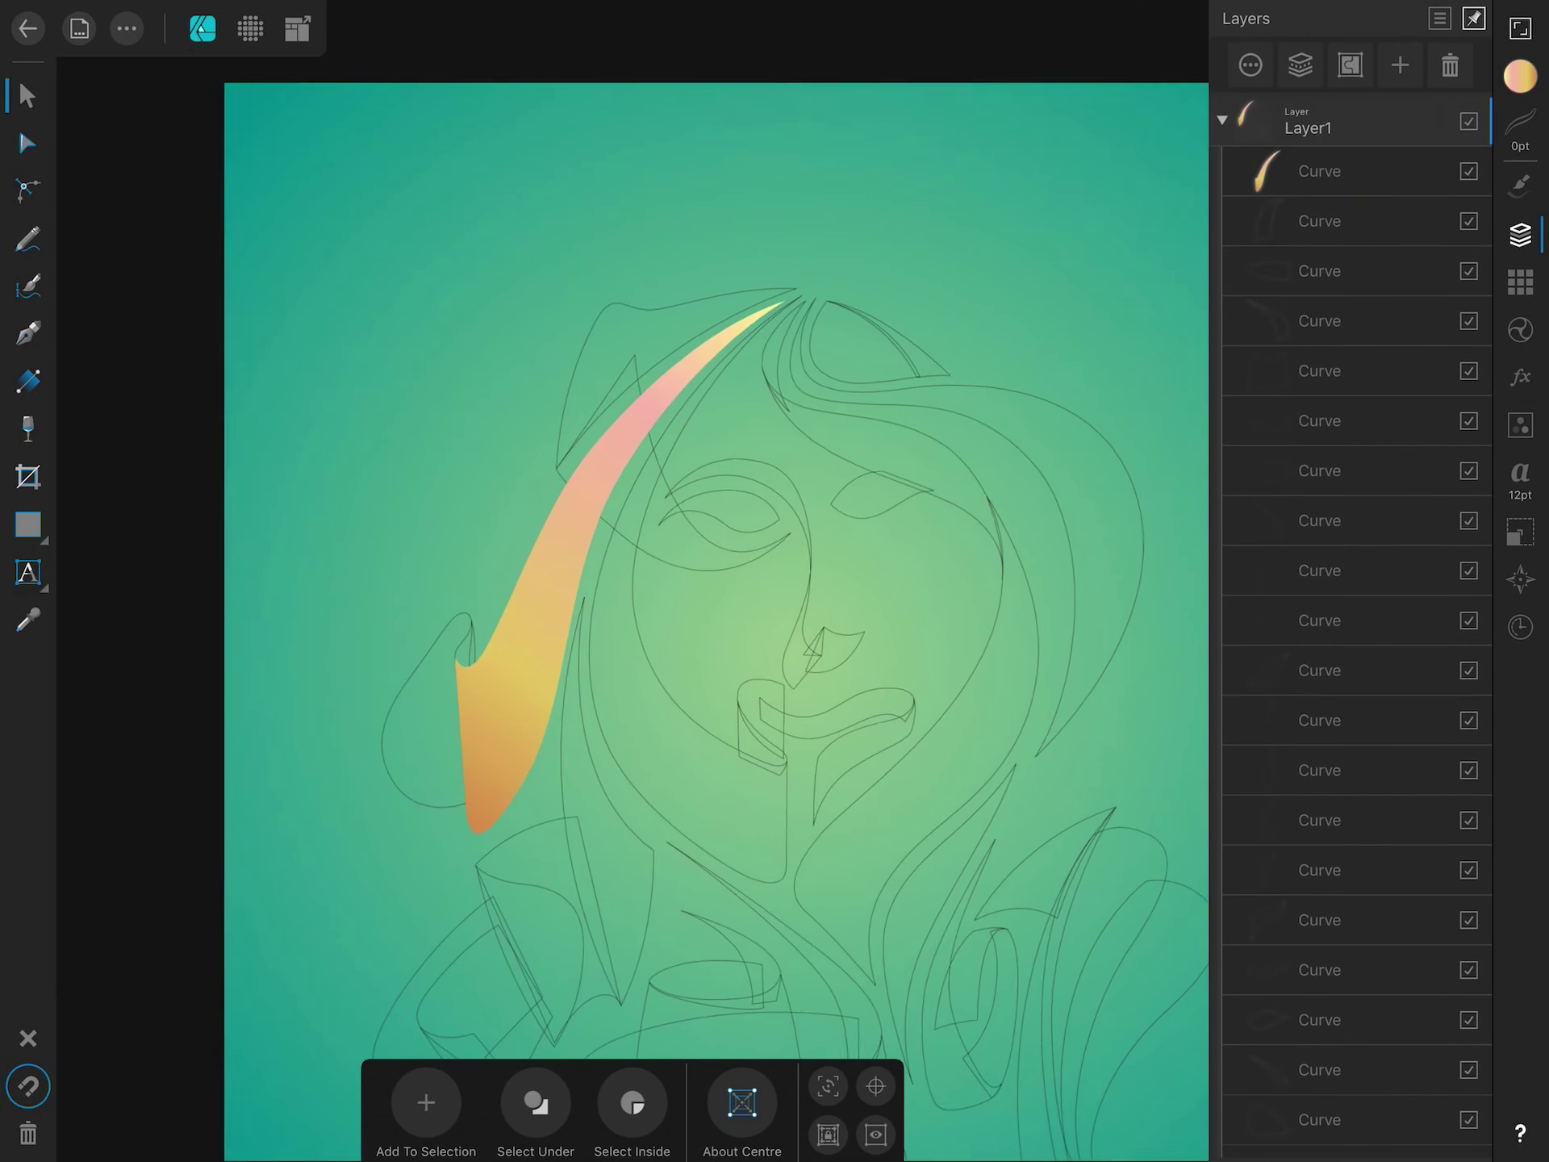
Fill the small fold piece with orange, discarding a trial gradient.
{"action": "scroll", "coordinate": [485, 646], "scroll_direction": "up", "scroll_amount": 5}
{"action": "left_click", "coordinate": [1520, 75]}
{"action": "left_click", "coordinate": [1382, 641]}
{"action": "scroll", "coordinate": [645, 565], "scroll_direction": "up", "scroll_amount": 2}
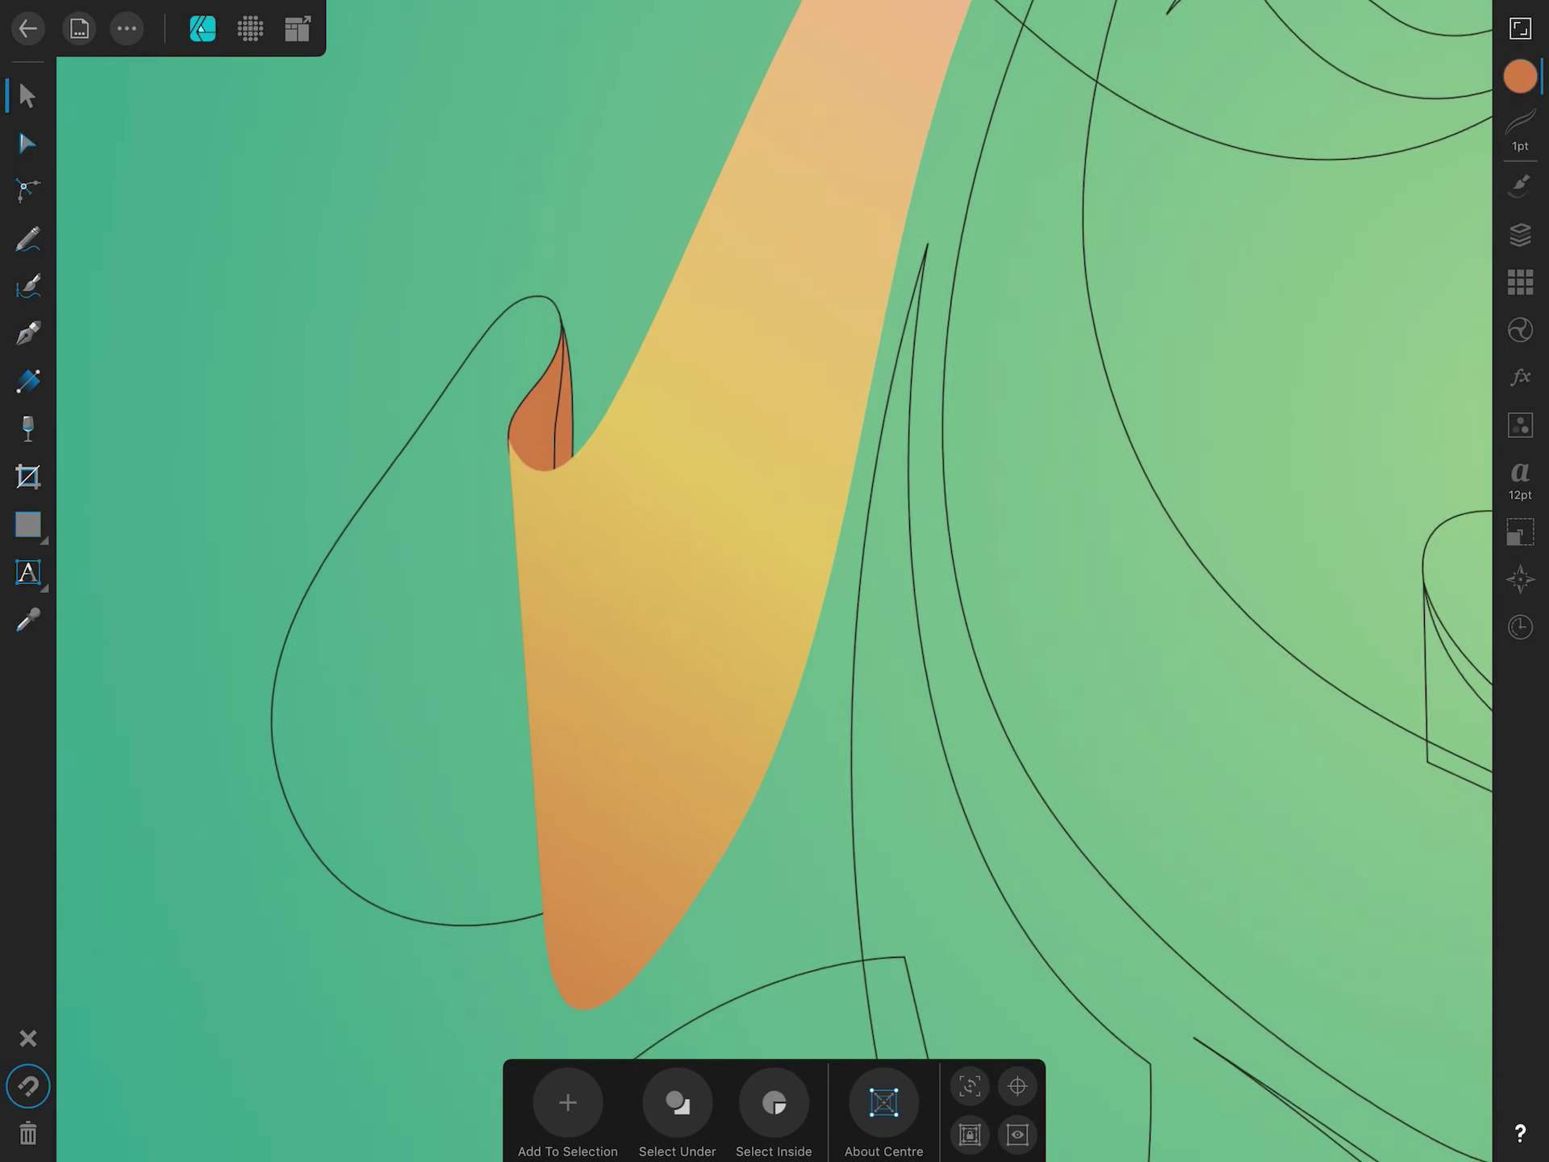
{"action": "left_click", "coordinate": [28, 380]}
{"action": "left_click_drag", "start_coordinate": [356, 1062], "coordinate": [1090, 0]}
{"action": "key", "text": "ctrl+z"}
{"action": "left_click", "coordinate": [27, 96]}
Move the fold piece's layer to the top of Layer1.
{"action": "left_click", "coordinate": [242, 565]}
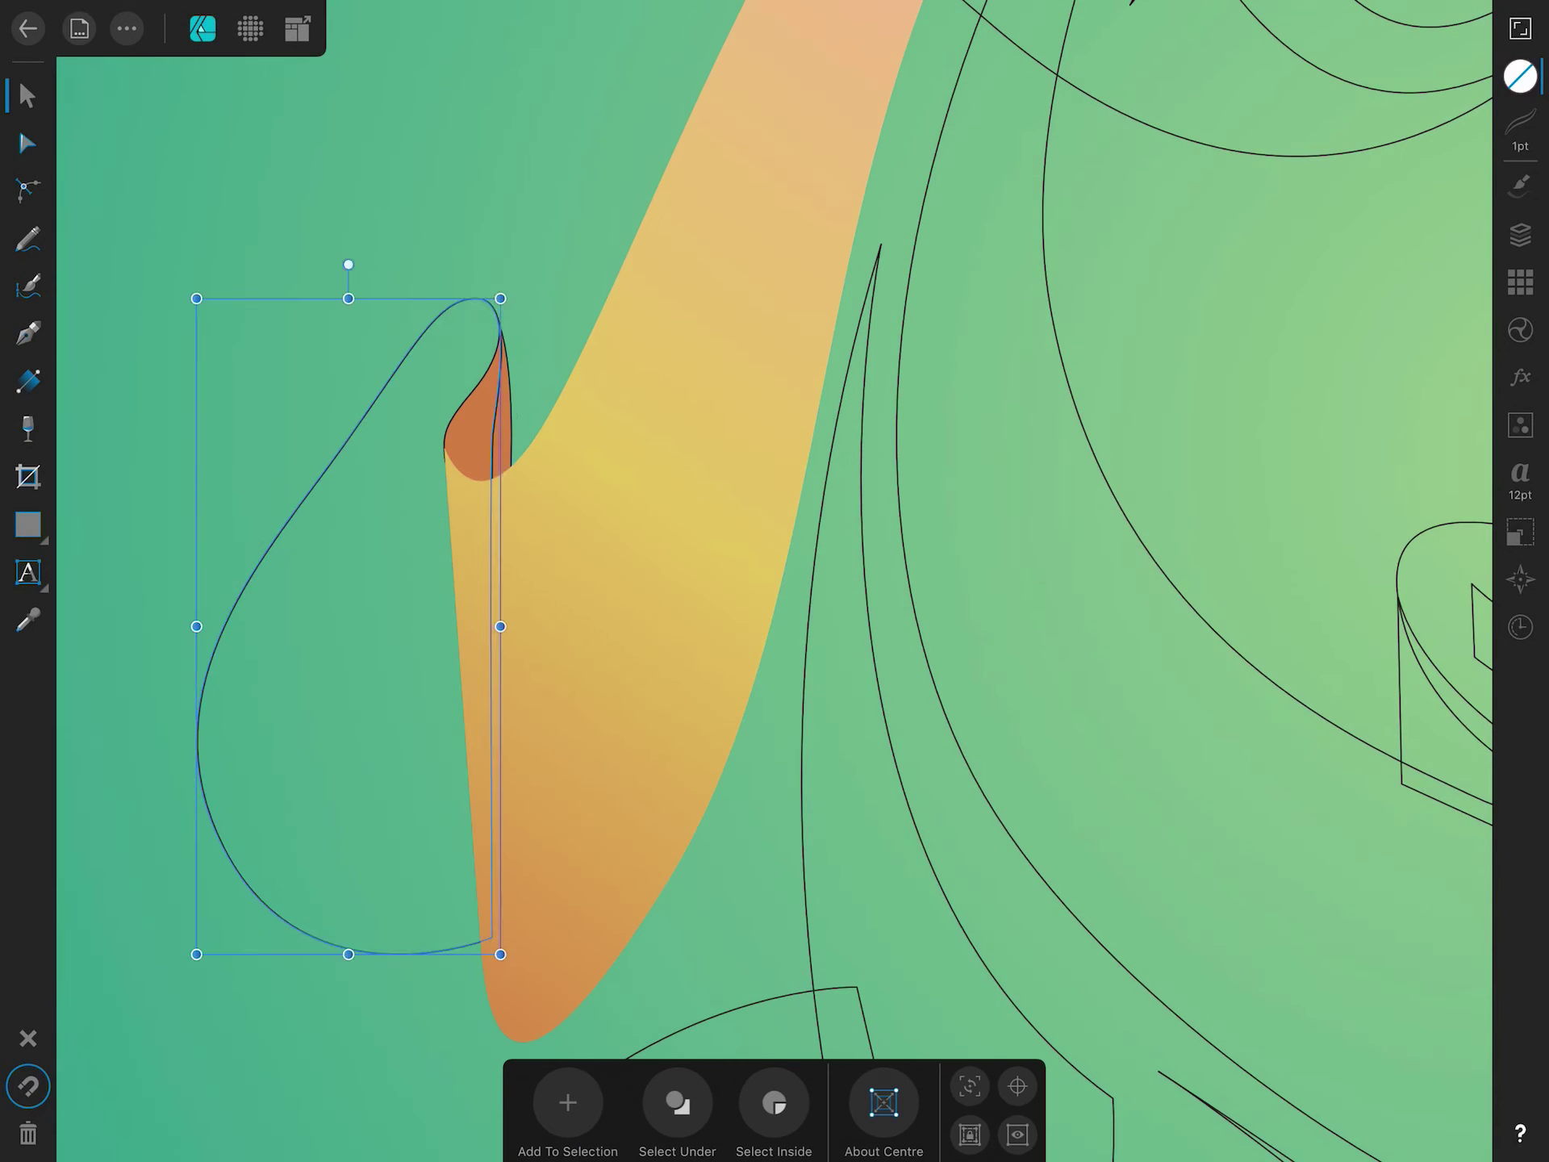
{"action": "left_click", "coordinate": [480, 440]}
{"action": "left_click", "coordinate": [27, 380]}
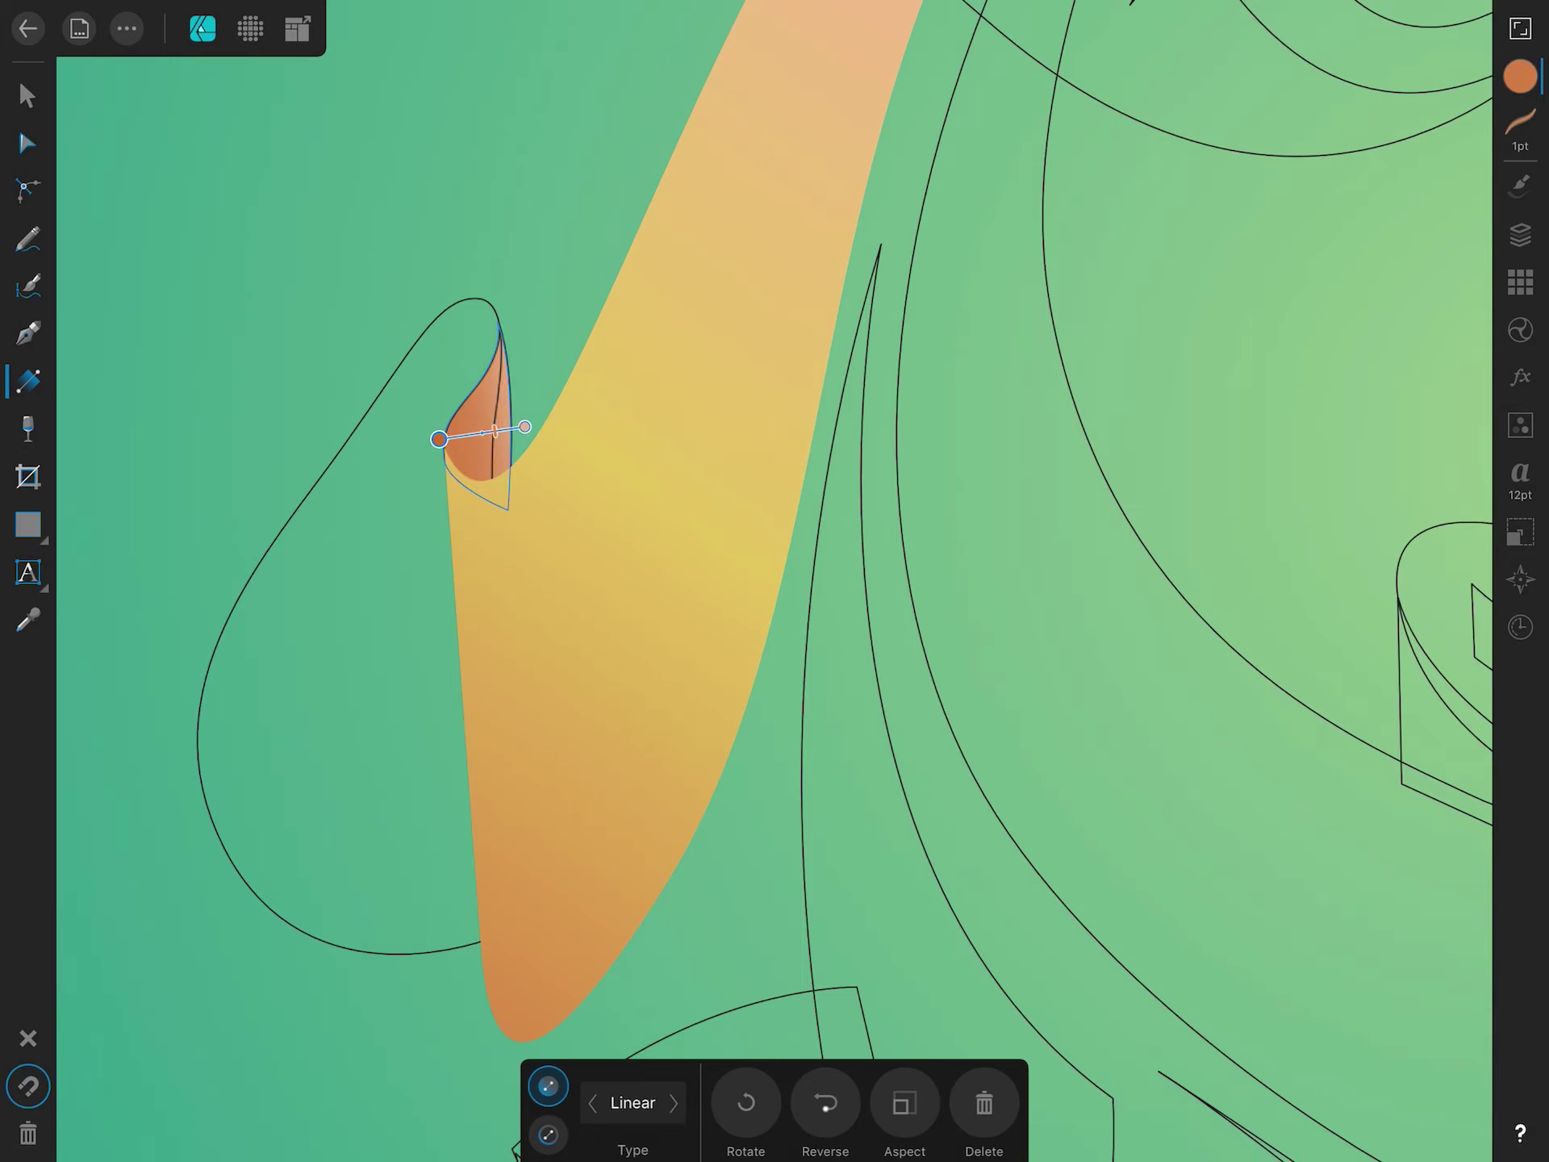
{"action": "left_click", "coordinate": [1521, 76]}
{"action": "left_click", "coordinate": [1521, 121]}
{"action": "left_click", "coordinate": [27, 95]}
{"action": "left_click", "coordinate": [1521, 234]}
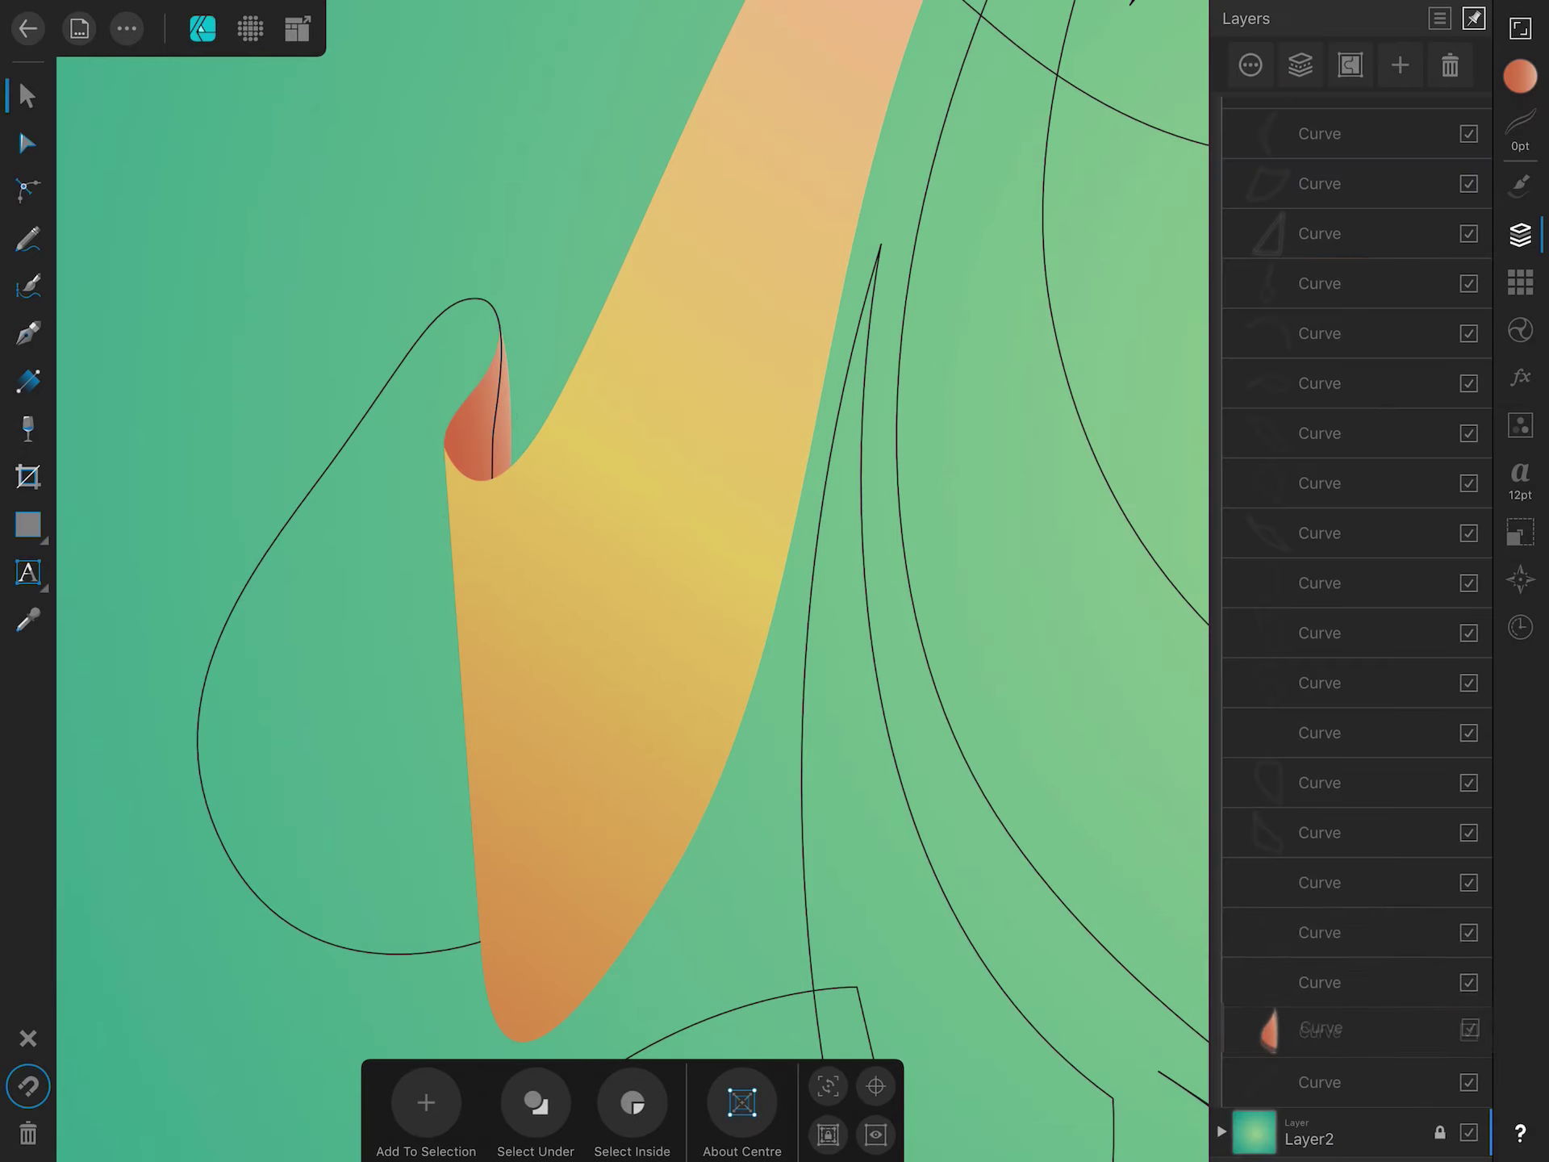
{"action": "left_click_drag", "start_coordinate": [1323, 113], "coordinate": [1324, 162]}
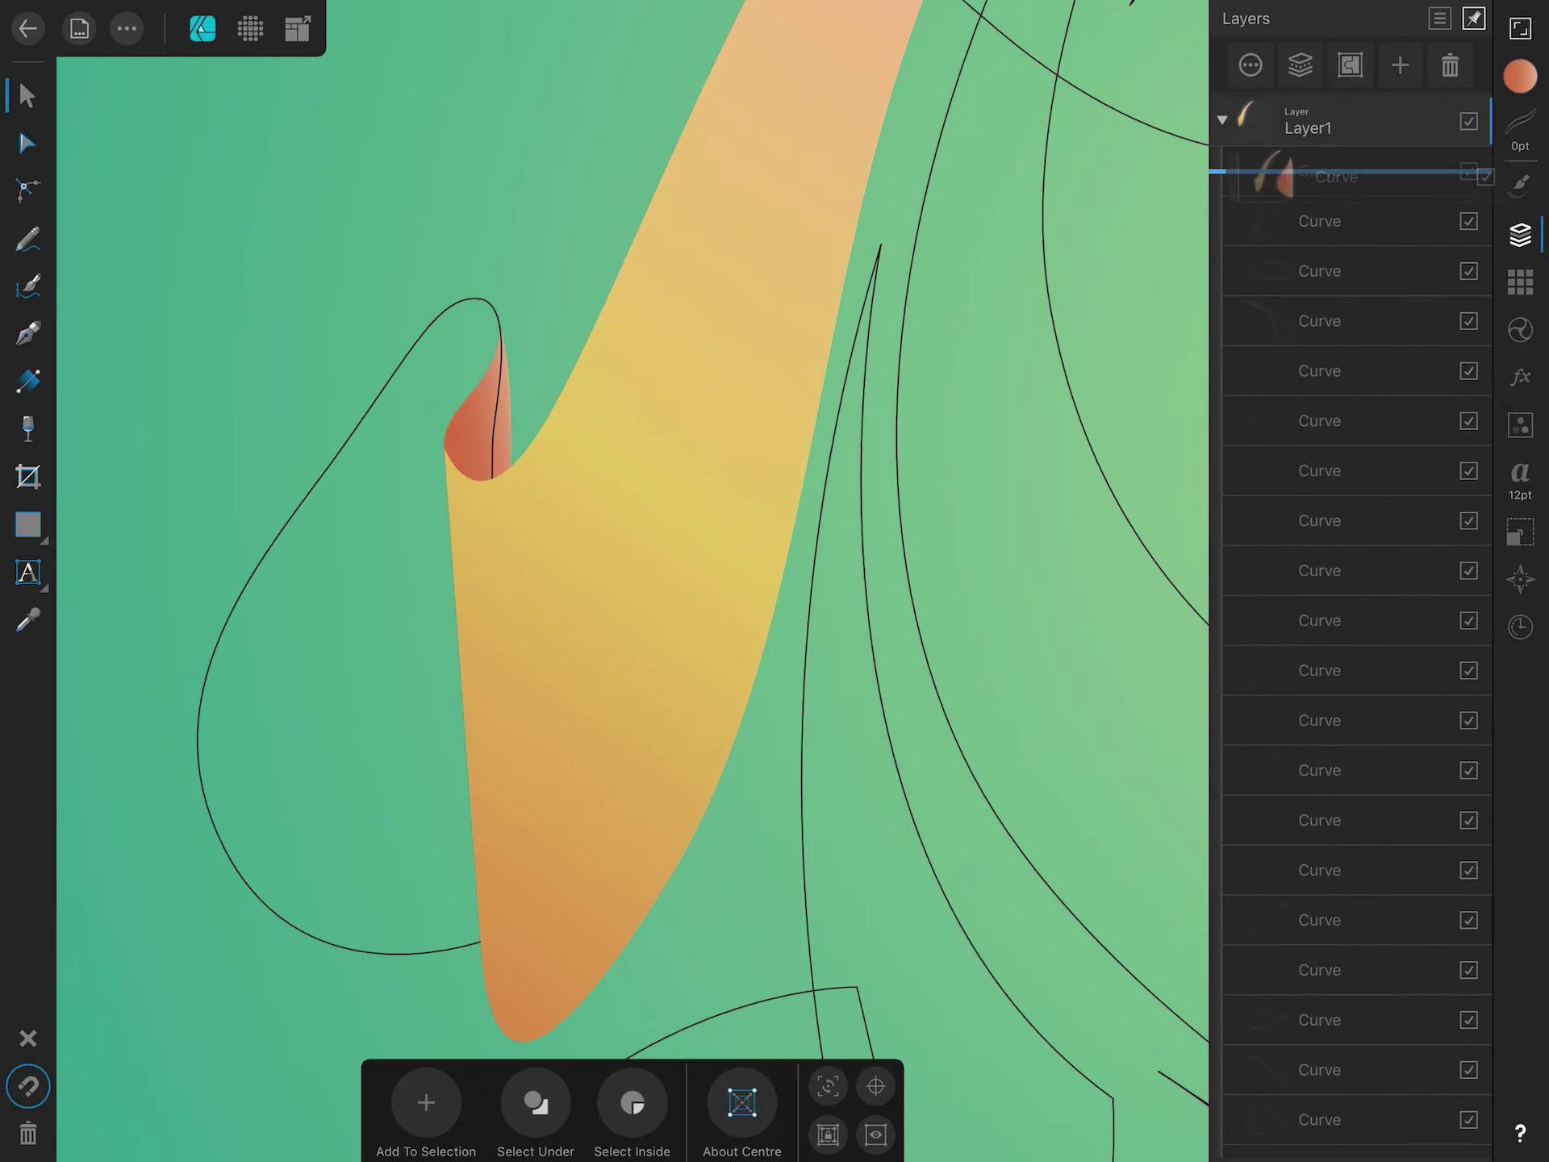
Apply the pink-yellow swatch gradient to the teardrop, laid horizontally with rebalanced stops.
{"action": "left_click", "coordinate": [1520, 76]}
{"action": "left_click", "coordinate": [1371, 687]}
{"action": "left_click", "coordinate": [1290, 166]}
{"action": "left_click", "coordinate": [27, 380]}
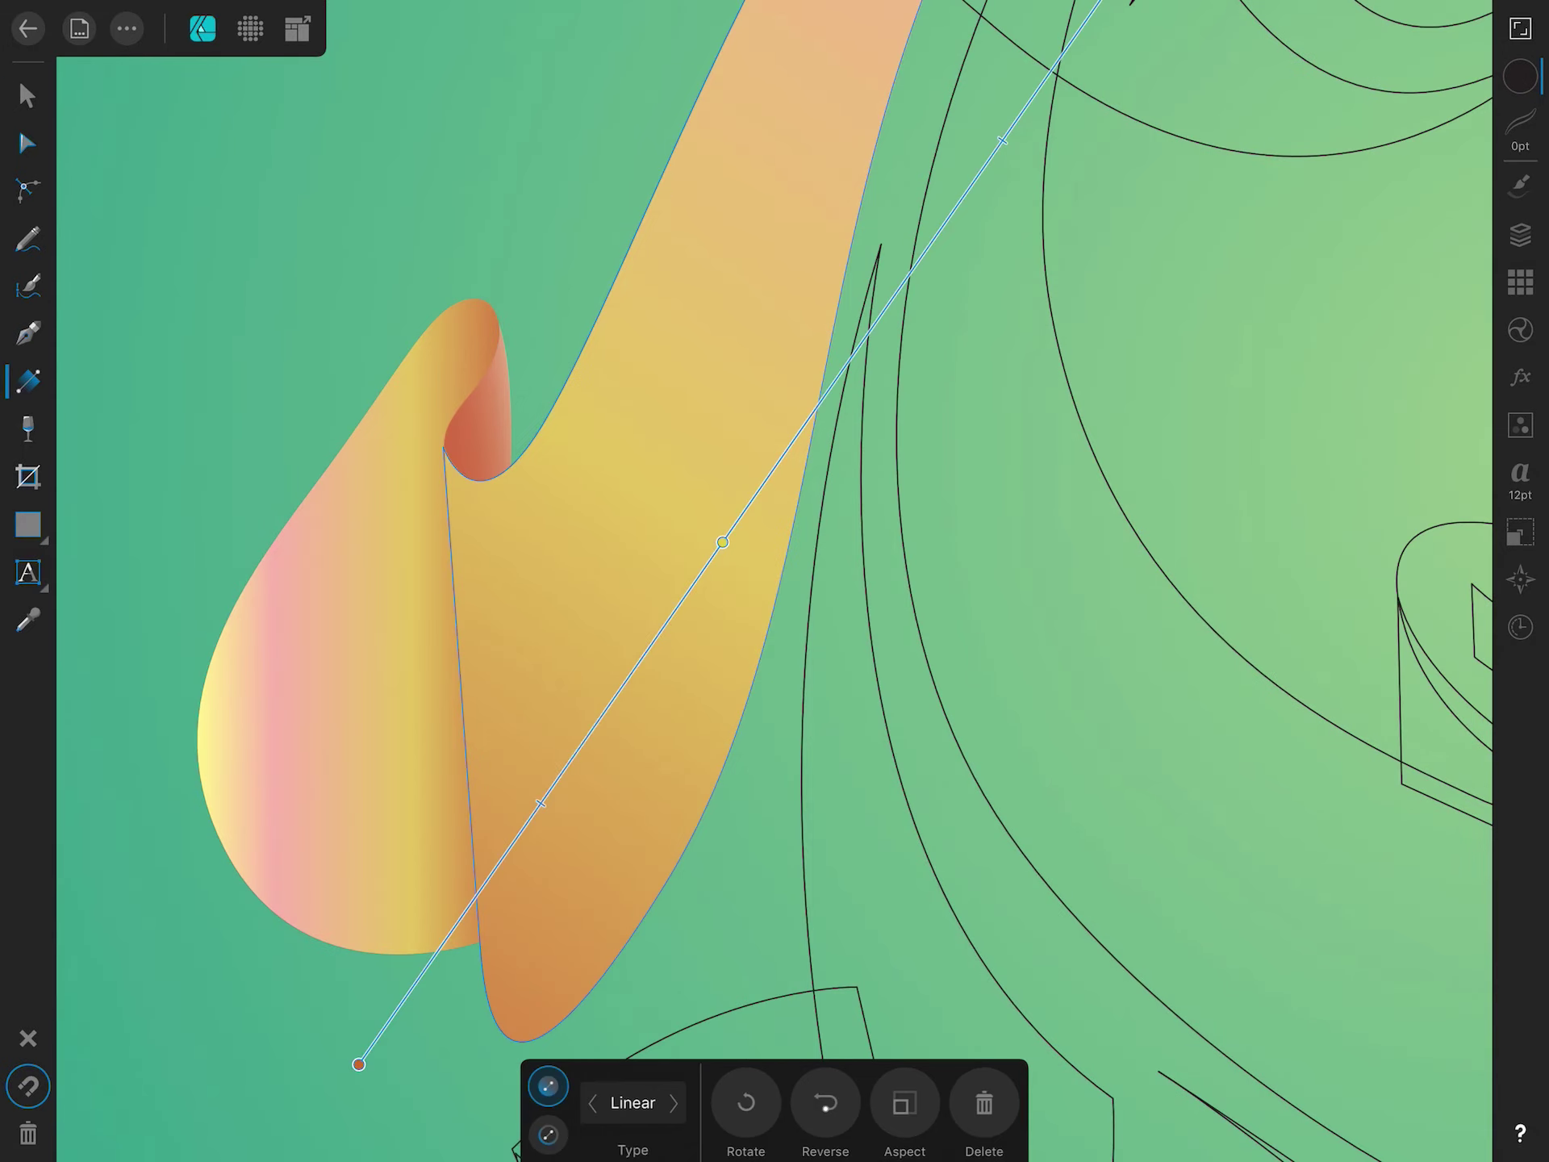
{"action": "left_click", "coordinate": [28, 96]}
{"action": "left_click", "coordinate": [323, 565]}
{"action": "left_click", "coordinate": [28, 380]}
{"action": "mouse_move", "coordinate": [127, 805]}
{"action": "left_mouse_down"}
{"action": "mouse_move", "coordinate": [460, 776]}
{"action": "mouse_move", "coordinate": [468, 802]}
{"action": "mouse_move", "coordinate": [439, 782]}
{"action": "mouse_move", "coordinate": [516, 782]}
{"action": "left_mouse_up"}
{"action": "left_click_drag", "start_coordinate": [403, 792], "coordinate": [324, 795]}
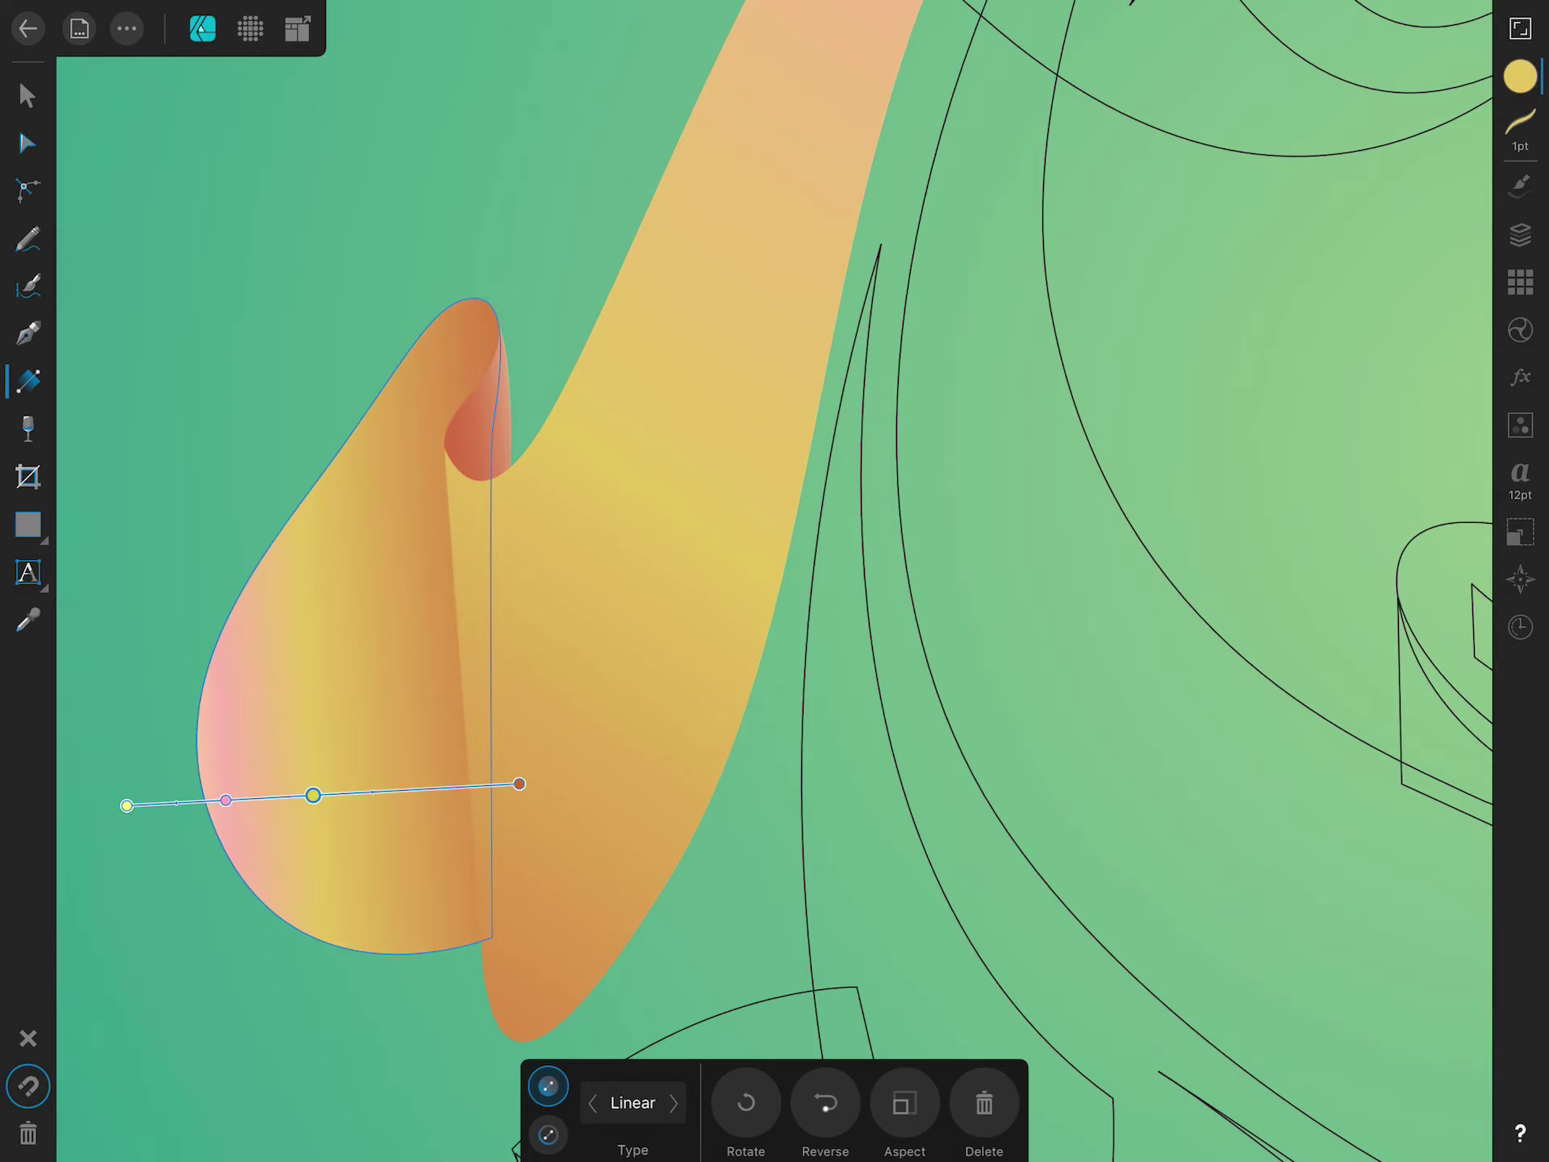
{"action": "scroll", "coordinate": [775, 581], "scroll_direction": "down", "scroll_amount": 5}
Adjust the fold shape's nodes with the Node tool.
{"action": "scroll", "coordinate": [774, 581], "scroll_direction": "down", "scroll_amount": 2}
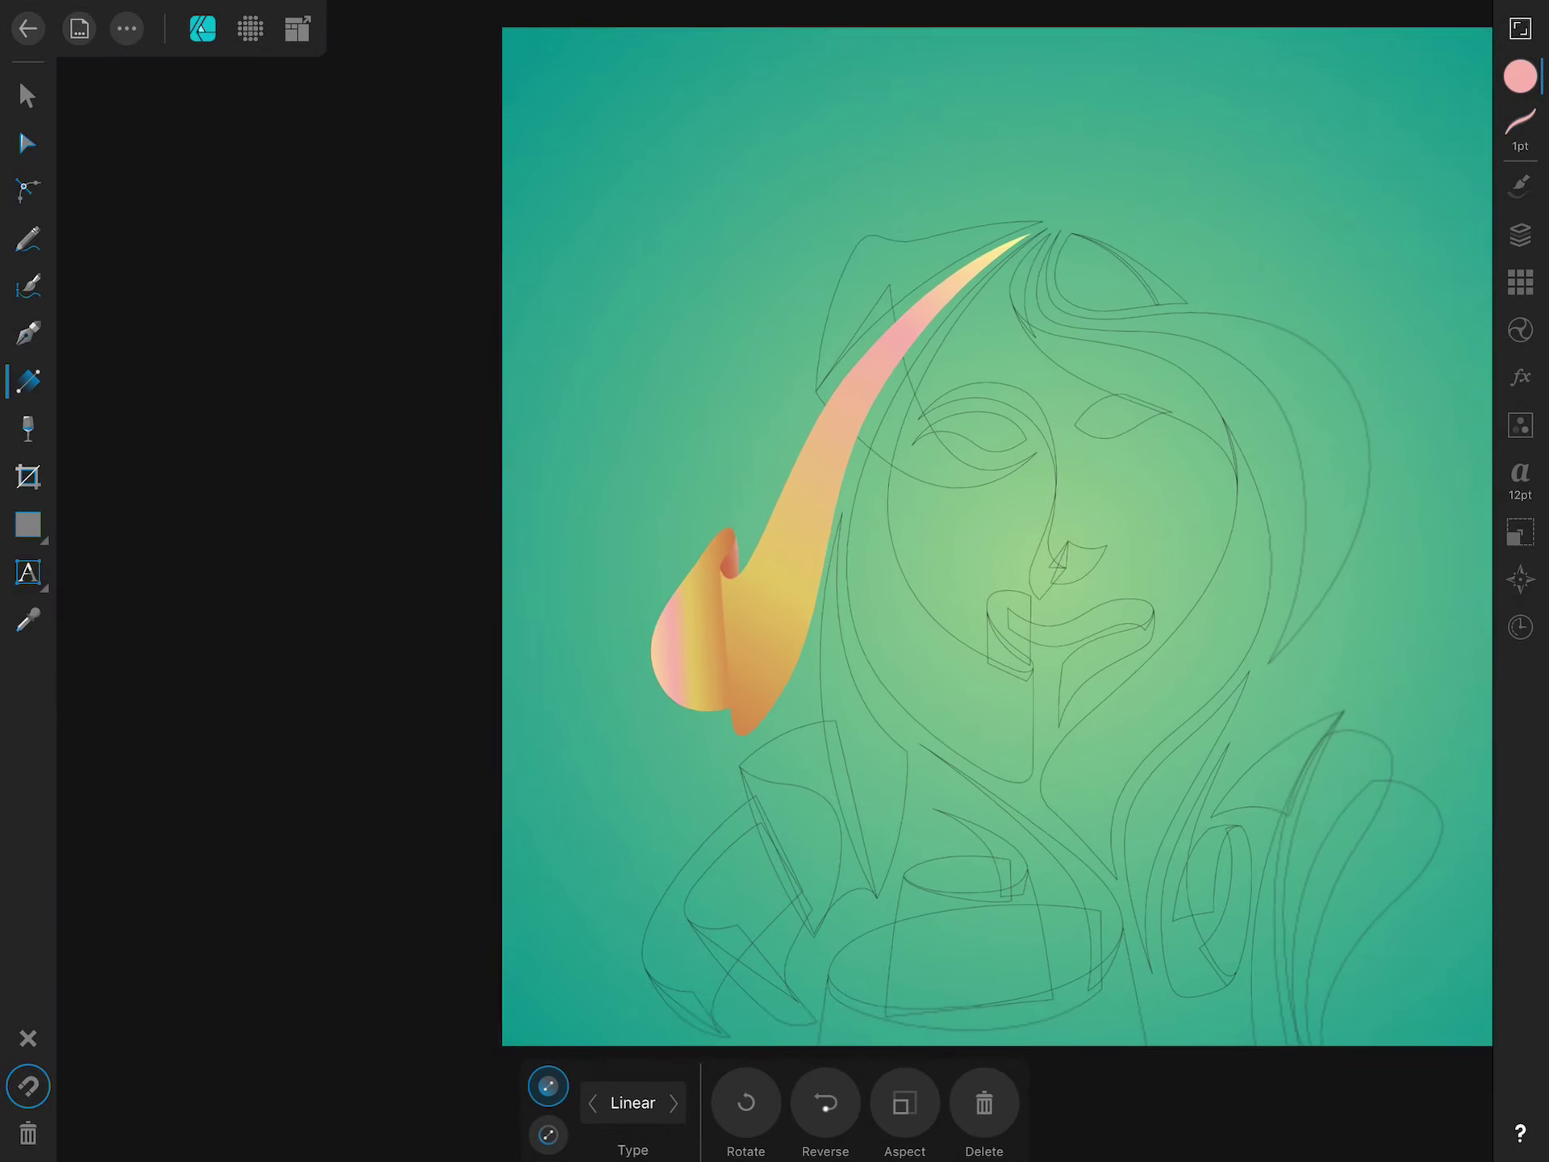
{"action": "scroll", "coordinate": [783, 678], "scroll_direction": "up", "scroll_amount": 1}
{"action": "scroll", "coordinate": [783, 678], "scroll_direction": "up", "scroll_amount": 2}
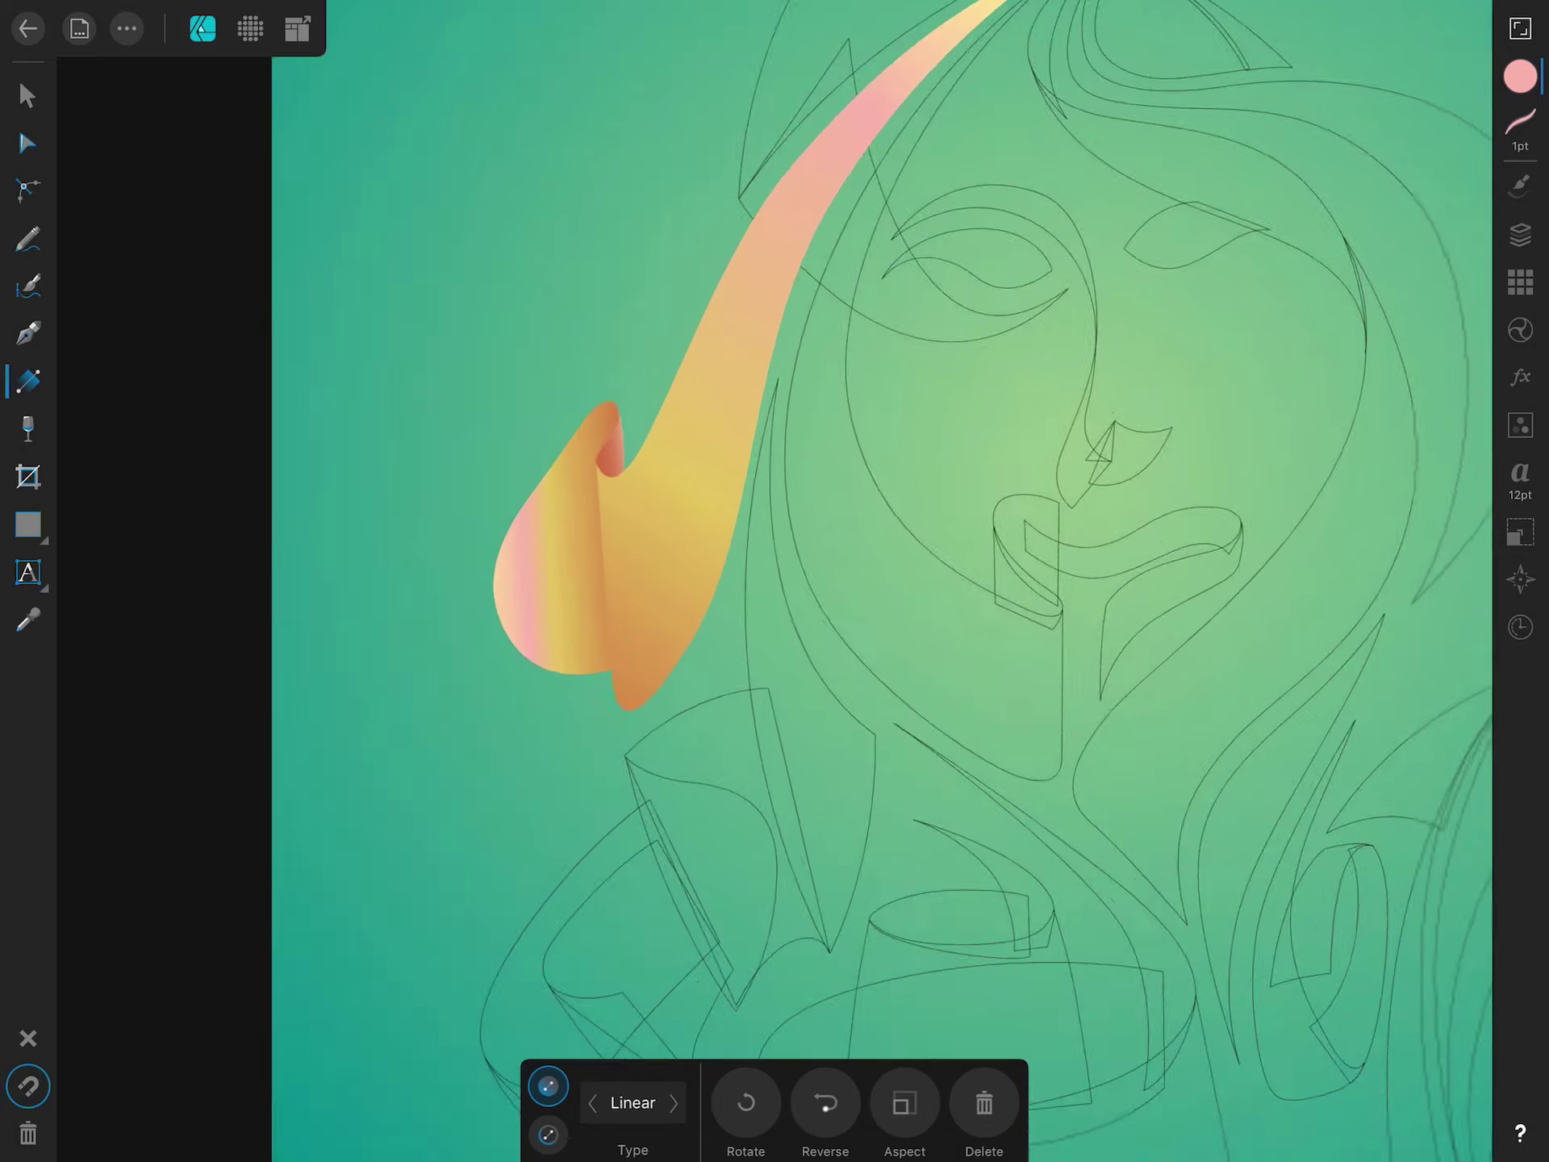
{"action": "scroll", "coordinate": [783, 678], "scroll_direction": "up", "scroll_amount": 2}
{"action": "scroll", "coordinate": [783, 678], "scroll_direction": "up", "scroll_amount": 1}
{"action": "key", "text": "a"}
{"action": "scroll", "coordinate": [775, 581], "scroll_direction": "up", "scroll_amount": 5}
{"action": "scroll", "coordinate": [774, 581], "scroll_direction": "up", "scroll_amount": 3}
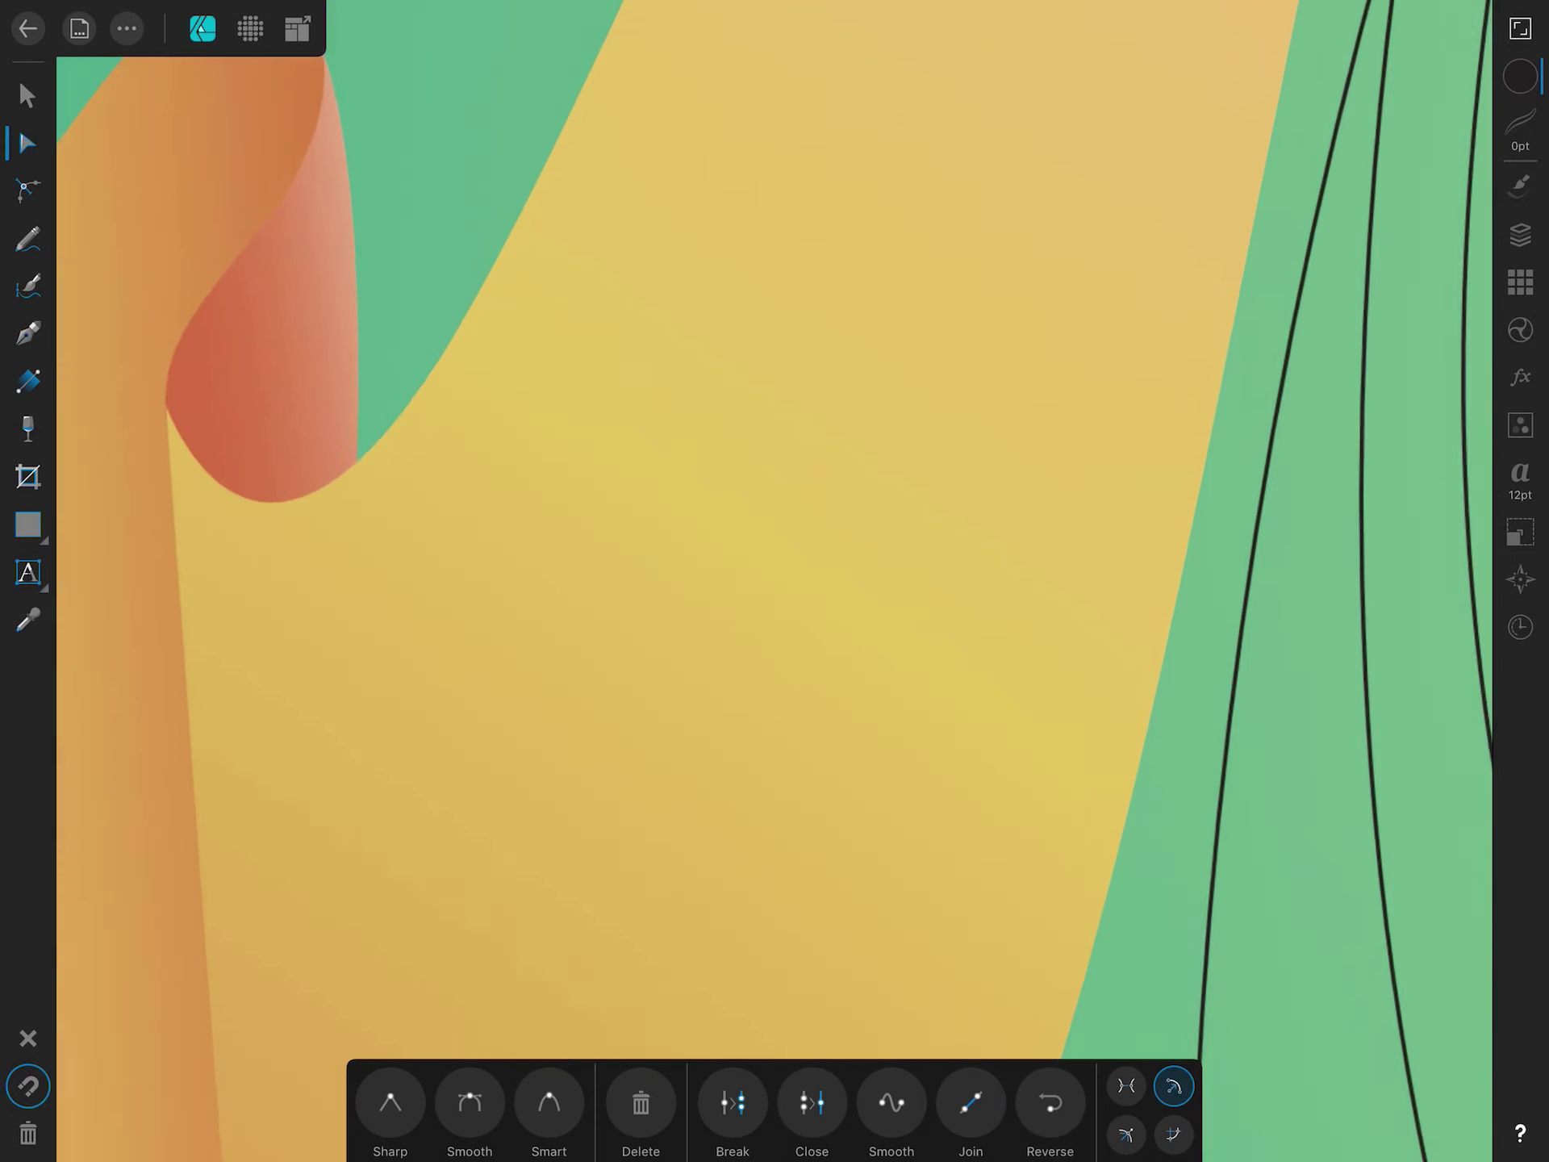
{"action": "scroll", "coordinate": [775, 581], "scroll_direction": "down", "scroll_amount": 3}
{"action": "scroll", "coordinate": [775, 581], "scroll_direction": "up", "scroll_amount": 2}
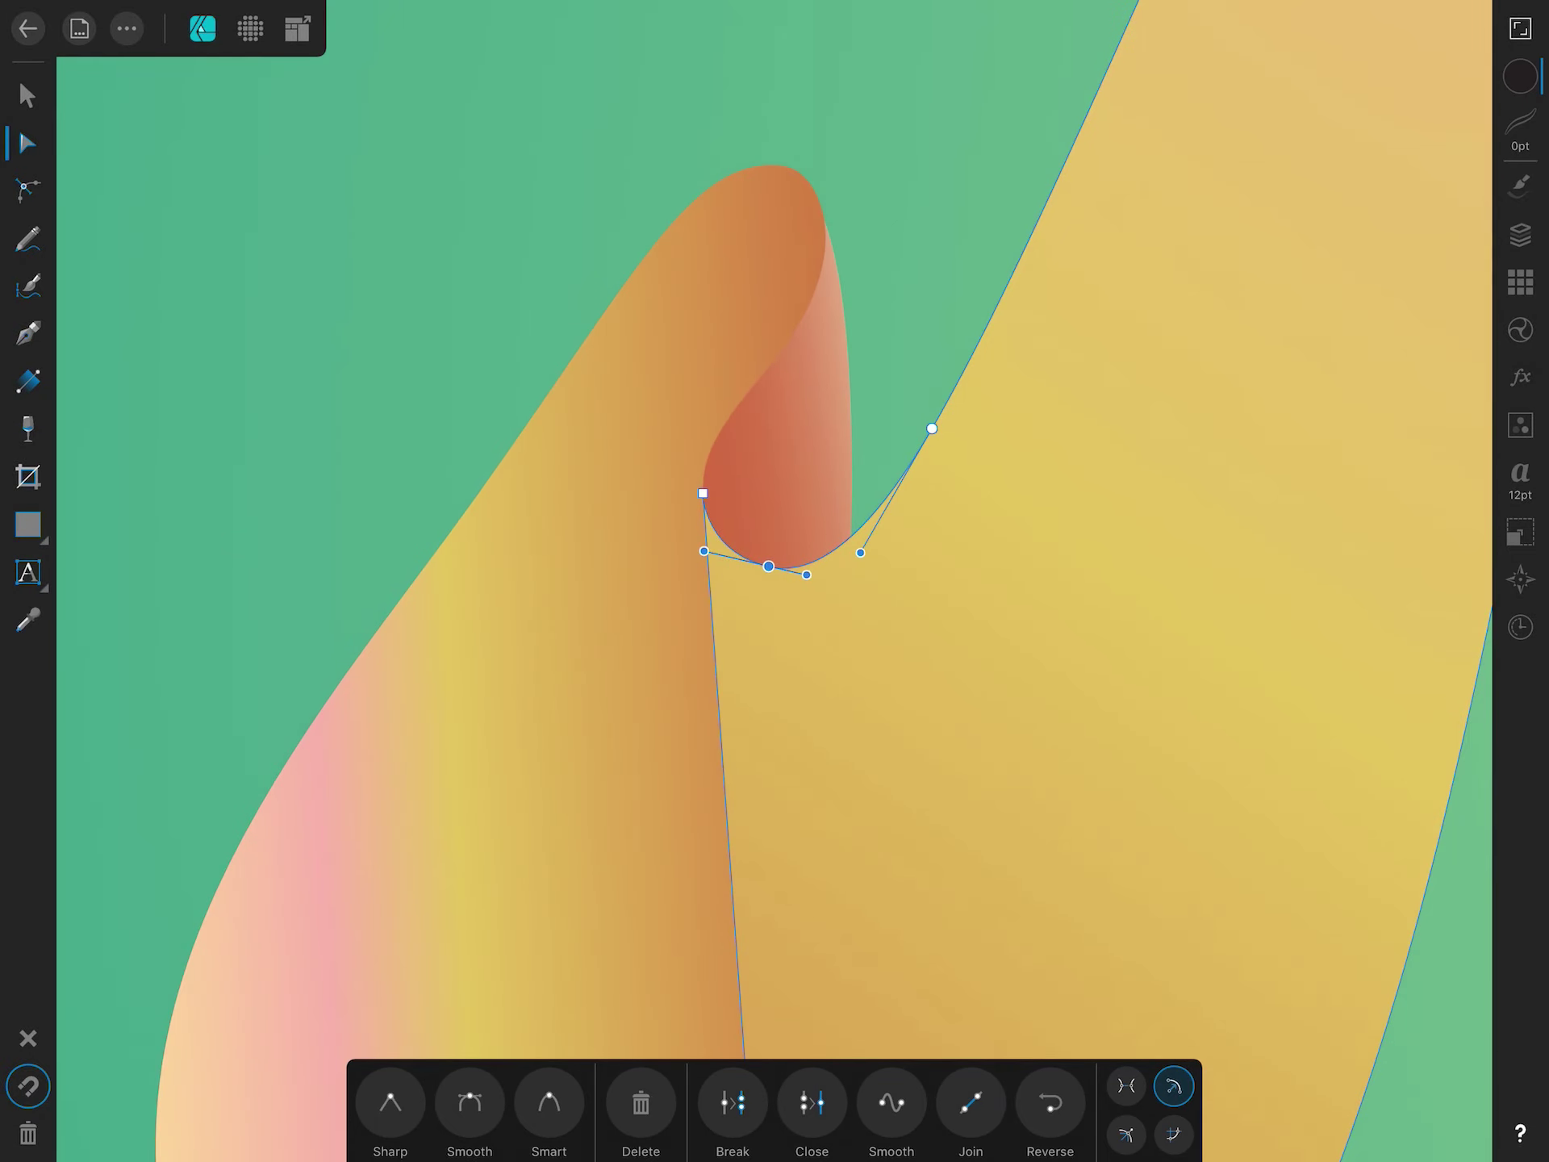
{"action": "key", "text": "v"}
Give the upper-left hair band a pink-yellow gradient and raise it above the ribbon.
{"action": "scroll", "coordinate": [775, 581], "scroll_direction": "down", "scroll_amount": 3}
{"action": "scroll", "coordinate": [775, 581], "scroll_direction": "down", "scroll_amount": 2}
{"action": "scroll", "coordinate": [774, 581], "scroll_direction": "up", "scroll_amount": 1}
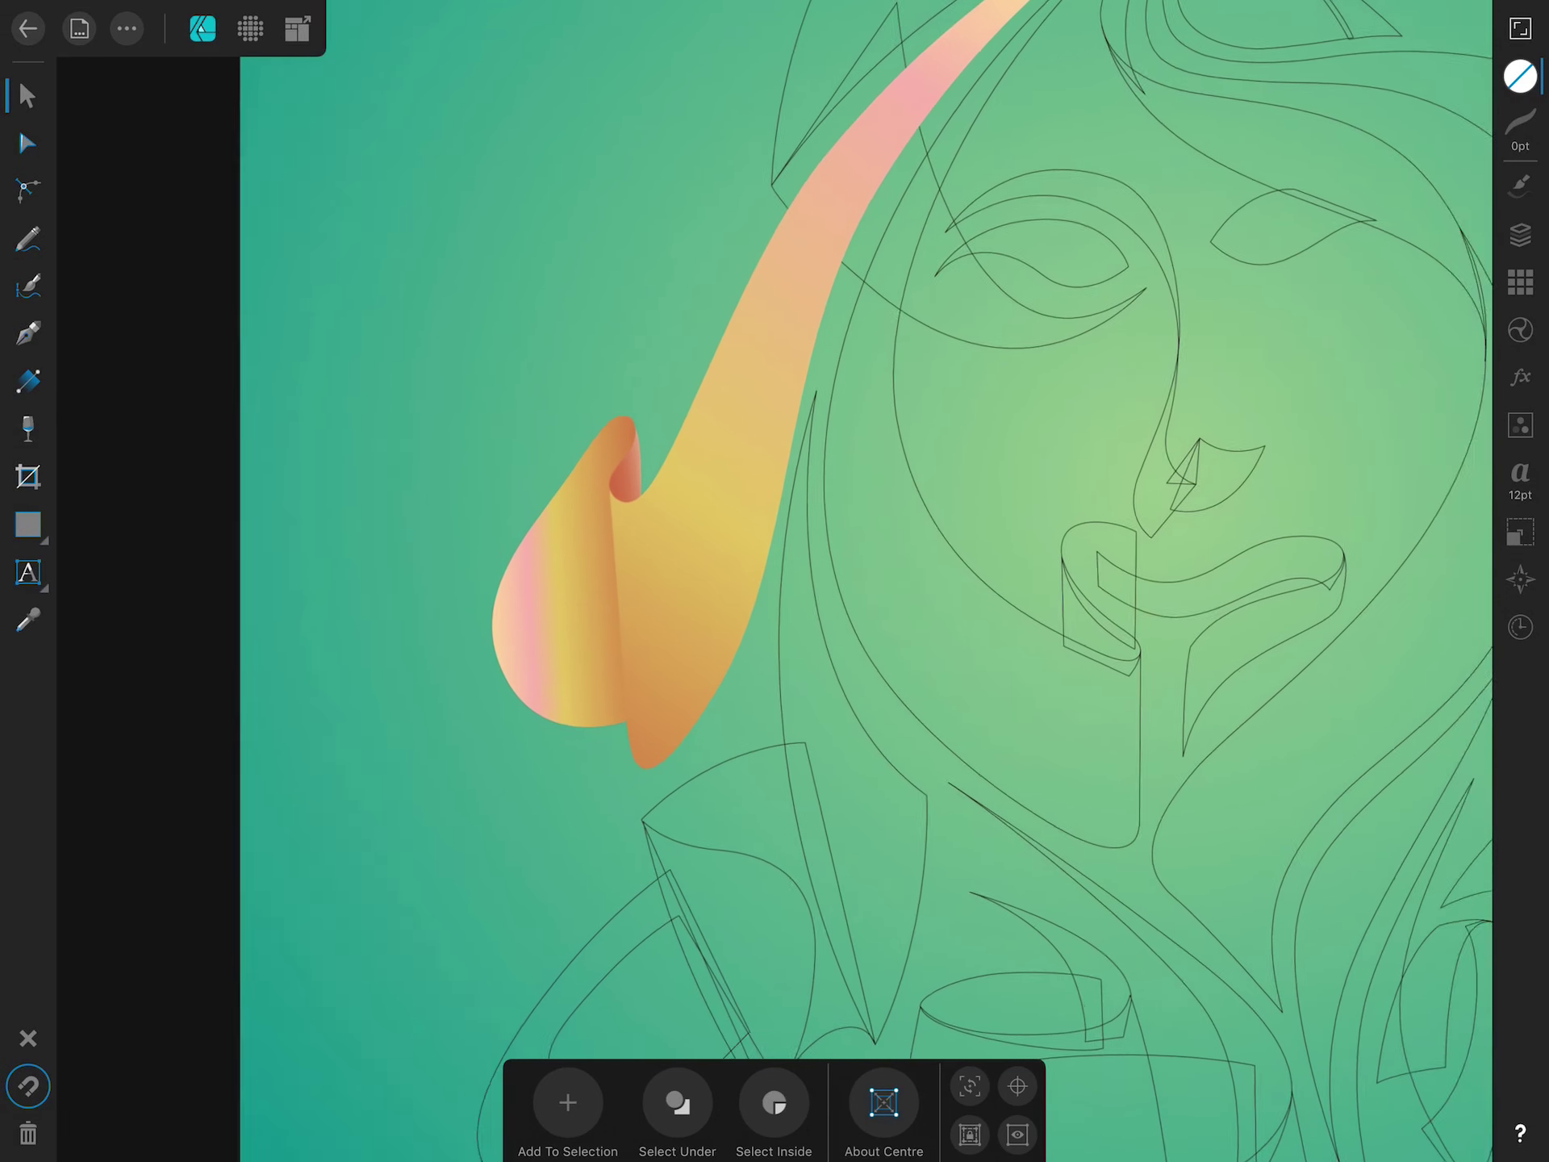
{"action": "scroll", "coordinate": [774, 581], "scroll_direction": "down", "scroll_amount": 2}
{"action": "scroll", "coordinate": [775, 581], "scroll_direction": "down", "scroll_amount": 1}
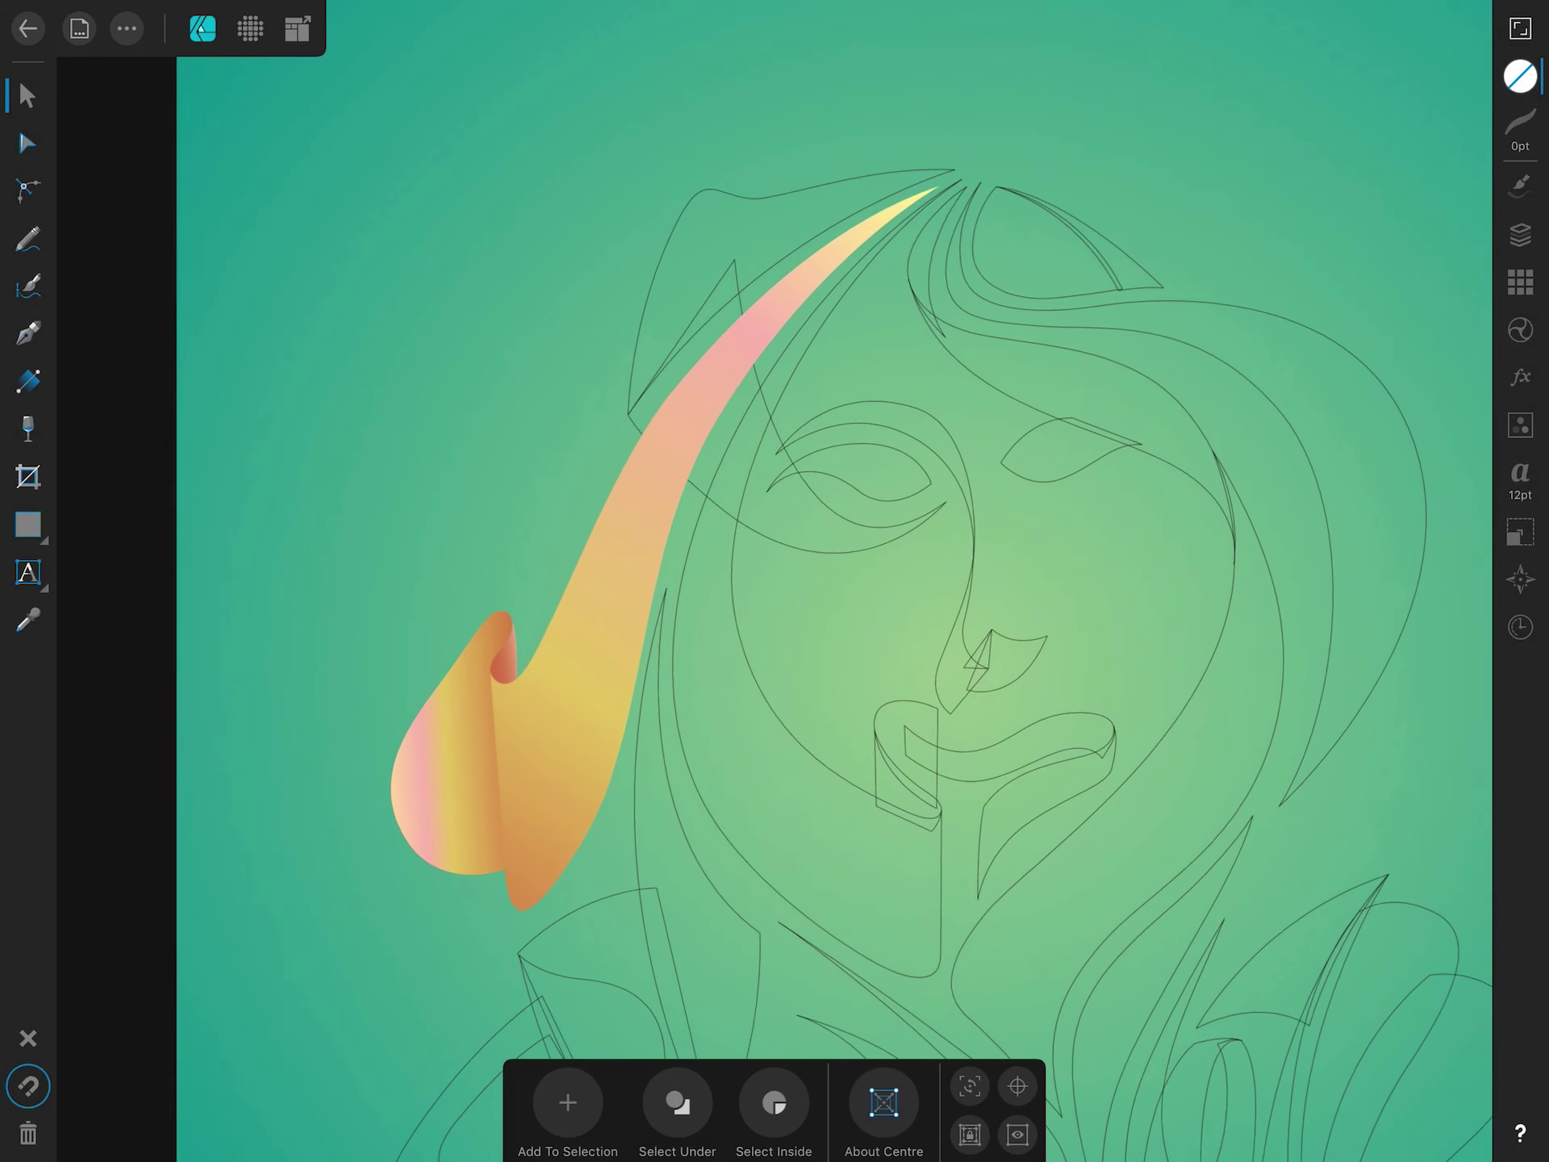
{"action": "left_click", "coordinate": [1520, 234]}
{"action": "mouse_move", "coordinate": [1267, 1031]}
{"action": "left_mouse_down"}
{"action": "mouse_move", "coordinate": [1300, 72]}
{"action": "mouse_move", "coordinate": [1303, 1035]}
{"action": "left_mouse_up"}
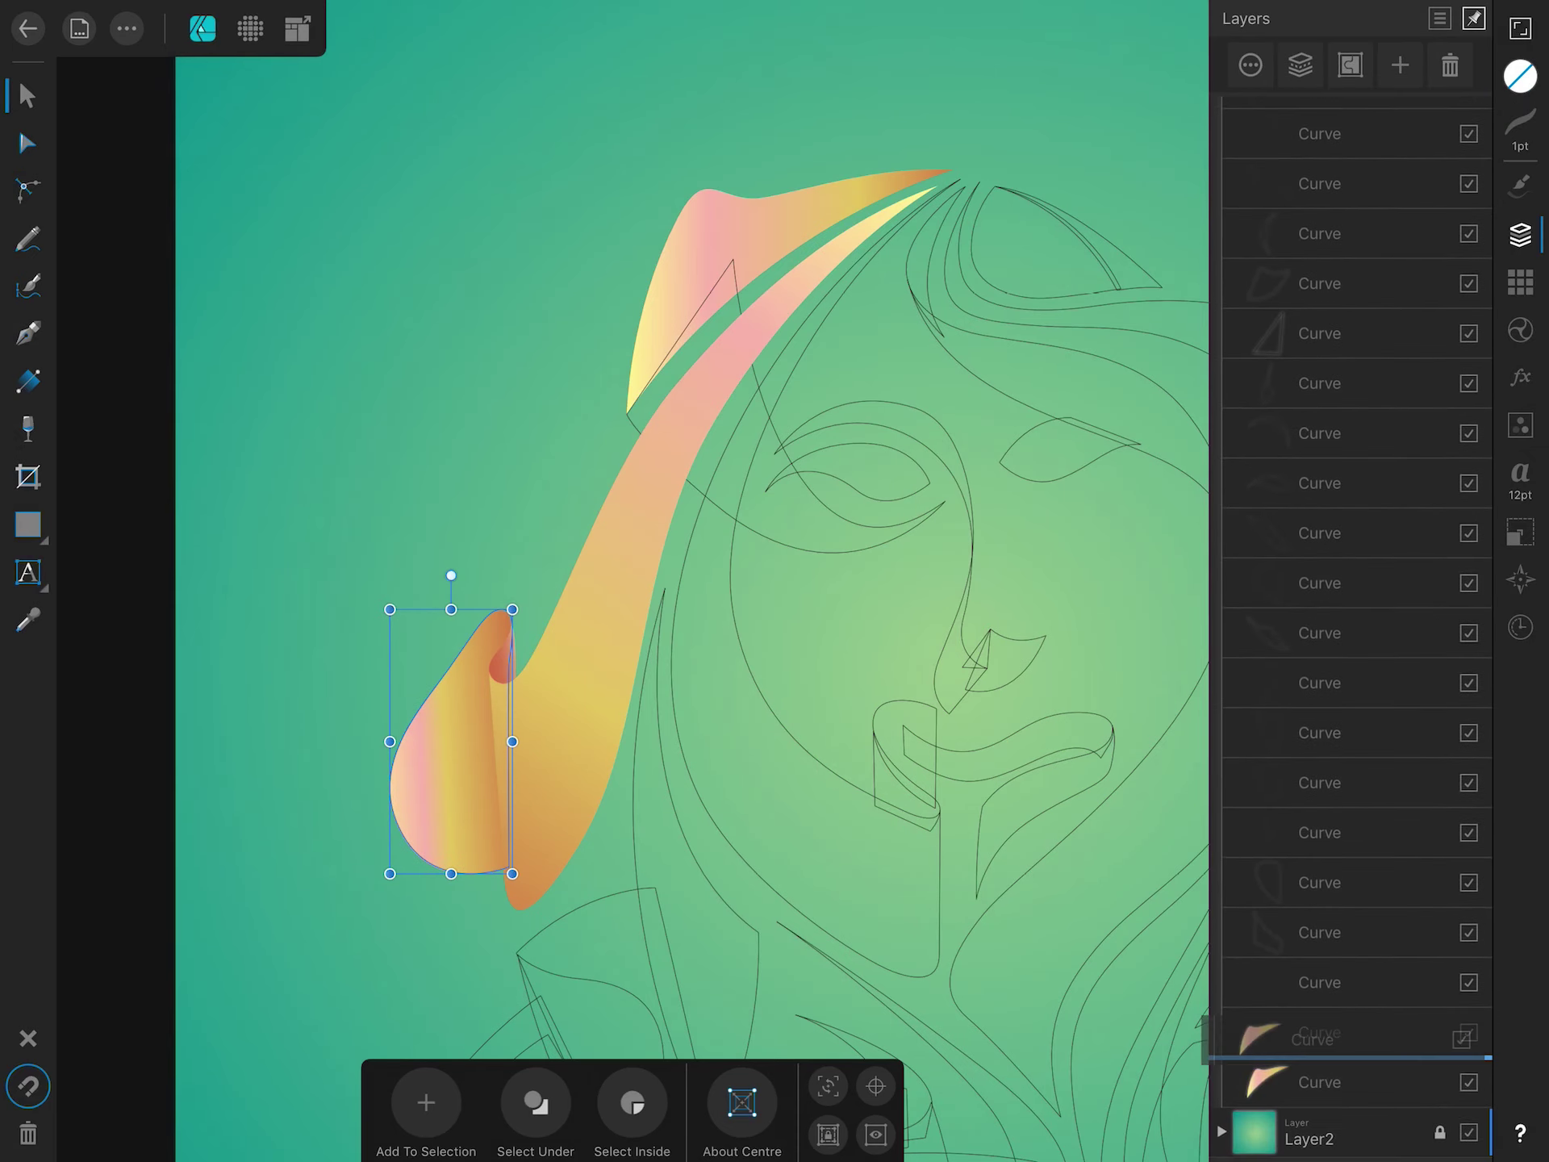
{"action": "left_click_drag", "start_coordinate": [1307, 209], "coordinate": [1308, 275]}
Lay an orange-red linear gradient across the curved shape over the left eye.
{"action": "left_click", "coordinate": [1520, 282]}
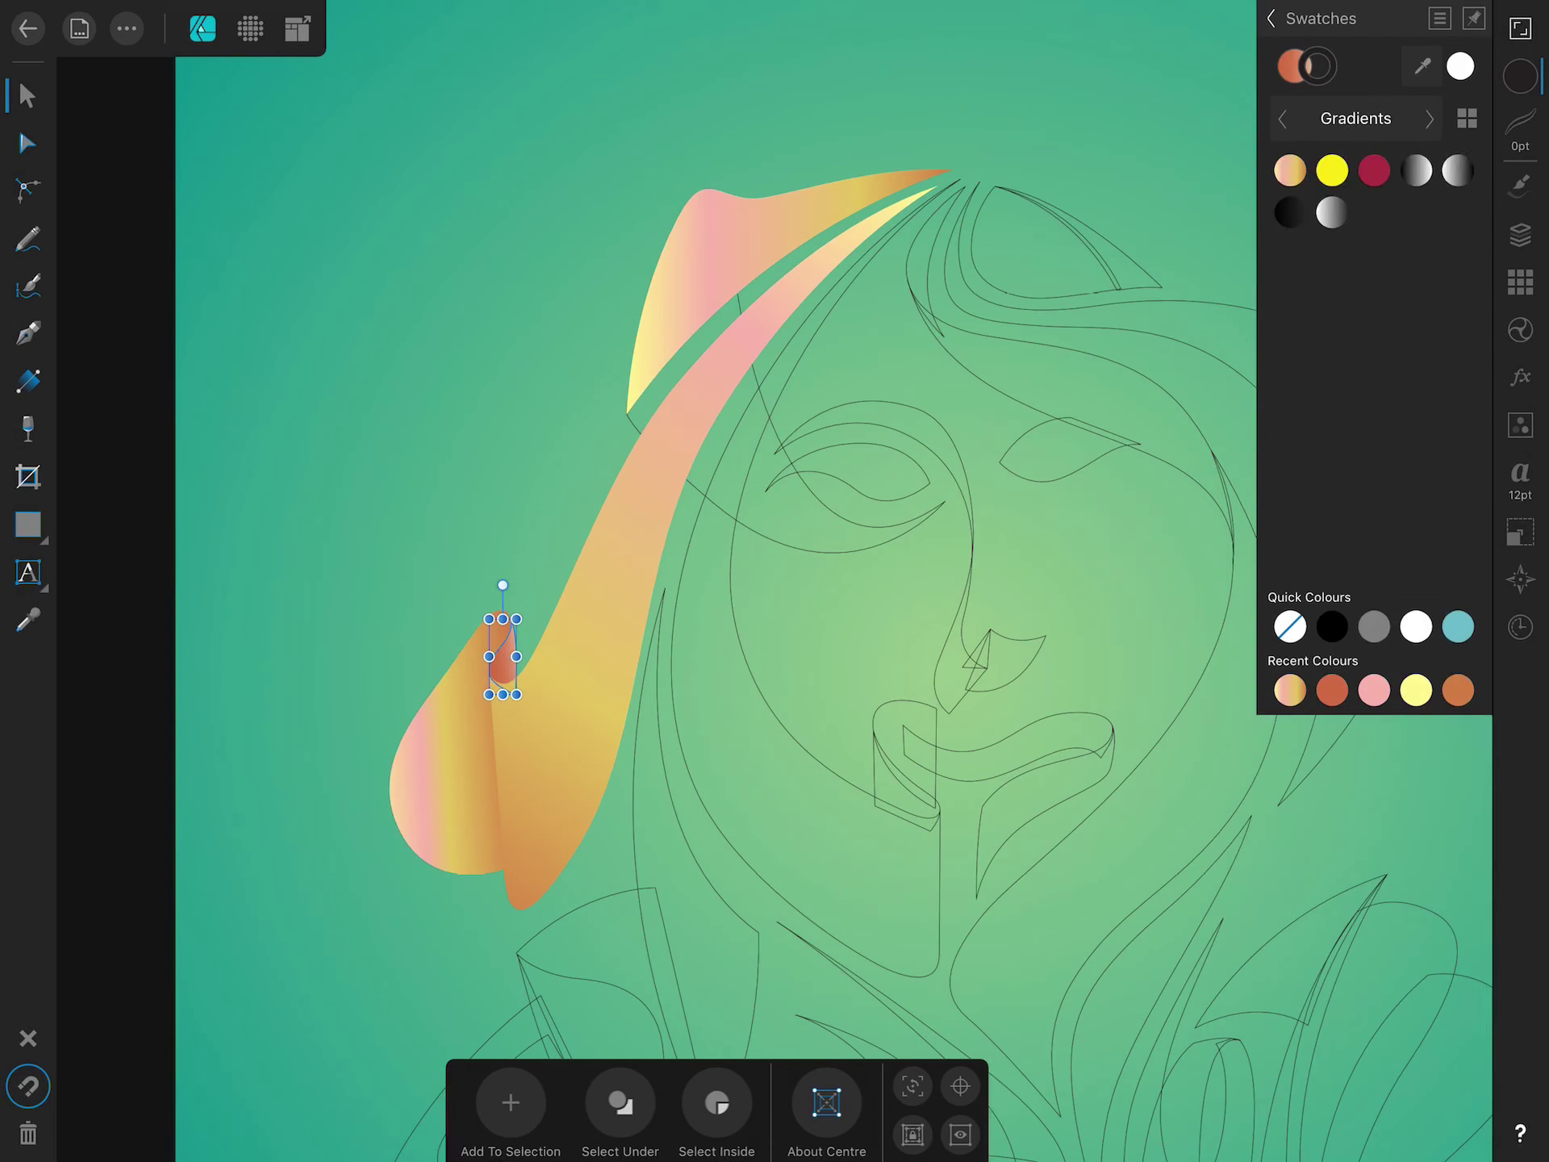
{"action": "left_click", "coordinate": [1468, 119]}
{"action": "left_click", "coordinate": [807, 532]}
{"action": "left_click", "coordinate": [1333, 690]}
{"action": "left_click", "coordinate": [28, 380]}
{"action": "mouse_move", "coordinate": [627, 404]}
{"action": "left_mouse_down"}
{"action": "mouse_move", "coordinate": [951, 404]}
{"action": "mouse_move", "coordinate": [936, 473]}
{"action": "left_mouse_up"}
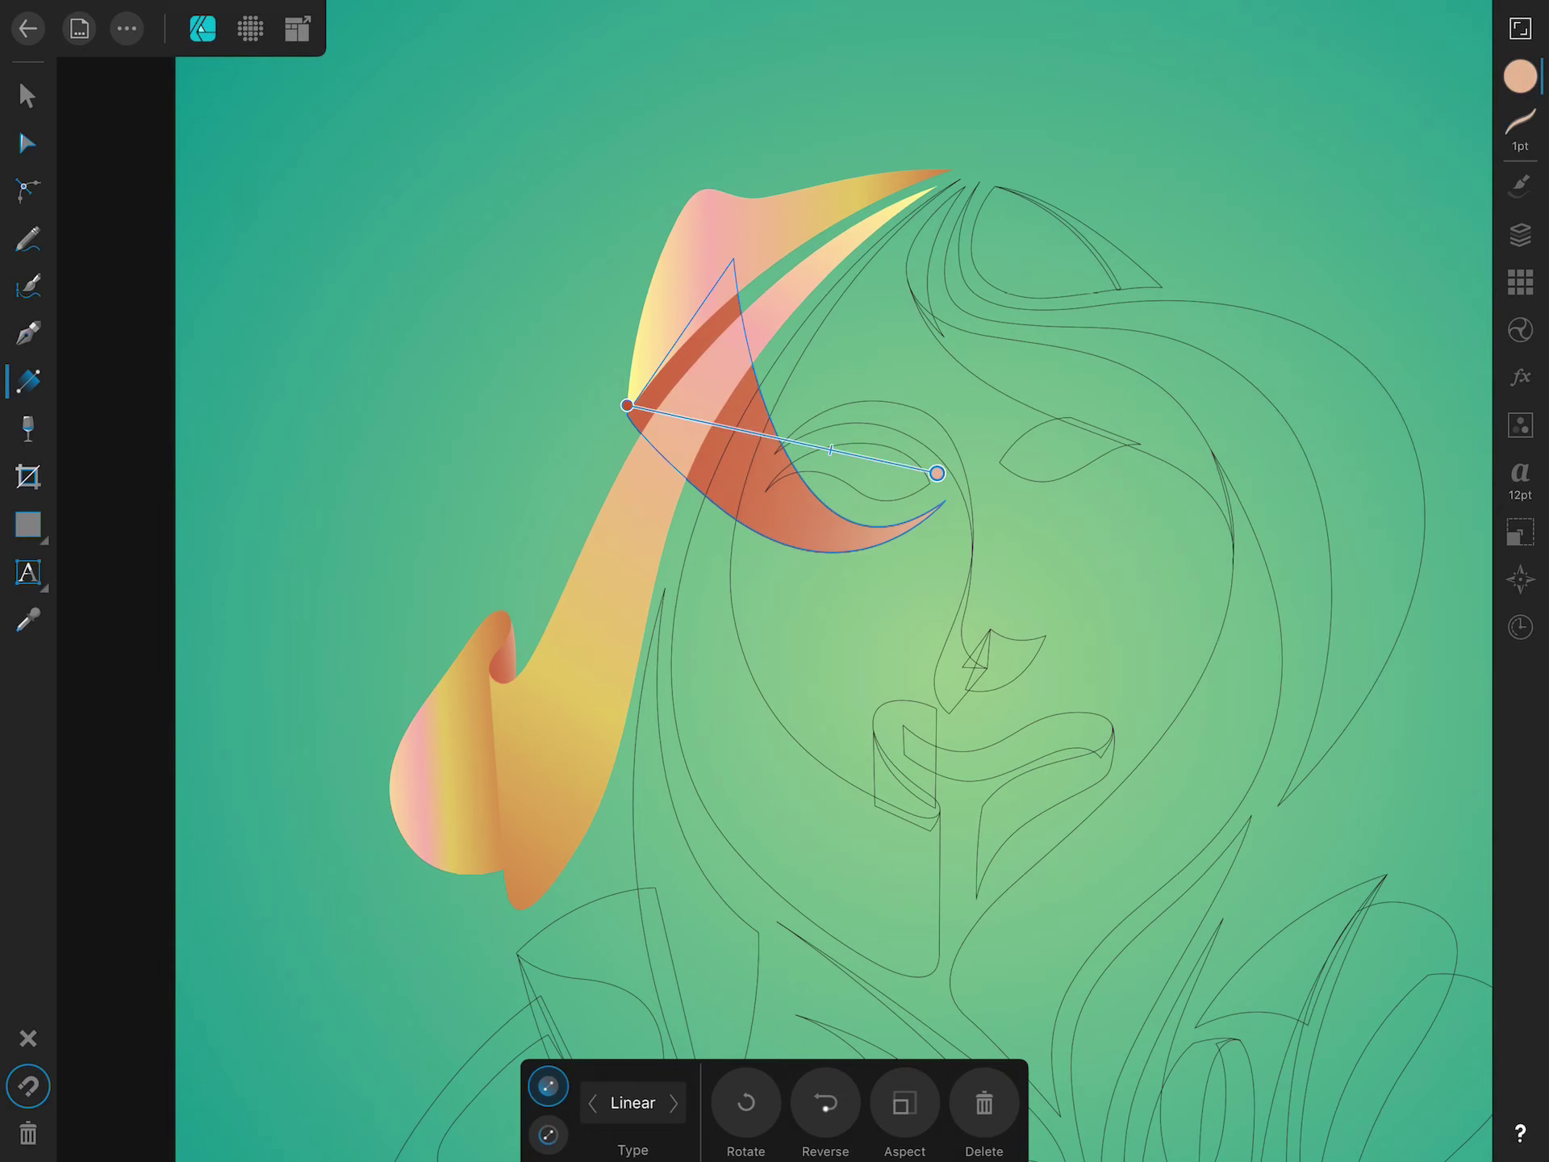
Turn the left eye band's gradient stop crimson red using the colour sliders.
{"action": "left_click", "coordinate": [1520, 76]}
{"action": "left_click_drag", "start_coordinate": [1417, 256], "coordinate": [1445, 256]}
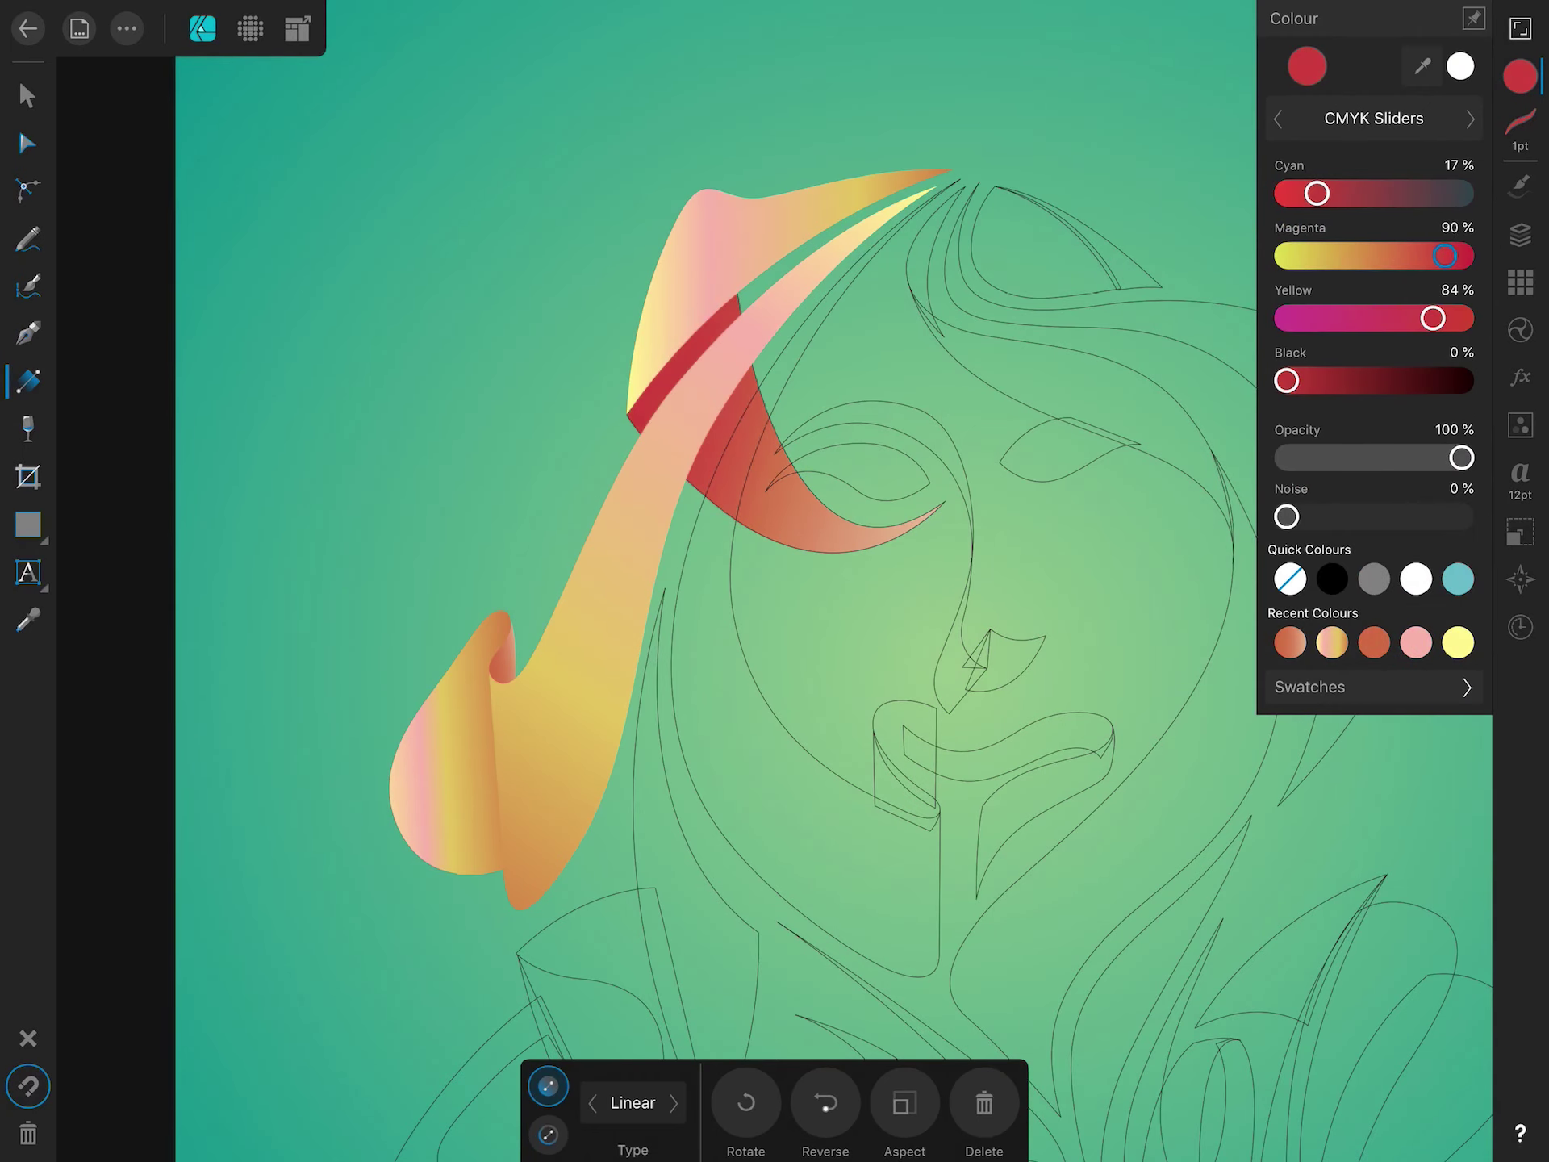
{"action": "left_click", "coordinate": [1520, 77]}
Fill the right S-shaped hair ribbon with a diagonal pink-yellow-orange linear gradient.
{"action": "left_click", "coordinate": [29, 95]}
{"action": "left_click_drag", "start_coordinate": [807, 565], "coordinate": [508, 452]}
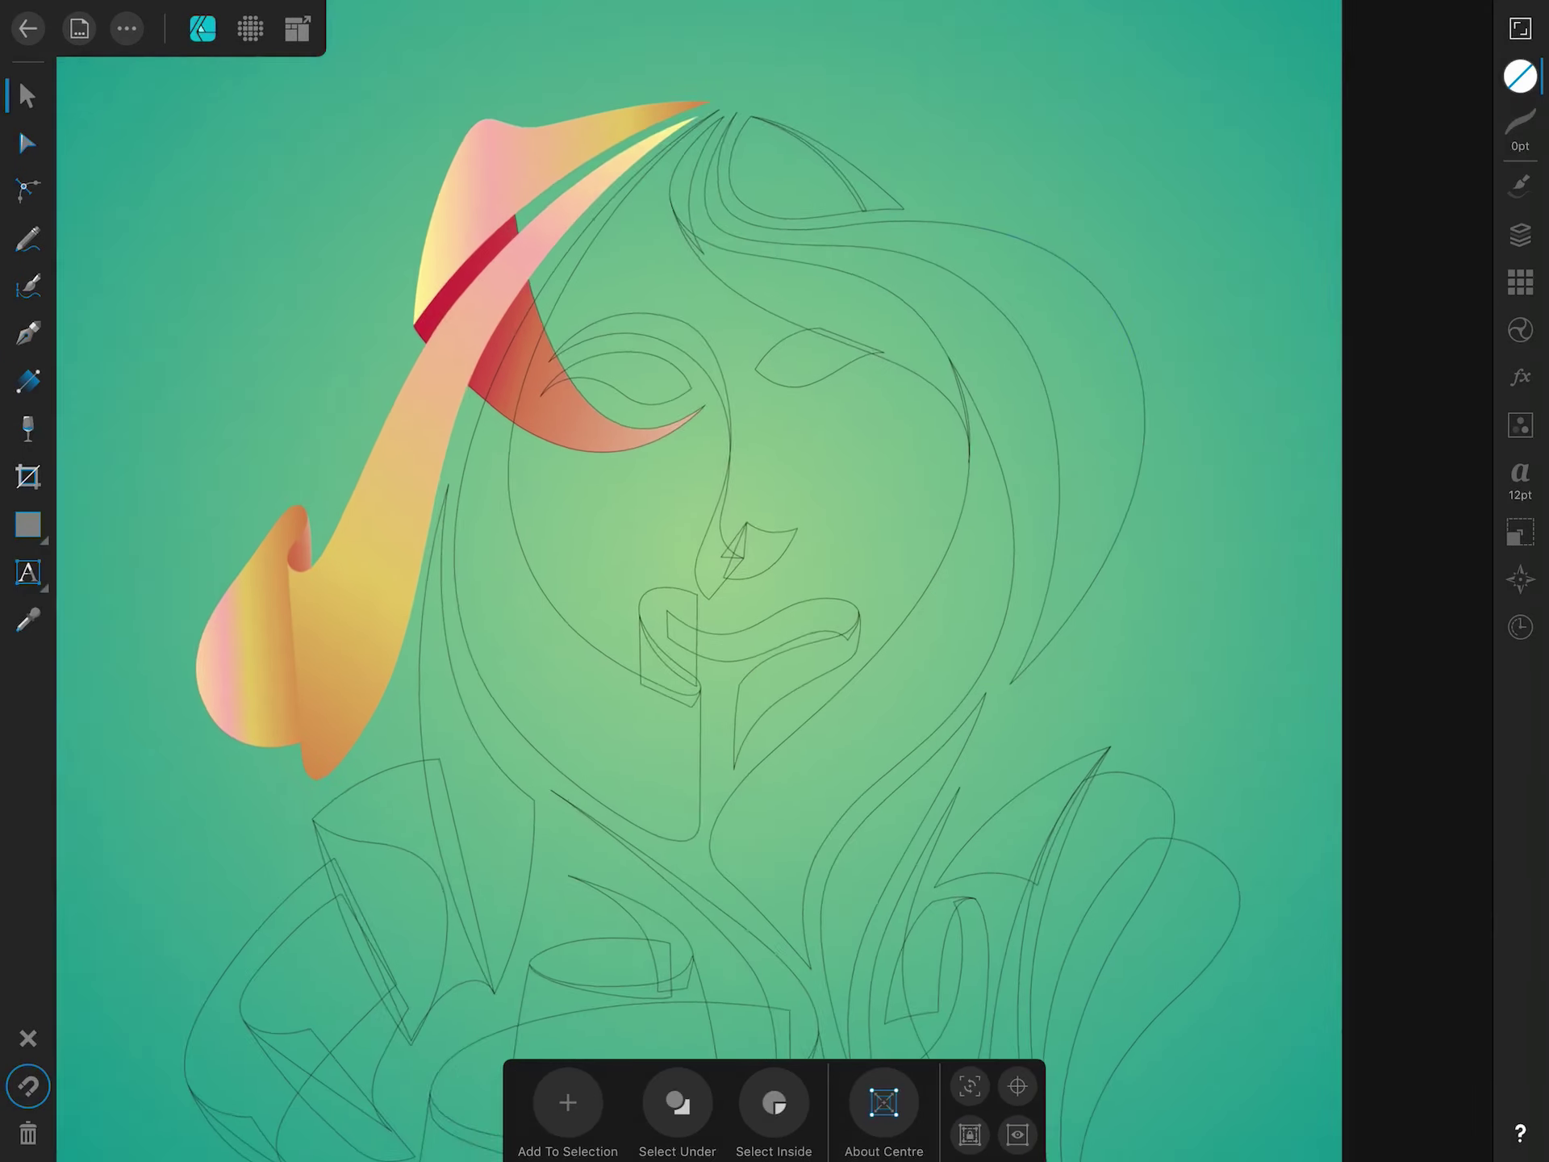
{"action": "left_click", "coordinate": [1082, 403]}
{"action": "left_click", "coordinate": [1521, 77]}
{"action": "left_click", "coordinate": [28, 380]}
{"action": "mouse_move", "coordinate": [979, 311]}
{"action": "left_mouse_down"}
{"action": "mouse_move", "coordinate": [1149, 602]}
{"action": "mouse_move", "coordinate": [1121, 495]}
{"action": "left_mouse_up"}
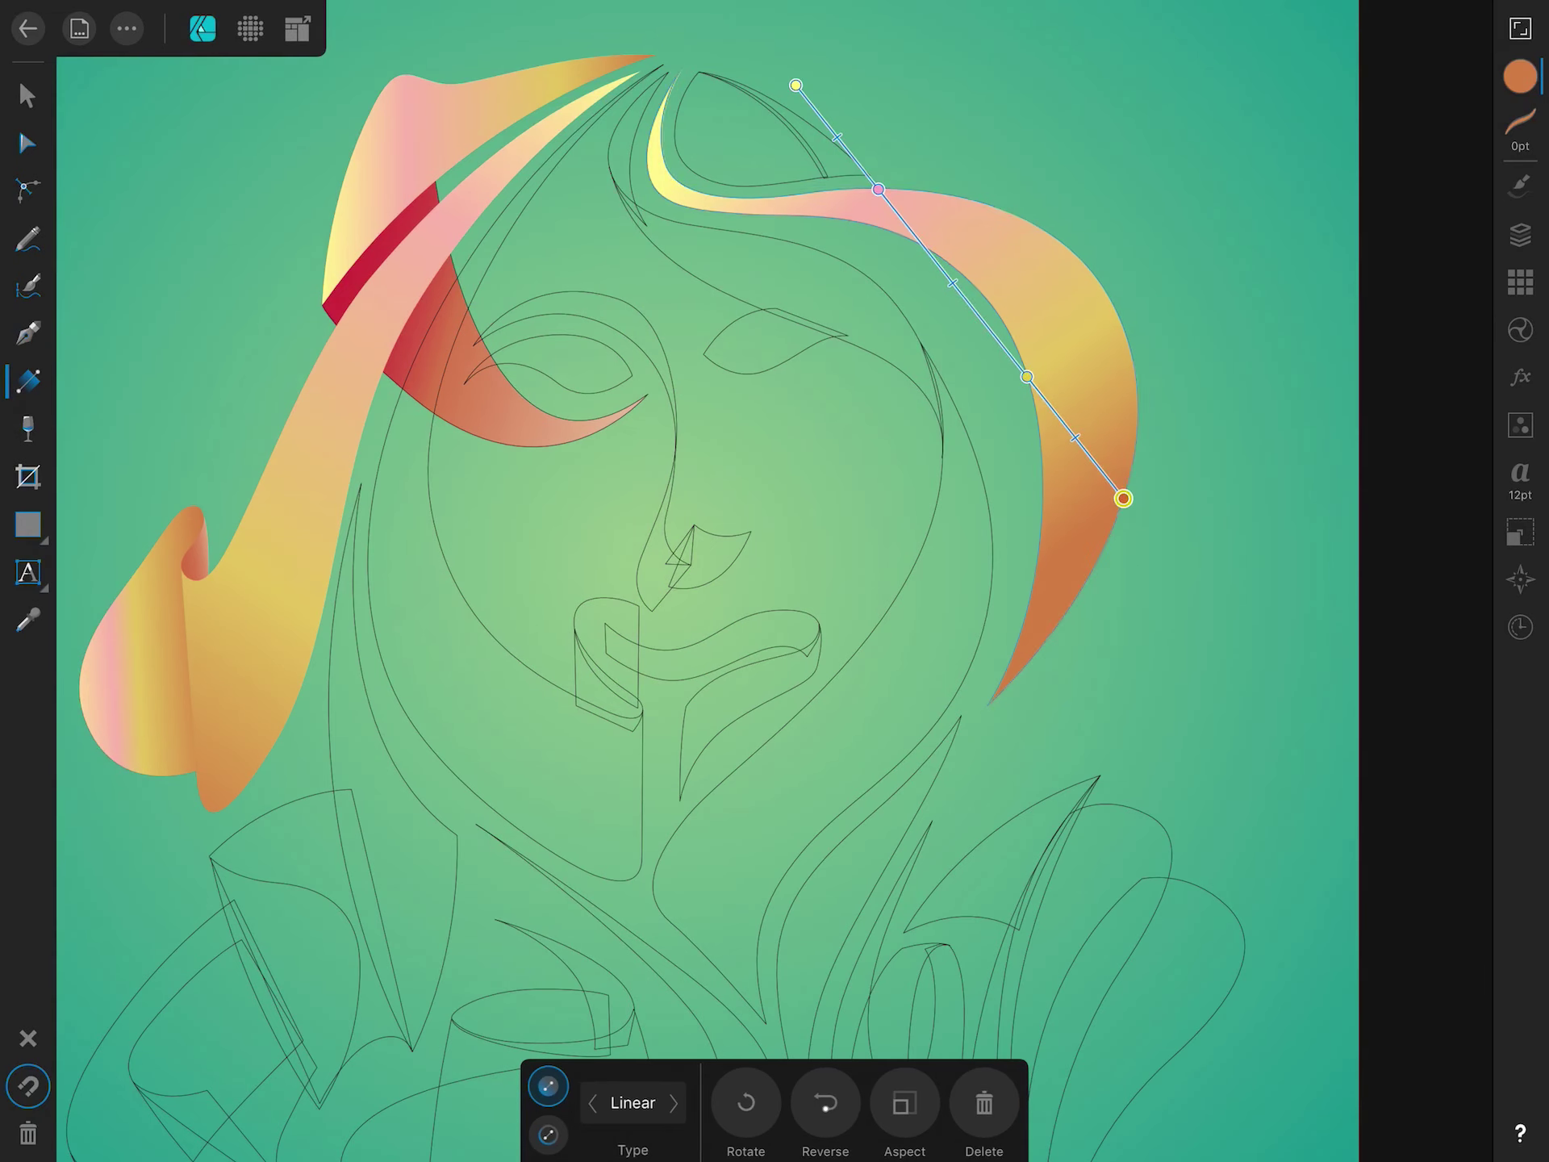
{"action": "left_click", "coordinate": [29, 96]}
Run a gradient across the crown shape at the top of the head, adding pink.
{"action": "left_click", "coordinate": [751, 129]}
{"action": "scroll", "coordinate": [766, 32], "scroll_direction": "up", "scroll_amount": 5}
{"action": "left_click", "coordinate": [28, 380]}
{"action": "left_click_drag", "start_coordinate": [656, 208], "coordinate": [891, 457]}
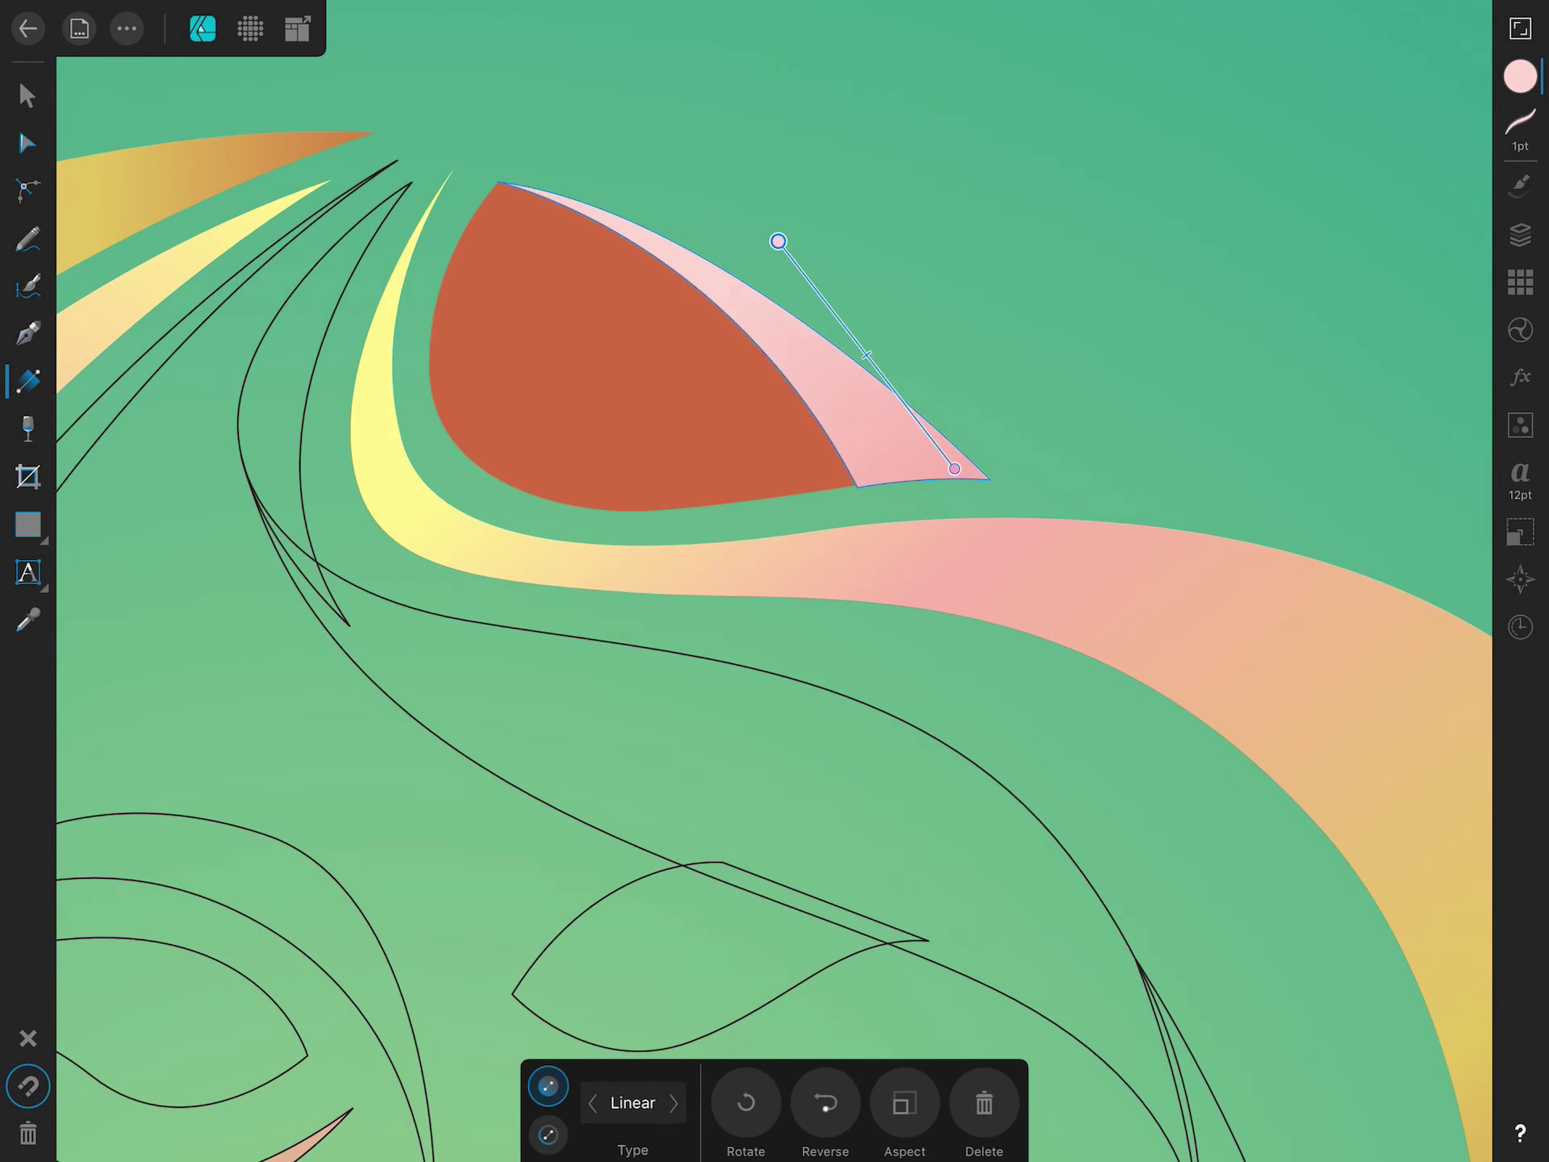
Redraw the crown gradient diagonally downward and tint its stop a deeper pink.
{"action": "left_click", "coordinate": [28, 95]}
{"action": "left_click", "coordinate": [630, 363]}
{"action": "left_click", "coordinate": [29, 380]}
{"action": "mouse_move", "coordinate": [527, 218]}
{"action": "left_mouse_down"}
{"action": "mouse_move", "coordinate": [803, 513]}
{"action": "mouse_move", "coordinate": [736, 535]}
{"action": "left_mouse_up"}
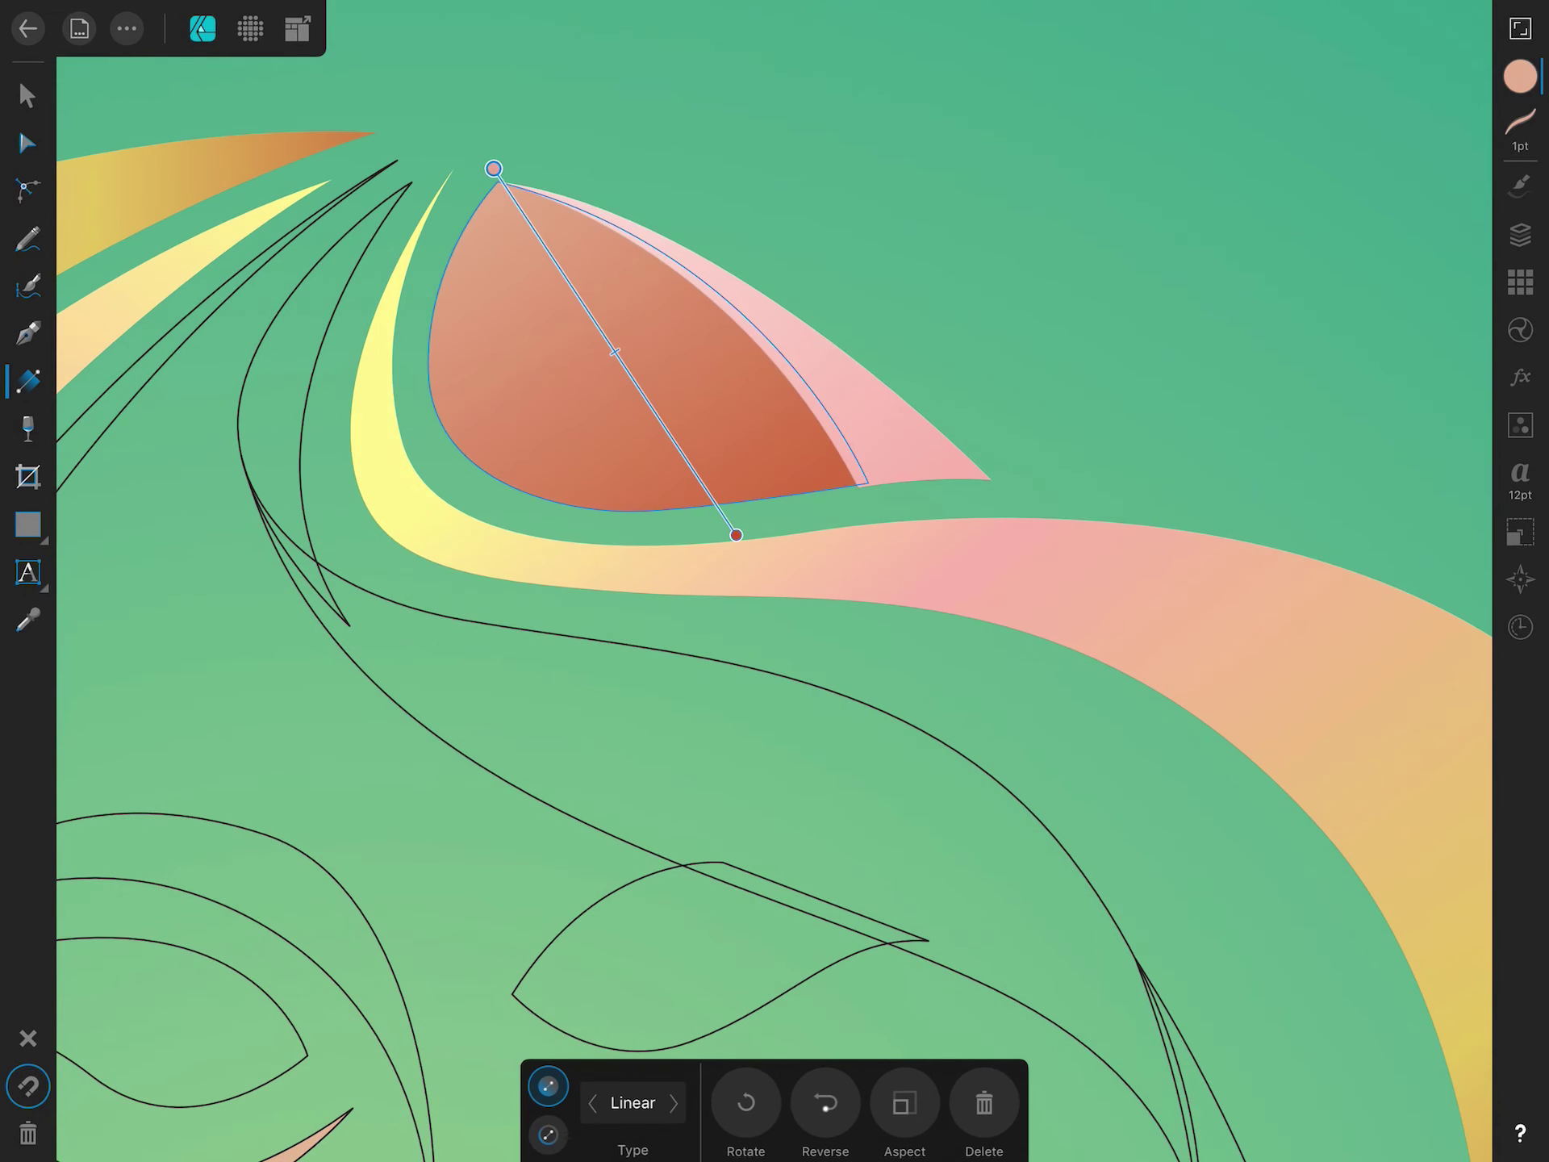
{"action": "left_click", "coordinate": [1520, 77]}
{"action": "left_click_drag", "start_coordinate": [1376, 256], "coordinate": [1395, 256]}
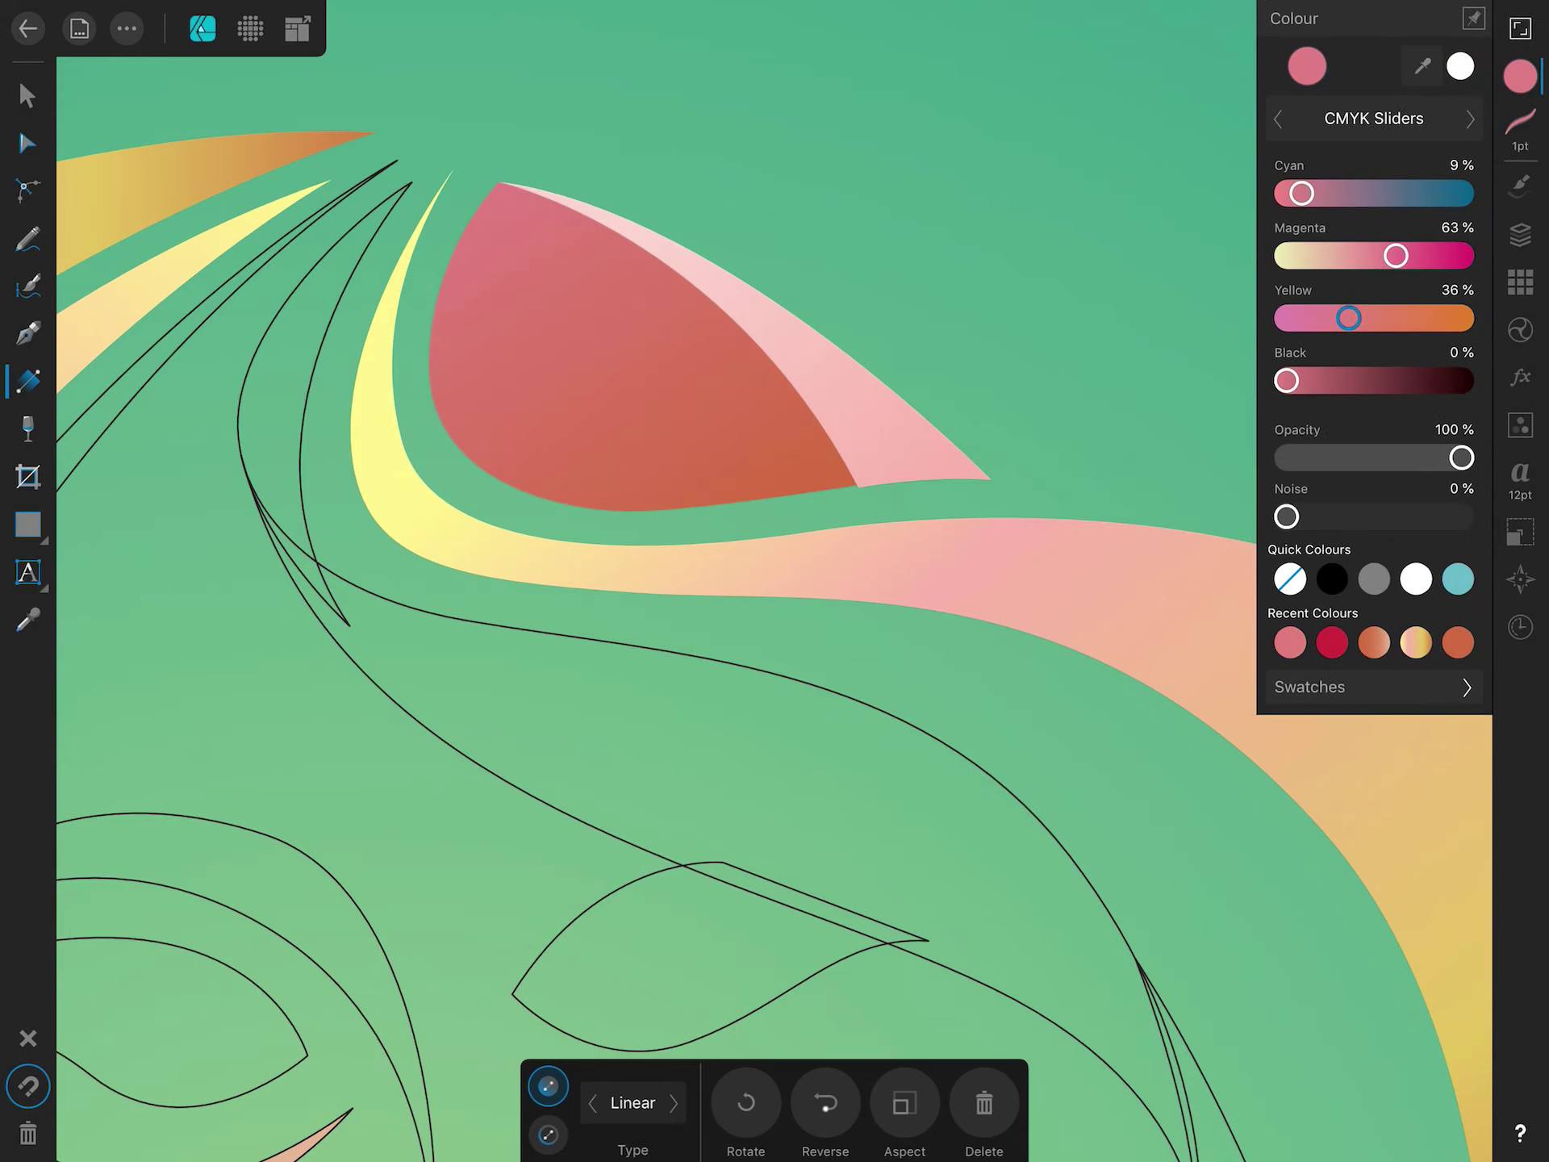
{"action": "left_click_drag", "start_coordinate": [1349, 318], "coordinate": [1388, 318]}
Give the forehead ribbon a horizontal linear gradient fill.
{"action": "left_click", "coordinate": [28, 143]}
{"action": "scroll", "coordinate": [895, 508], "scroll_direction": "up", "scroll_amount": 10}
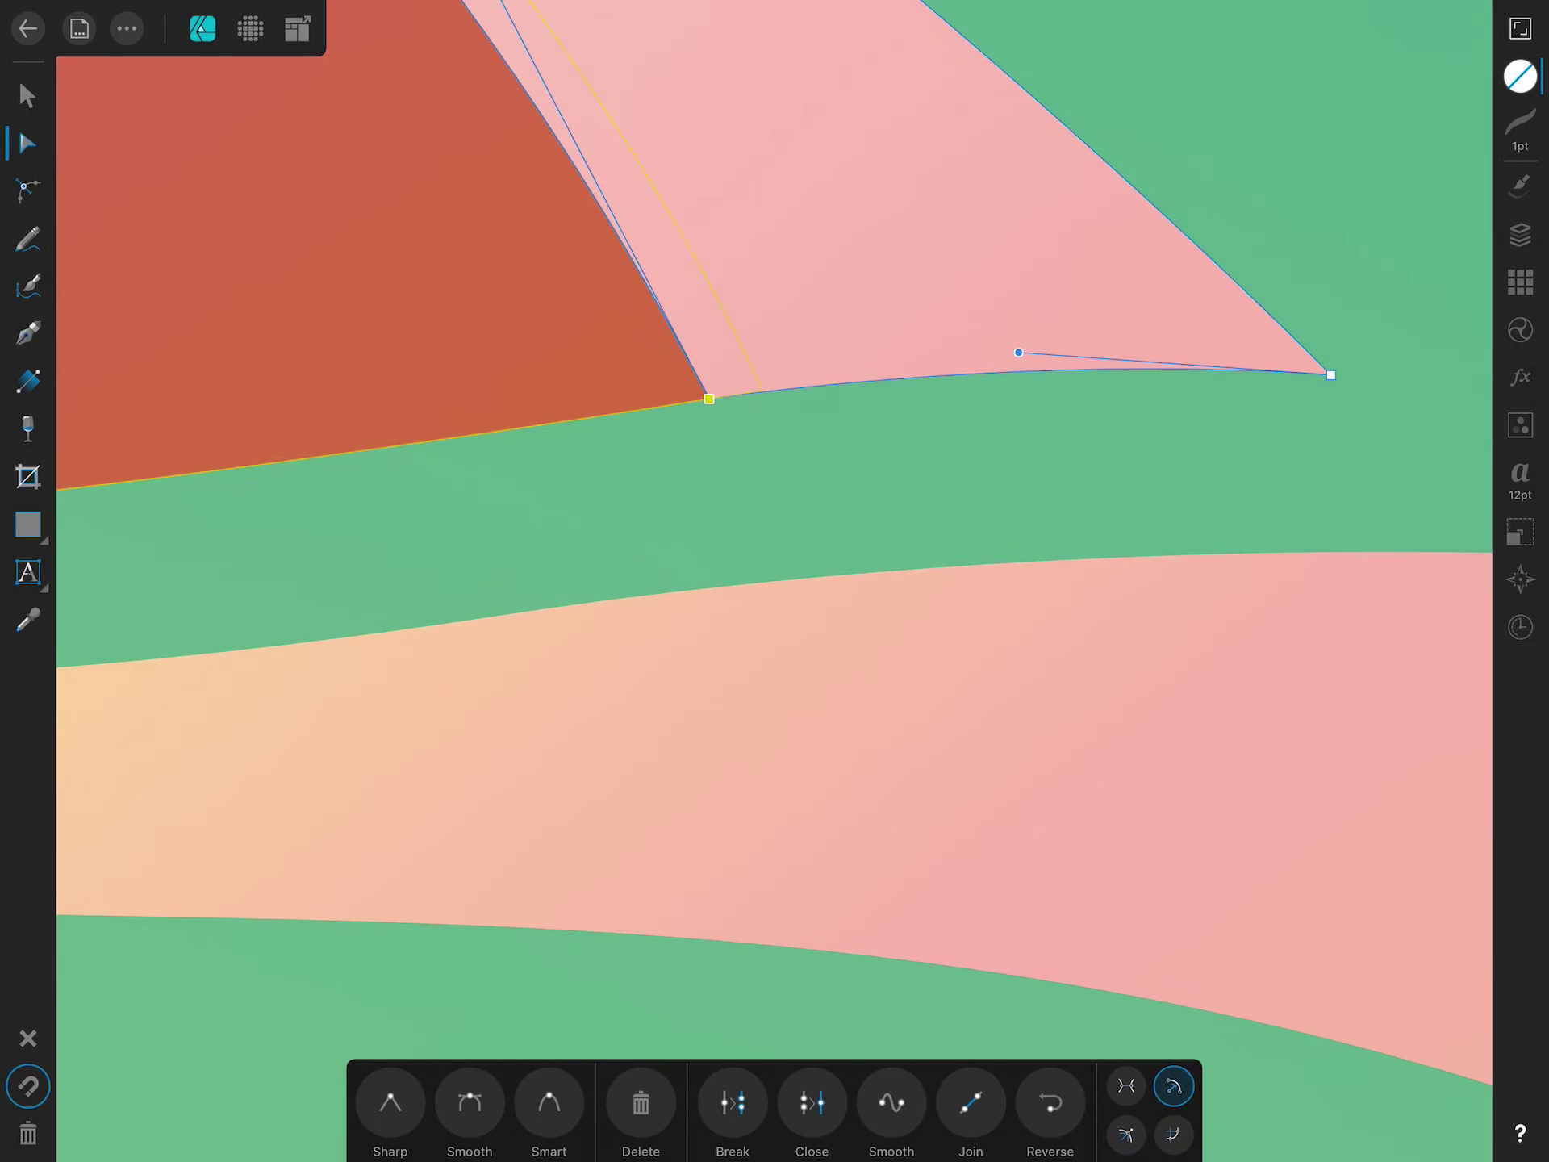
{"action": "left_click", "coordinate": [28, 96]}
{"action": "scroll", "coordinate": [775, 525], "scroll_direction": "down", "scroll_amount": 3}
{"action": "scroll", "coordinate": [775, 524], "scroll_direction": "down", "scroll_amount": 3}
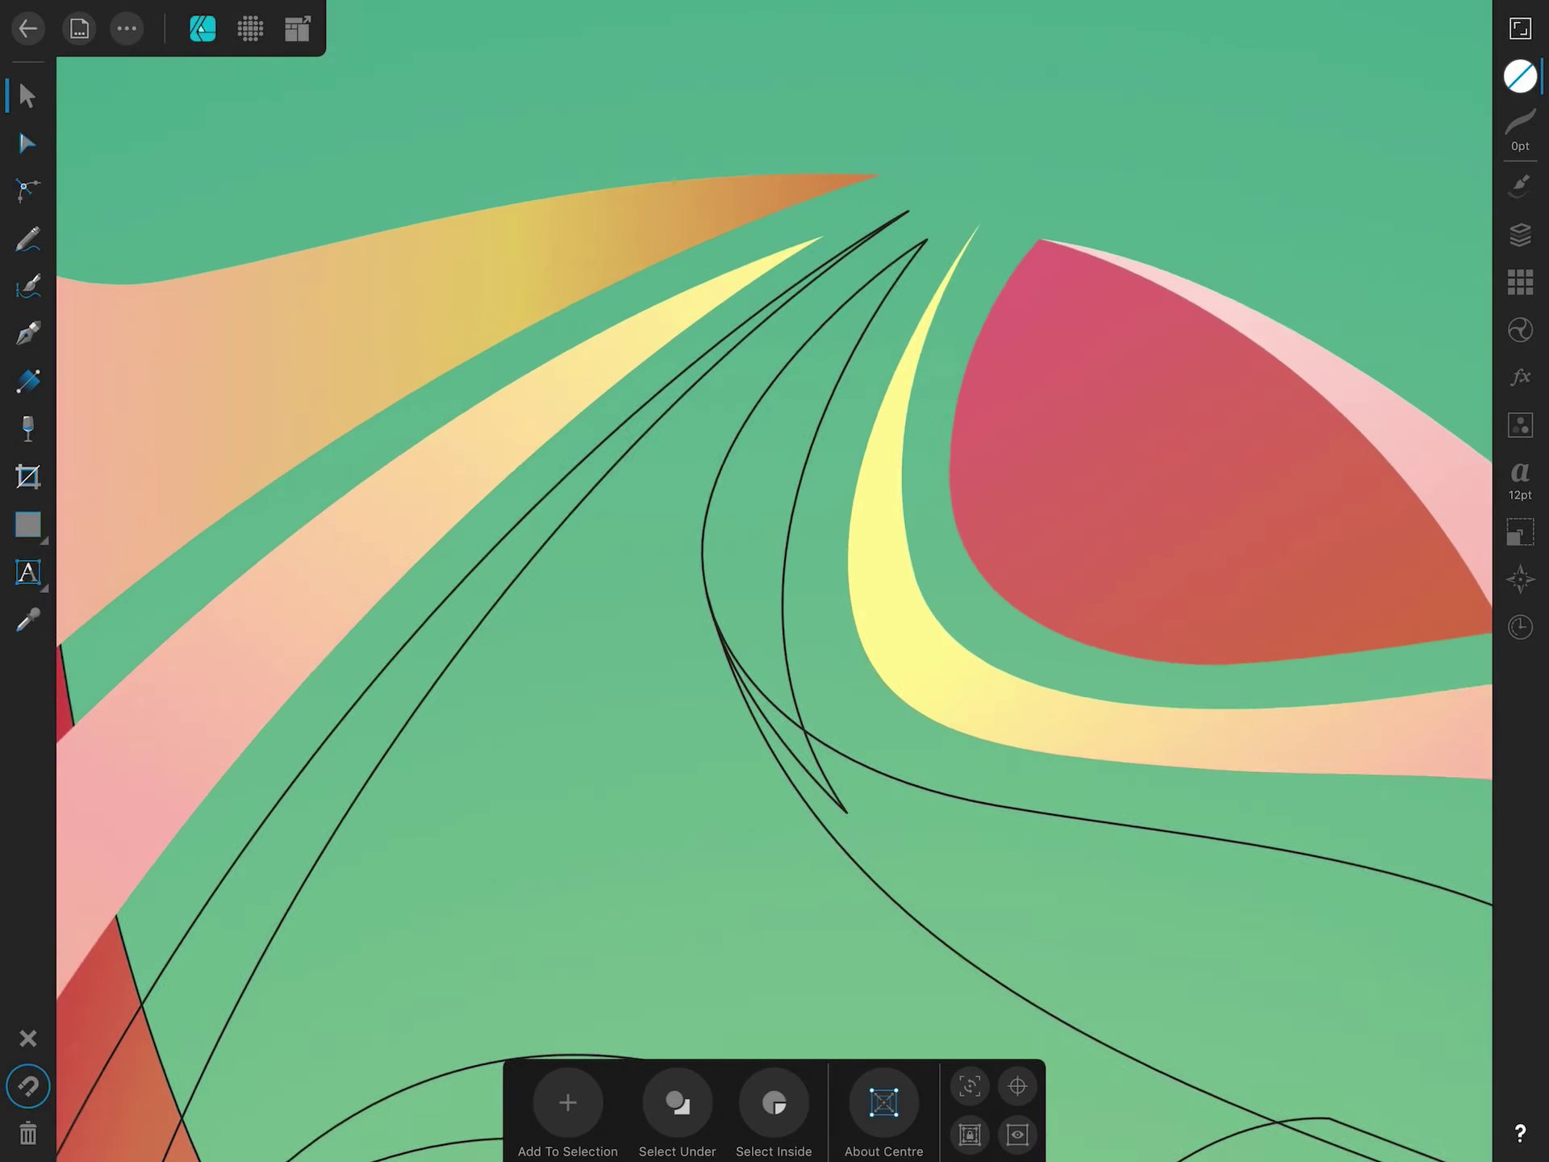
{"action": "scroll", "coordinate": [775, 524], "scroll_direction": "down", "scroll_amount": 2}
{"action": "scroll", "coordinate": [775, 525], "scroll_direction": "down", "scroll_amount": 2}
{"action": "left_click", "coordinate": [29, 379]}
{"action": "mouse_move", "coordinate": [726, 433]}
{"action": "left_mouse_down"}
{"action": "mouse_move", "coordinate": [1055, 432]}
{"action": "mouse_move", "coordinate": [1062, 463]}
{"action": "left_mouse_up"}
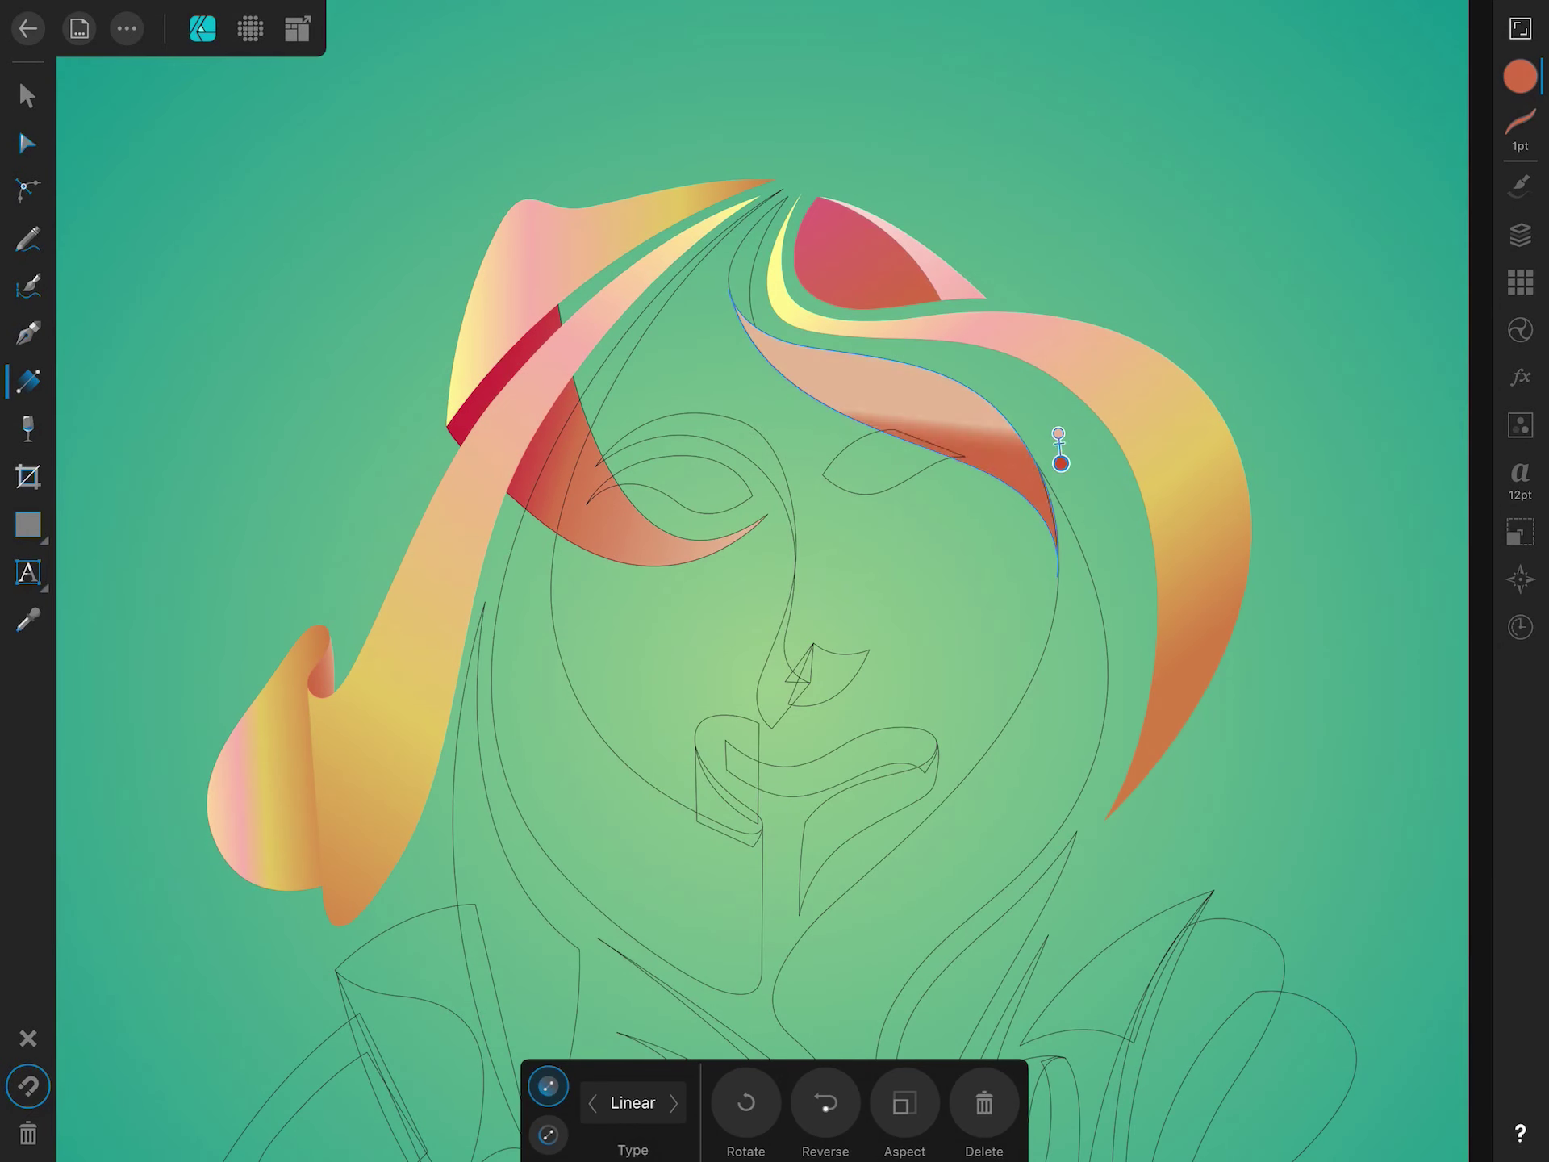
Give the thin crimson hair strand a darker crimson-to-pink gradient.
{"action": "left_click", "coordinate": [758, 259]}
{"action": "scroll", "coordinate": [759, 259], "scroll_direction": "up", "scroll_amount": 5}
{"action": "left_click", "coordinate": [1521, 77]}
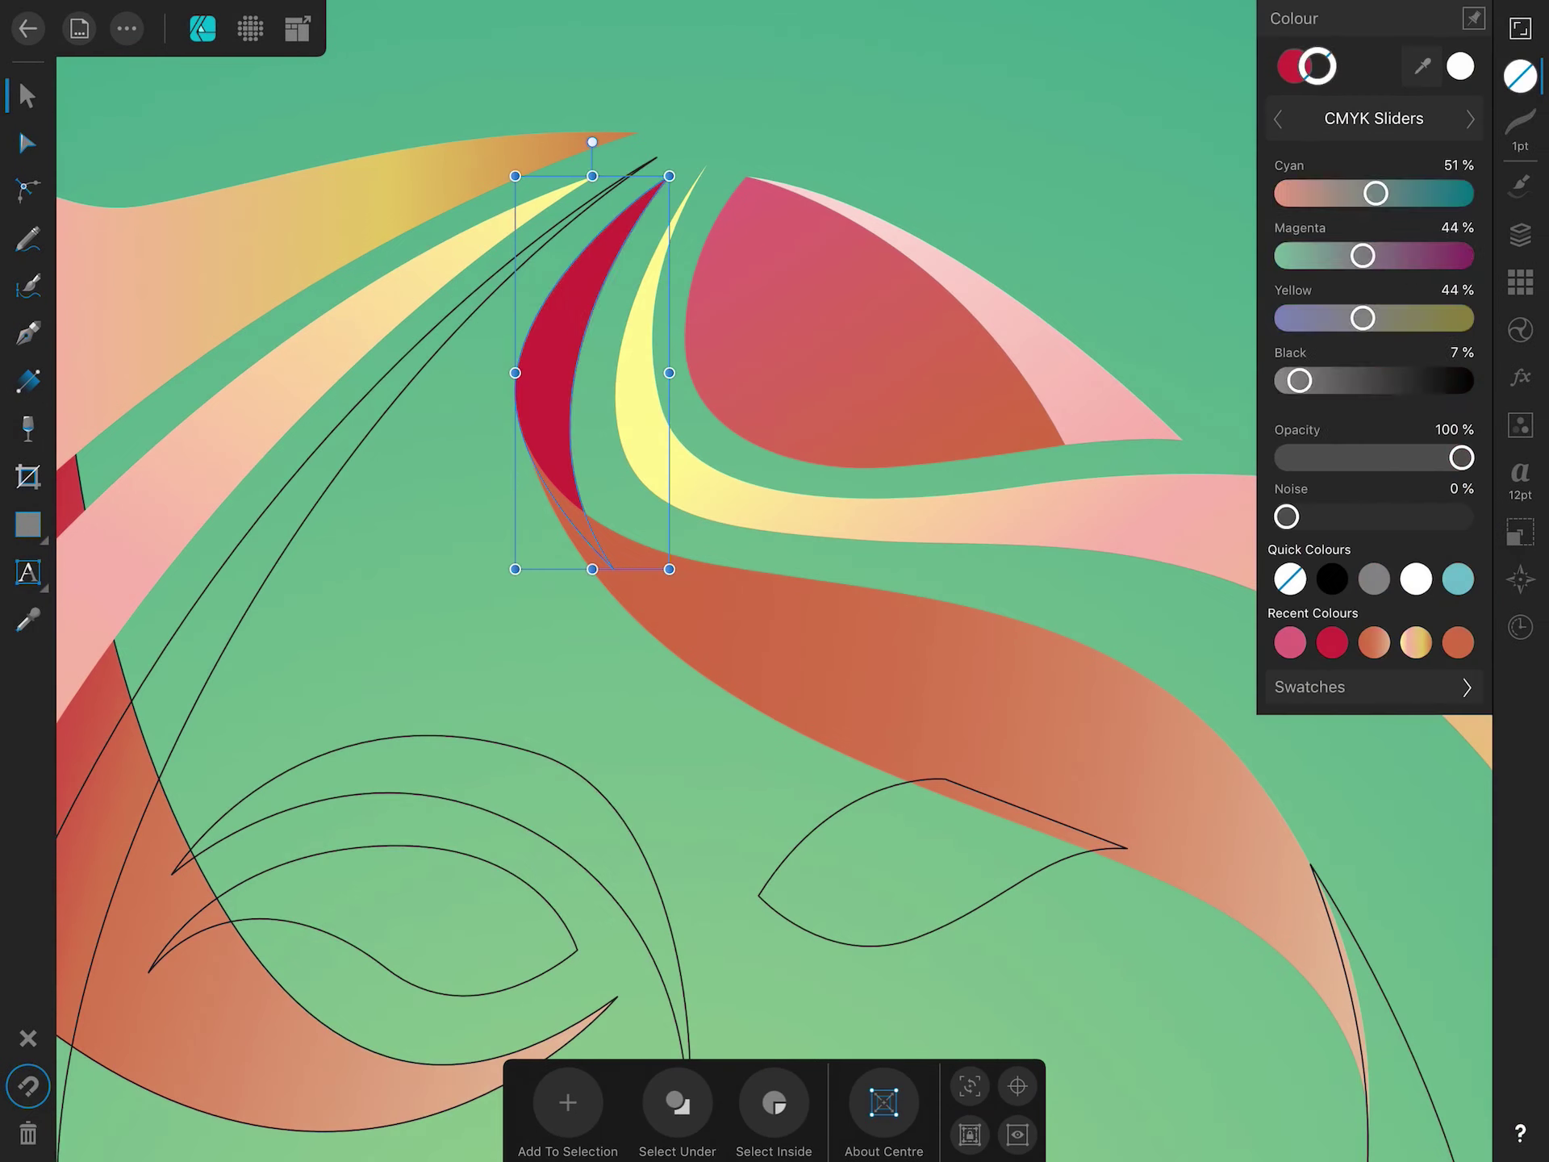
{"action": "left_click_drag", "start_coordinate": [512, 363], "coordinate": [632, 361]}
{"action": "left_click", "coordinate": [1520, 76]}
{"action": "left_click_drag", "start_coordinate": [1316, 380], "coordinate": [1379, 380]}
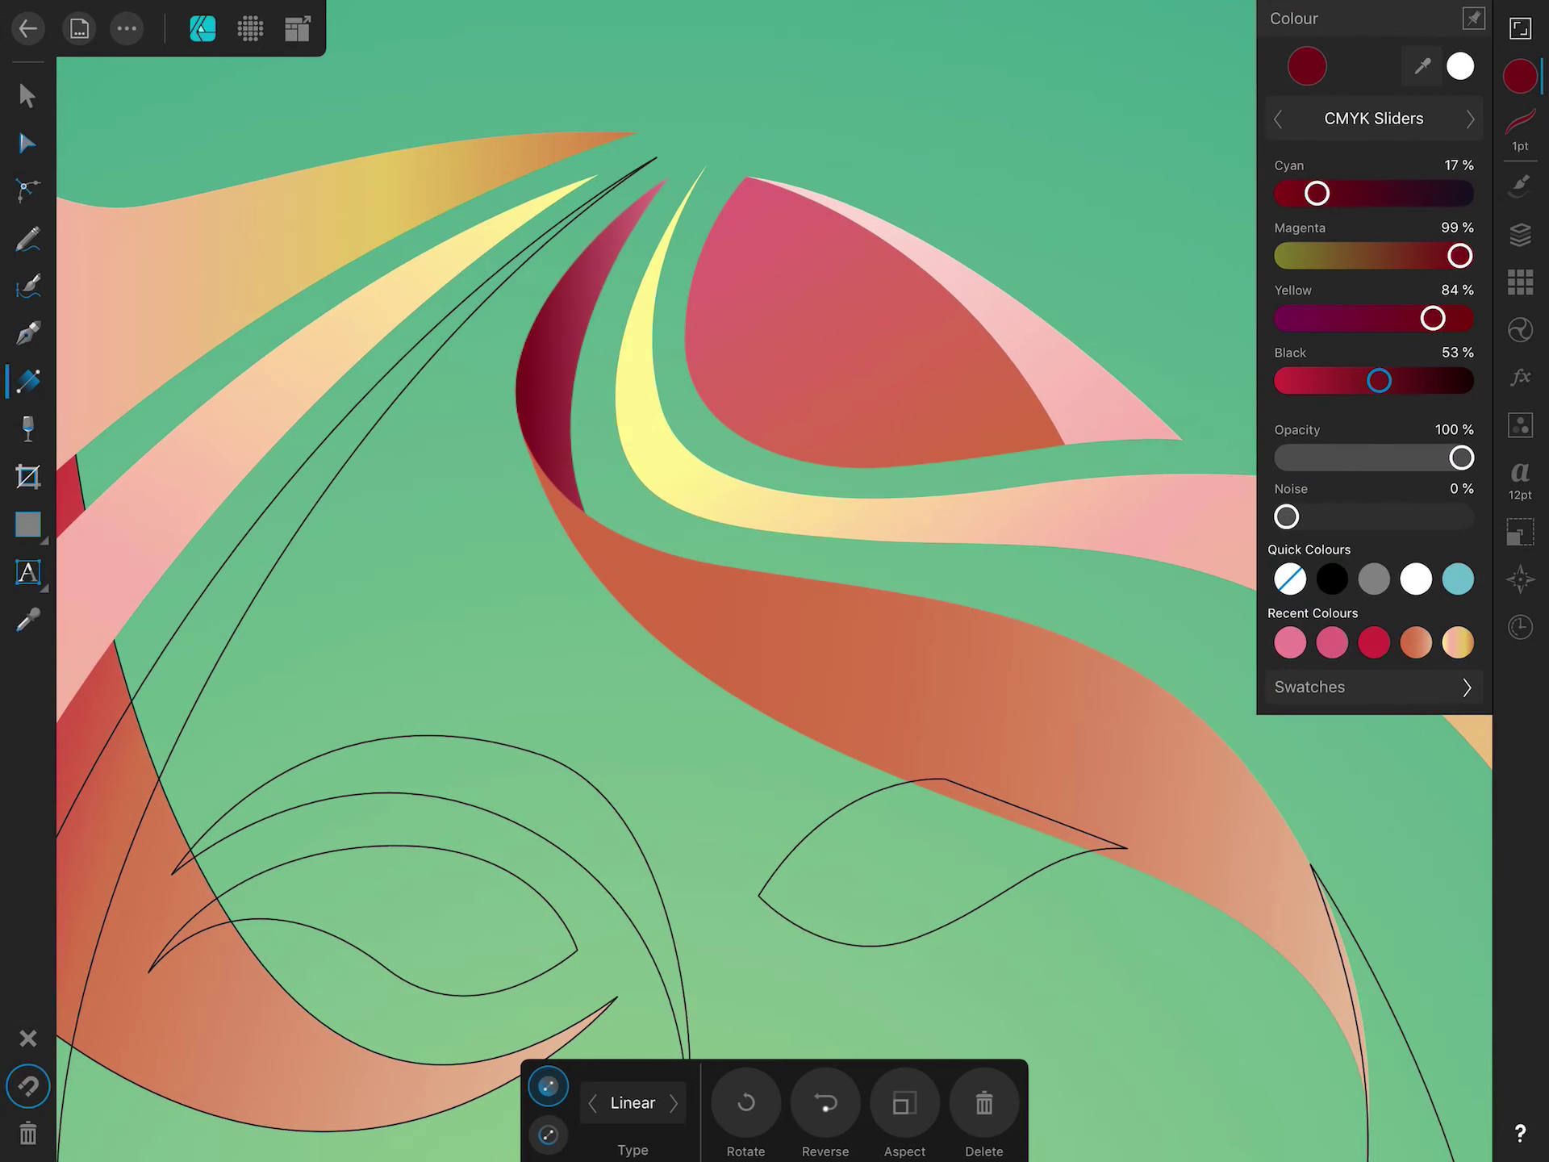
{"action": "left_click", "coordinate": [652, 353]}
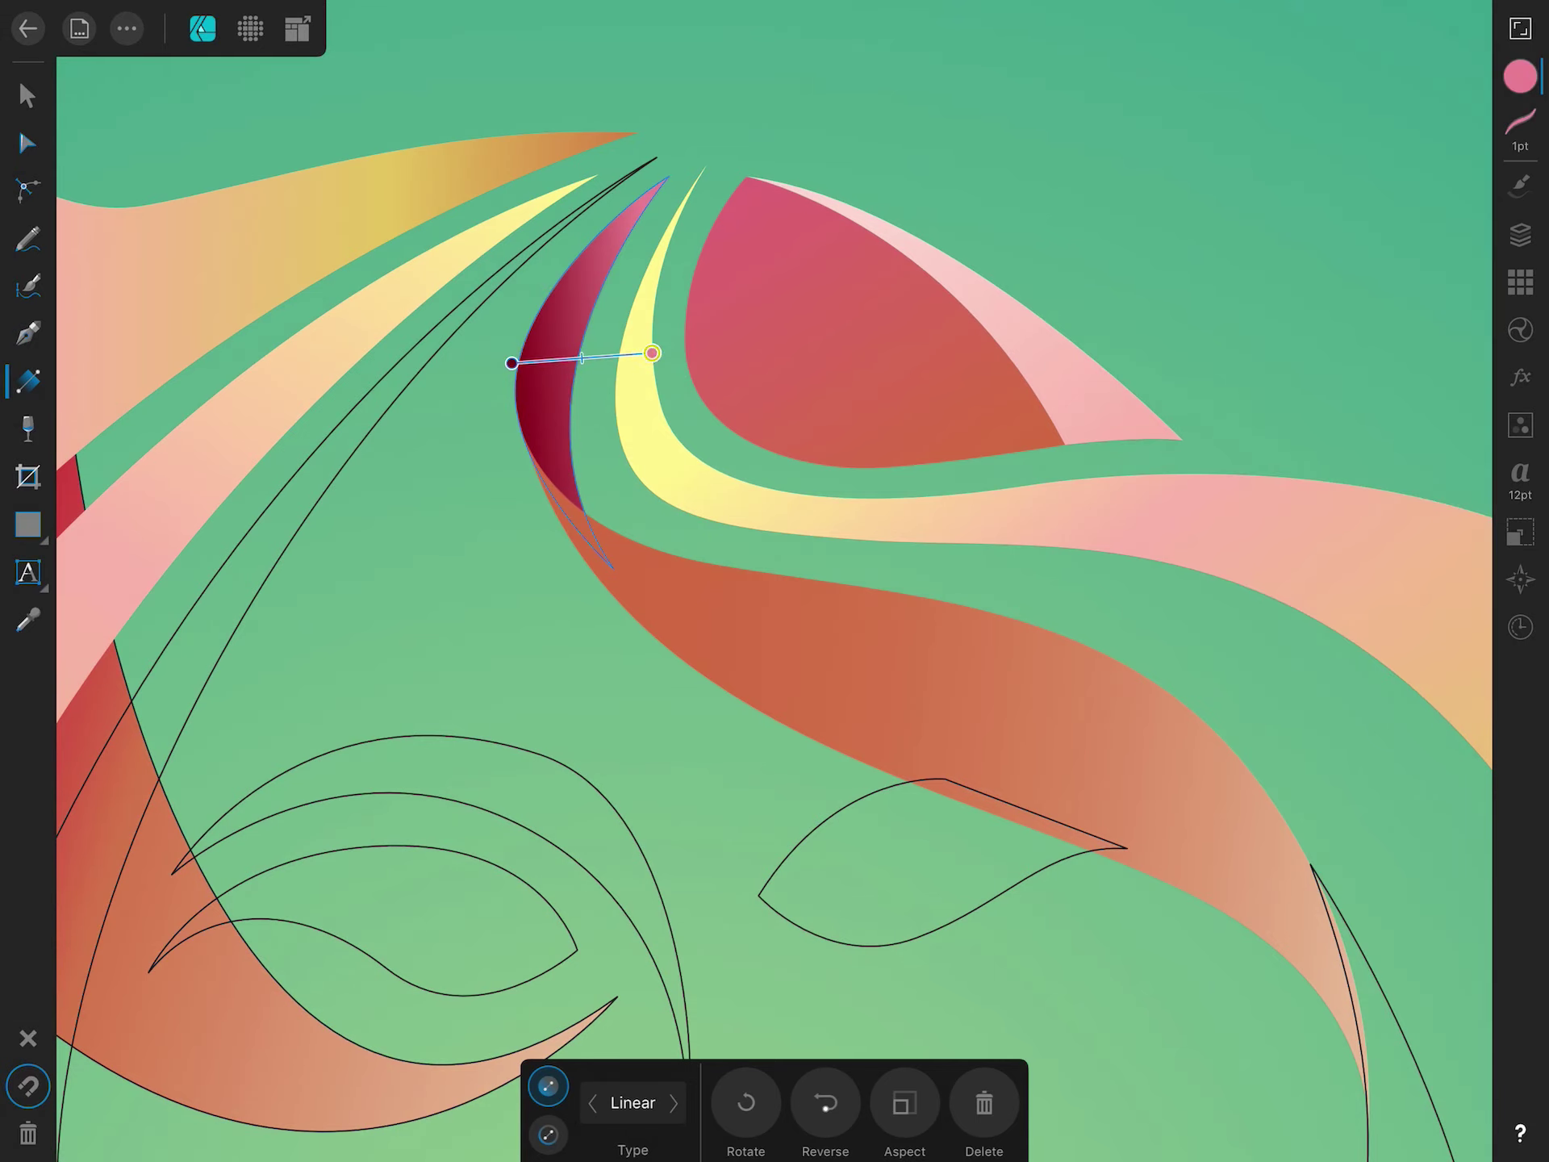
{"action": "scroll", "coordinate": [775, 581], "scroll_direction": "down", "scroll_amount": 5}
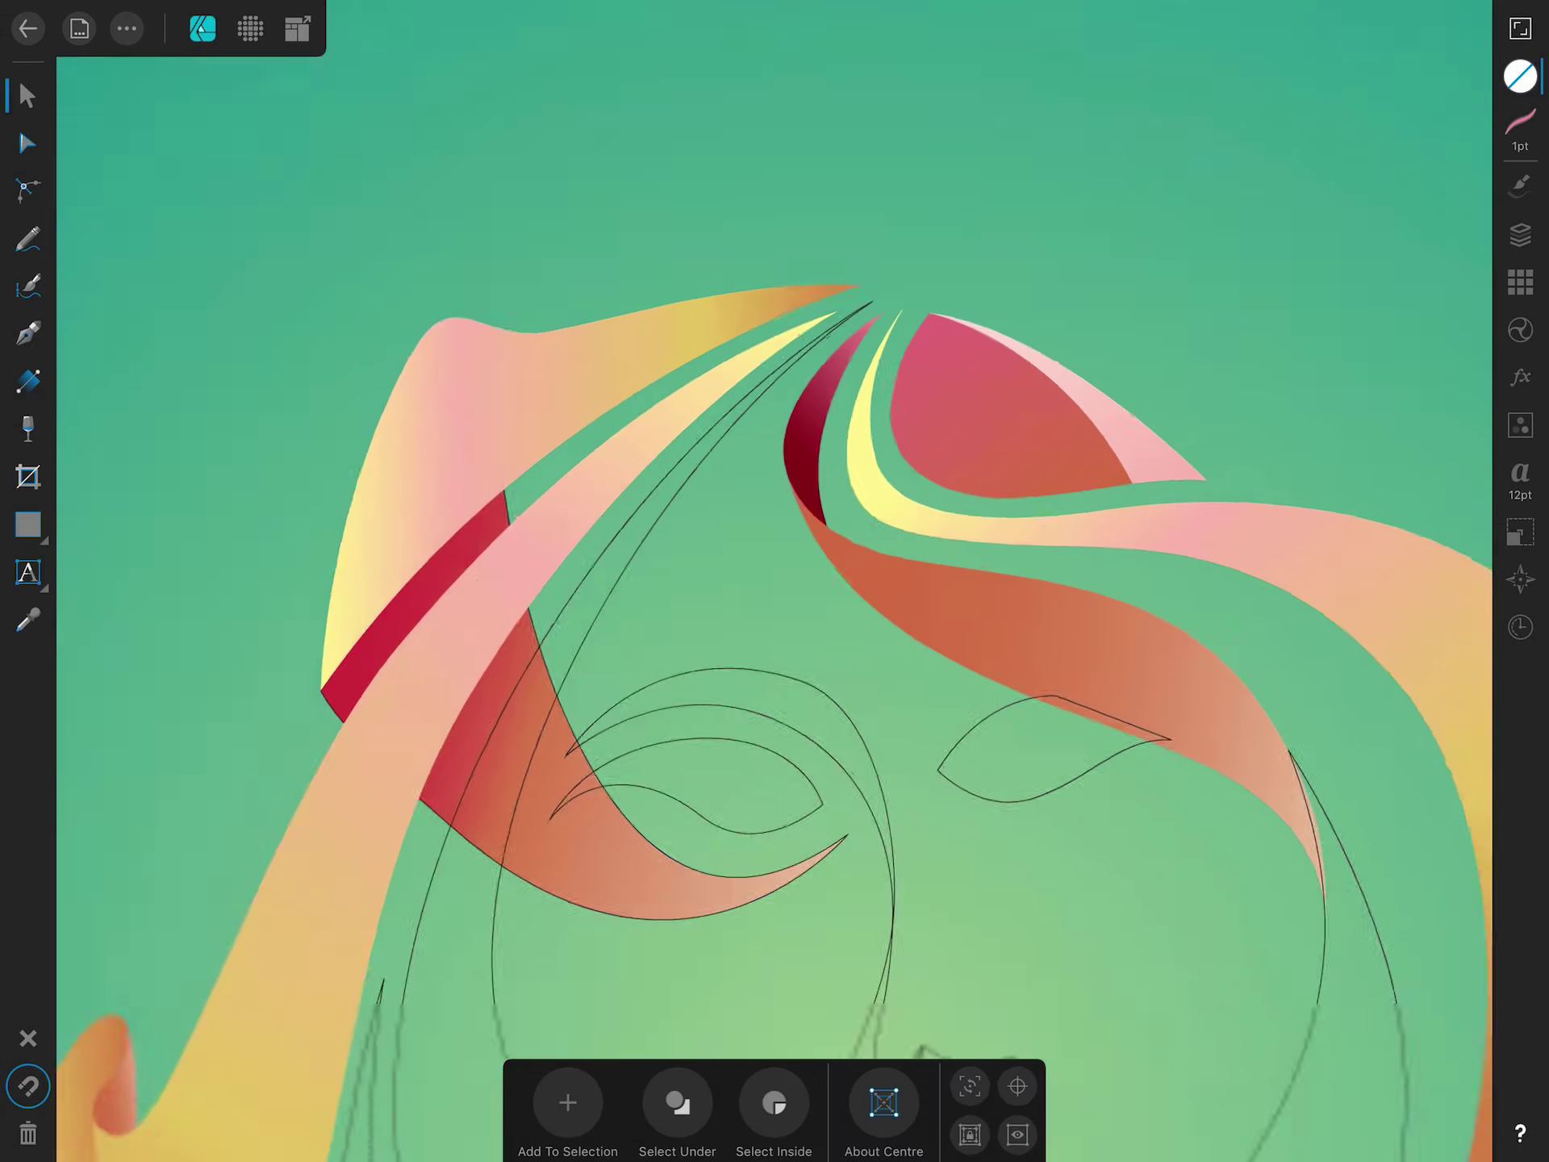
Run a yellow-pink-orange gradient up the long right-hand hair ribbon from its bottom tip.
{"action": "left_click", "coordinate": [928, 646]}
{"action": "left_click_drag", "start_coordinate": [1027, 491], "coordinate": [1064, 424]}
{"action": "mouse_move", "coordinate": [848, 793]}
{"action": "left_mouse_down"}
{"action": "mouse_move", "coordinate": [1122, 342]}
{"action": "mouse_move", "coordinate": [906, 554]}
{"action": "mouse_move", "coordinate": [767, 767]}
{"action": "left_mouse_up"}
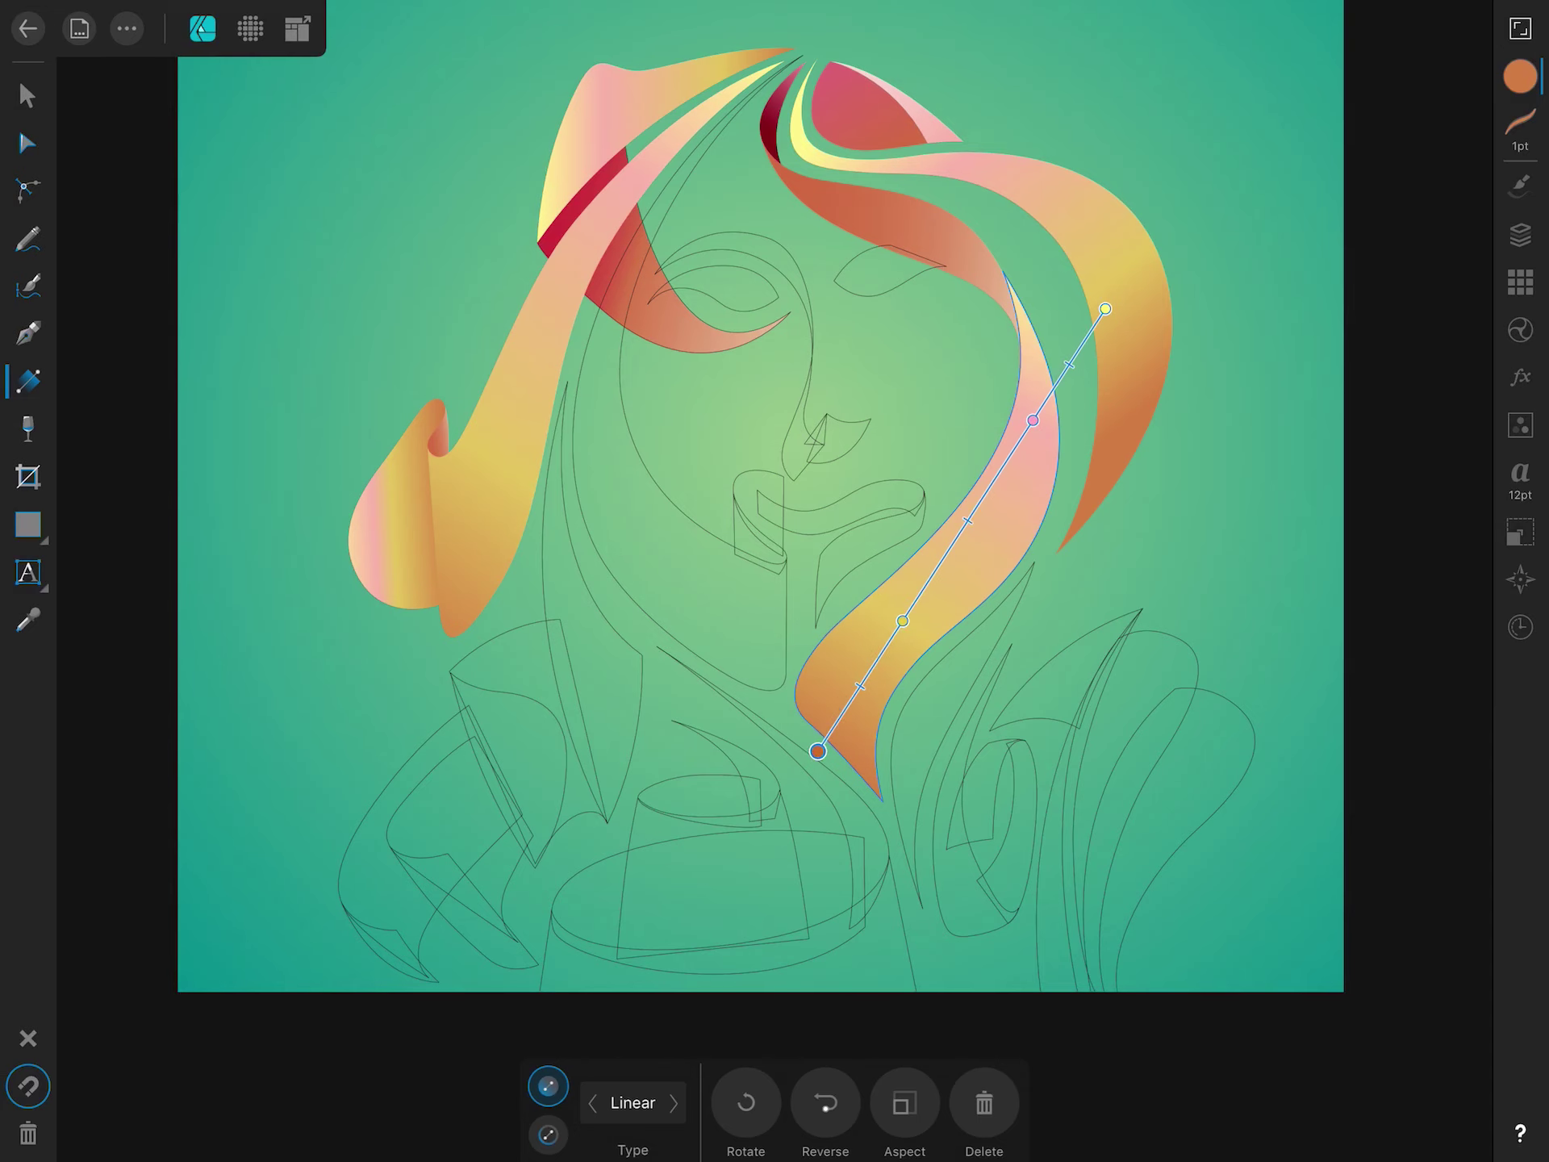
{"action": "scroll", "coordinate": [928, 525], "scroll_direction": "up", "scroll_amount": 3}
{"action": "left_click", "coordinate": [891, 467]}
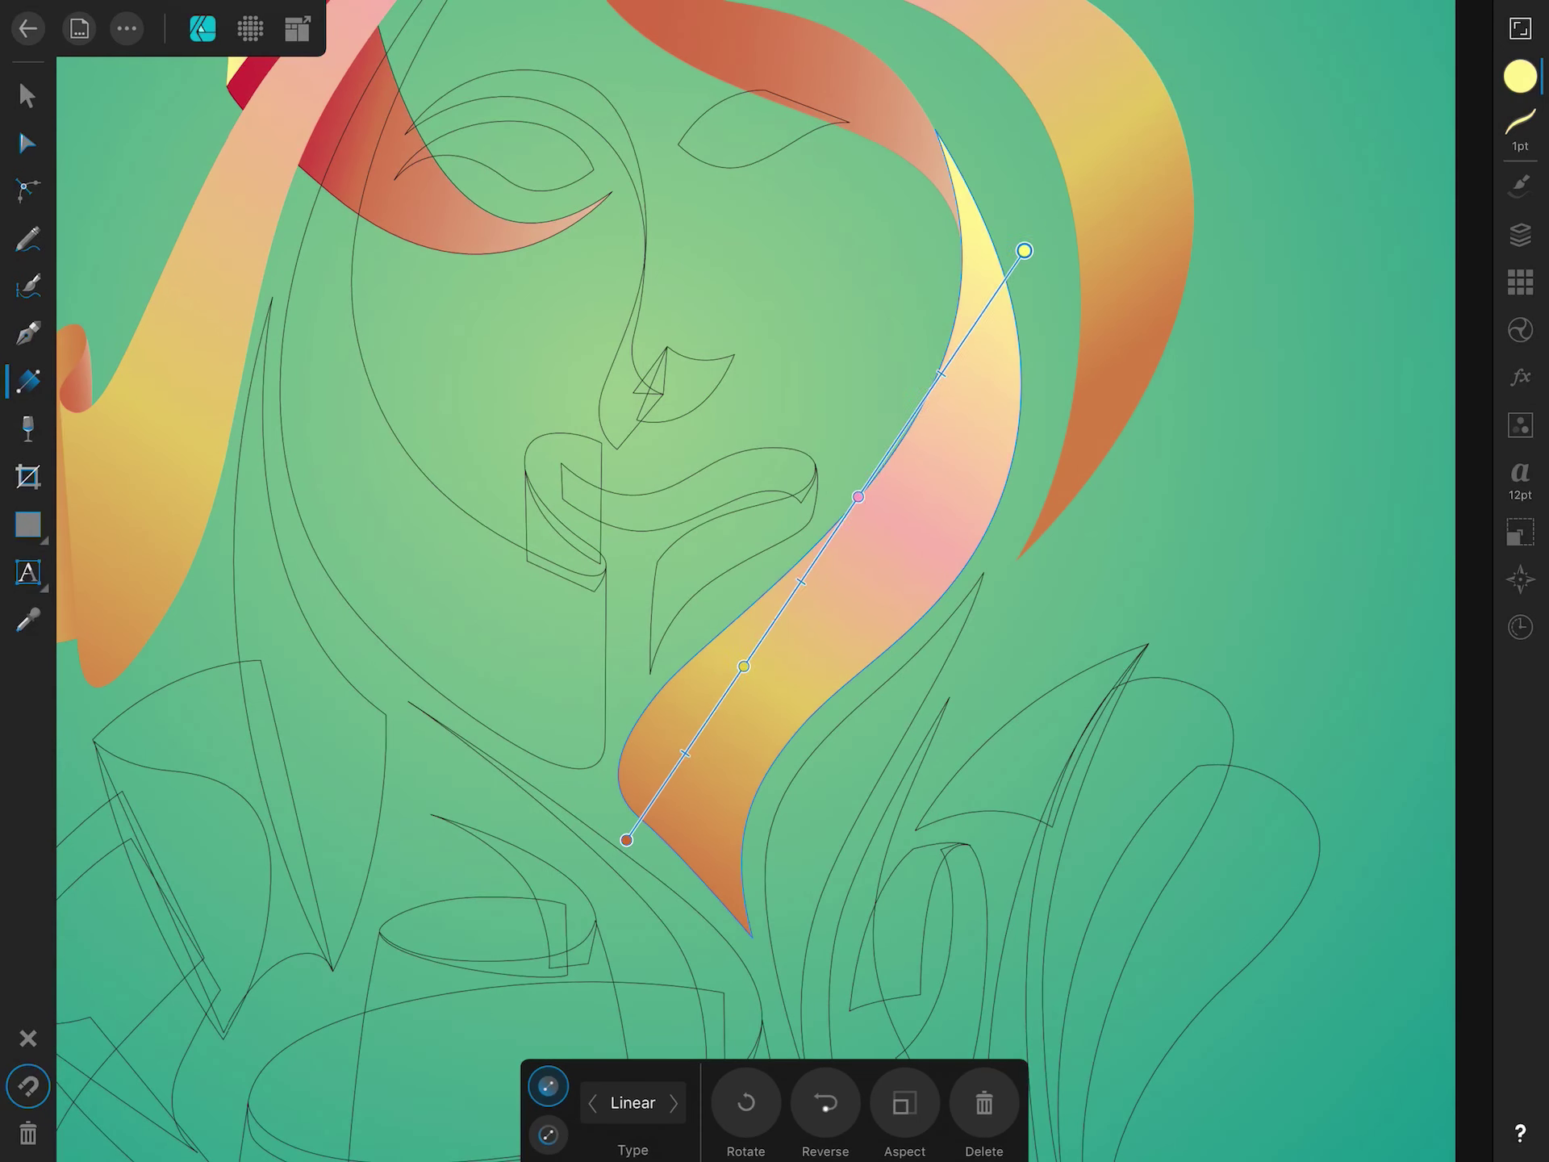
{"action": "left_click", "coordinate": [1521, 76]}
{"action": "left_click", "coordinate": [1520, 122]}
Reorder the next unfilled ribbon in the layer stack and fill the inner left ribbon with a gradient.
{"action": "left_click", "coordinate": [27, 96]}
{"action": "scroll", "coordinate": [774, 565], "scroll_direction": "down", "scroll_amount": 3}
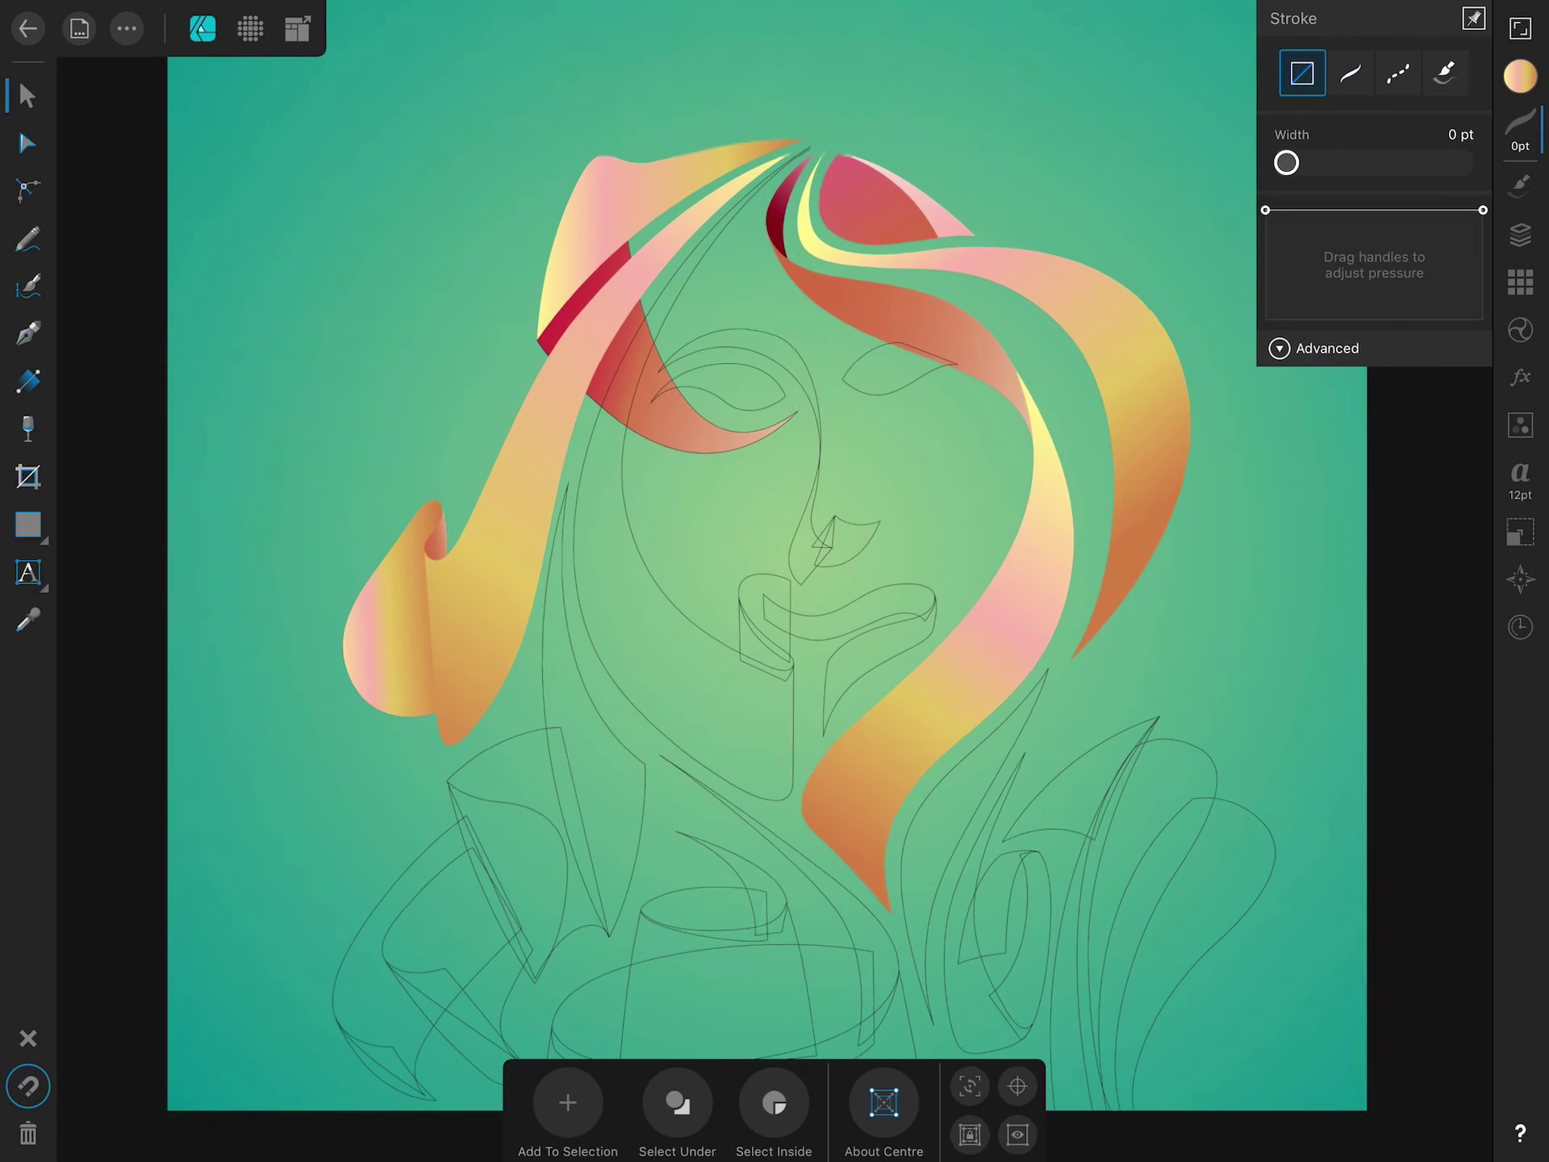
{"action": "scroll", "coordinate": [726, 564], "scroll_direction": "up", "scroll_amount": 3}
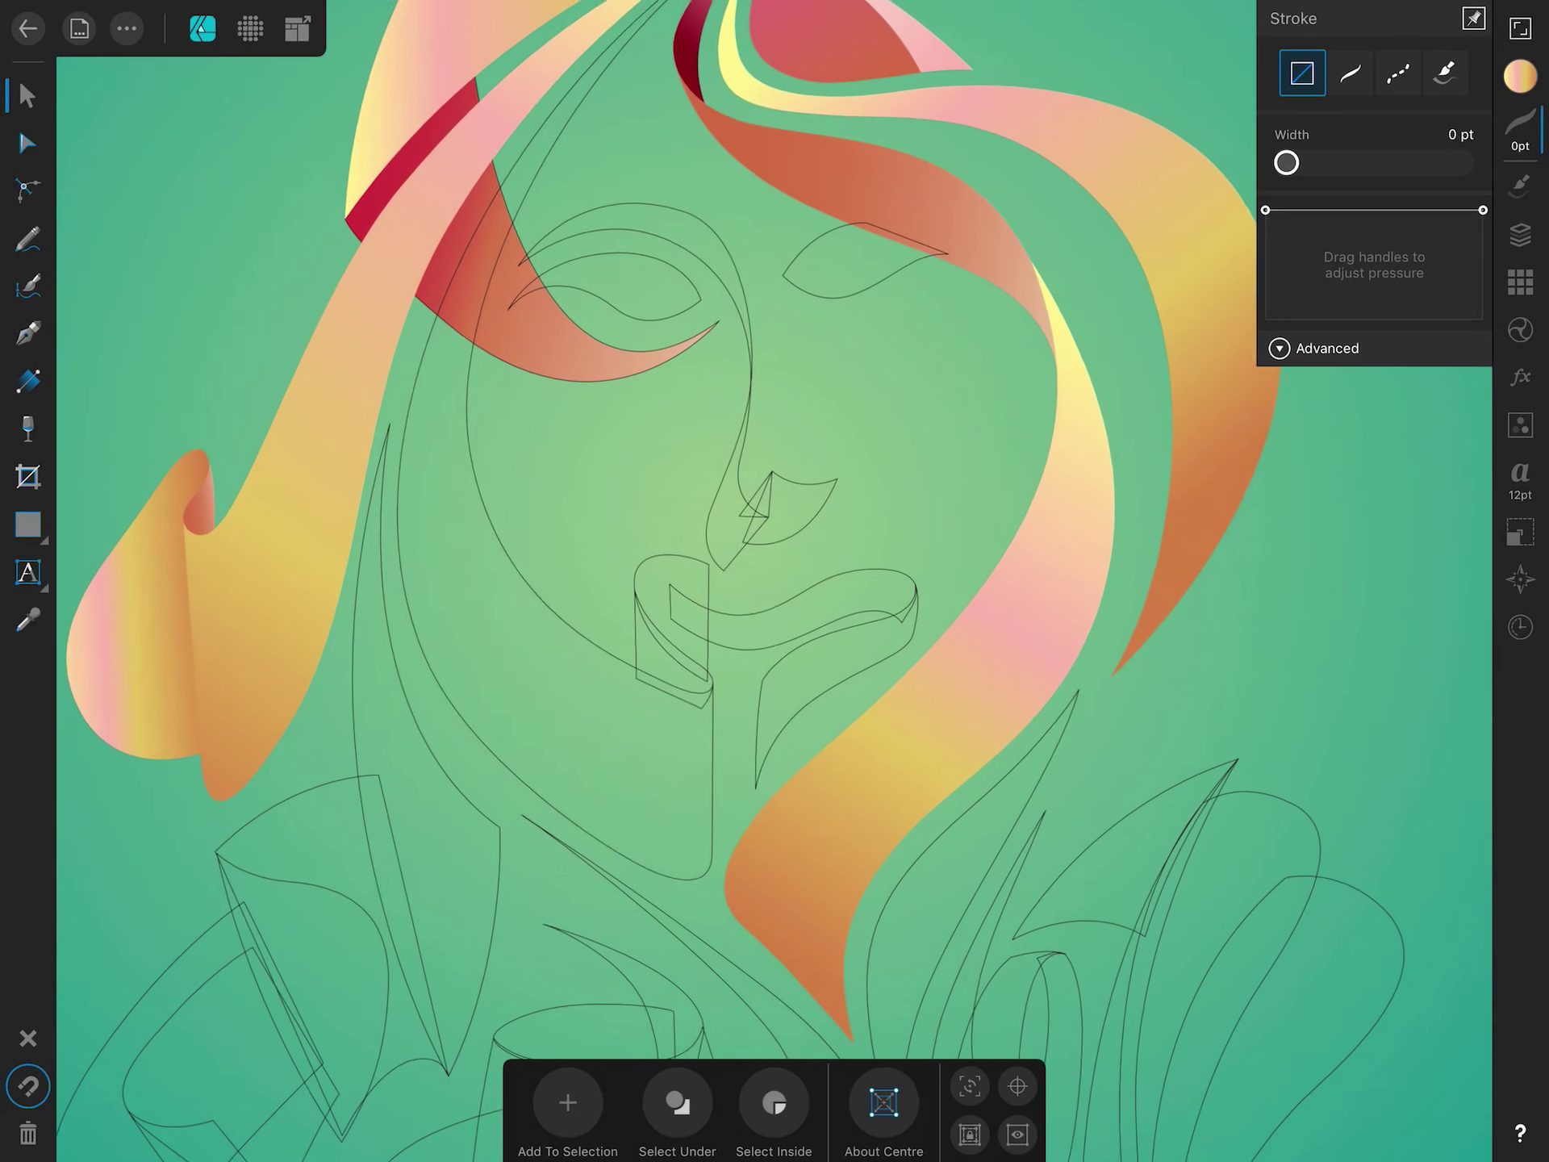
{"action": "left_click", "coordinate": [1521, 235]}
{"action": "left_click_drag", "start_coordinate": [1323, 1032], "coordinate": [1372, 307]}
{"action": "left_click", "coordinate": [1521, 76]}
{"action": "scroll", "coordinate": [646, 565], "scroll_direction": "down", "scroll_amount": 3}
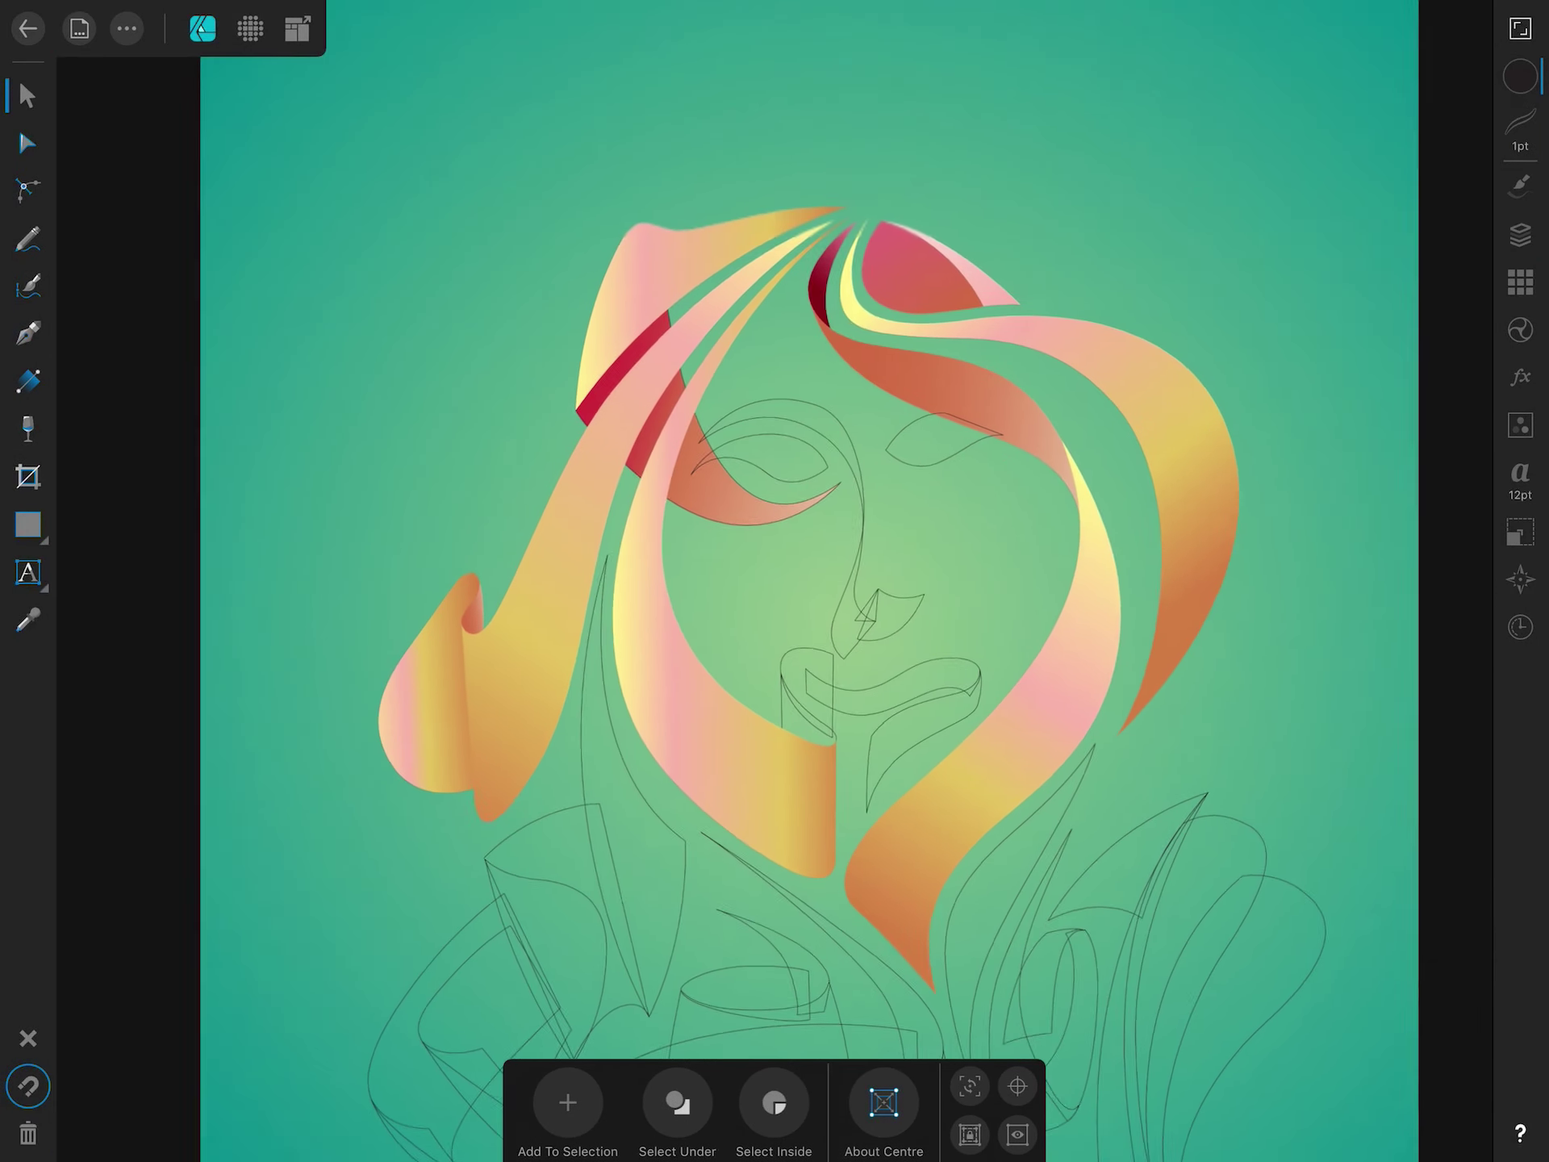
{"action": "left_click", "coordinate": [1520, 121]}
Lay a red gradient across the small lipstick-like shape beside the mouth.
{"action": "left_click", "coordinate": [1038, 650]}
{"action": "scroll", "coordinate": [775, 646], "scroll_direction": "up", "scroll_amount": 5}
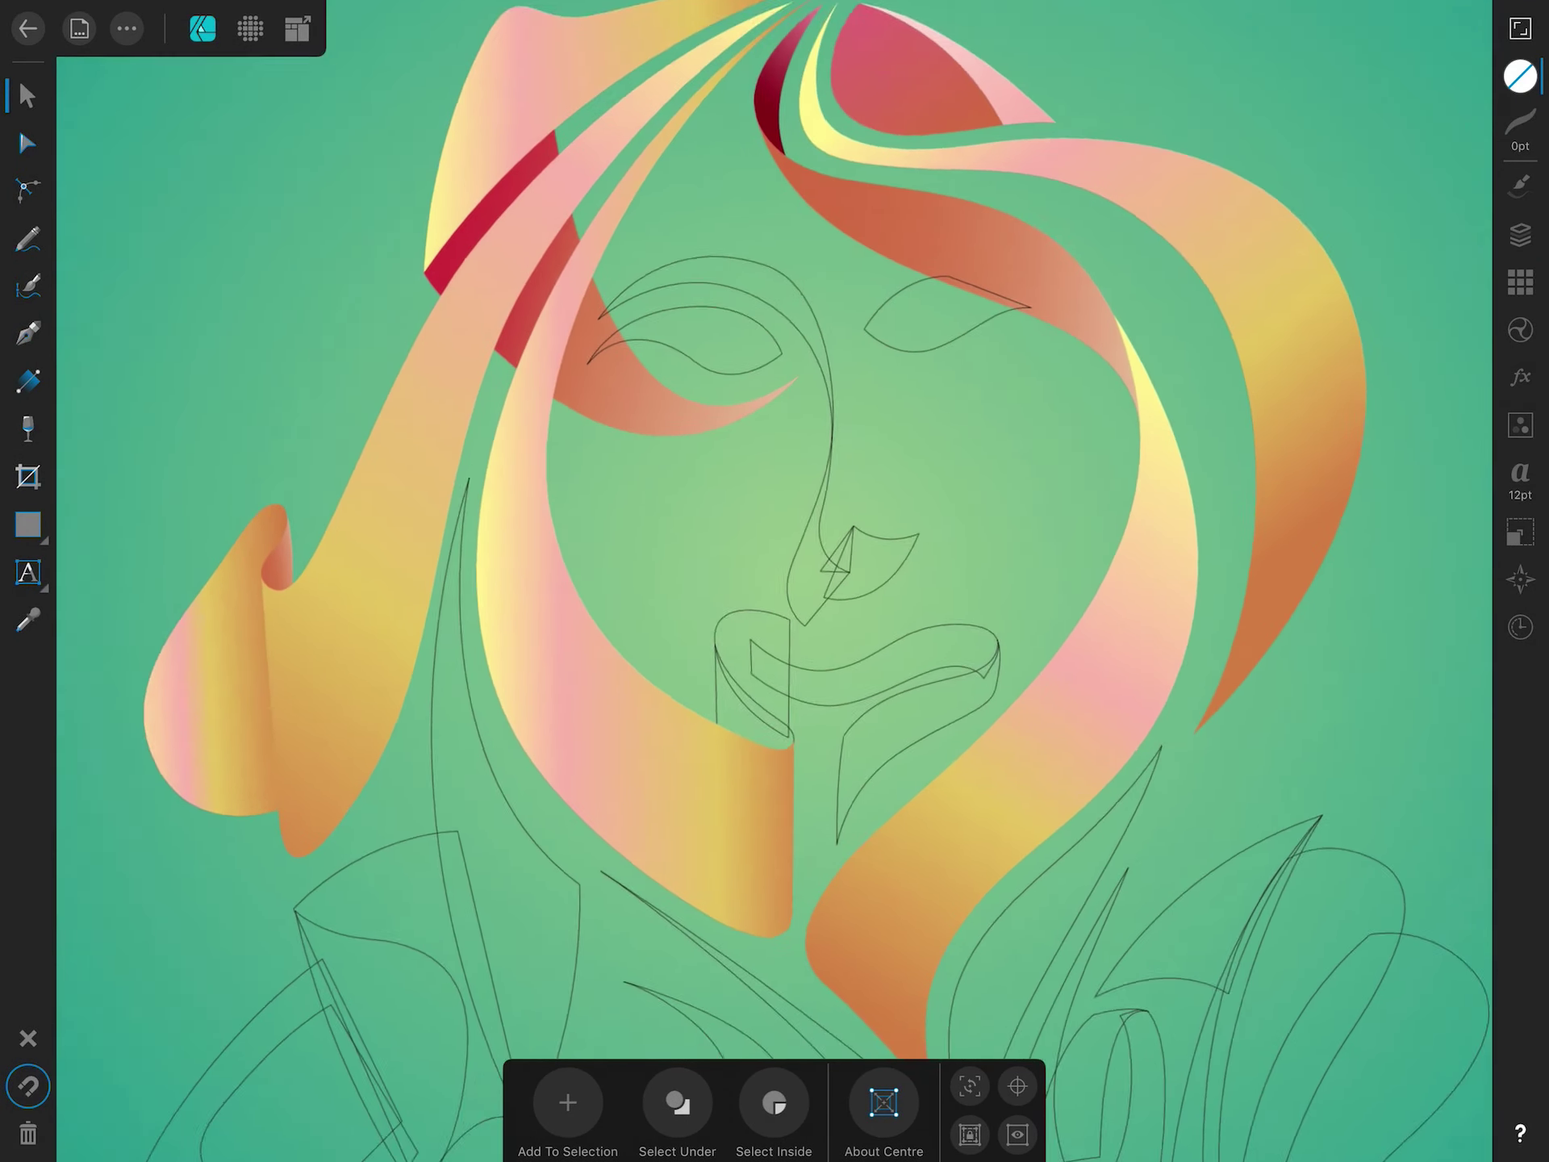
{"action": "left_click", "coordinate": [521, 727]}
{"action": "left_click", "coordinate": [1520, 76]}
{"action": "left_click", "coordinate": [27, 380]}
{"action": "left_click_drag", "start_coordinate": [521, 798], "coordinate": [647, 813]}
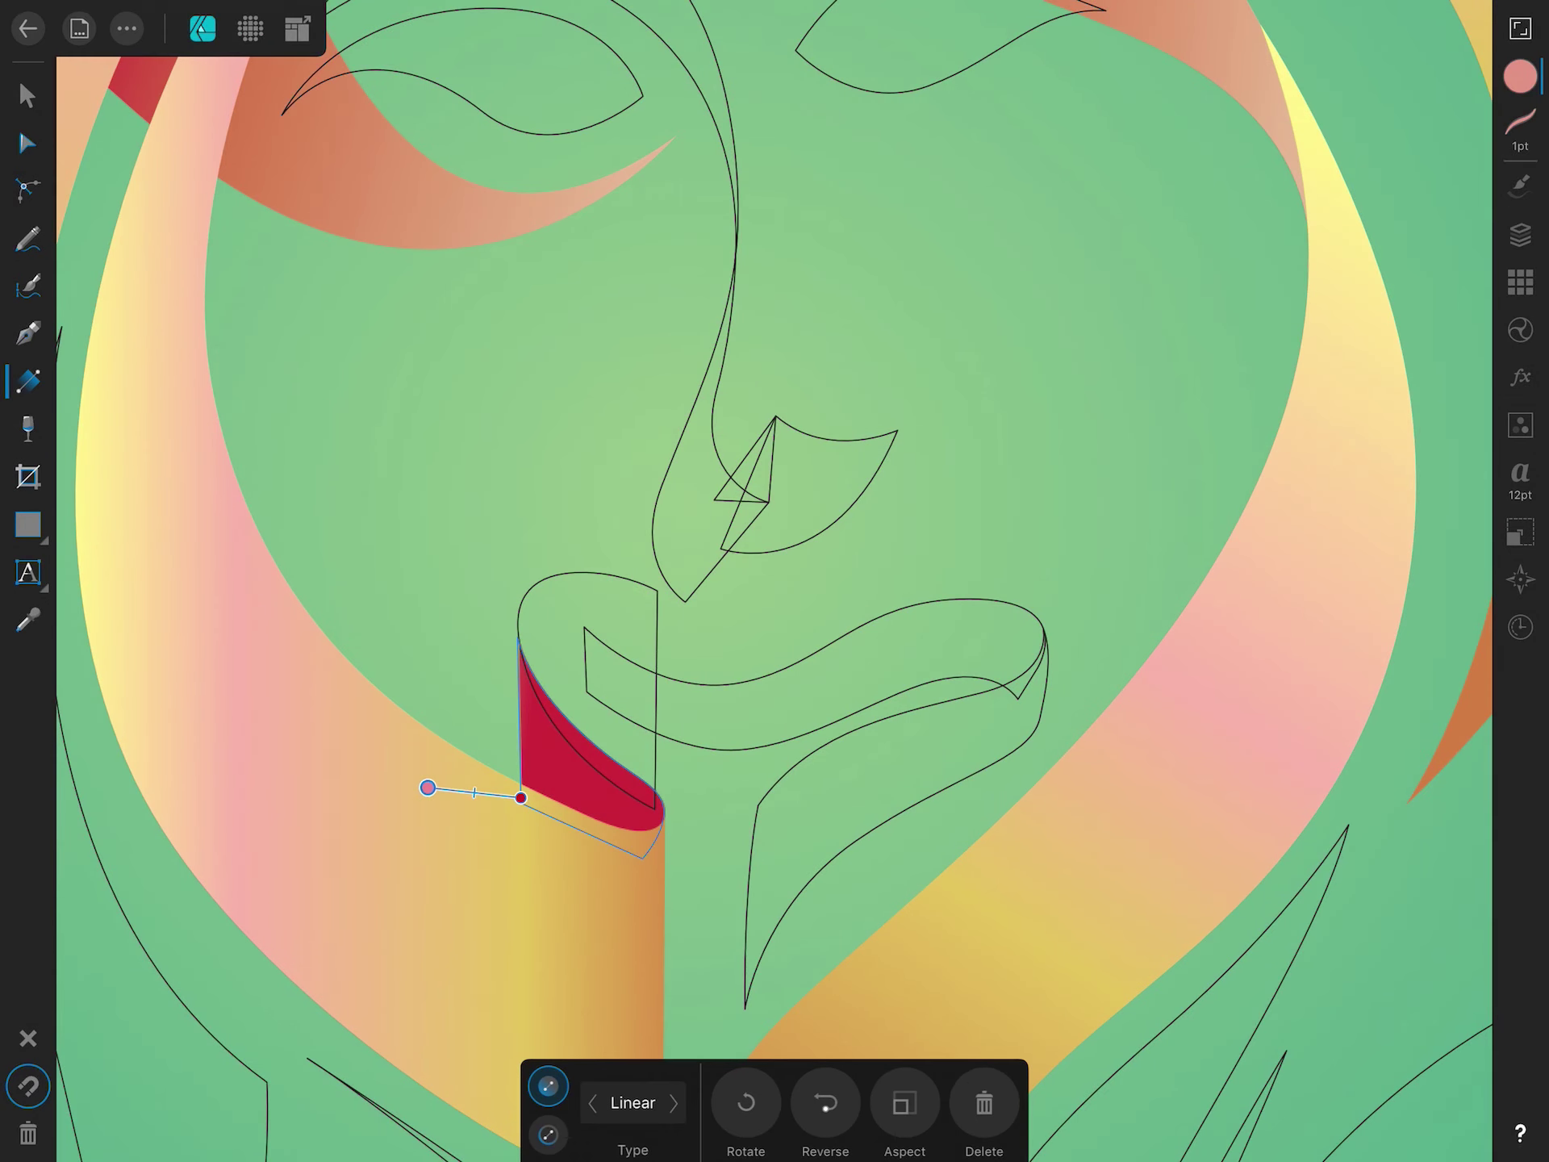
Give the lipstick cap a dark red gradient, making its stop slightly less magenta.
{"action": "left_click", "coordinate": [1520, 76]}
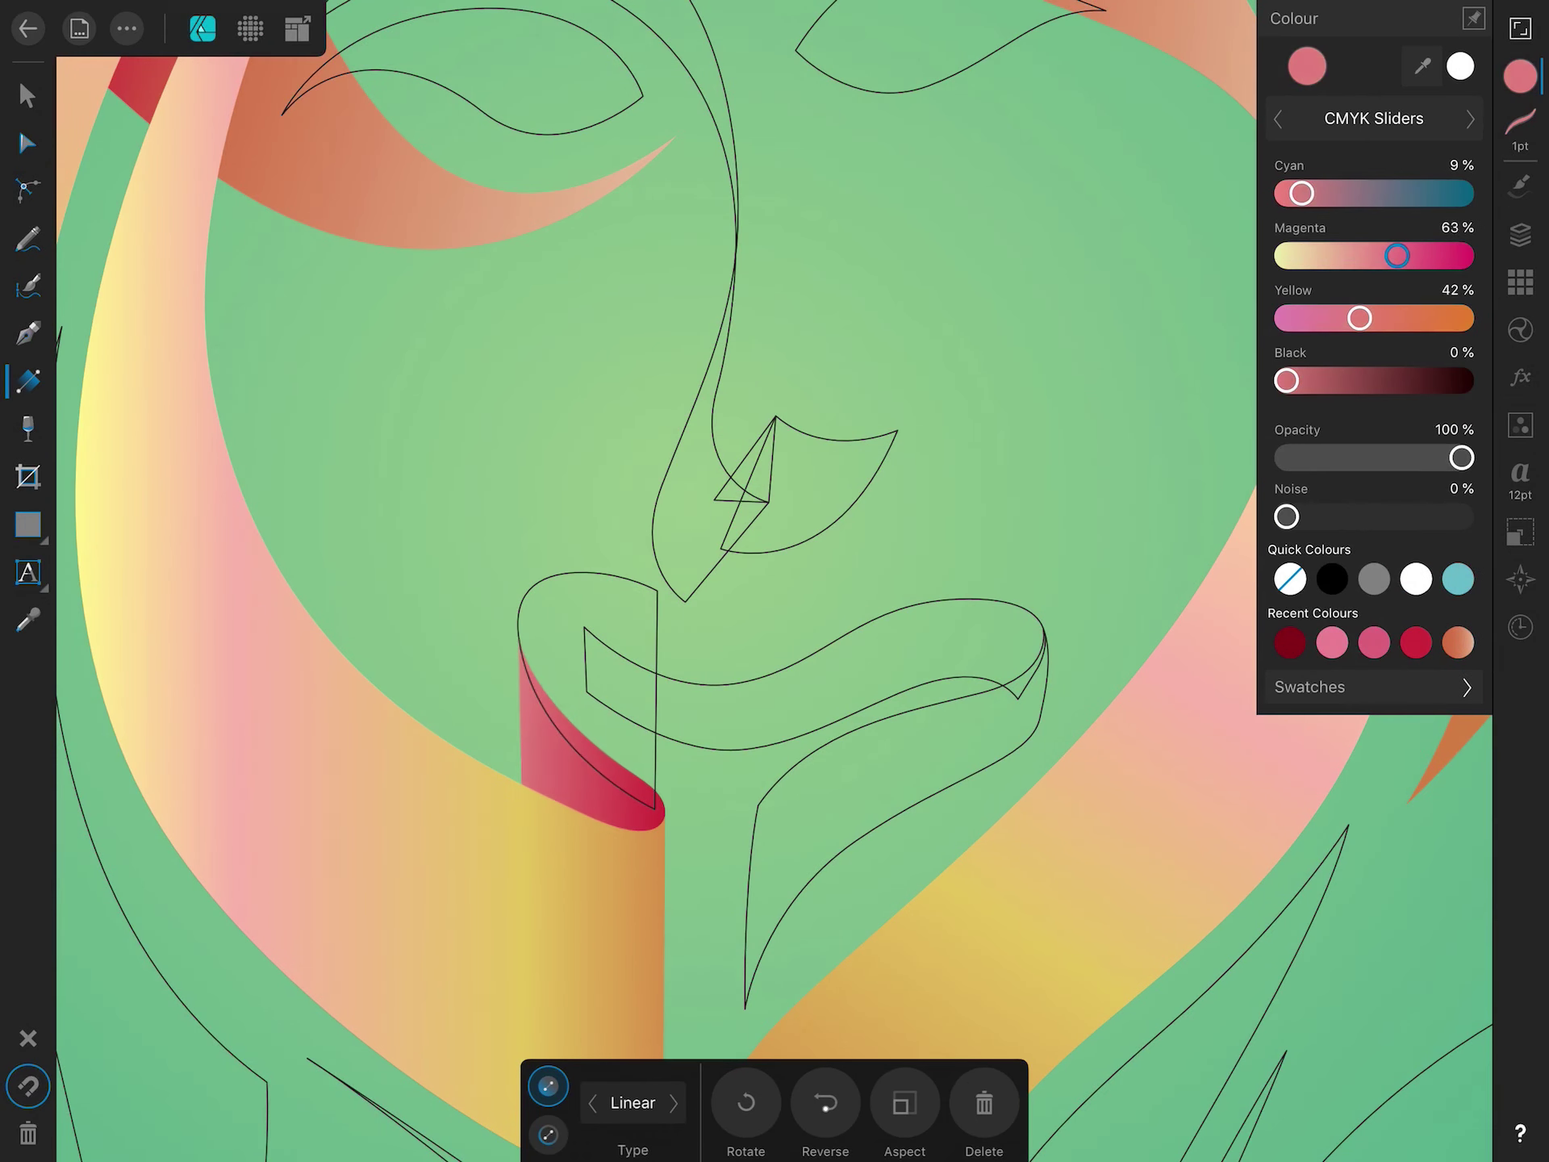
{"action": "left_click", "coordinate": [1521, 235]}
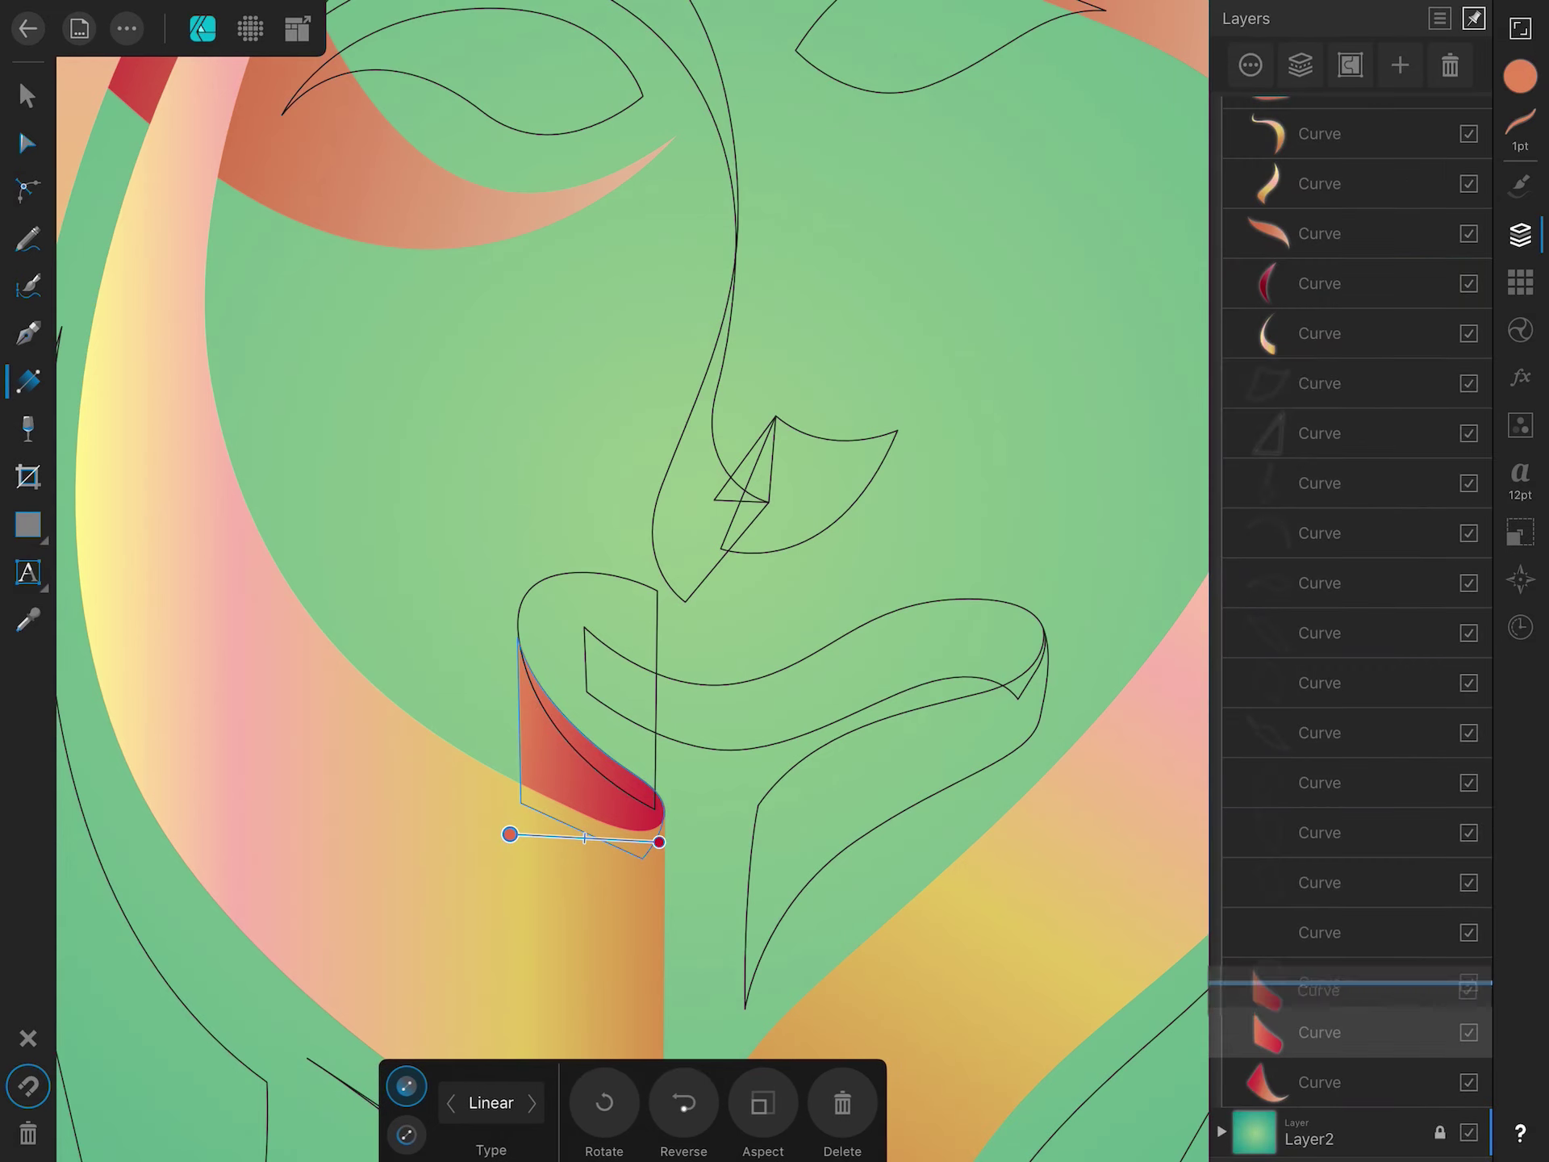
{"action": "left_click", "coordinate": [1331, 380]}
{"action": "left_click", "coordinate": [1521, 121]}
{"action": "left_click_drag", "start_coordinate": [551, 660], "coordinate": [692, 669]}
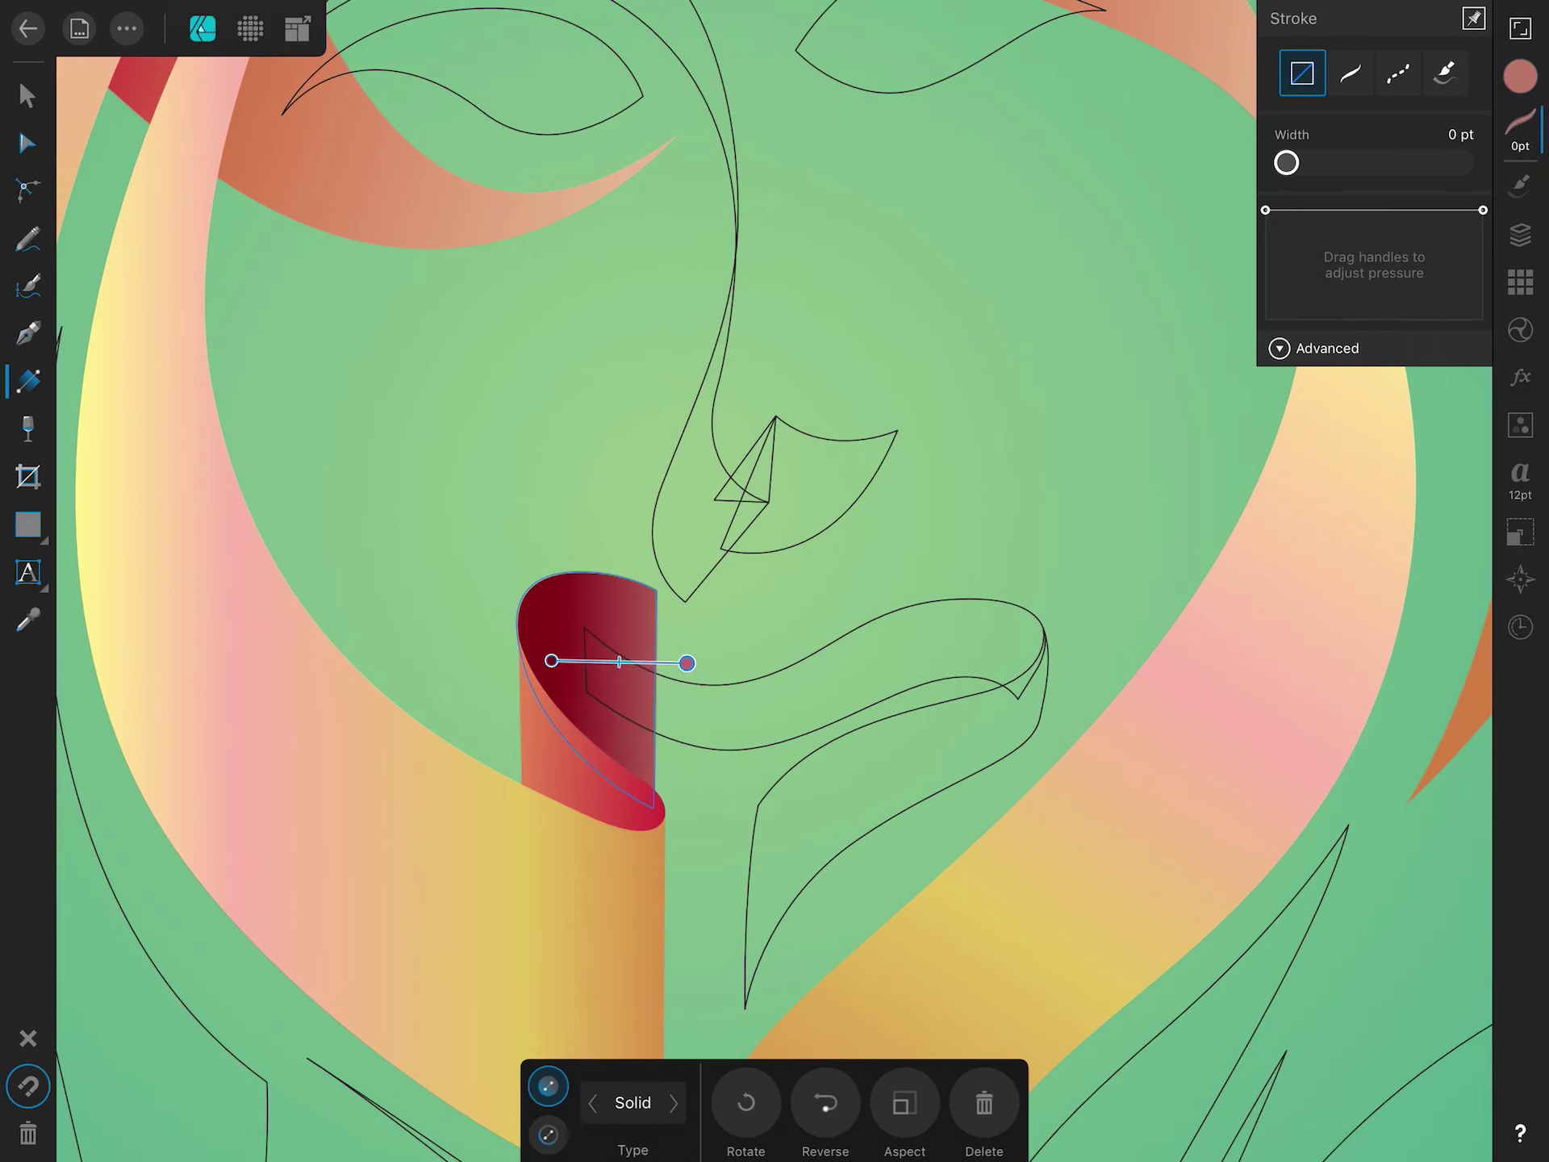
{"action": "left_click", "coordinate": [1521, 76]}
{"action": "left_click_drag", "start_coordinate": [1415, 256], "coordinate": [1404, 255]}
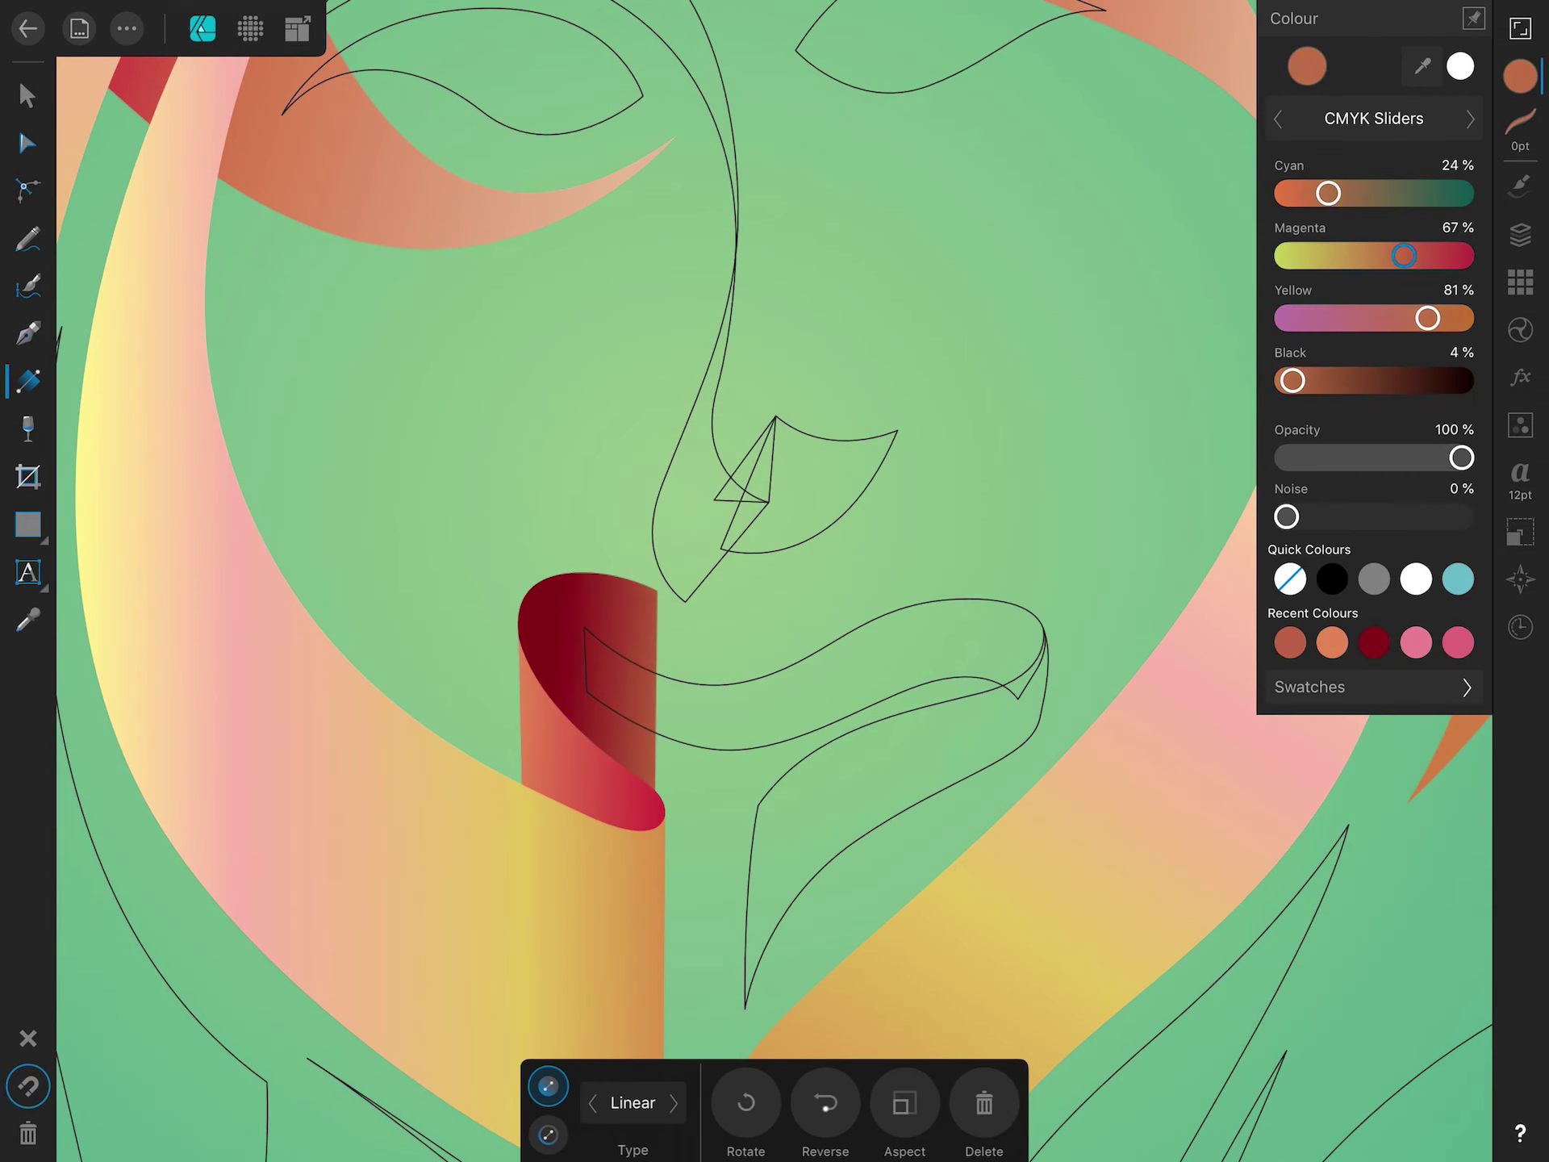
Lay a red gradient across the mouth ribbon.
{"action": "scroll", "coordinate": [775, 581], "scroll_direction": "down", "scroll_amount": 5}
{"action": "left_click", "coordinate": [27, 96]}
{"action": "left_click", "coordinate": [726, 683]}
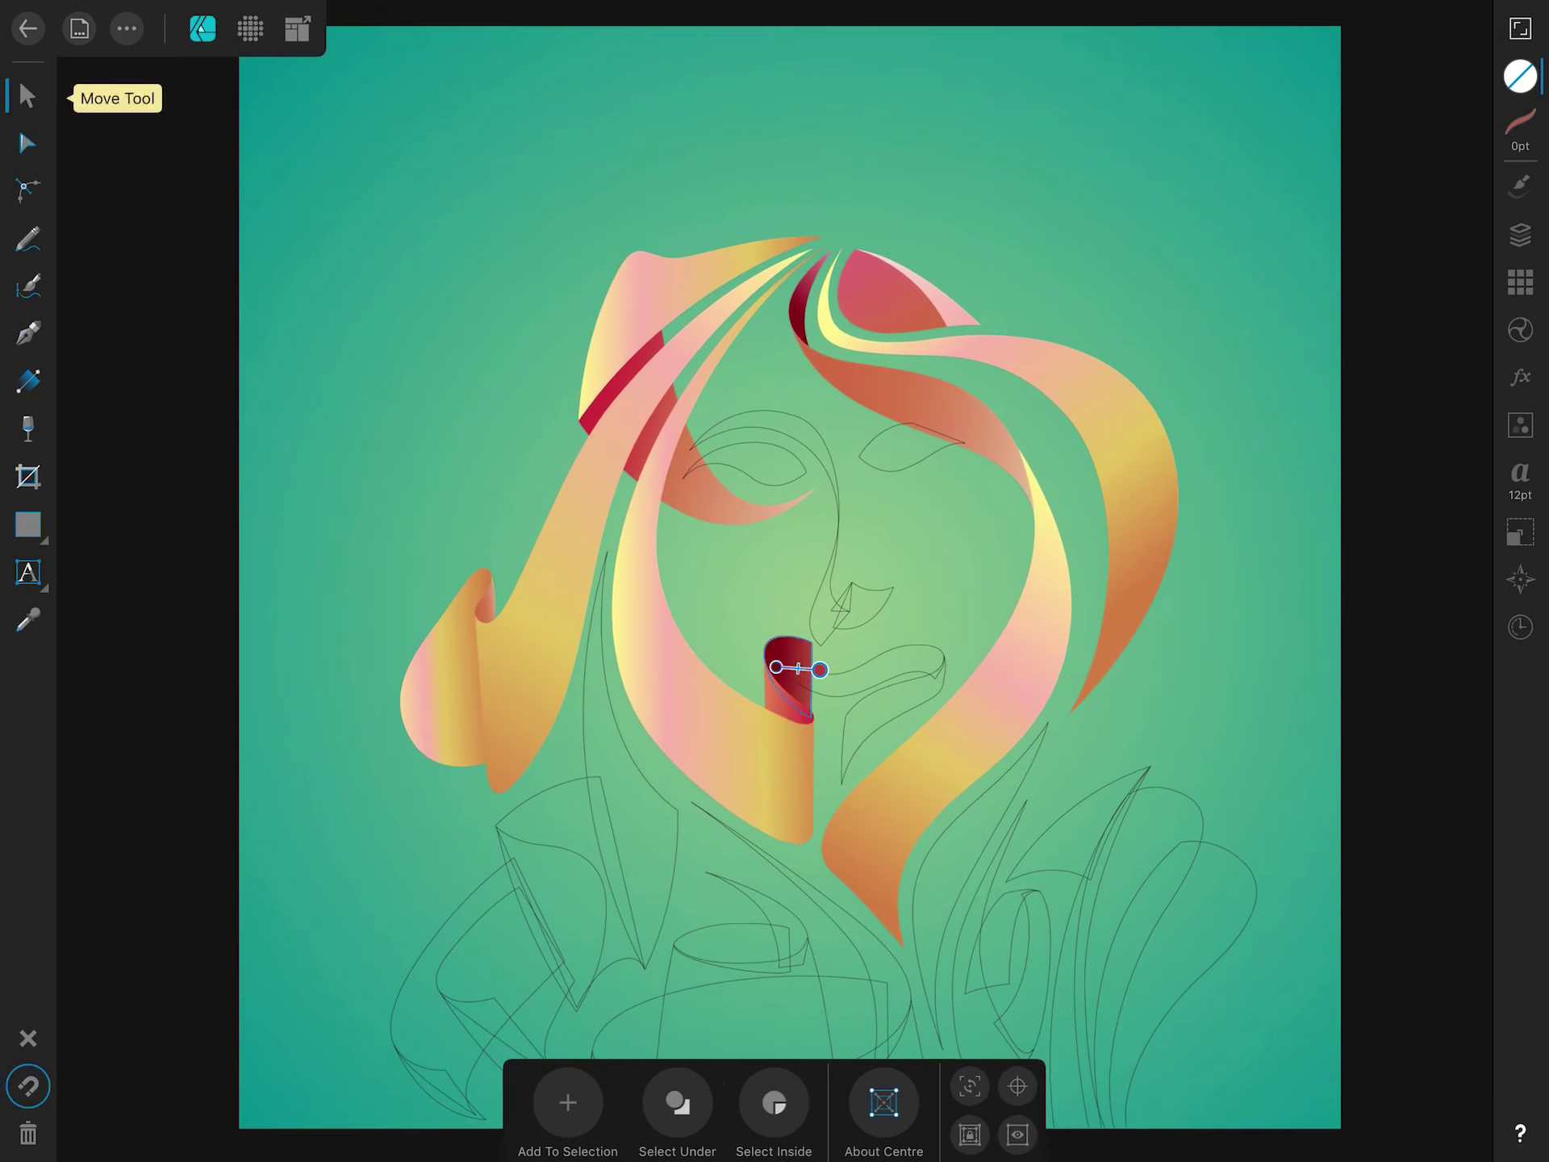
{"action": "scroll", "coordinate": [774, 581], "scroll_direction": "up", "scroll_amount": 5}
{"action": "left_click", "coordinate": [28, 380]}
{"action": "left_click_drag", "start_coordinate": [657, 578], "coordinate": [1048, 554]}
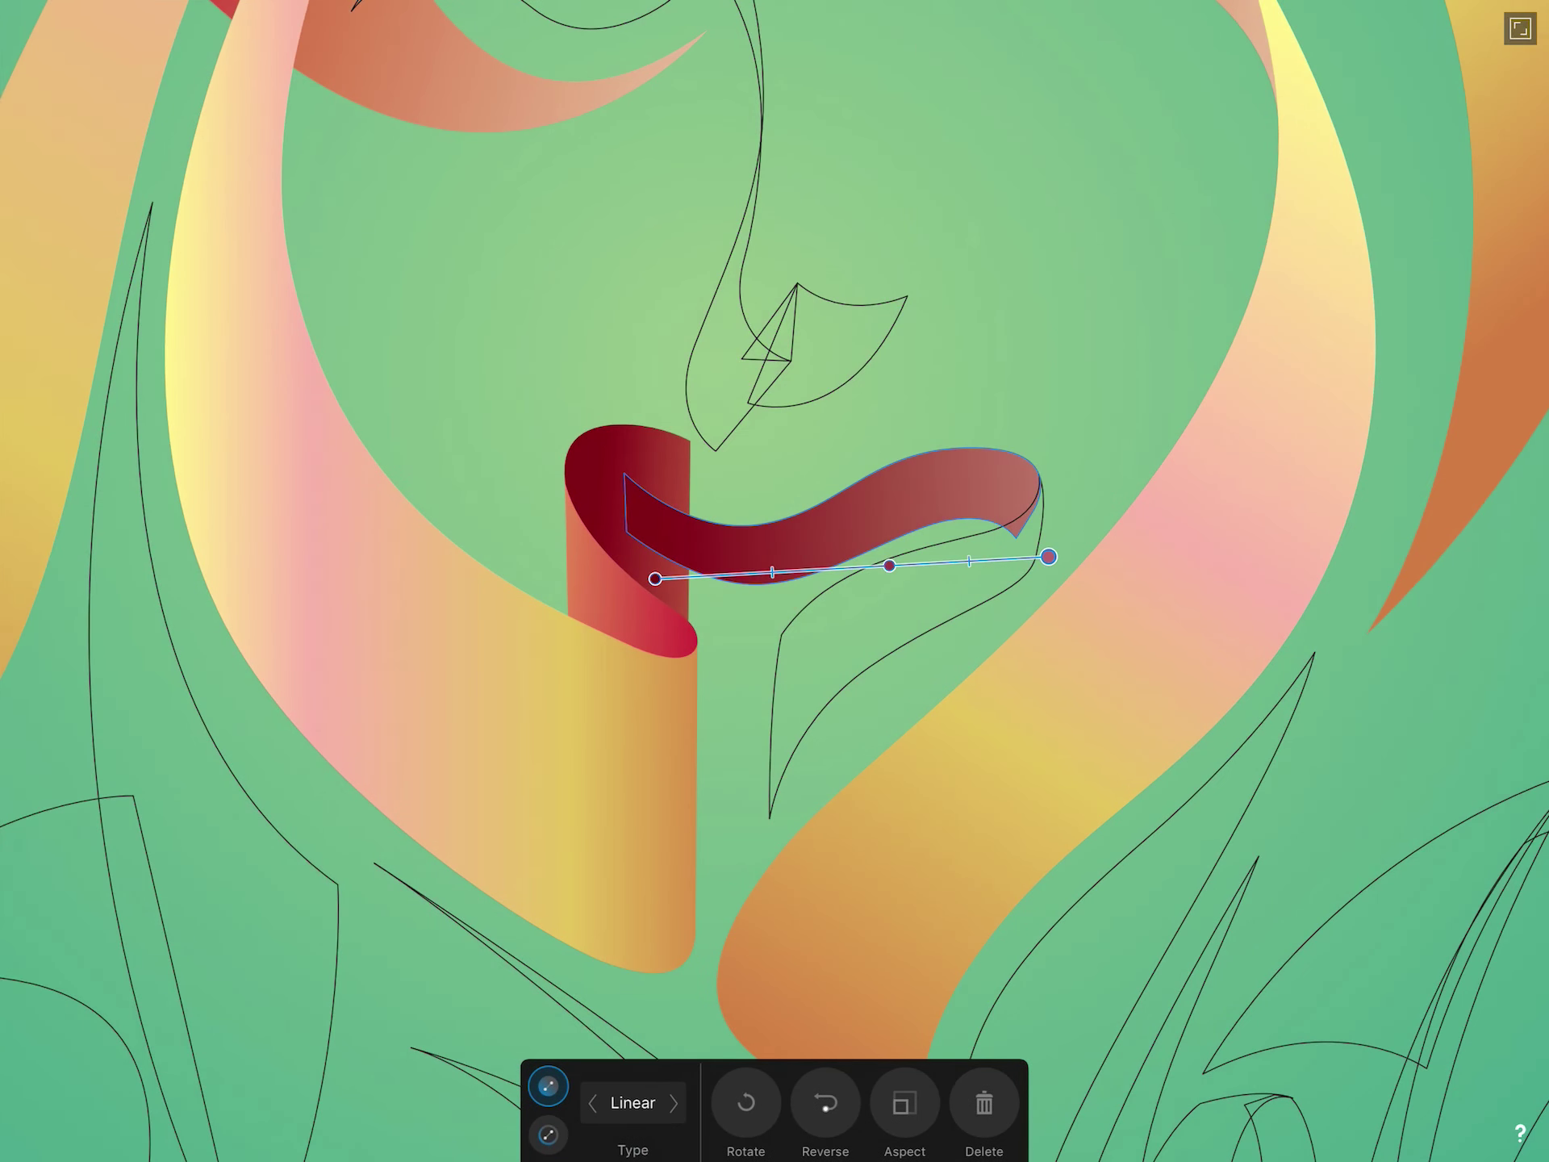
Deepen the mouth gradient to crimson, add a bright red middle stop, and make the left end coral.
{"action": "left_click", "coordinate": [1521, 75]}
{"action": "left_click_drag", "start_coordinate": [1397, 256], "coordinate": [1462, 256]}
{"action": "mouse_move", "coordinate": [1331, 381]}
{"action": "left_mouse_down"}
{"action": "mouse_move", "coordinate": [1379, 380]}
{"action": "mouse_move", "coordinate": [1372, 318]}
{"action": "left_mouse_up"}
{"action": "left_click", "coordinate": [772, 571]}
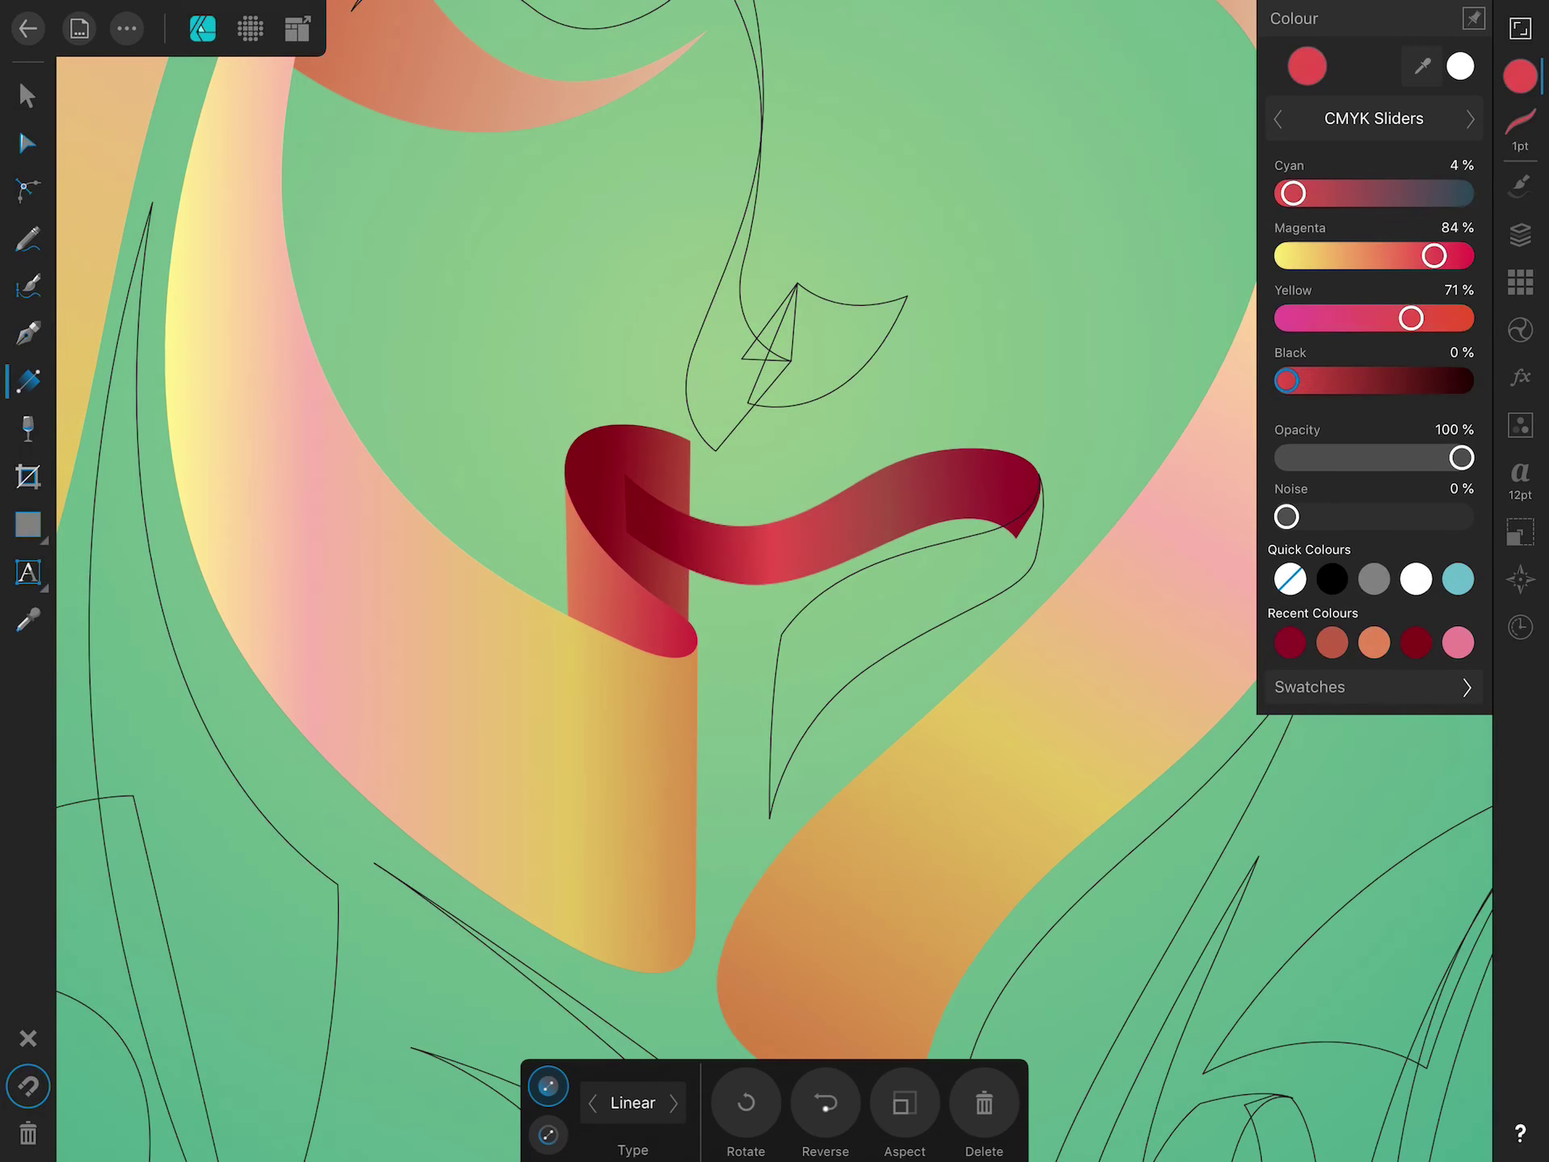
{"action": "left_click", "coordinate": [656, 578]}
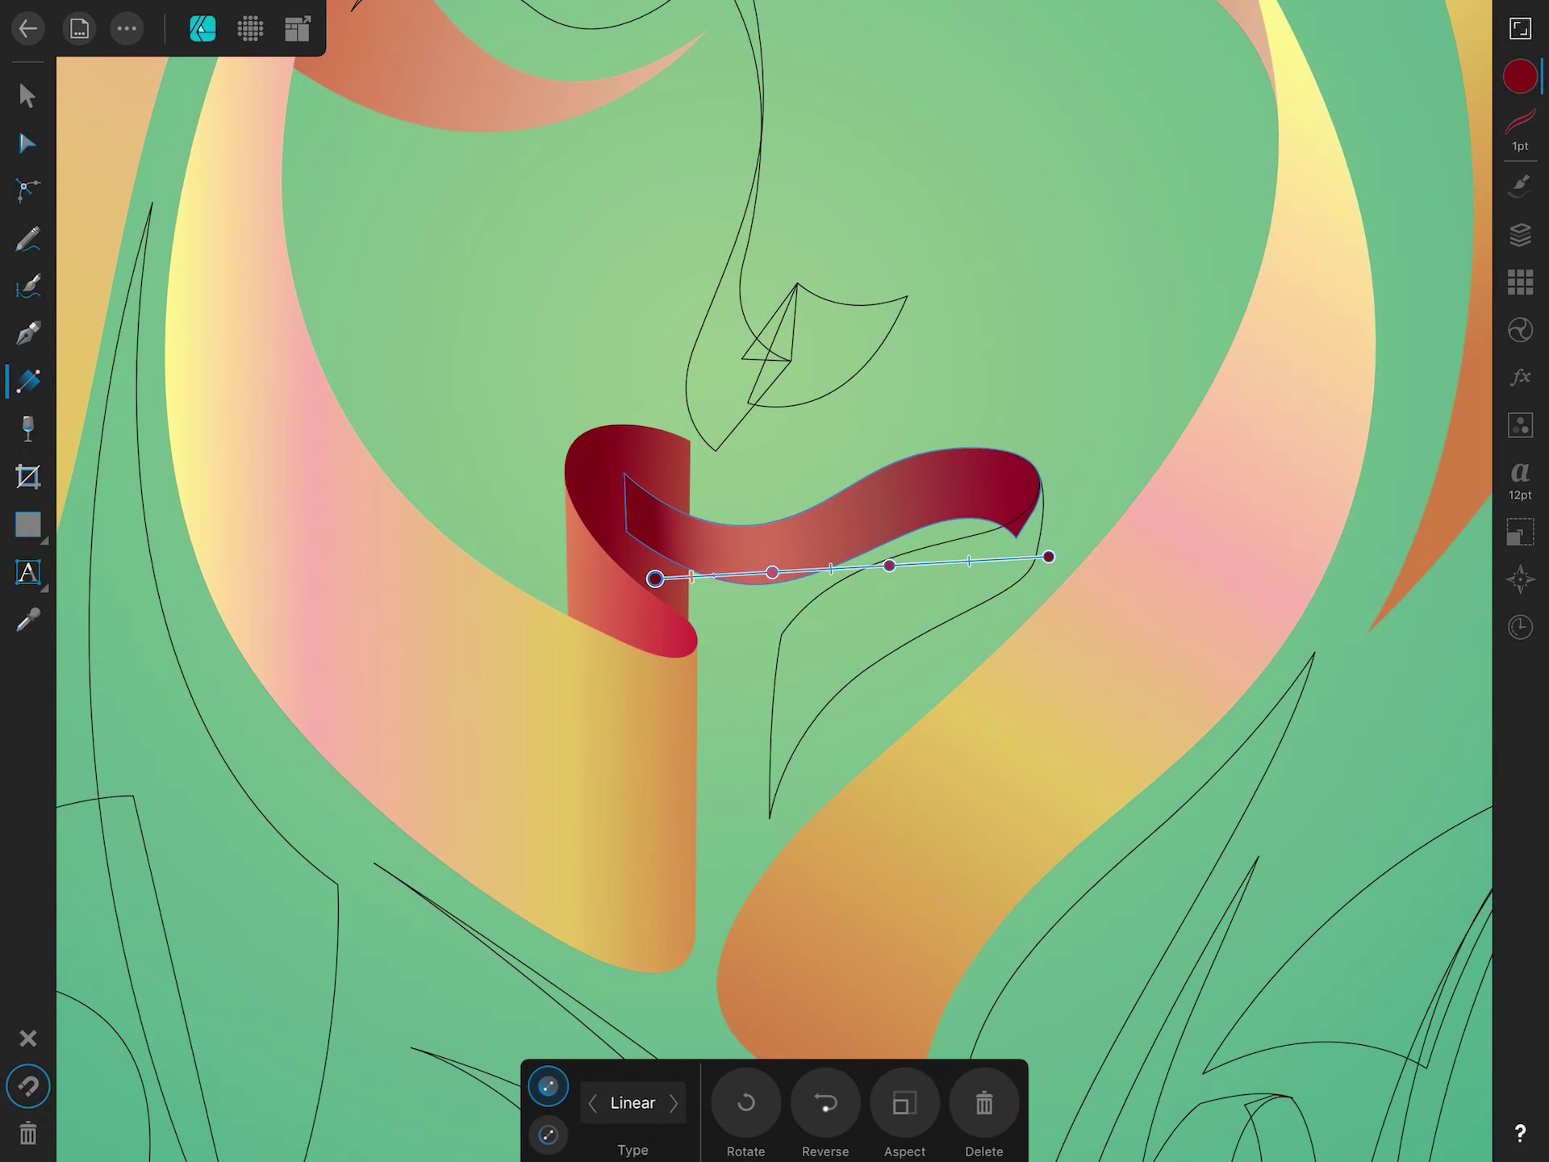
{"action": "left_click", "coordinate": [1521, 77]}
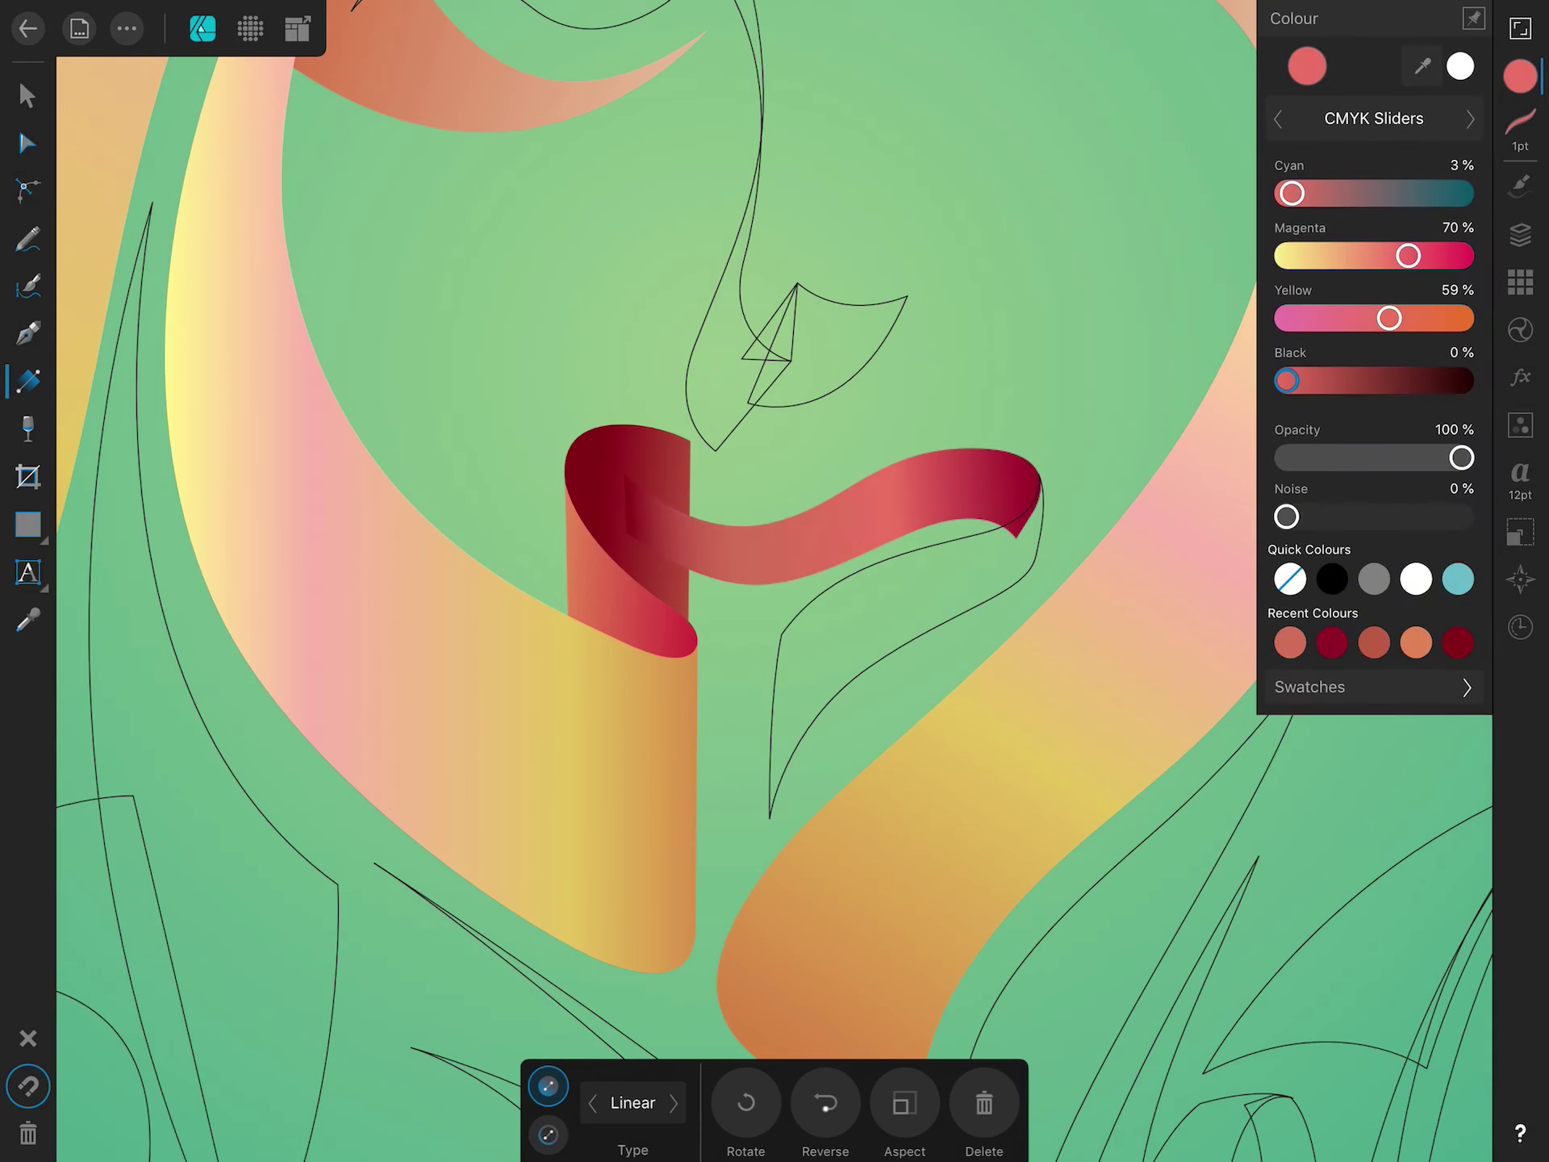
{"action": "left_click_drag", "start_coordinate": [1344, 318], "coordinate": [1356, 318]}
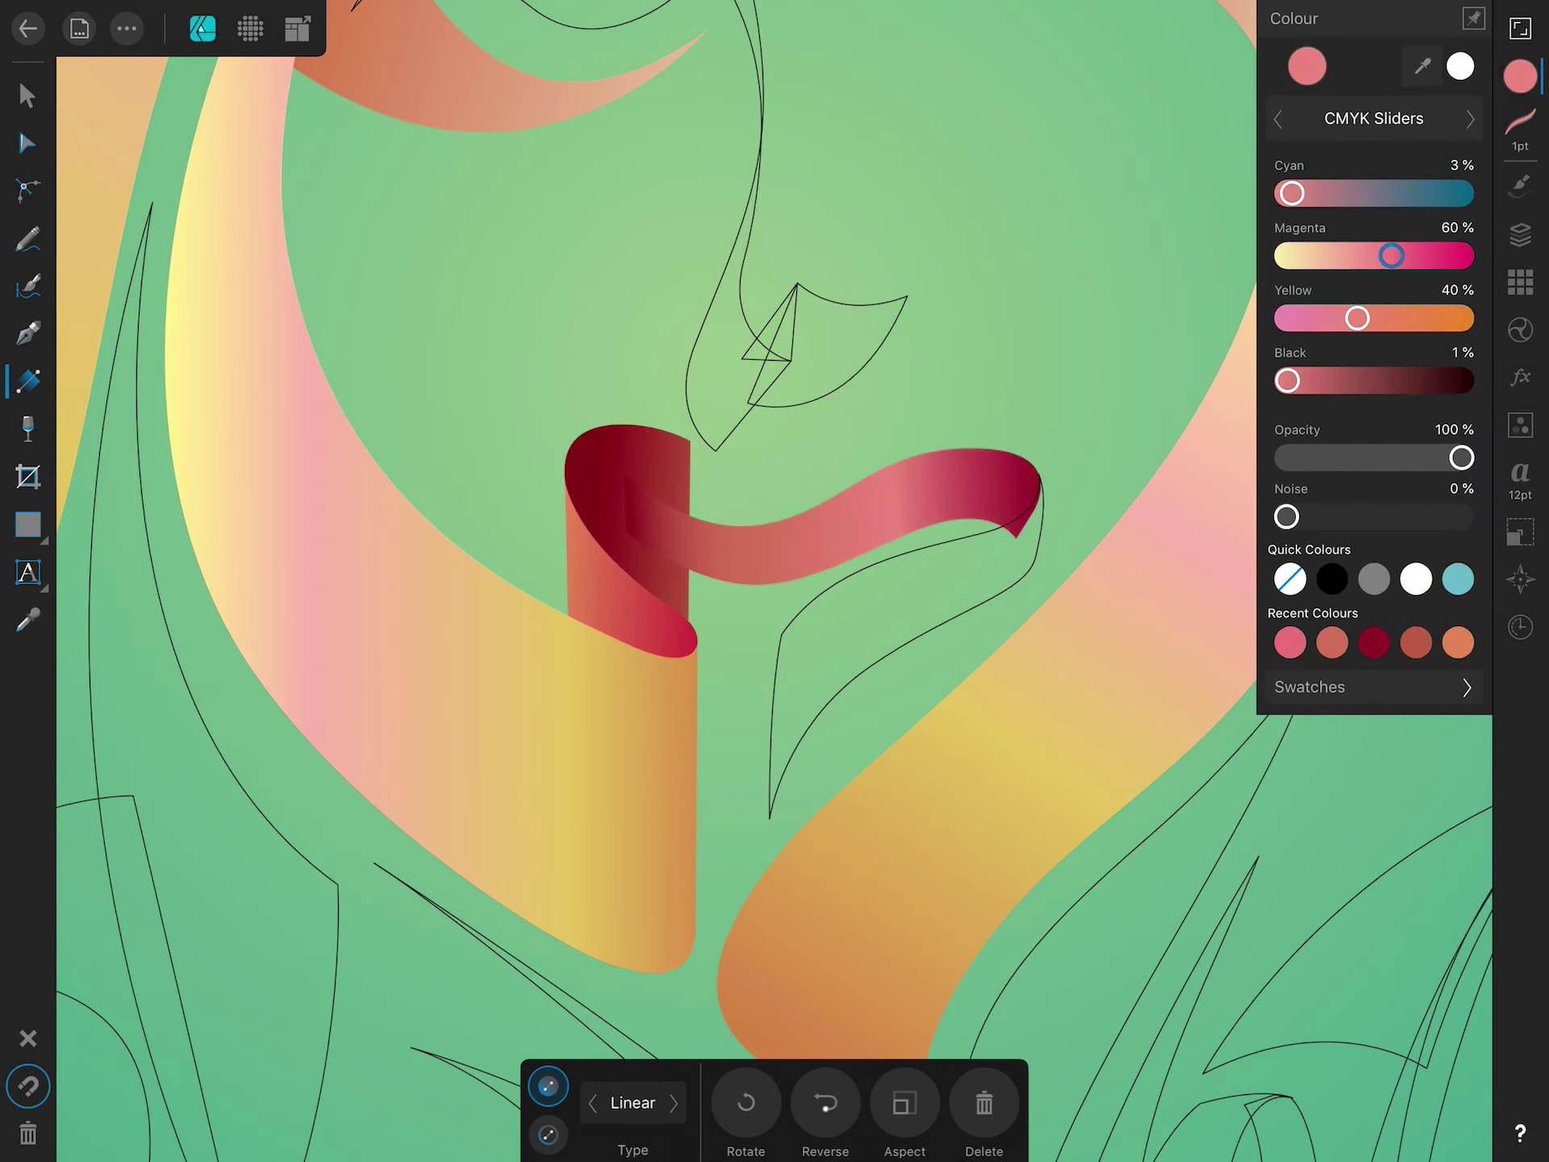
{"action": "left_click", "coordinate": [1493, 1000]}
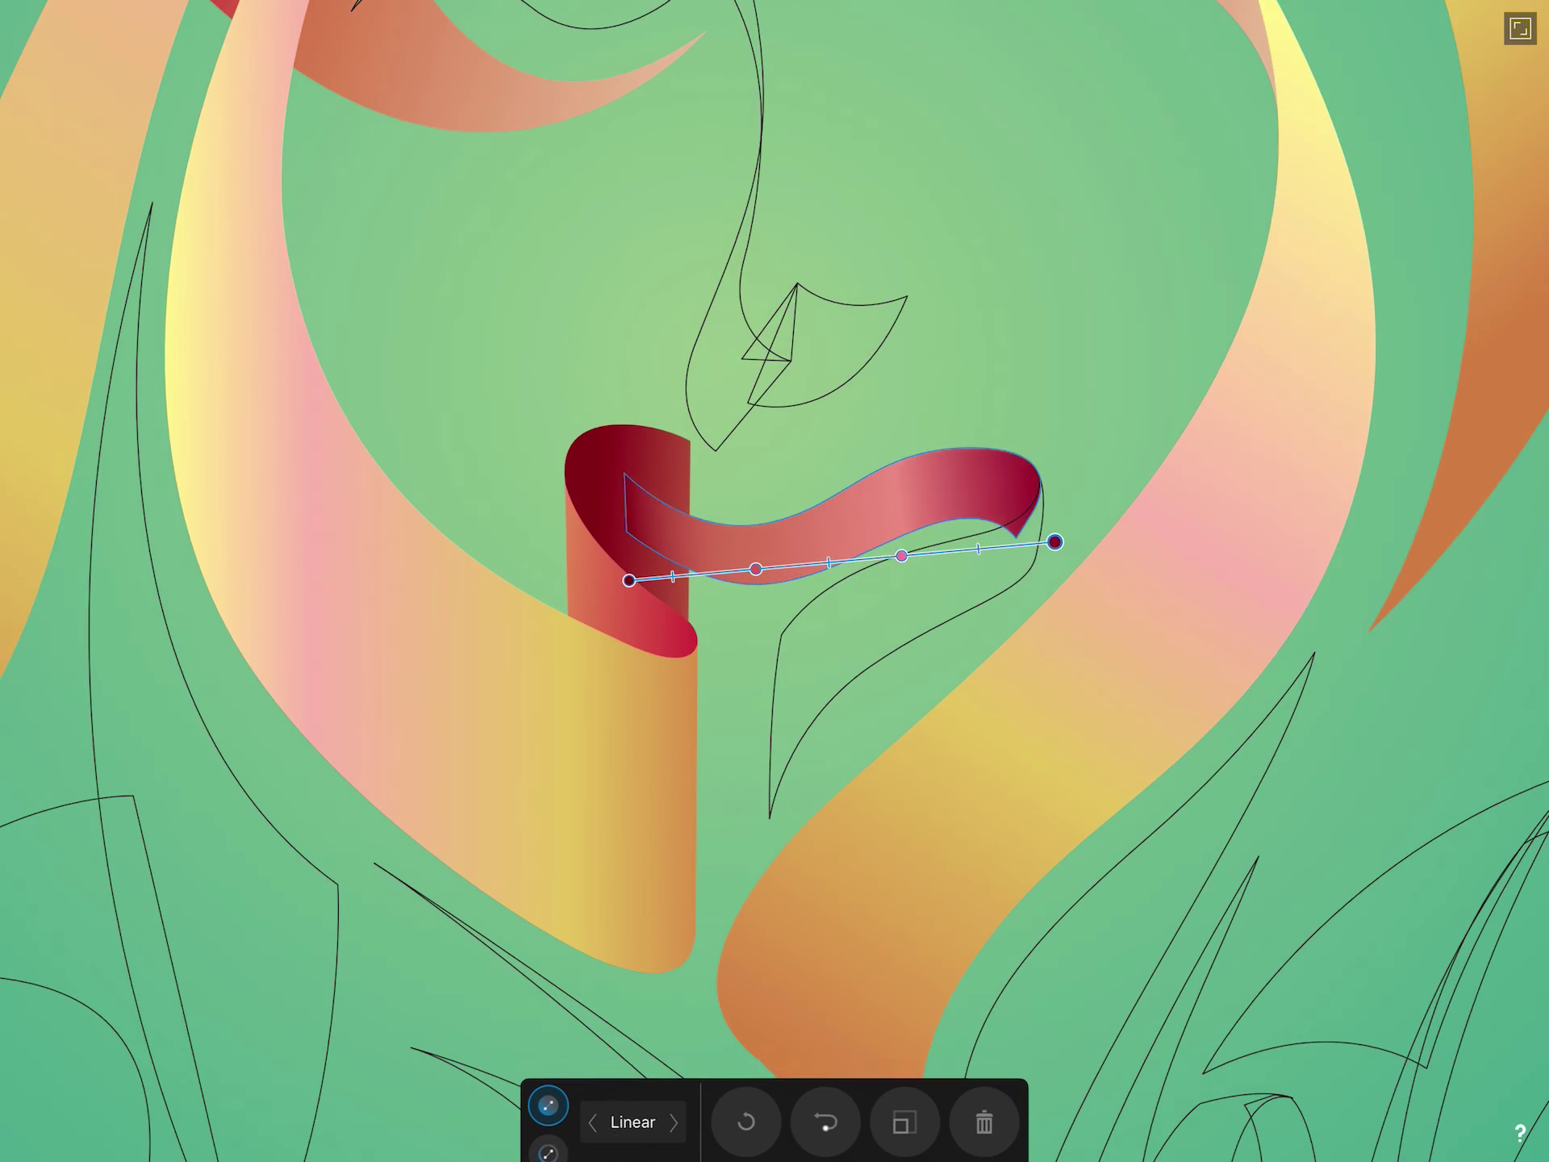
Shift the mouth gradient's middle stop to a salmon shade.
{"action": "left_click", "coordinate": [903, 557]}
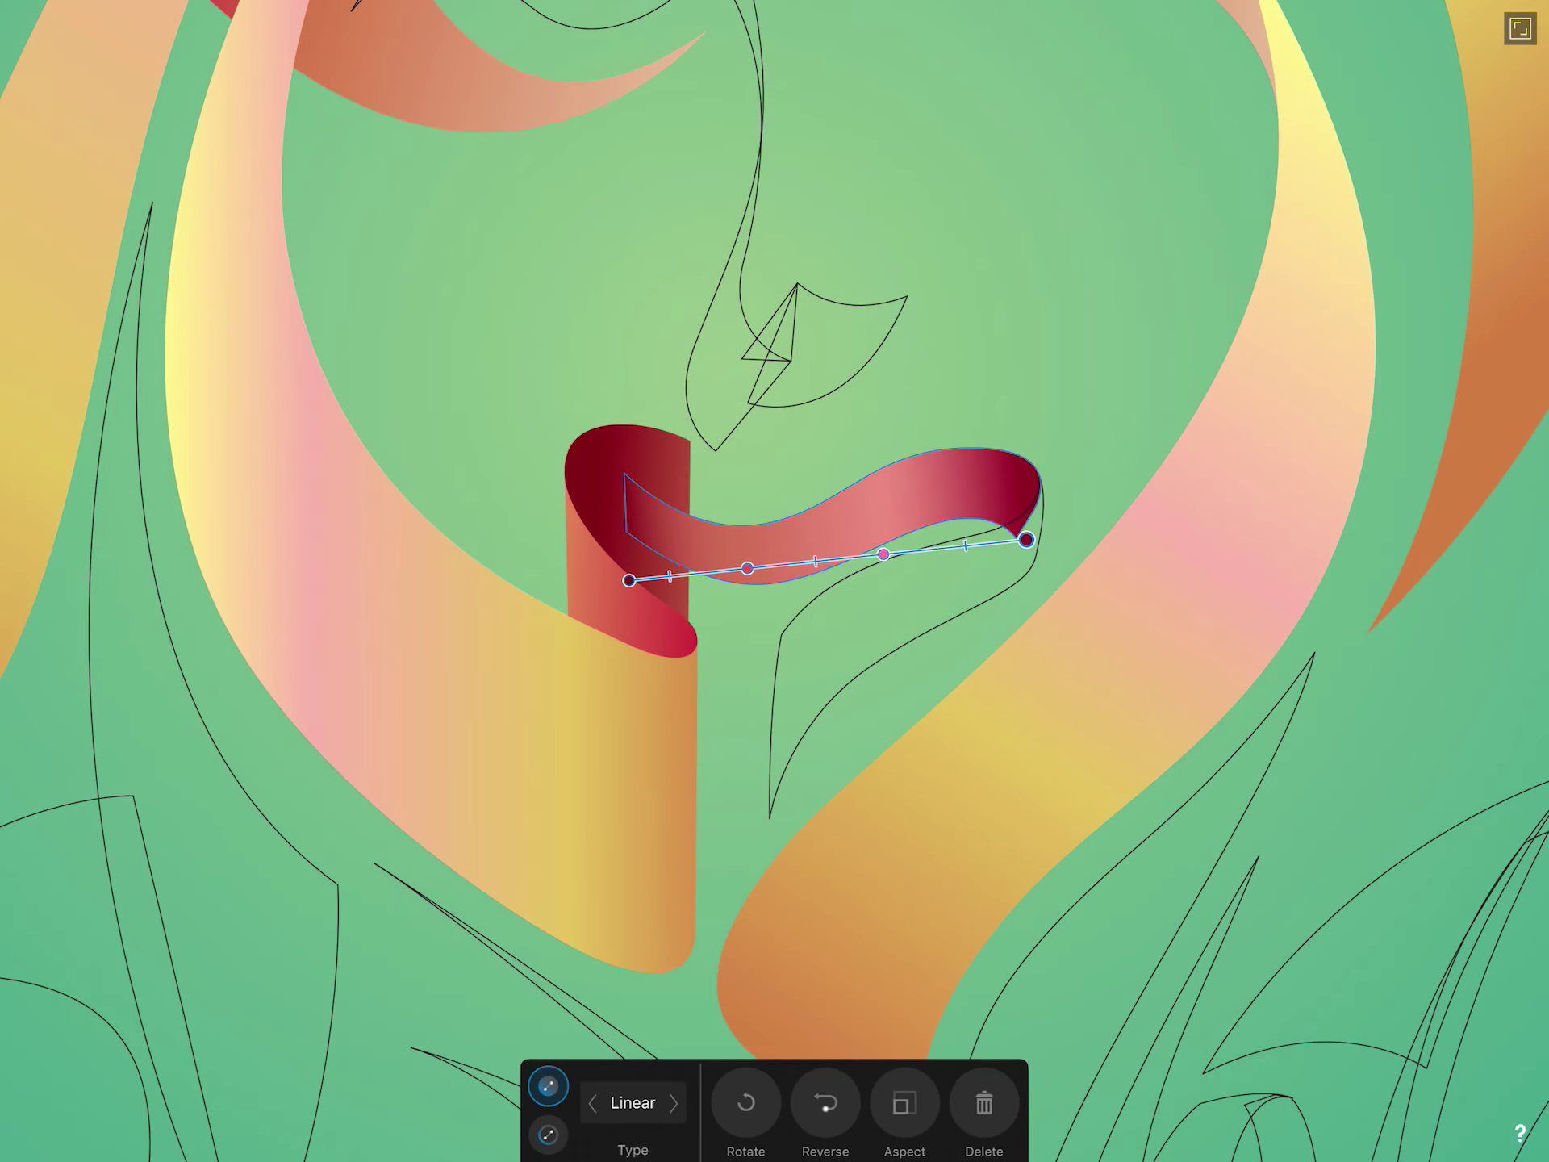
{"action": "left_click", "coordinate": [1520, 29]}
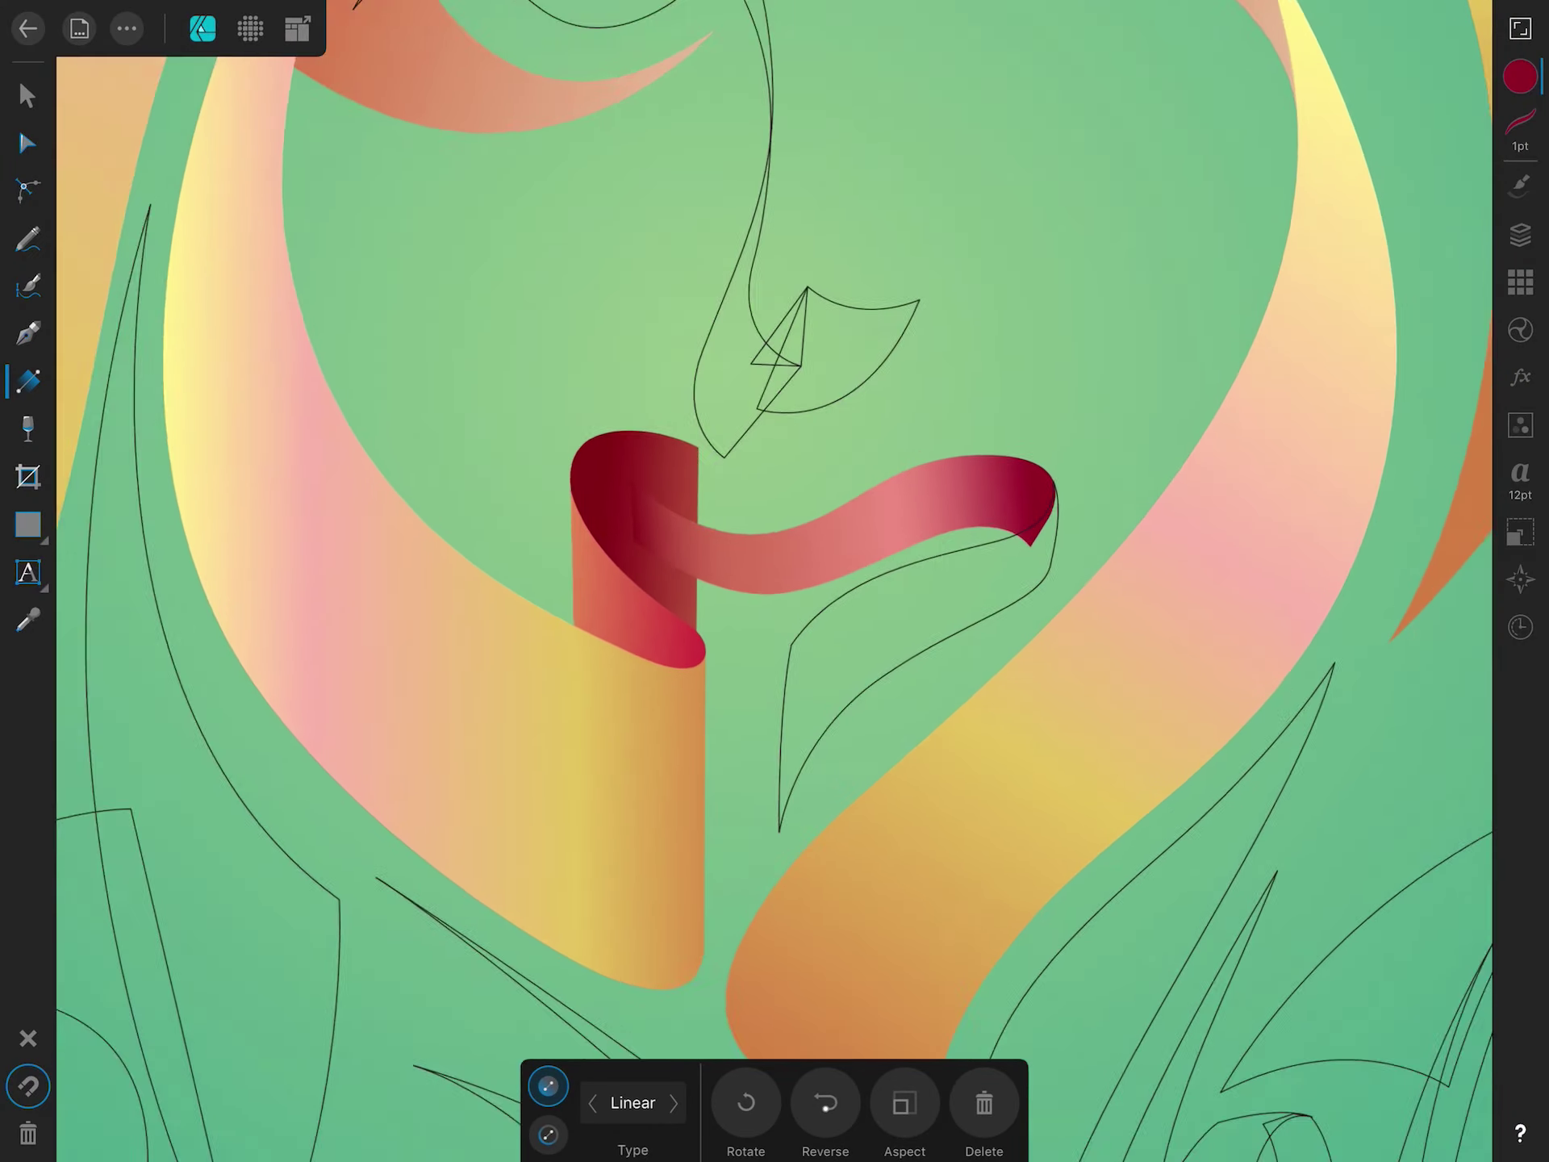
{"action": "left_click", "coordinate": [1521, 77]}
{"action": "left_click_drag", "start_coordinate": [1375, 380], "coordinate": [1288, 380]}
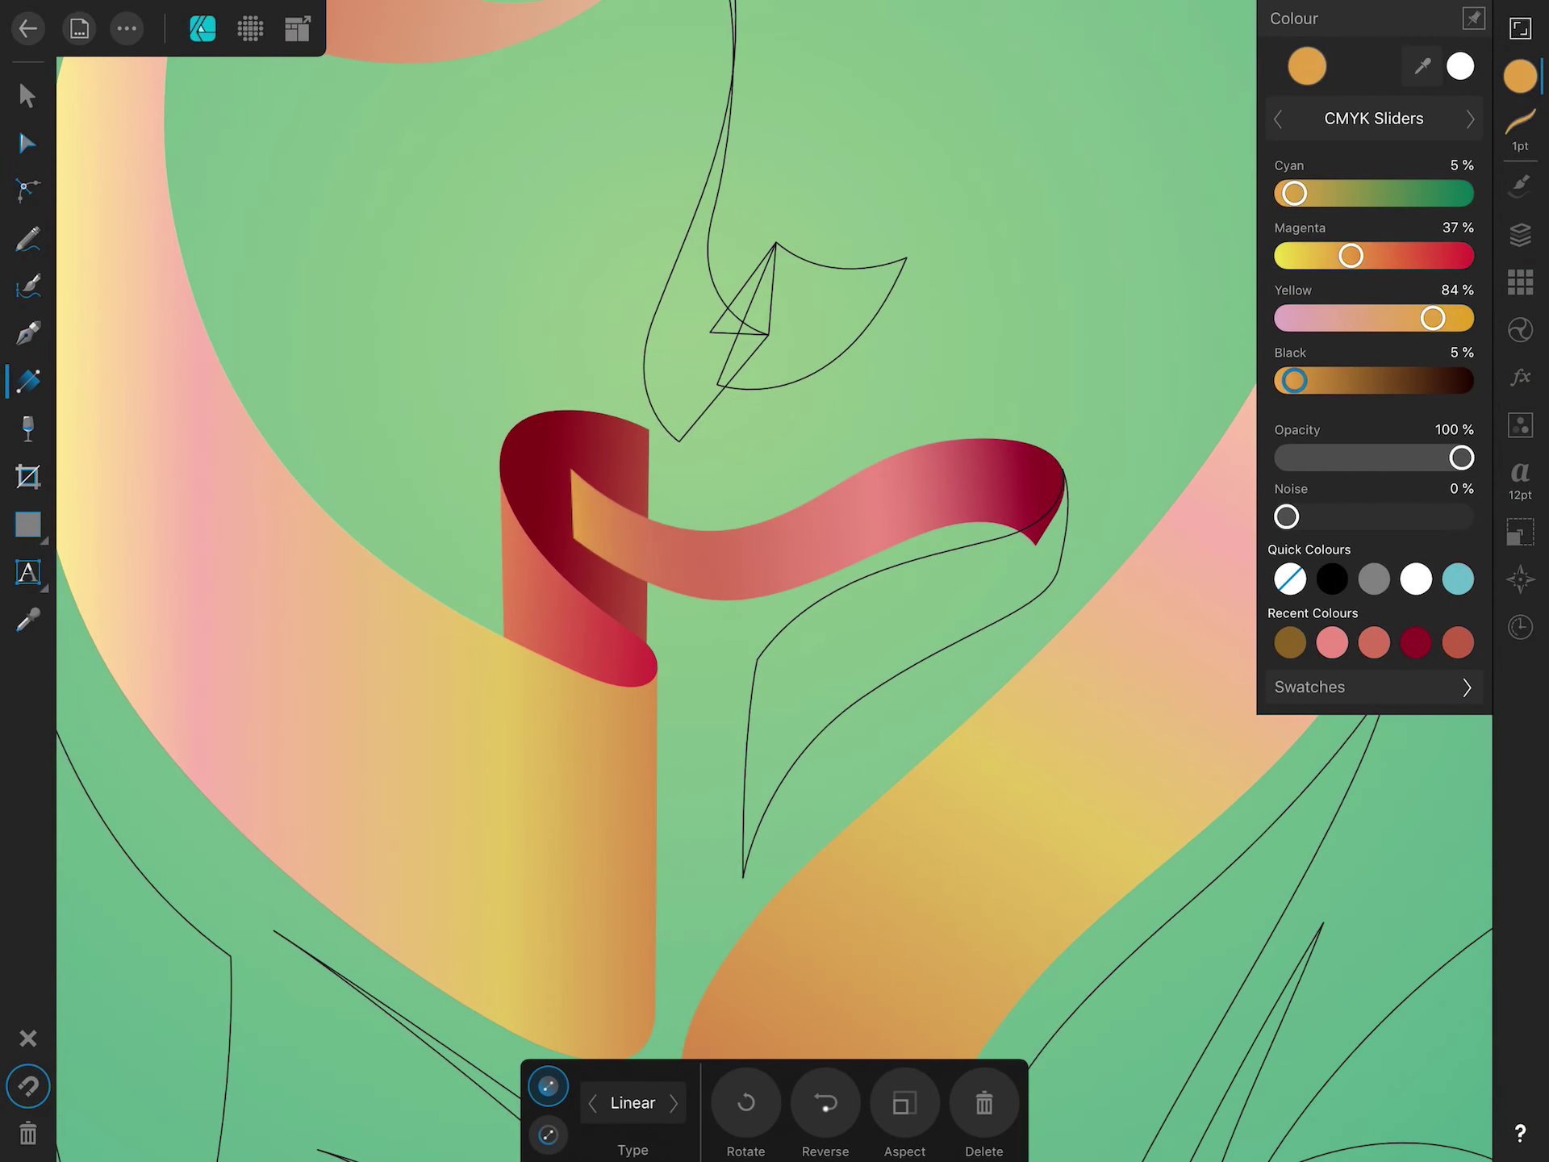
{"action": "left_click_drag", "start_coordinate": [1353, 256], "coordinate": [1438, 256]}
{"action": "left_click", "coordinate": [1521, 77]}
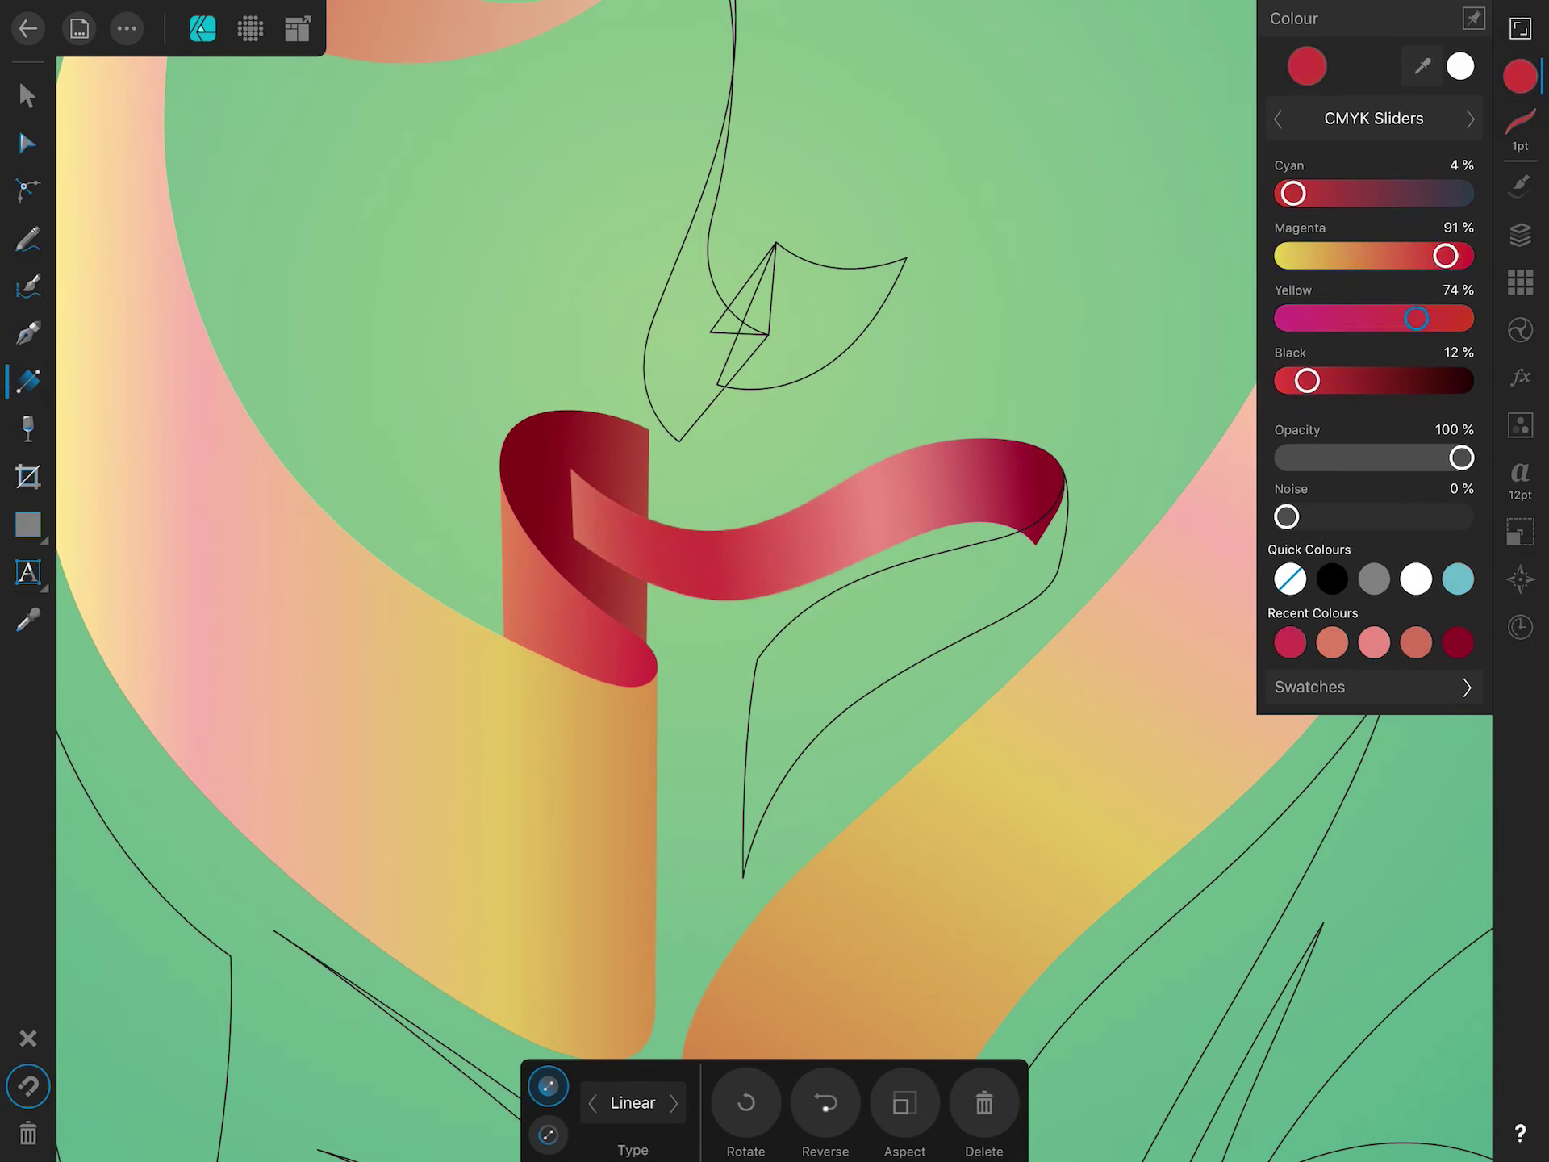
Lay a roughly horizontal linear gradient across the lower ribbon beneath the lips.
{"action": "left_click", "coordinate": [29, 95]}
{"action": "left_click", "coordinate": [887, 645]}
{"action": "left_click", "coordinate": [28, 381]}
{"action": "left_click_drag", "start_coordinate": [743, 681], "coordinate": [1030, 644]}
{"action": "left_click_drag", "start_coordinate": [728, 768], "coordinate": [1112, 713]}
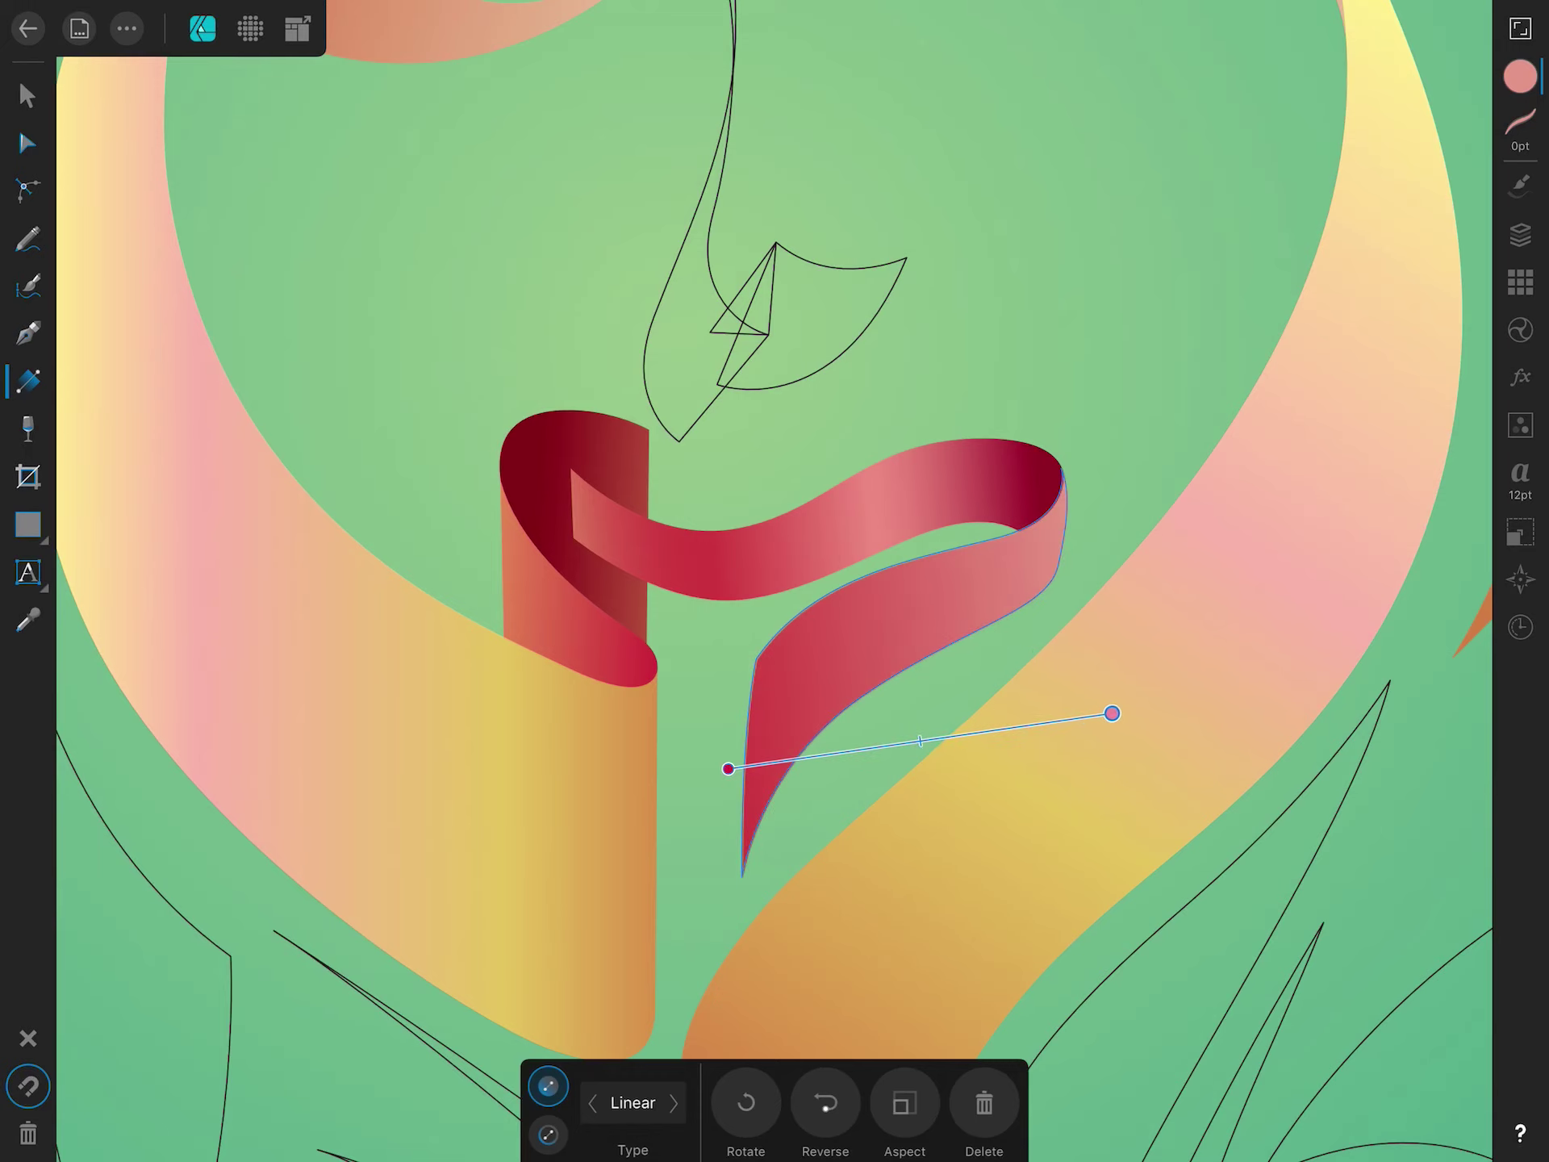
Reposition the lower ribbon's middle stop, make its right end peach, and add a rosy pink stop.
{"action": "left_click", "coordinate": [1521, 77]}
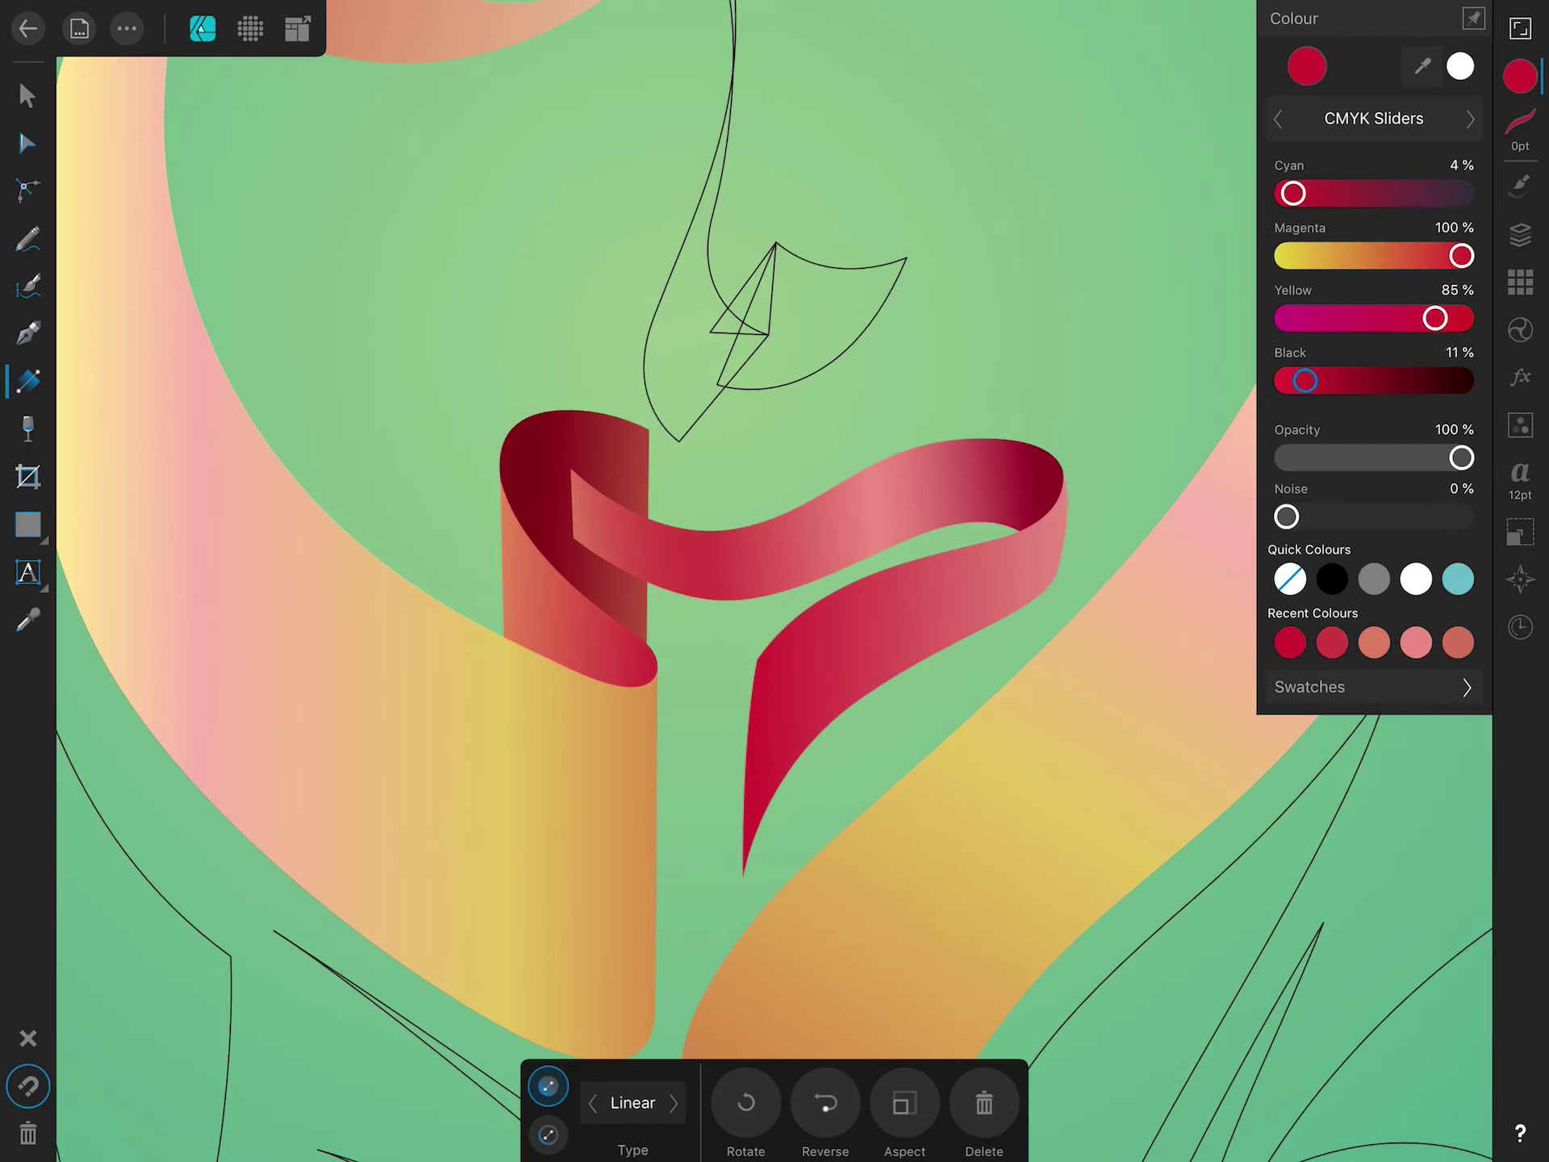
{"action": "left_click", "coordinate": [1520, 77]}
{"action": "left_click_drag", "start_coordinate": [971, 720], "coordinate": [930, 721]}
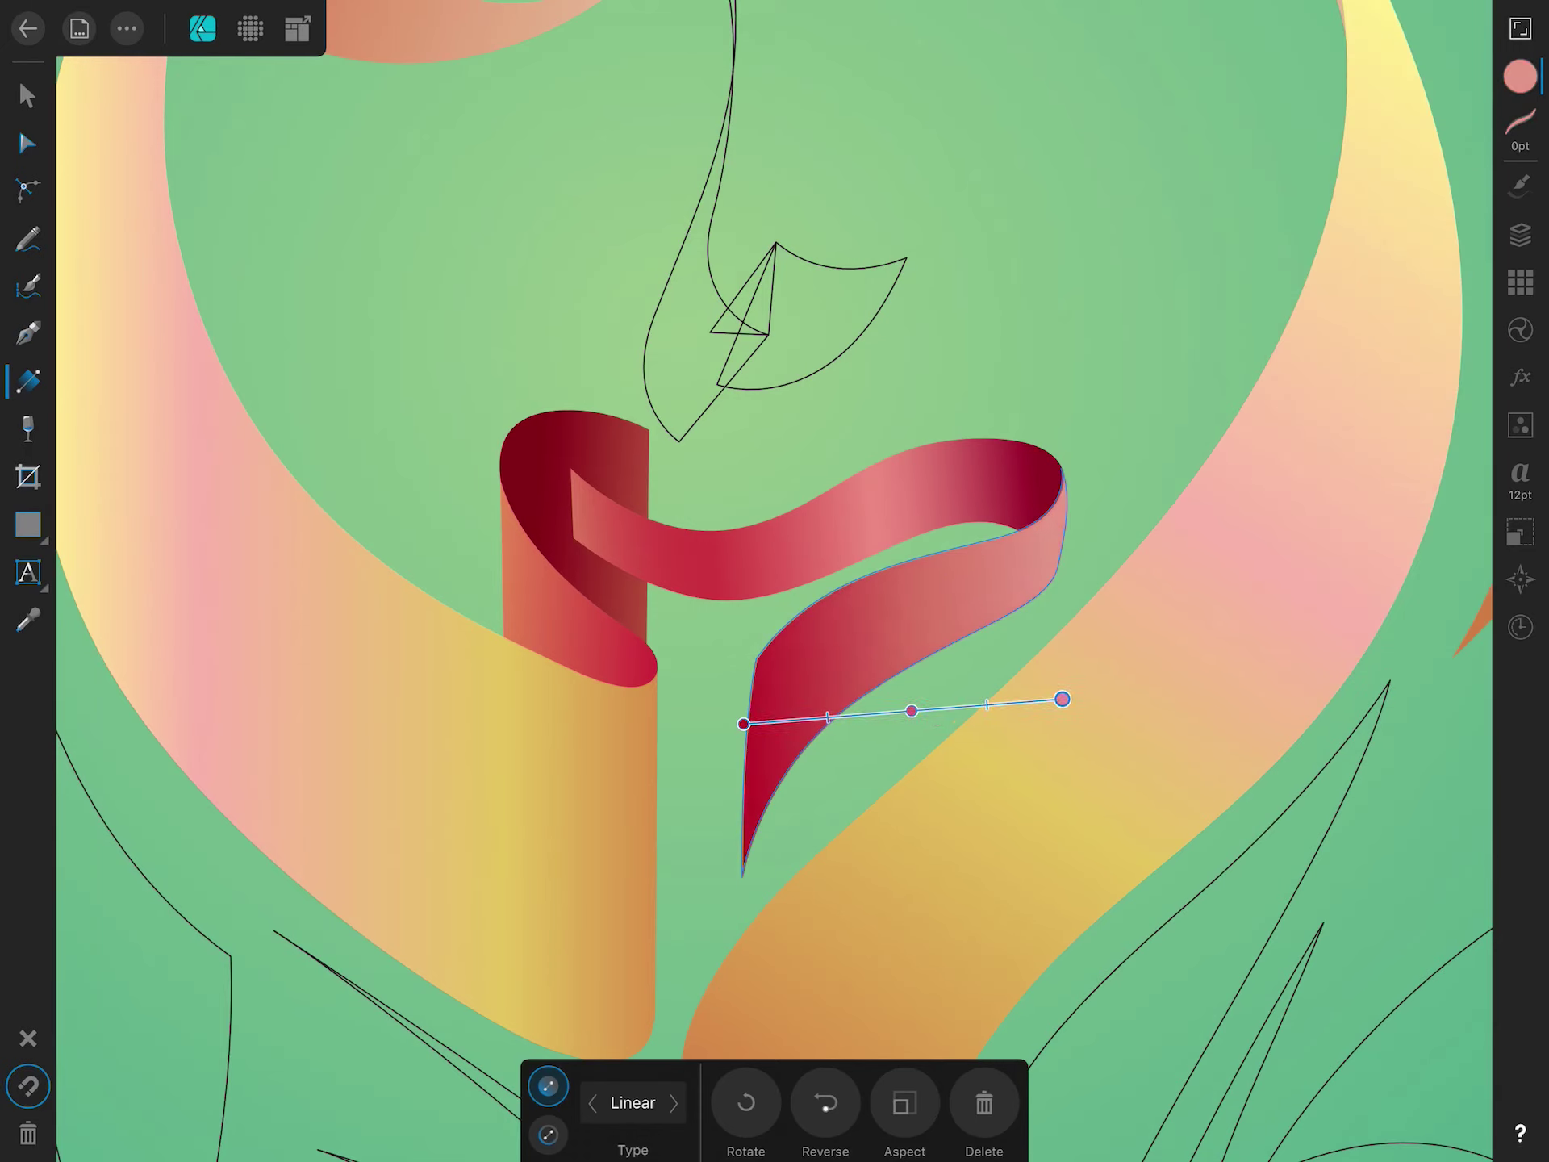
{"action": "left_click", "coordinate": [1520, 77]}
{"action": "left_click_drag", "start_coordinate": [1388, 255], "coordinate": [1339, 256]}
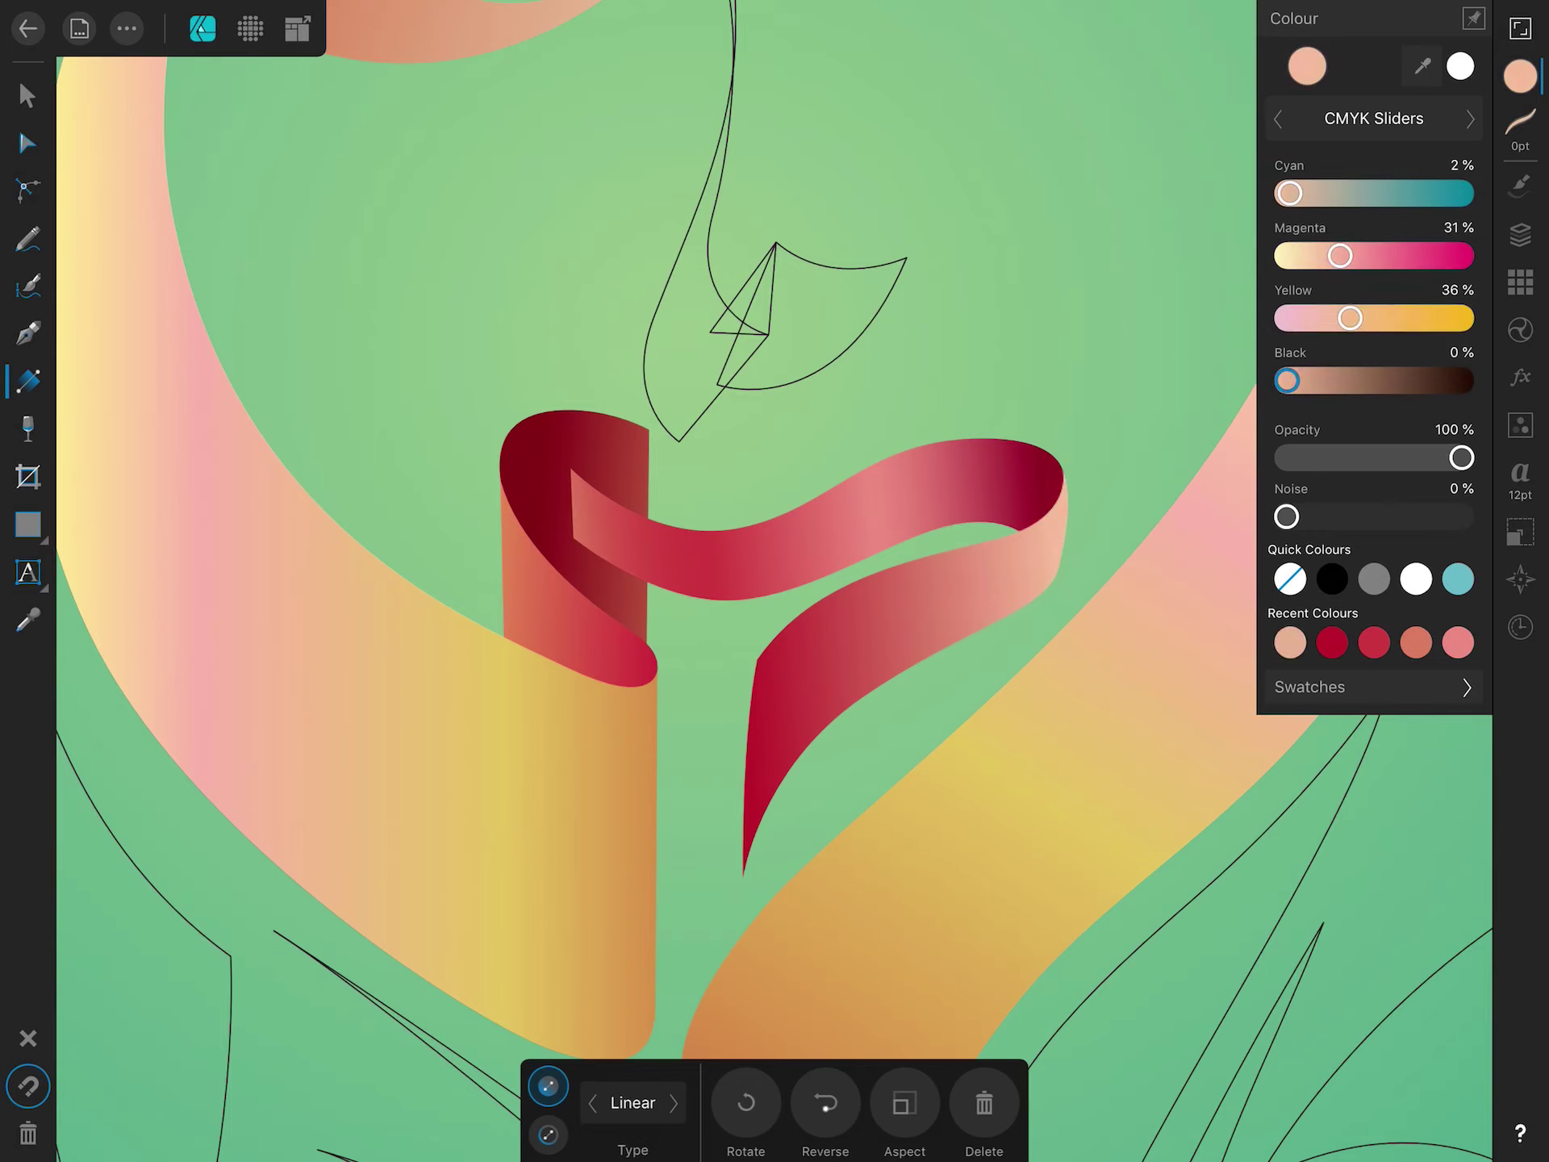
{"action": "left_click", "coordinate": [1521, 77]}
{"action": "left_click", "coordinate": [861, 715]}
{"action": "left_click", "coordinate": [1521, 77]}
{"action": "mouse_move", "coordinate": [1428, 256]}
{"action": "left_mouse_down"}
{"action": "mouse_move", "coordinate": [1383, 255]}
{"action": "mouse_move", "coordinate": [1418, 256]}
{"action": "left_mouse_up"}
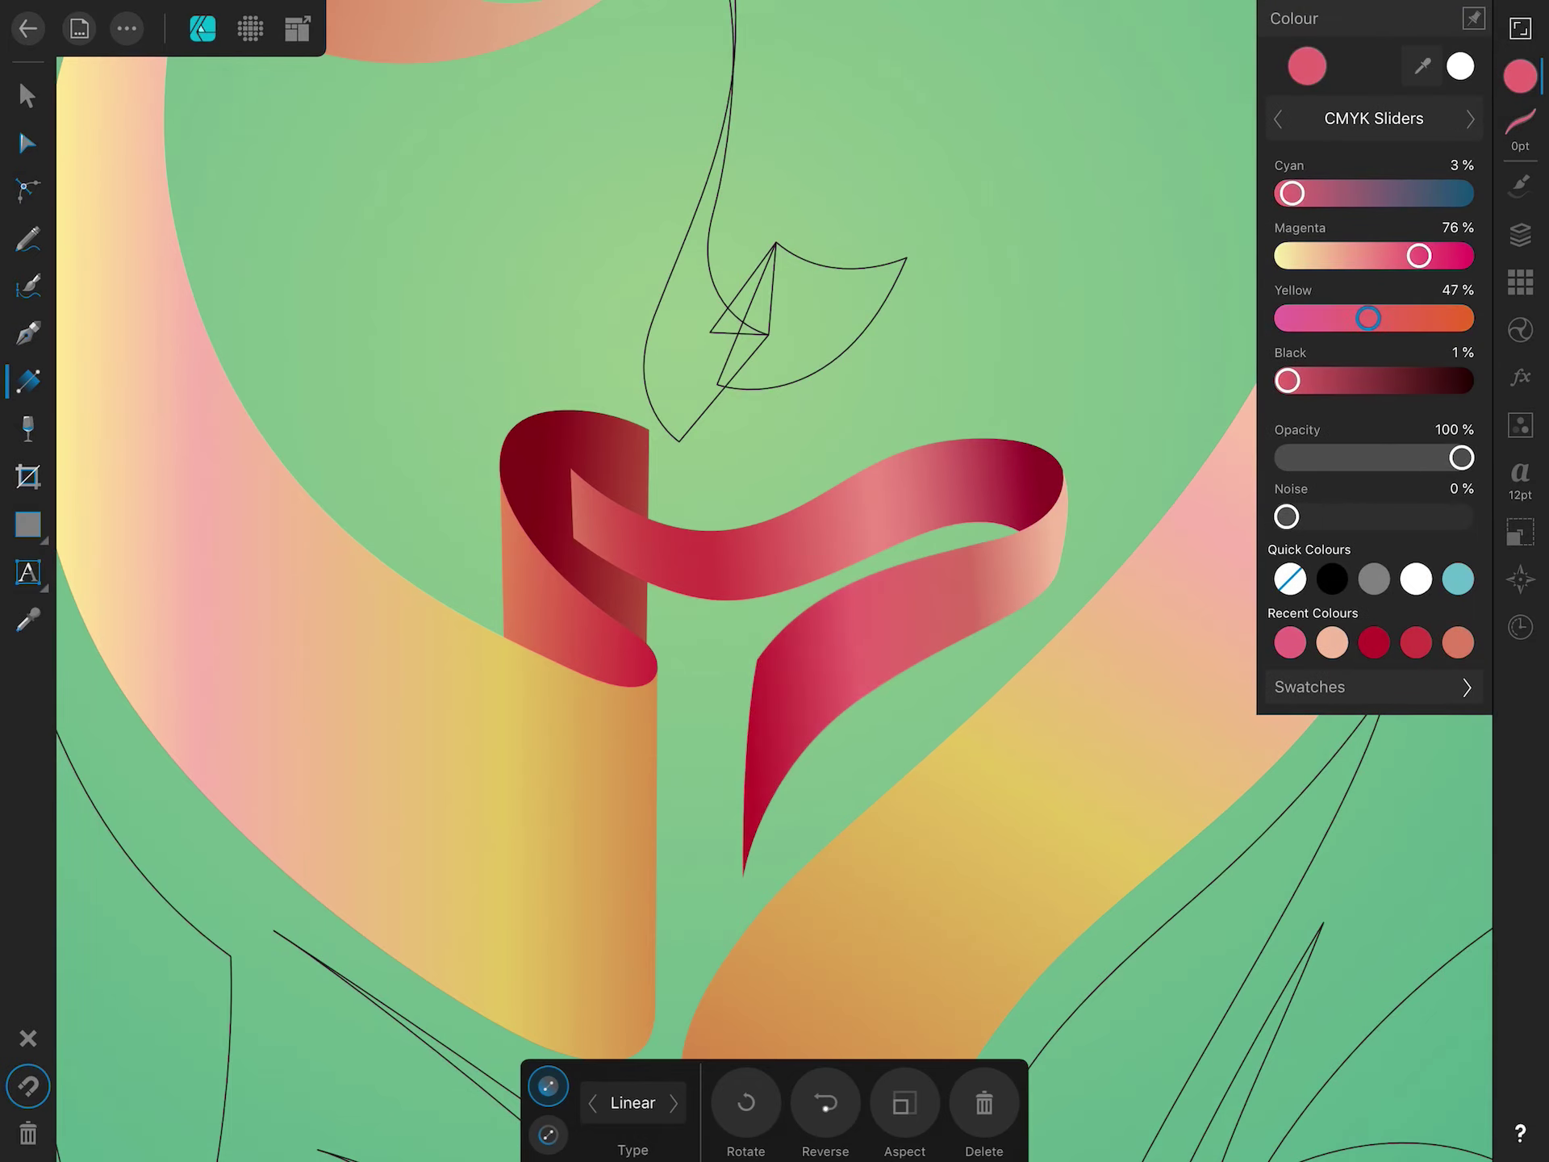
{"action": "left_click", "coordinate": [1521, 77]}
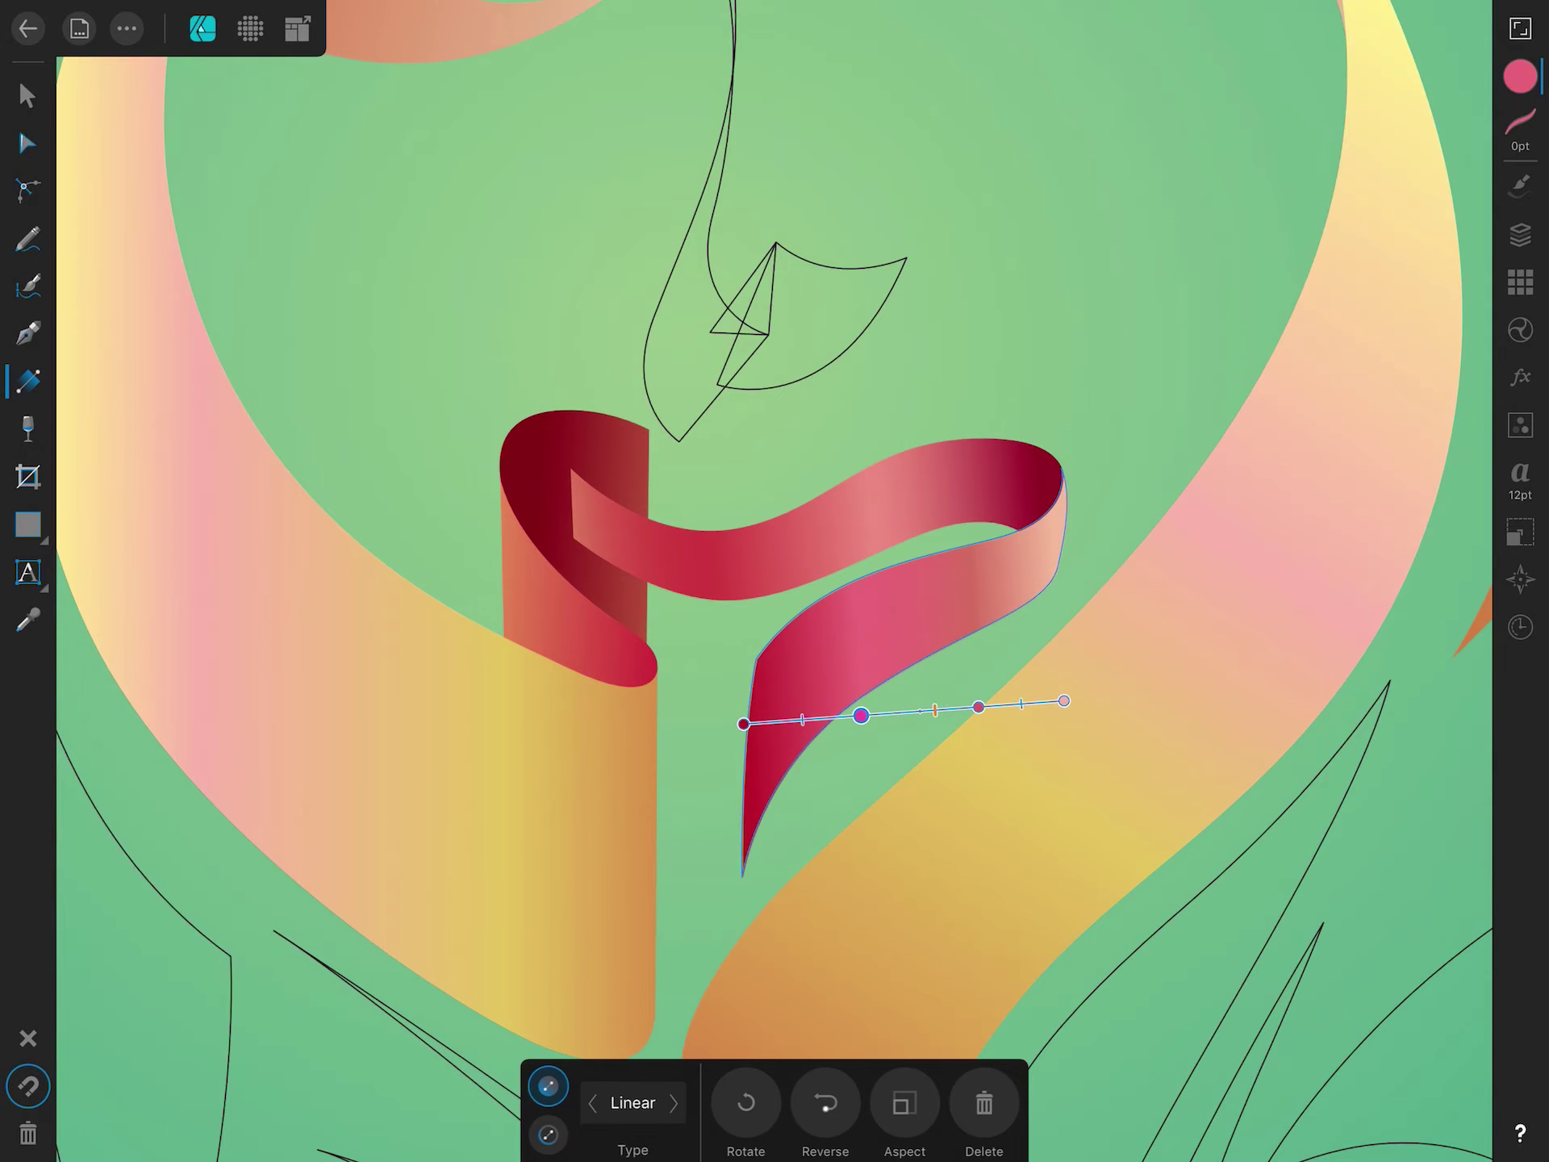
{"action": "left_click", "coordinate": [27, 96]}
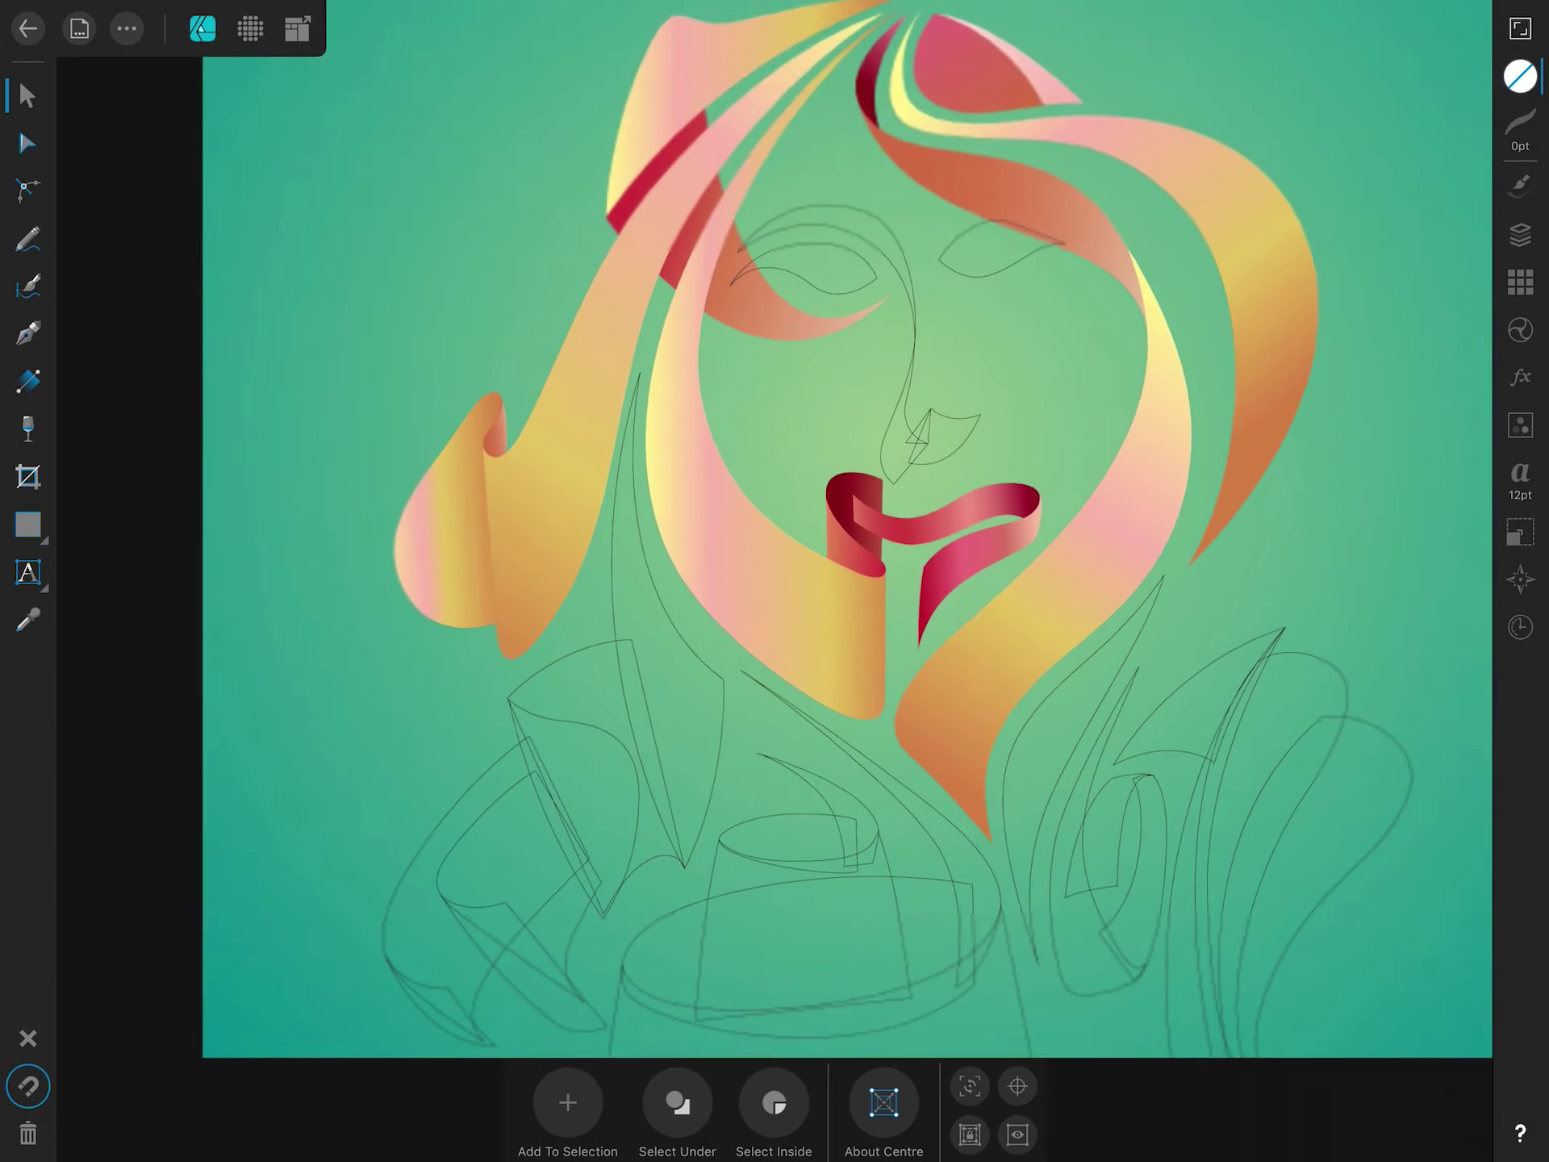
Fill the right eye with dark red and draw a linear gradient across it.
{"action": "scroll", "coordinate": [774, 564], "scroll_direction": "up", "scroll_amount": 3}
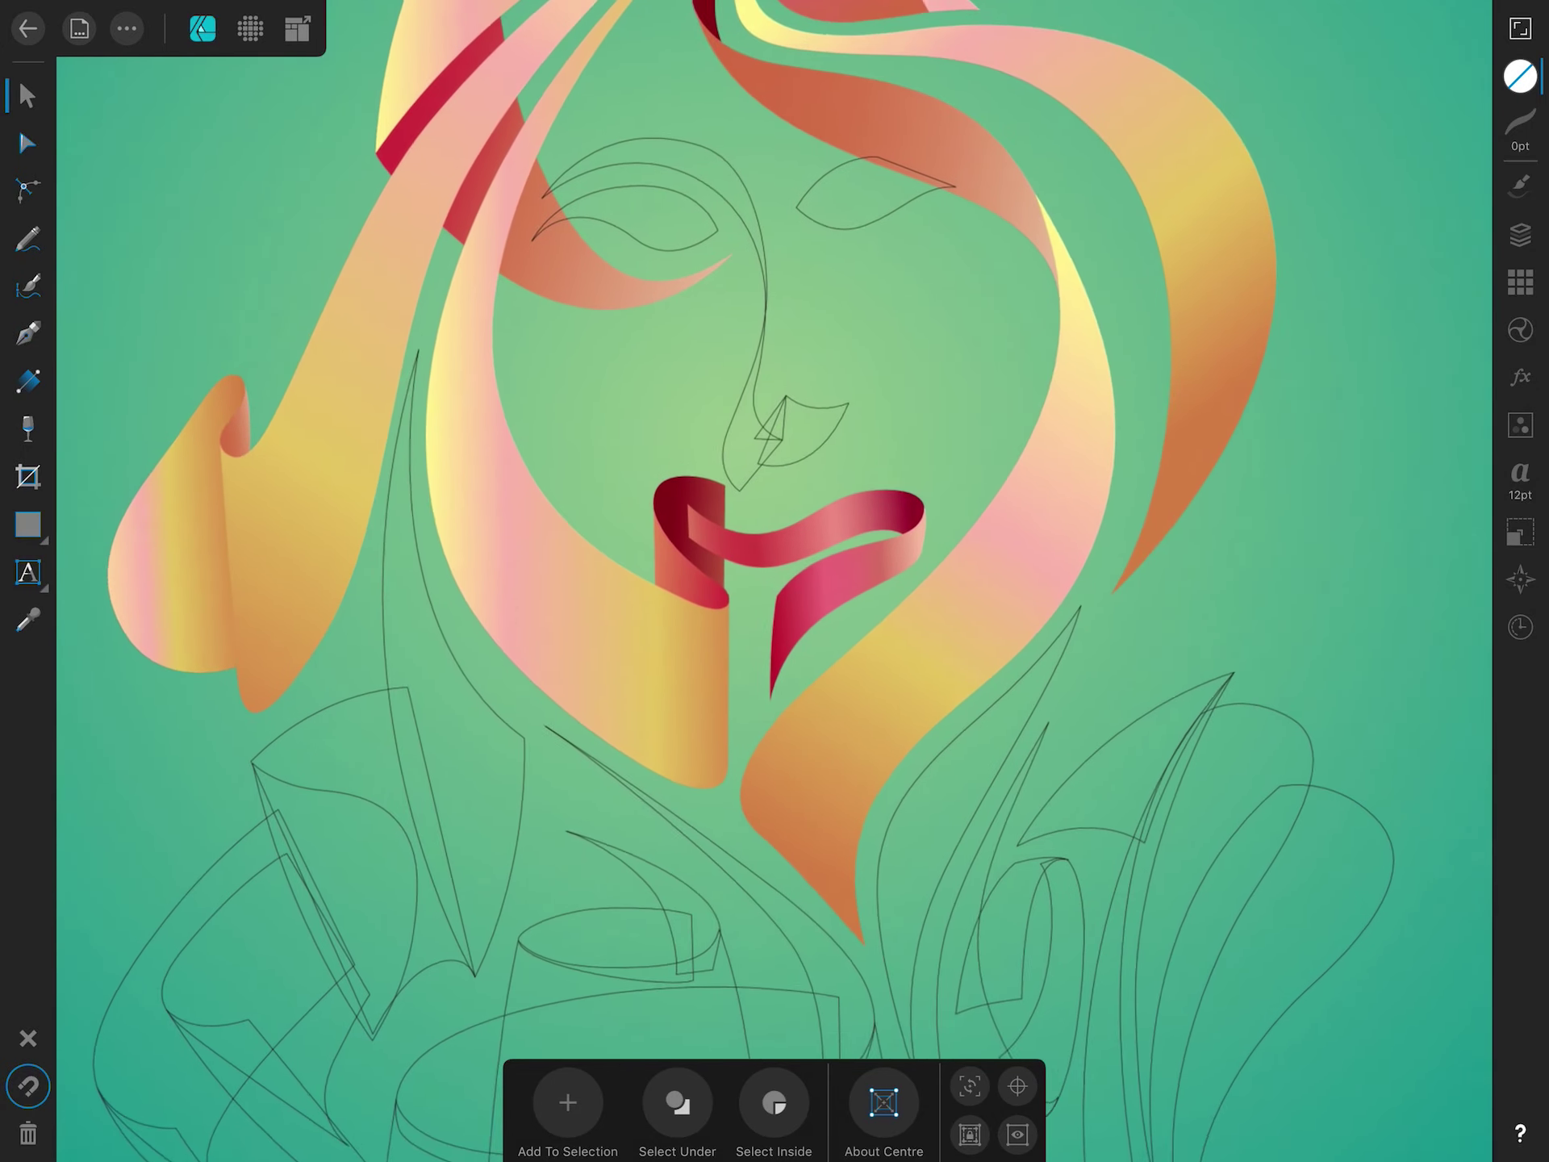
{"action": "scroll", "coordinate": [775, 404], "scroll_direction": "up", "scroll_amount": 5}
{"action": "left_click", "coordinate": [1520, 234]}
{"action": "left_click", "coordinate": [855, 500]}
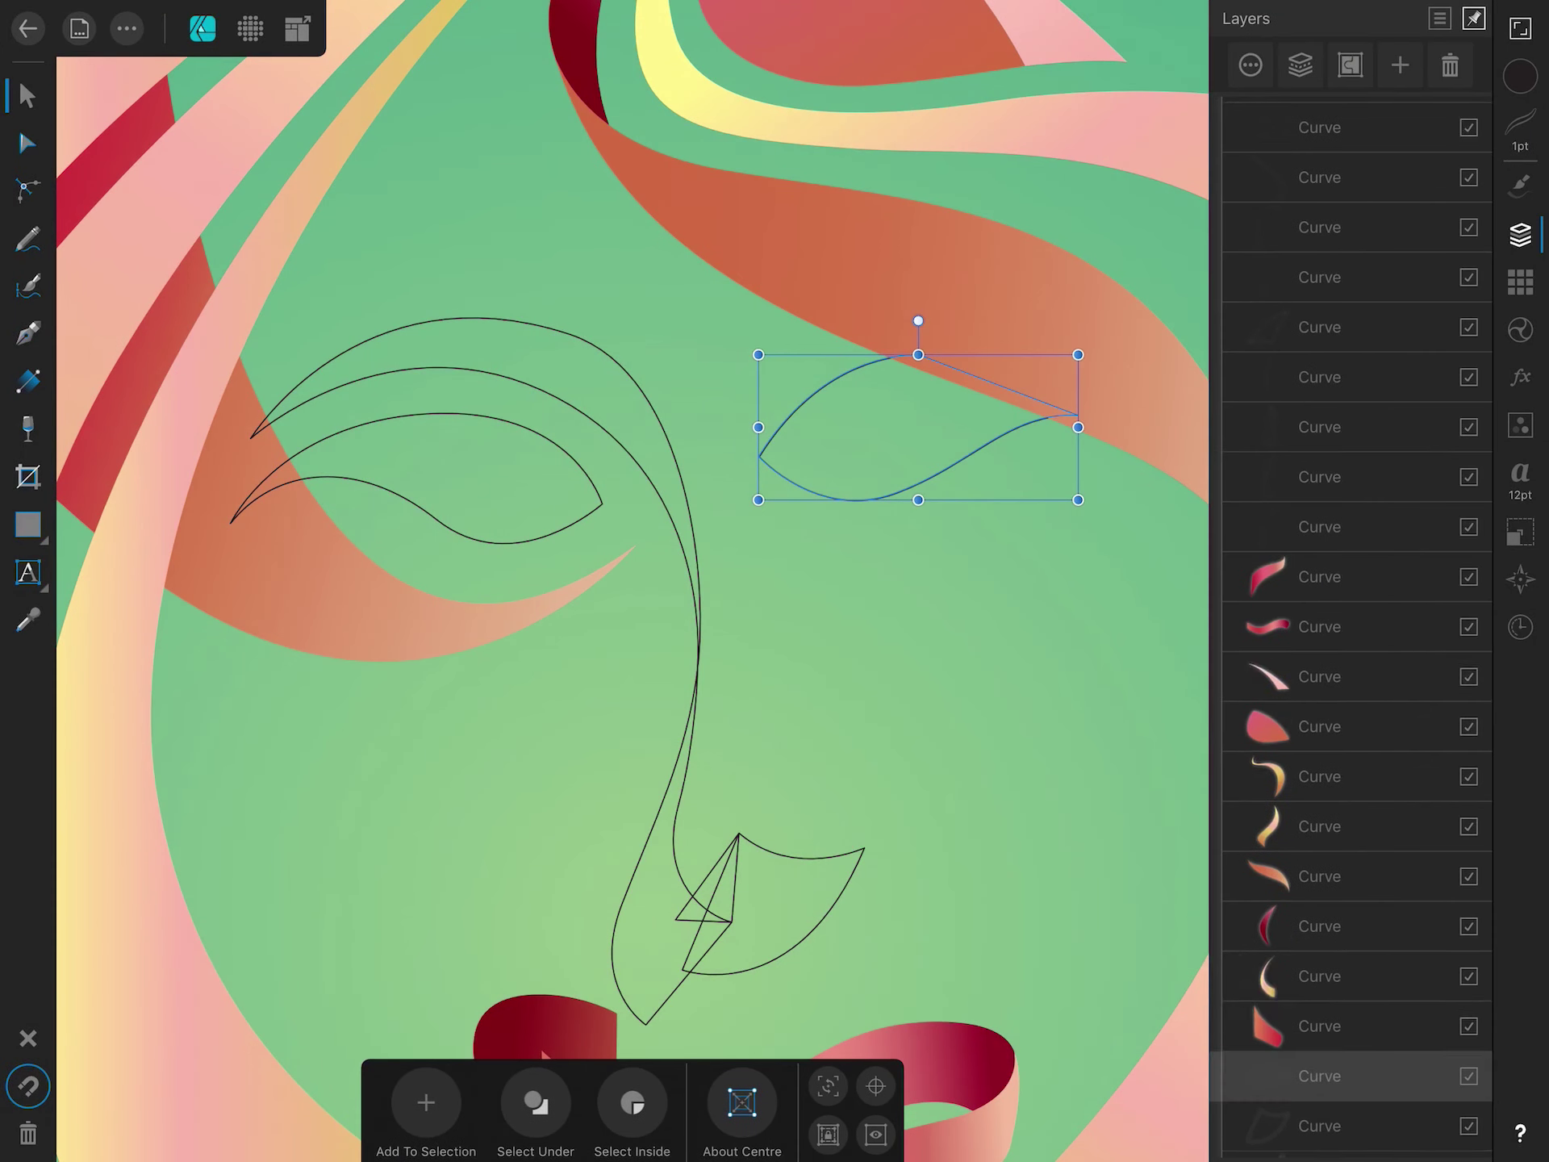
{"action": "left_click", "coordinate": [1521, 77]}
{"action": "left_click", "coordinate": [1425, 640]}
{"action": "left_click", "coordinate": [27, 380]}
{"action": "left_click_drag", "start_coordinate": [788, 481], "coordinate": [1025, 395]}
Darken the right eye's gradient end and tune the other stop to magenta with CMYK sliders.
{"action": "left_click", "coordinate": [1521, 78]}
{"action": "mouse_move", "coordinate": [1304, 380]}
{"action": "left_mouse_down"}
{"action": "mouse_move", "coordinate": [1425, 381]}
{"action": "mouse_move", "coordinate": [1311, 381]}
{"action": "left_mouse_up"}
{"action": "left_click", "coordinate": [1521, 77]}
{"action": "left_click", "coordinate": [1521, 77]}
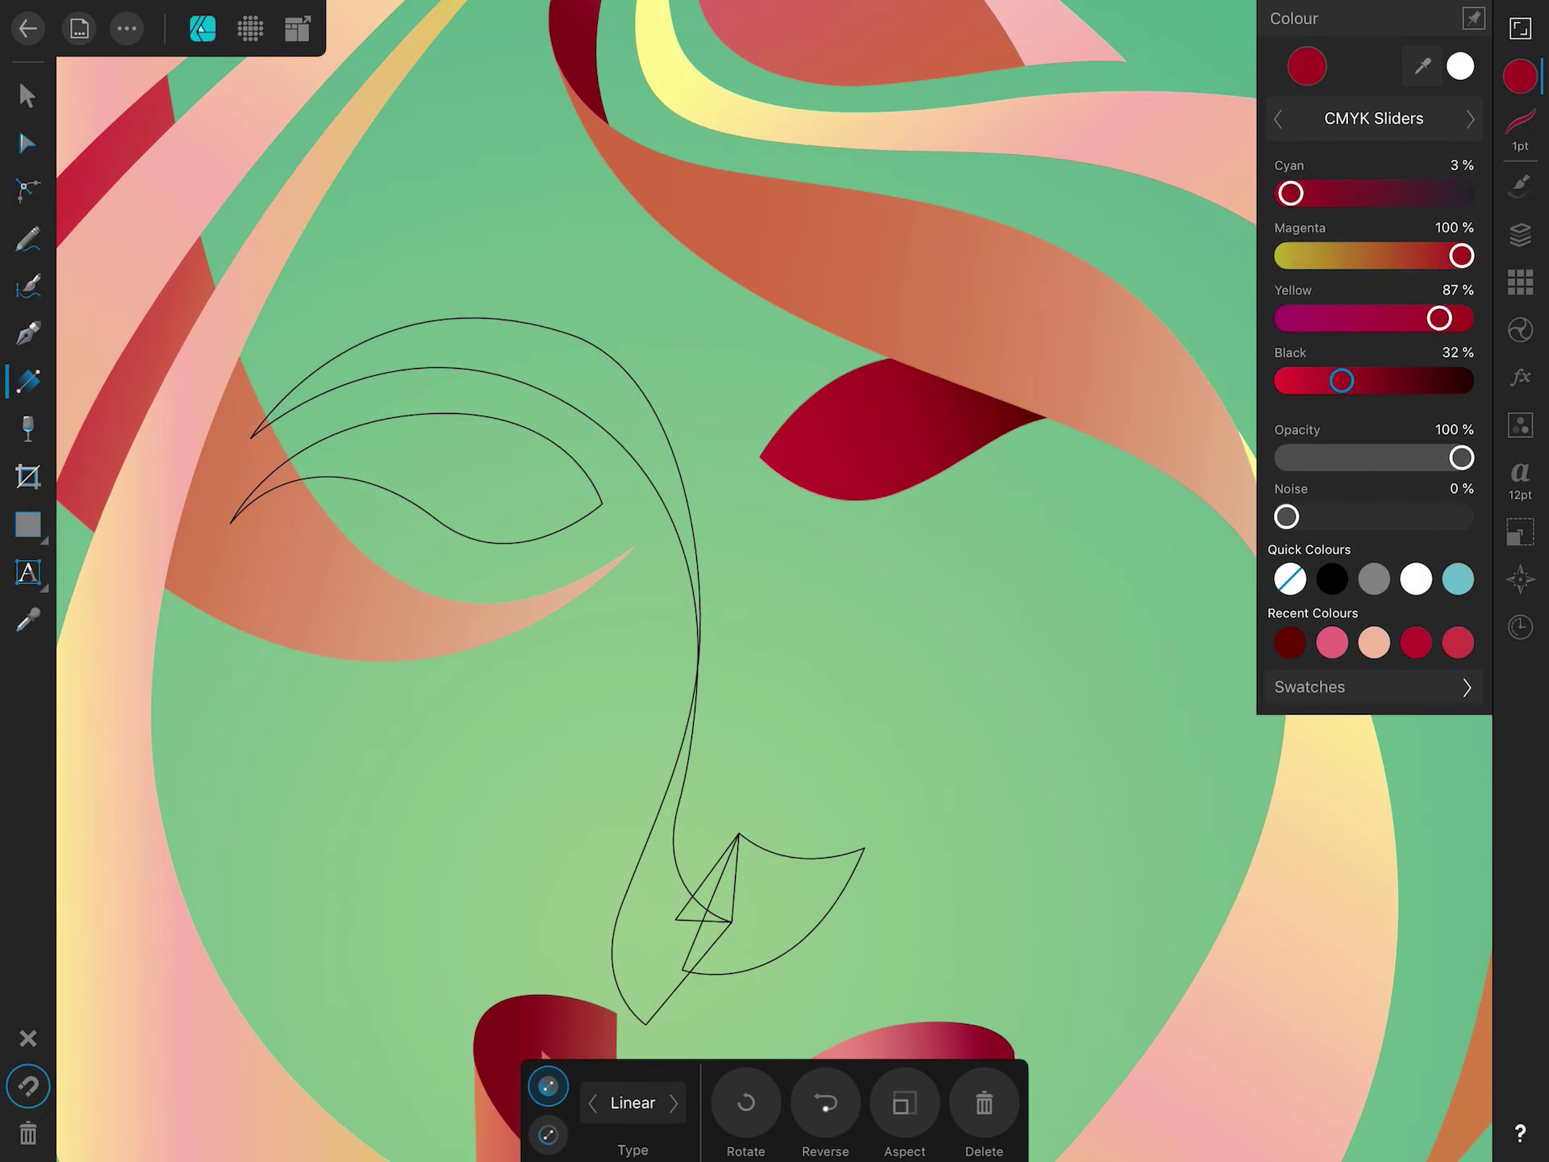
{"action": "left_click_drag", "start_coordinate": [1462, 318], "coordinate": [1376, 318]}
{"action": "mouse_move", "coordinate": [1461, 255]}
{"action": "left_mouse_down"}
{"action": "mouse_move", "coordinate": [1391, 256]}
{"action": "mouse_move", "coordinate": [1462, 256]}
{"action": "left_mouse_up"}
{"action": "left_click_drag", "start_coordinate": [1376, 318], "coordinate": [1345, 318]}
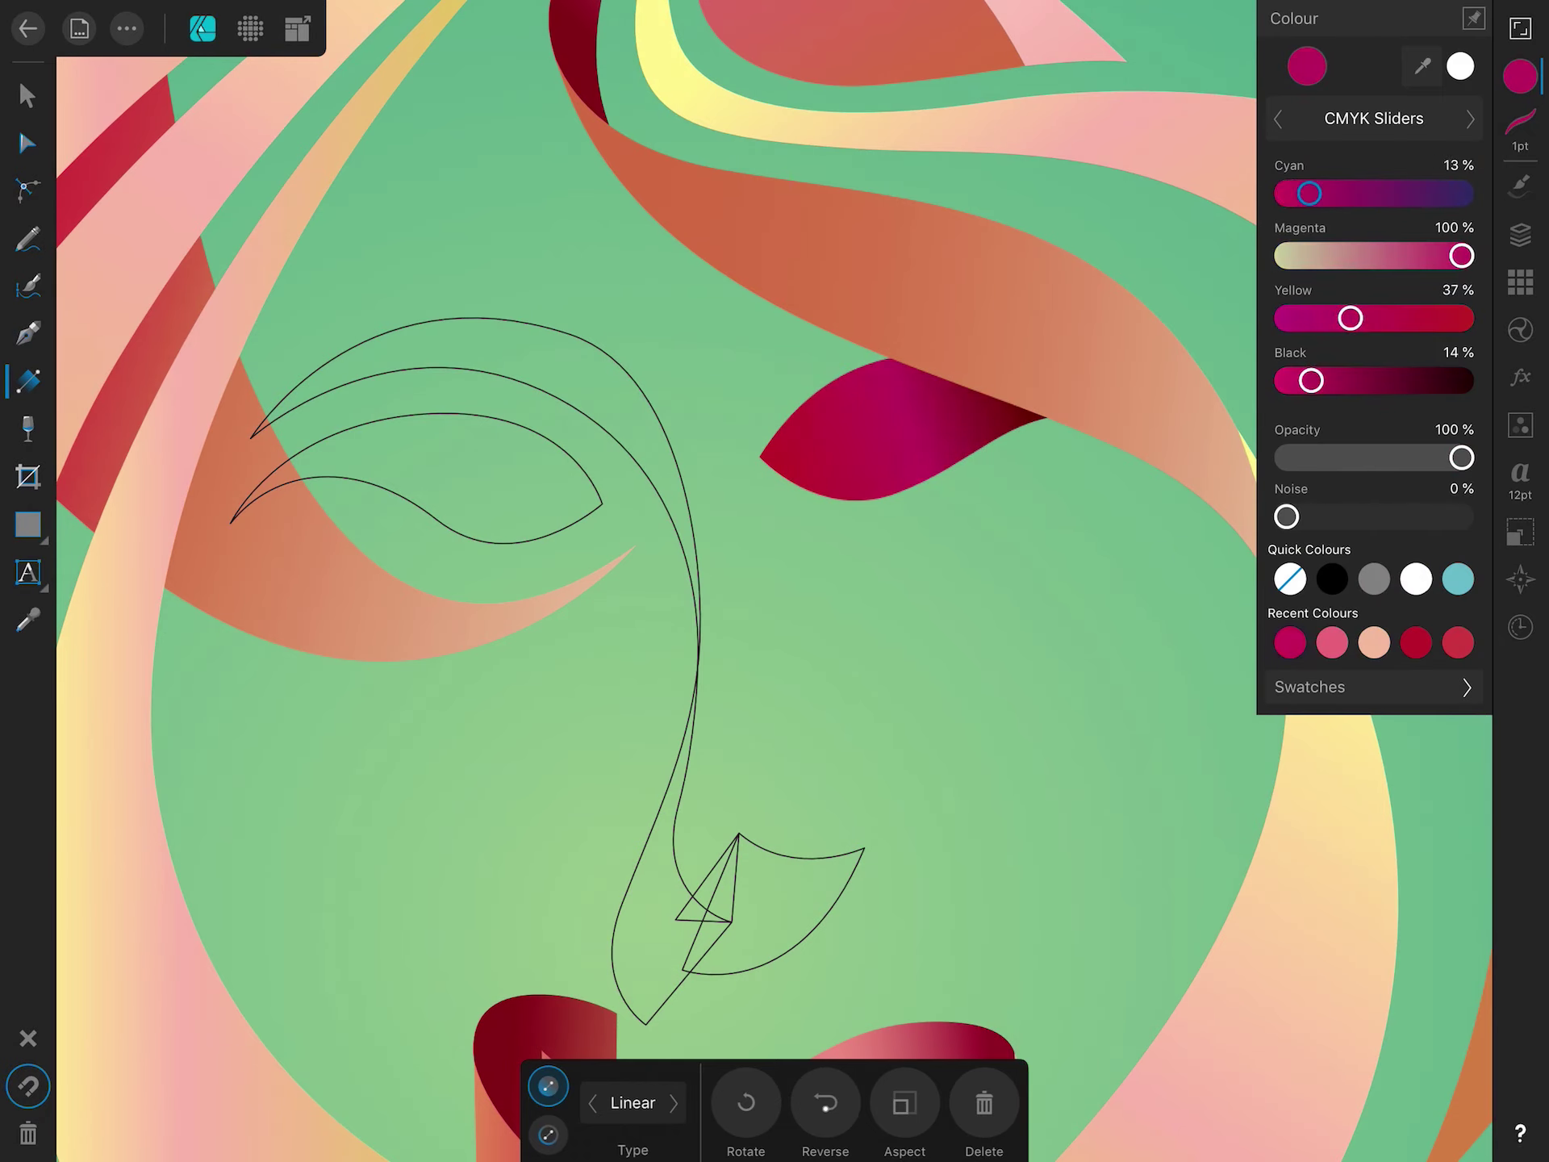
Save the right eye's magenta-to-dark-red gradient to the colour palette.
{"action": "left_click", "coordinate": [970, 359]}
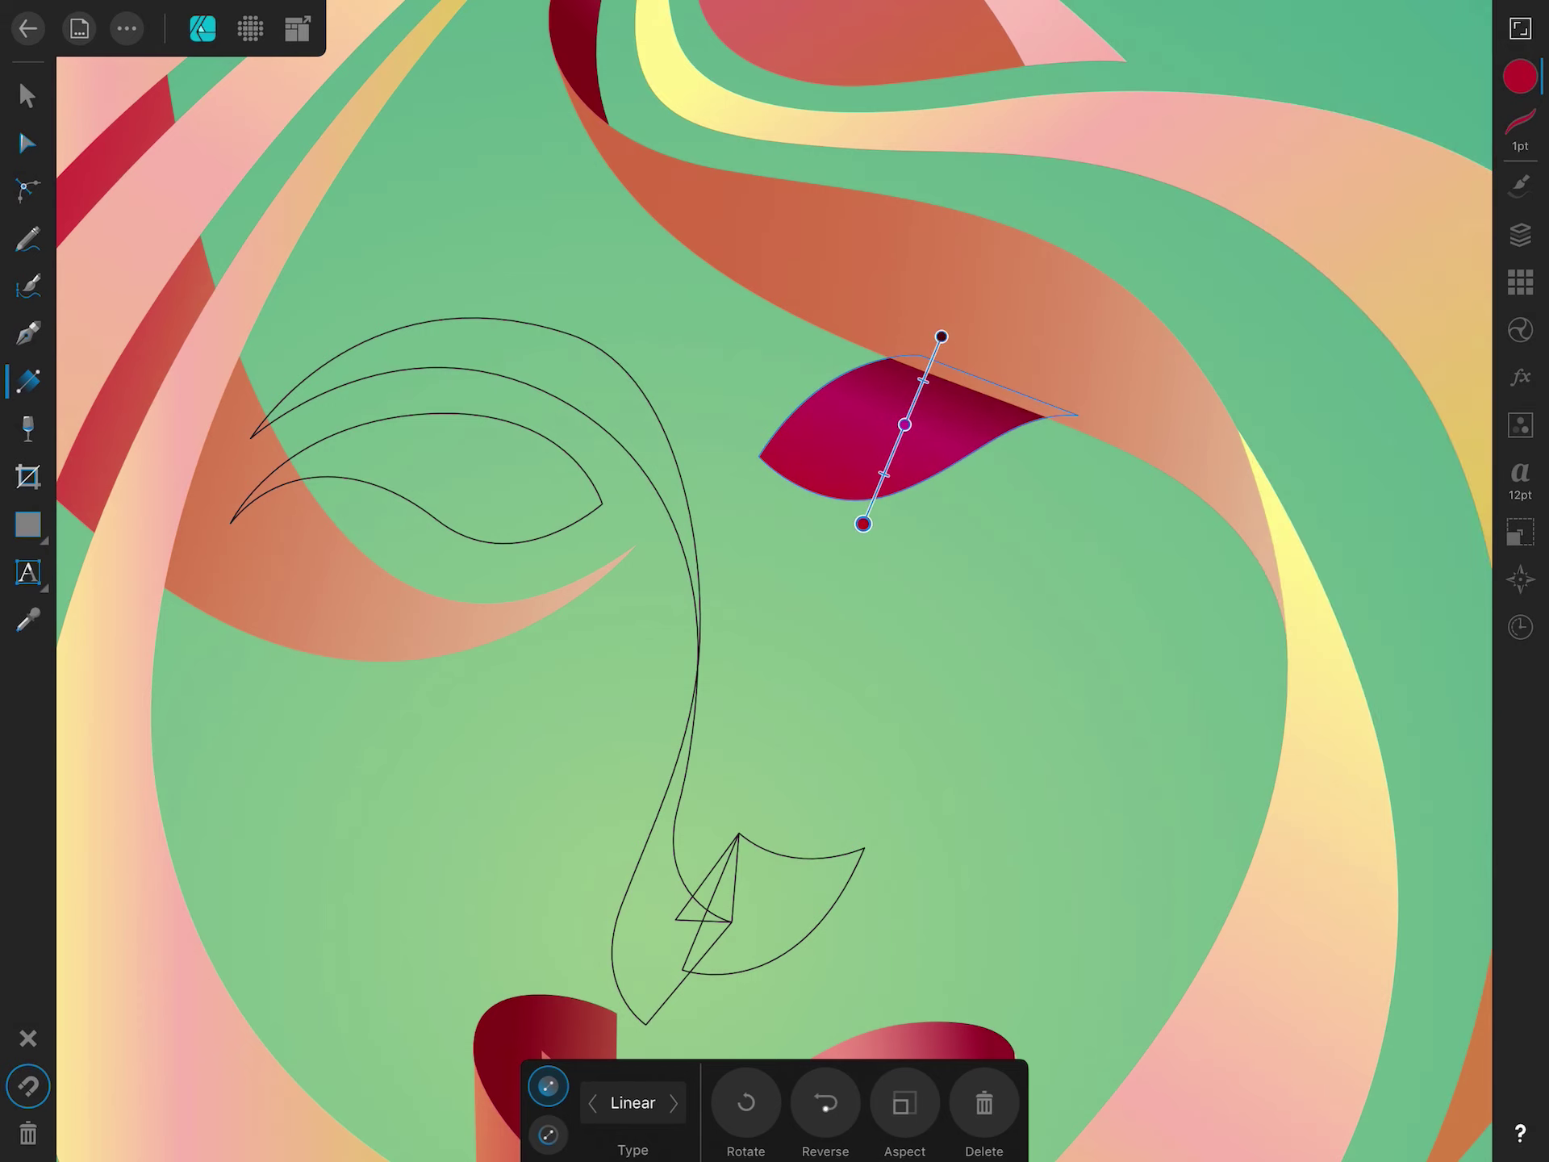
{"action": "left_click", "coordinate": [1520, 78]}
{"action": "left_click", "coordinate": [1521, 282]}
{"action": "left_click", "coordinate": [1440, 18]}
{"action": "left_click", "coordinate": [28, 95]}
{"action": "left_click", "coordinate": [1440, 18]}
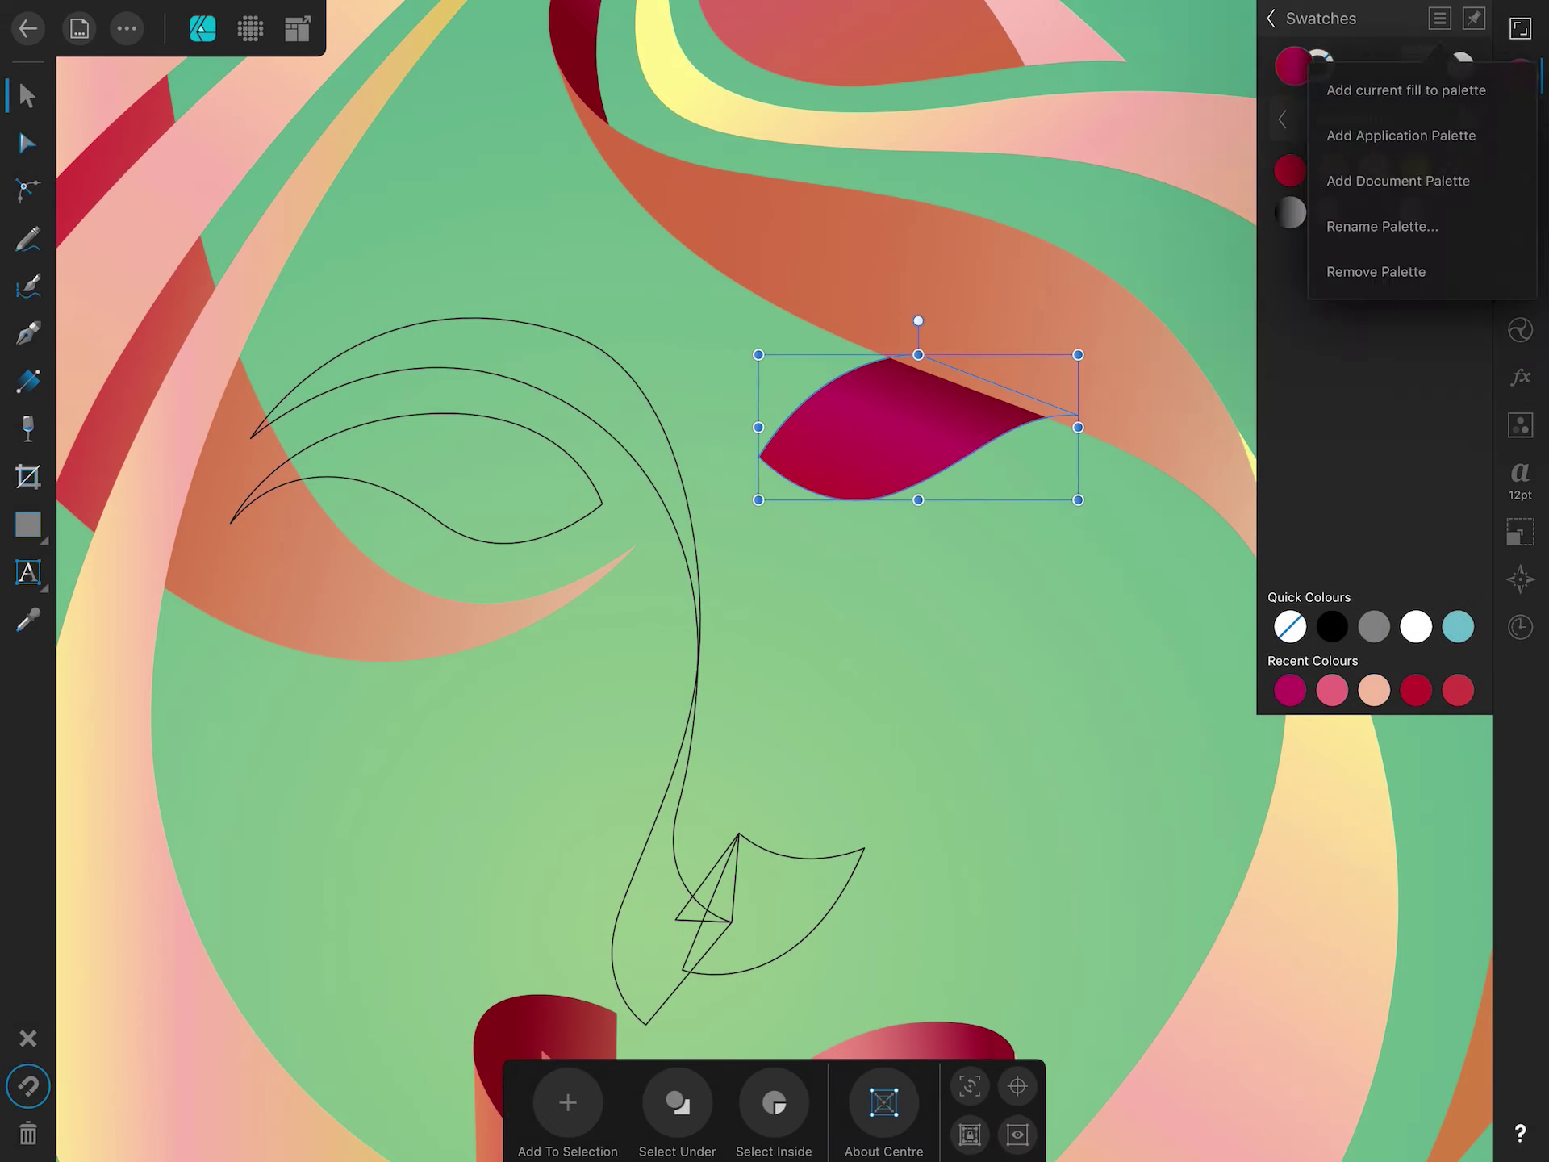
{"action": "left_click", "coordinate": [416, 476]}
Apply the saved gradient to the left eye and reposition it across the shape.
{"action": "left_click", "coordinate": [1521, 282]}
{"action": "left_click", "coordinate": [28, 380]}
{"action": "mouse_move", "coordinate": [379, 551]}
{"action": "left_mouse_down"}
{"action": "mouse_move", "coordinate": [572, 553]}
{"action": "mouse_move", "coordinate": [196, 574]}
{"action": "mouse_move", "coordinate": [234, 497]}
{"action": "left_mouse_up"}
{"action": "left_click_drag", "start_coordinate": [572, 553], "coordinate": [654, 513]}
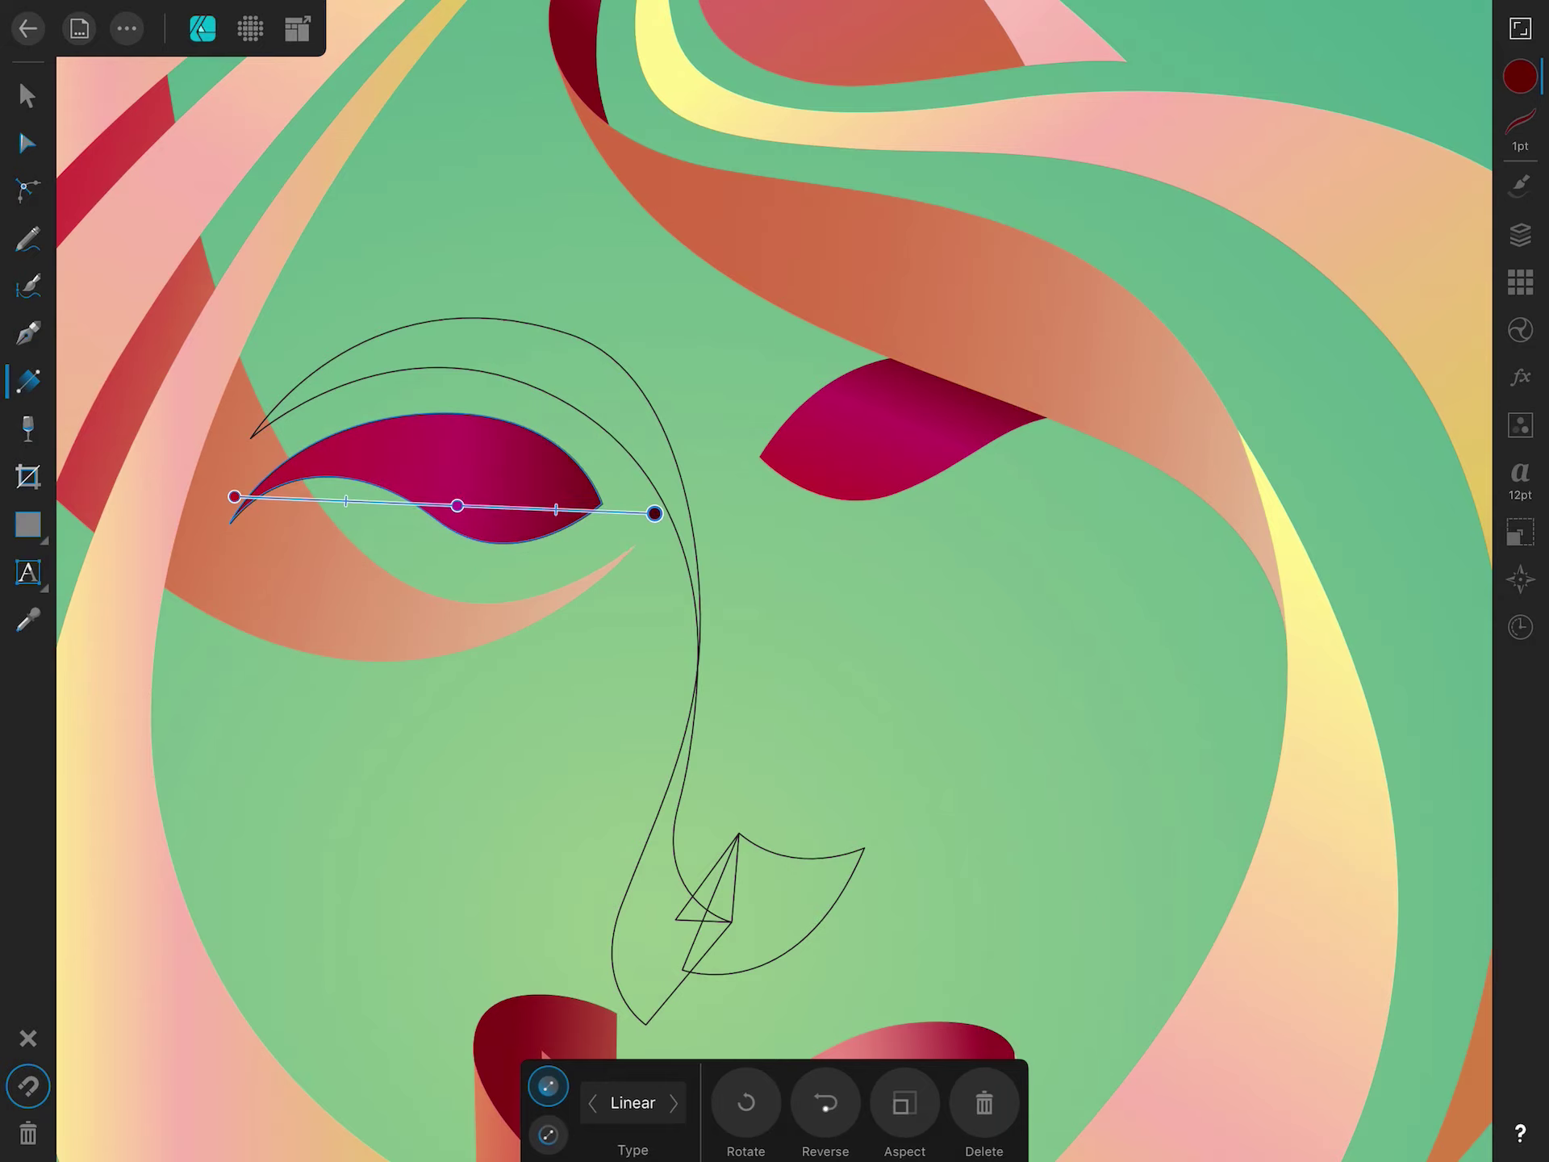
{"action": "left_click", "coordinate": [1520, 76]}
{"action": "left_click", "coordinate": [1272, 21]}
Fill the eyebrow line with the magenta gradient swatch.
{"action": "left_click", "coordinate": [27, 95]}
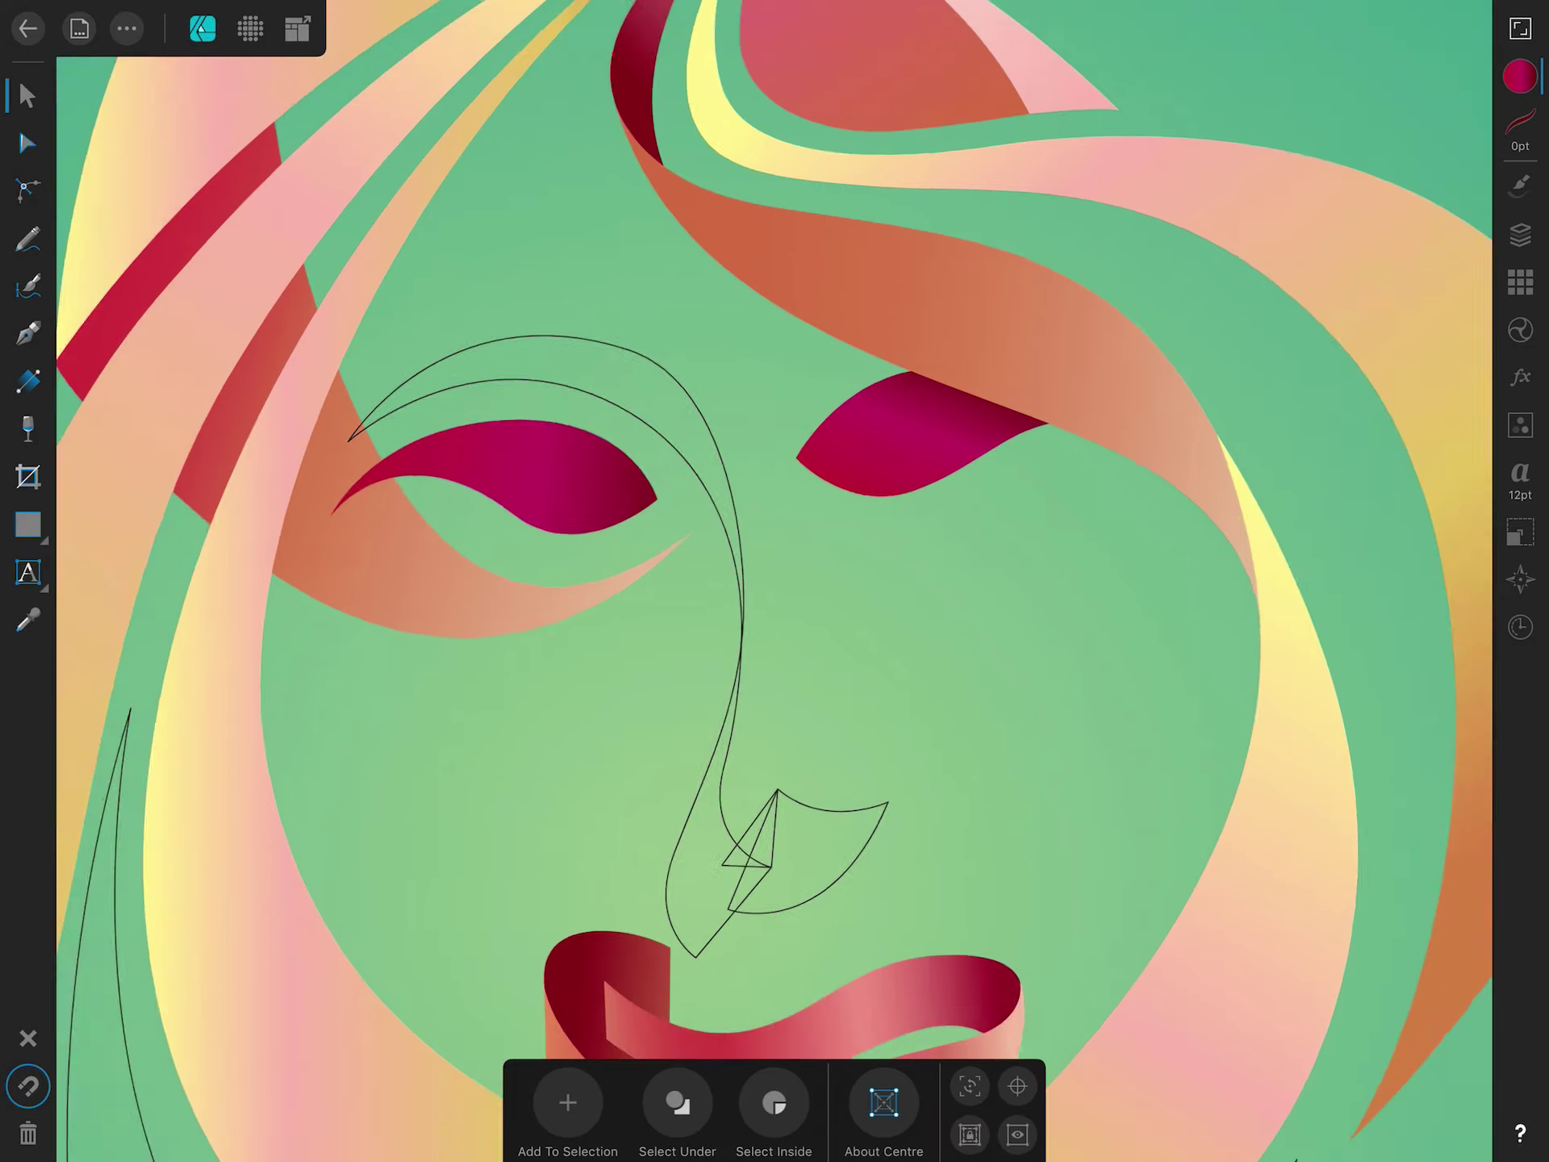
{"action": "scroll", "coordinate": [775, 581], "scroll_direction": "down", "scroll_amount": 3}
{"action": "scroll", "coordinate": [774, 581], "scroll_direction": "down", "scroll_amount": 3}
{"action": "scroll", "coordinate": [775, 581], "scroll_direction": "up", "scroll_amount": 3}
{"action": "left_click", "coordinate": [605, 242]}
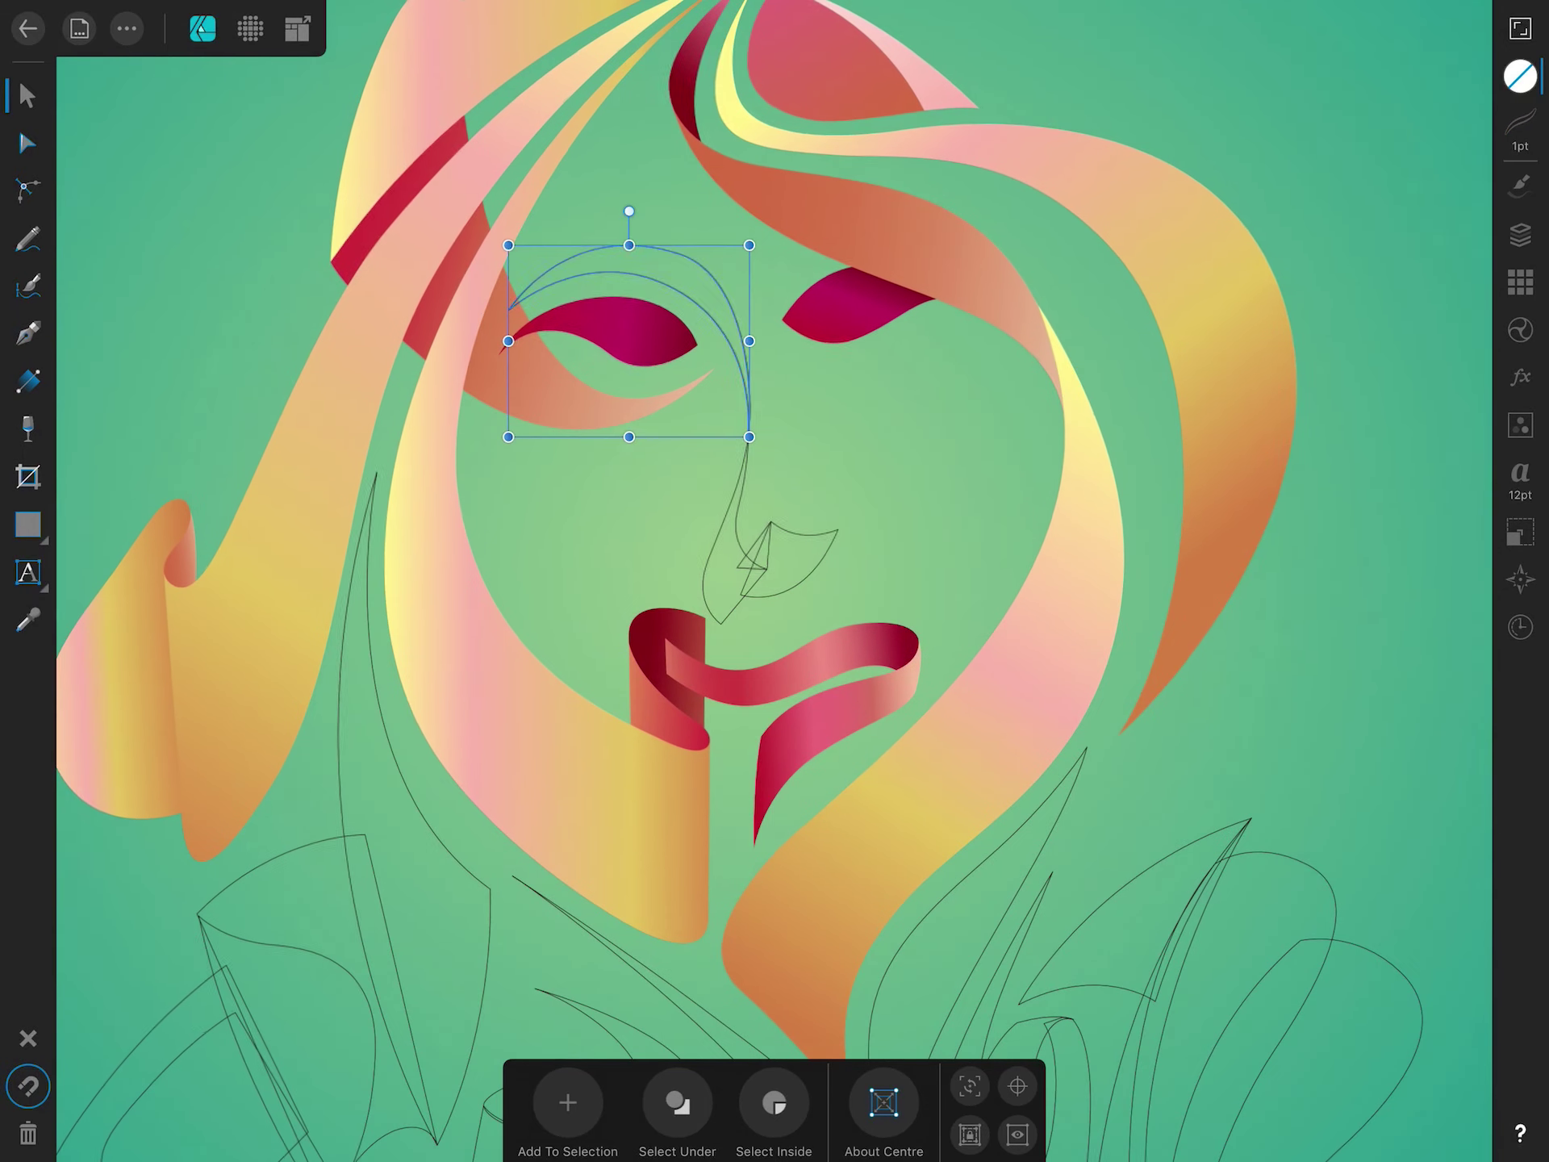
{"action": "left_click", "coordinate": [734, 500]}
Fill the nose and its side piece with orange gradients, then reorder the nose piece.
{"action": "left_click", "coordinate": [1520, 77]}
{"action": "left_click", "coordinate": [27, 143]}
{"action": "left_click", "coordinate": [1411, 687]}
{"action": "left_click", "coordinate": [1289, 169]}
{"action": "left_click", "coordinate": [799, 557]}
{"action": "left_click", "coordinate": [1520, 234]}
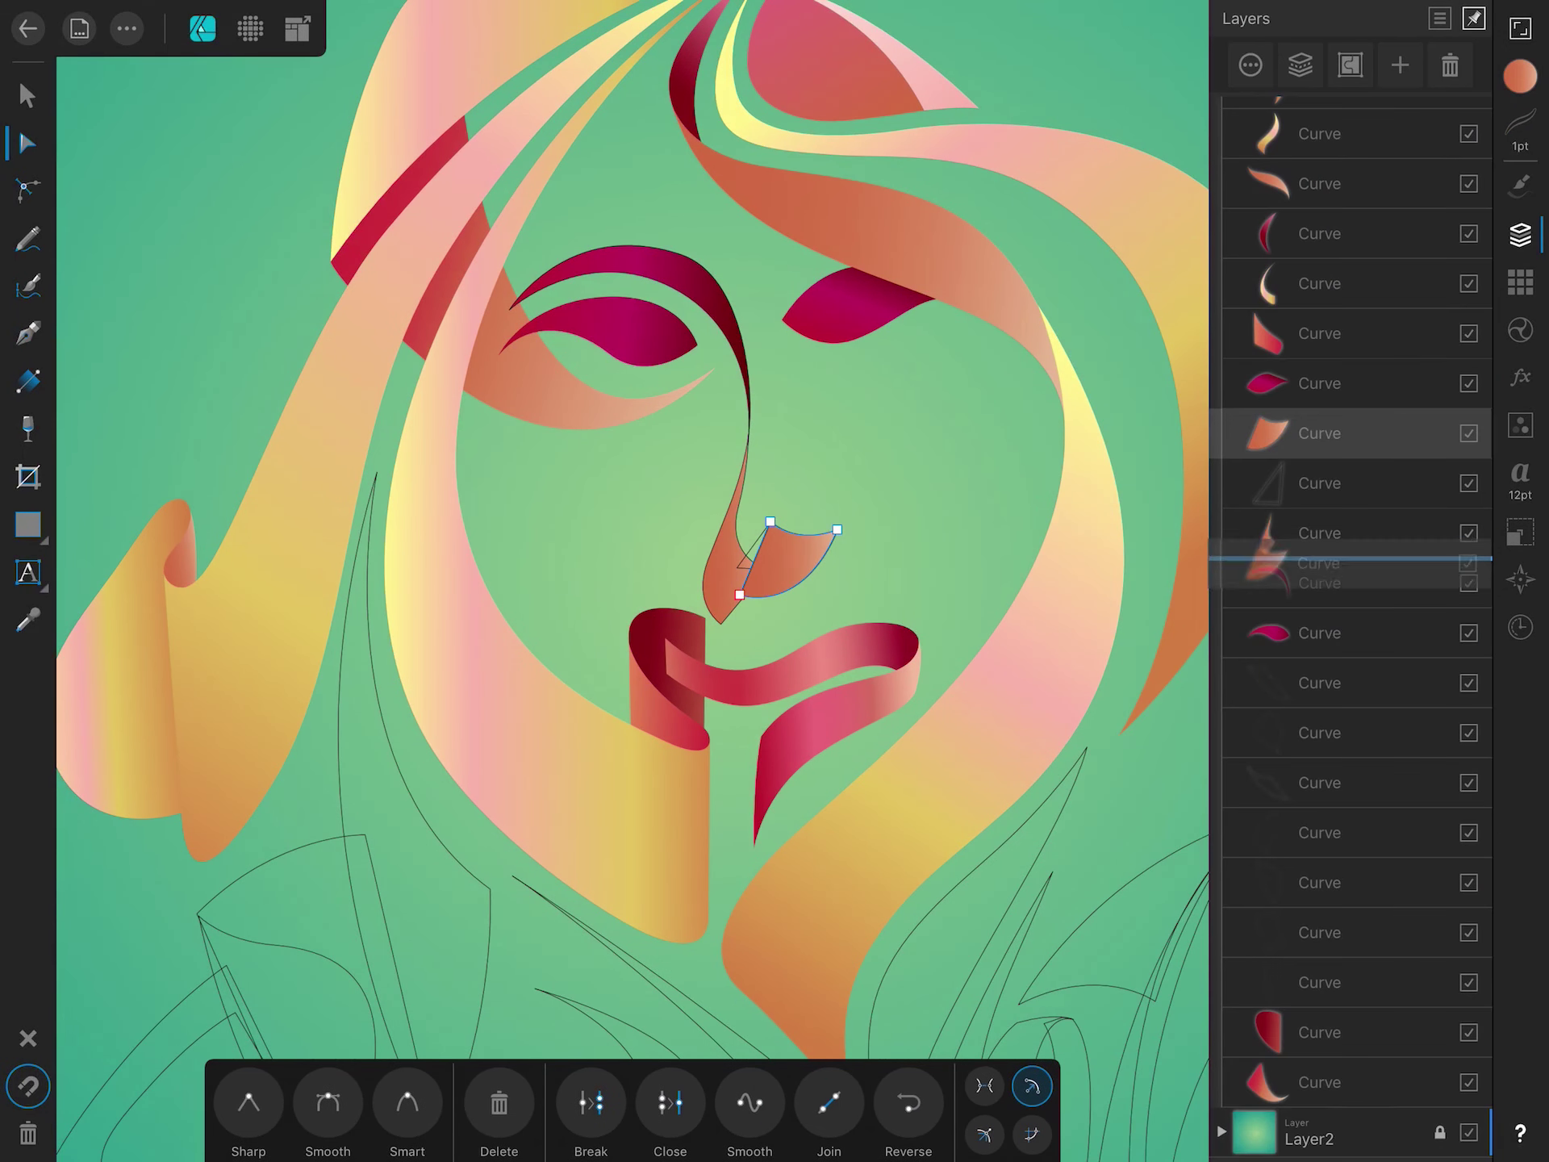
Give the nostril triangle a magenta gradient and tuck it behind the nose piece.
{"action": "scroll", "coordinate": [780, 581], "scroll_direction": "up", "scroll_amount": 5}
{"action": "left_click", "coordinate": [1520, 76]}
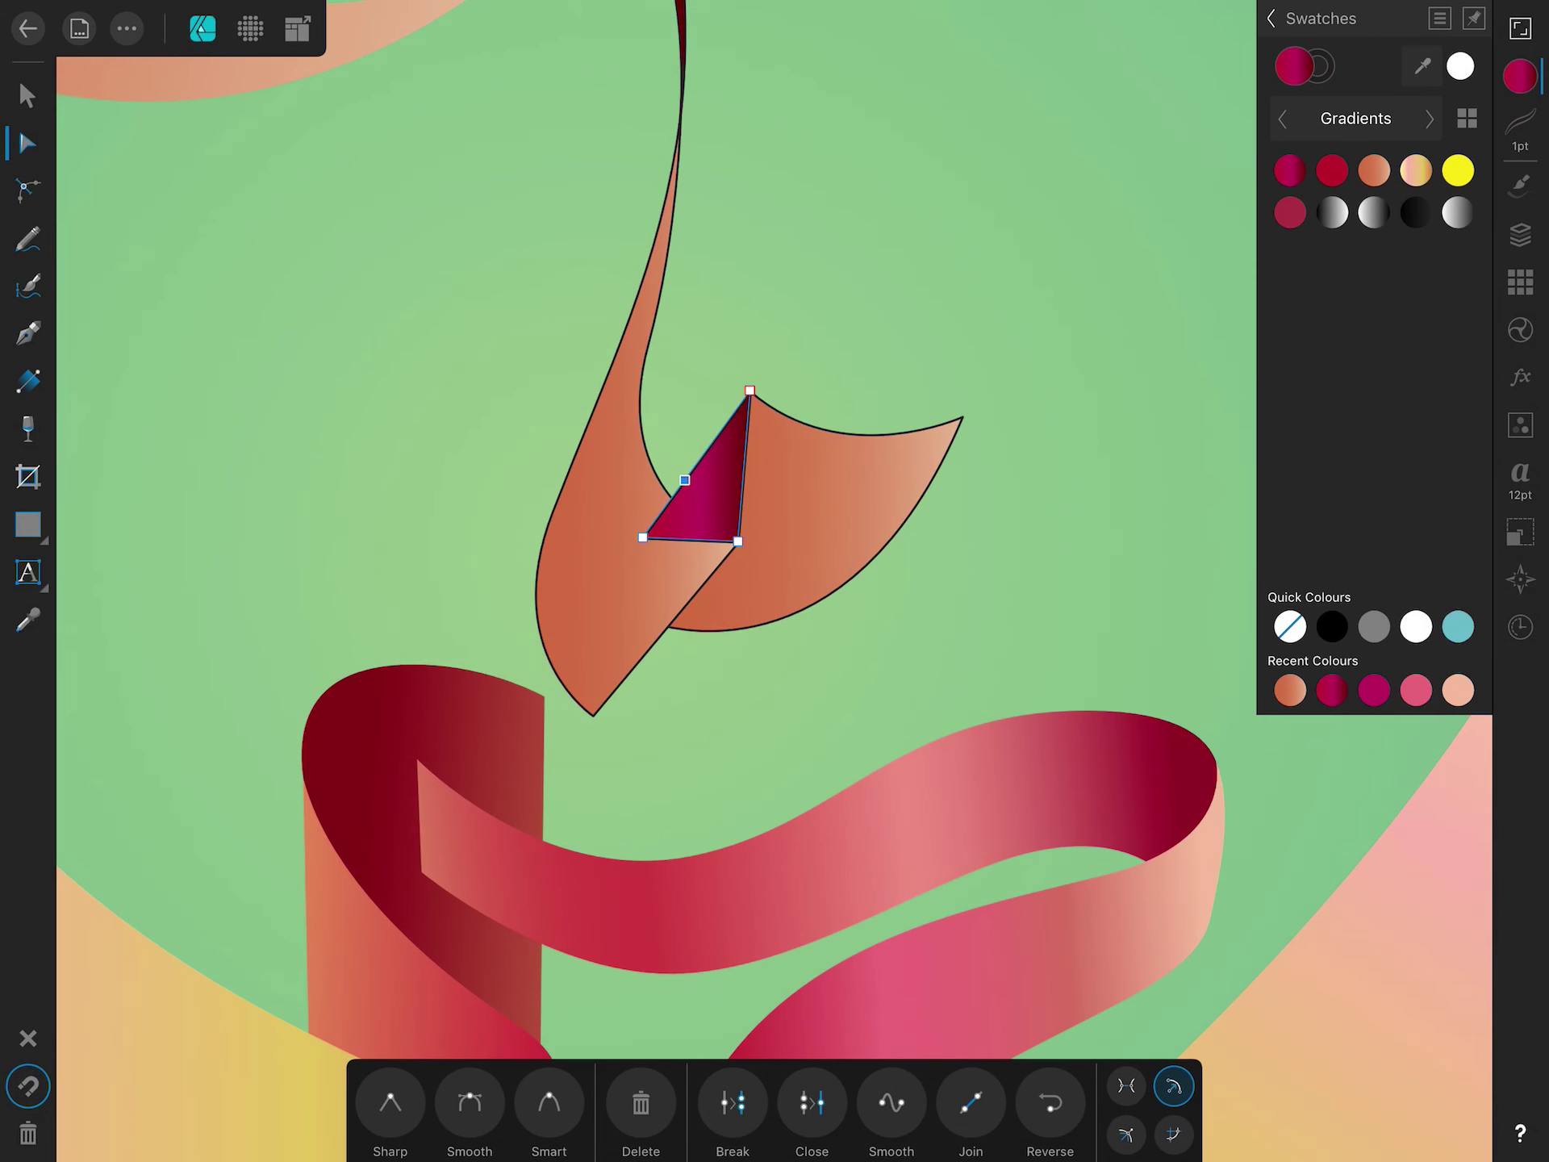
{"action": "left_click", "coordinate": [1521, 234]}
{"action": "left_click", "coordinate": [1323, 633]}
{"action": "left_click", "coordinate": [1324, 581]}
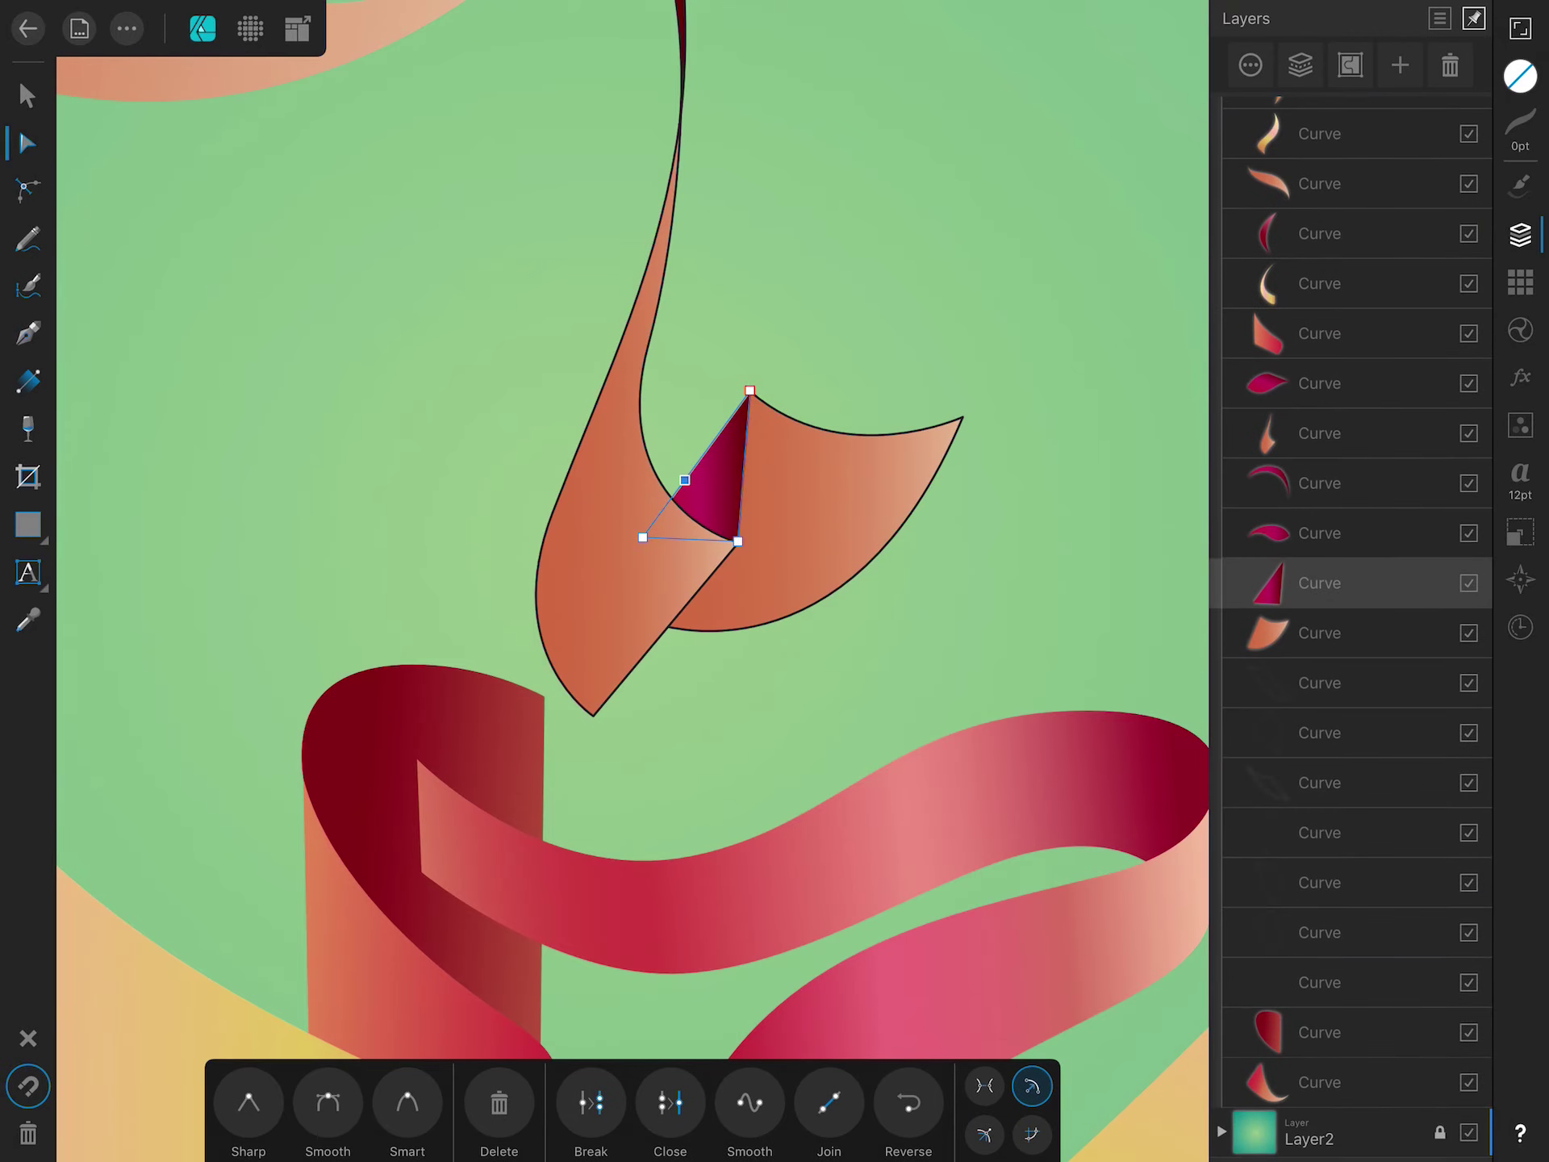
{"action": "left_click", "coordinate": [1520, 125]}
Remove the outlines from the nose and eyebrow shapes with a 0 pt stroke width.
{"action": "left_click", "coordinate": [597, 525]}
{"action": "left_click", "coordinate": [1520, 77]}
{"action": "scroll", "coordinate": [775, 581], "scroll_direction": "down", "scroll_amount": 5}
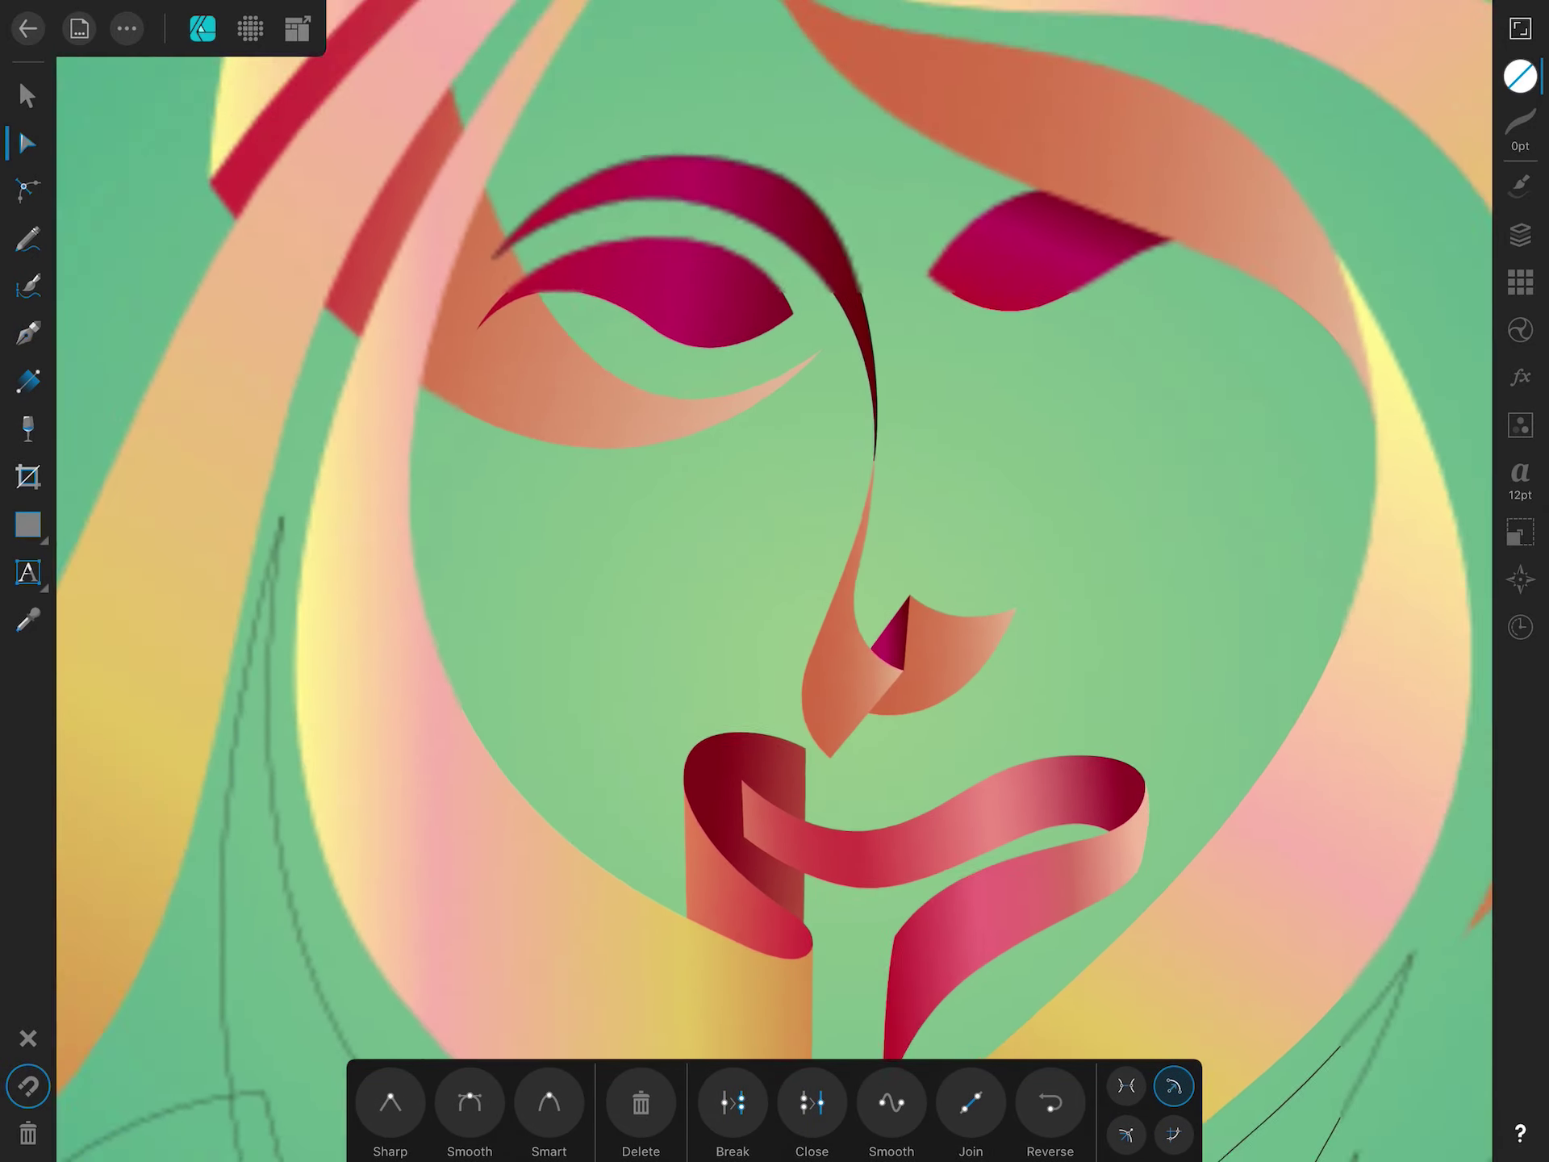
{"action": "left_click", "coordinate": [775, 262]}
{"action": "left_click", "coordinate": [1520, 125]}
{"action": "scroll", "coordinate": [775, 581], "scroll_direction": "down", "scroll_amount": 3}
{"action": "scroll", "coordinate": [774, 484], "scroll_direction": "up", "scroll_amount": 5}
Tweak the nose's middle node and the eyebrow path with the Node tool.
{"action": "left_click", "coordinate": [27, 144]}
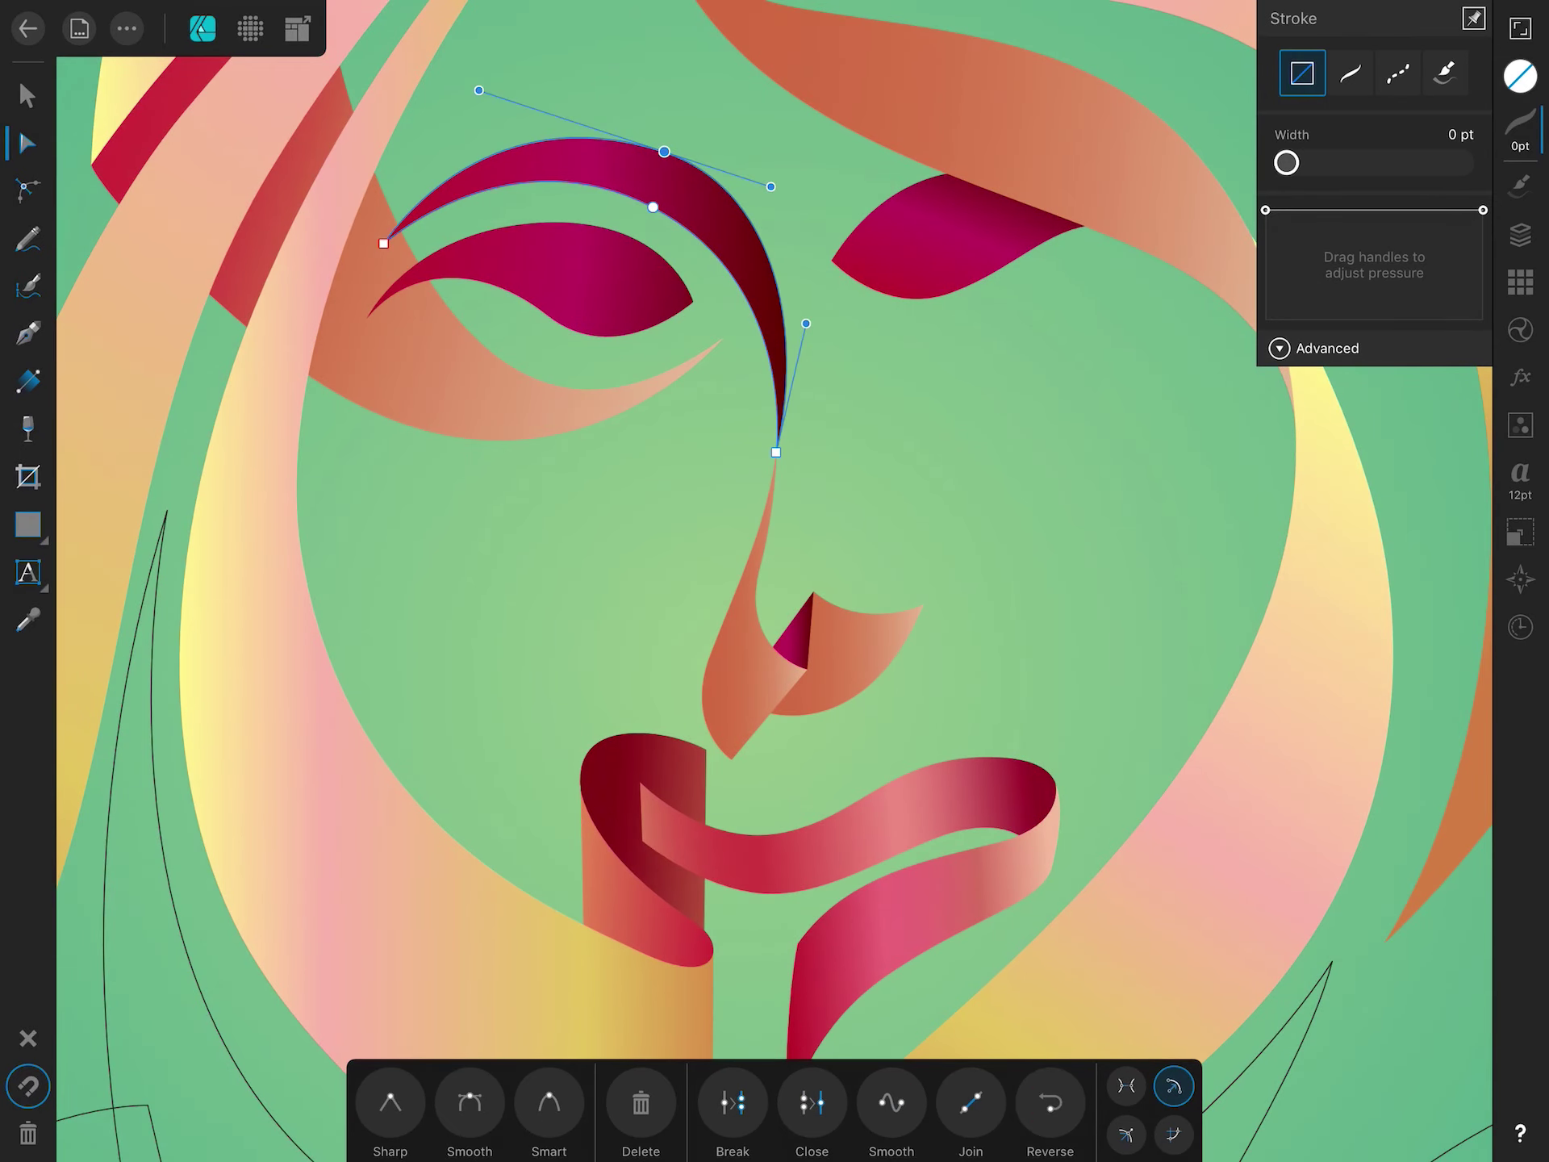
{"action": "scroll", "coordinate": [775, 581], "scroll_direction": "up", "scroll_amount": 3}
{"action": "left_click", "coordinate": [736, 406]}
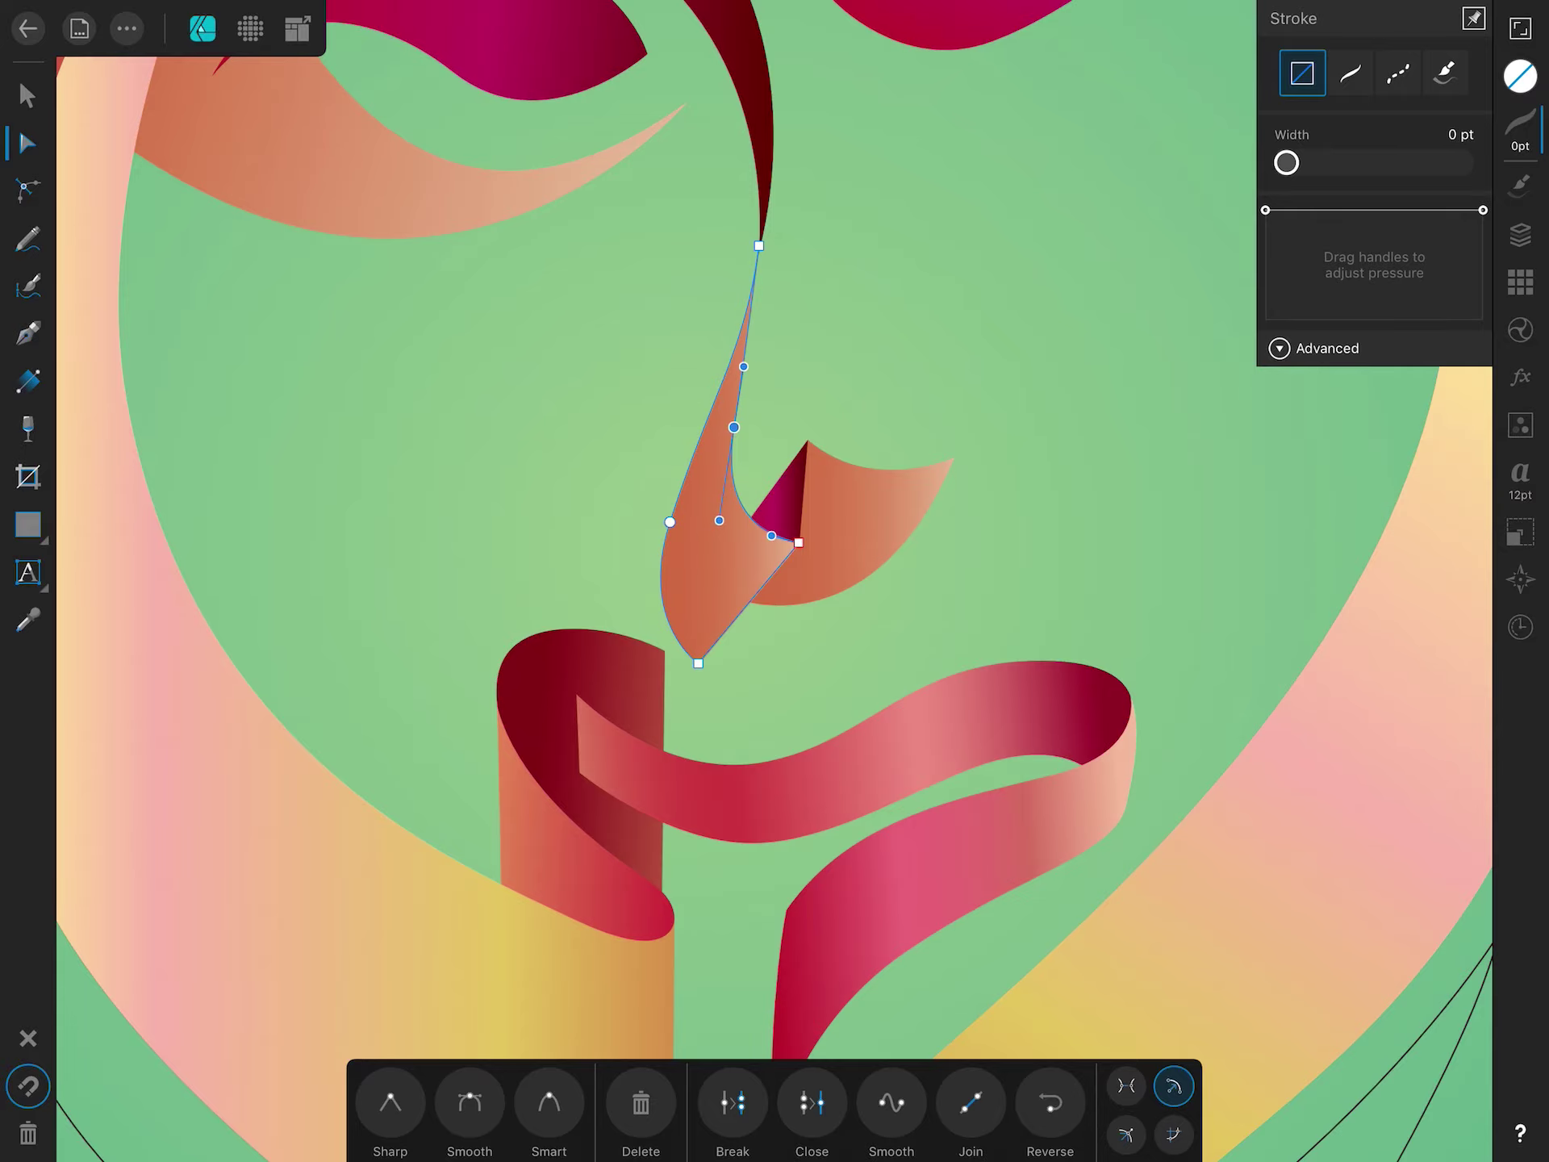
{"action": "scroll", "coordinate": [774, 581], "scroll_direction": "down", "scroll_amount": 3}
{"action": "left_click", "coordinate": [799, 307]}
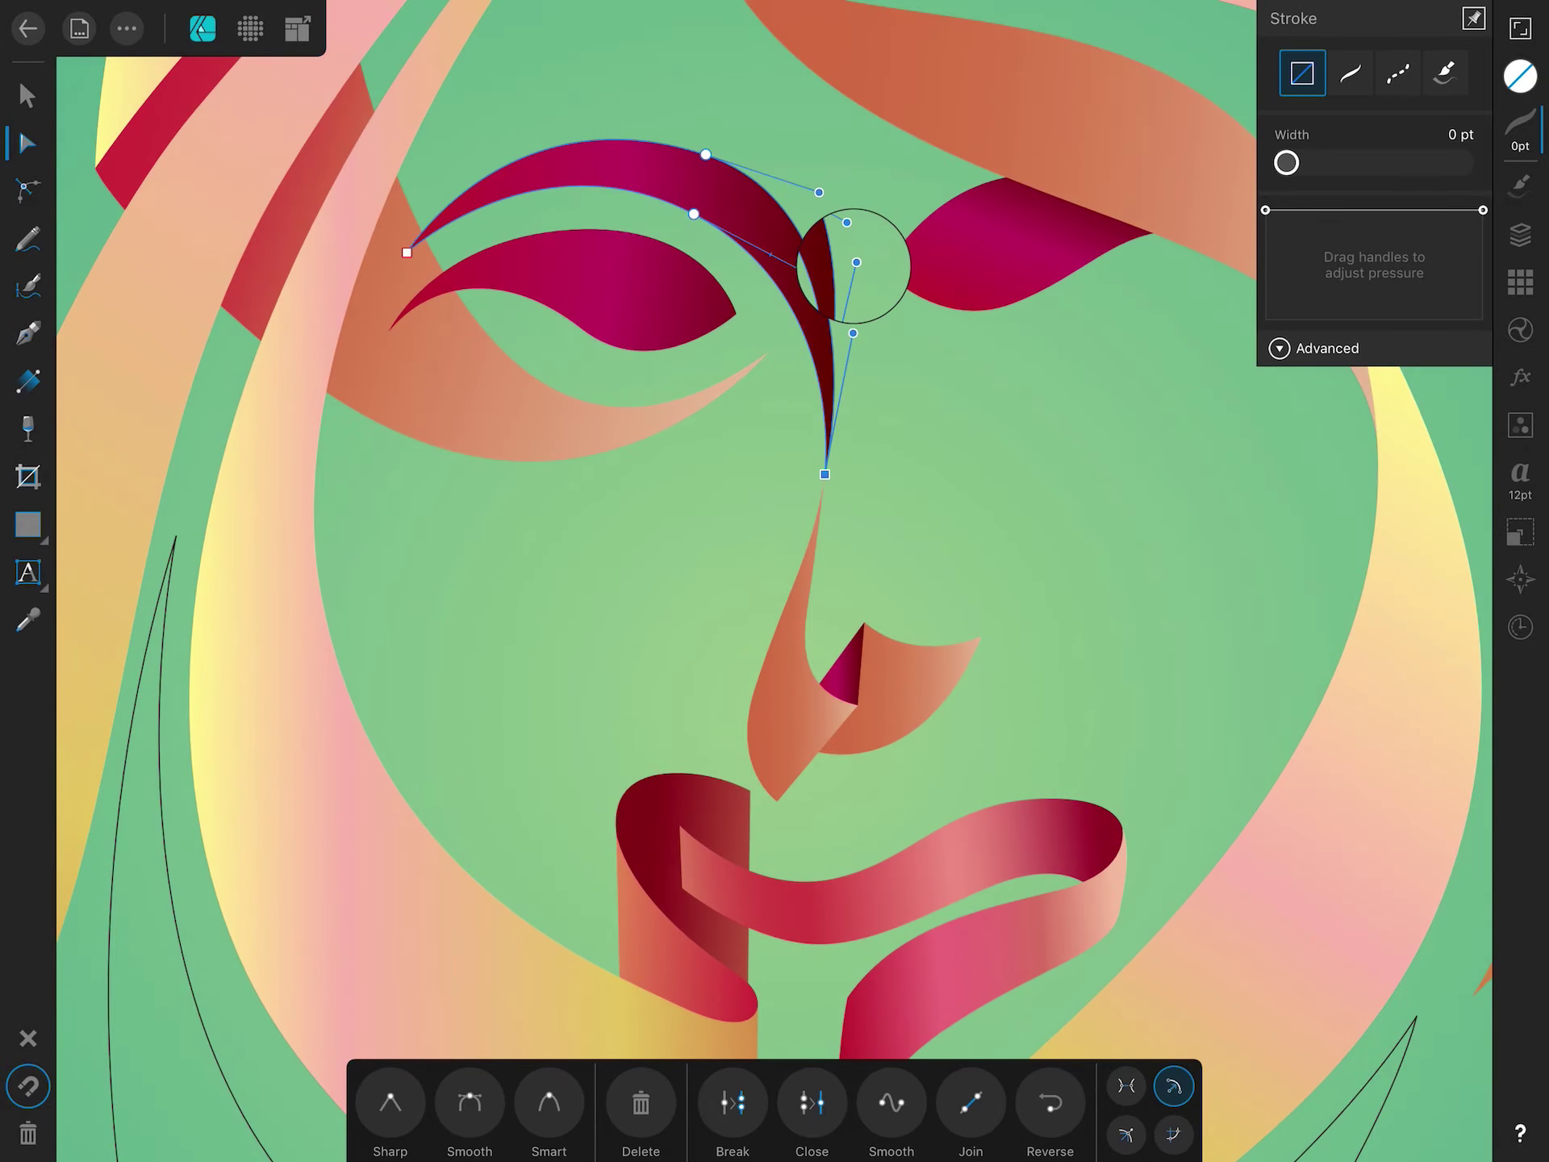
{"action": "left_click", "coordinate": [28, 379]}
{"action": "scroll", "coordinate": [775, 581], "scroll_direction": "down", "scroll_amount": 5}
Redraw the lower nose gradient handles to re-angle and reverse its fade.
{"action": "scroll", "coordinate": [775, 581], "scroll_direction": "up", "scroll_amount": 5}
{"action": "left_click", "coordinate": [795, 524]}
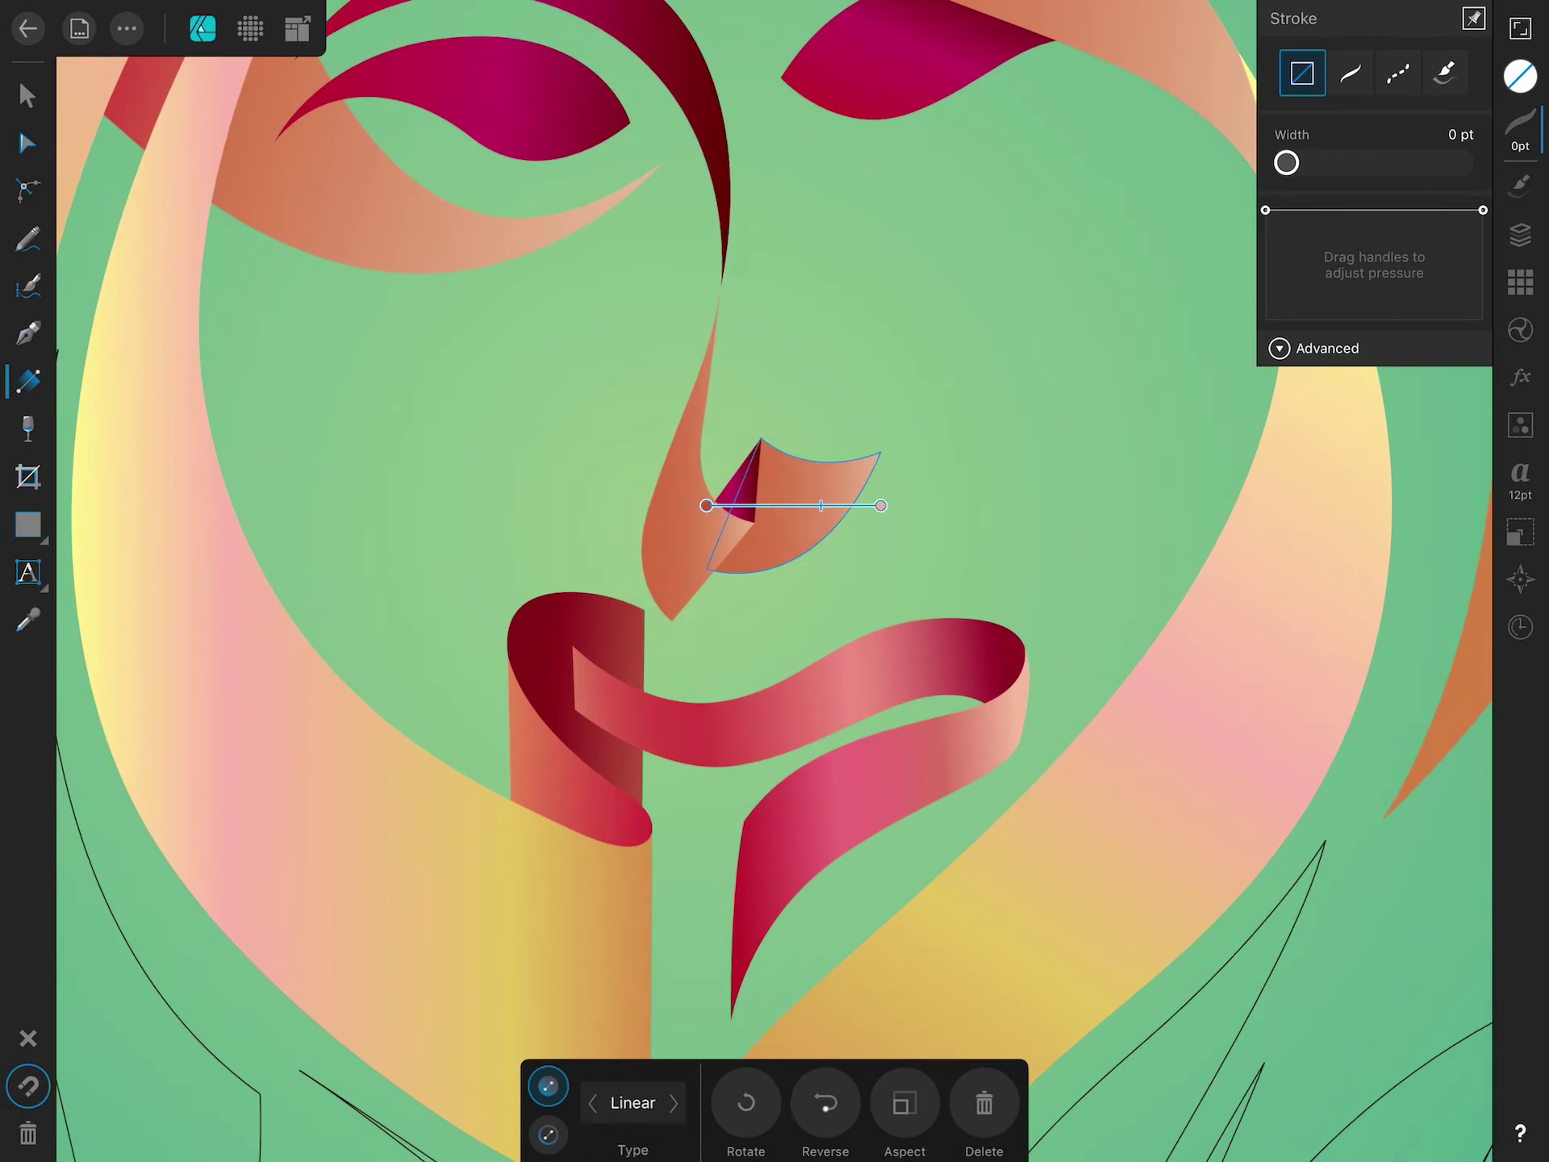
{"action": "left_click_drag", "start_coordinate": [733, 482], "coordinate": [618, 511]}
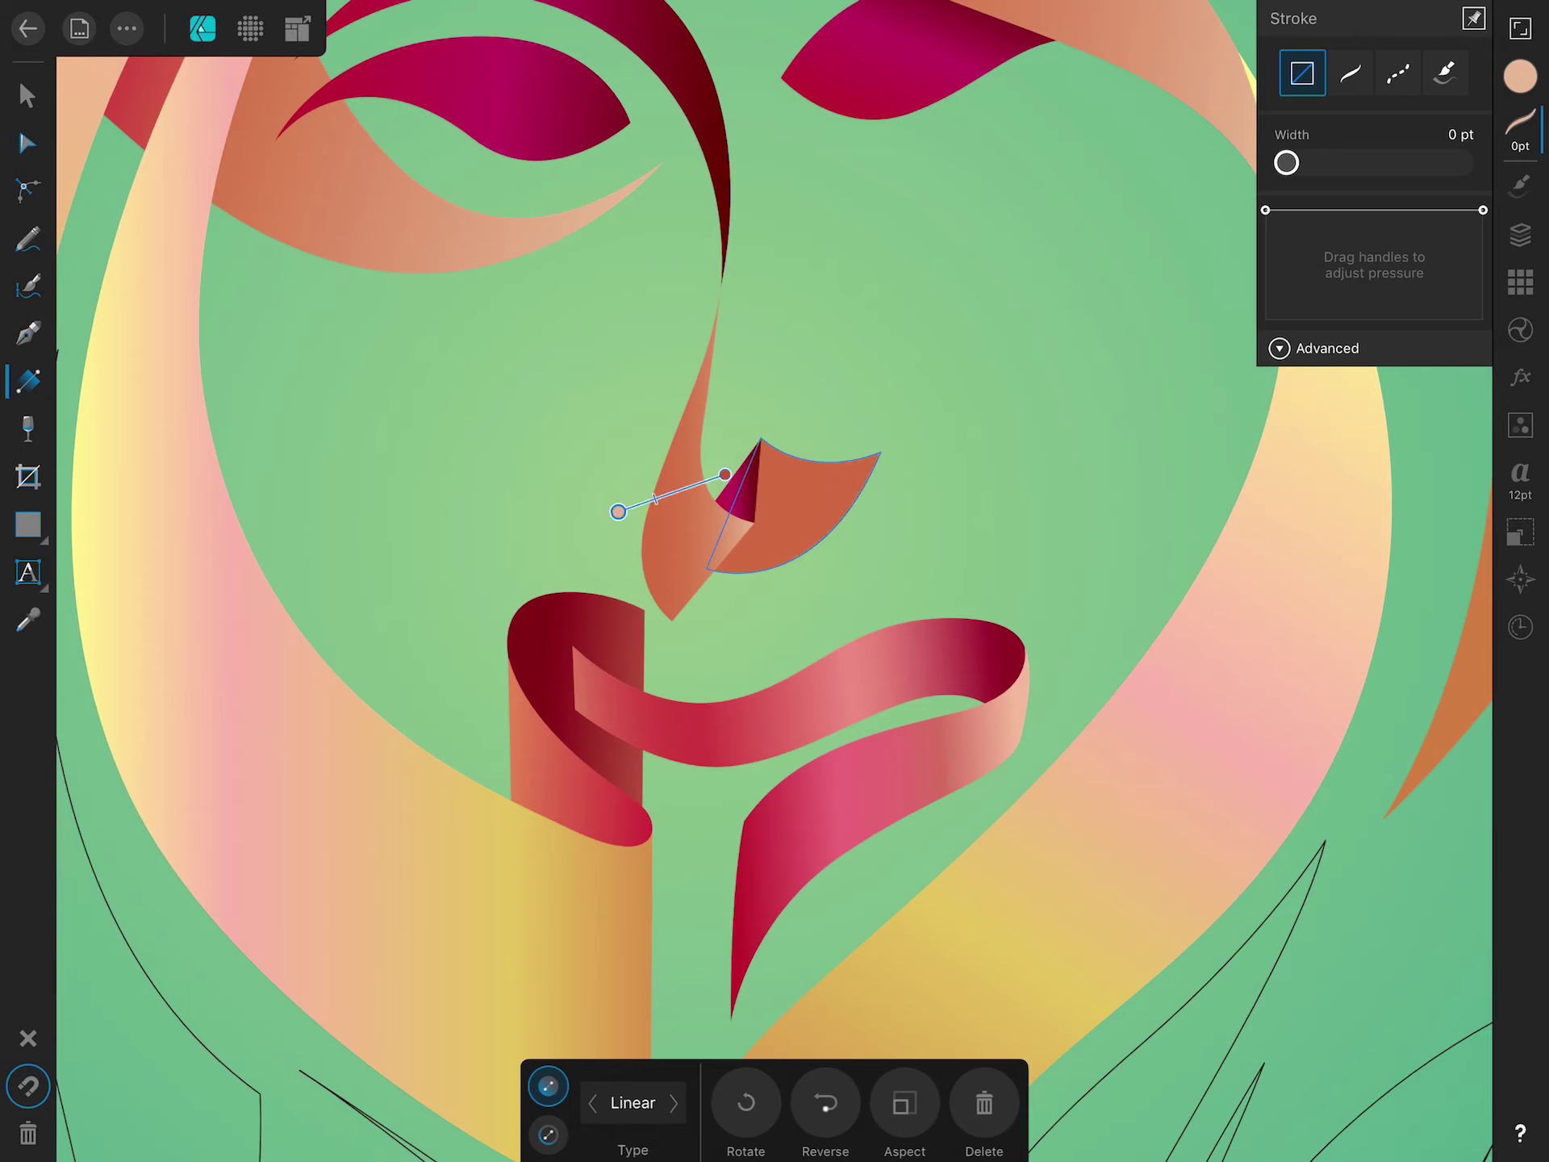
{"action": "left_click_drag", "start_coordinate": [745, 535], "coordinate": [809, 533]}
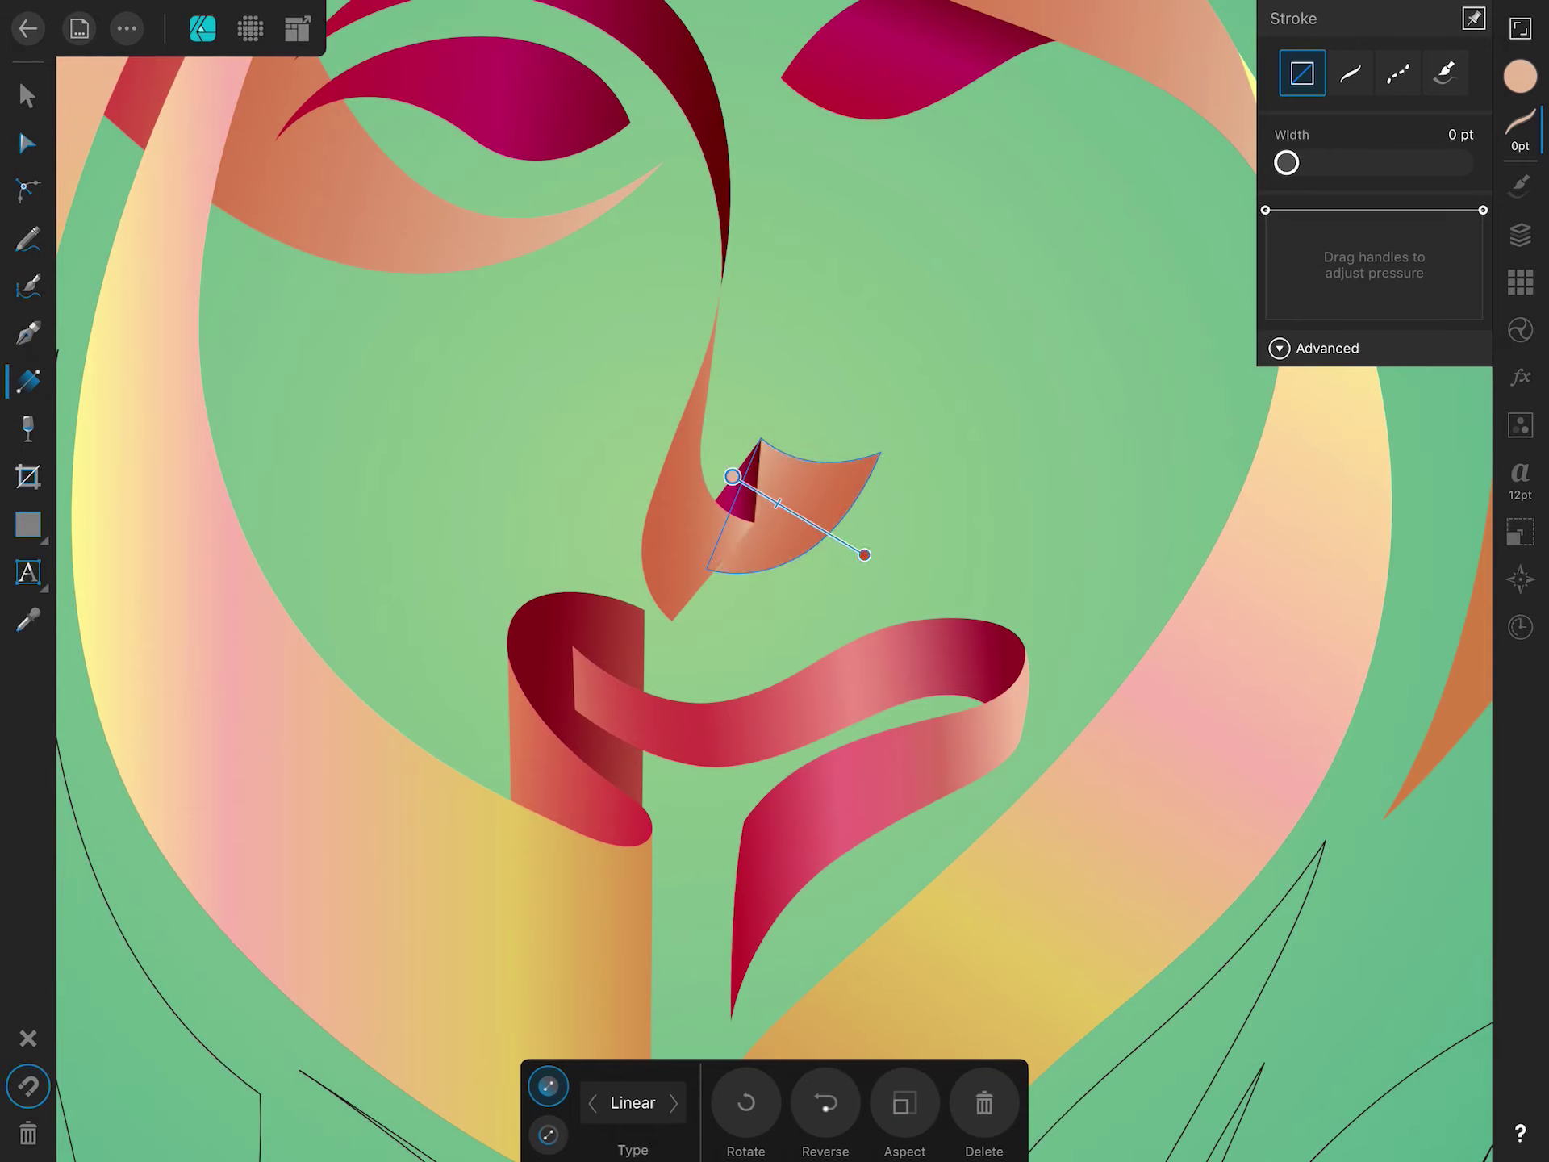
{"action": "left_click_drag", "start_coordinate": [691, 564], "coordinate": [683, 393]}
{"action": "left_click_drag", "start_coordinate": [716, 596], "coordinate": [587, 491]}
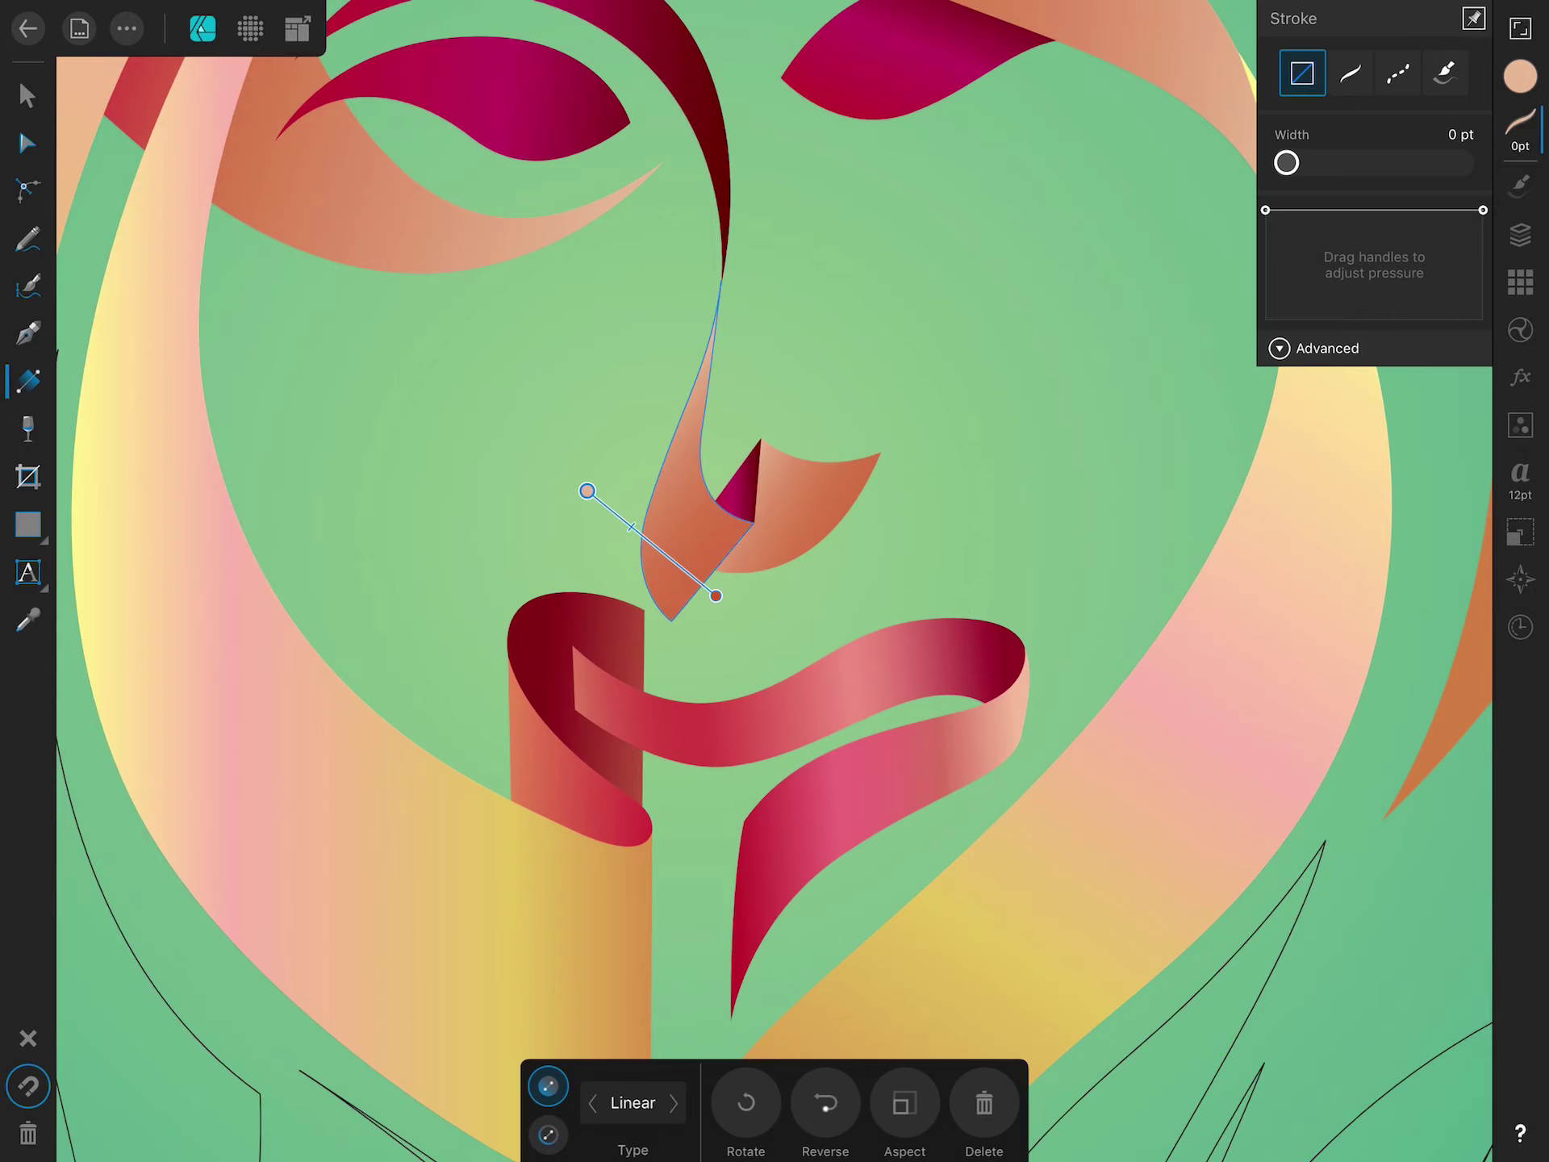
Review the face, then make the nose gradient stop redder with the CMYK slider.
{"action": "key", "text": "v"}
{"action": "scroll", "coordinate": [774, 581], "scroll_direction": "down", "scroll_amount": 5}
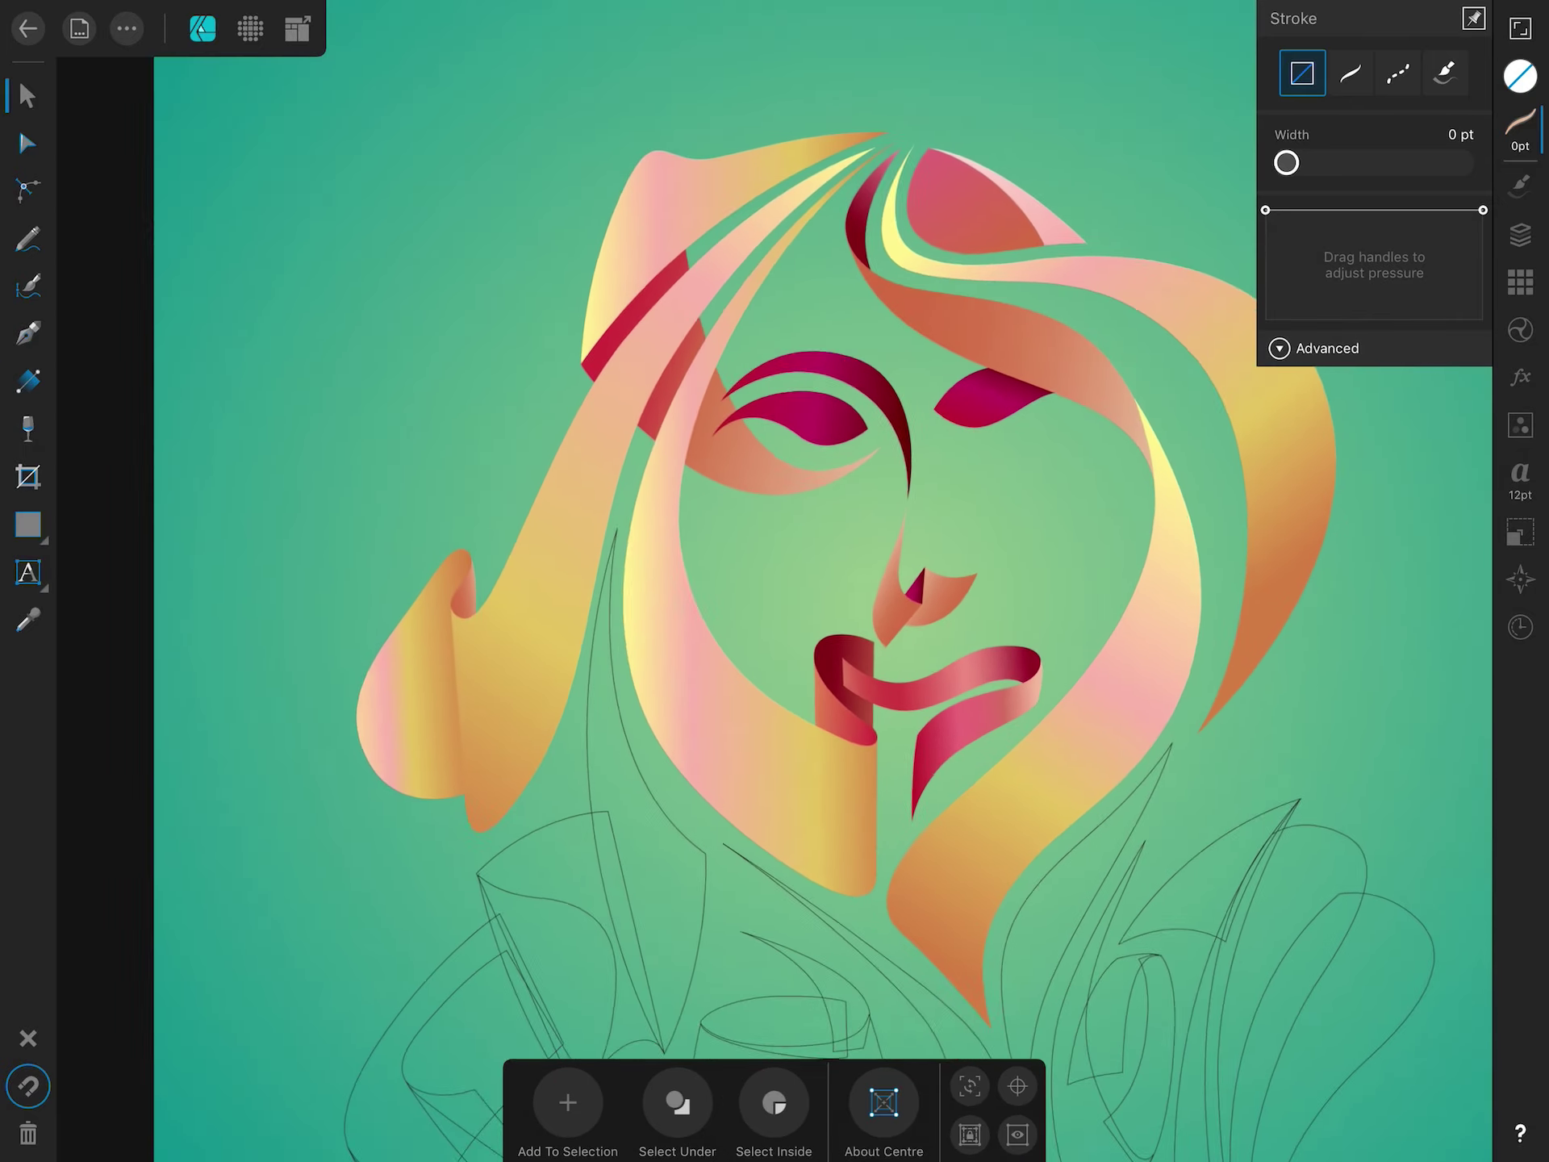
{"action": "scroll", "coordinate": [775, 581], "scroll_direction": "up", "scroll_amount": 5}
{"action": "key", "text": "g"}
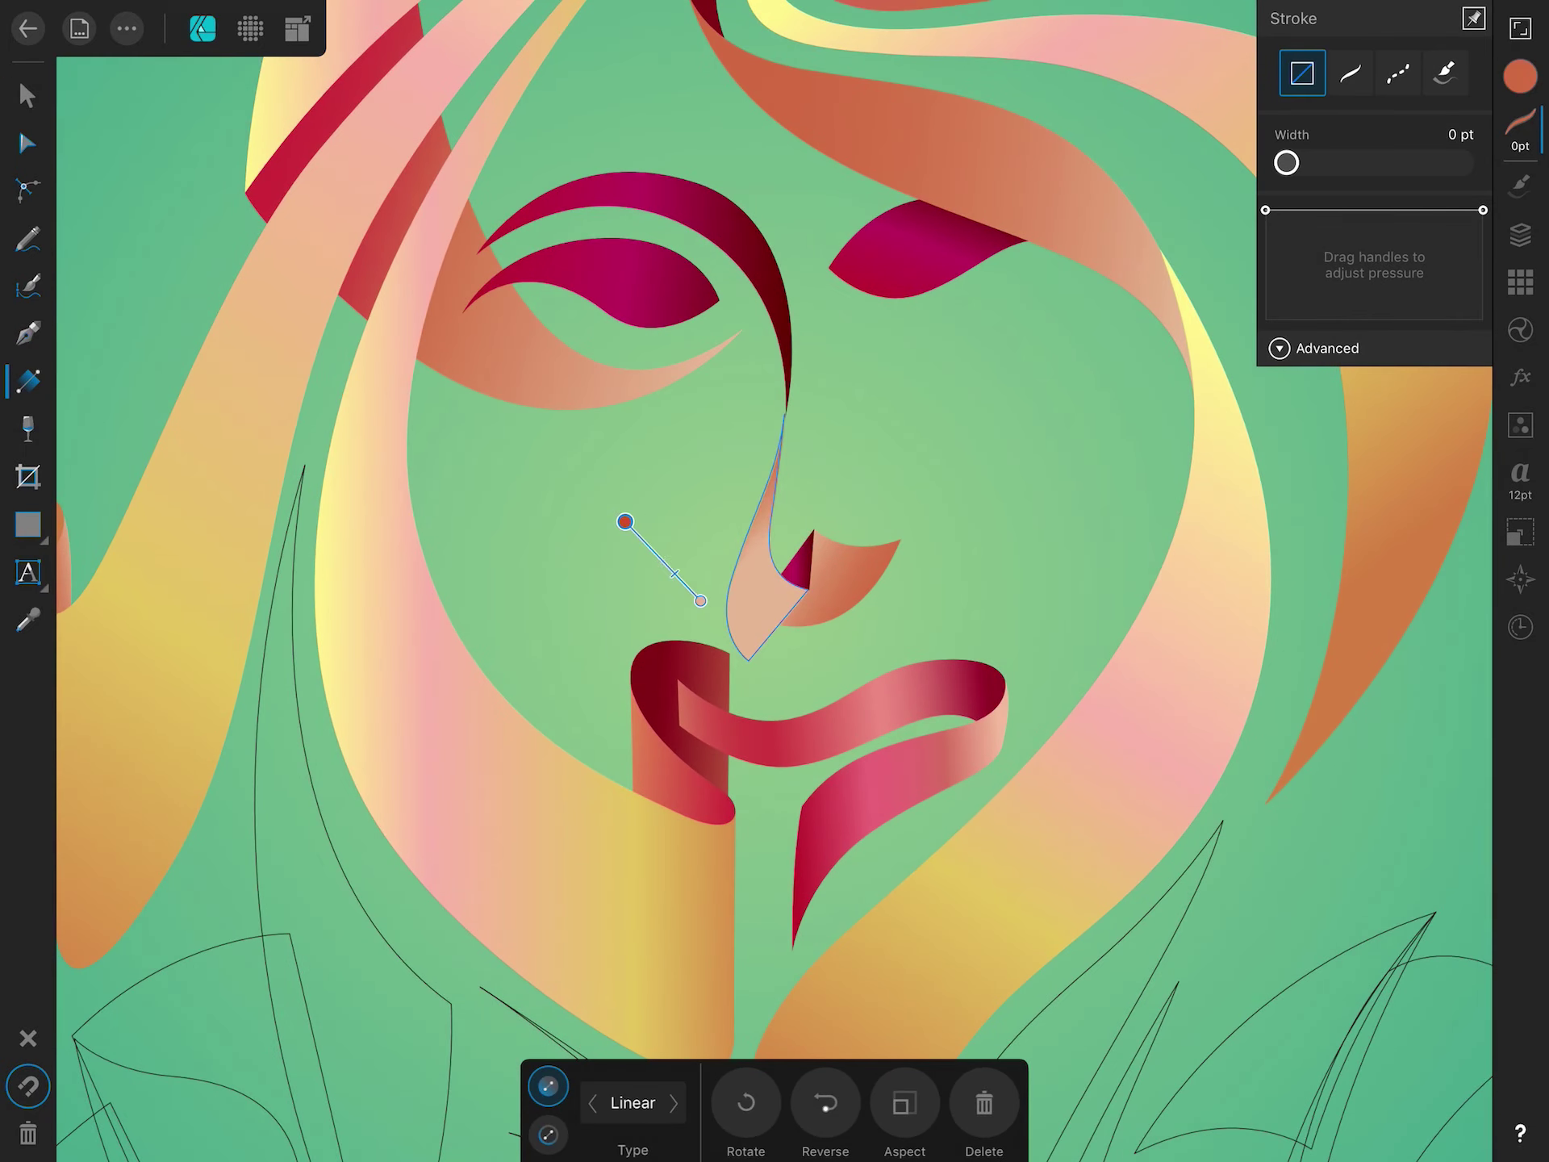
{"action": "left_click", "coordinate": [1521, 75]}
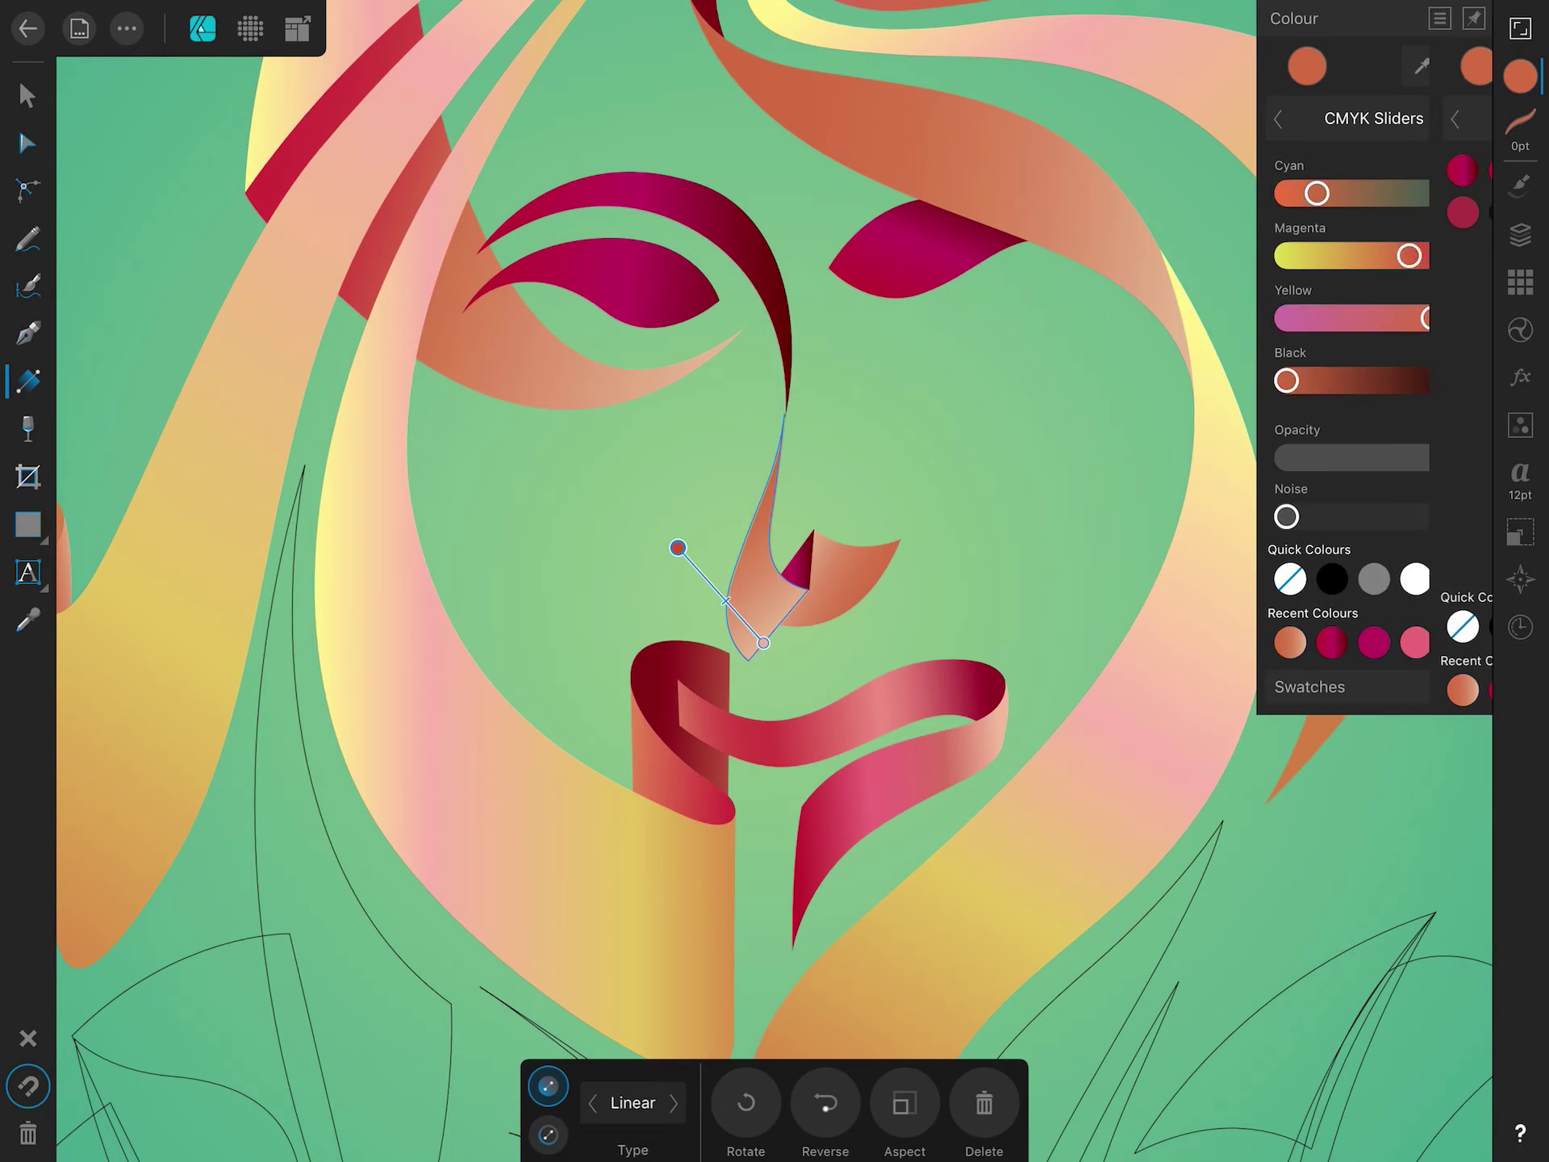
{"action": "left_click_drag", "start_coordinate": [1404, 256], "coordinate": [1444, 256]}
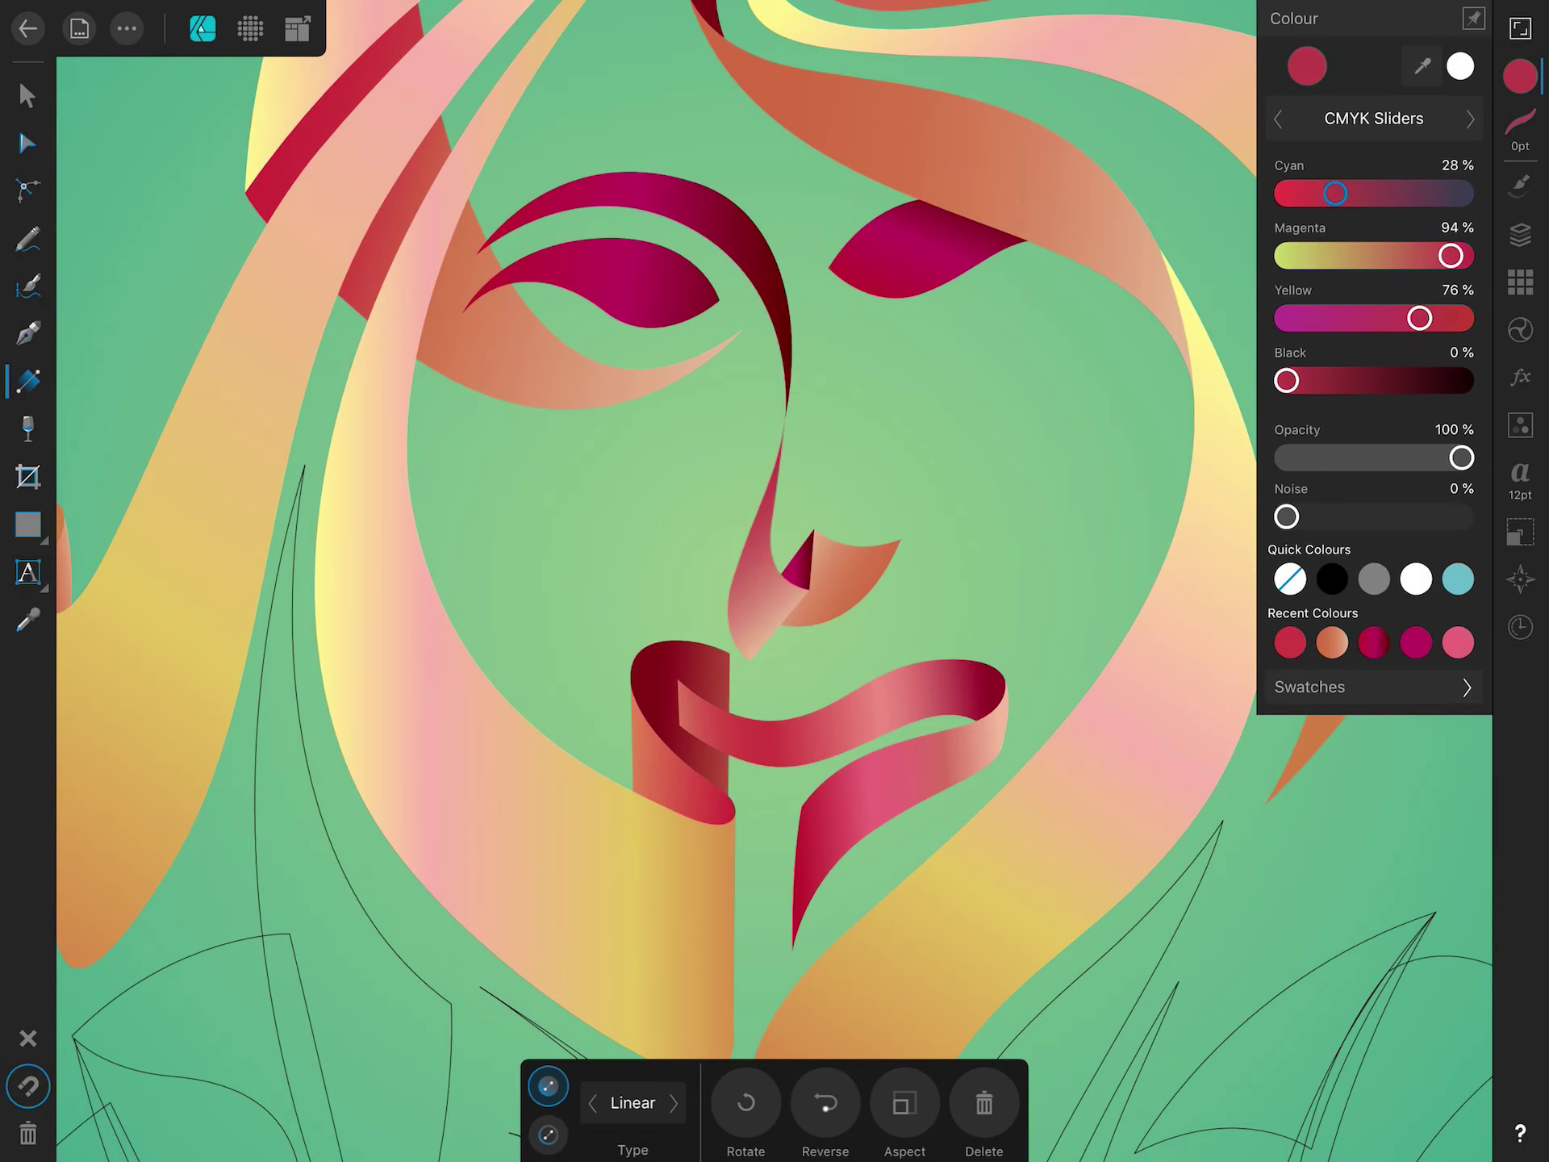
Fill the long shape under the hair with an orange gradient and set its direction.
{"action": "key", "text": "v"}
{"action": "scroll", "coordinate": [775, 581], "scroll_direction": "down", "scroll_amount": 5}
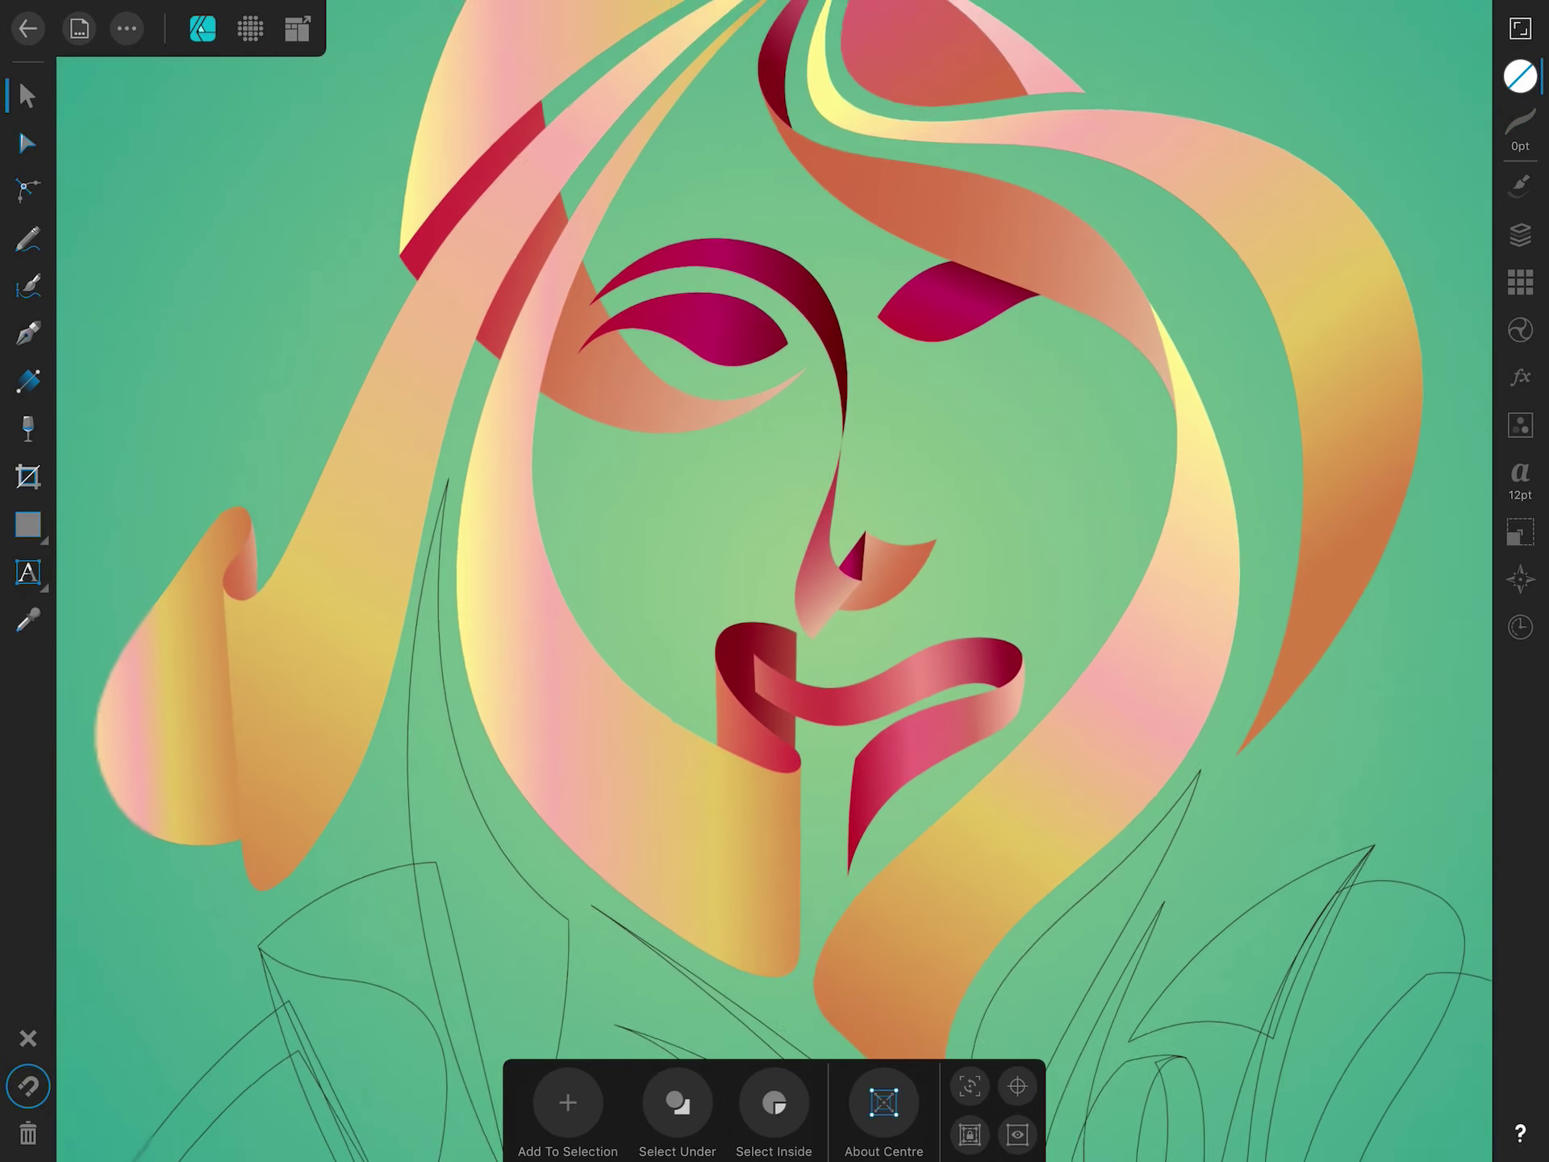
{"action": "scroll", "coordinate": [775, 581], "scroll_direction": "down", "scroll_amount": 2}
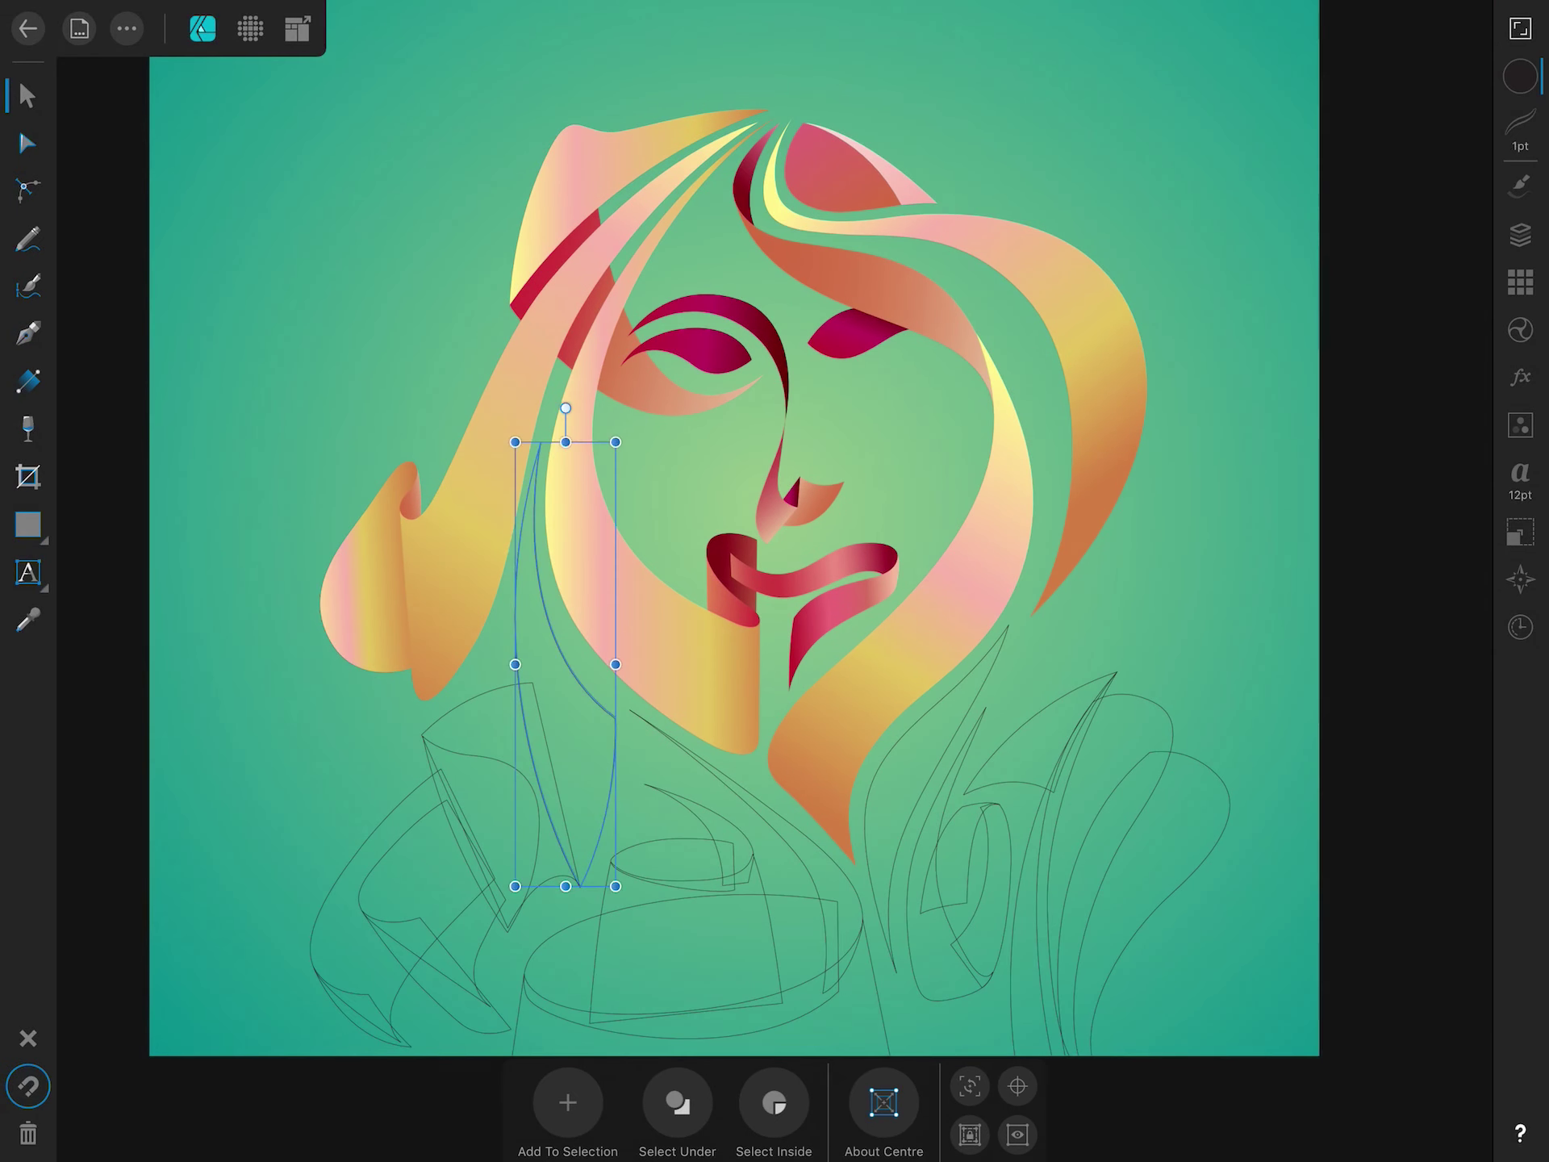
{"action": "left_click", "coordinate": [1520, 281]}
{"action": "left_click", "coordinate": [1375, 170]}
{"action": "left_click", "coordinate": [29, 380]}
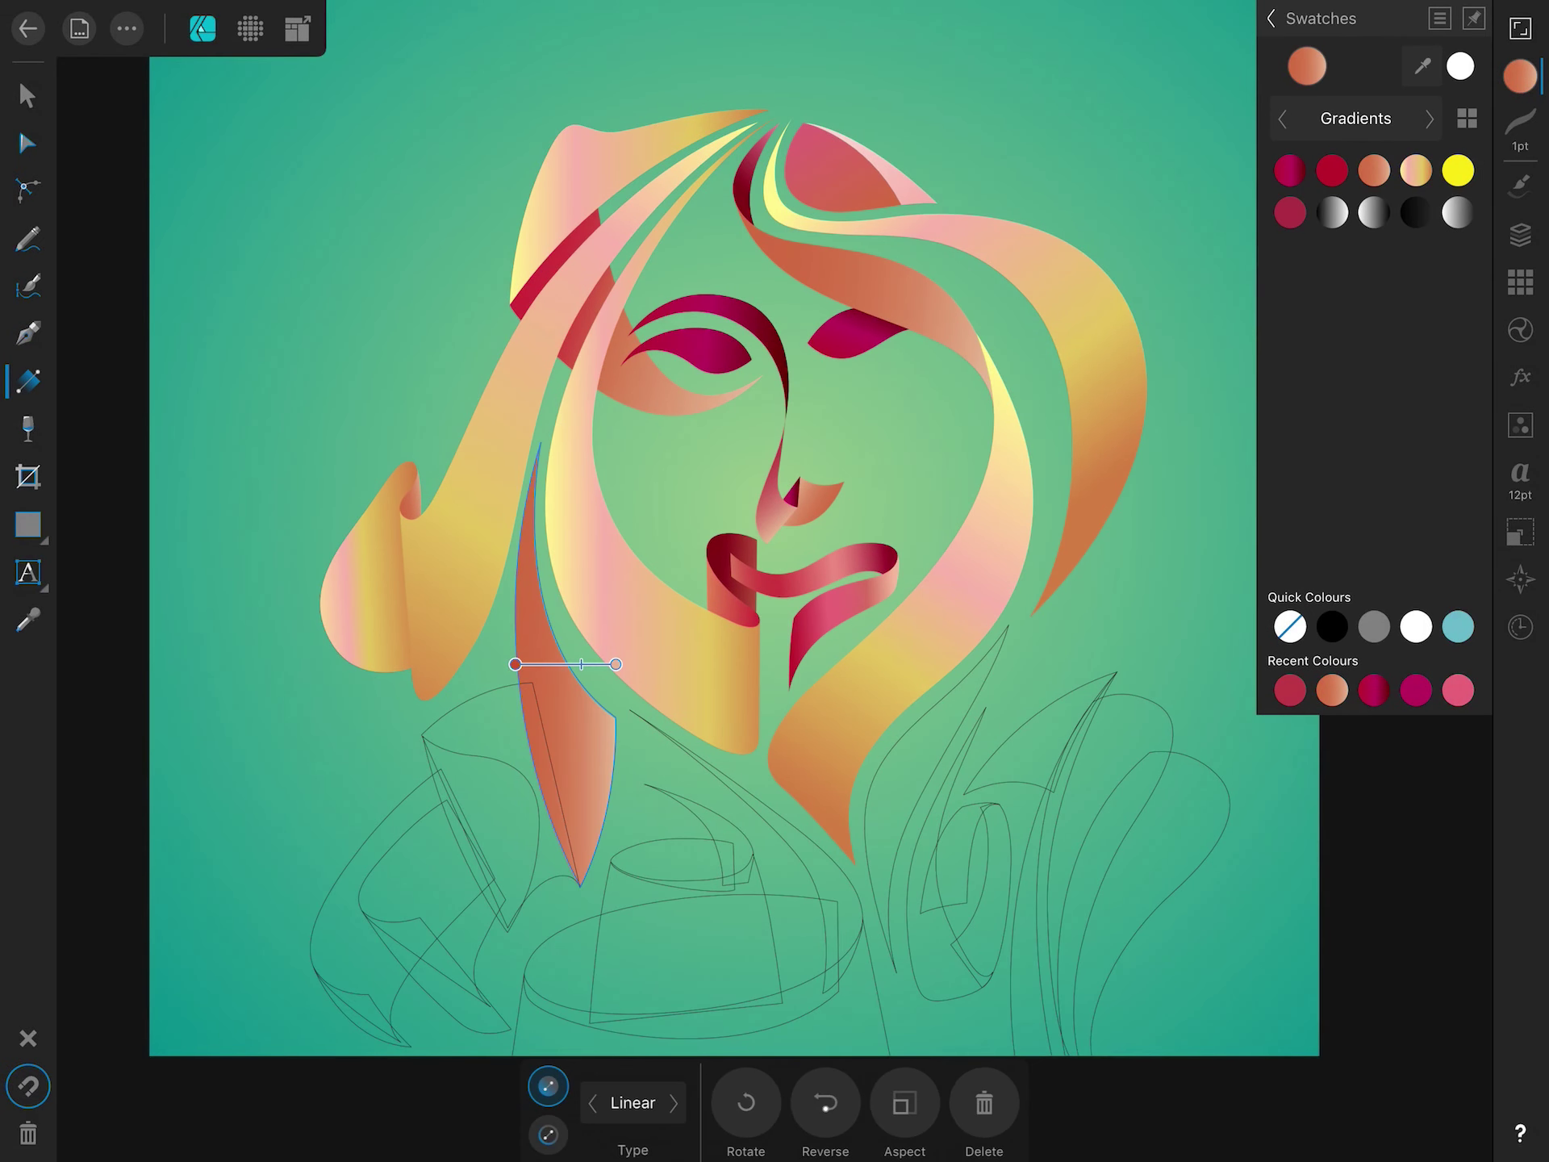
{"action": "mouse_move", "coordinate": [417, 694]}
{"action": "left_mouse_down"}
{"action": "mouse_move", "coordinate": [581, 747]}
{"action": "mouse_move", "coordinate": [620, 781]}
{"action": "mouse_move", "coordinate": [409, 528]}
{"action": "left_mouse_up"}
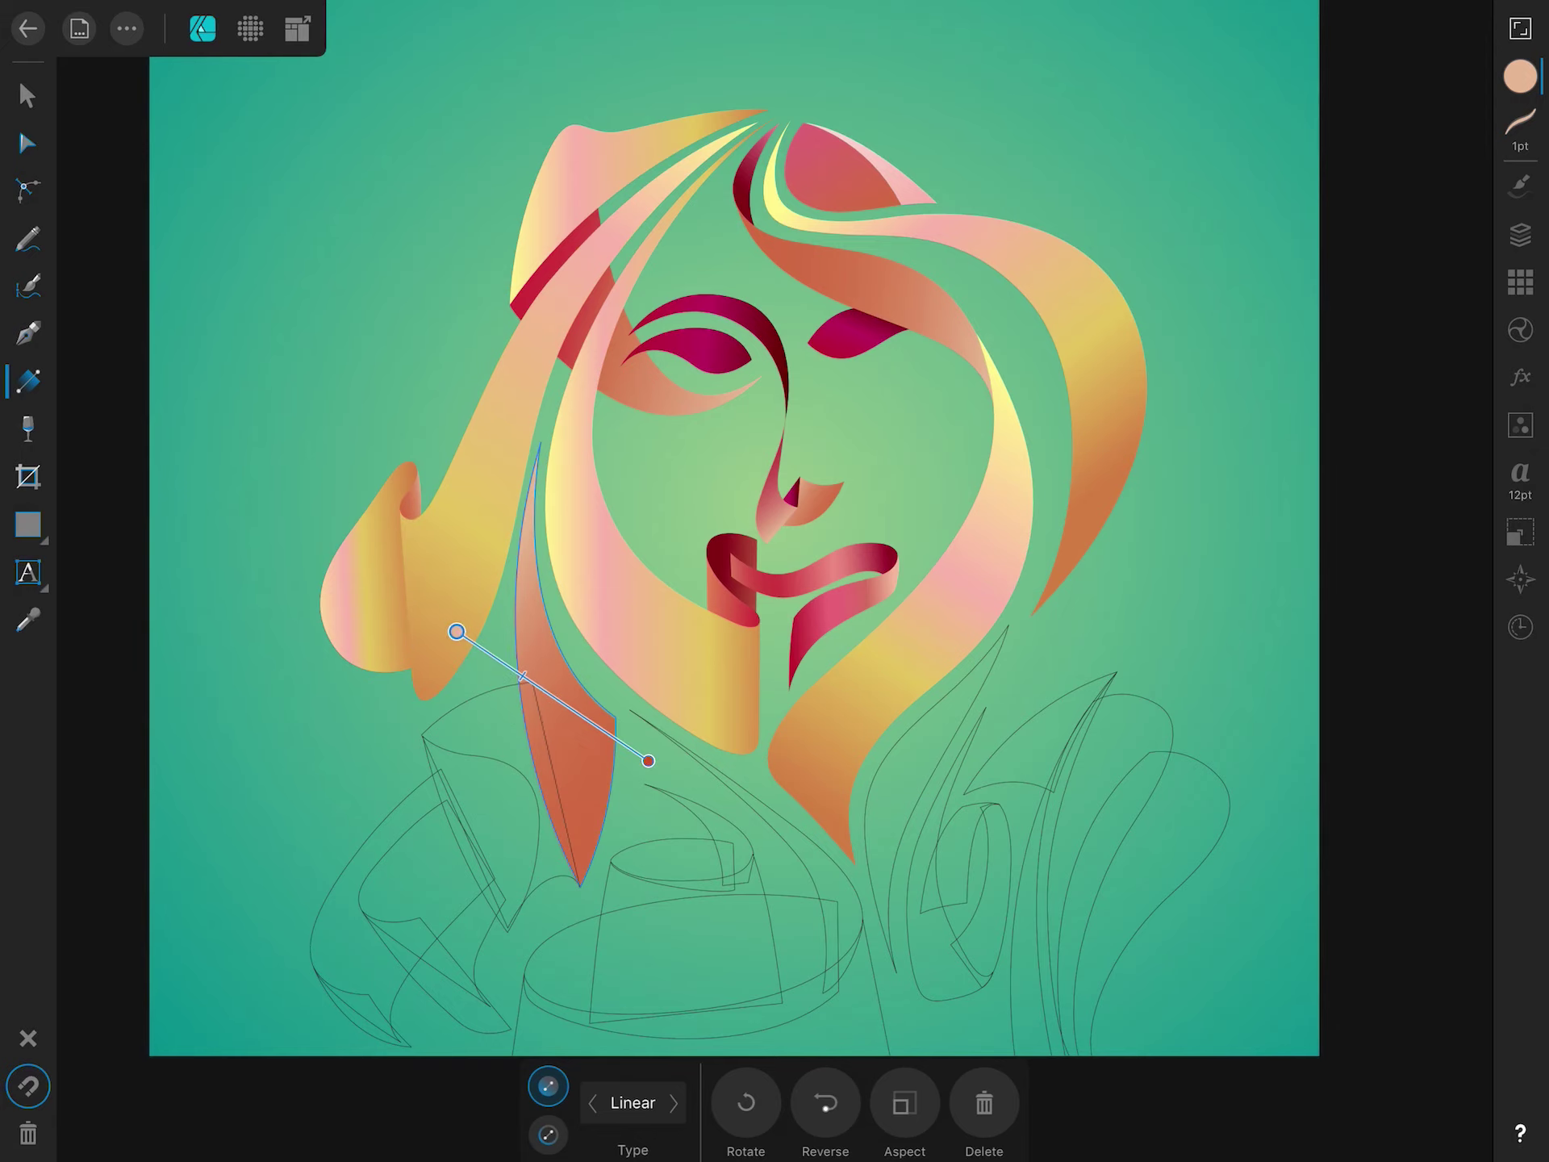
{"action": "left_click", "coordinate": [27, 95]}
Give the right strand a purple-shifted fill and draw a linear gradient across it.
{"action": "left_click", "coordinate": [1521, 234]}
{"action": "scroll", "coordinate": [775, 565], "scroll_direction": "down", "scroll_amount": 3}
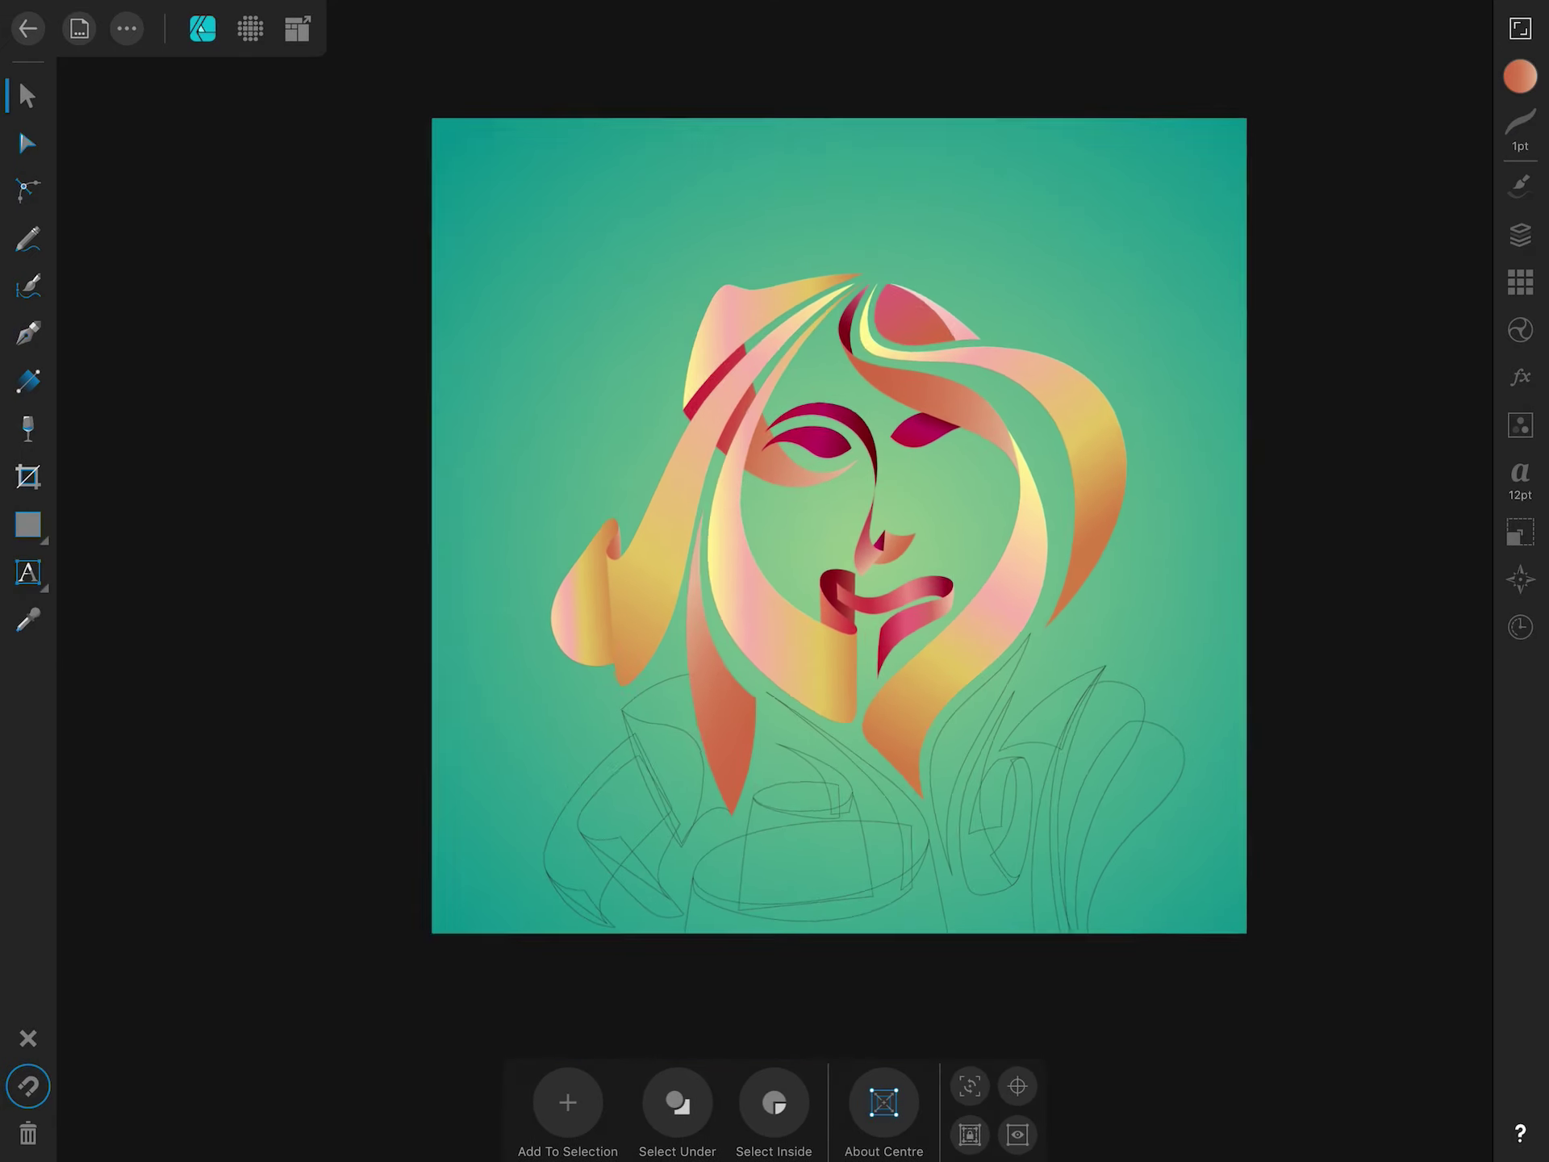
{"action": "scroll", "coordinate": [840, 525], "scroll_direction": "up", "scroll_amount": 5}
{"action": "left_click", "coordinate": [1521, 76]}
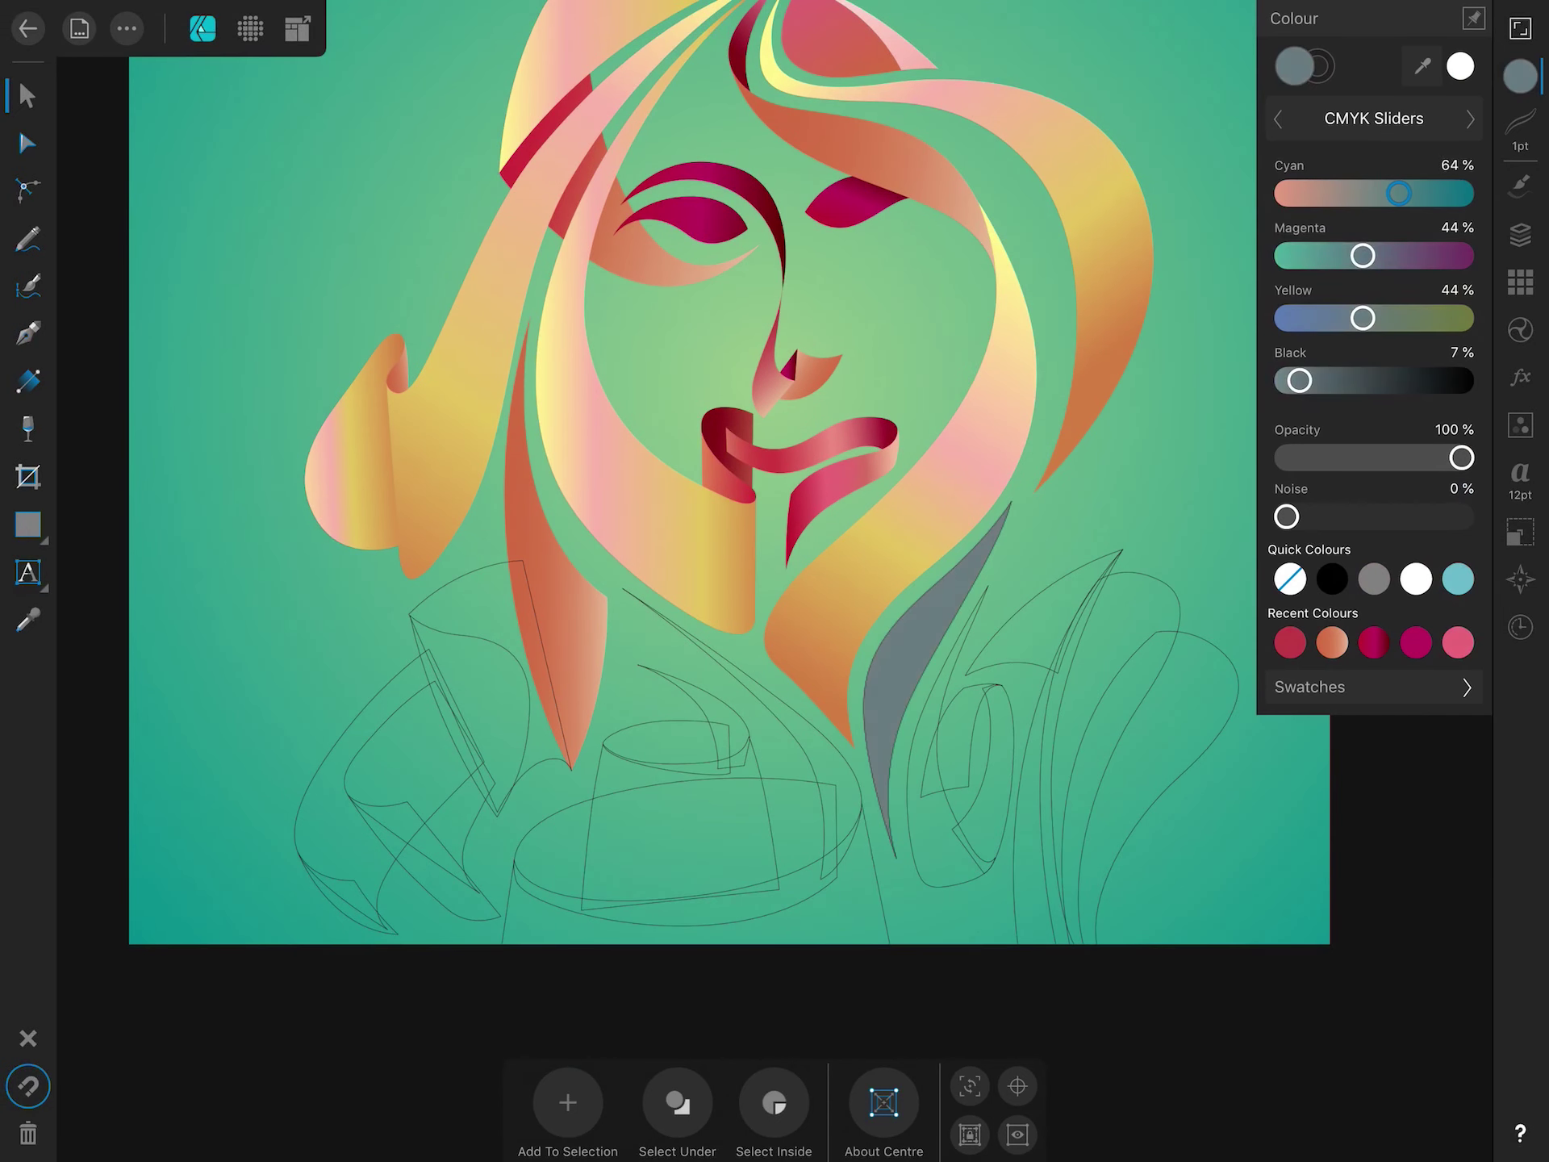
{"action": "left_click_drag", "start_coordinate": [1363, 256], "coordinate": [1419, 256]}
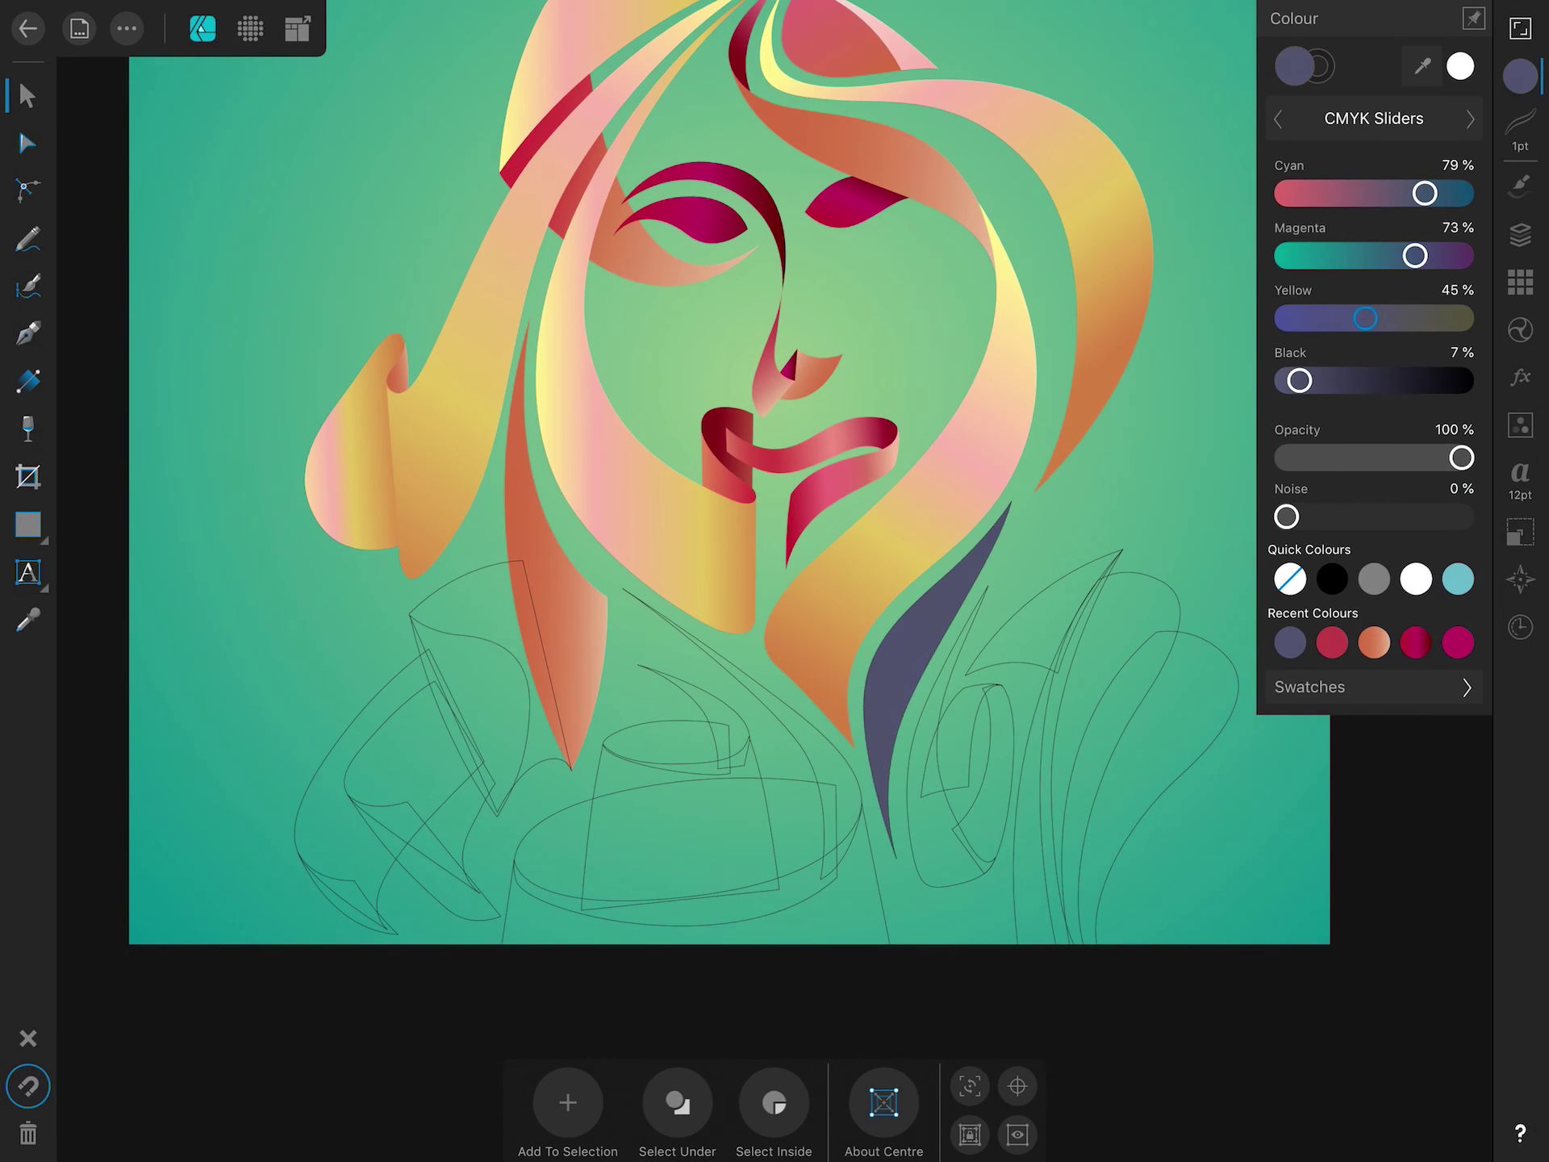
{"action": "left_click_drag", "start_coordinate": [969, 562], "coordinate": [892, 752]}
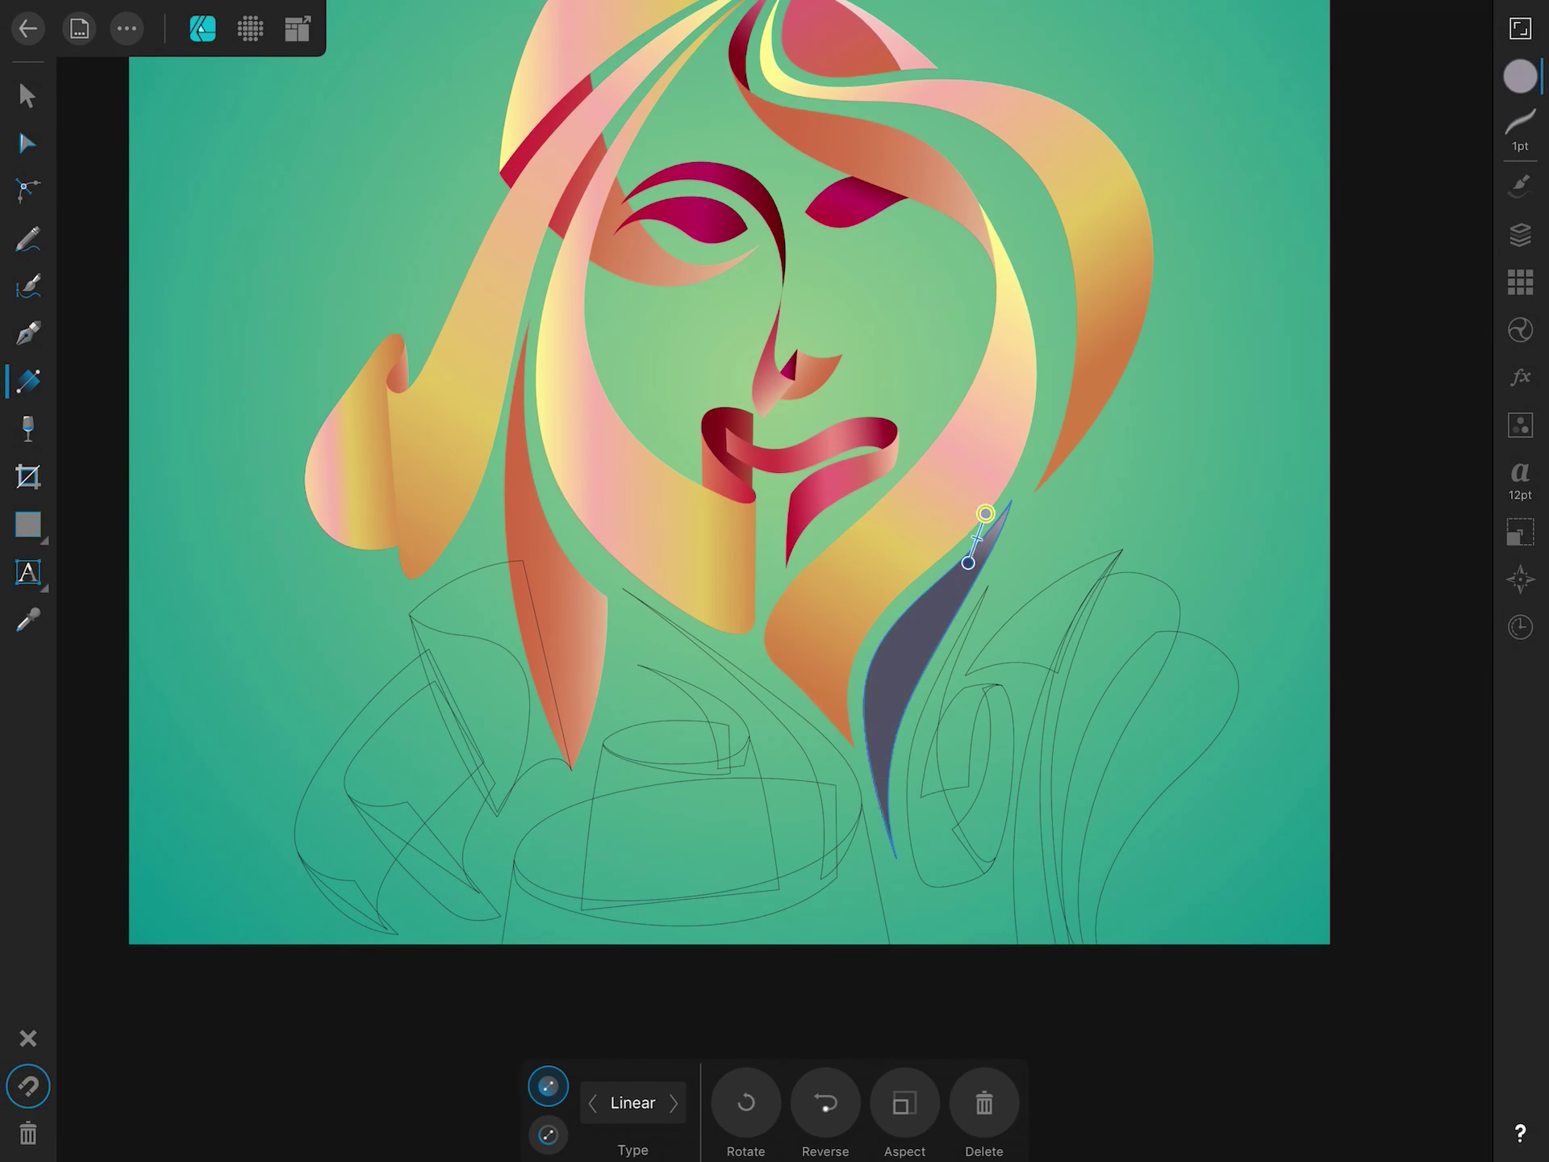
Recolour the strand's gradient stops to dark navy at the end and teal in the middle.
{"action": "left_click", "coordinate": [1520, 76]}
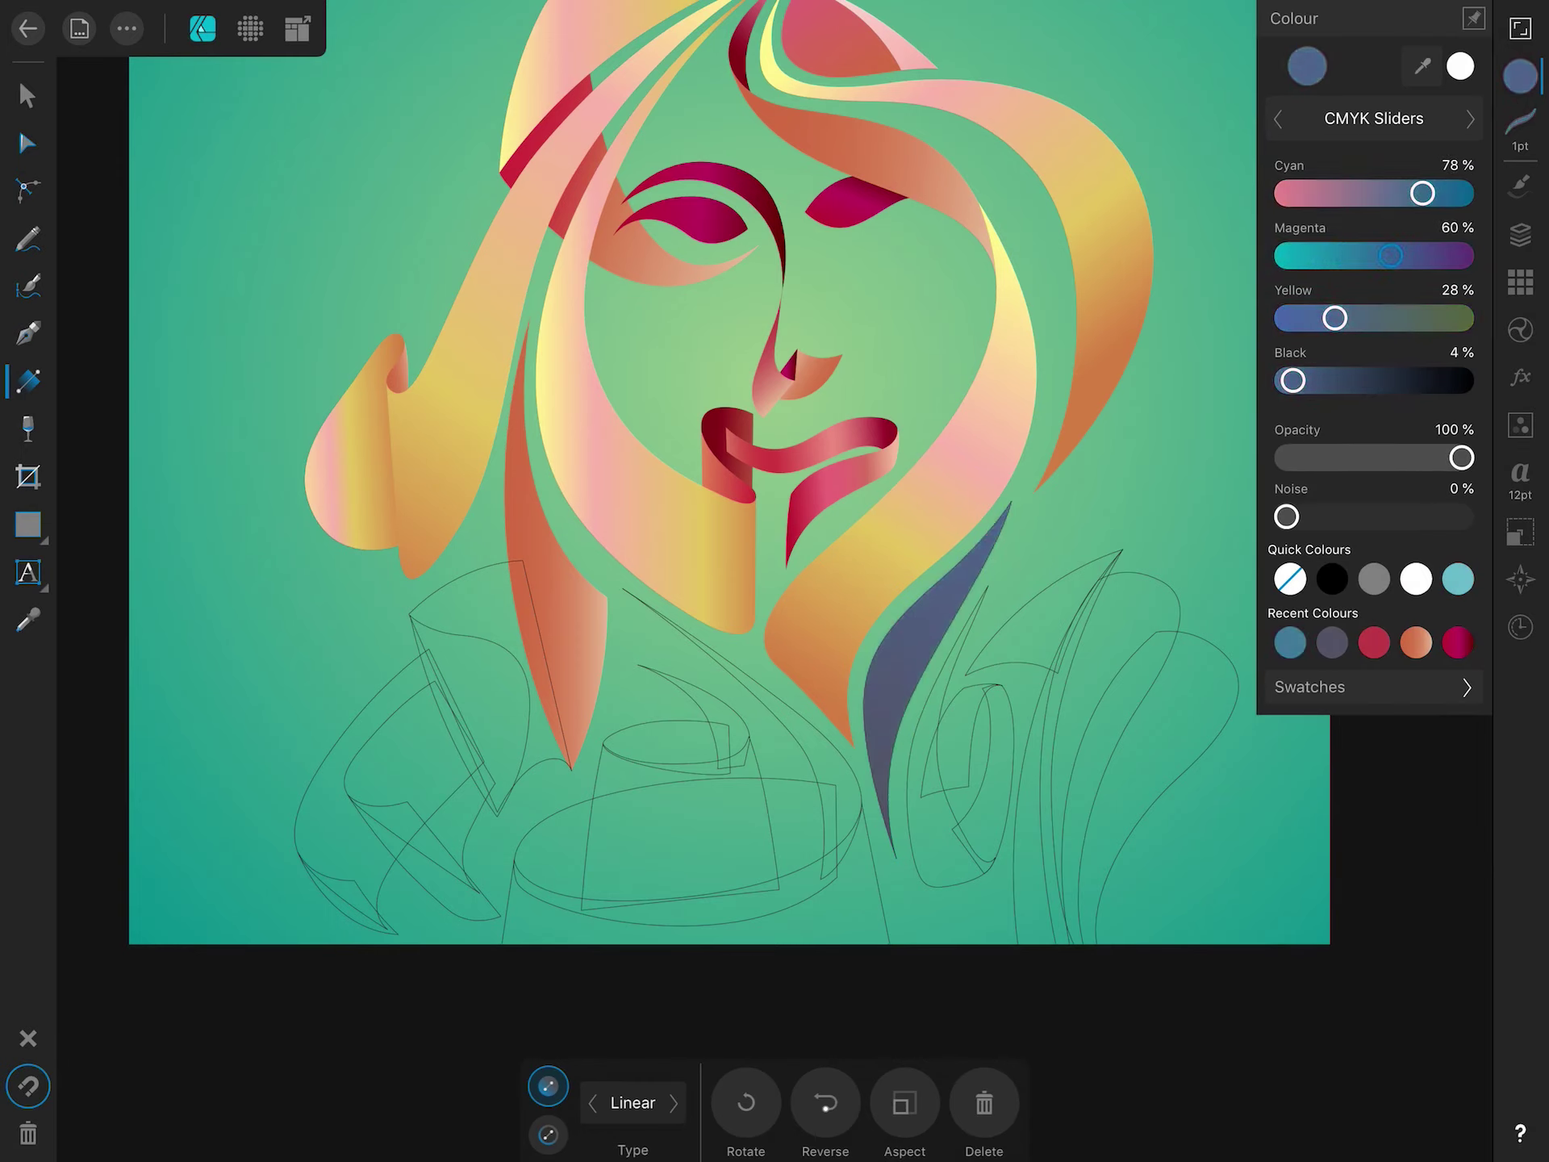
{"action": "left_click", "coordinate": [996, 521]}
{"action": "left_click", "coordinate": [1521, 76]}
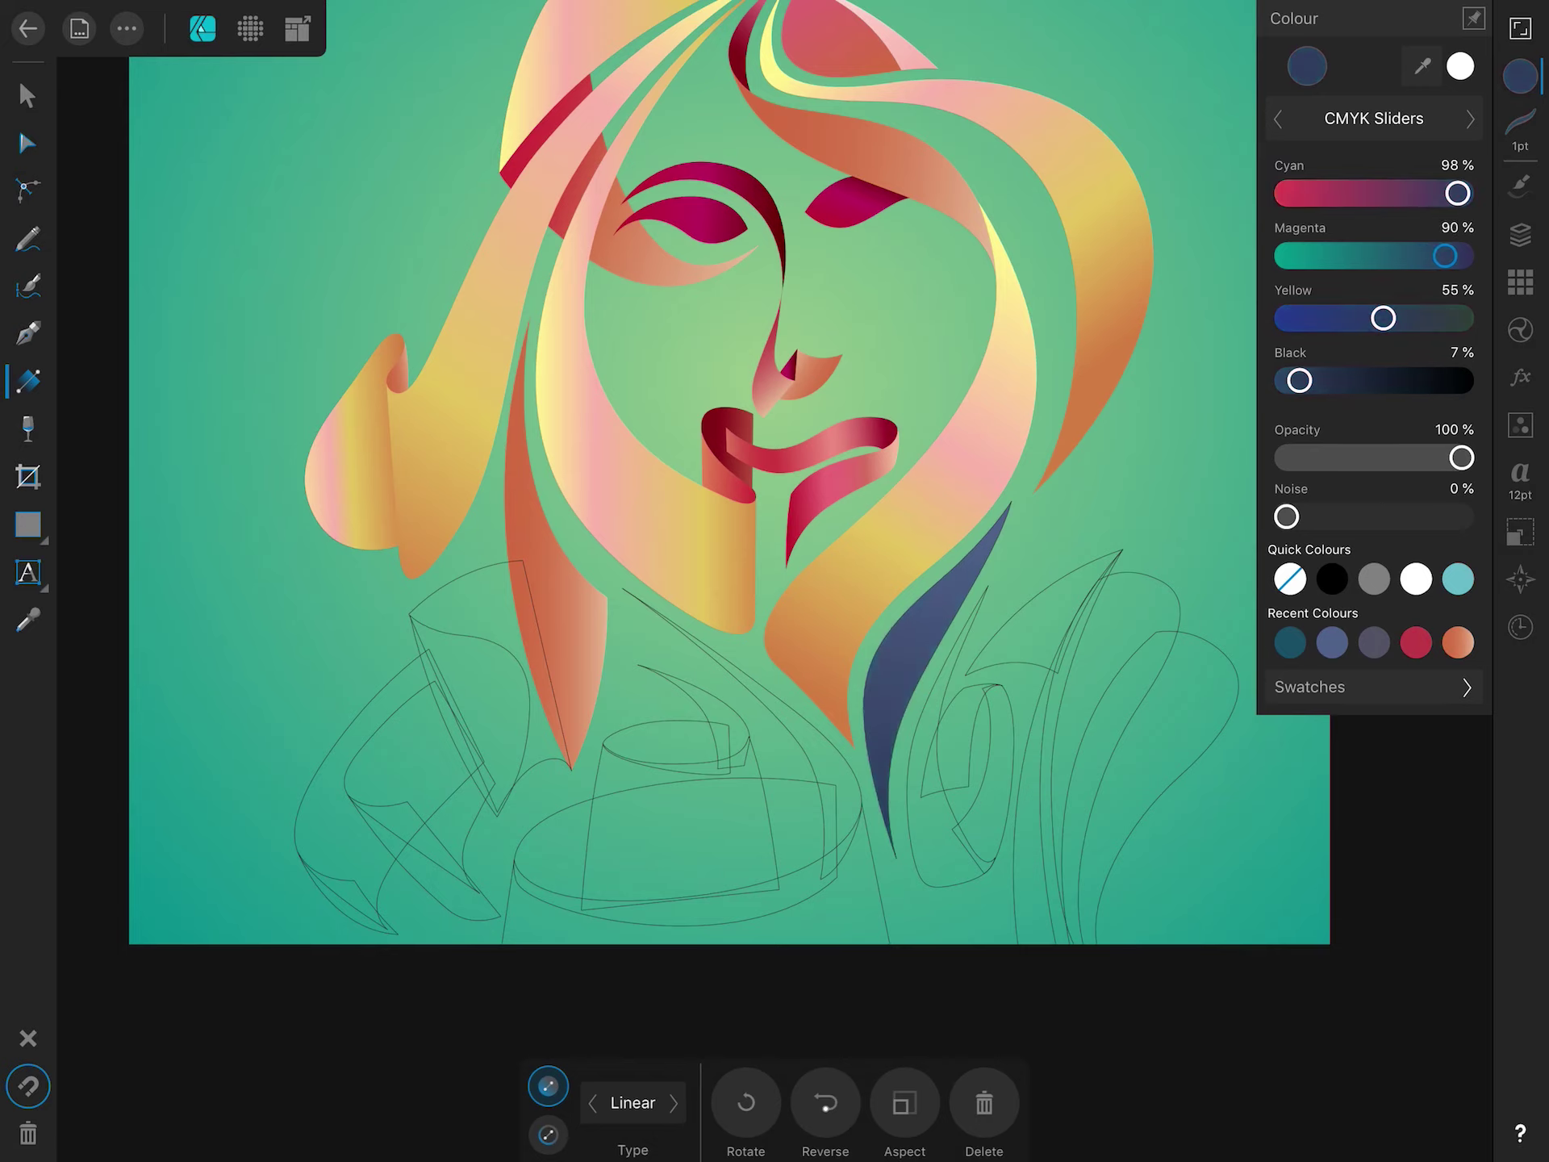
{"action": "left_click", "coordinate": [933, 672]}
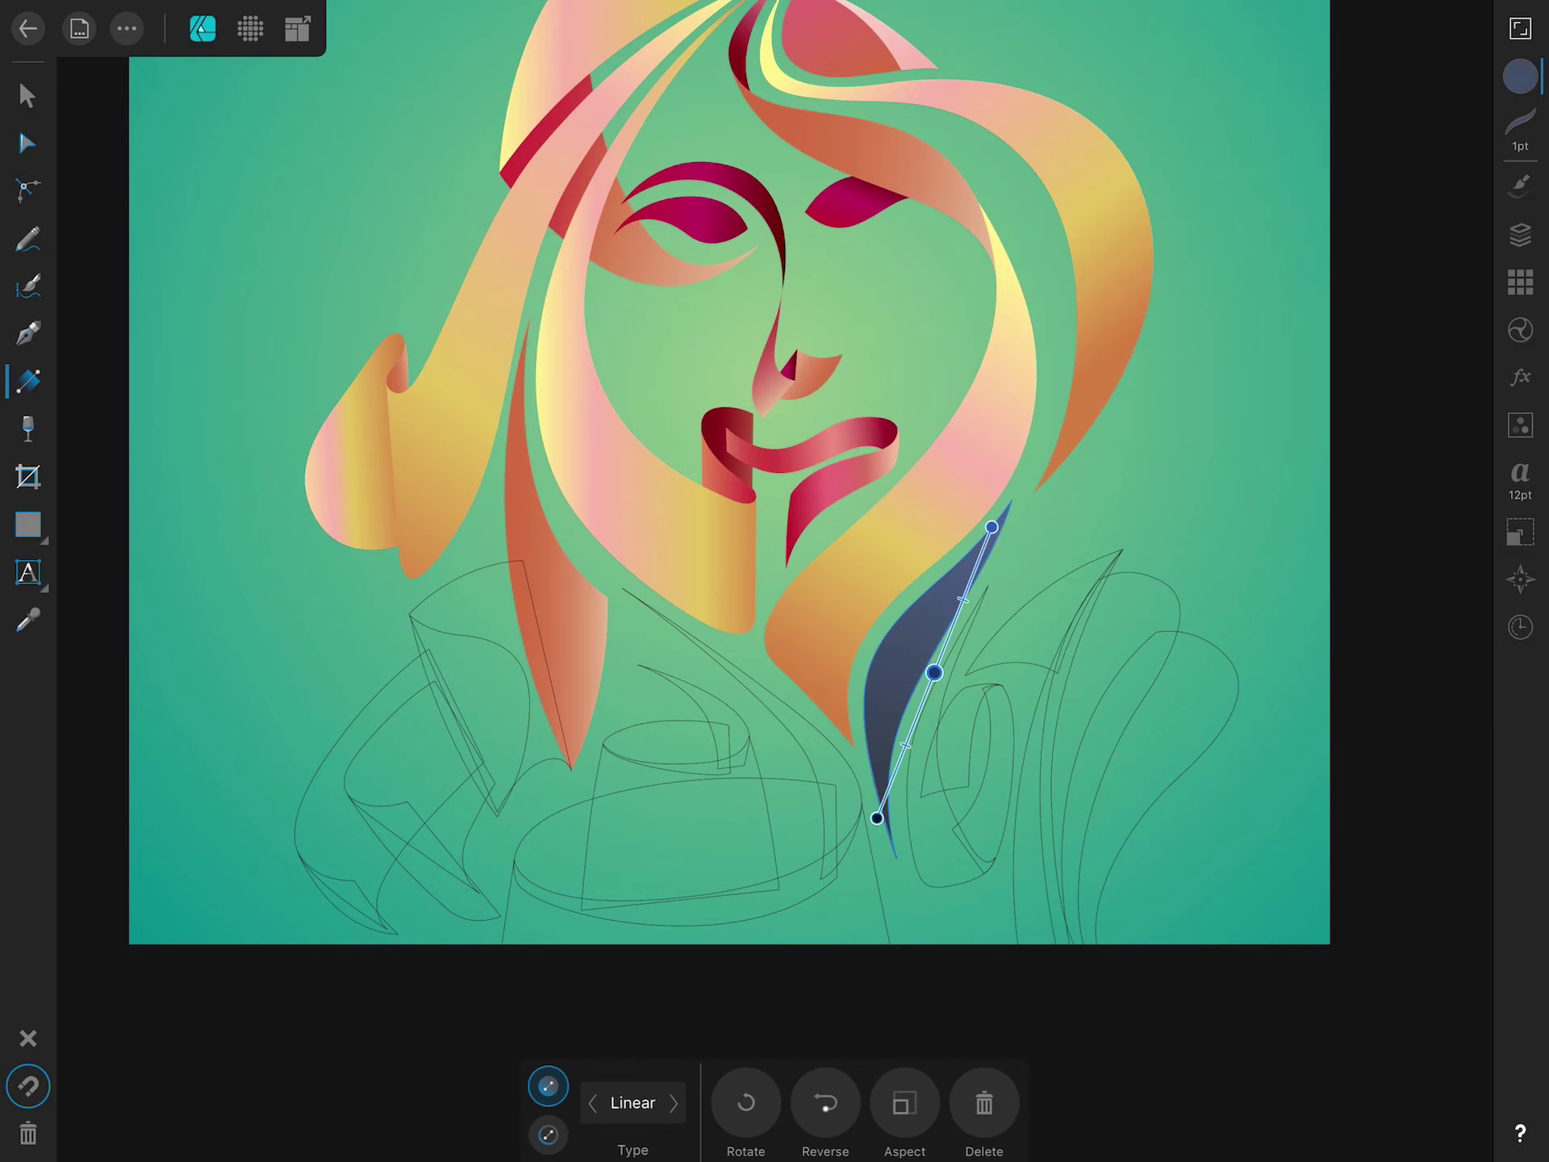
{"action": "left_click", "coordinate": [1521, 76]}
{"action": "left_click_drag", "start_coordinate": [1430, 255], "coordinate": [1383, 255]}
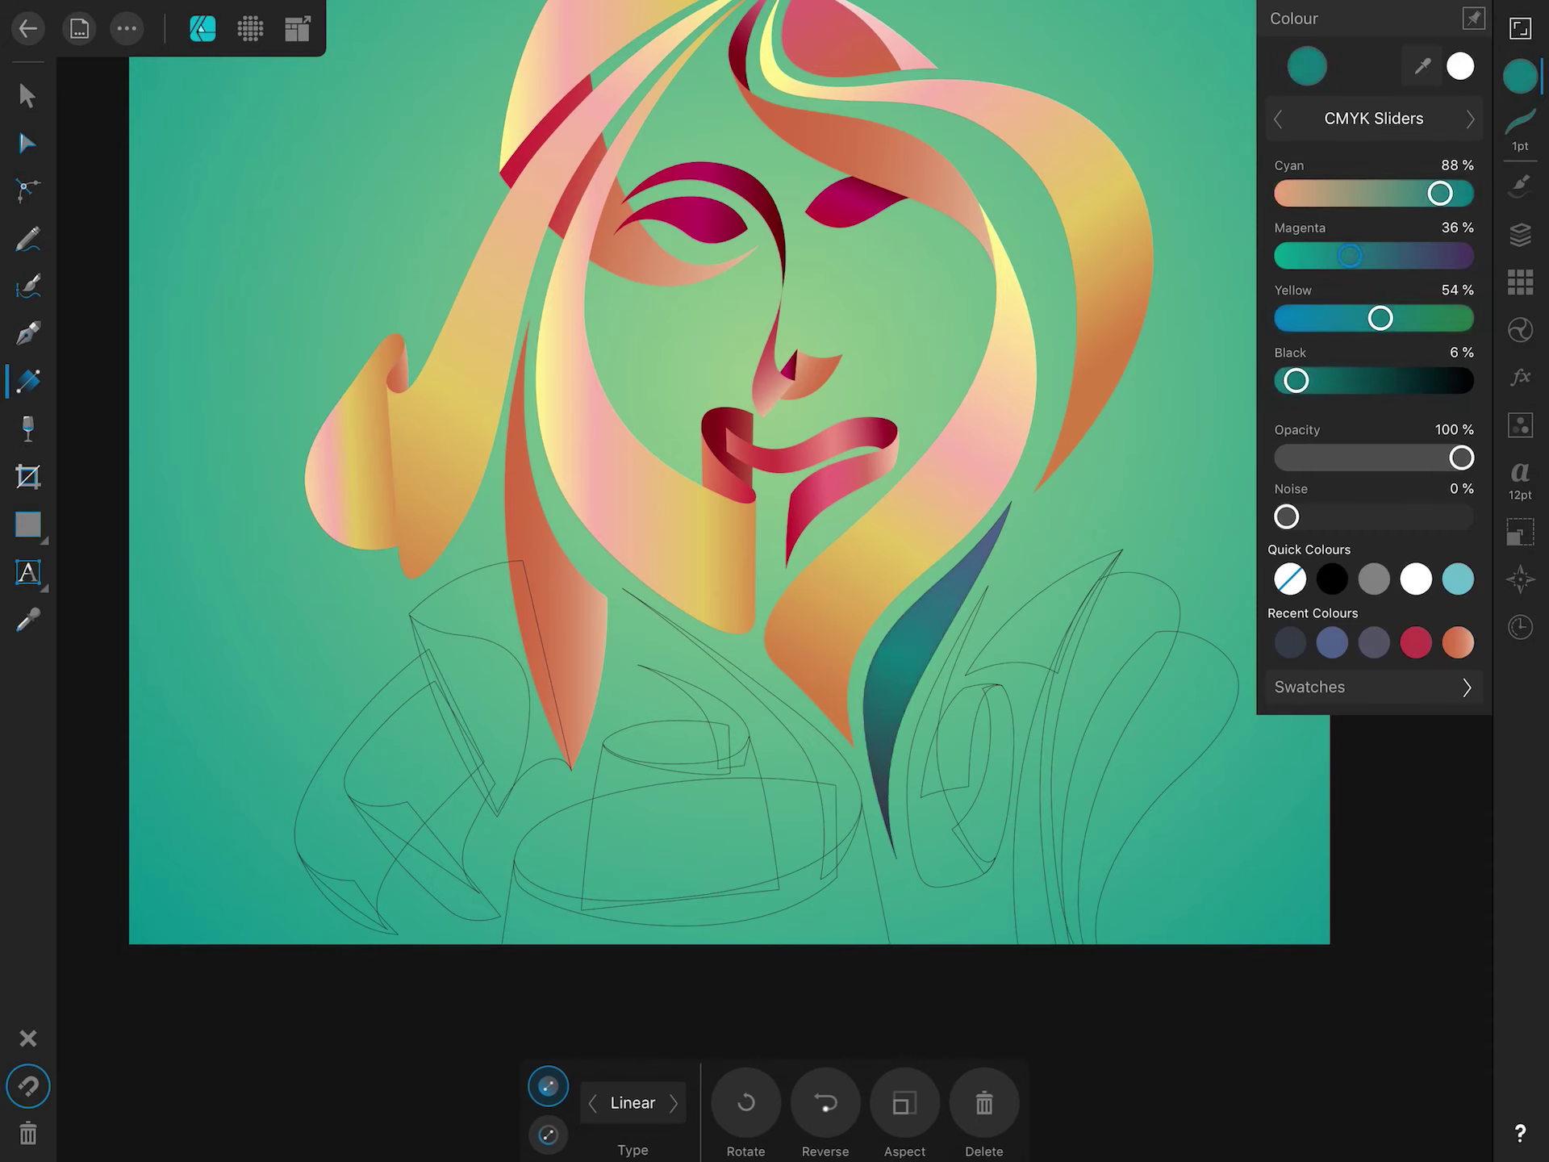
{"action": "left_click", "coordinate": [27, 95]}
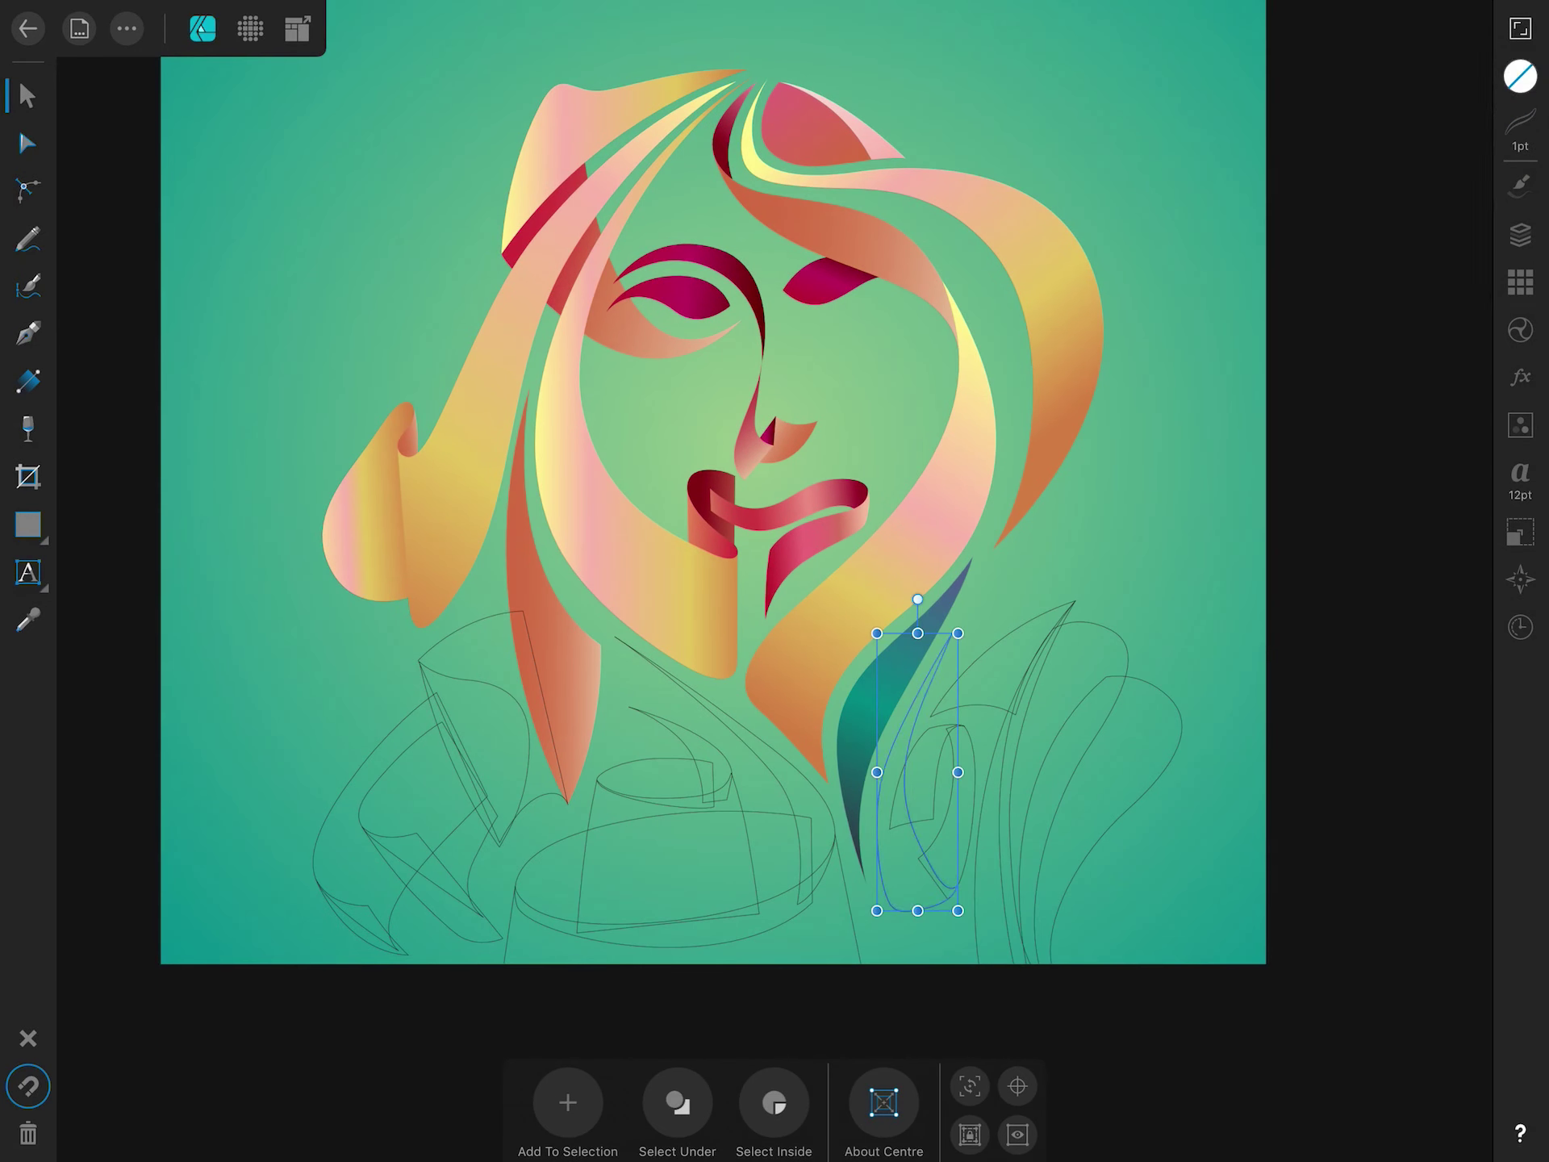
{"action": "left_click", "coordinate": [1520, 235]}
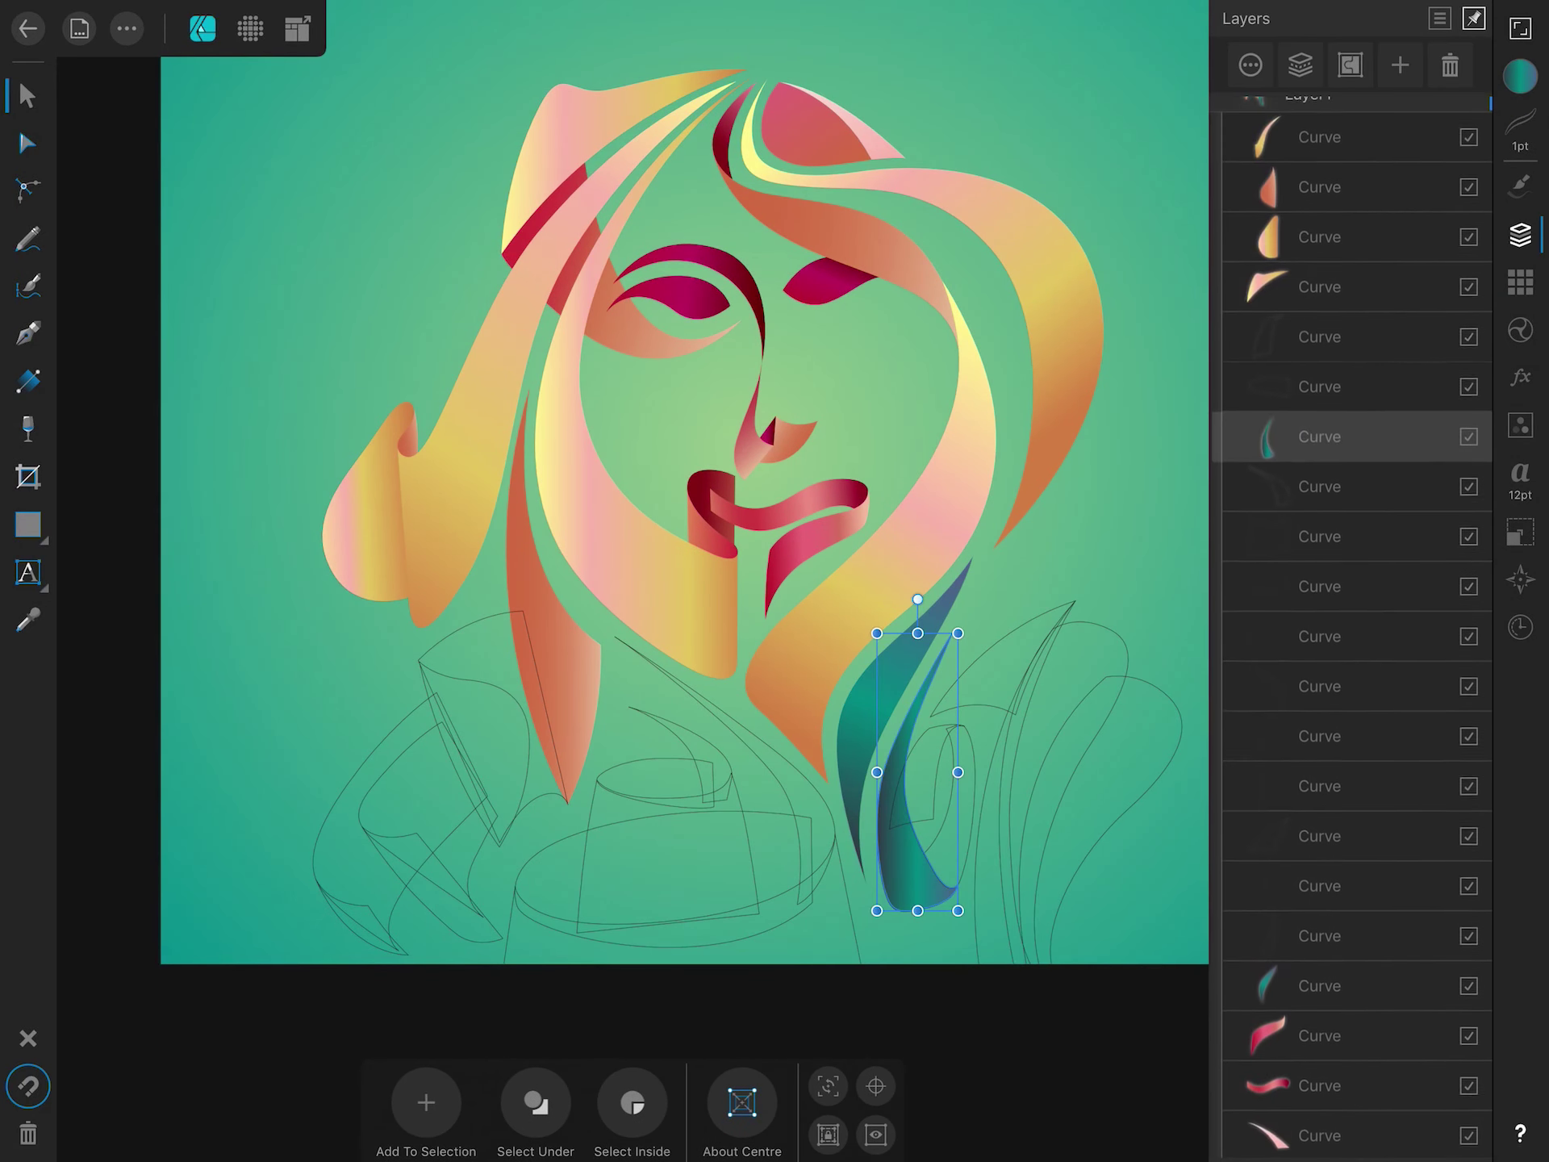
{"action": "left_click", "coordinate": [1521, 76]}
{"action": "left_click", "coordinate": [27, 381]}
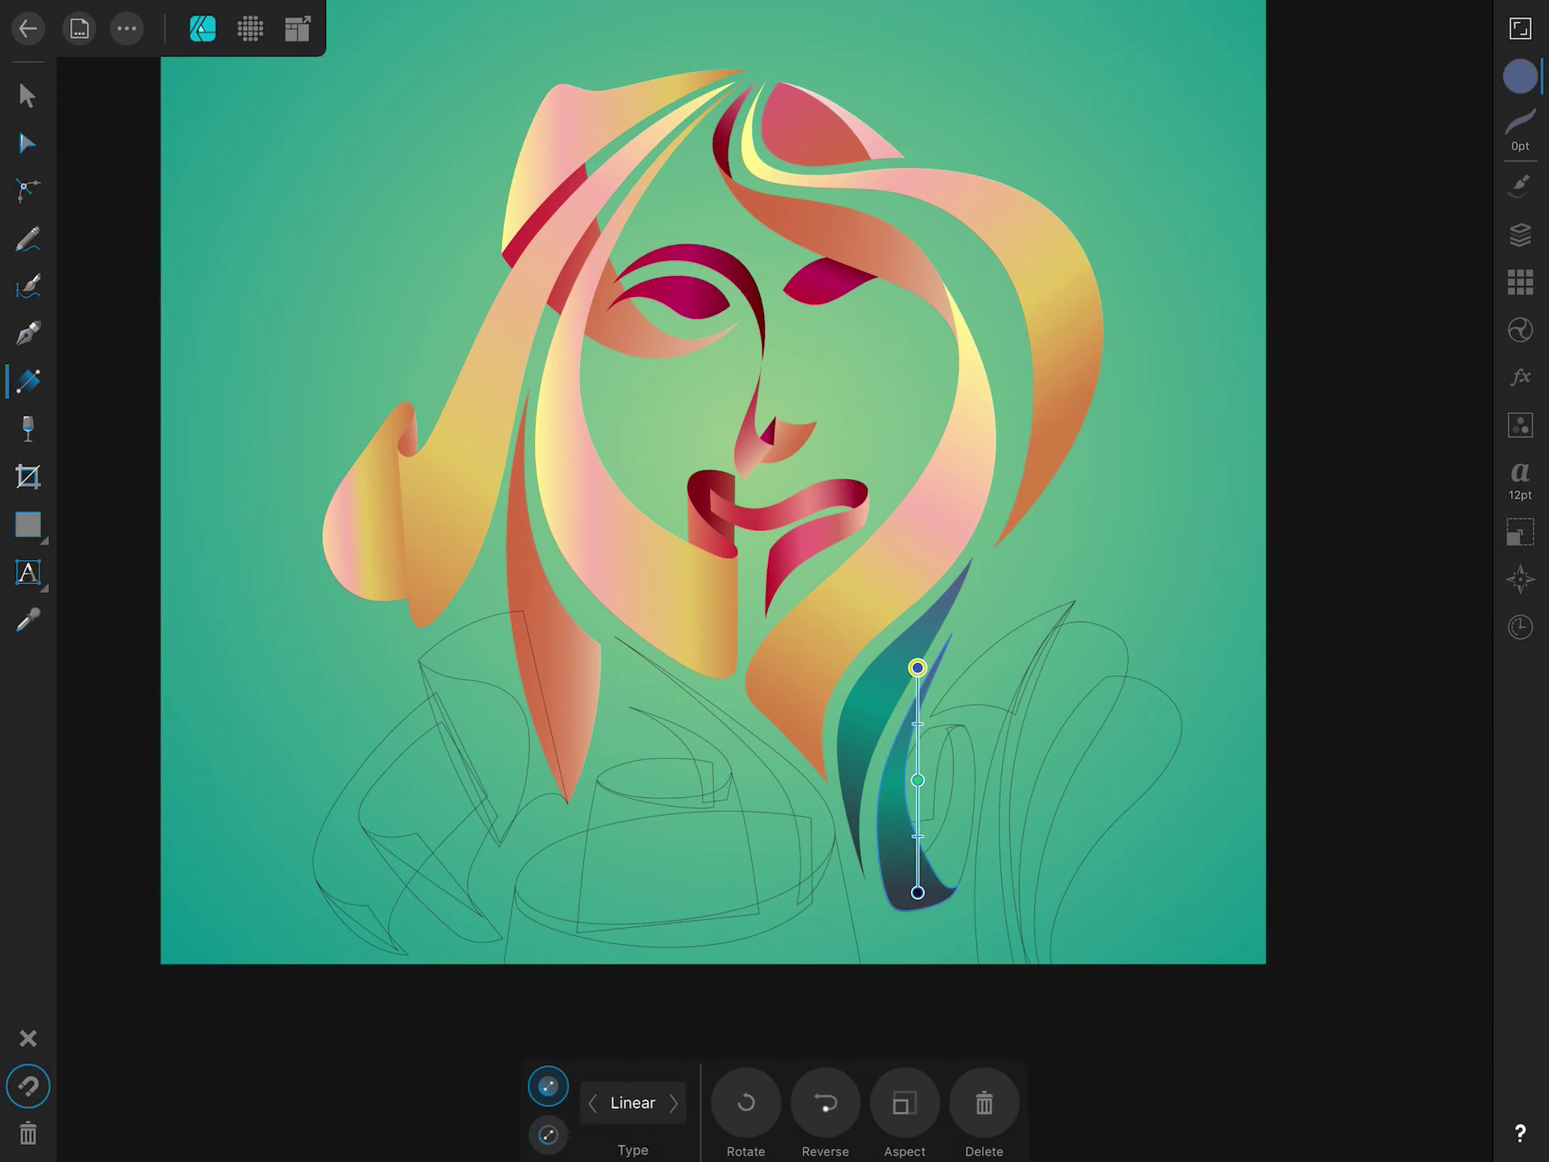
Give the loop beside the strand a navy fill using the CMYK sliders.
{"action": "left_click", "coordinate": [27, 95]}
{"action": "left_click", "coordinate": [1521, 75]}
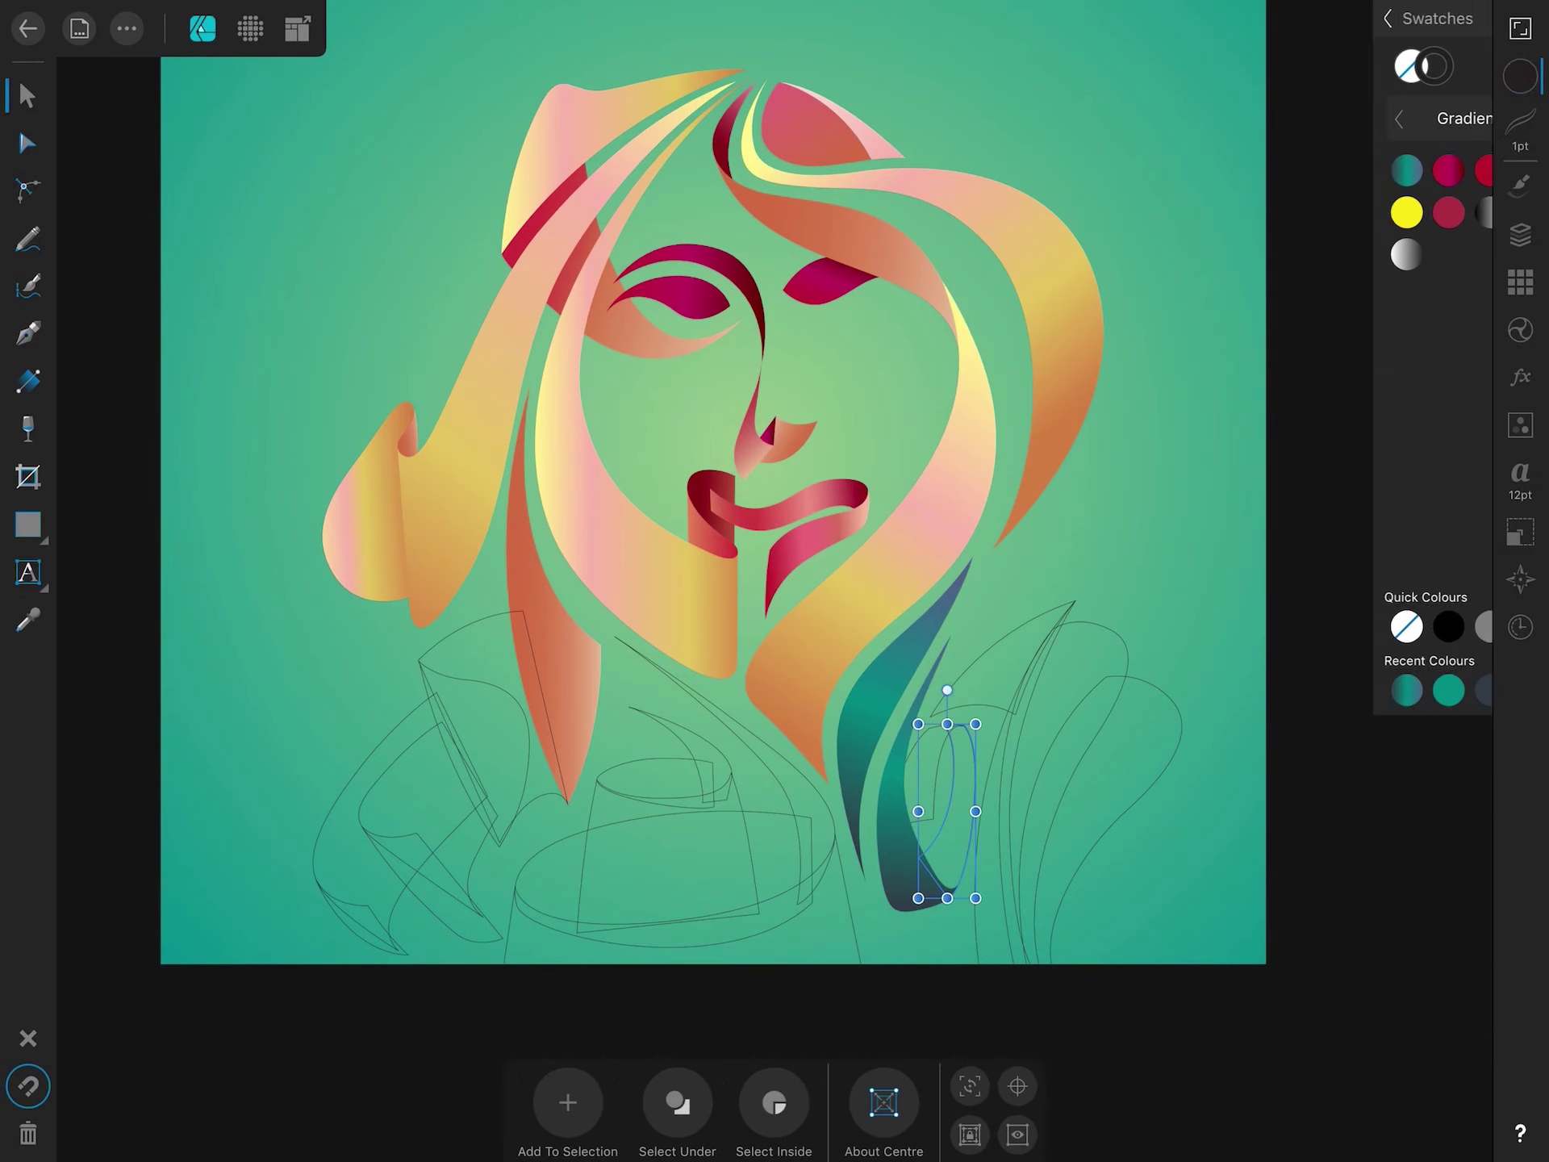
{"action": "left_click", "coordinate": [1271, 18]}
{"action": "mouse_move", "coordinate": [1367, 256]}
{"action": "left_mouse_down"}
{"action": "mouse_move", "coordinate": [1442, 256]}
{"action": "mouse_move", "coordinate": [1461, 194]}
{"action": "left_mouse_up"}
{"action": "left_click_drag", "start_coordinate": [1441, 256], "coordinate": [1461, 256]}
{"action": "mouse_move", "coordinate": [1299, 380]}
{"action": "left_mouse_down"}
{"action": "mouse_move", "coordinate": [1368, 380]}
{"action": "mouse_move", "coordinate": [1338, 380]}
{"action": "left_mouse_up"}
{"action": "left_click_drag", "start_coordinate": [1462, 255], "coordinate": [1428, 255]}
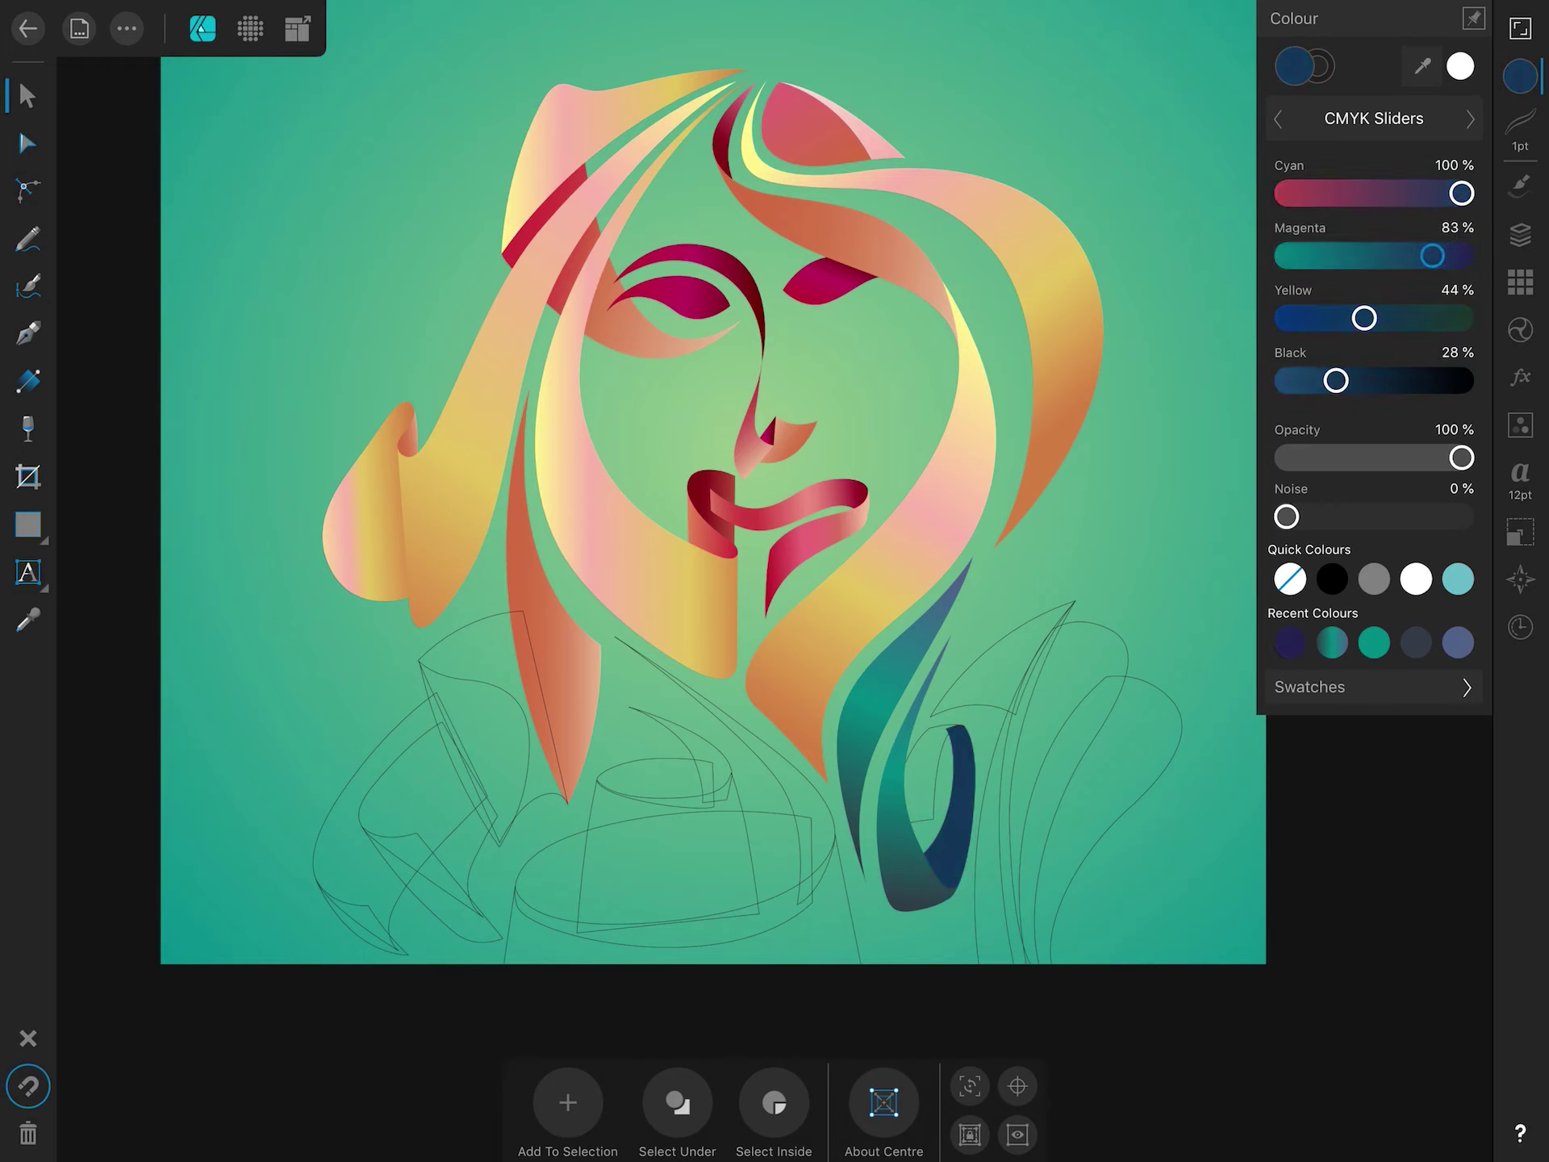
Apply a linear gradient to the loop and turn its end stop purple.
{"action": "left_click", "coordinate": [28, 380]}
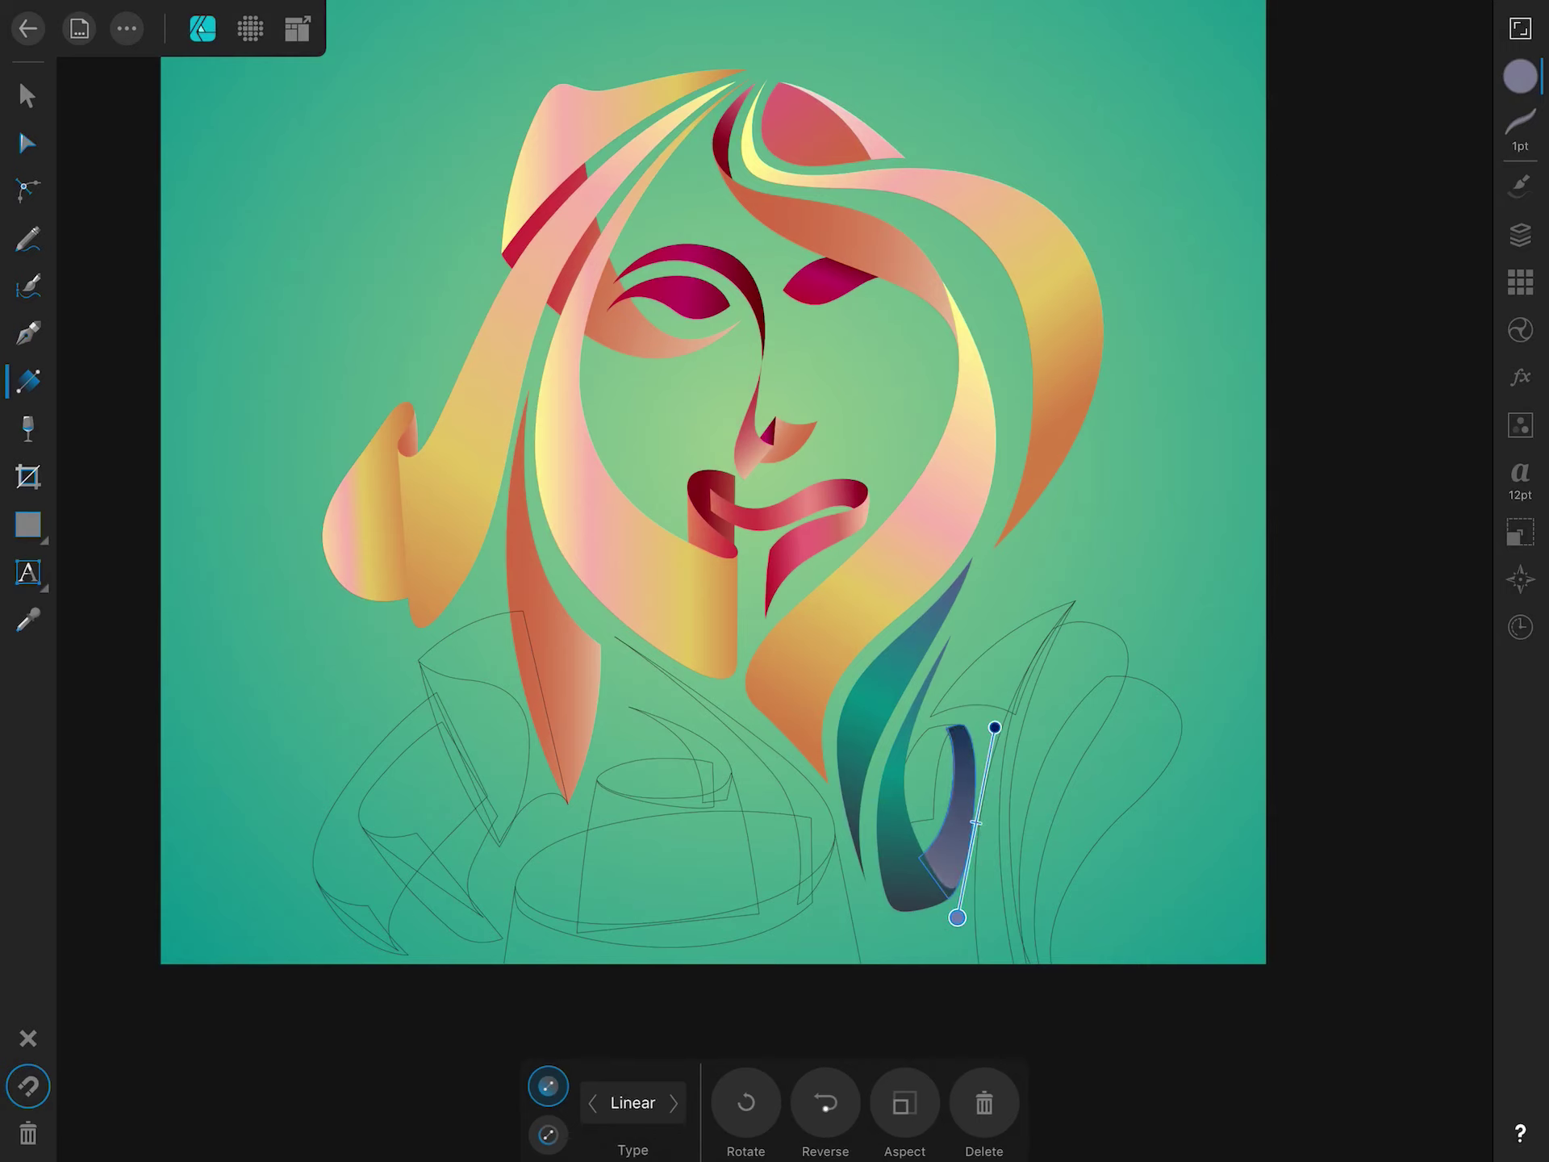
{"action": "left_click", "coordinate": [1521, 77]}
{"action": "left_click_drag", "start_coordinate": [1444, 256], "coordinate": [1404, 256]}
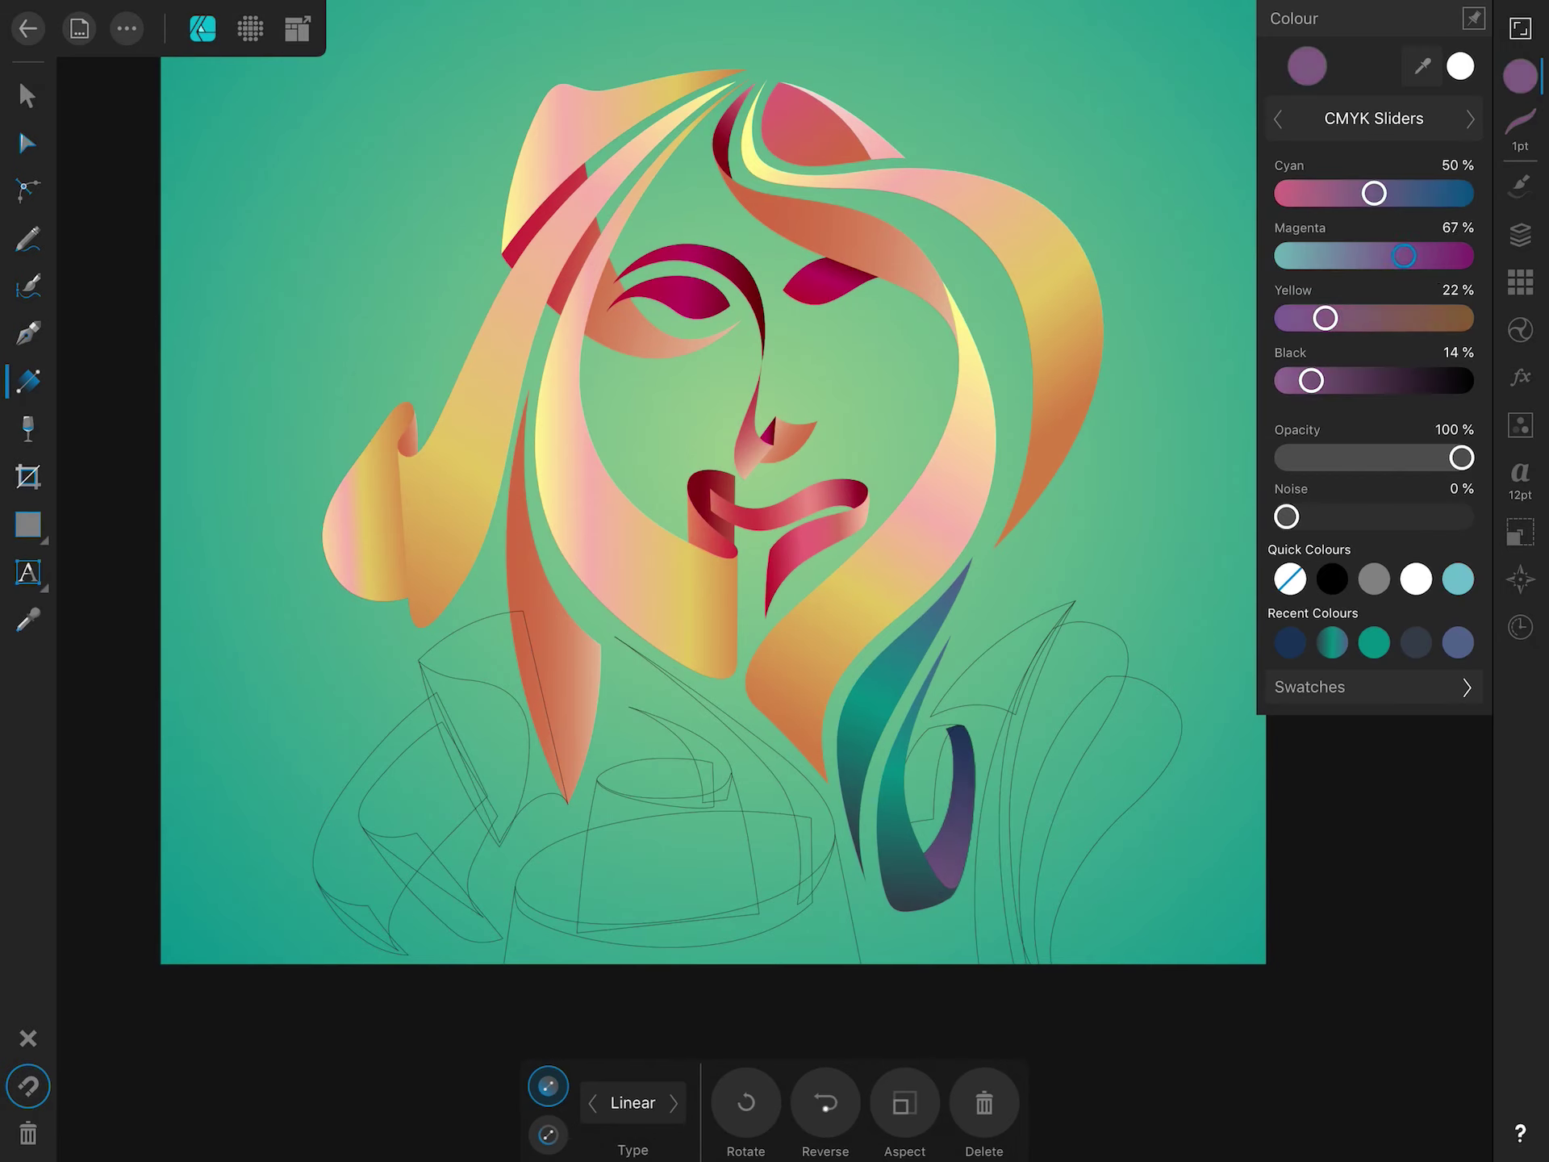
{"action": "left_click", "coordinate": [992, 726]}
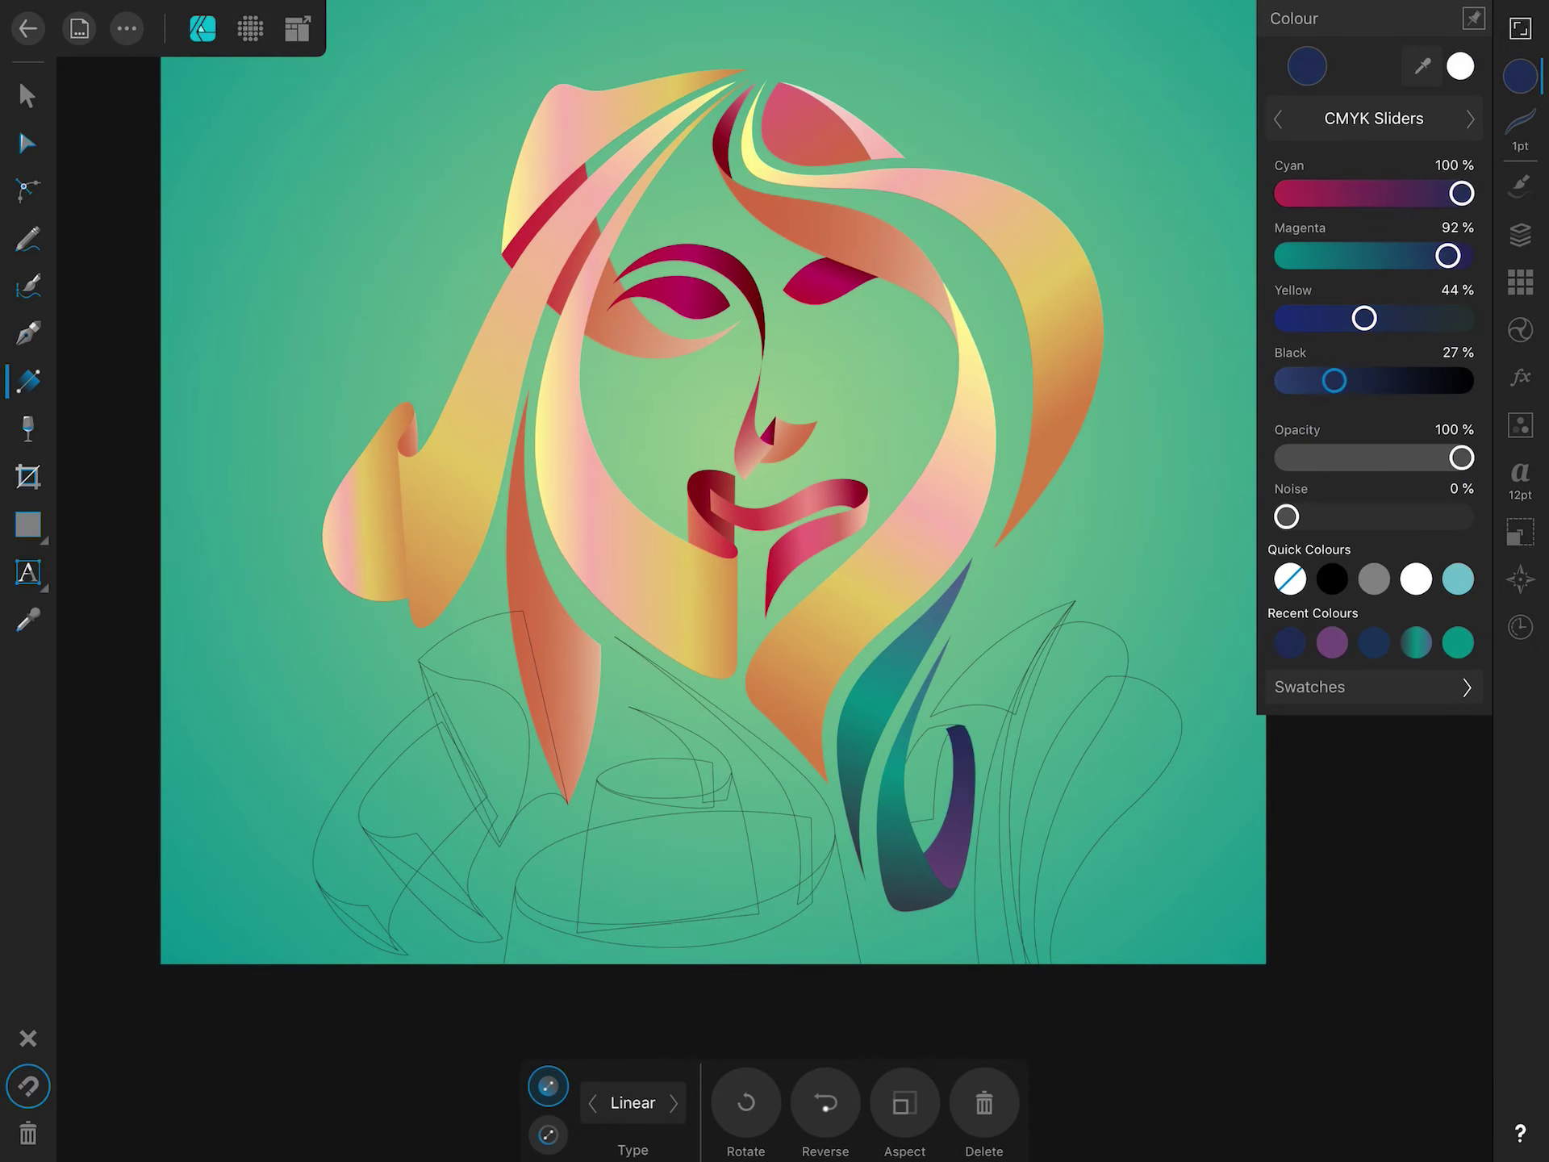
{"action": "left_click", "coordinate": [1310, 687]}
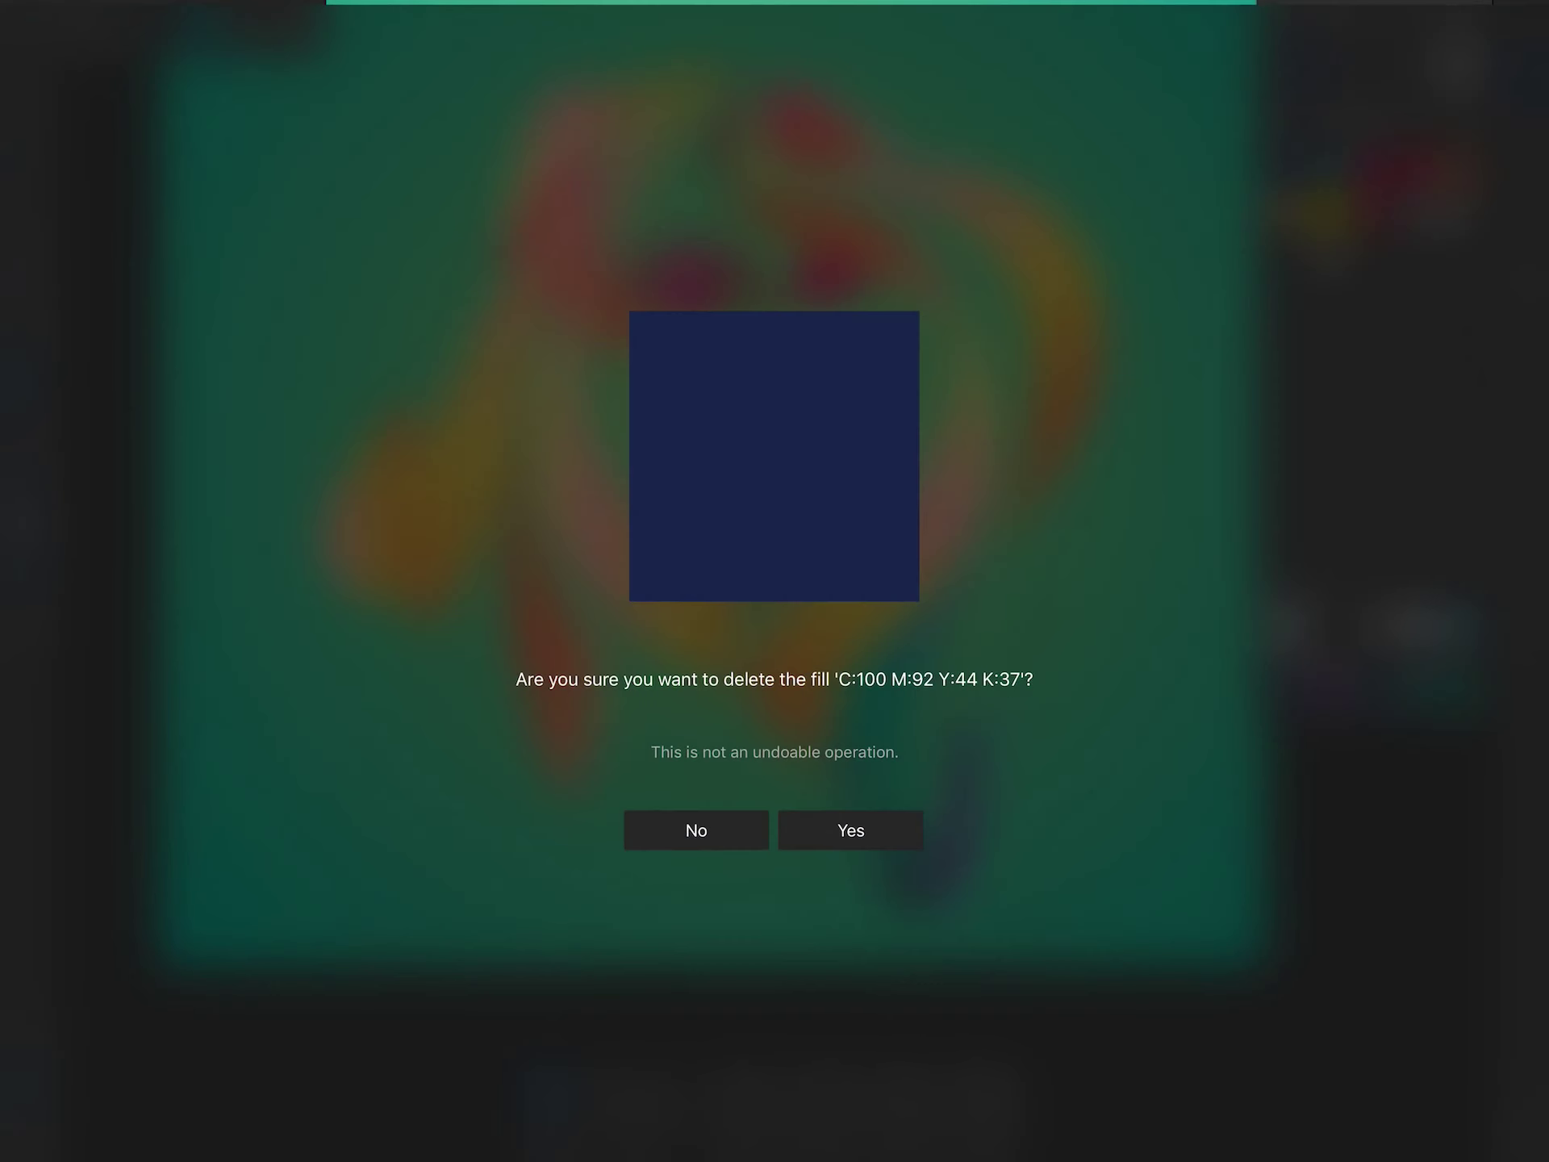
{"action": "left_click", "coordinate": [694, 831]}
Save the loop's gradient to Swatches > Gradients and add a teal stop on the left.
{"action": "left_click", "coordinate": [26, 95]}
{"action": "left_click", "coordinate": [1440, 18]}
{"action": "left_click", "coordinate": [1401, 83]}
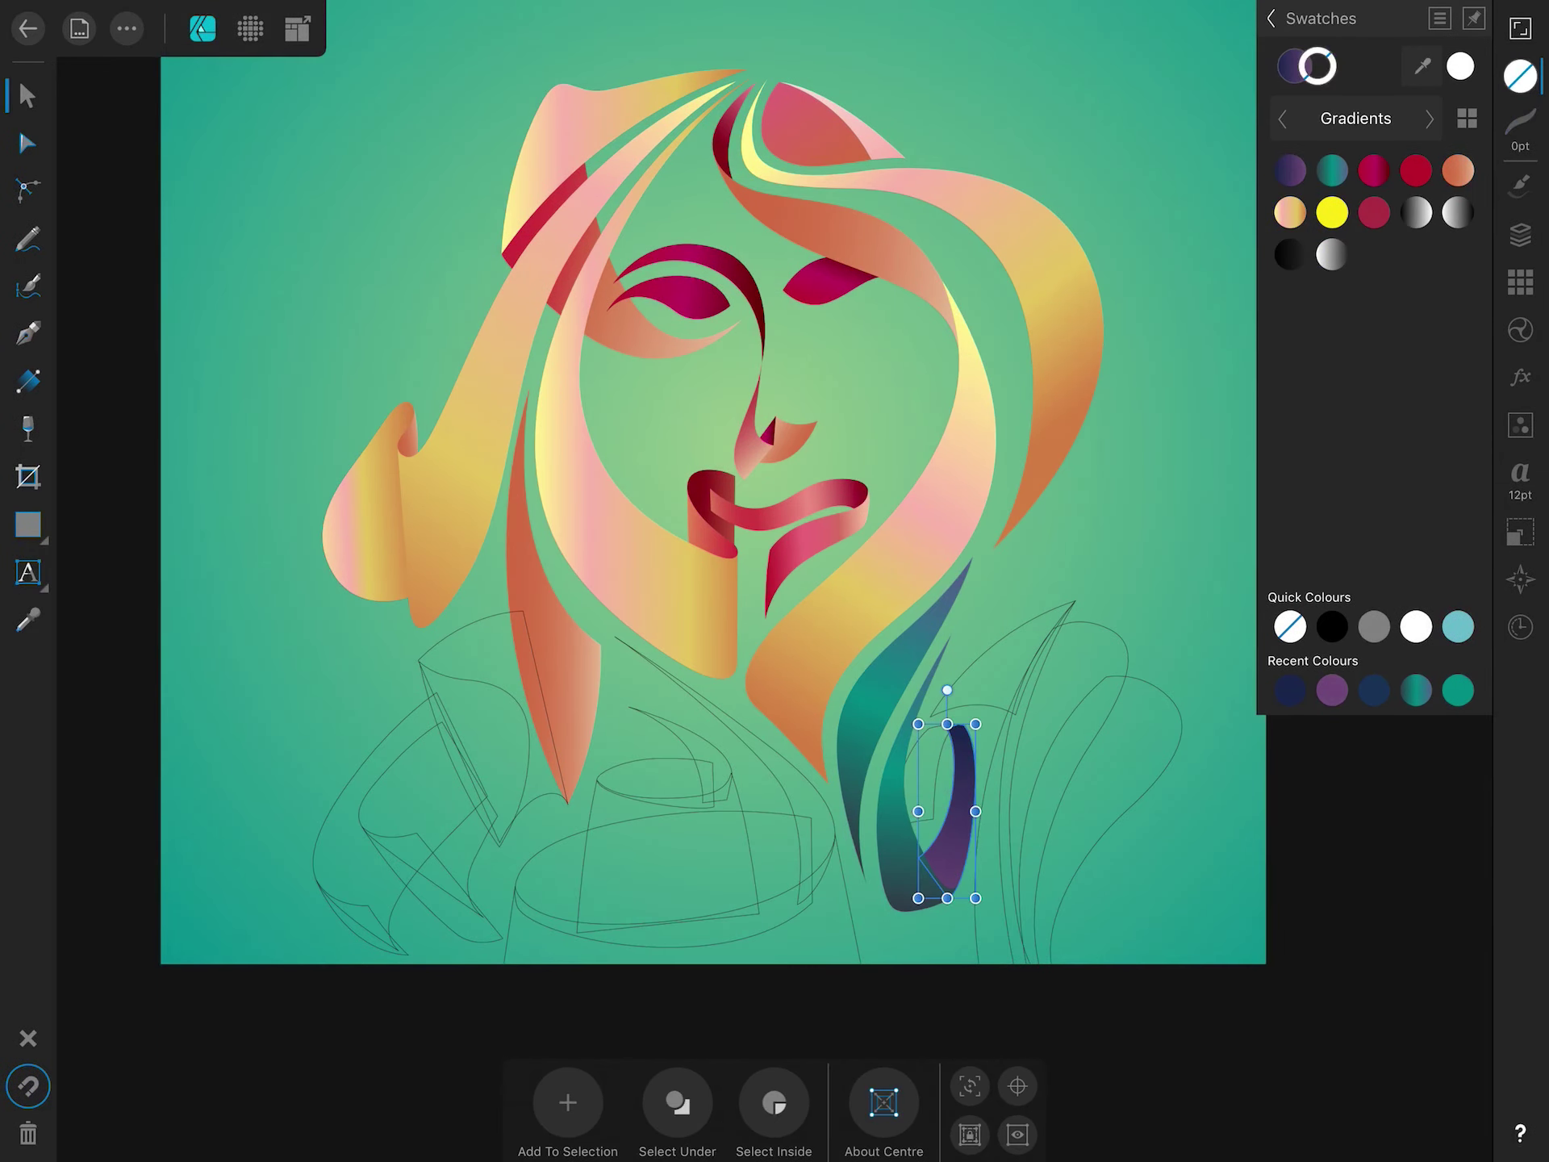
{"action": "left_click", "coordinate": [1520, 235]}
{"action": "scroll", "coordinate": [928, 775], "scroll_direction": "up", "scroll_amount": 5}
{"action": "left_click", "coordinate": [27, 381]}
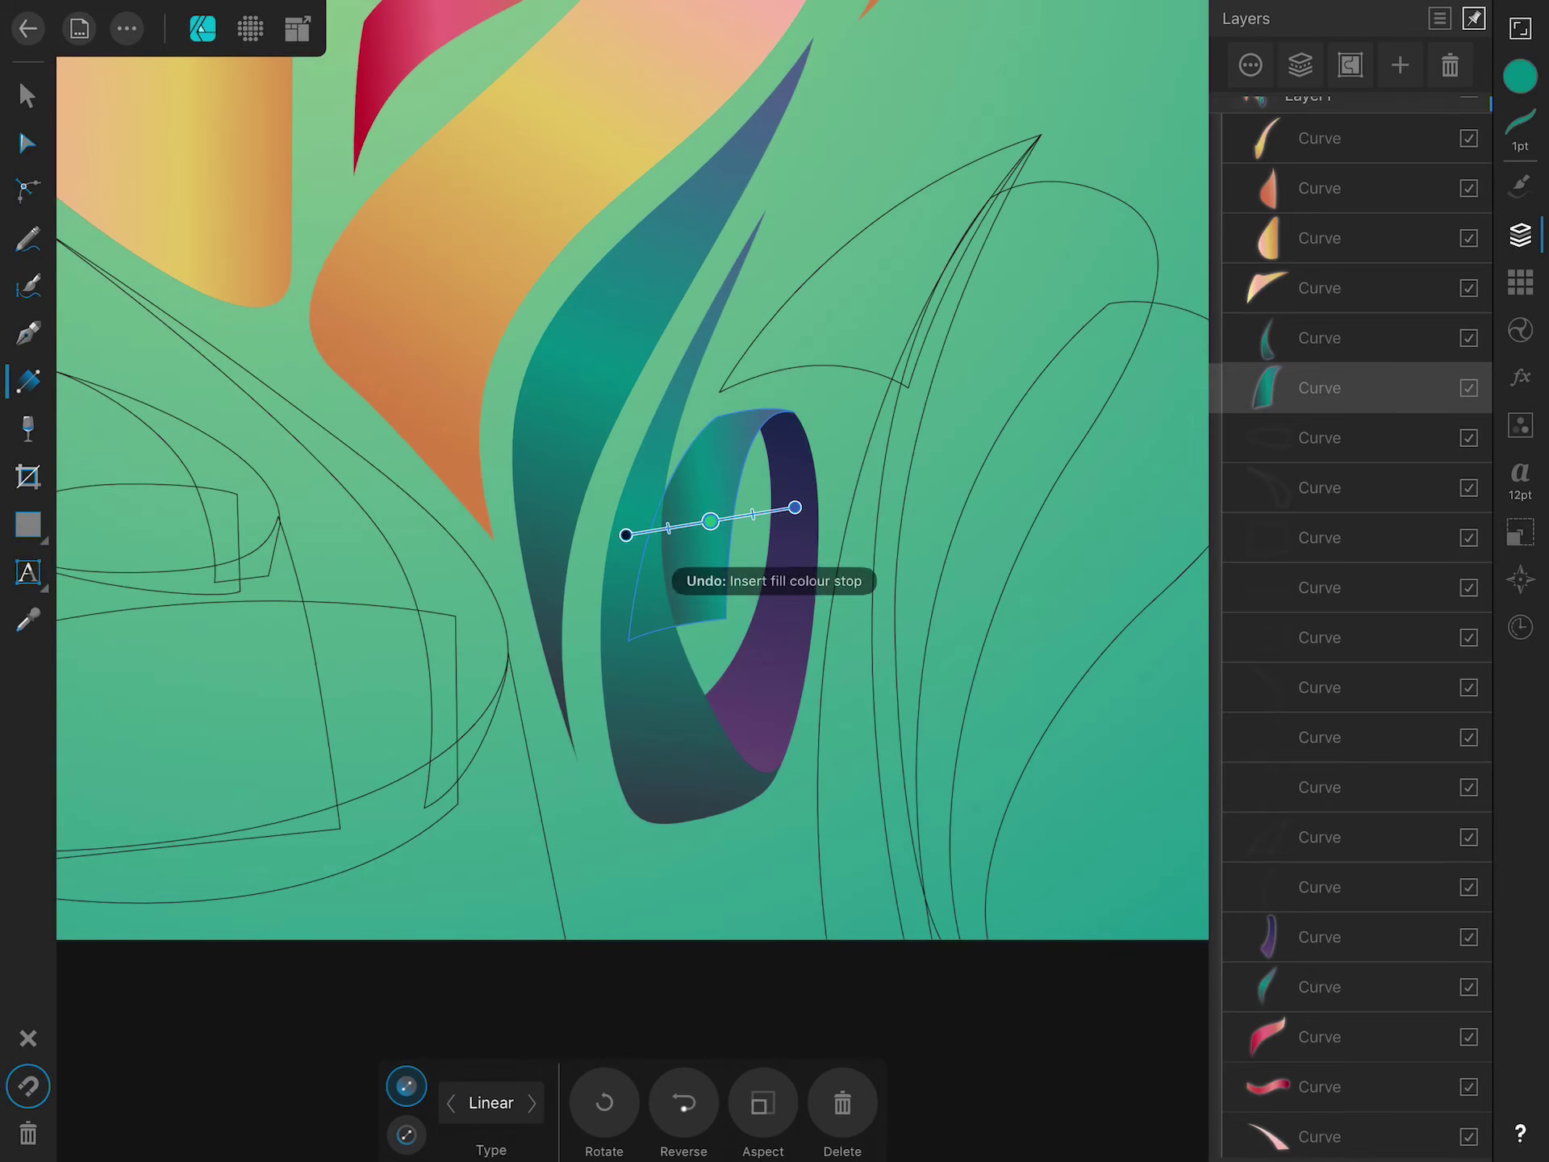
{"action": "scroll", "coordinate": [710, 533], "scroll_direction": "up", "scroll_amount": 3}
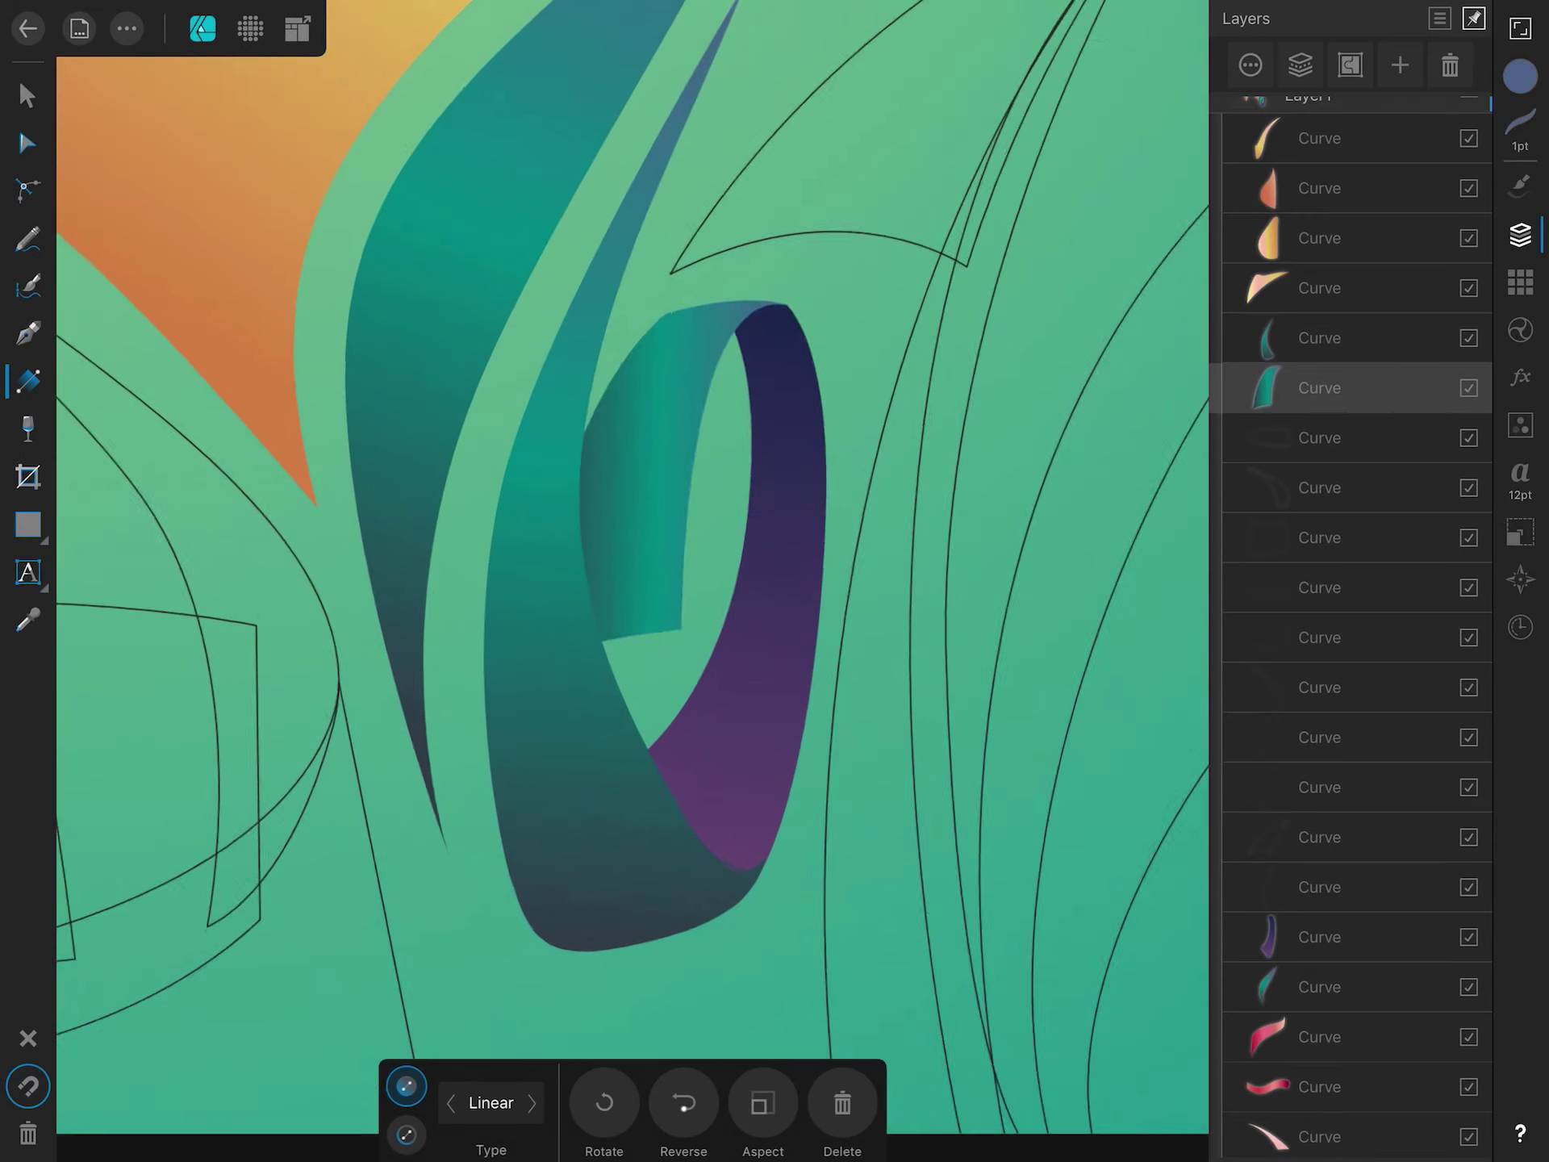
{"action": "left_click", "coordinate": [523, 497]}
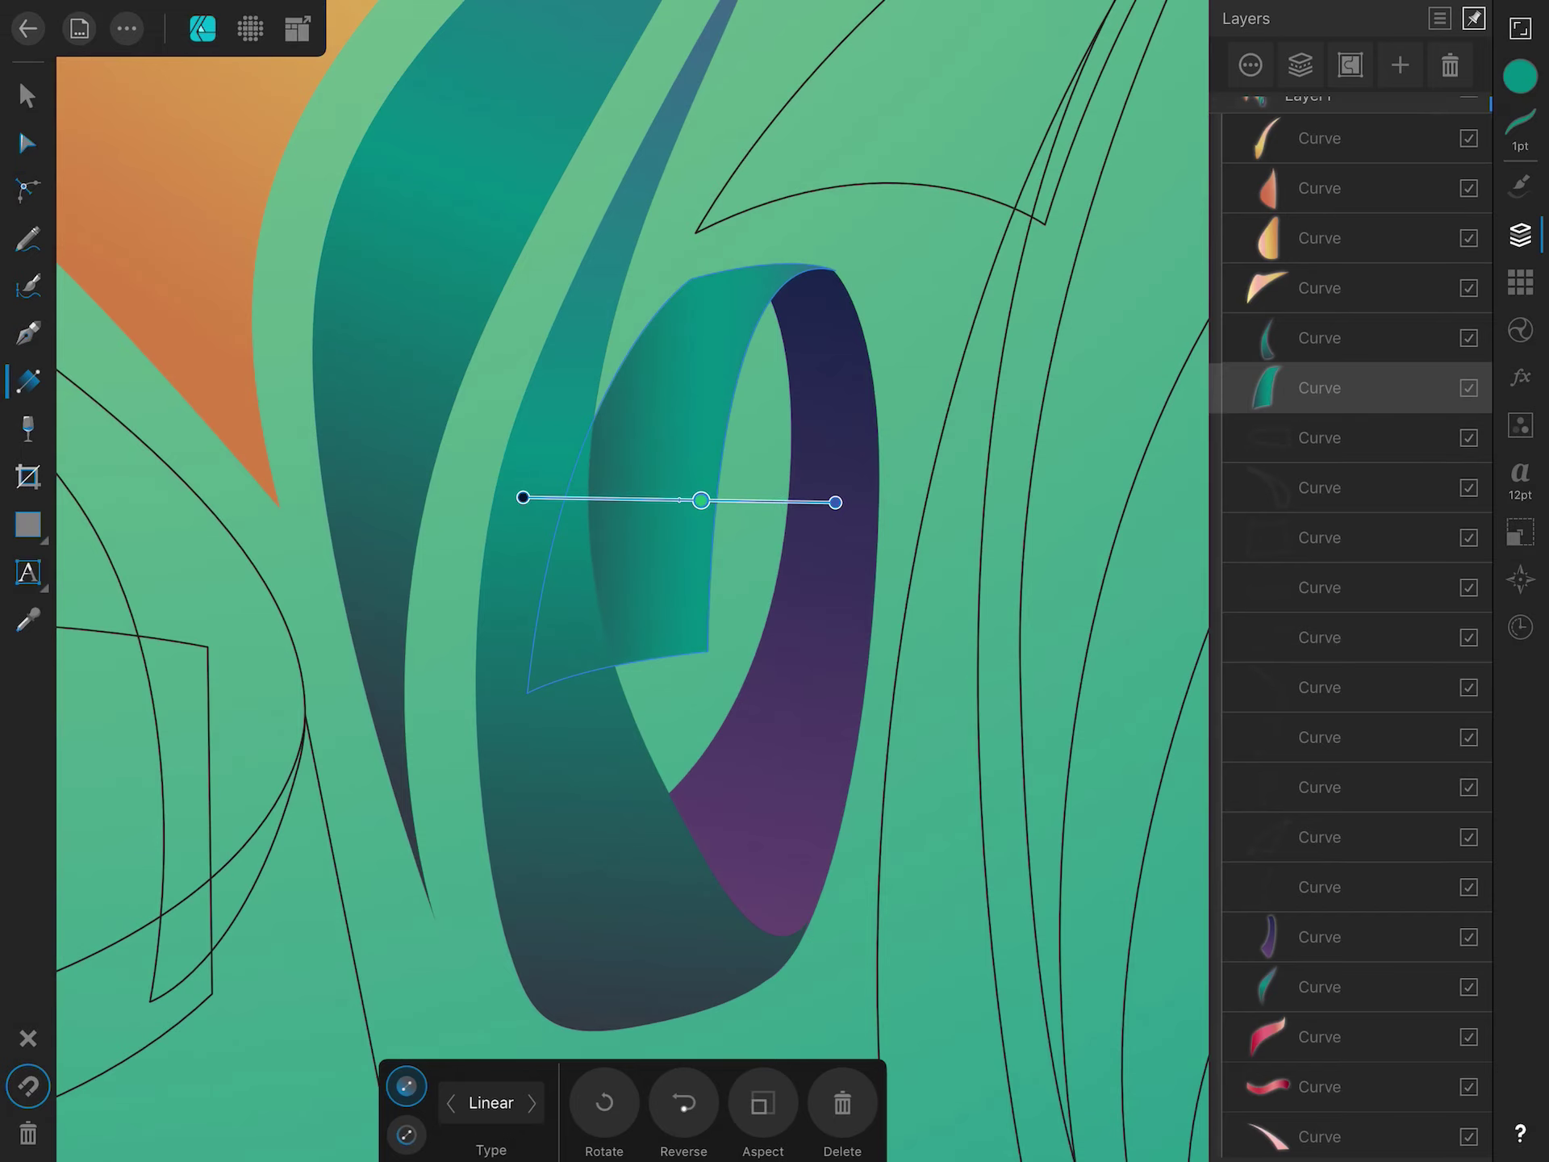
{"action": "left_click", "coordinate": [27, 95]}
{"action": "scroll", "coordinate": [614, 485], "scroll_direction": "down", "scroll_amount": 3}
{"action": "scroll", "coordinate": [613, 484], "scroll_direction": "down", "scroll_amount": 3}
Fill the sketch shape below the left hair with a magenta gradient, send it down one layer, and angle the gradient.
{"action": "scroll", "coordinate": [614, 444], "scroll_direction": "down", "scroll_amount": 2}
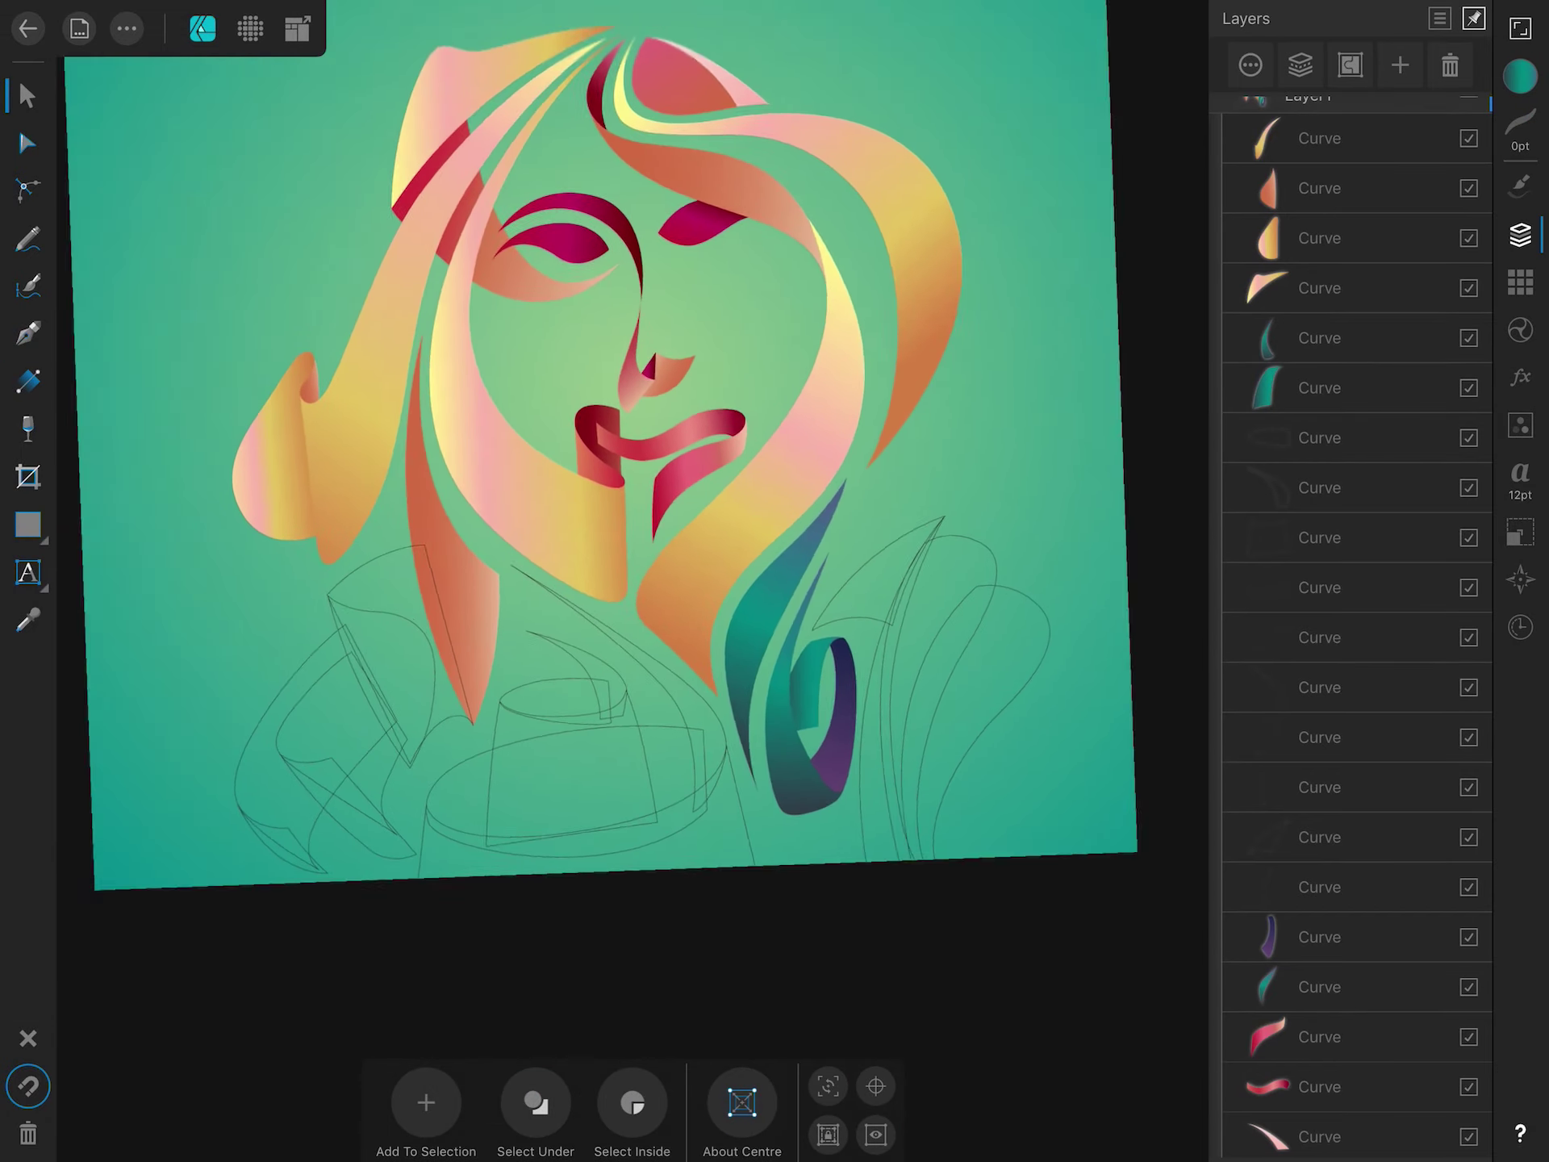
{"action": "scroll", "coordinate": [613, 484], "scroll_direction": "up", "scroll_amount": 2}
{"action": "scroll", "coordinate": [613, 484], "scroll_direction": "down", "scroll_amount": 2}
{"action": "left_click", "coordinate": [323, 525]}
{"action": "left_click", "coordinate": [1331, 936]}
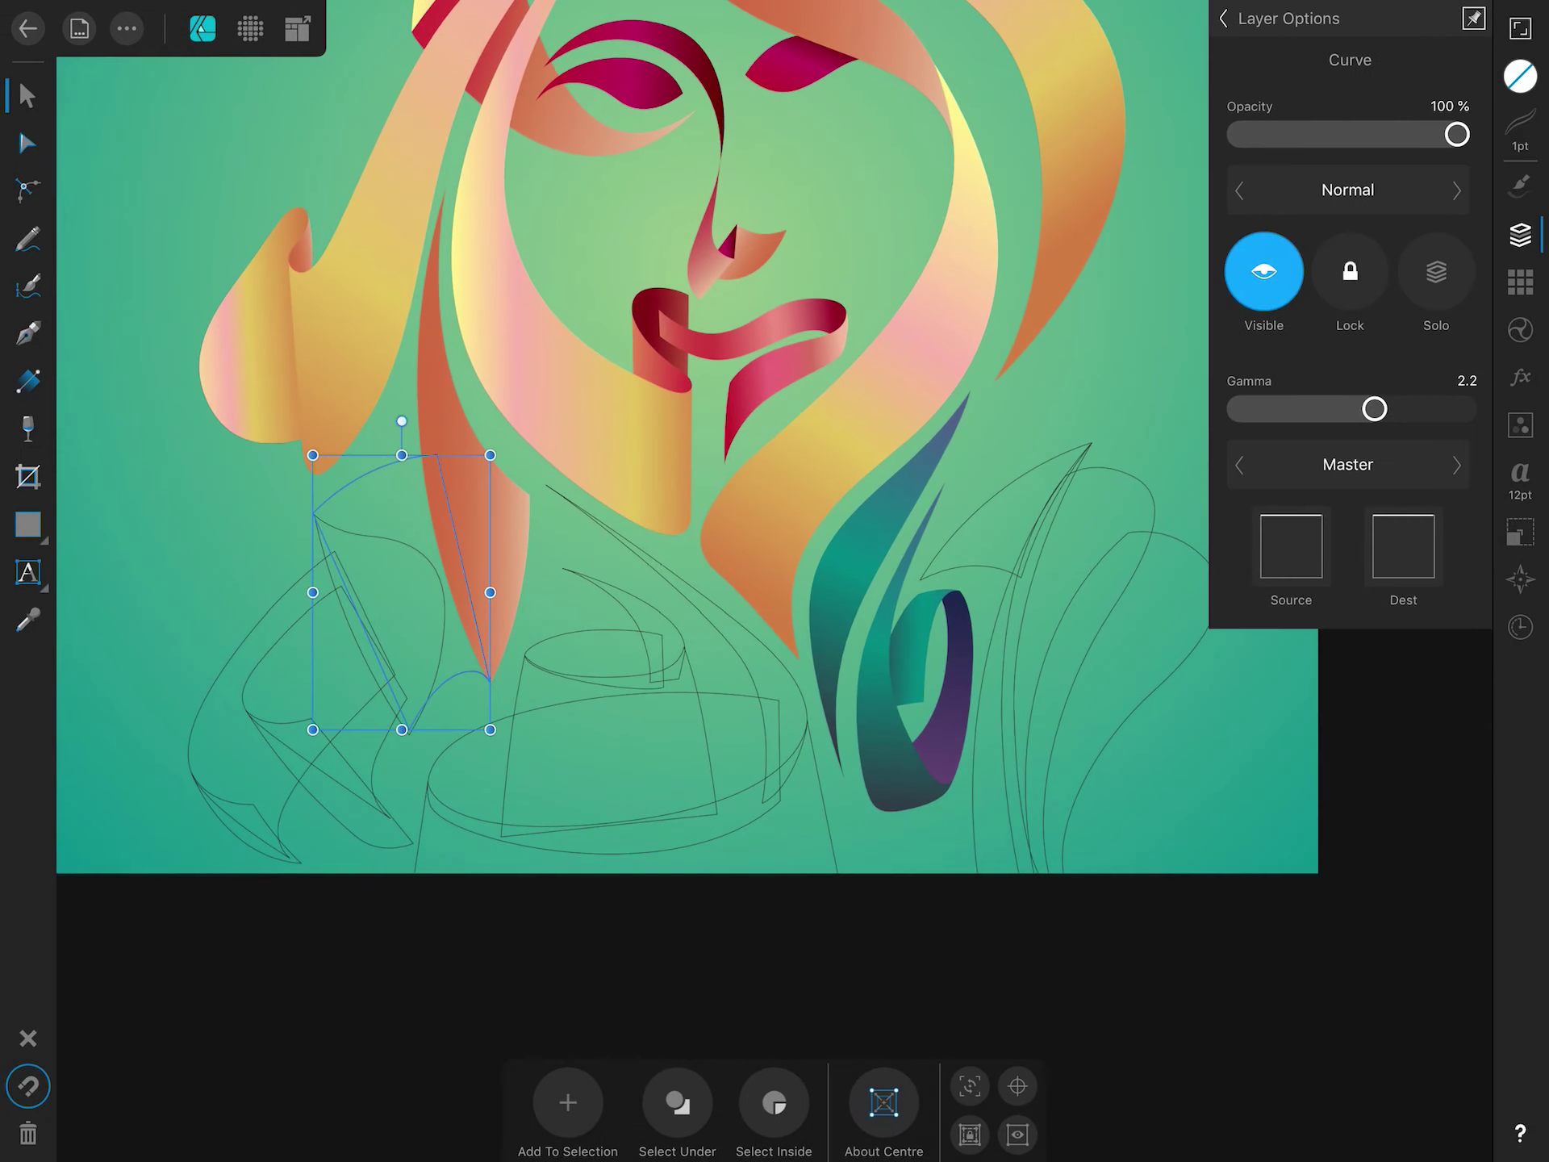
{"action": "left_click", "coordinate": [1520, 282]}
{"action": "left_click", "coordinate": [1415, 166]}
{"action": "left_click", "coordinate": [1521, 234]}
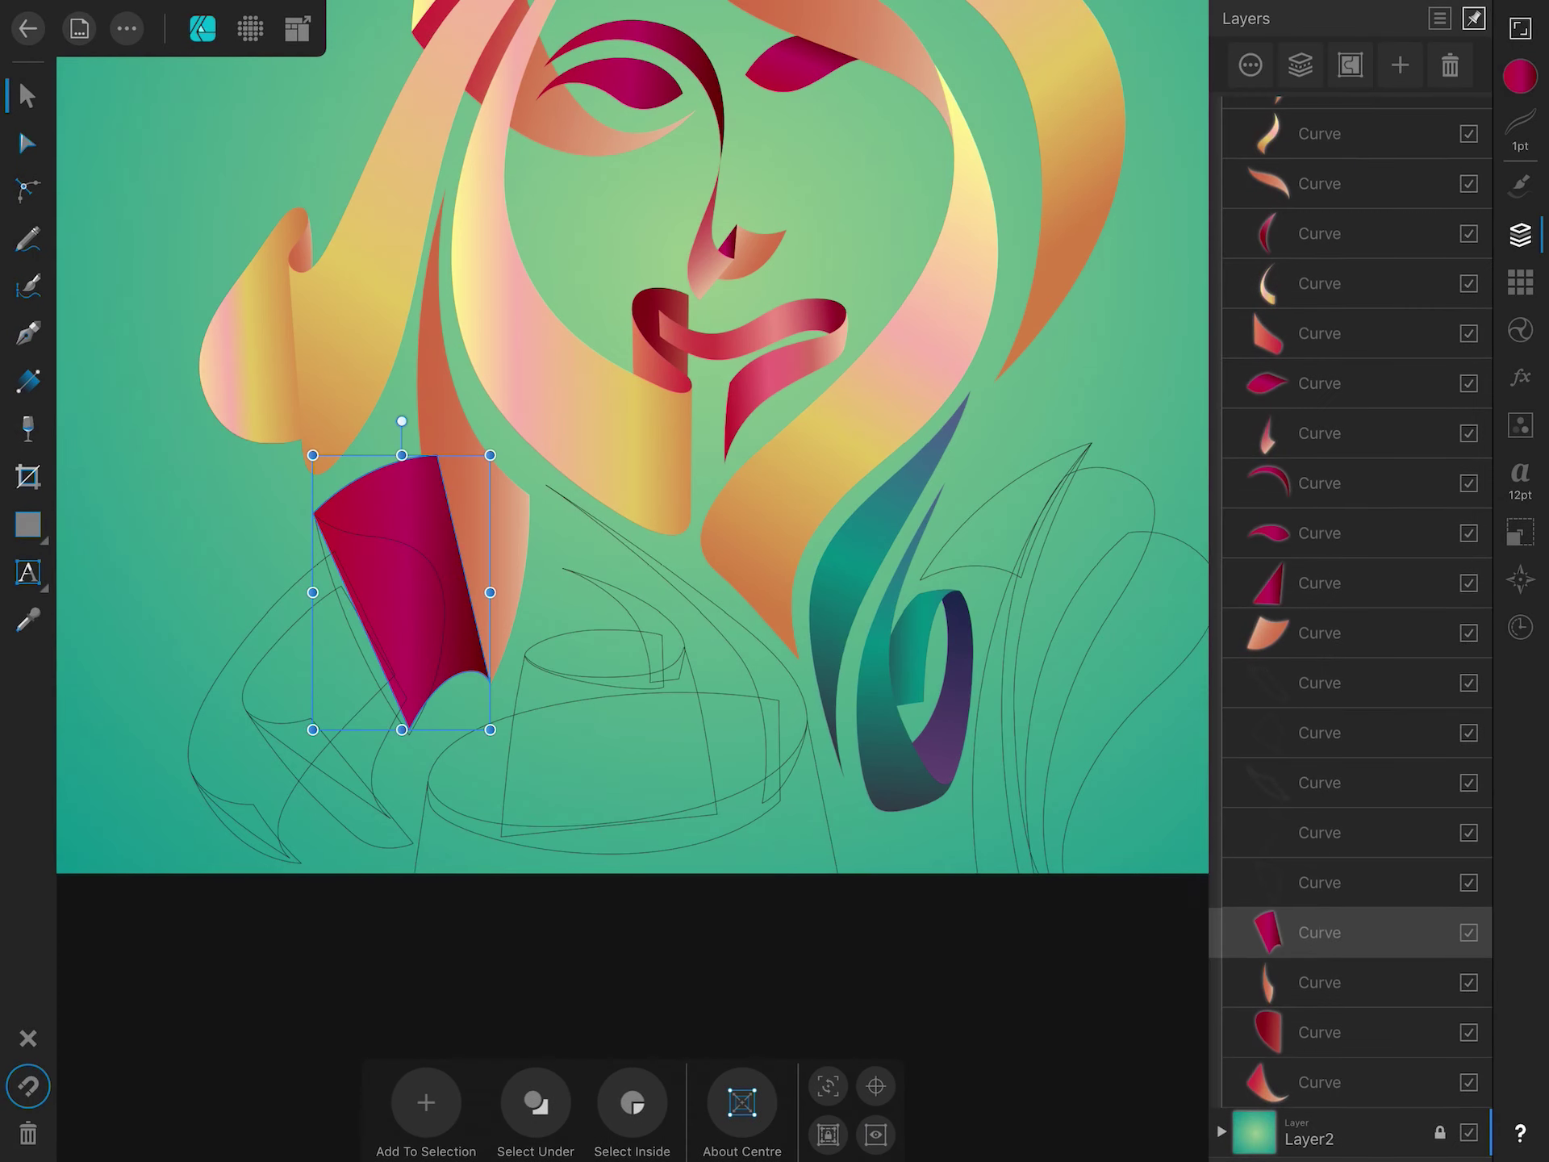
{"action": "left_click_drag", "start_coordinate": [1331, 932], "coordinate": [1331, 984]}
{"action": "left_click", "coordinate": [28, 381]}
{"action": "left_click_drag", "start_coordinate": [354, 578], "coordinate": [437, 541]}
Give the next sketch shape an orange gradient fill and change its outline style.
{"action": "left_click", "coordinate": [27, 95]}
{"action": "left_click", "coordinate": [1332, 932]}
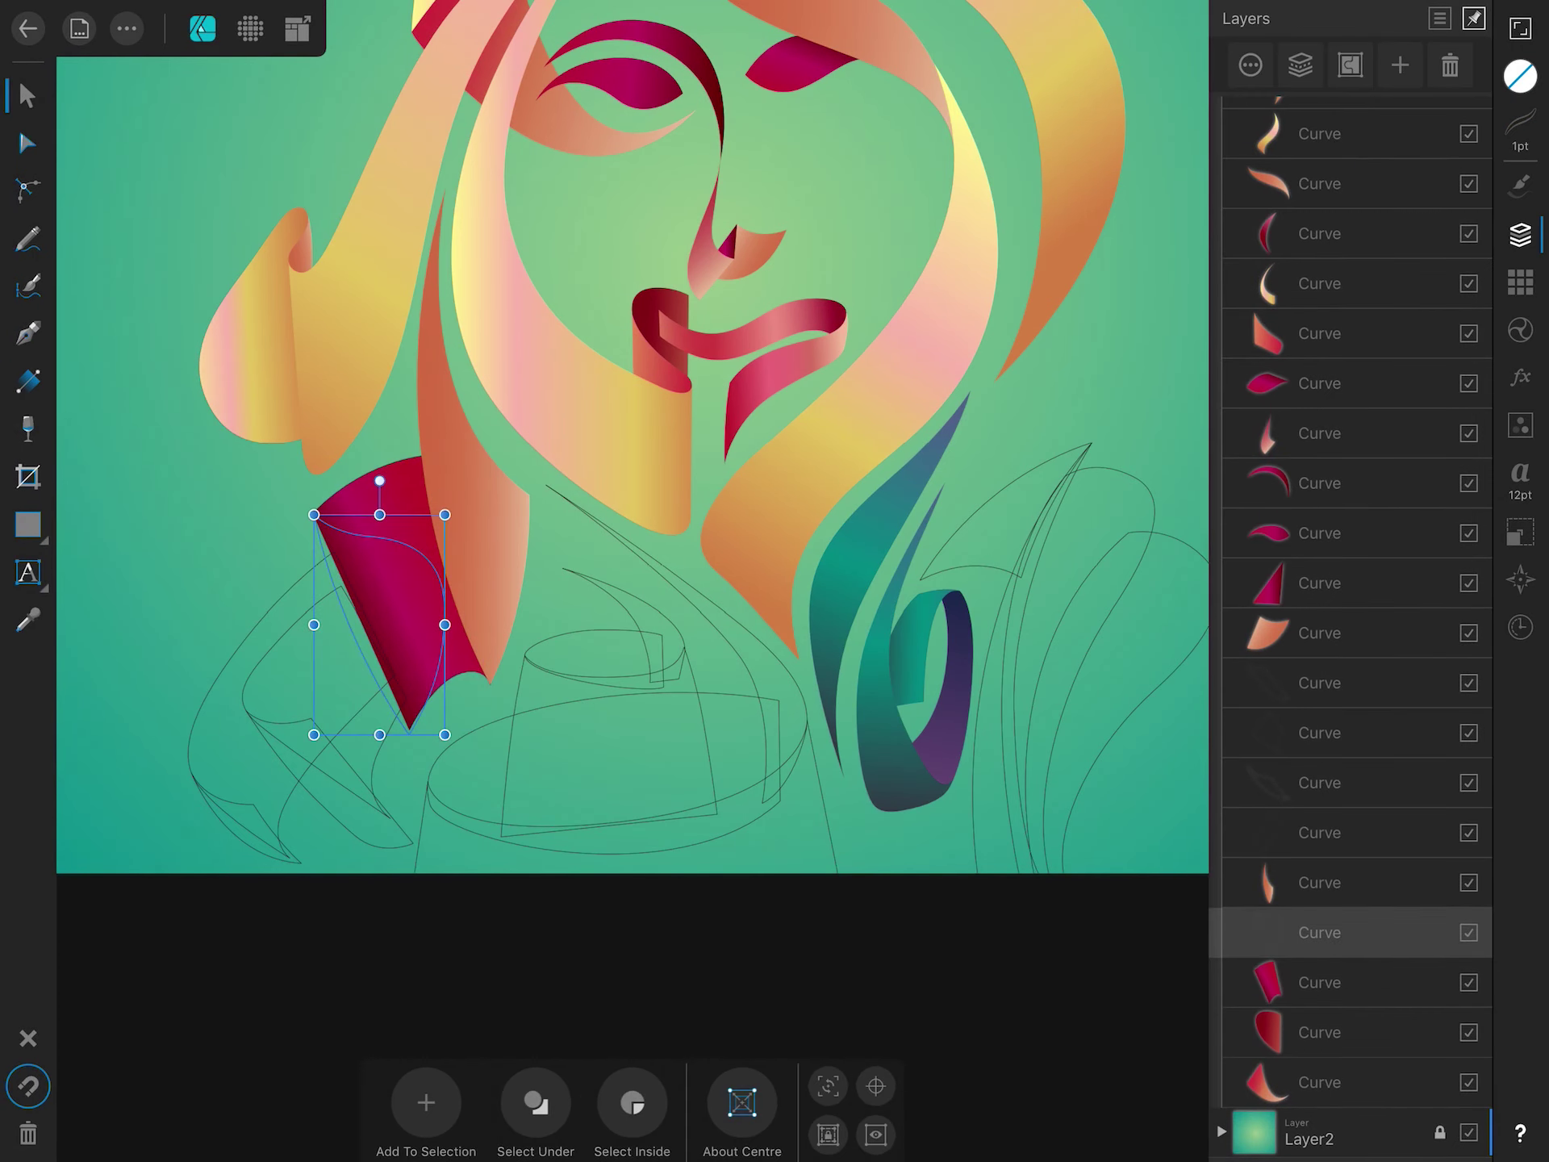
{"action": "left_click", "coordinate": [1521, 283]}
{"action": "left_click", "coordinate": [1458, 171]}
{"action": "left_click", "coordinate": [1520, 126]}
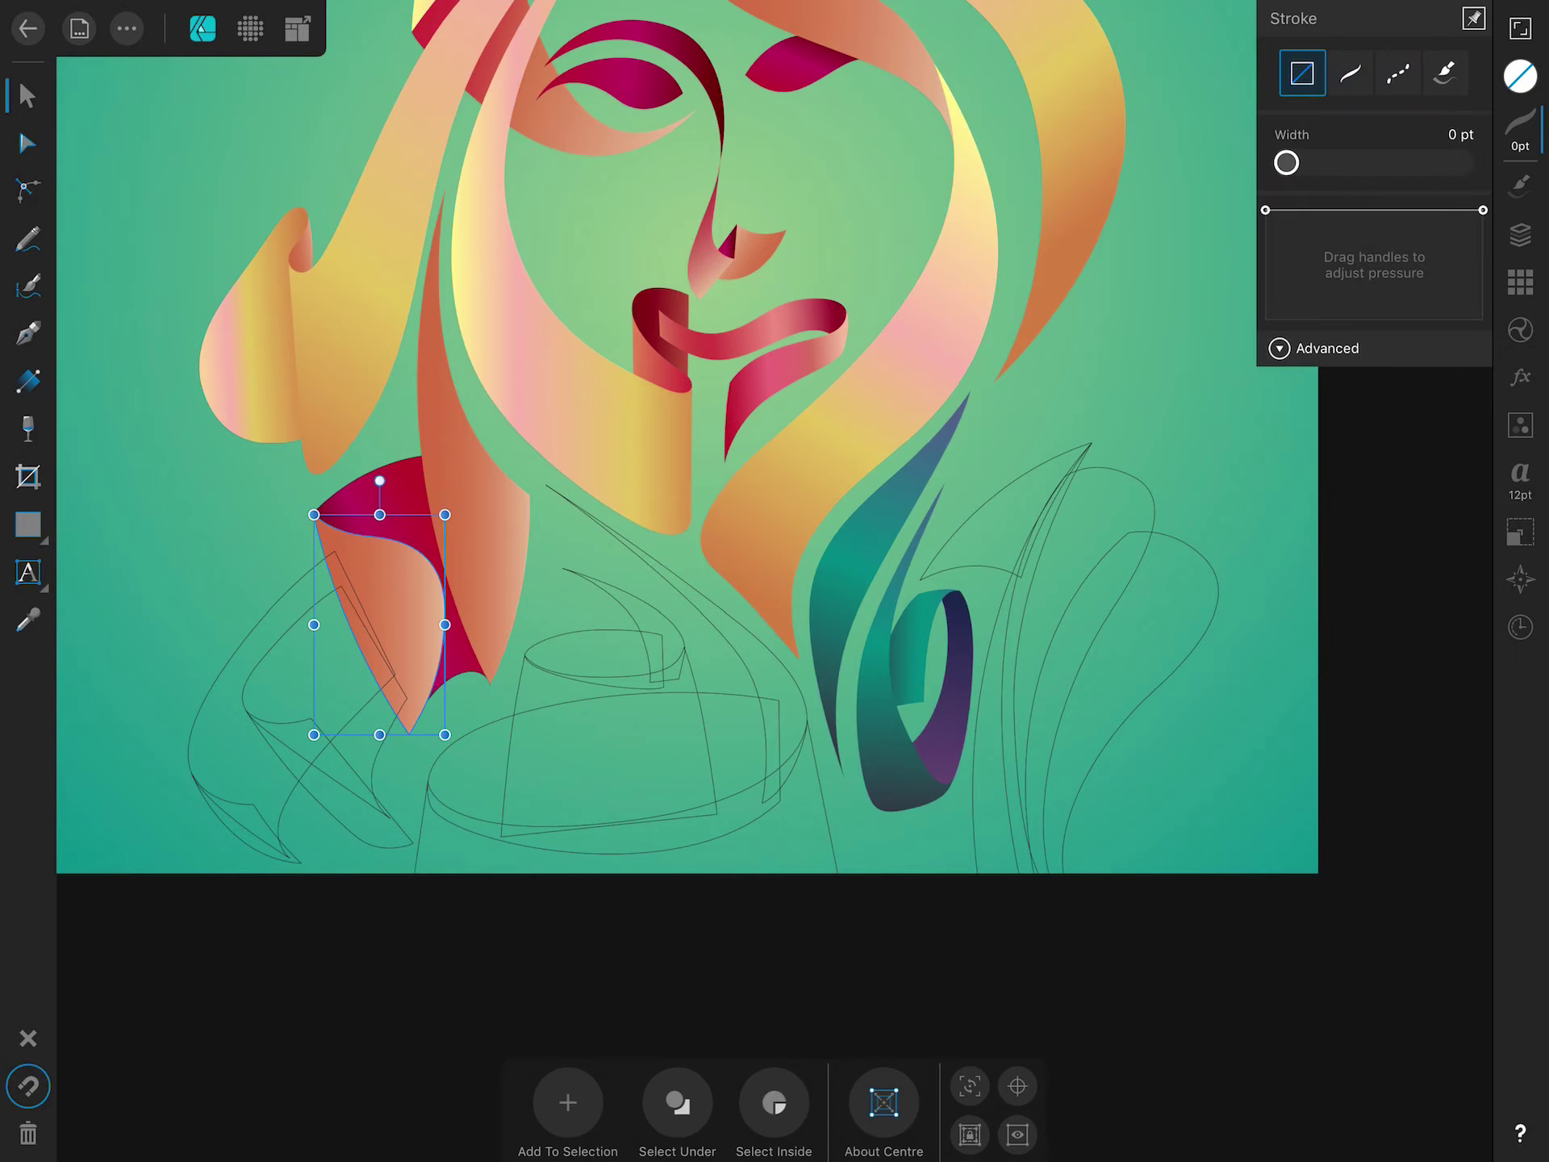
{"action": "scroll", "coordinate": [484, 646], "scroll_direction": "up", "scroll_amount": 5}
{"action": "left_click", "coordinate": [1350, 72]}
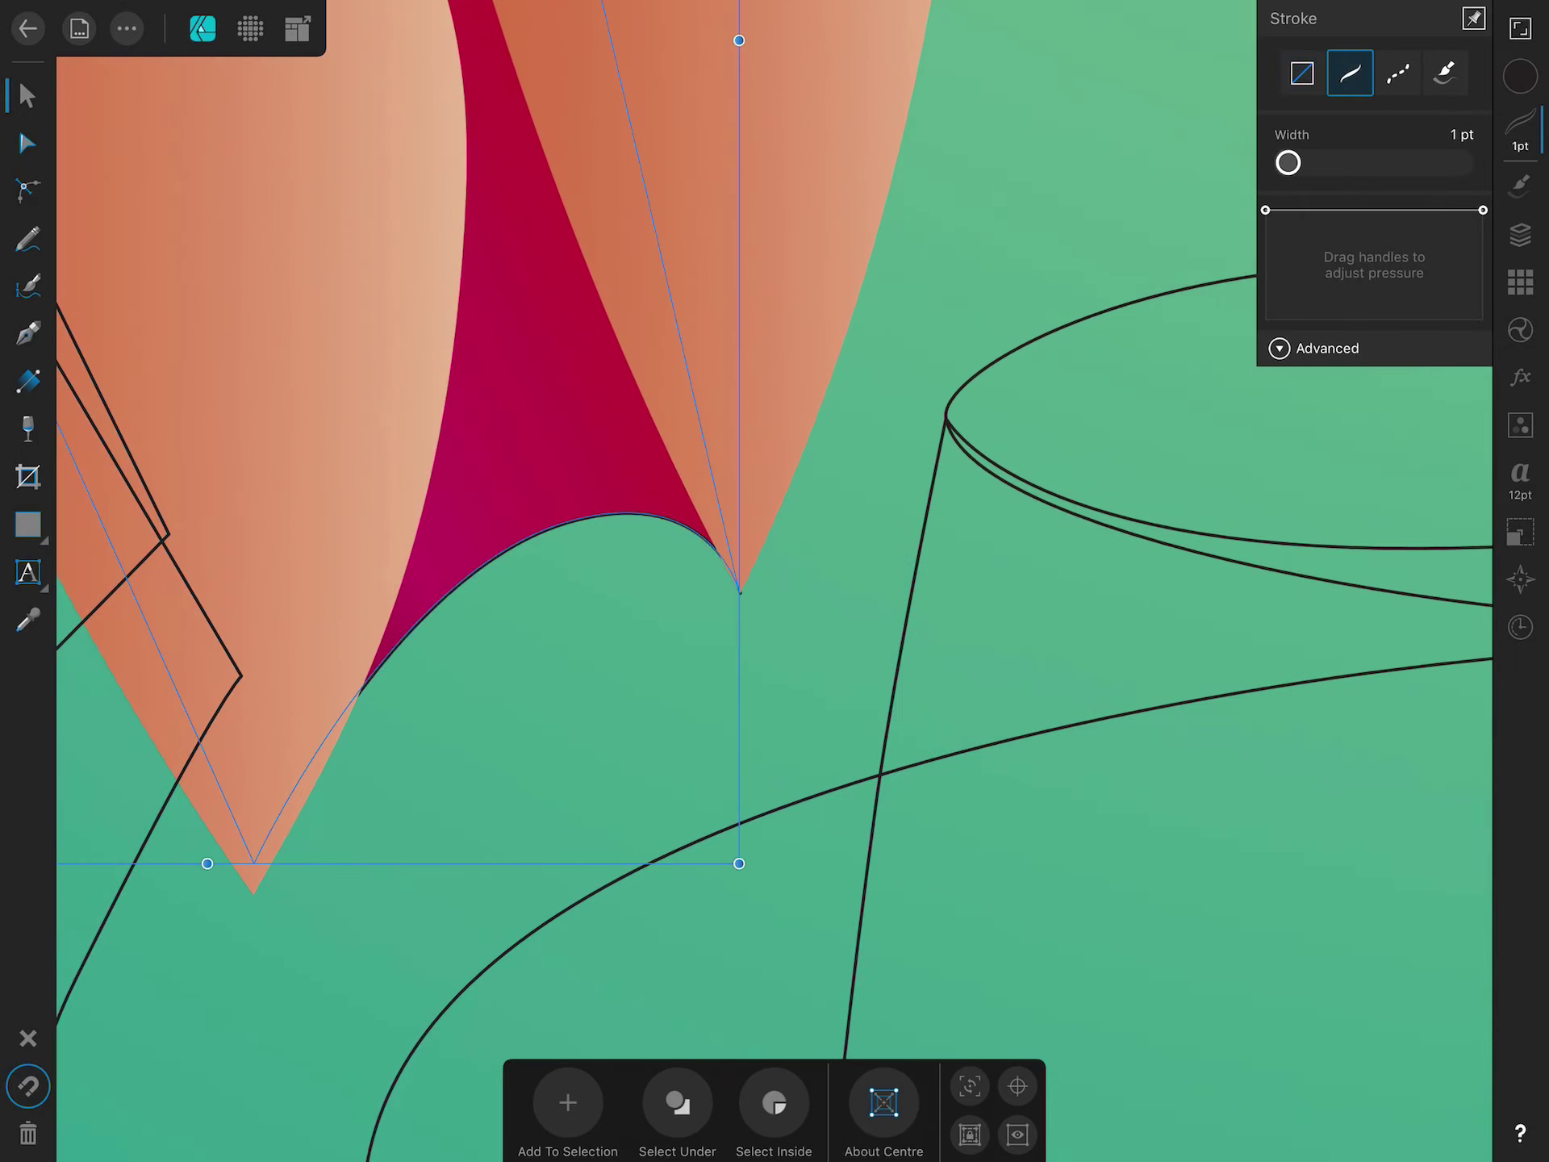
{"action": "left_click", "coordinate": [1520, 77]}
Fill the lower cup base with a teal gradient swatch.
{"action": "scroll", "coordinate": [775, 565], "scroll_direction": "down", "scroll_amount": 10}
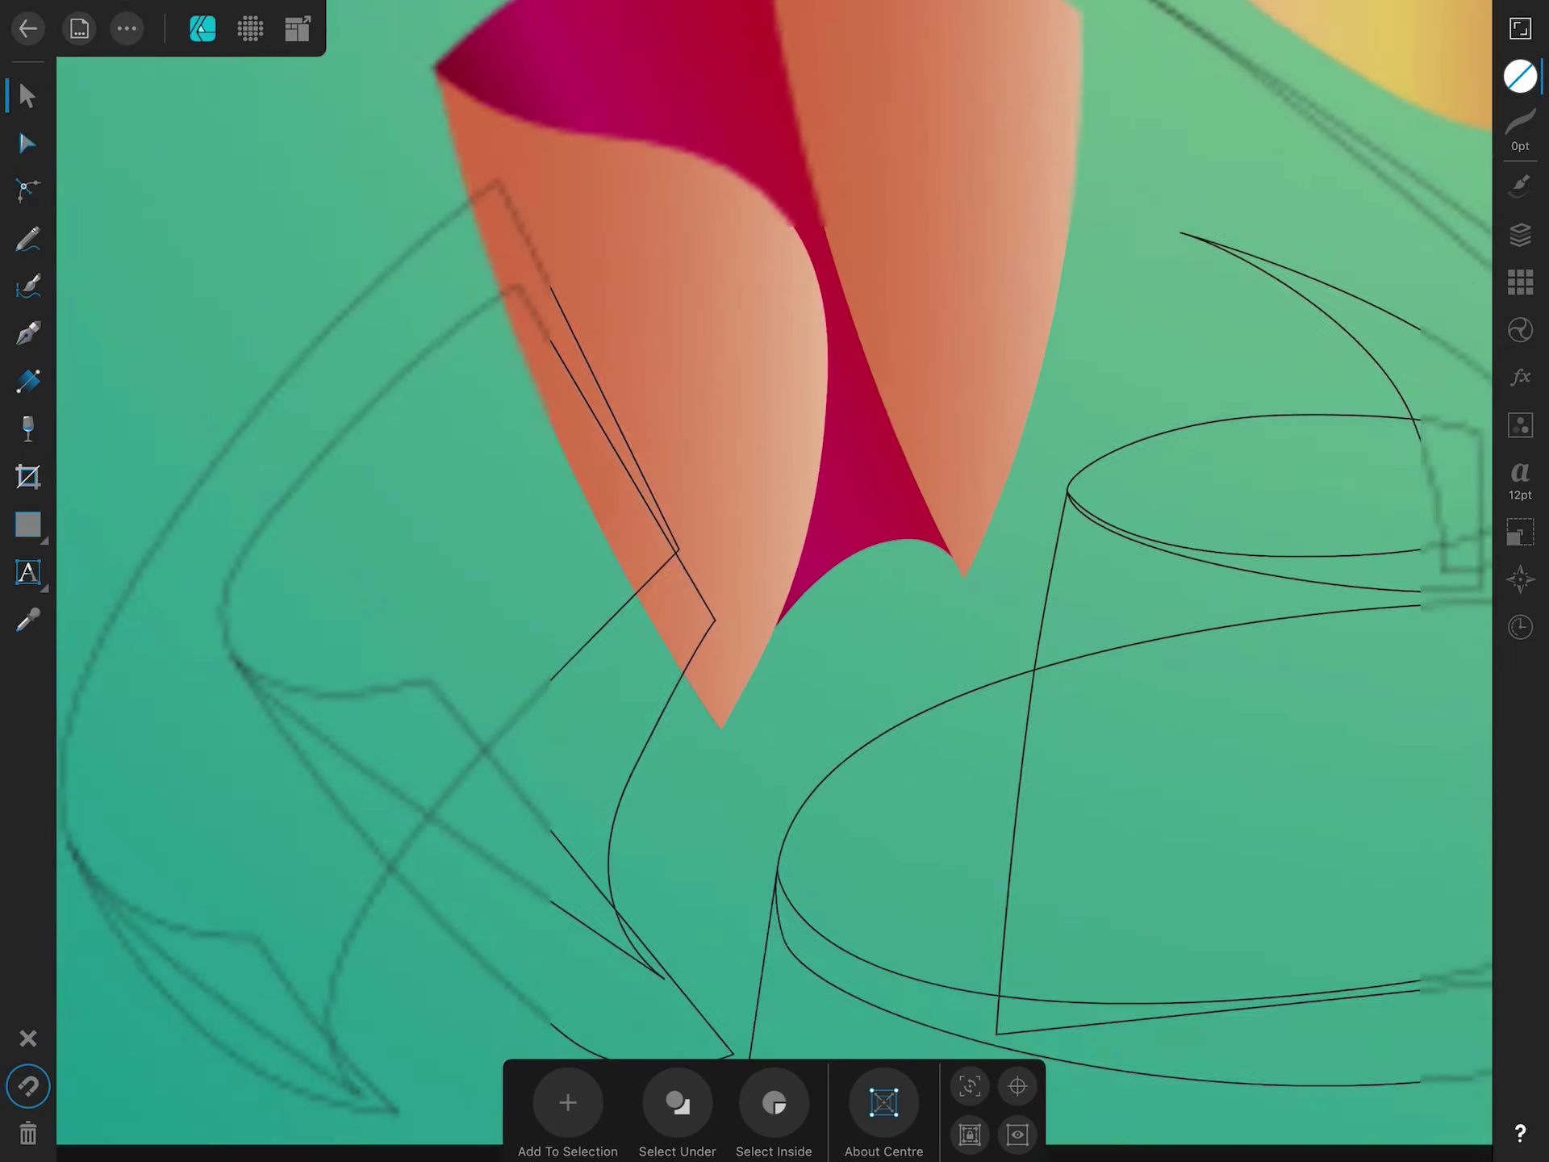
{"action": "scroll", "coordinate": [775, 516], "scroll_direction": "down", "scroll_amount": 5}
{"action": "scroll", "coordinate": [775, 517], "scroll_direction": "up", "scroll_amount": 5}
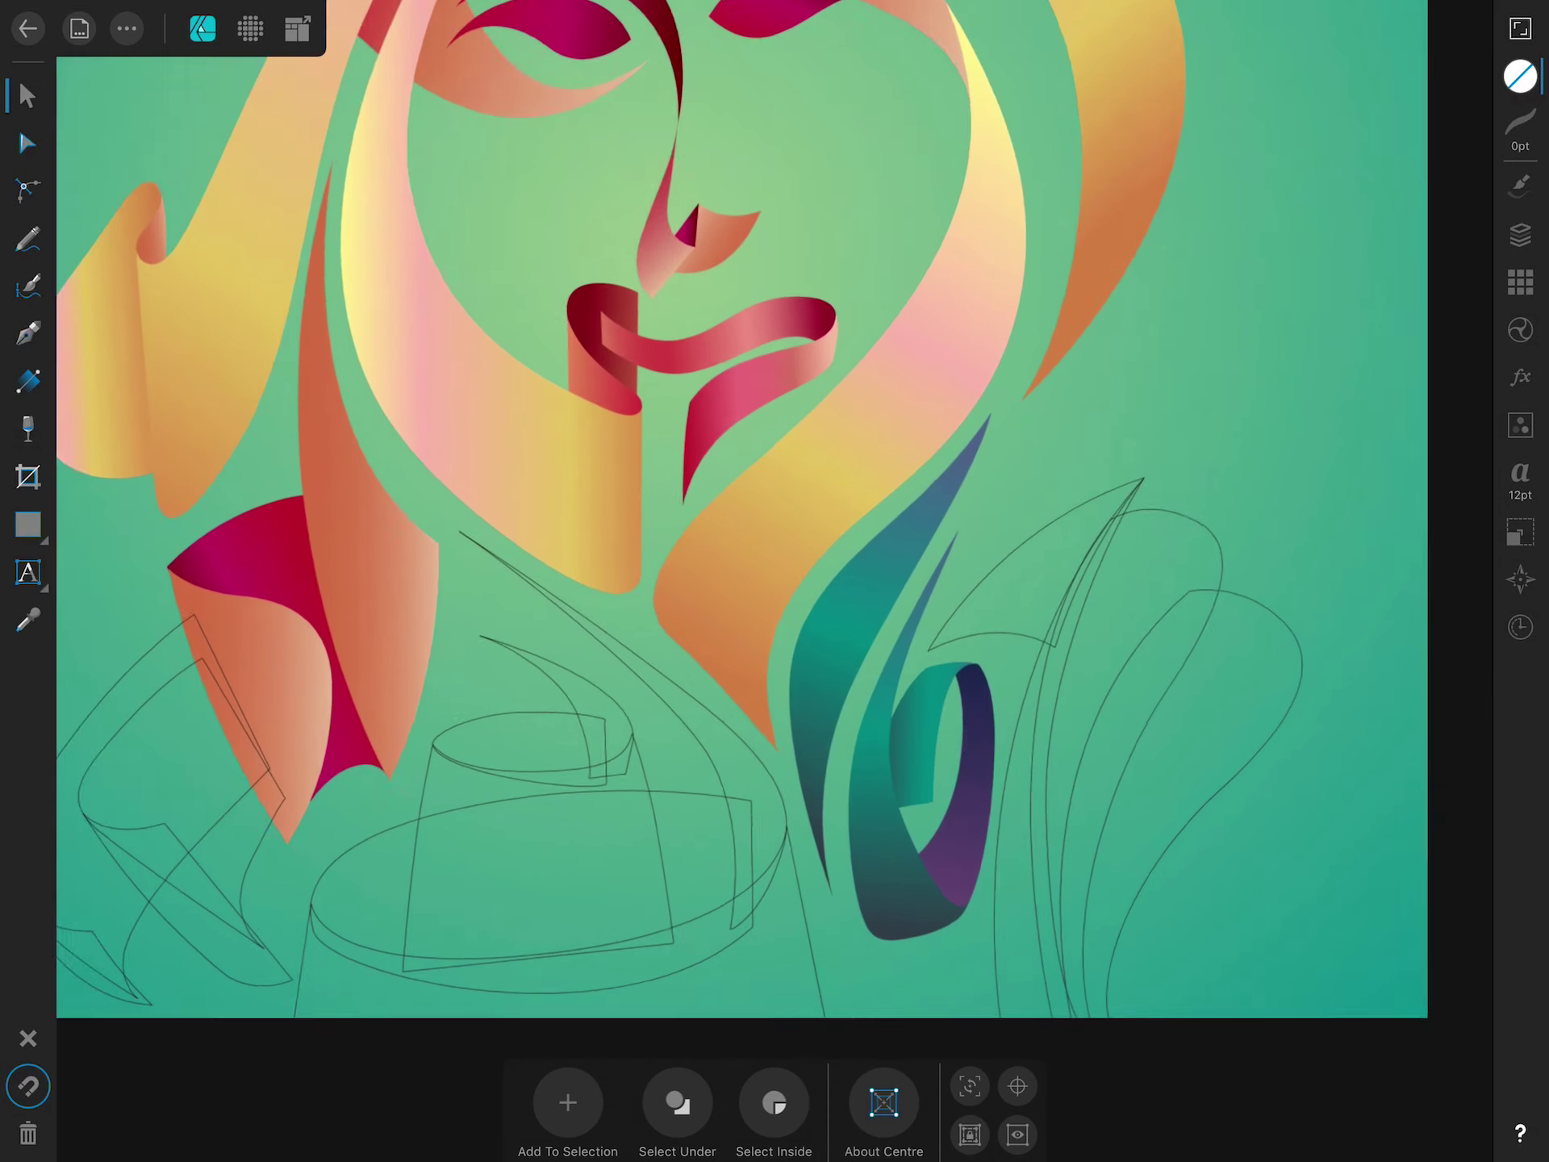
{"action": "left_click", "coordinate": [726, 807]}
{"action": "left_click", "coordinate": [1520, 76]}
{"action": "left_click", "coordinate": [1334, 166]}
{"action": "left_click", "coordinate": [1521, 121]}
{"action": "left_click", "coordinate": [1520, 234]}
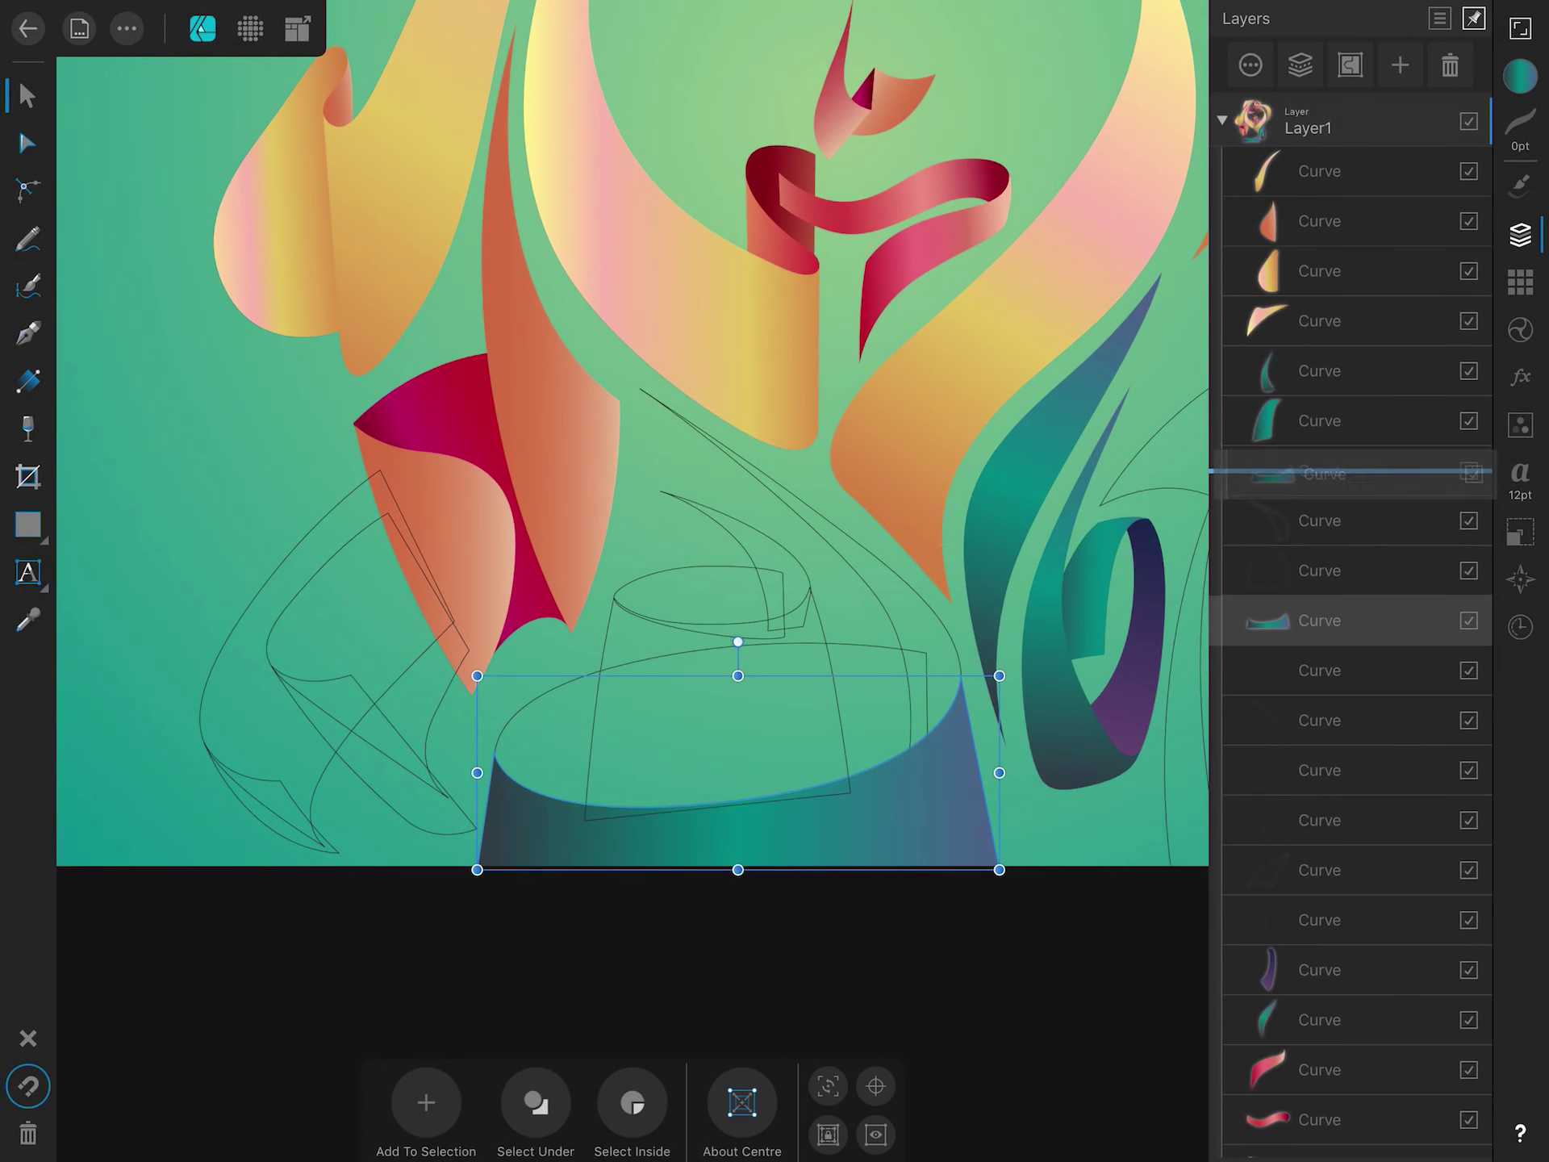
{"action": "left_click", "coordinate": [565, 968]}
Fill the cup's top ellipse with purple and move it lower in the layer stack.
{"action": "left_click", "coordinate": [1320, 671]}
{"action": "left_click", "coordinate": [1521, 77]}
{"action": "left_click", "coordinate": [1286, 162]}
{"action": "left_click", "coordinate": [1521, 121]}
{"action": "left_click", "coordinate": [1520, 234]}
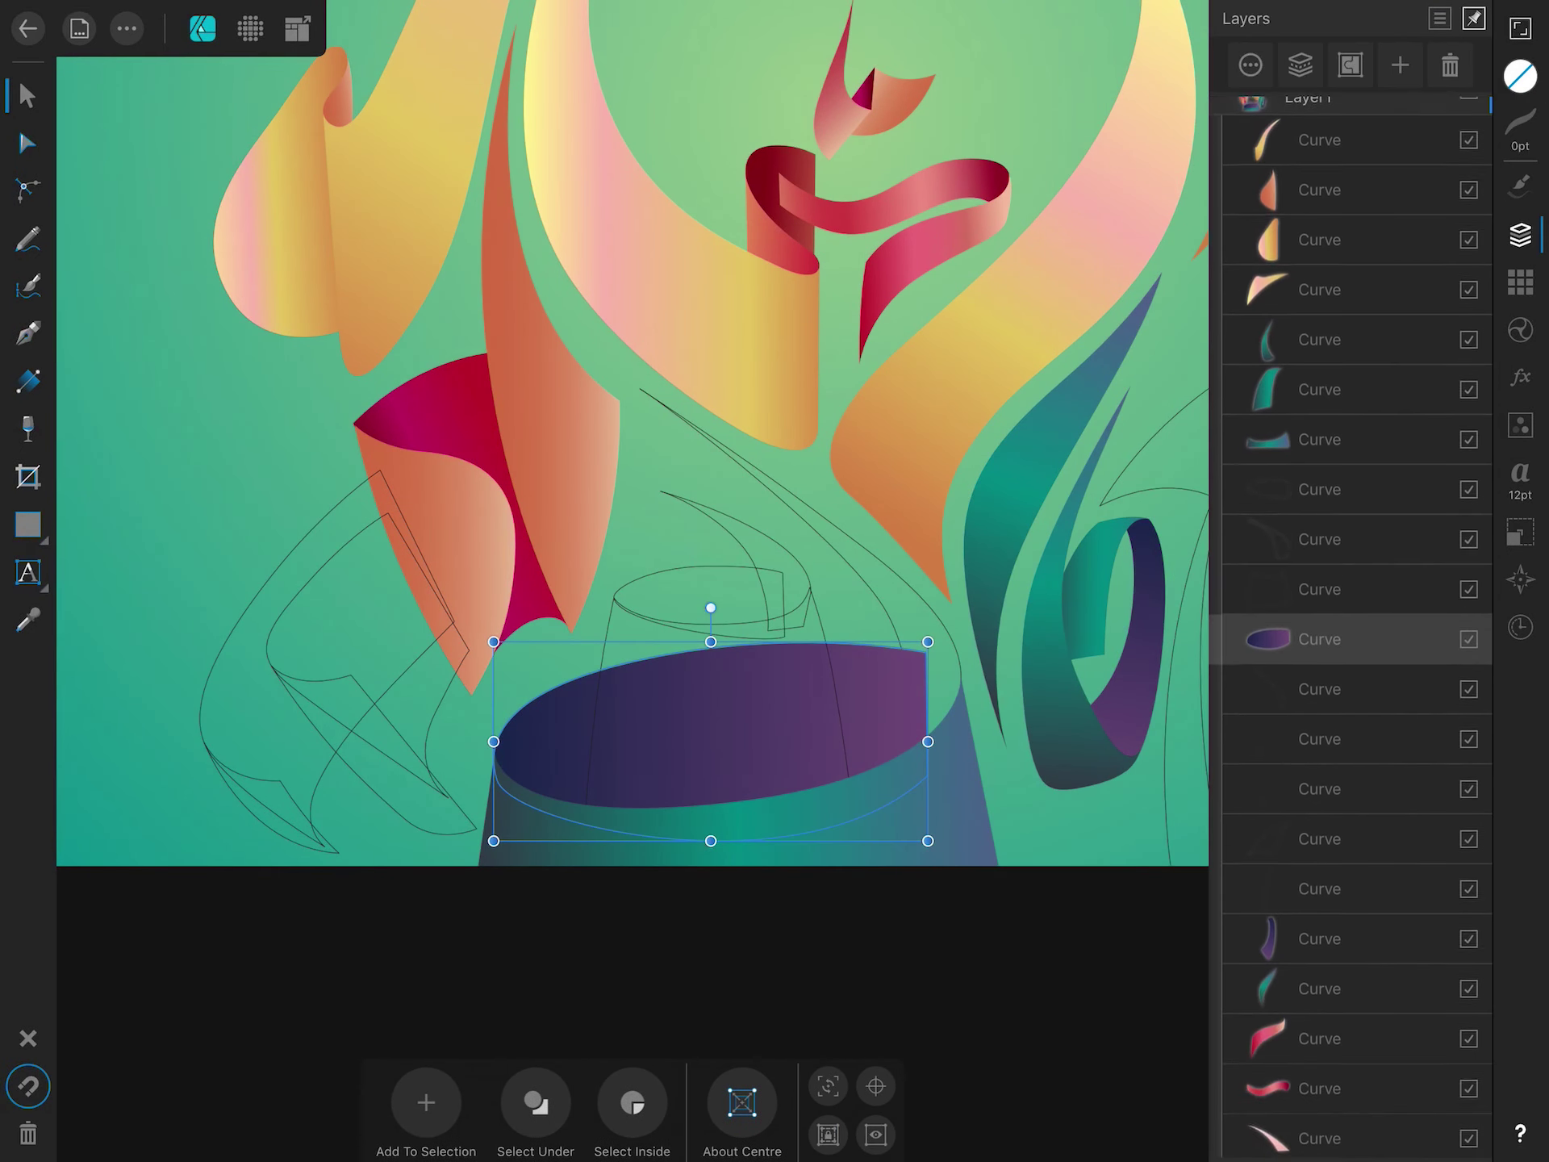
{"action": "left_click_drag", "start_coordinate": [1319, 645], "coordinate": [1303, 902]}
Fill the curving swoosh with a magenta gradient, darken its end stop, and angle it diagonally.
{"action": "left_click", "coordinate": [1521, 76]}
{"action": "left_click", "coordinate": [1414, 162]}
{"action": "left_click", "coordinate": [28, 379]}
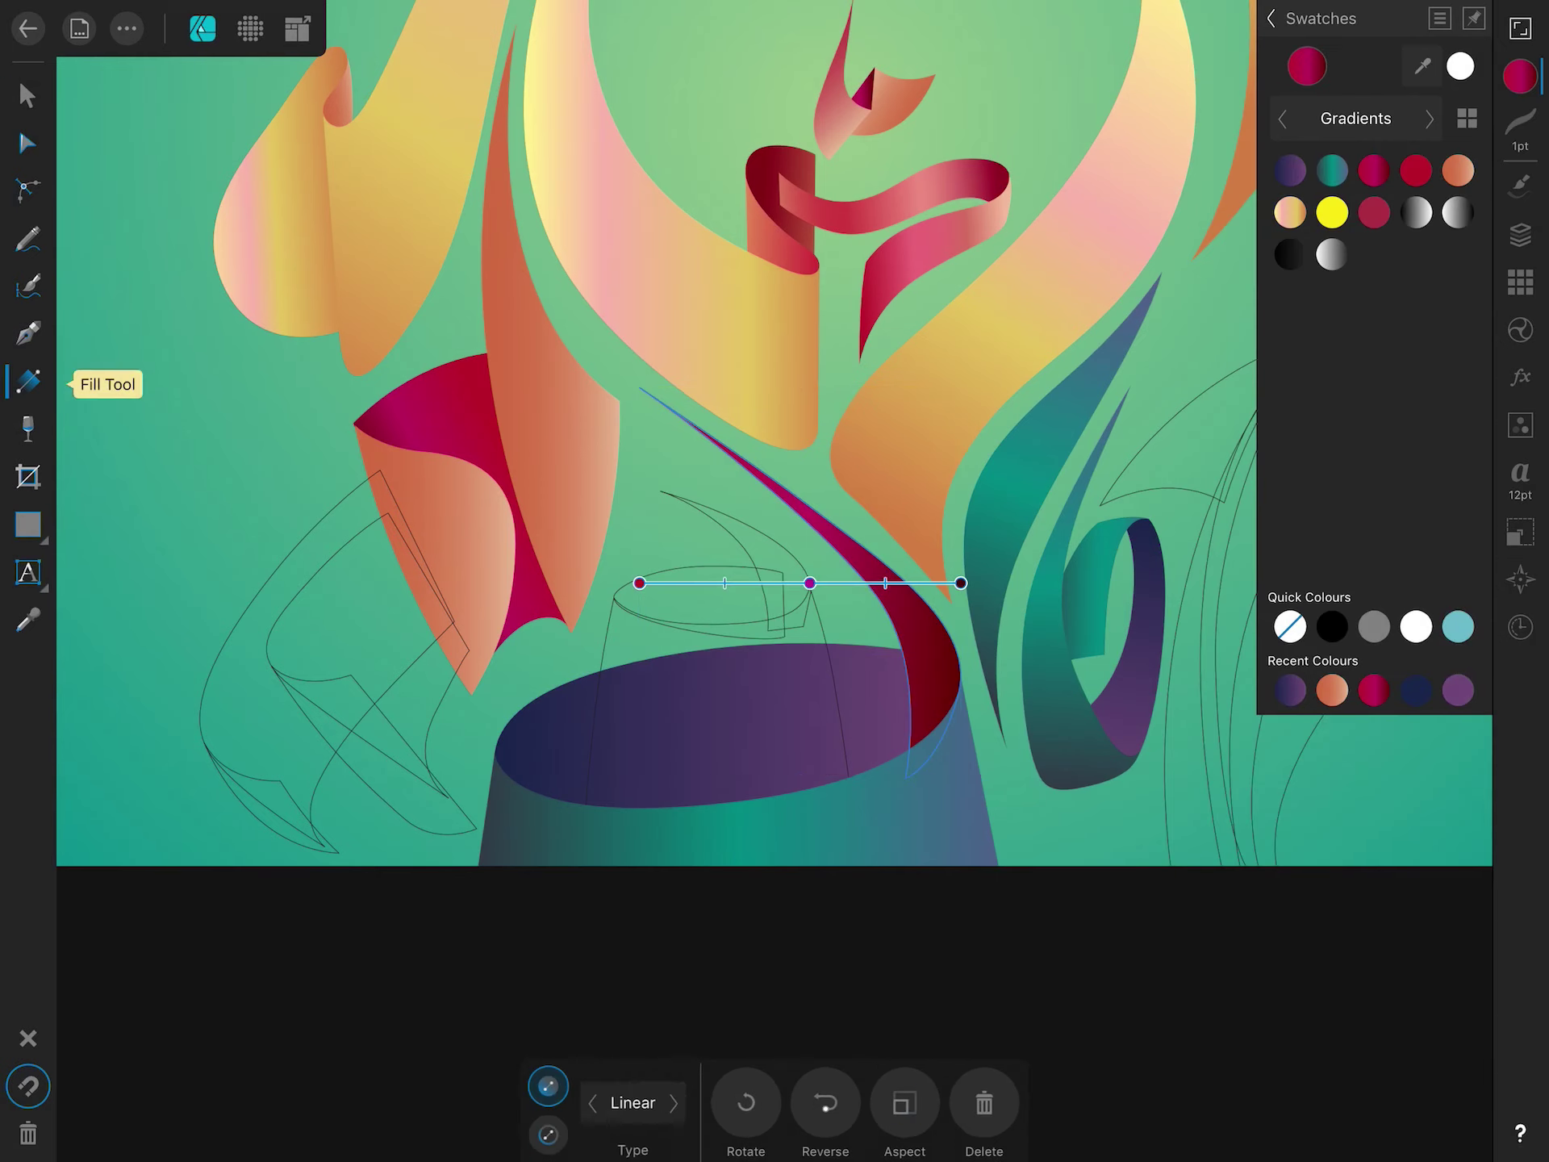
{"action": "left_click", "coordinate": [1268, 18]}
{"action": "left_click_drag", "start_coordinate": [1373, 380], "coordinate": [1395, 380]}
{"action": "mouse_move", "coordinate": [1290, 193]}
{"action": "left_mouse_down"}
{"action": "mouse_move", "coordinate": [1427, 193]}
{"action": "mouse_move", "coordinate": [1354, 318]}
{"action": "mouse_move", "coordinate": [1415, 380]}
{"action": "left_mouse_up"}
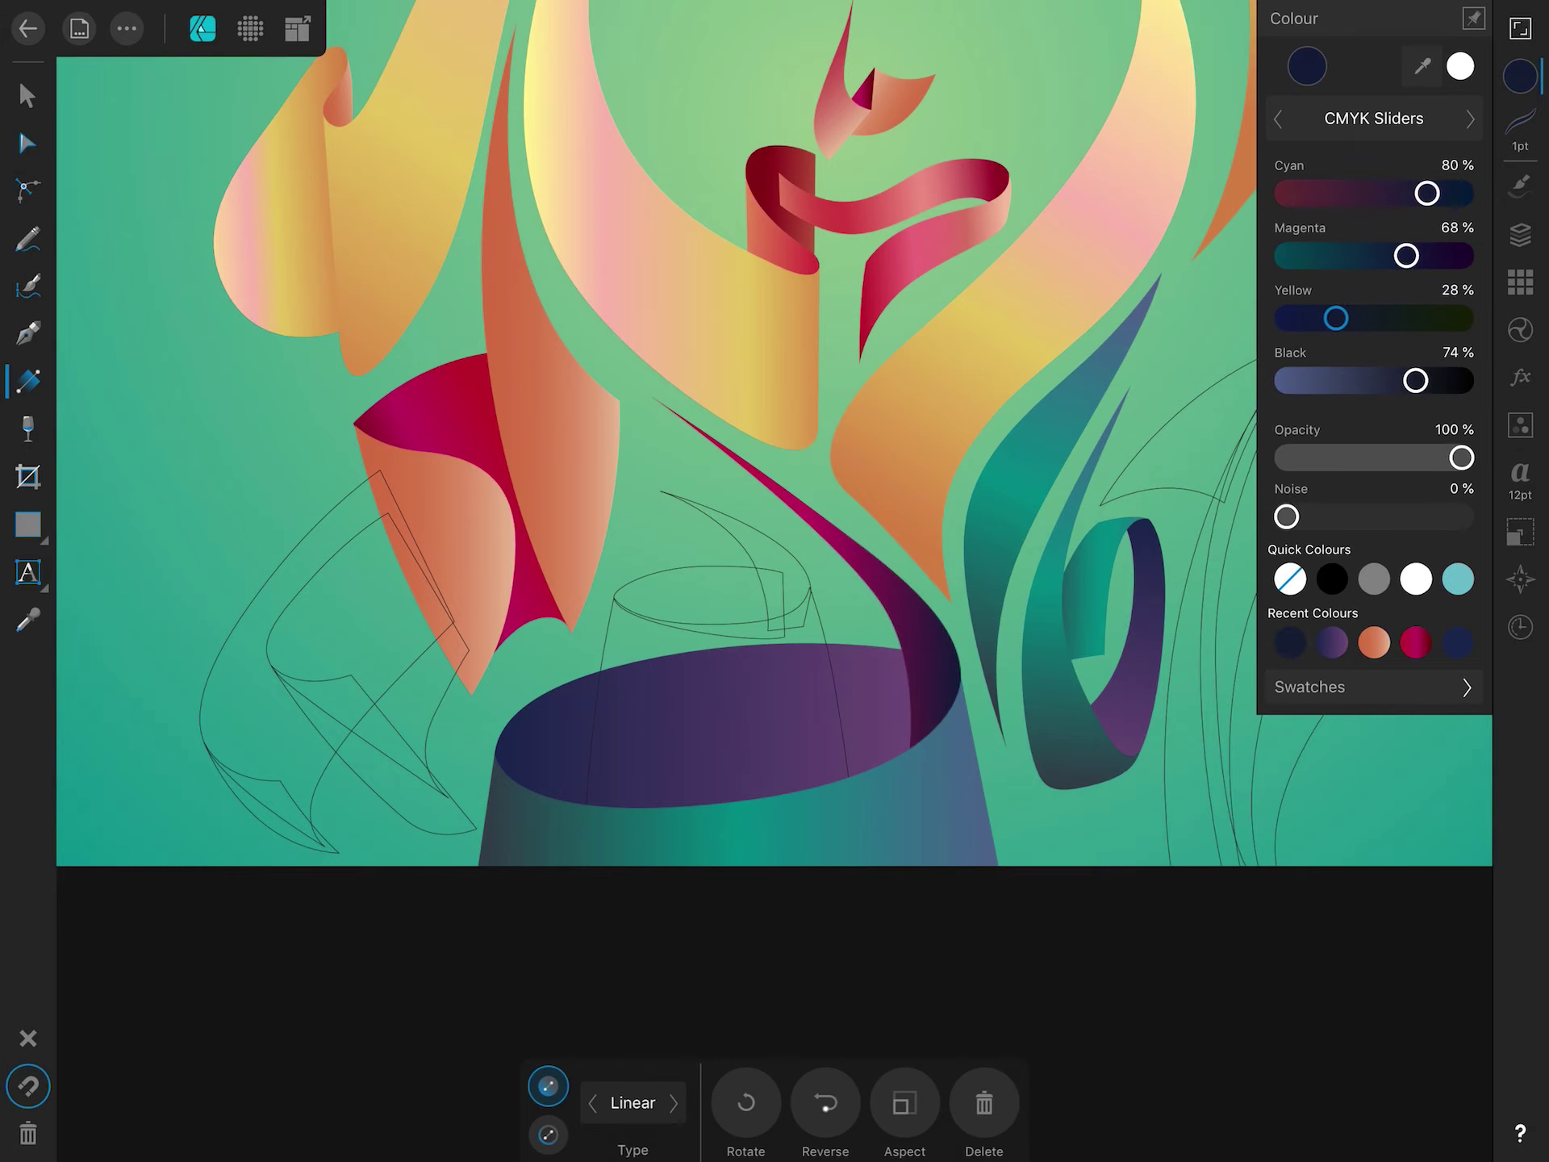
{"action": "left_click_drag", "start_coordinate": [695, 417], "coordinate": [965, 715]}
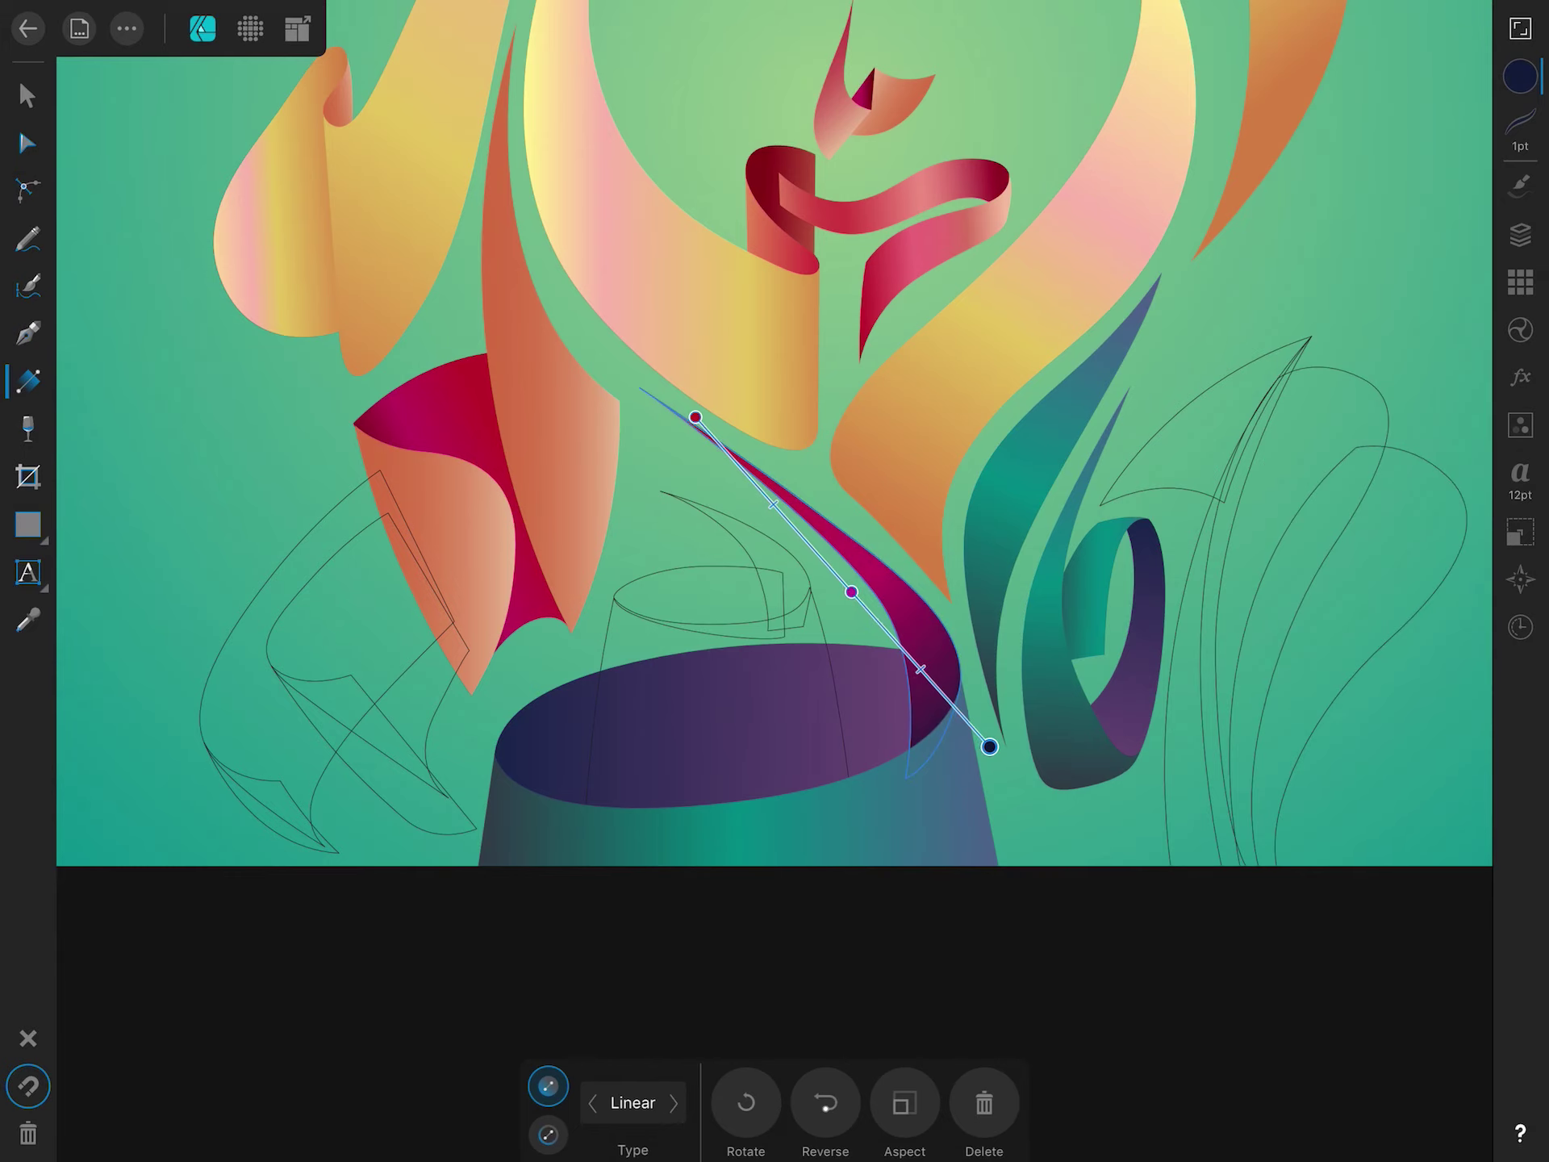
Inspect the swoosh's bottom node, then deselect the swoosh.
{"action": "left_click", "coordinate": [27, 143]}
{"action": "scroll", "coordinate": [775, 435], "scroll_direction": "down", "scroll_amount": 3}
{"action": "scroll", "coordinate": [807, 565], "scroll_direction": "up", "scroll_amount": 8}
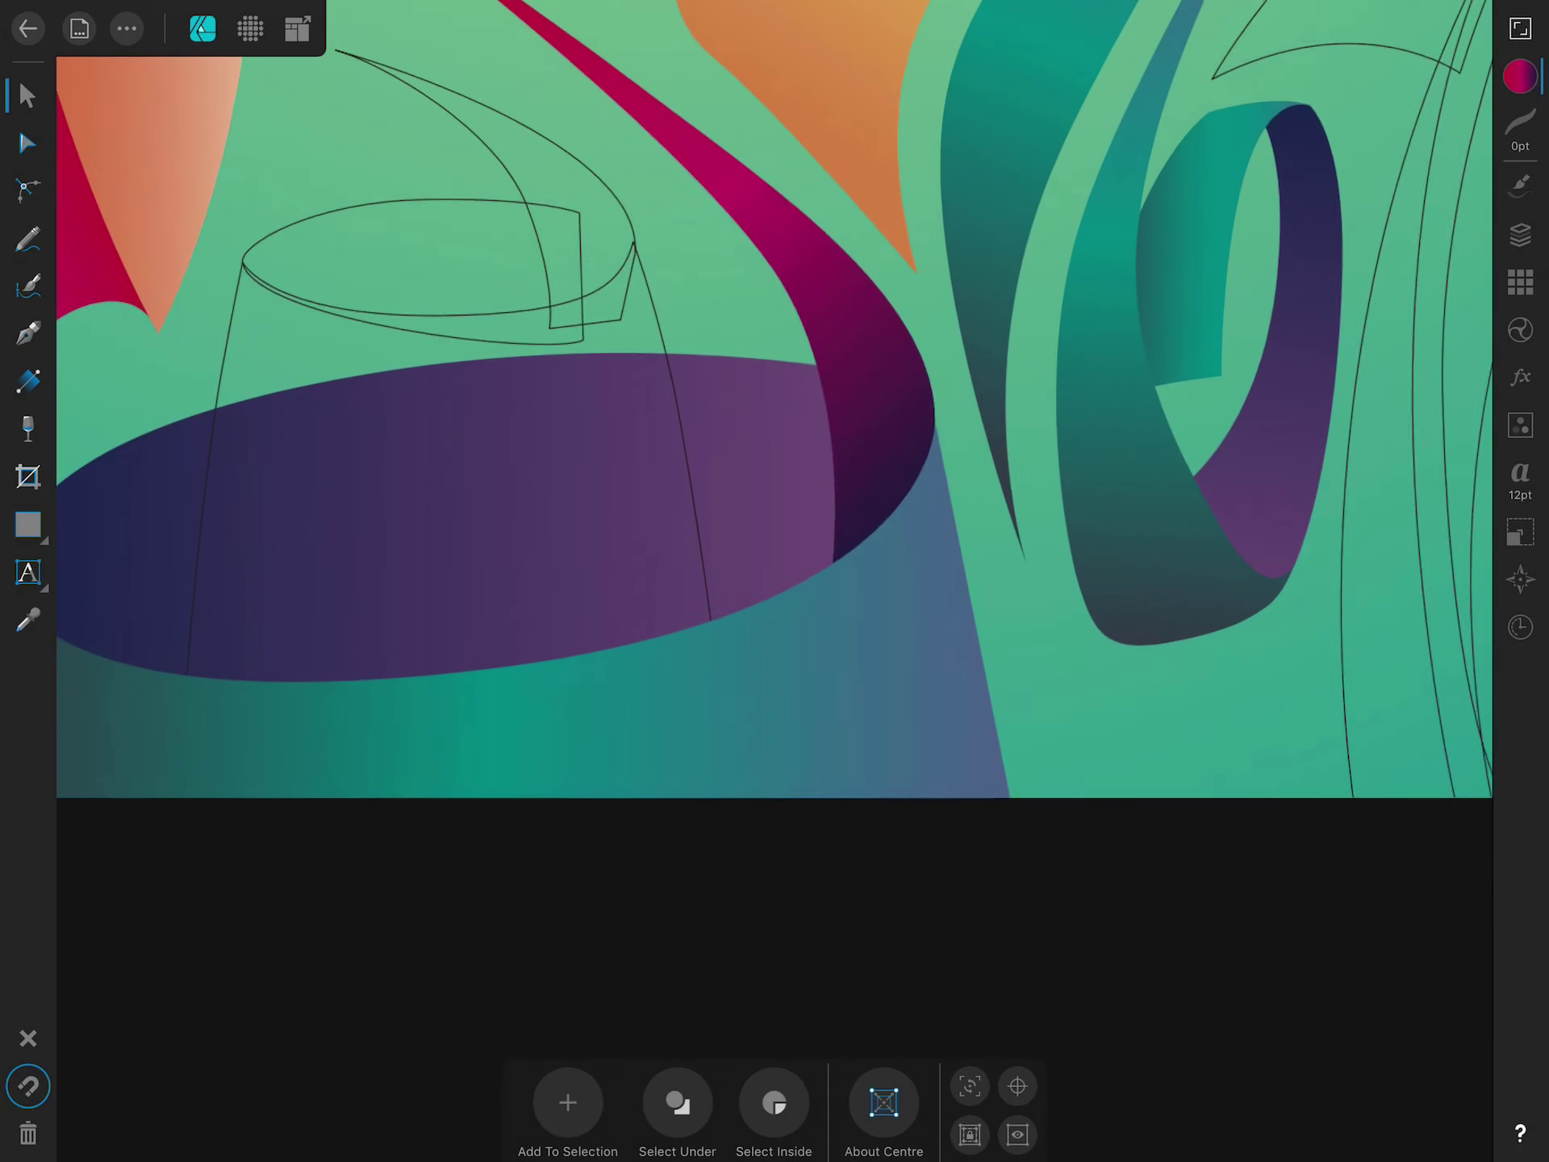
{"action": "left_click", "coordinate": [773, 596]}
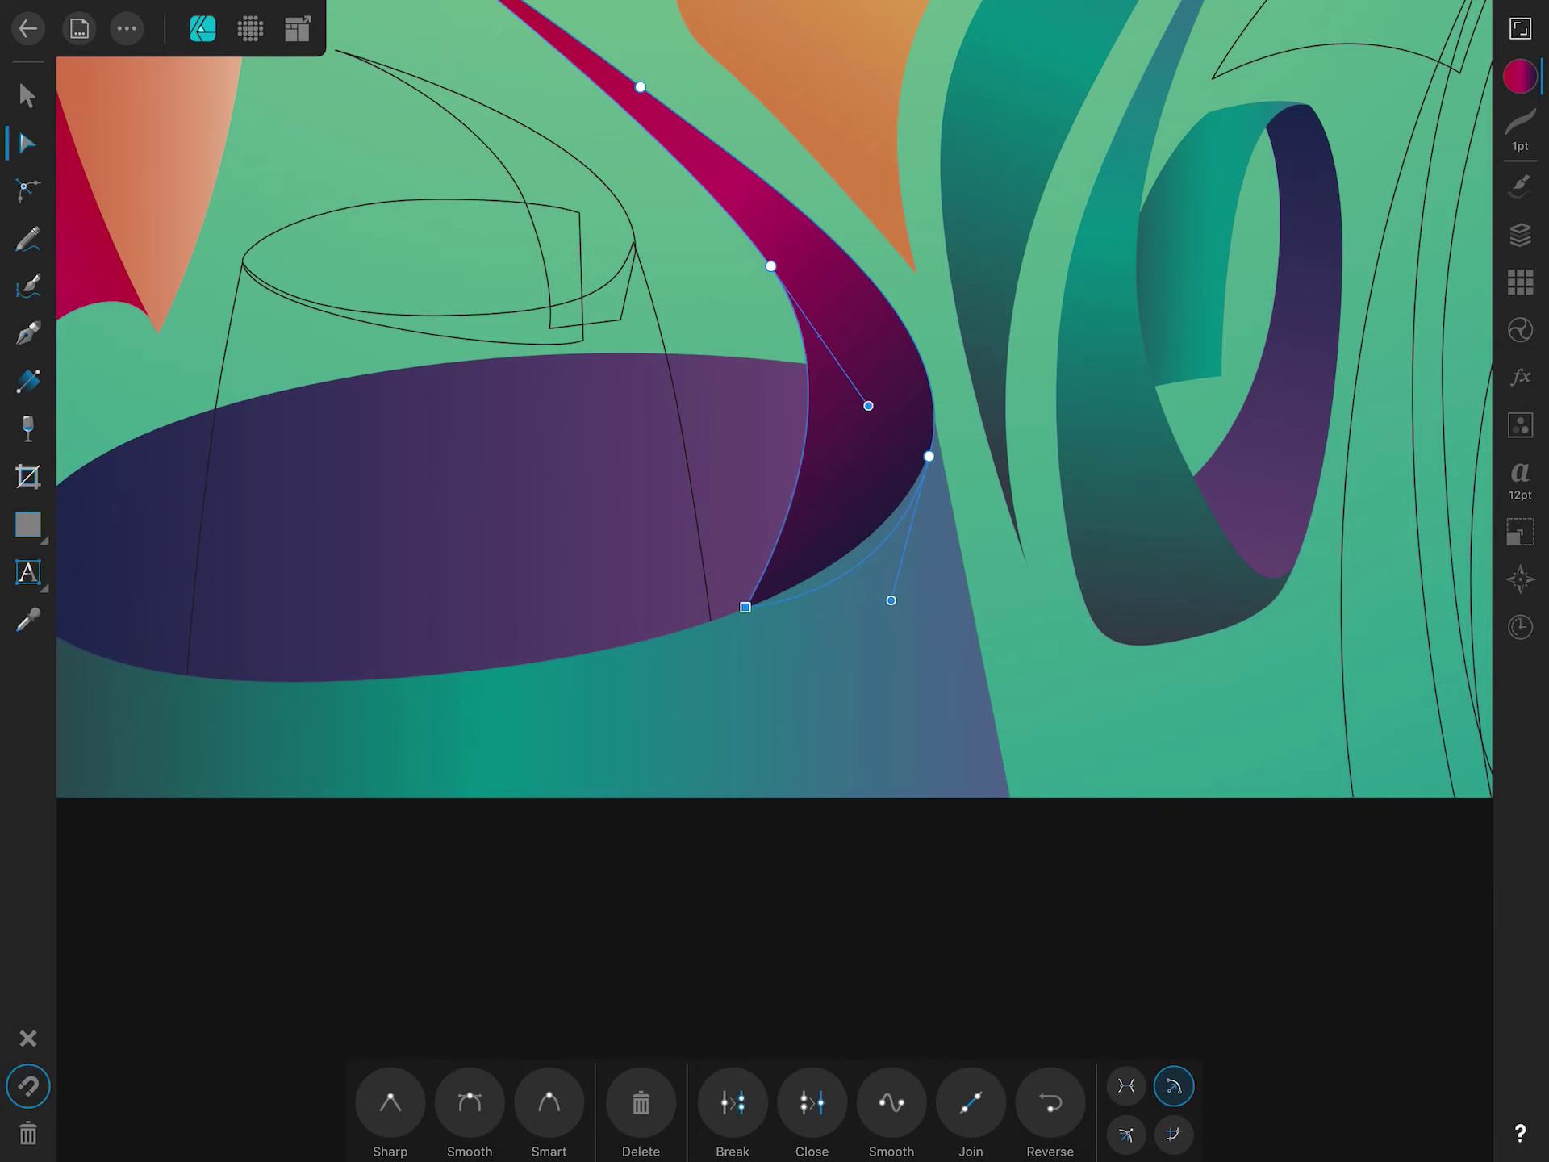
{"action": "scroll", "coordinate": [775, 403], "scroll_direction": "down", "scroll_amount": 5}
{"action": "scroll", "coordinate": [775, 404], "scroll_direction": "up", "scroll_amount": 3}
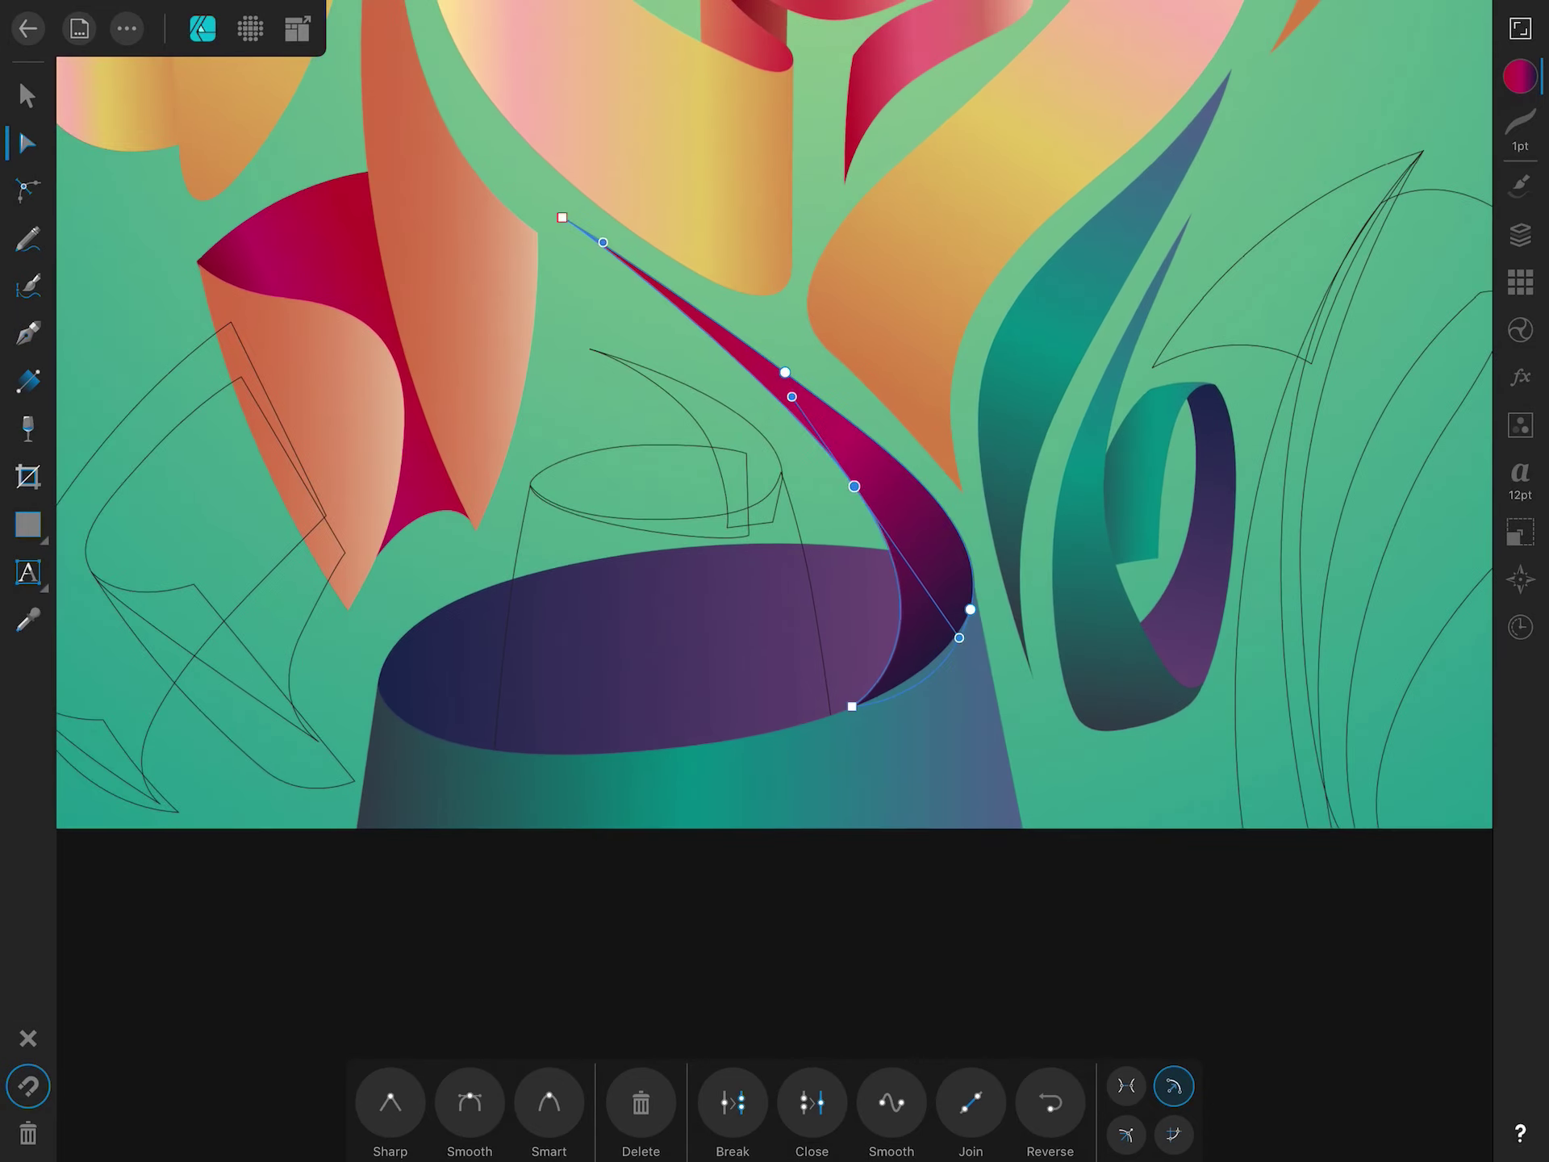
{"action": "key", "text": "v"}
{"action": "key", "text": "ctrl+d"}
{"action": "scroll", "coordinate": [774, 404], "scroll_direction": "down", "scroll_amount": 5}
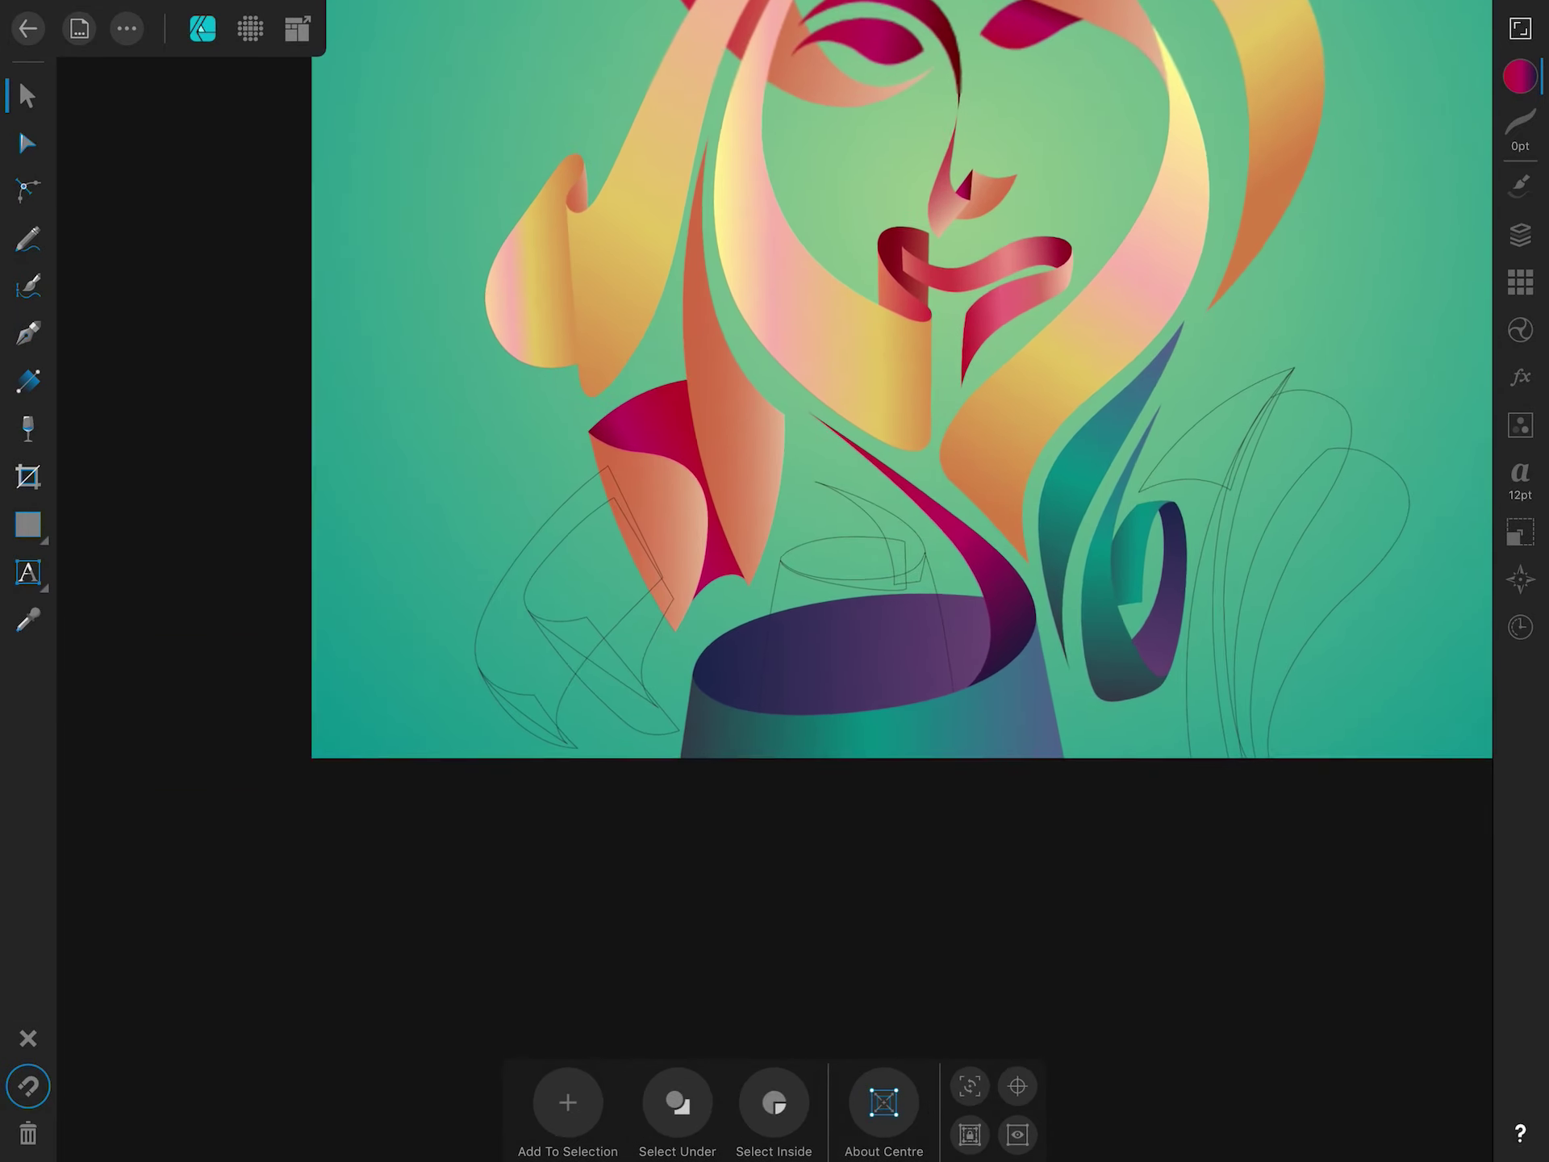
{"action": "scroll", "coordinate": [918, 416], "scroll_direction": "down", "scroll_amount": 3}
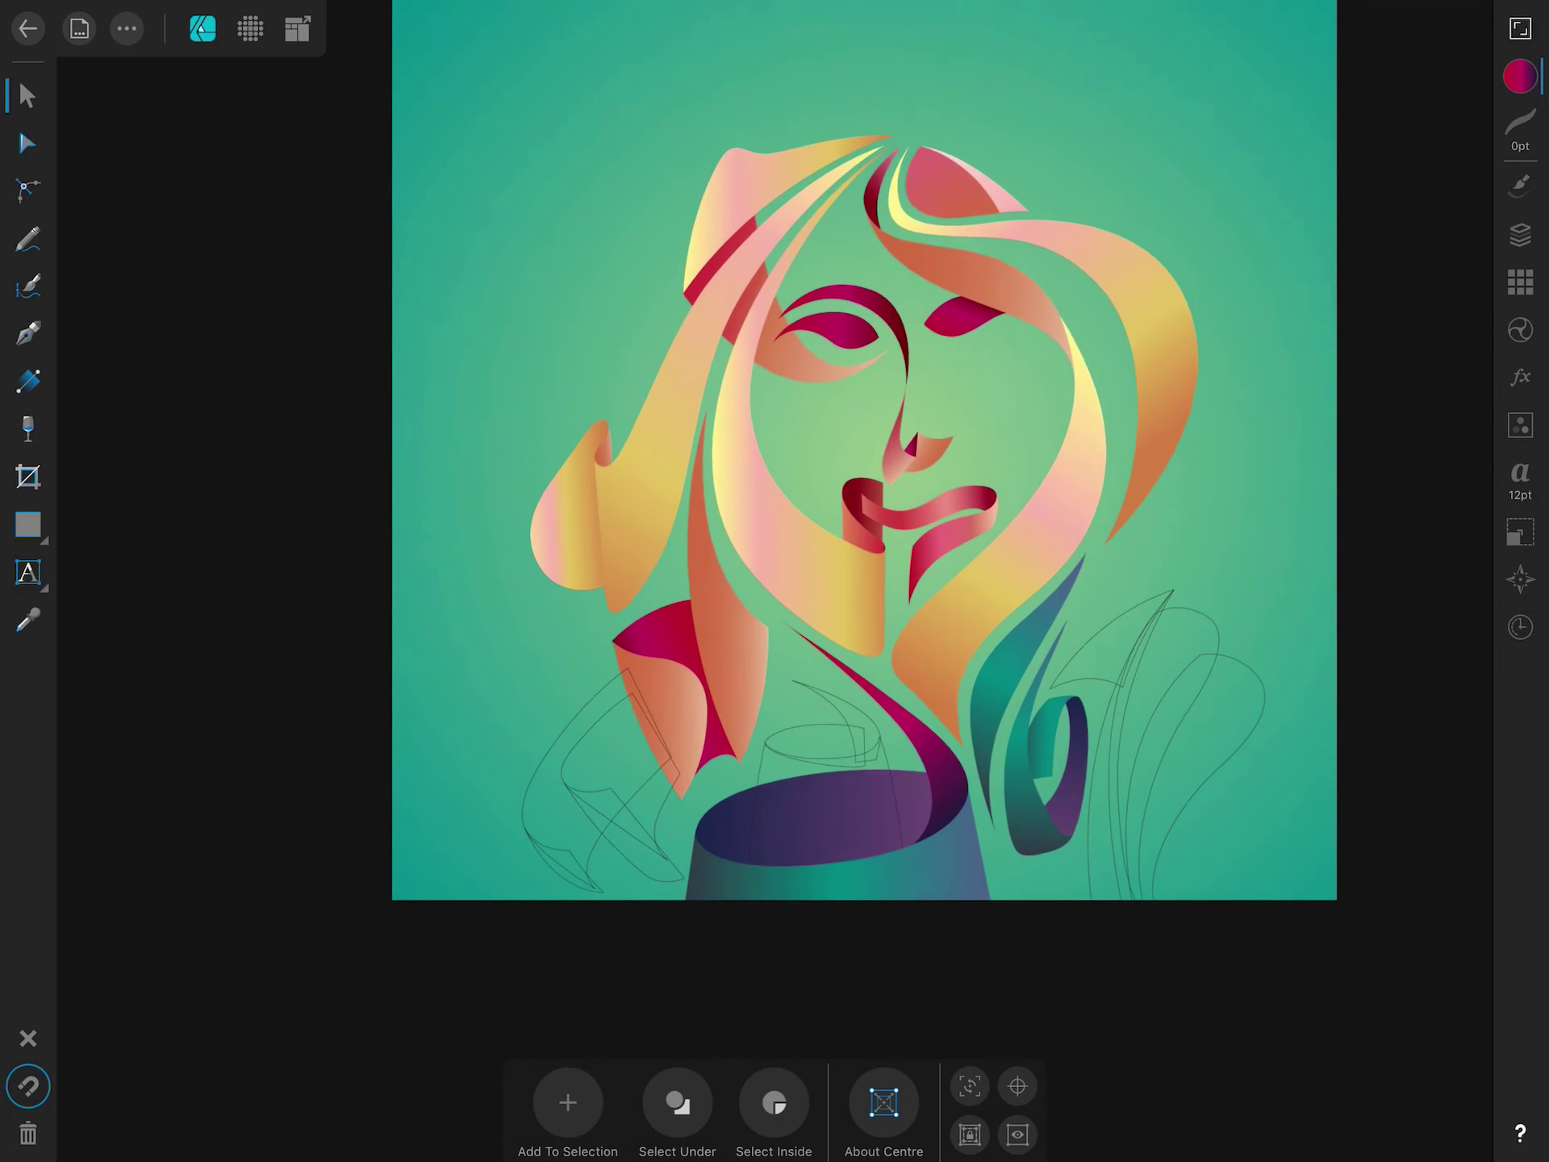
{"action": "scroll", "coordinate": [775, 484], "scroll_direction": "up", "scroll_amount": 5}
Fill the upper cup with a teal gradient and move it lower in the layer stack.
{"action": "left_click", "coordinate": [617, 535]}
{"action": "left_click", "coordinate": [1521, 76]}
{"action": "left_click", "coordinate": [1332, 643]}
{"action": "left_click", "coordinate": [1309, 687]}
{"action": "left_click", "coordinate": [1335, 162]}
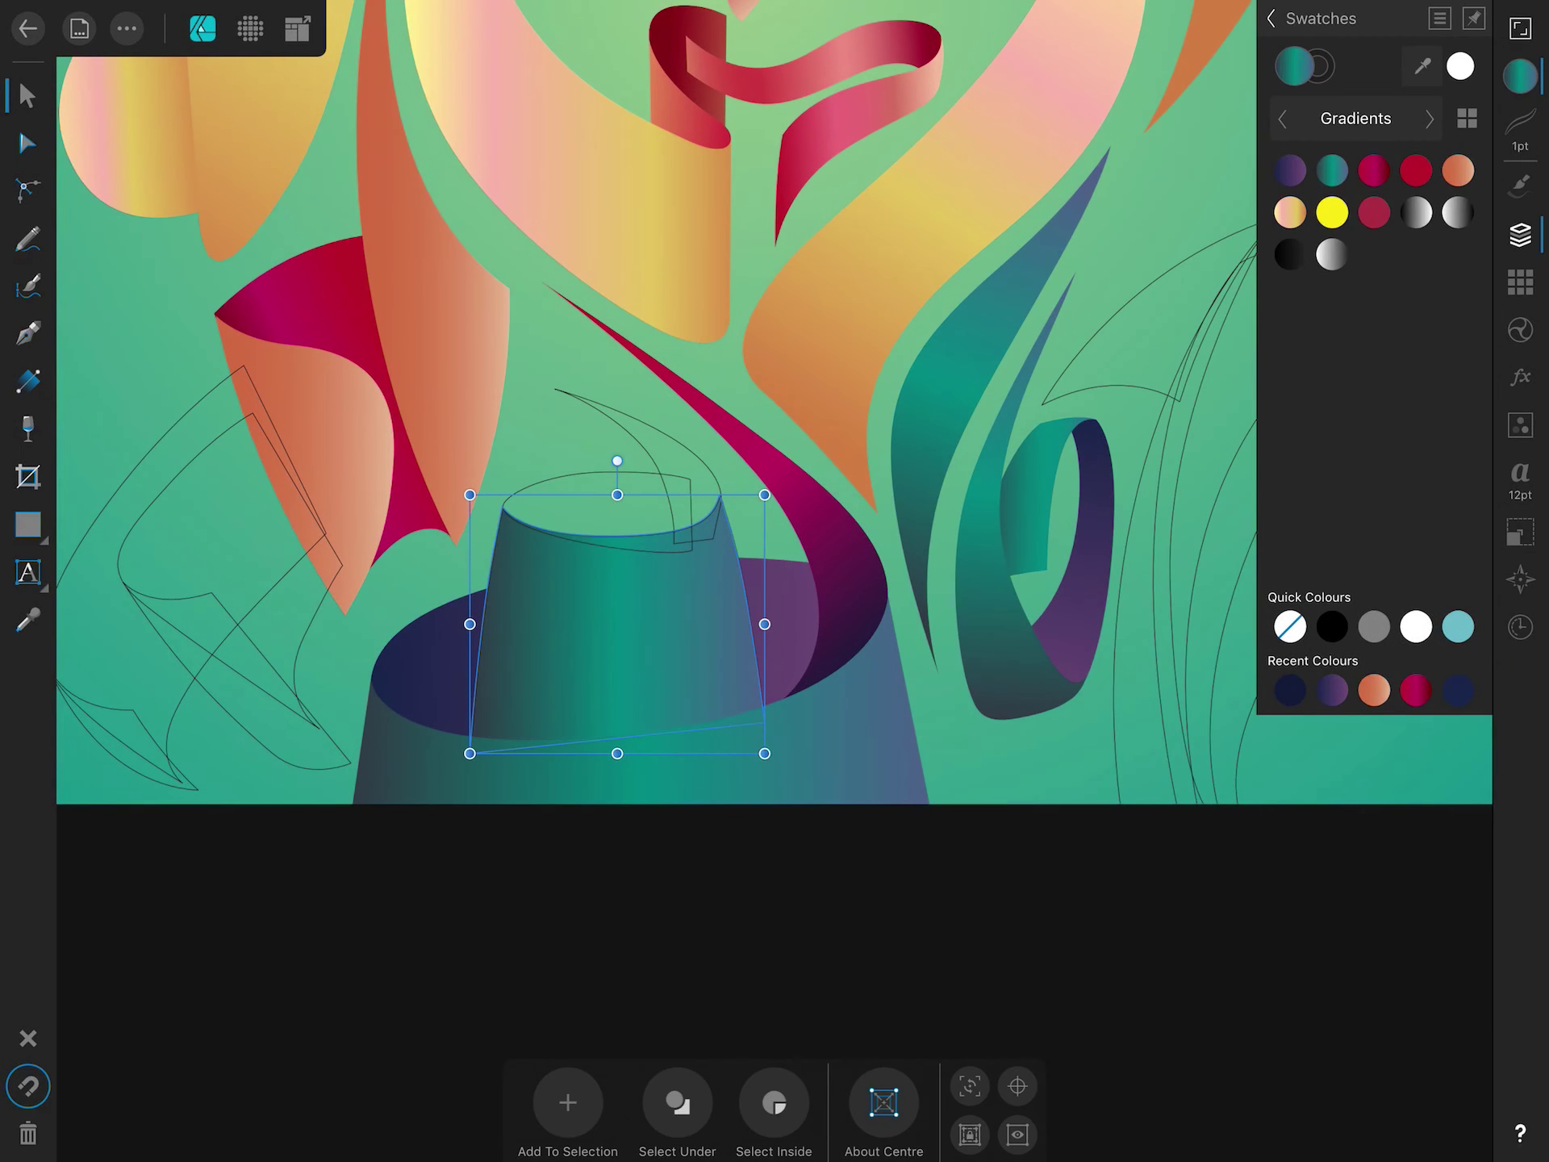
{"action": "left_click", "coordinate": [1520, 235]}
{"action": "left_click", "coordinate": [1521, 283]}
{"action": "left_click", "coordinate": [1520, 121]}
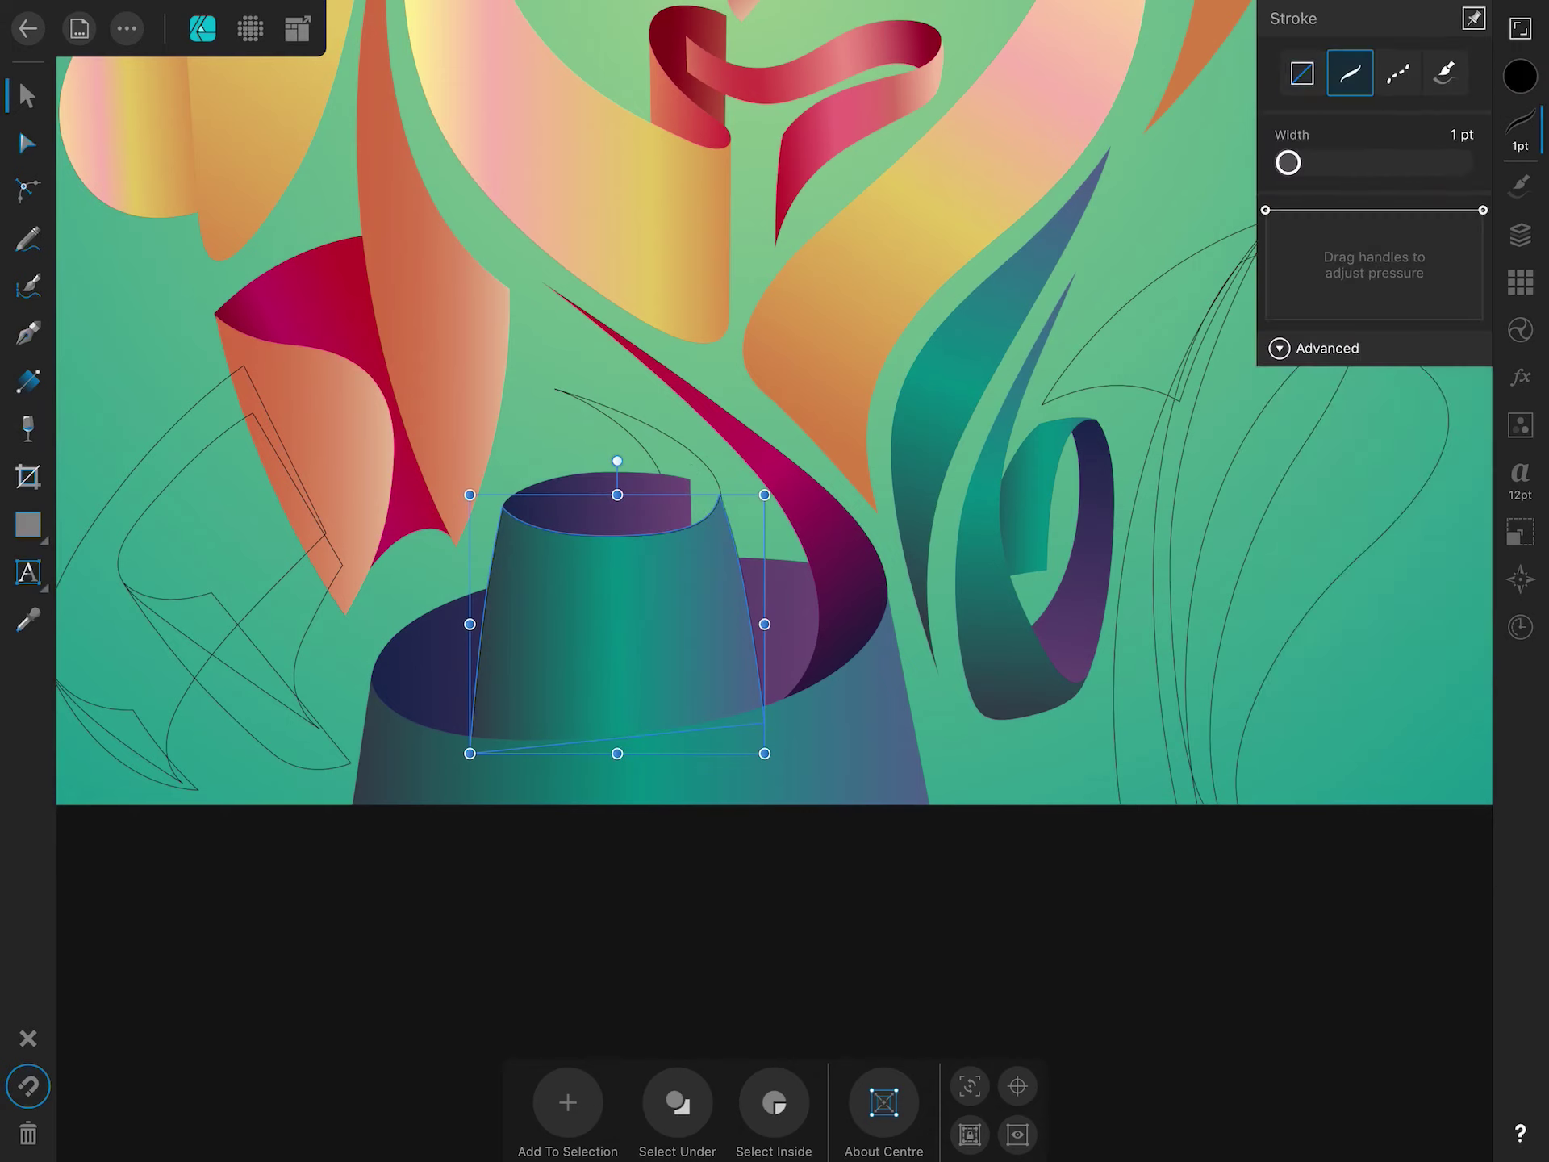
{"action": "left_click", "coordinate": [1520, 235]}
{"action": "mouse_move", "coordinate": [1320, 497]}
{"action": "left_mouse_down"}
{"action": "mouse_move", "coordinate": [1321, 595]}
{"action": "mouse_move", "coordinate": [1320, 496]}
{"action": "left_mouse_up"}
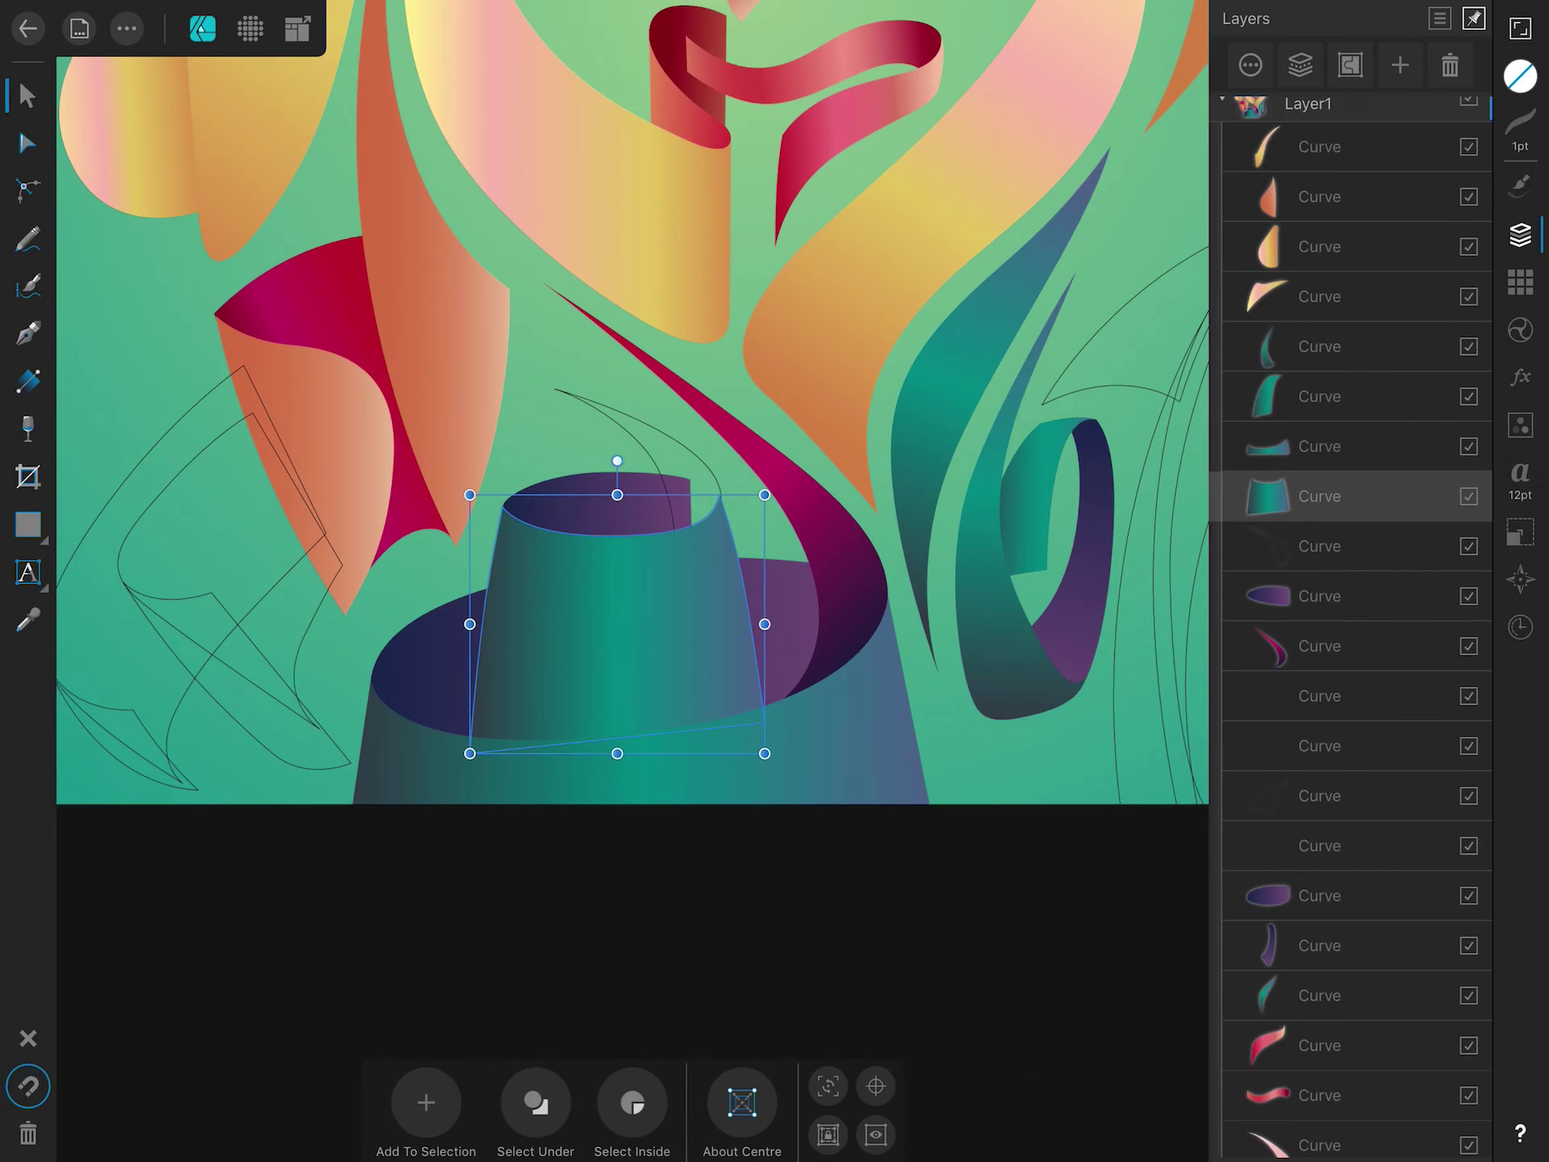
Fill the curled horn above the cup with a teal gradient.
{"action": "left_click", "coordinate": [645, 452]}
{"action": "left_click", "coordinate": [1520, 77]}
{"action": "left_click", "coordinate": [1333, 171]}
{"action": "left_click", "coordinate": [1520, 77]}
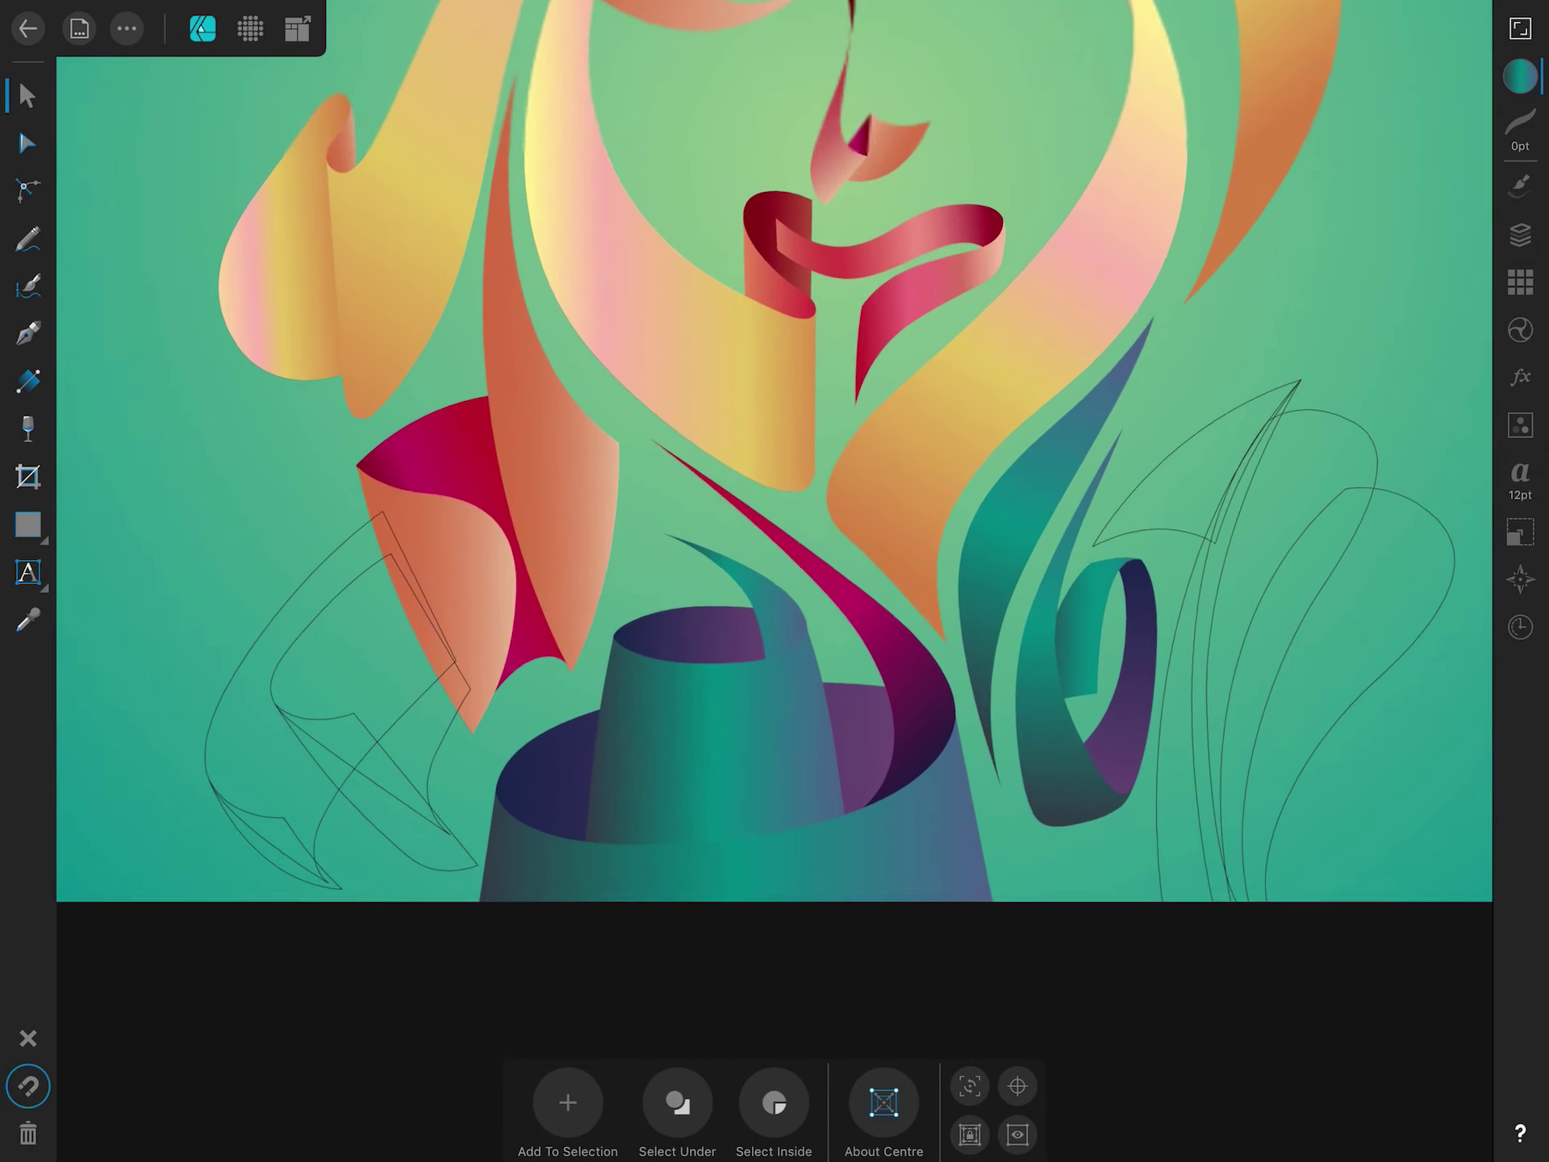
{"action": "scroll", "coordinate": [645, 485], "scroll_direction": "up", "scroll_amount": 5}
{"action": "left_click", "coordinate": [28, 143]}
Darken the horn gradient's end stop to dark navy using the colour sliders.
{"action": "left_click", "coordinate": [28, 380]}
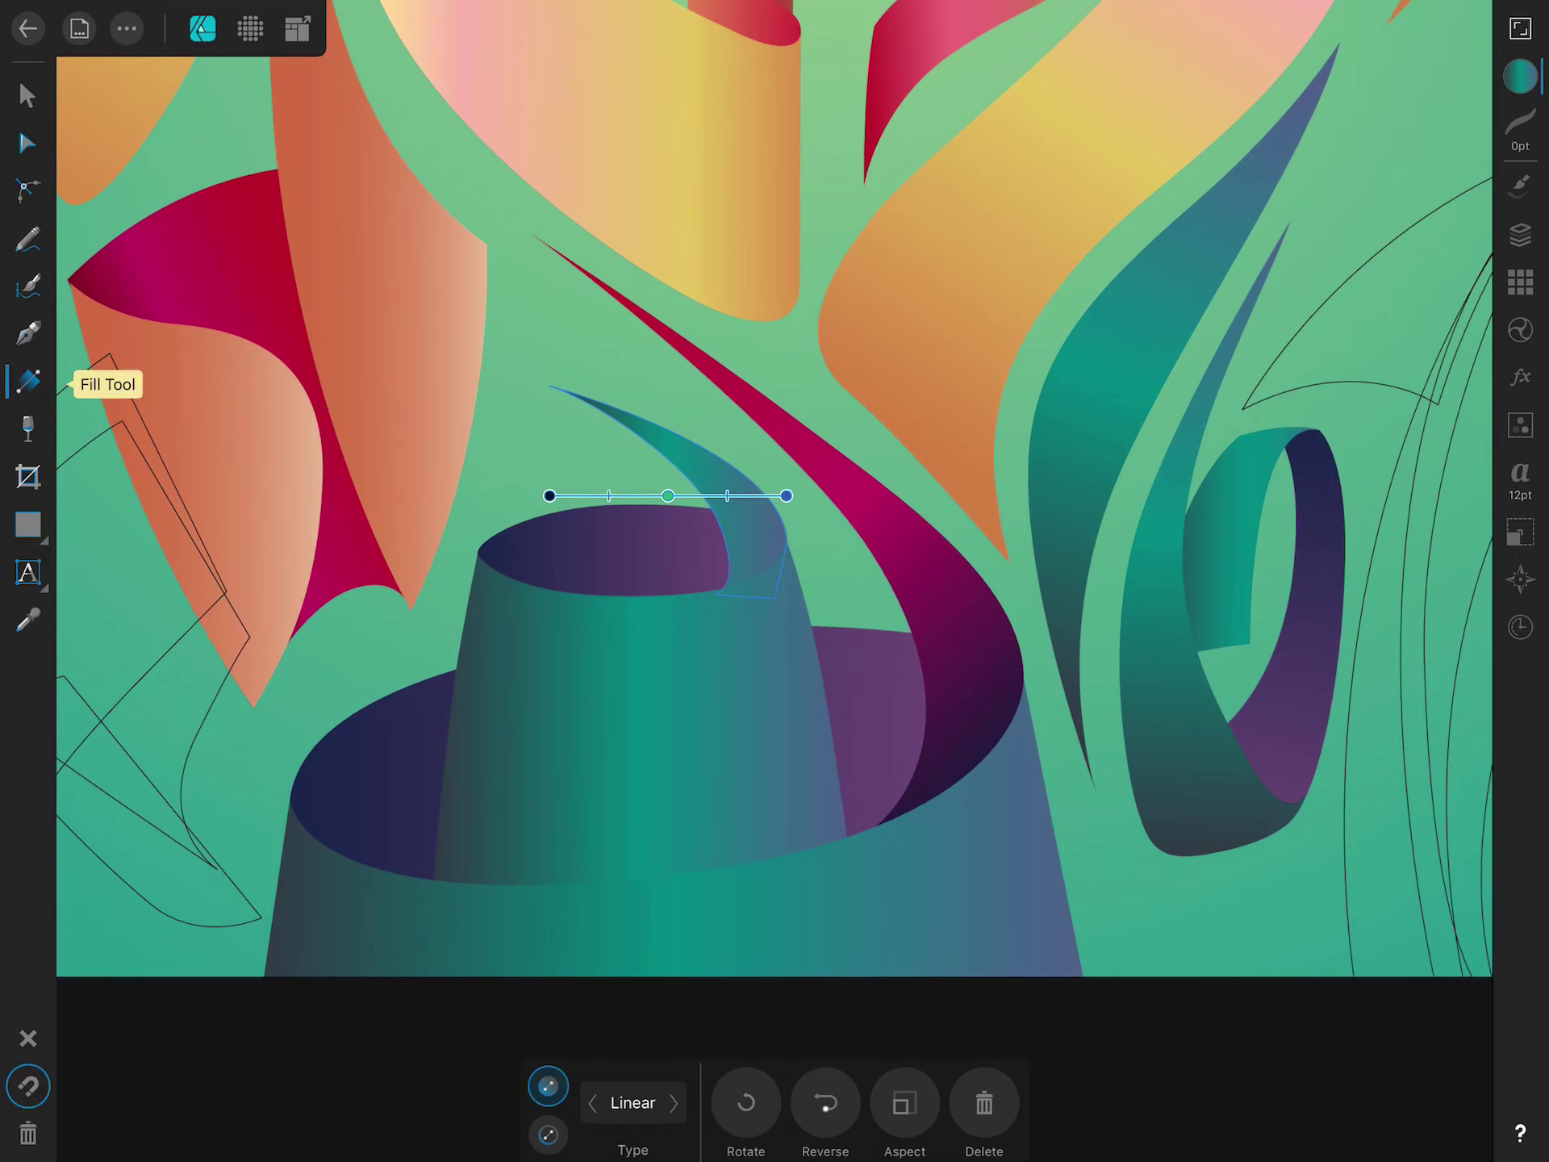
{"action": "left_click", "coordinate": [1520, 76]}
{"action": "left_click", "coordinate": [1277, 18]}
{"action": "left_click_drag", "start_coordinate": [1425, 193], "coordinate": [1462, 193]}
{"action": "left_click_drag", "start_coordinate": [1399, 255], "coordinate": [1430, 256]}
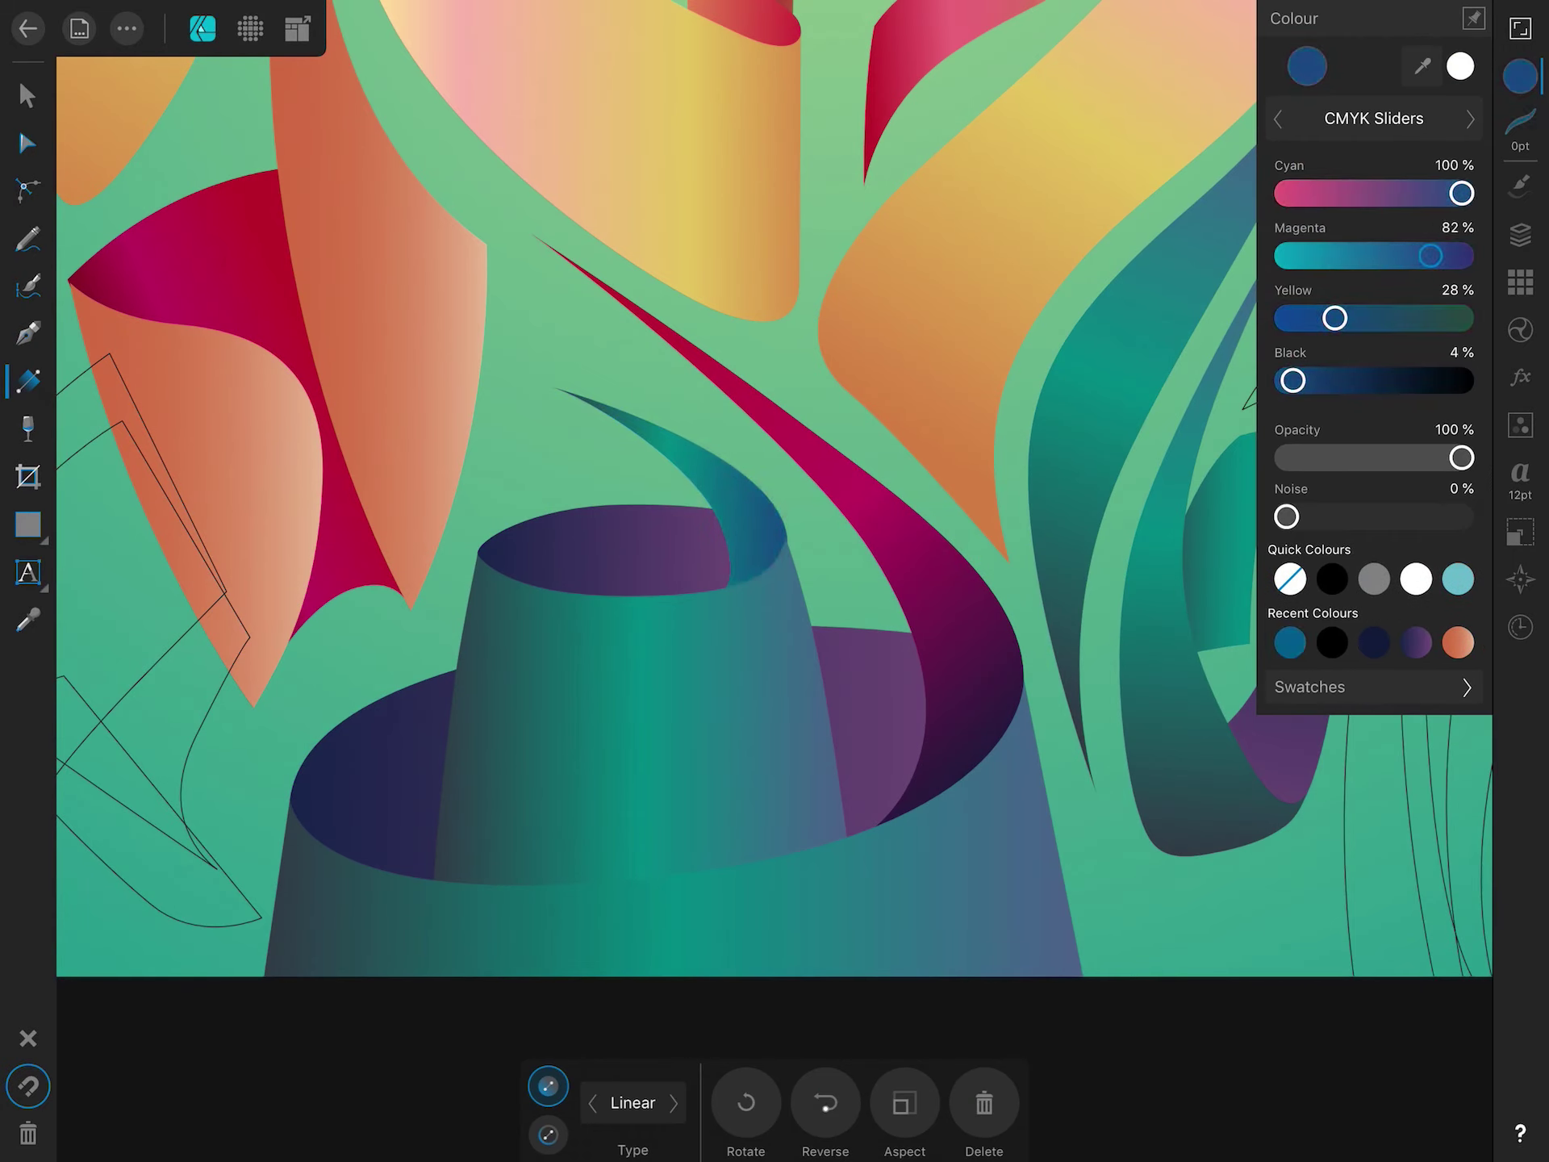
{"action": "left_click_drag", "start_coordinate": [1294, 380], "coordinate": [1349, 380]}
{"action": "left_click", "coordinate": [1520, 76]}
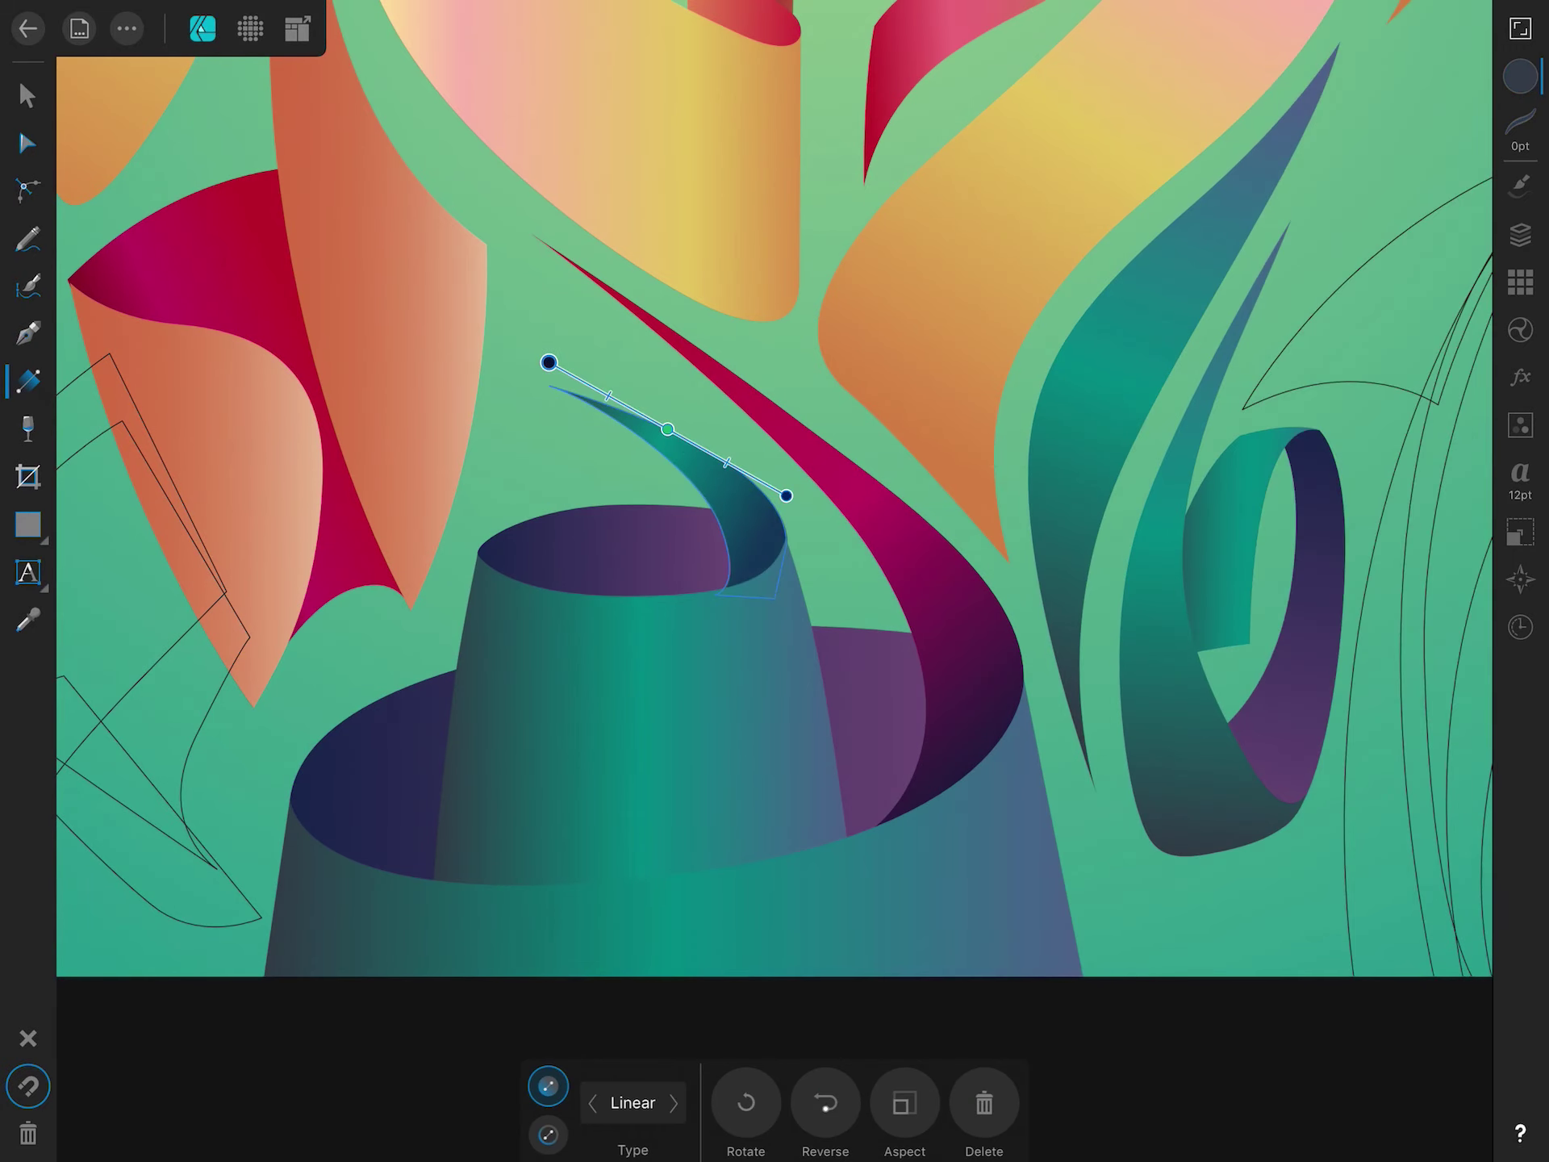
Reshape the horn's tip by lowering its corner node and adjusting the curve.
{"action": "scroll", "coordinate": [775, 517], "scroll_direction": "up", "scroll_amount": 5}
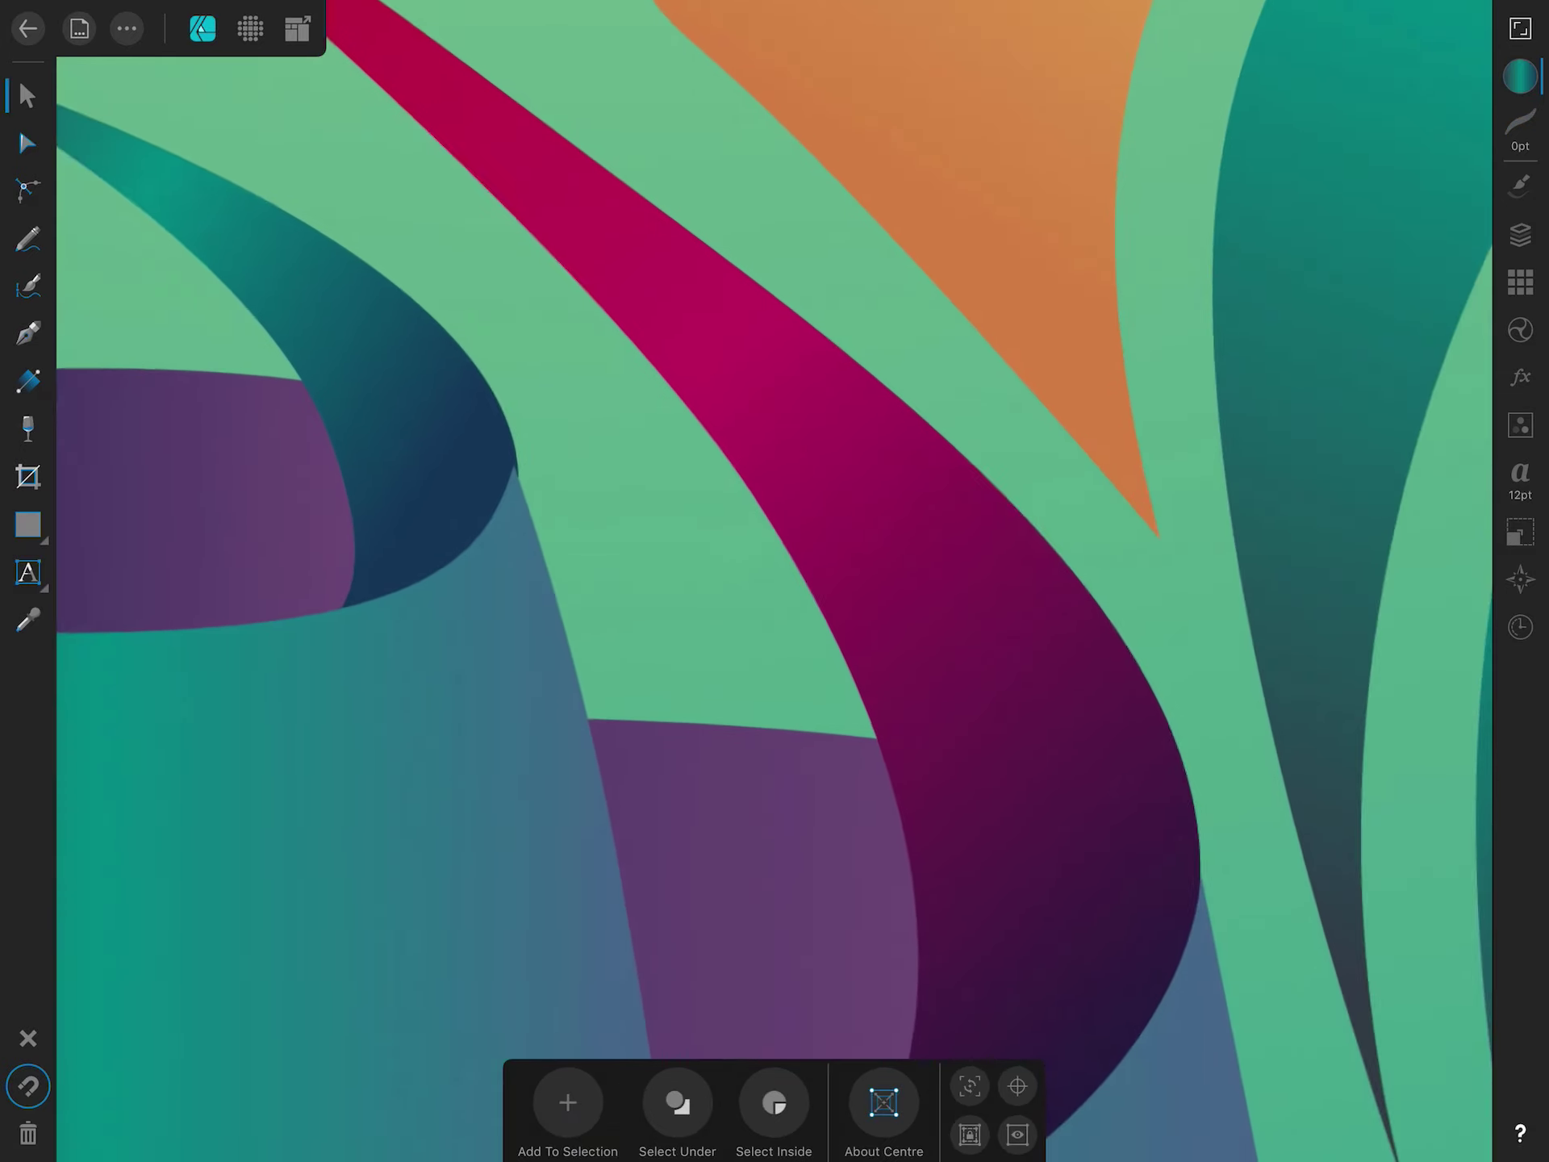
{"action": "left_click", "coordinate": [26, 143]}
{"action": "left_click", "coordinate": [879, 467]}
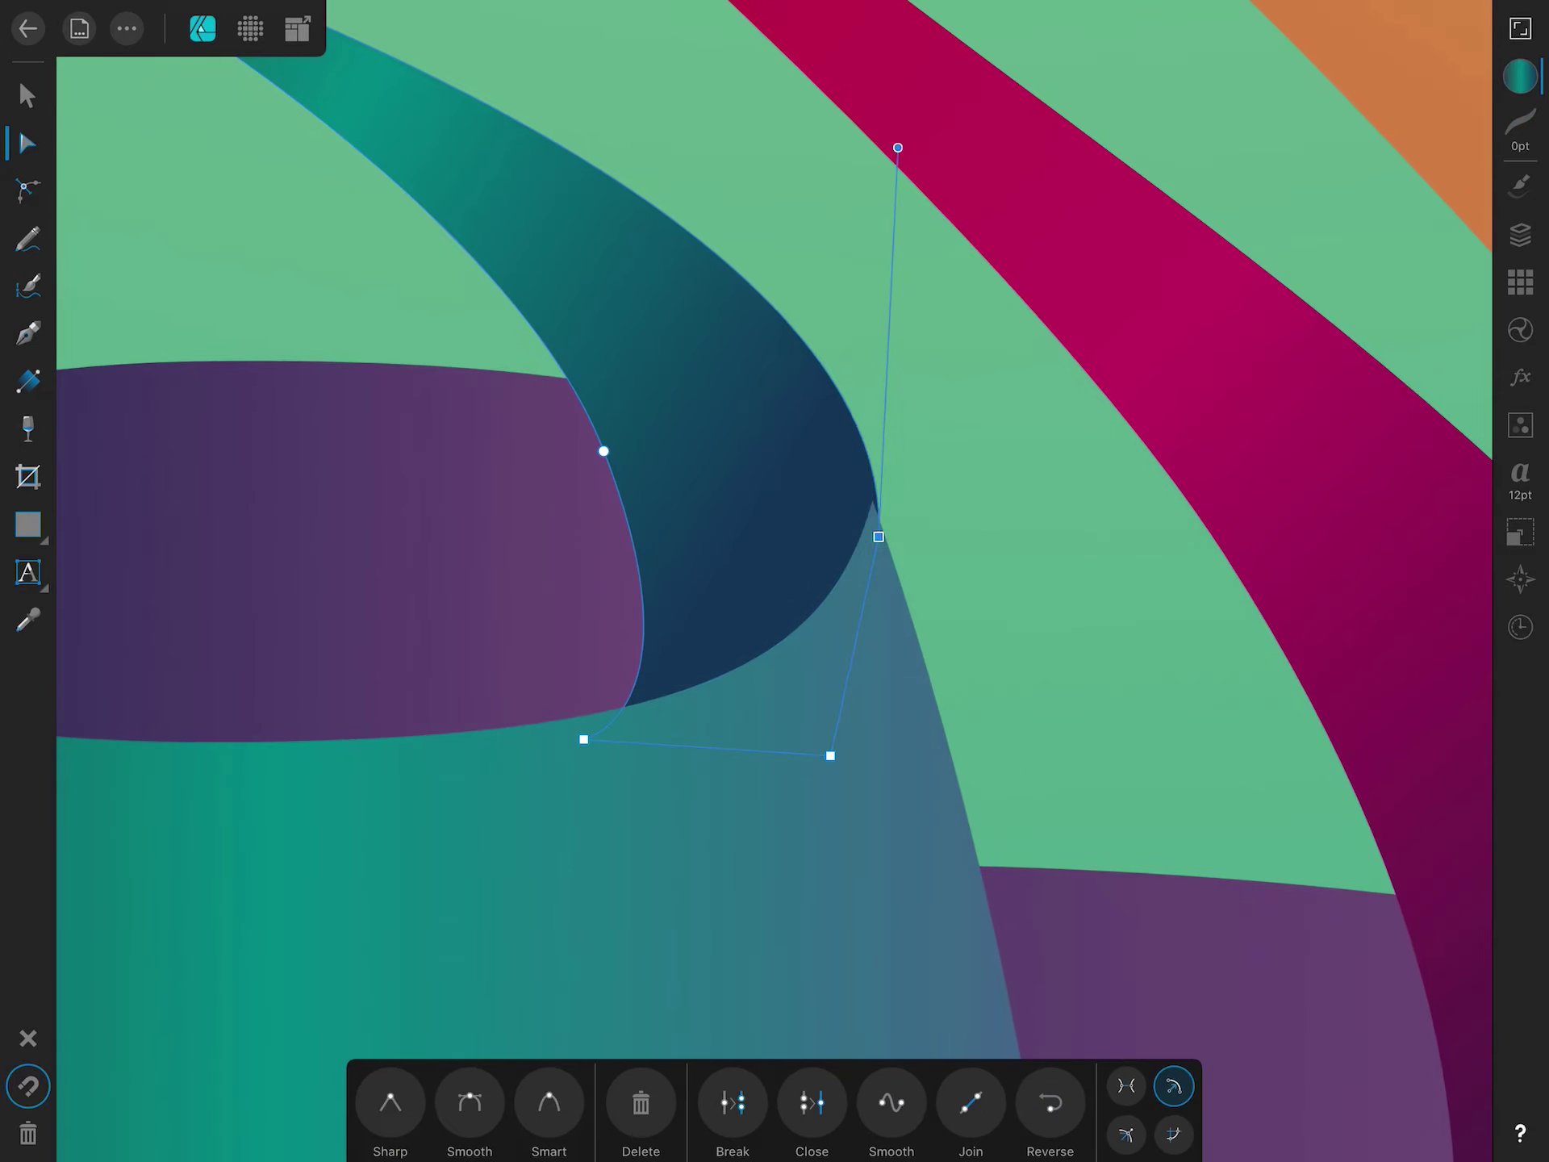
{"action": "left_click_drag", "start_coordinate": [879, 467], "coordinate": [873, 499]}
{"action": "left_click_drag", "start_coordinate": [891, 111], "coordinate": [863, 138]}
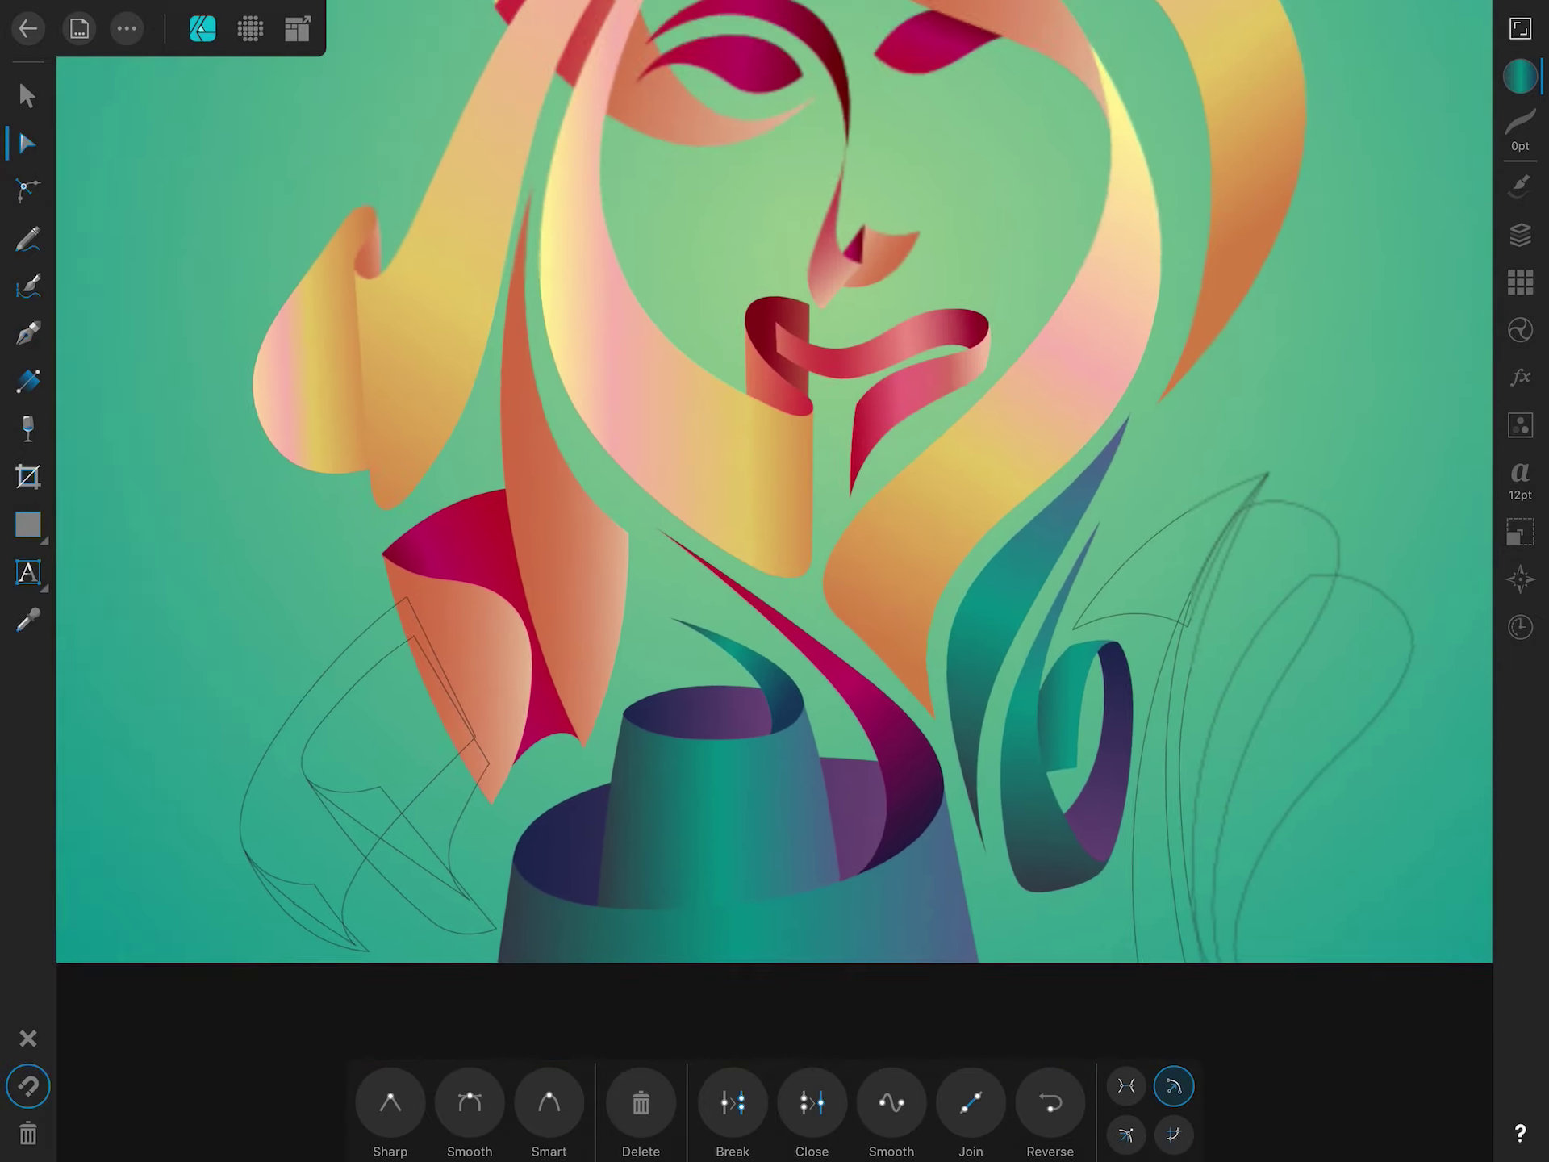
Drag the teal strip's gradient diagonally, from lower left to a dark end at upper right.
{"action": "key", "text": "v"}
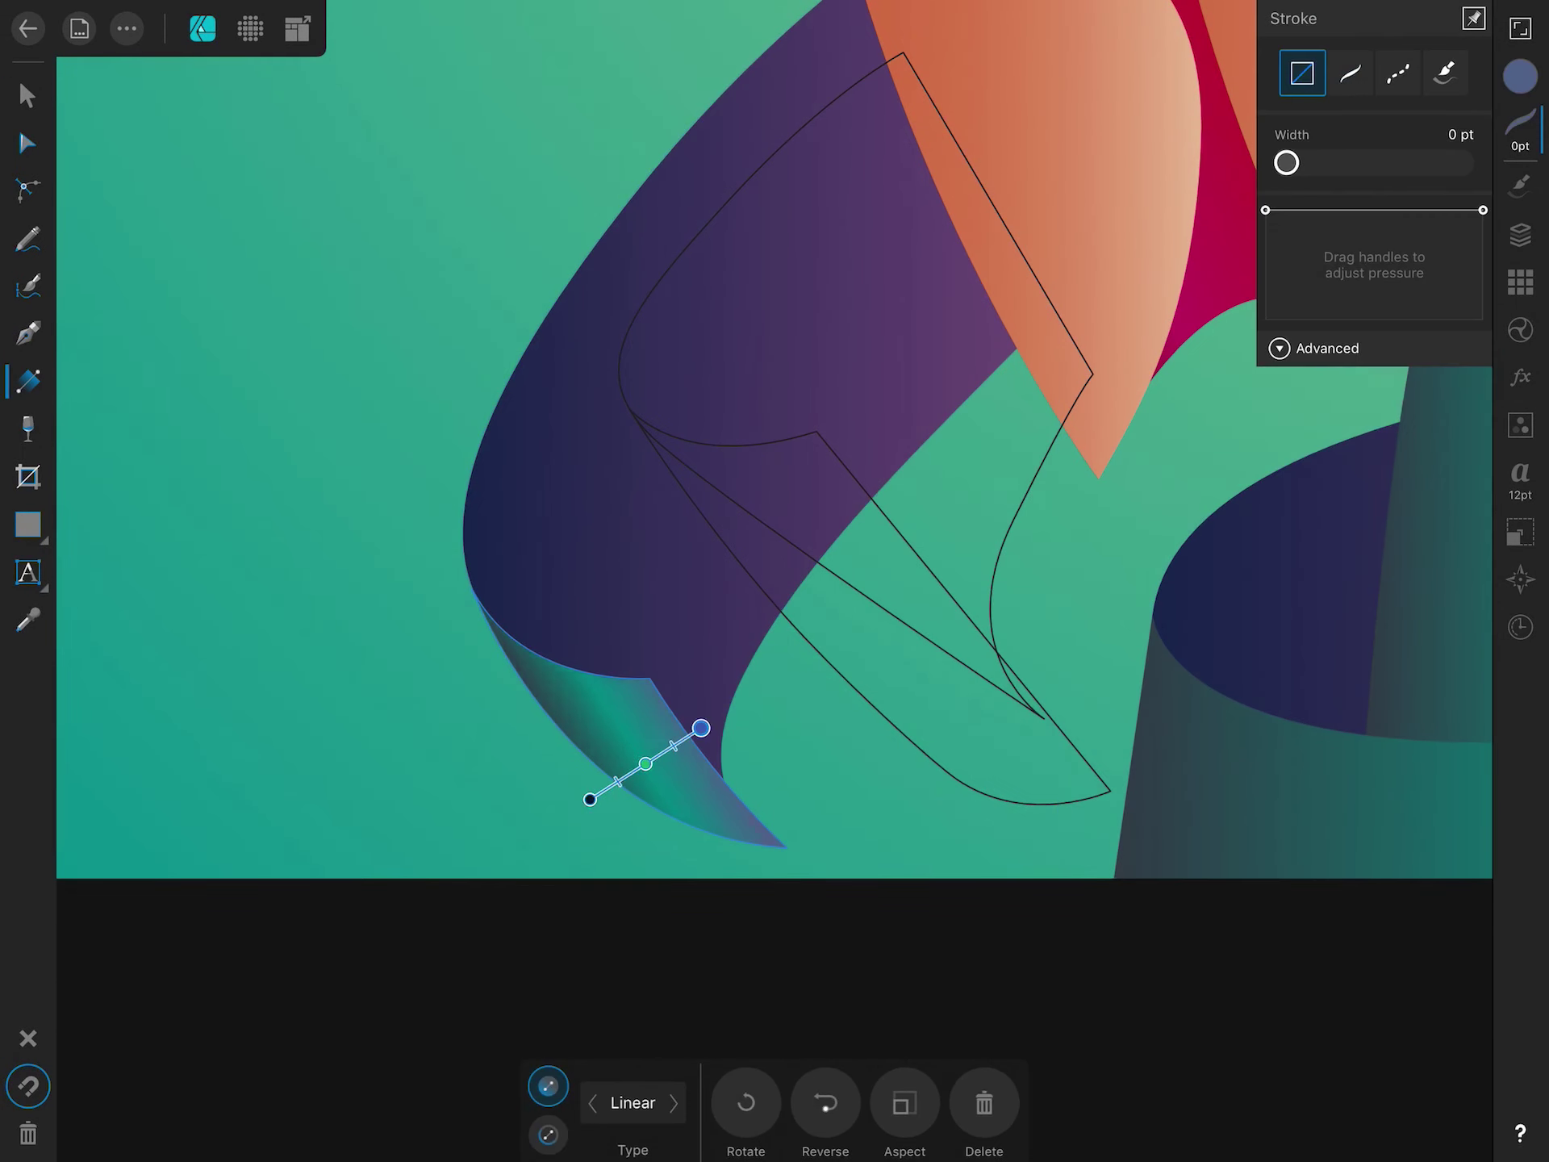
{"action": "left_click_drag", "start_coordinate": [694, 698], "coordinate": [762, 670]}
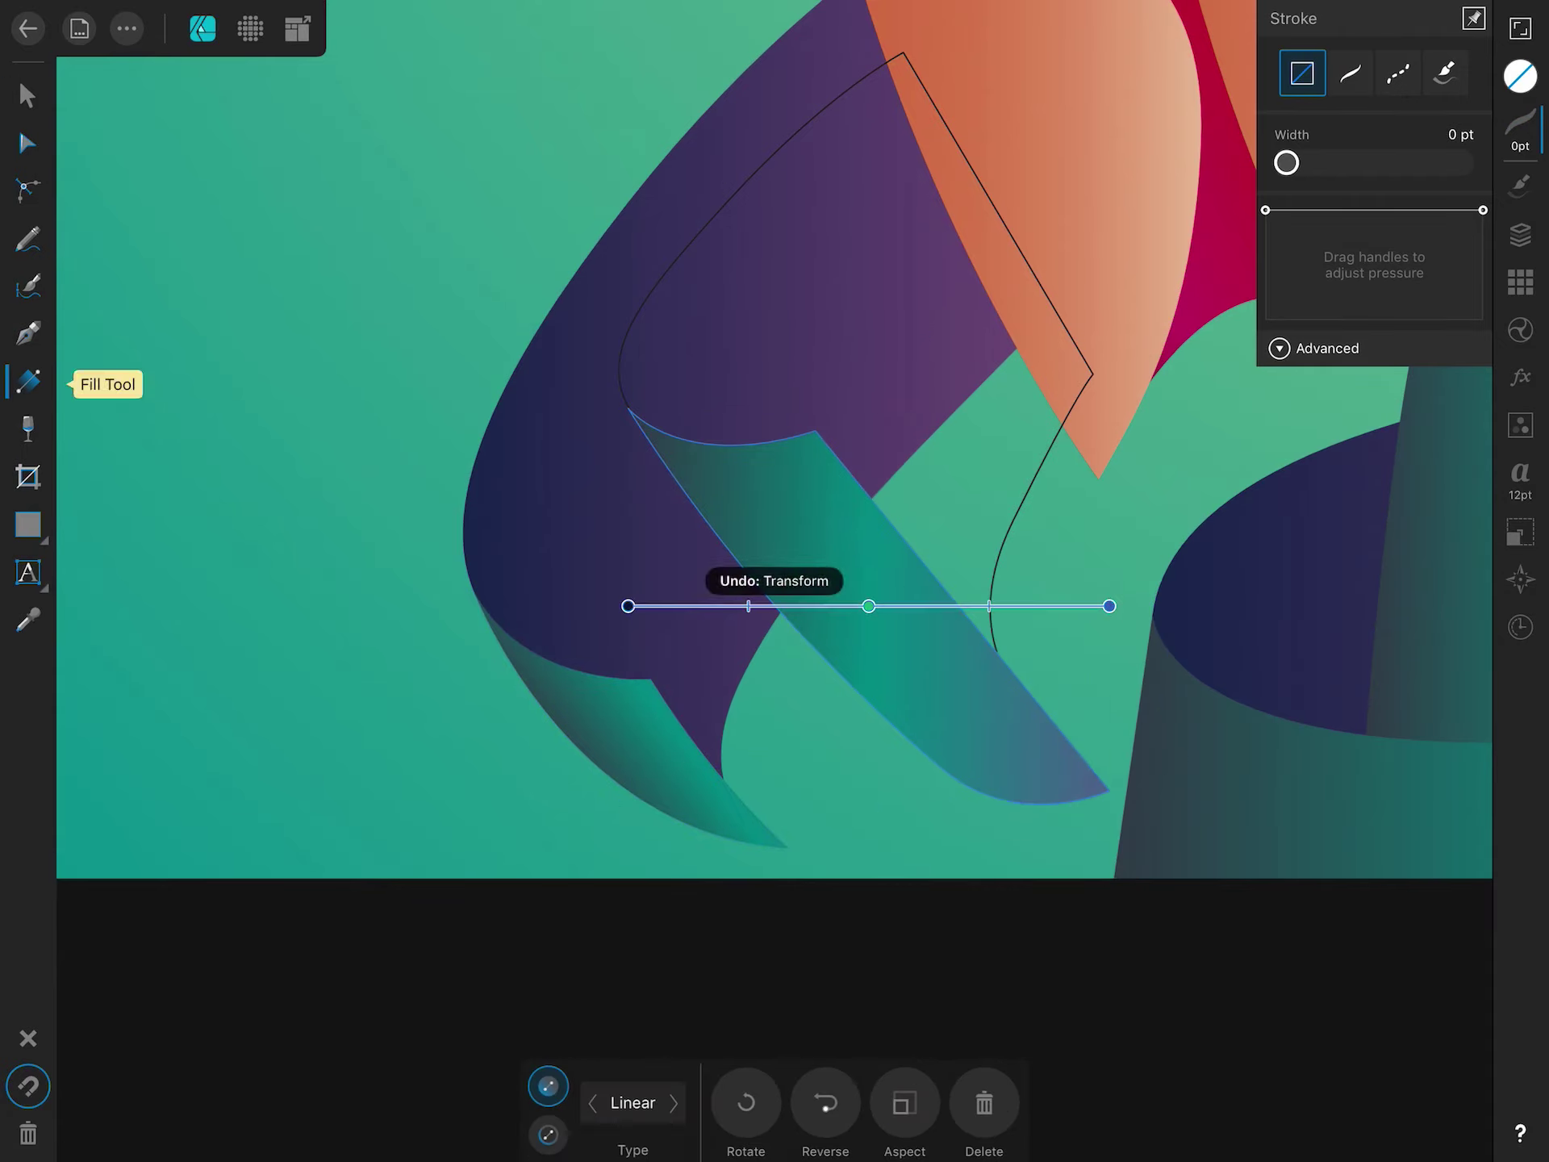
{"action": "left_click_drag", "start_coordinate": [837, 714], "coordinate": [1032, 557]}
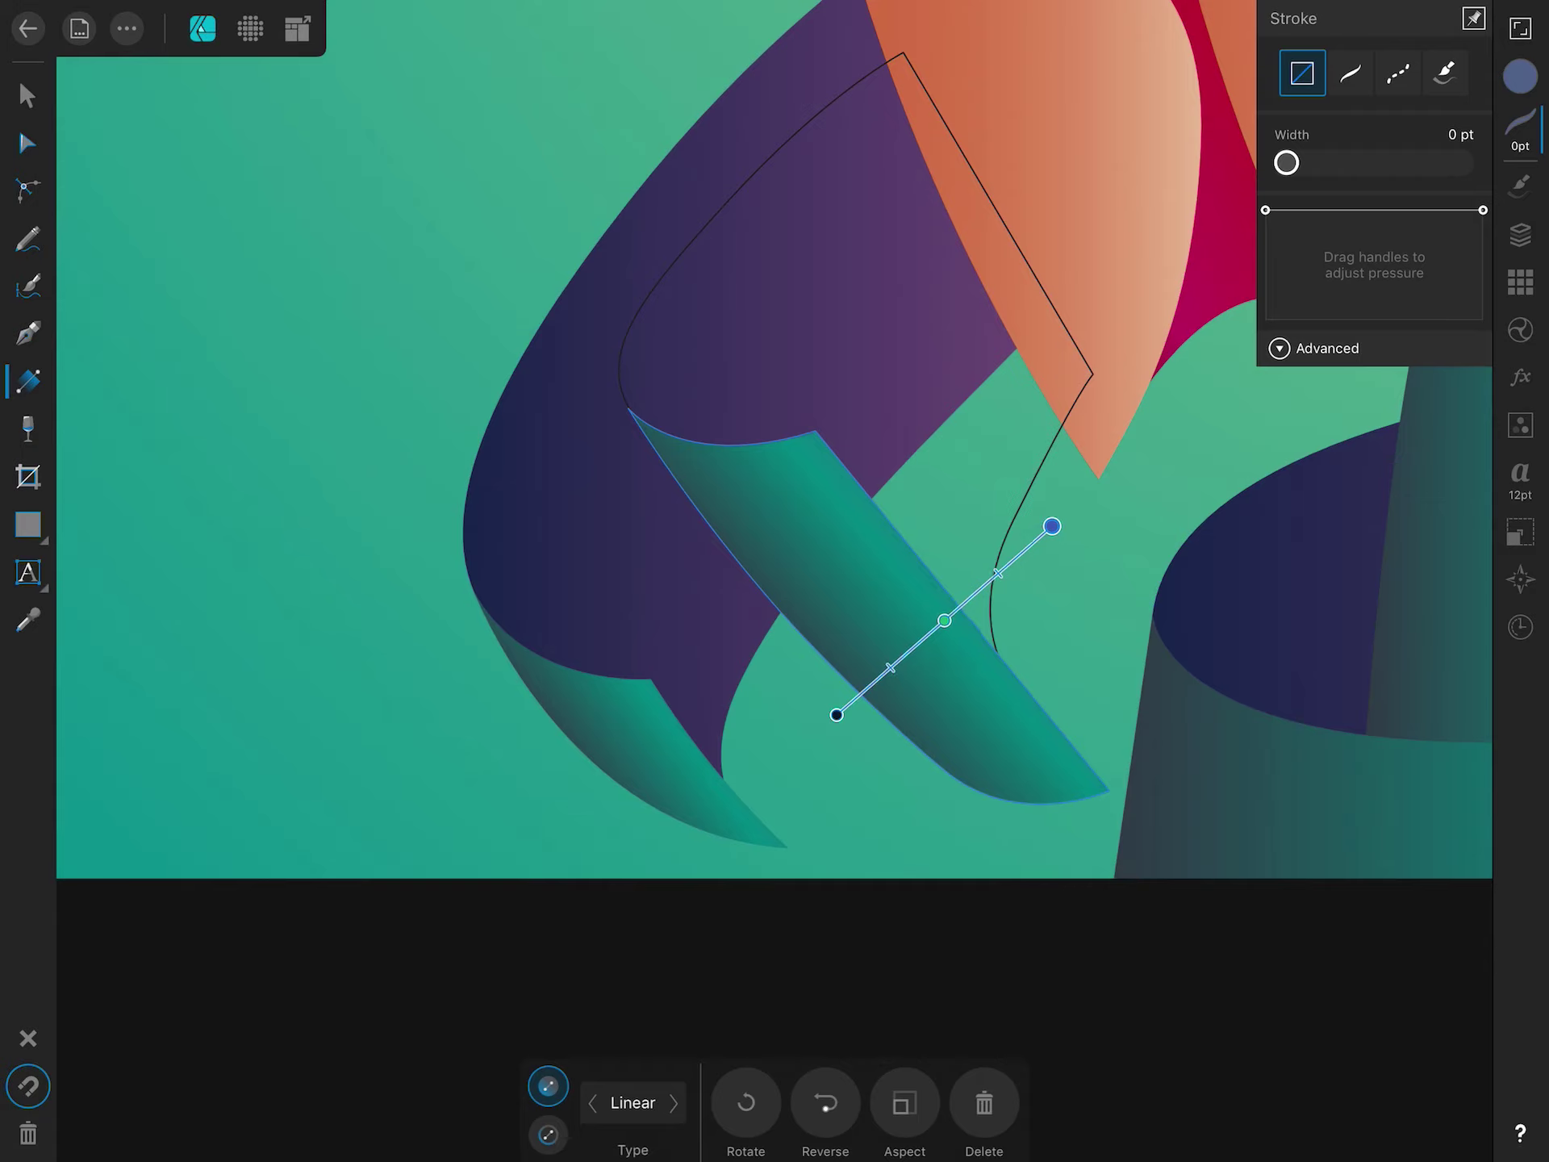
{"action": "mouse_move", "coordinate": [1033, 657]}
{"action": "left_mouse_down"}
{"action": "mouse_move", "coordinate": [882, 771]}
{"action": "mouse_move", "coordinate": [908, 756]}
{"action": "mouse_move", "coordinate": [903, 770]}
{"action": "left_mouse_up"}
{"action": "left_click_drag", "start_coordinate": [1033, 657], "coordinate": [1087, 610]}
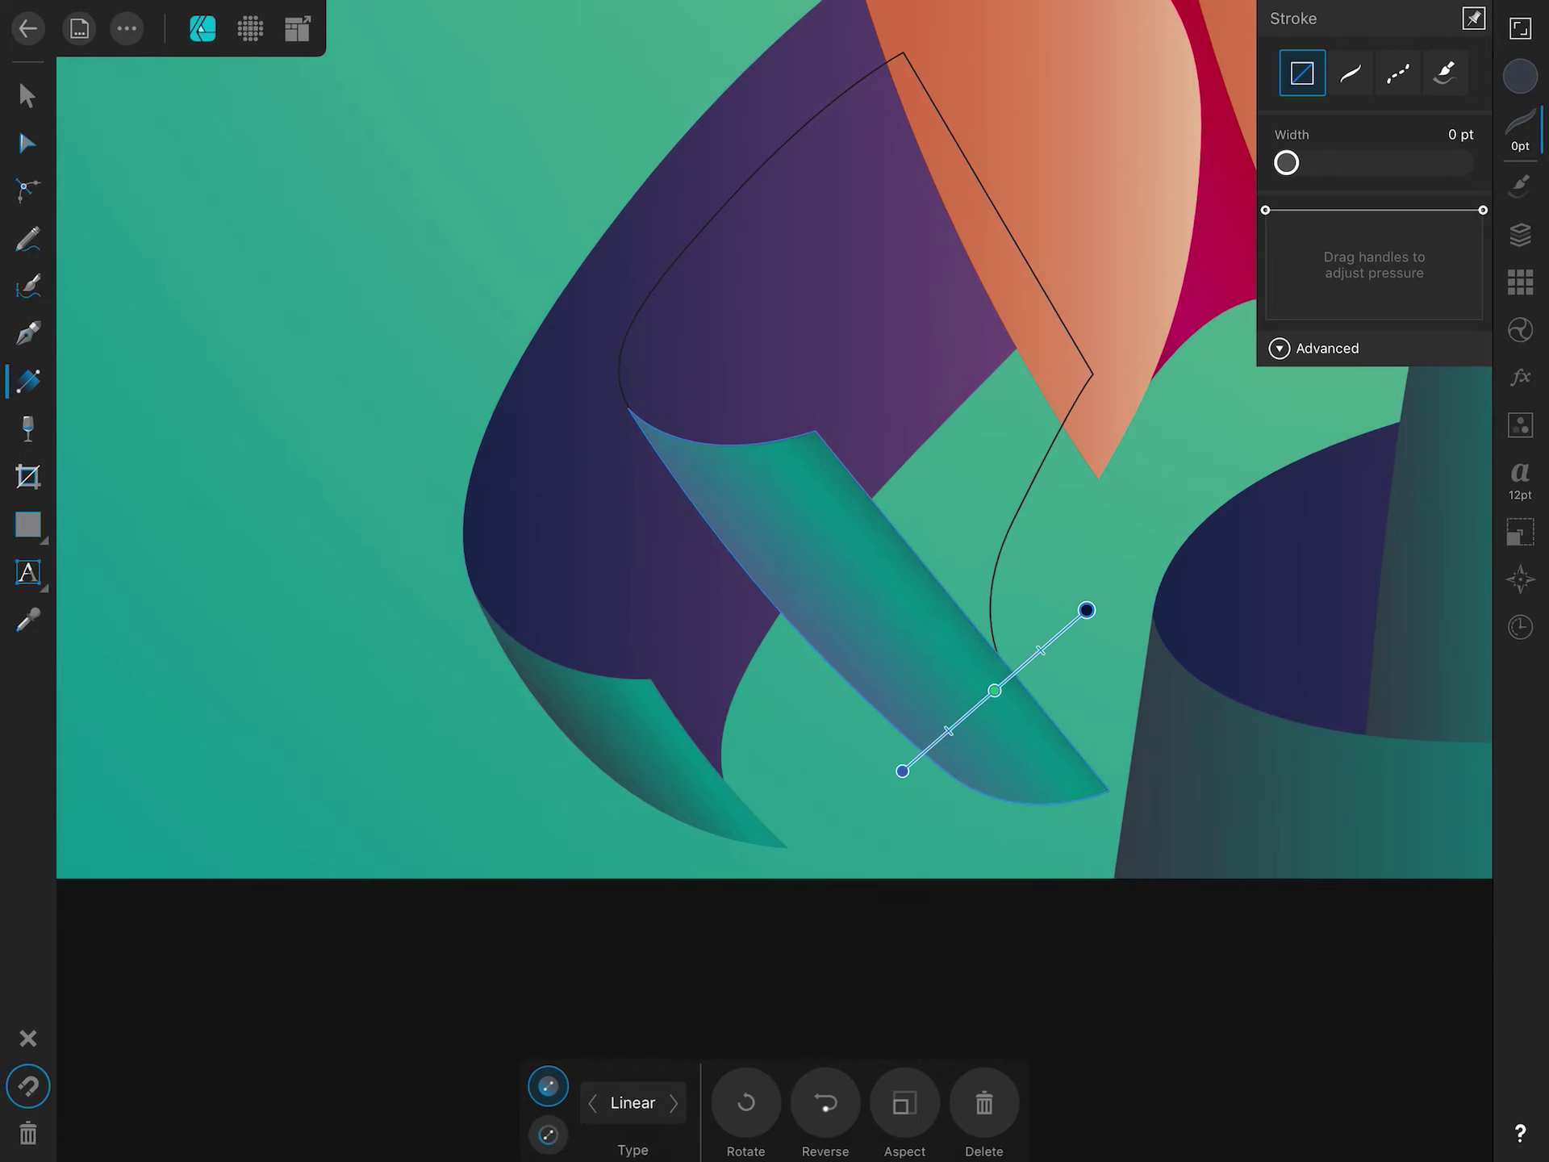
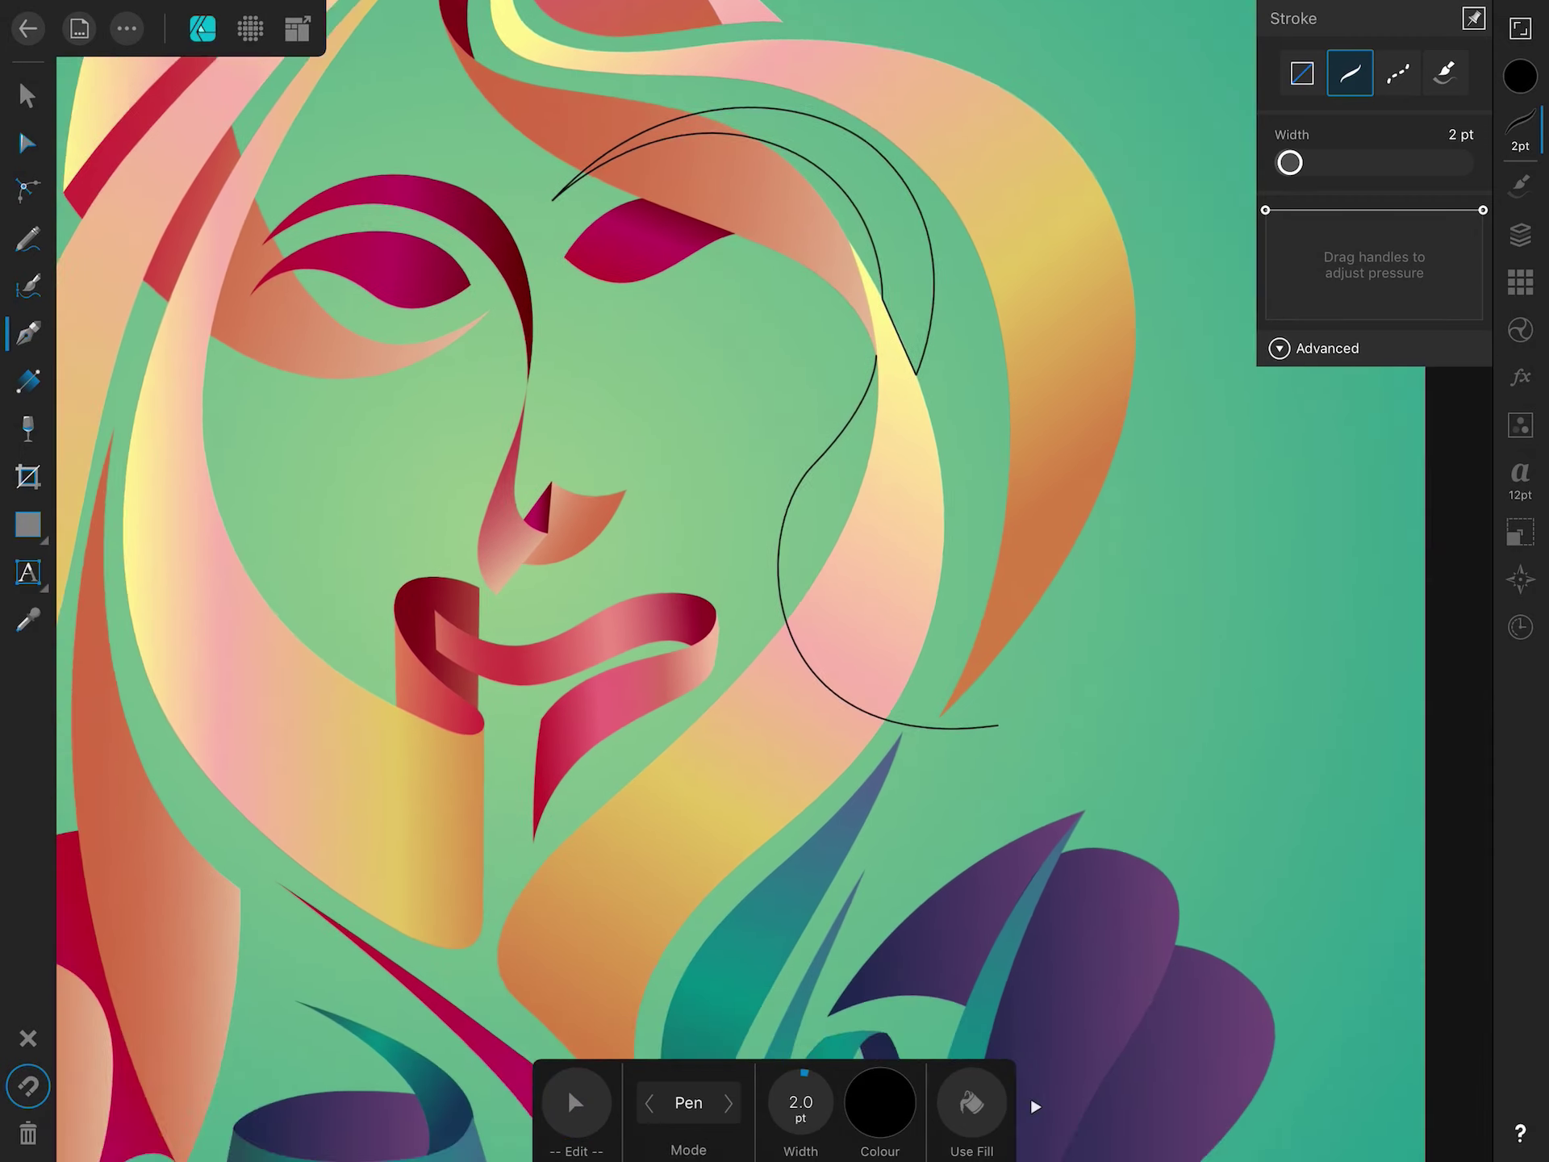
Place the ribbon's final node, then add a node and bend the curve near the hair strand.
{"action": "left_click", "coordinate": [1021, 743]}
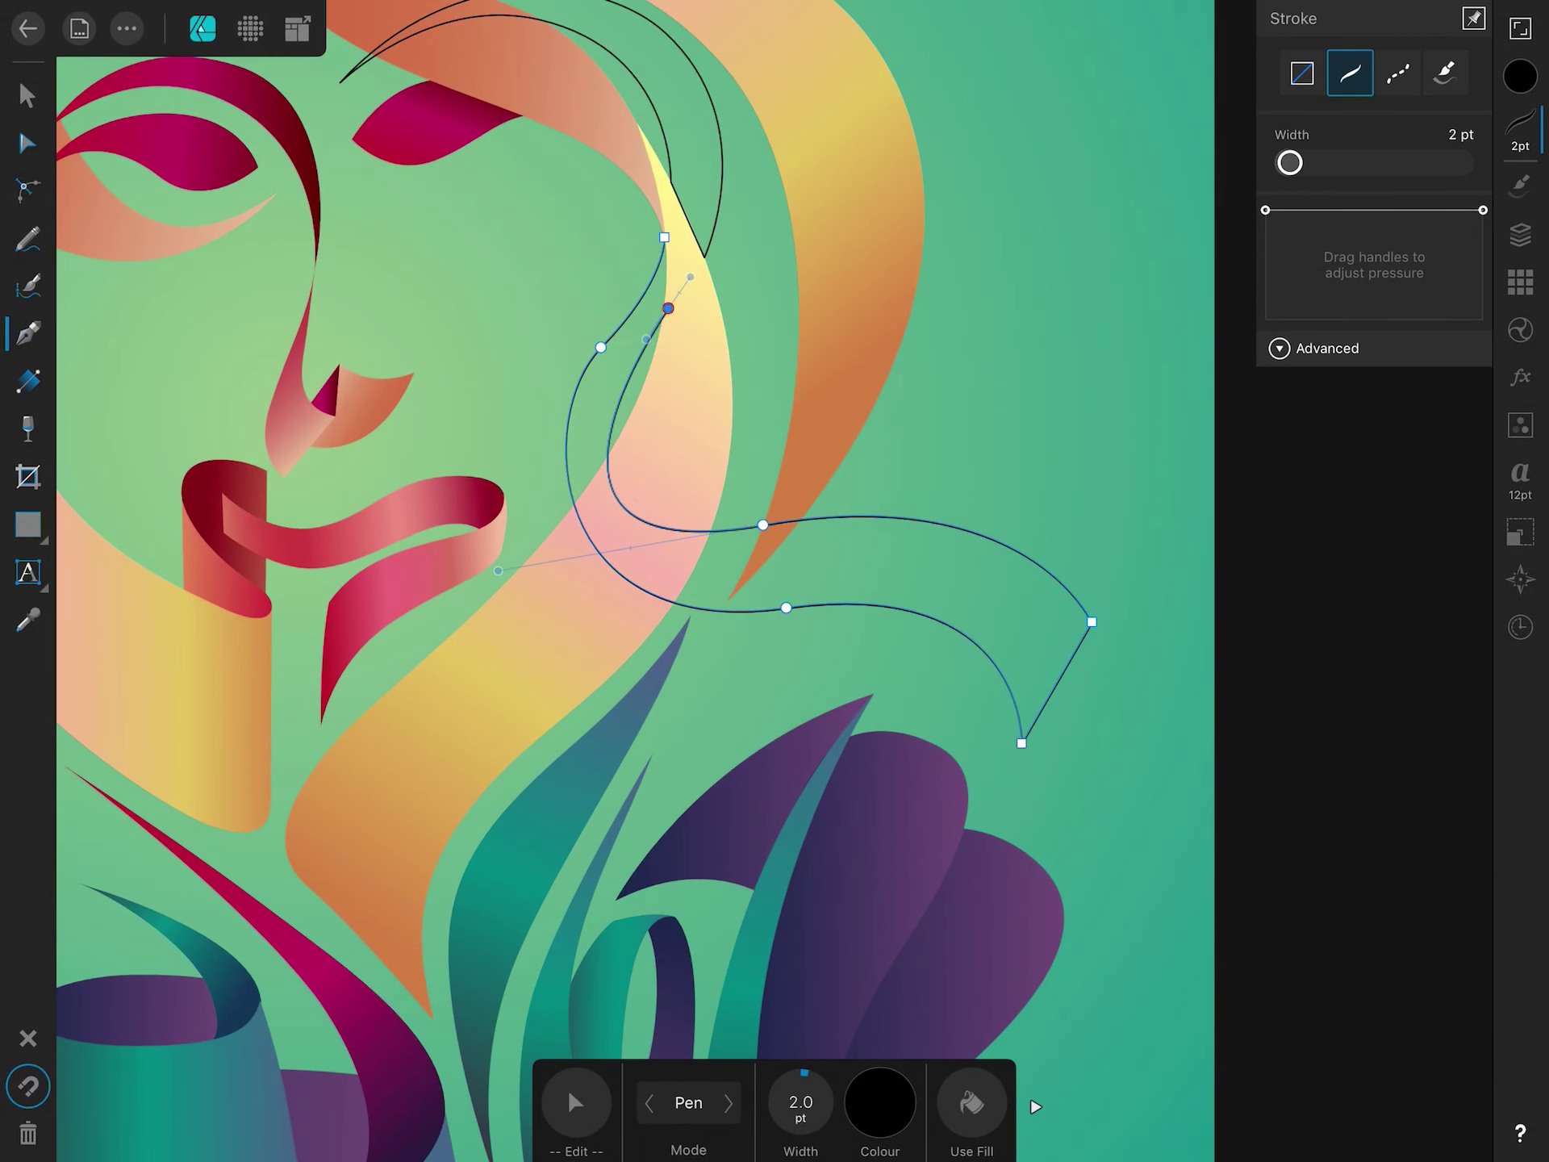
{"action": "key", "text": "a"}
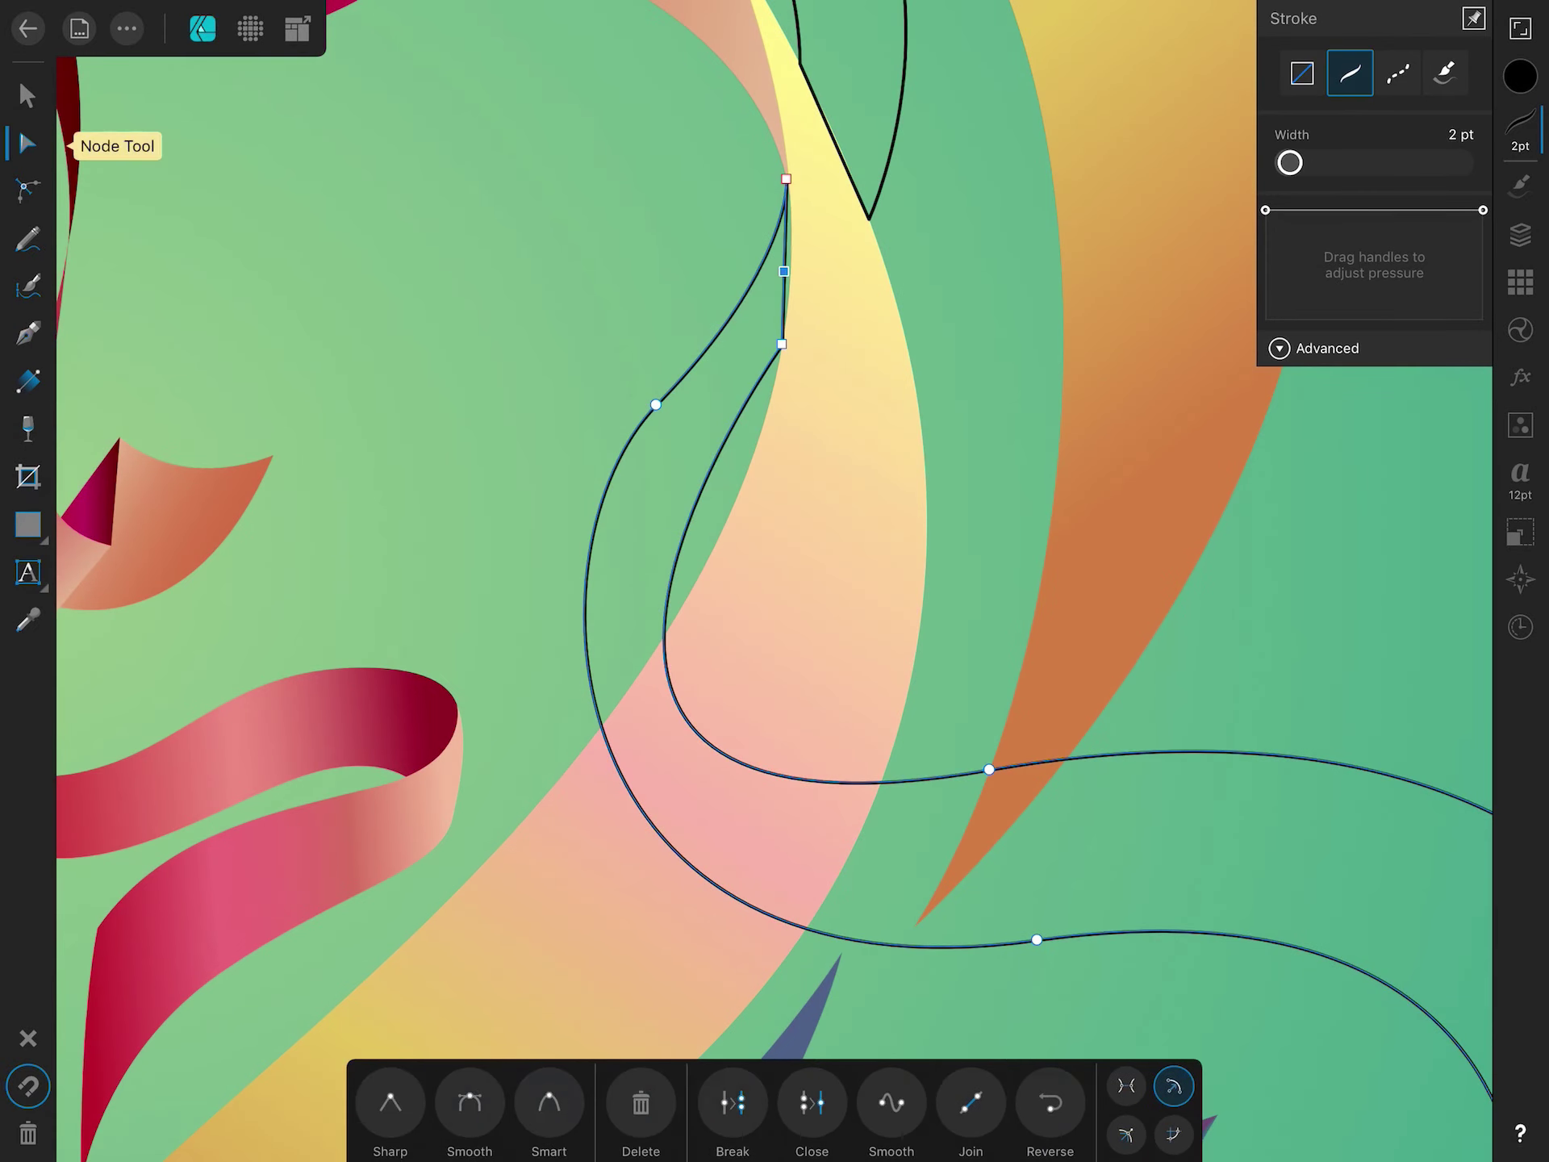
{"action": "scroll", "coordinate": [819, 206], "scroll_direction": "up", "scroll_amount": 5}
{"action": "left_click", "coordinate": [750, 340]}
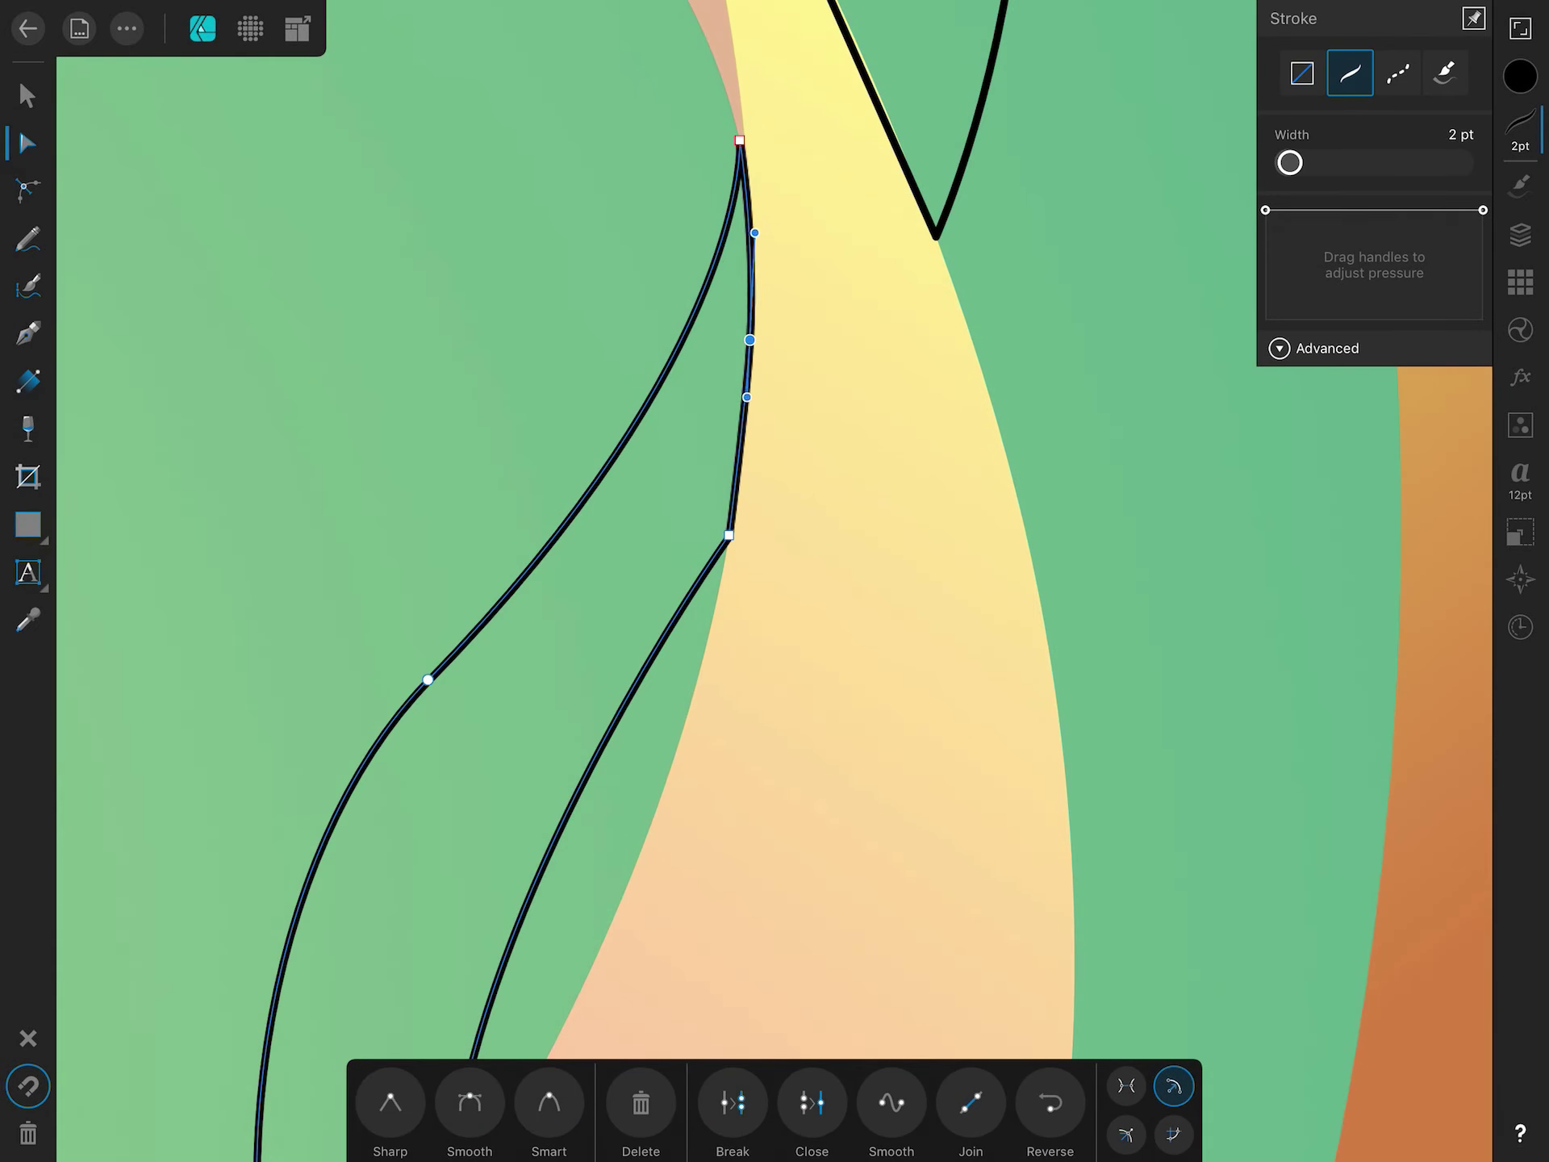
{"action": "scroll", "coordinate": [952, 220], "scroll_direction": "down", "scroll_amount": 5}
{"action": "left_click_drag", "start_coordinate": [570, 588], "coordinate": [595, 602]}
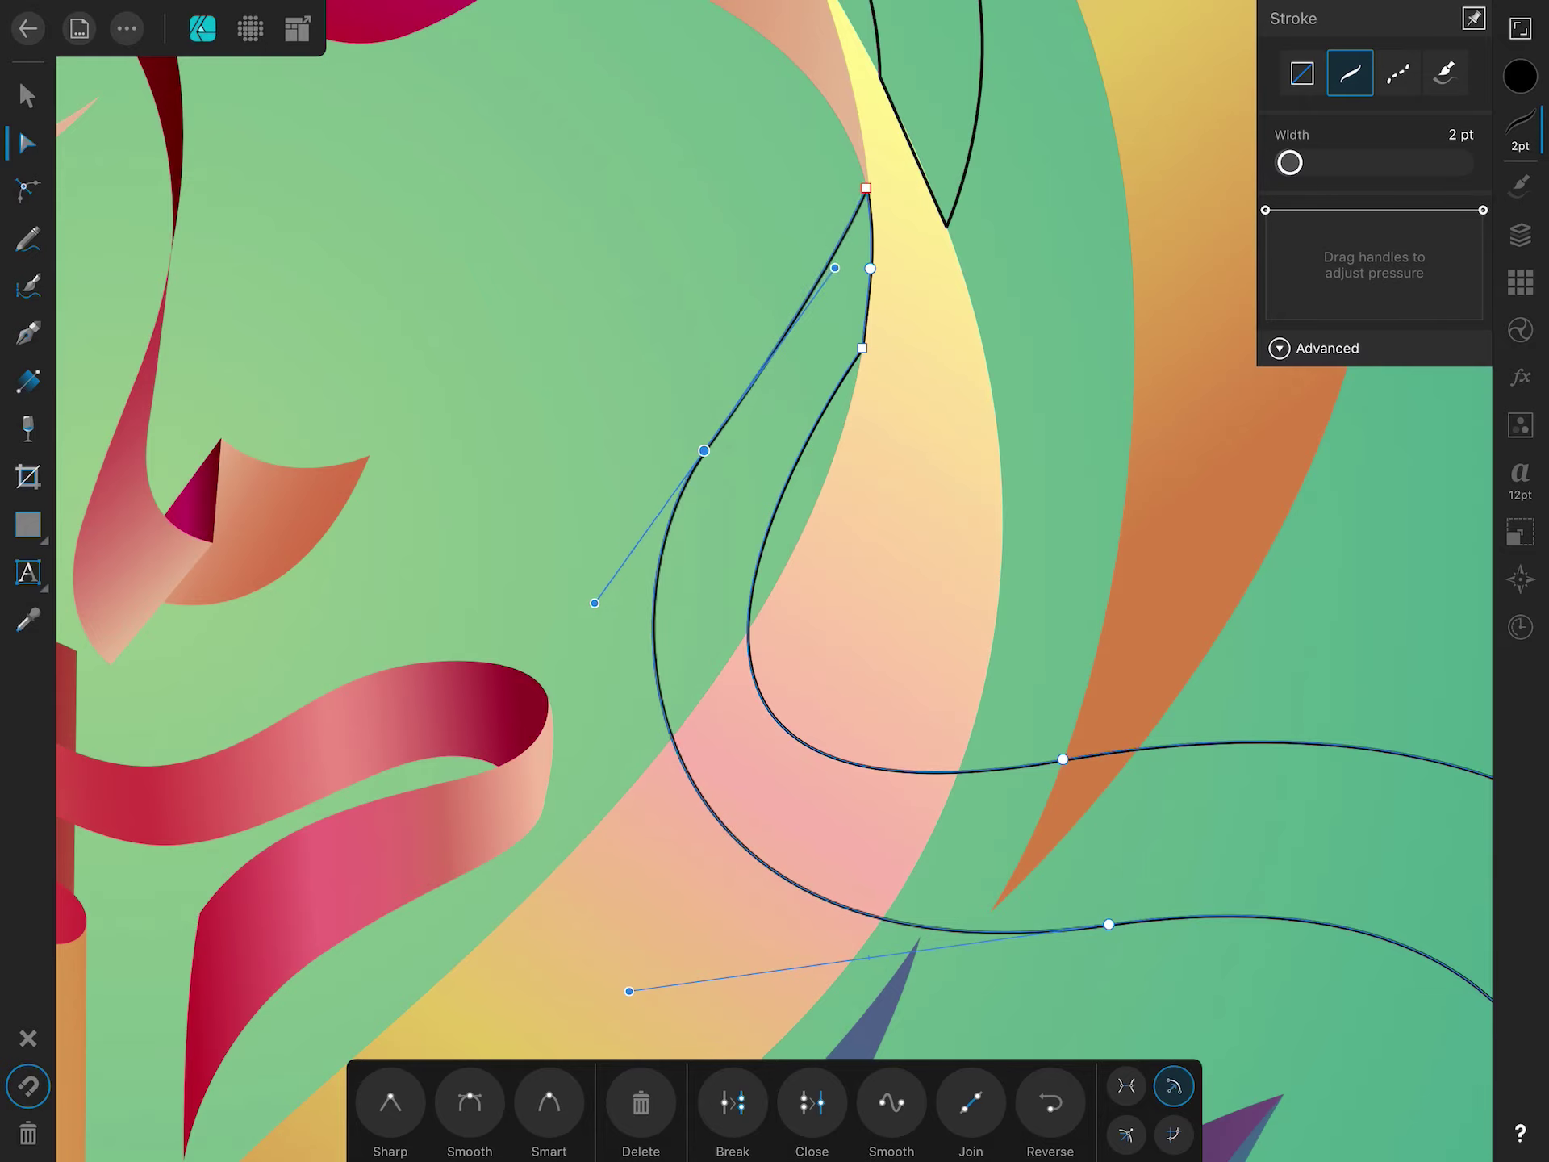
{"action": "scroll", "coordinate": [775, 581], "scroll_direction": "down", "scroll_amount": 5}
{"action": "scroll", "coordinate": [775, 581], "scroll_direction": "down", "scroll_amount": 1}
{"action": "scroll", "coordinate": [775, 581], "scroll_direction": "up", "scroll_amount": 2}
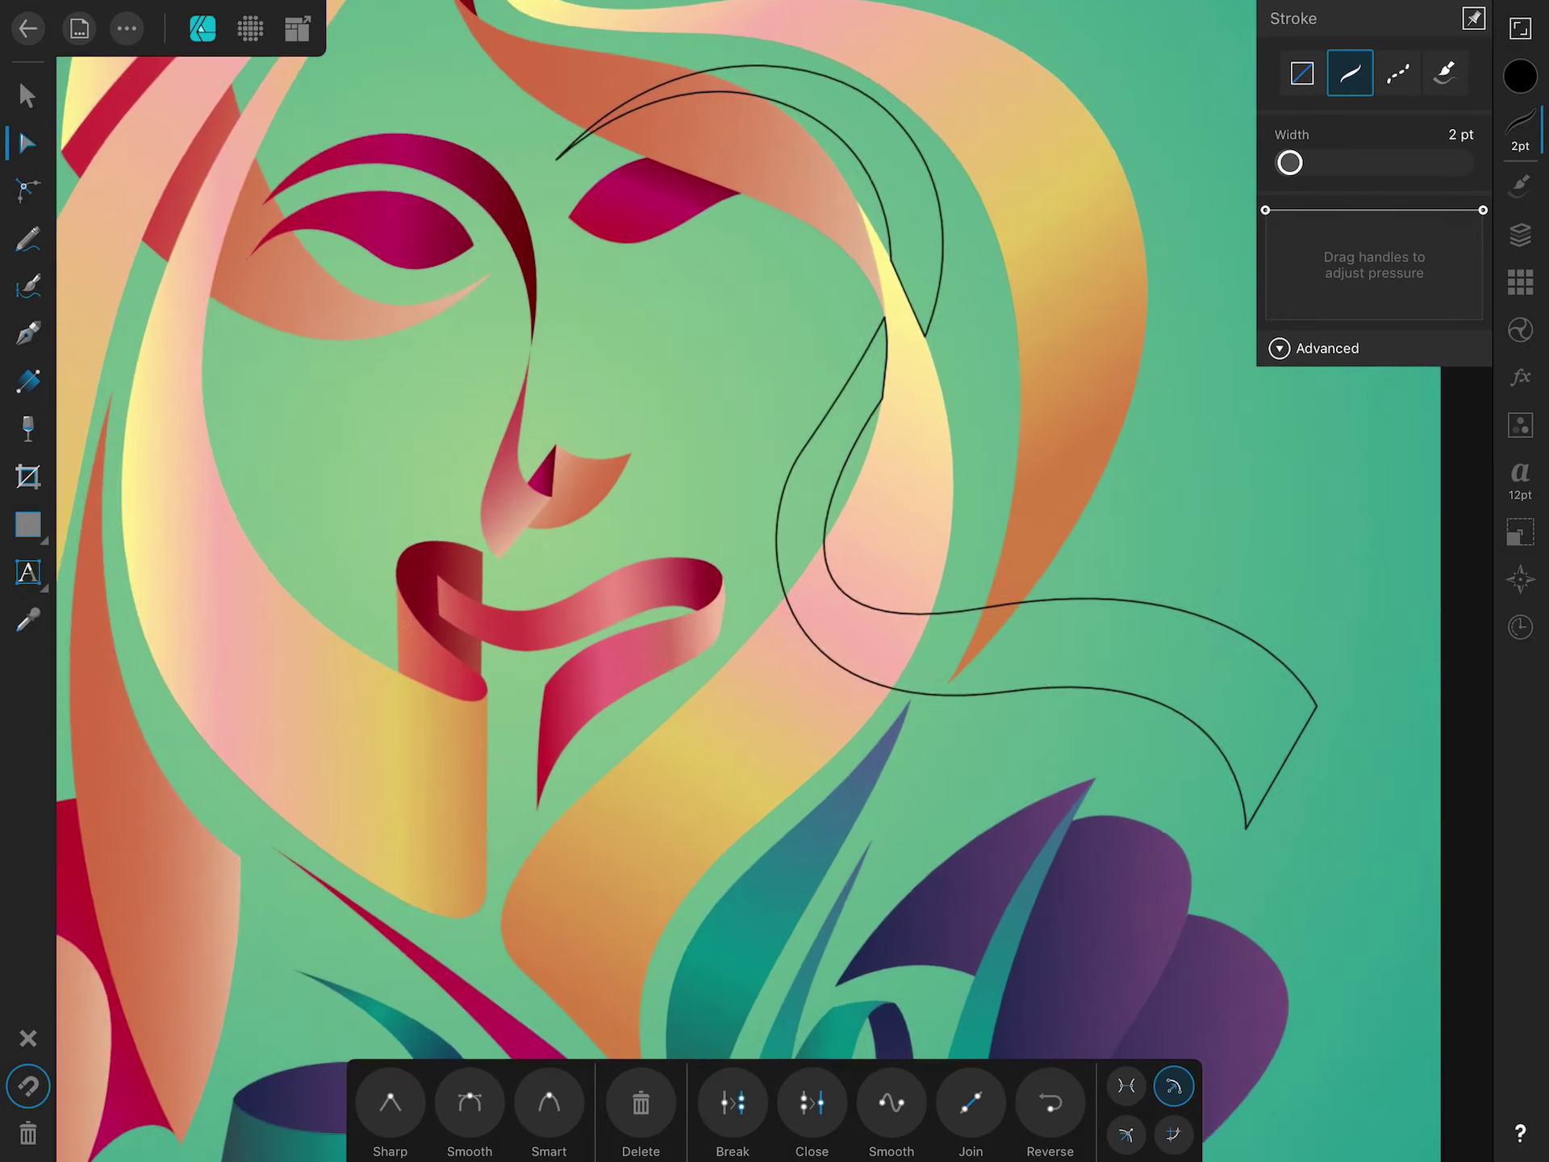
{"action": "scroll", "coordinate": [775, 581], "scroll_direction": "up", "scroll_amount": 2}
Move the ribbon's lower and inner curve nodes and handles to smooth its bend.
{"action": "left_click", "coordinate": [628, 329]}
{"action": "left_click_drag", "start_coordinate": [628, 329], "coordinate": [619, 373]}
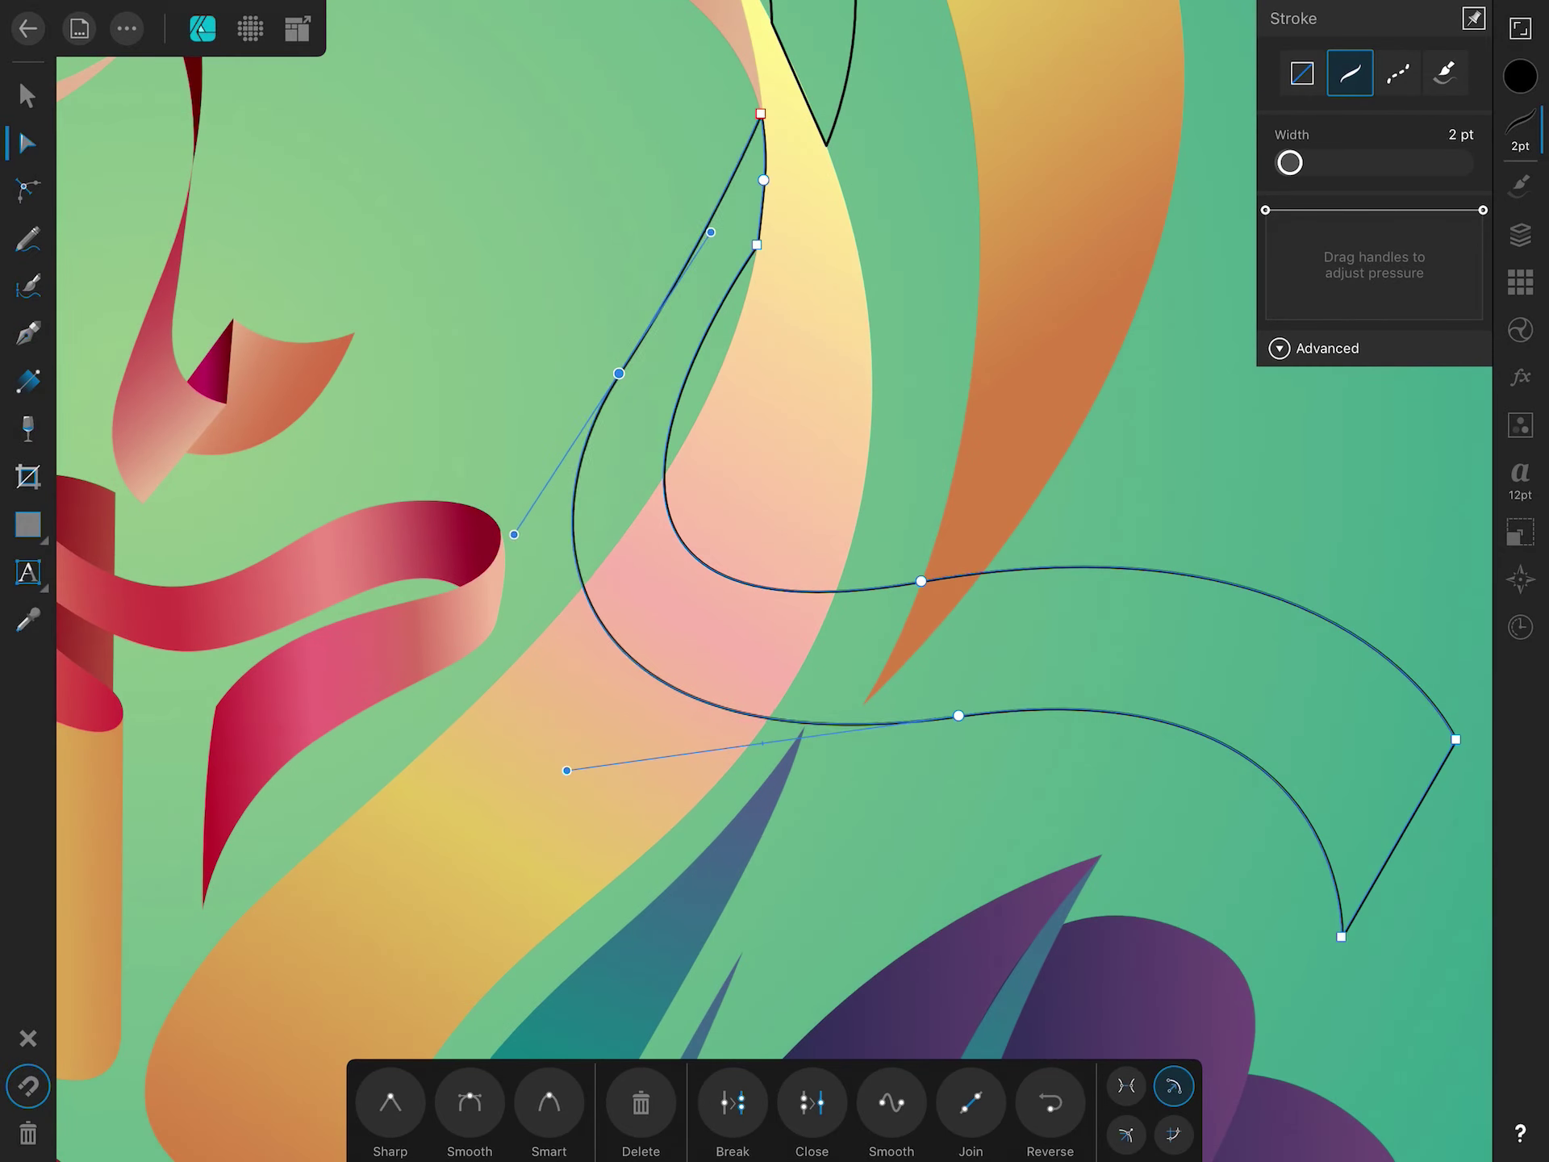
{"action": "scroll", "coordinate": [775, 581], "scroll_direction": "down", "scroll_amount": 5}
{"action": "scroll", "coordinate": [775, 581], "scroll_direction": "up", "scroll_amount": 5}
{"action": "left_click", "coordinate": [890, 633]}
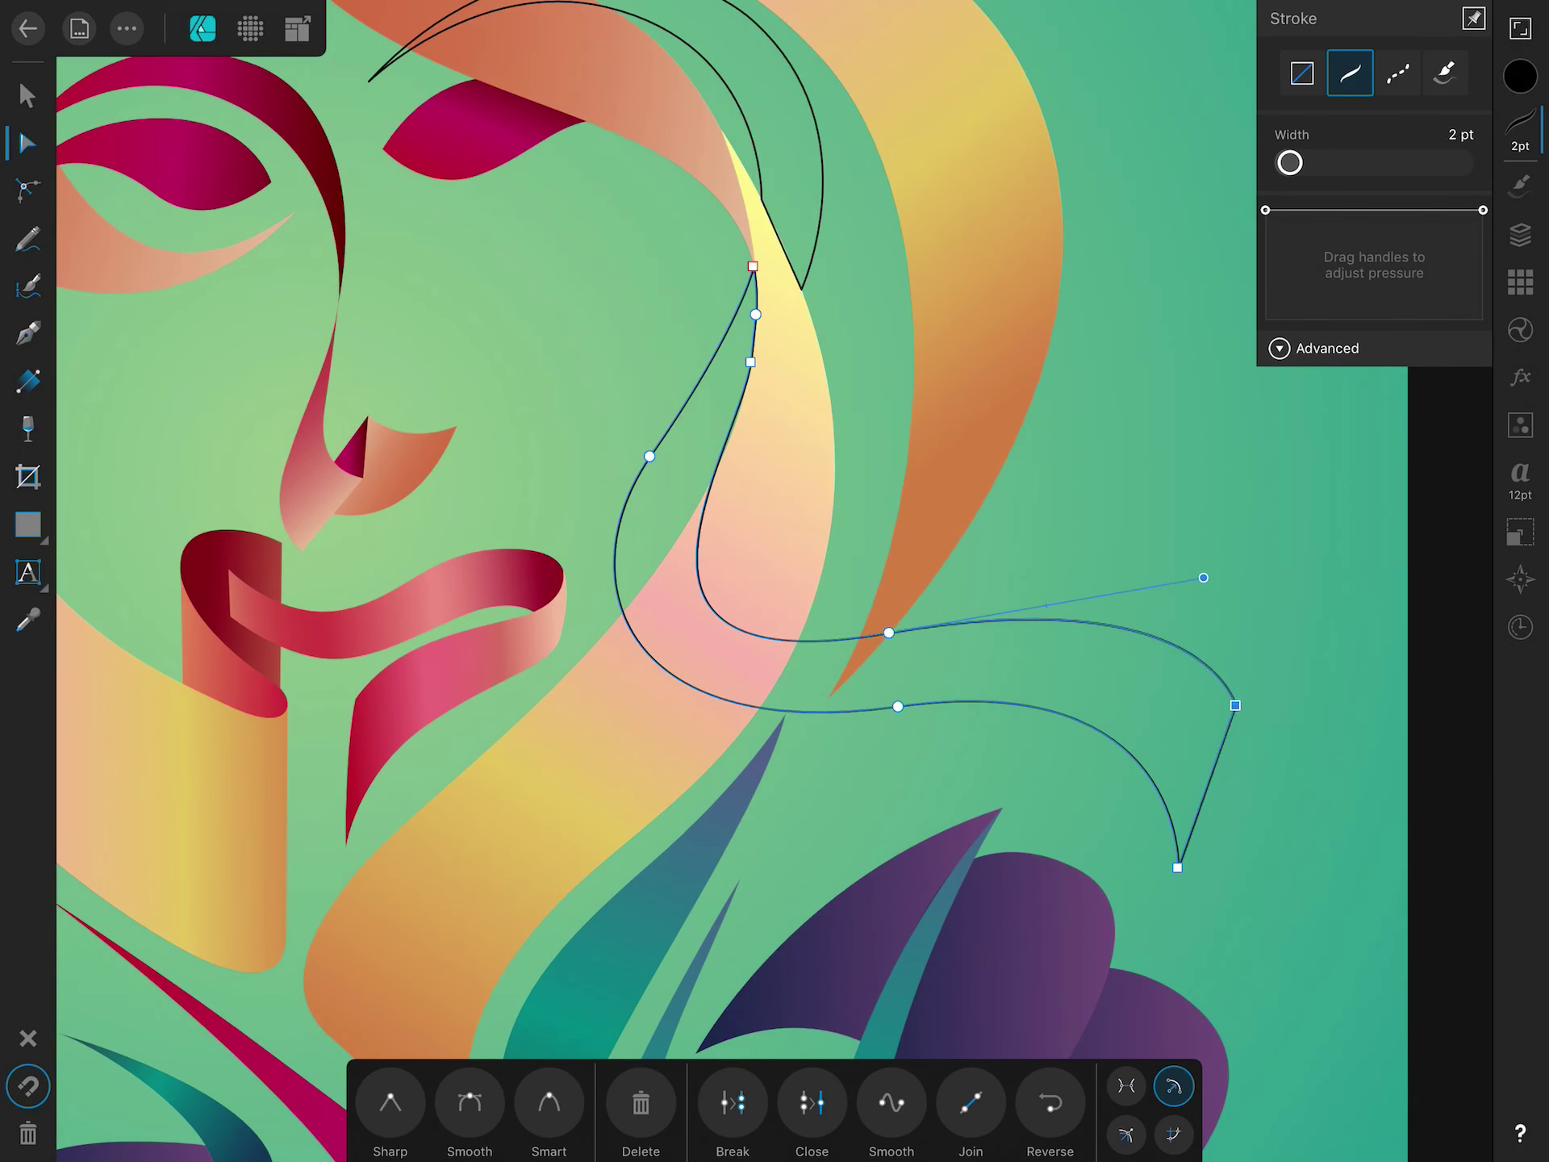
{"action": "left_click_drag", "start_coordinate": [1235, 706], "coordinate": [1240, 701]}
{"action": "left_click", "coordinate": [898, 707]}
{"action": "left_click", "coordinate": [890, 633]}
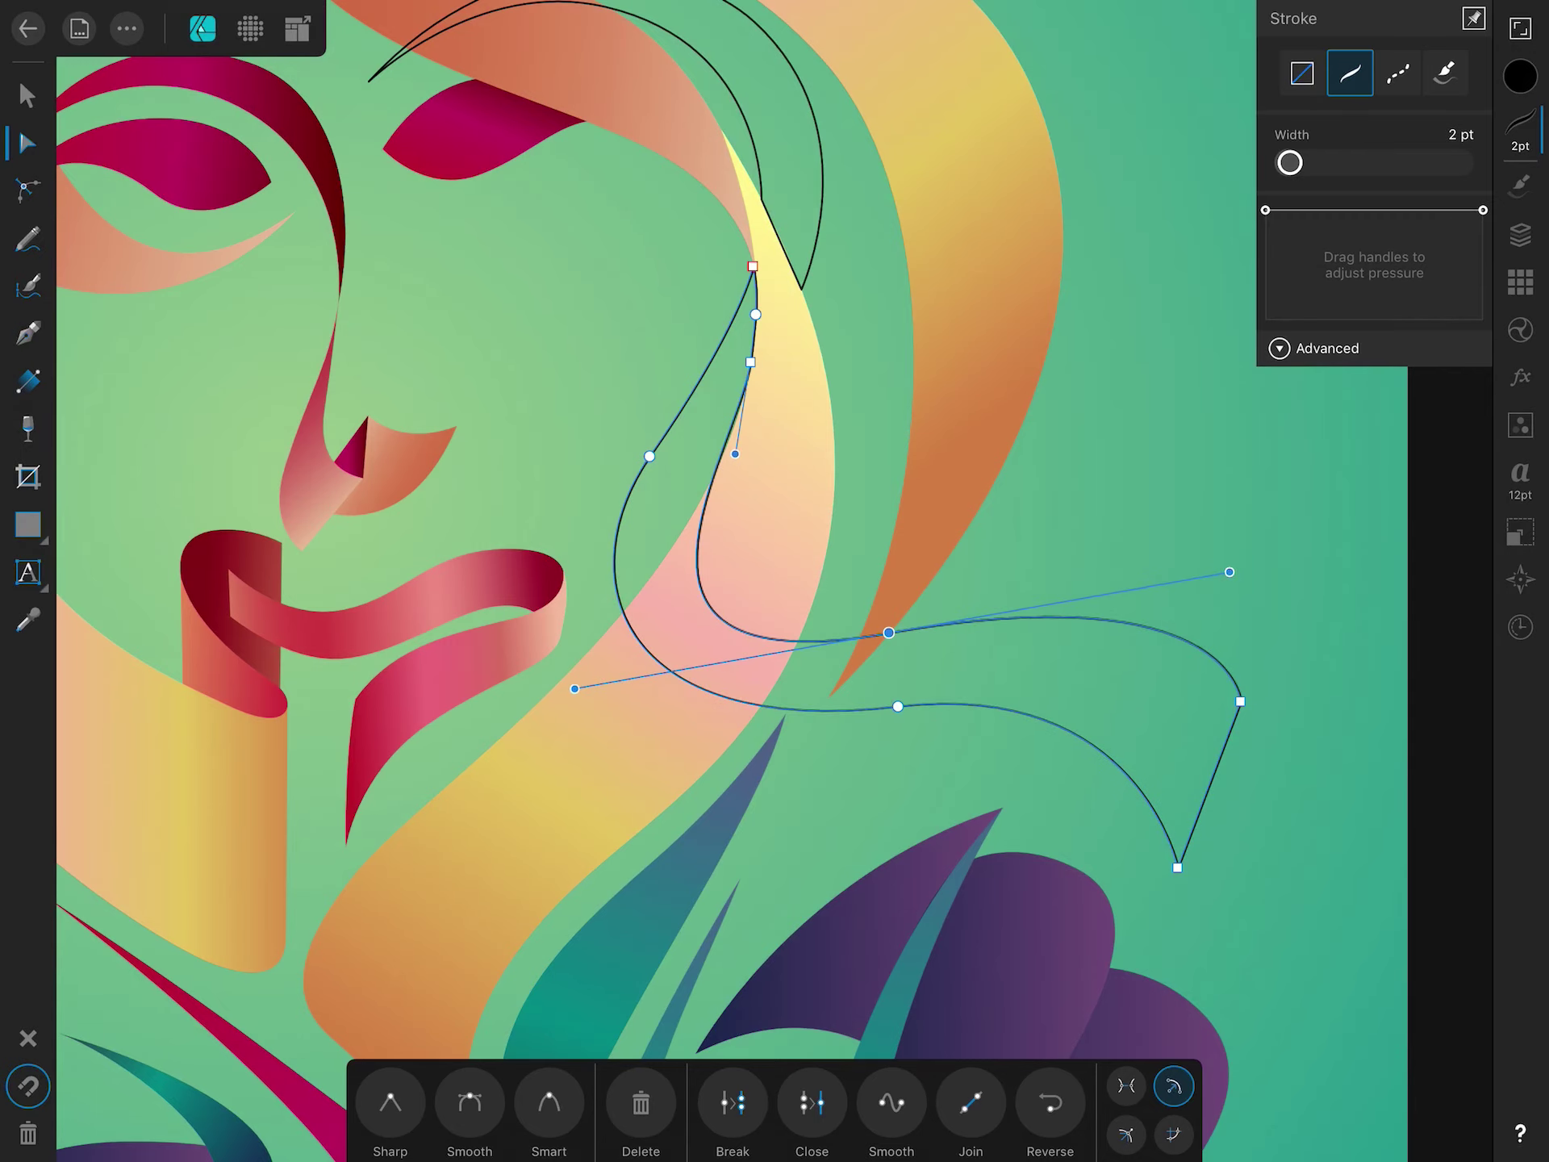
{"action": "left_click_drag", "start_coordinate": [1230, 572], "coordinate": [1236, 593]}
{"action": "scroll", "coordinate": [629, 565], "scroll_direction": "down", "scroll_amount": 2}
{"action": "scroll", "coordinate": [629, 565], "scroll_direction": "down", "scroll_amount": 2}
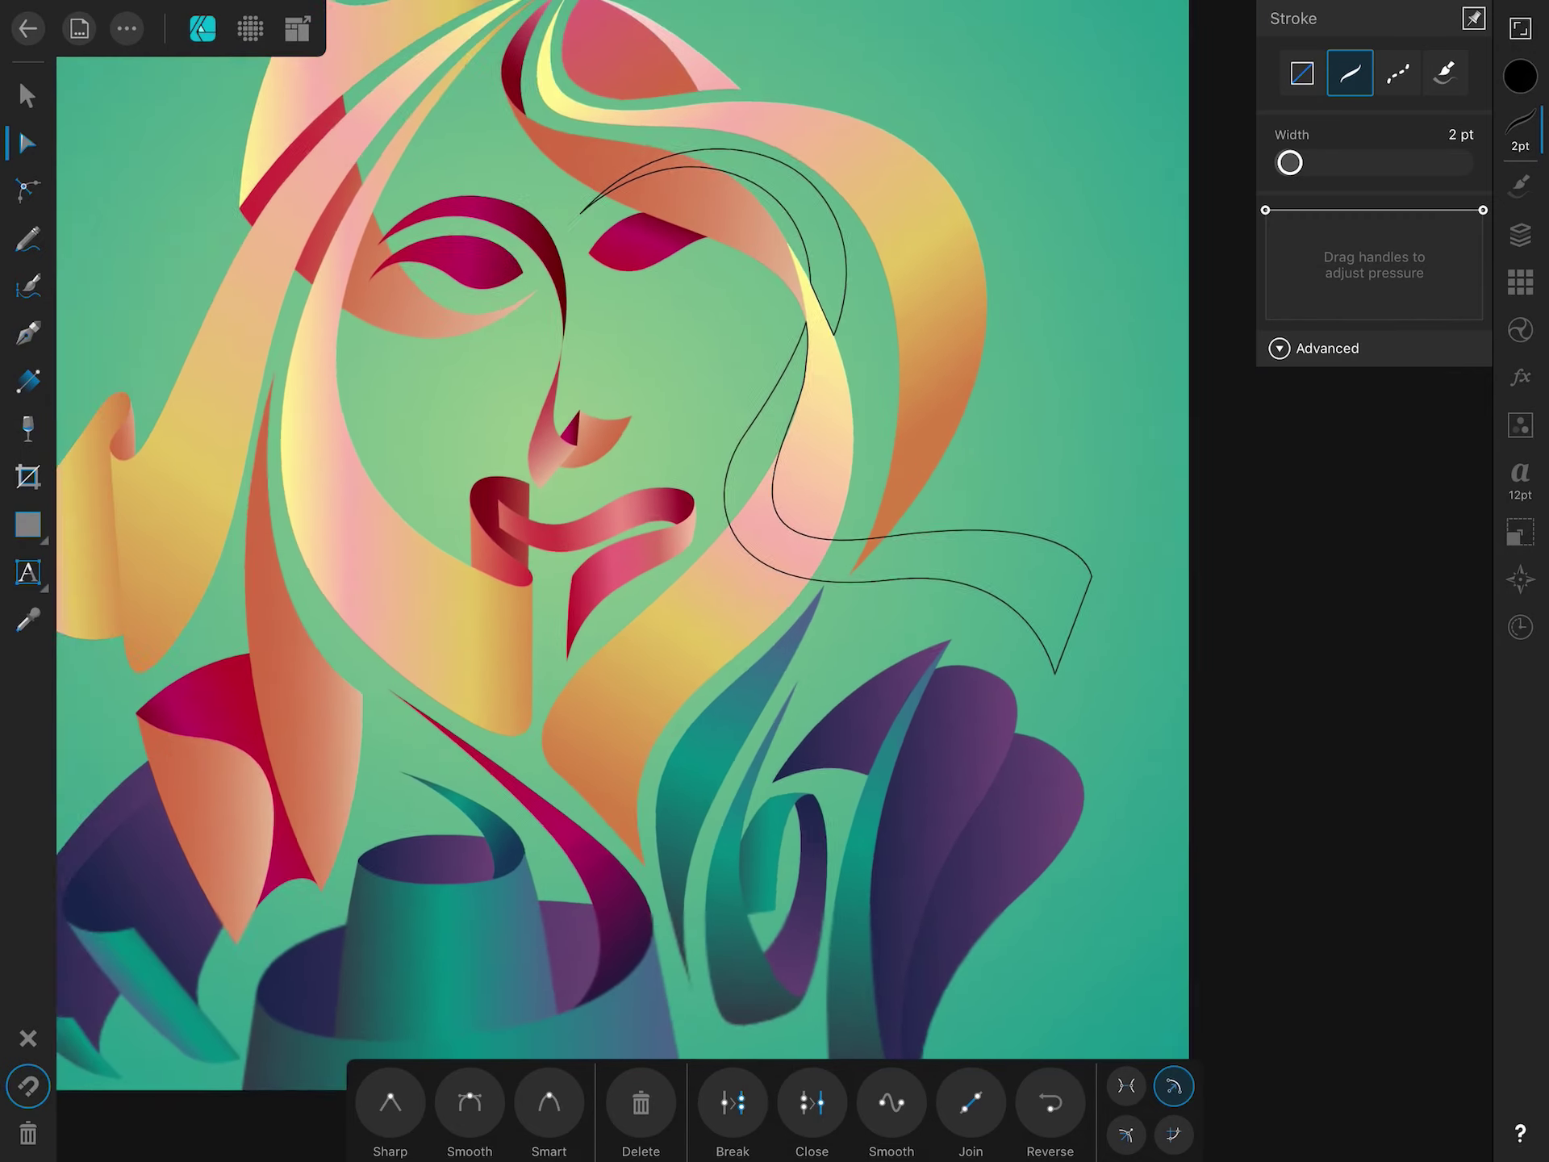
{"action": "scroll", "coordinate": [630, 565], "scroll_direction": "down", "scroll_amount": 2}
{"action": "scroll", "coordinate": [629, 565], "scroll_direction": "down", "scroll_amount": 2}
{"action": "scroll", "coordinate": [630, 565], "scroll_direction": "down", "scroll_amount": 2}
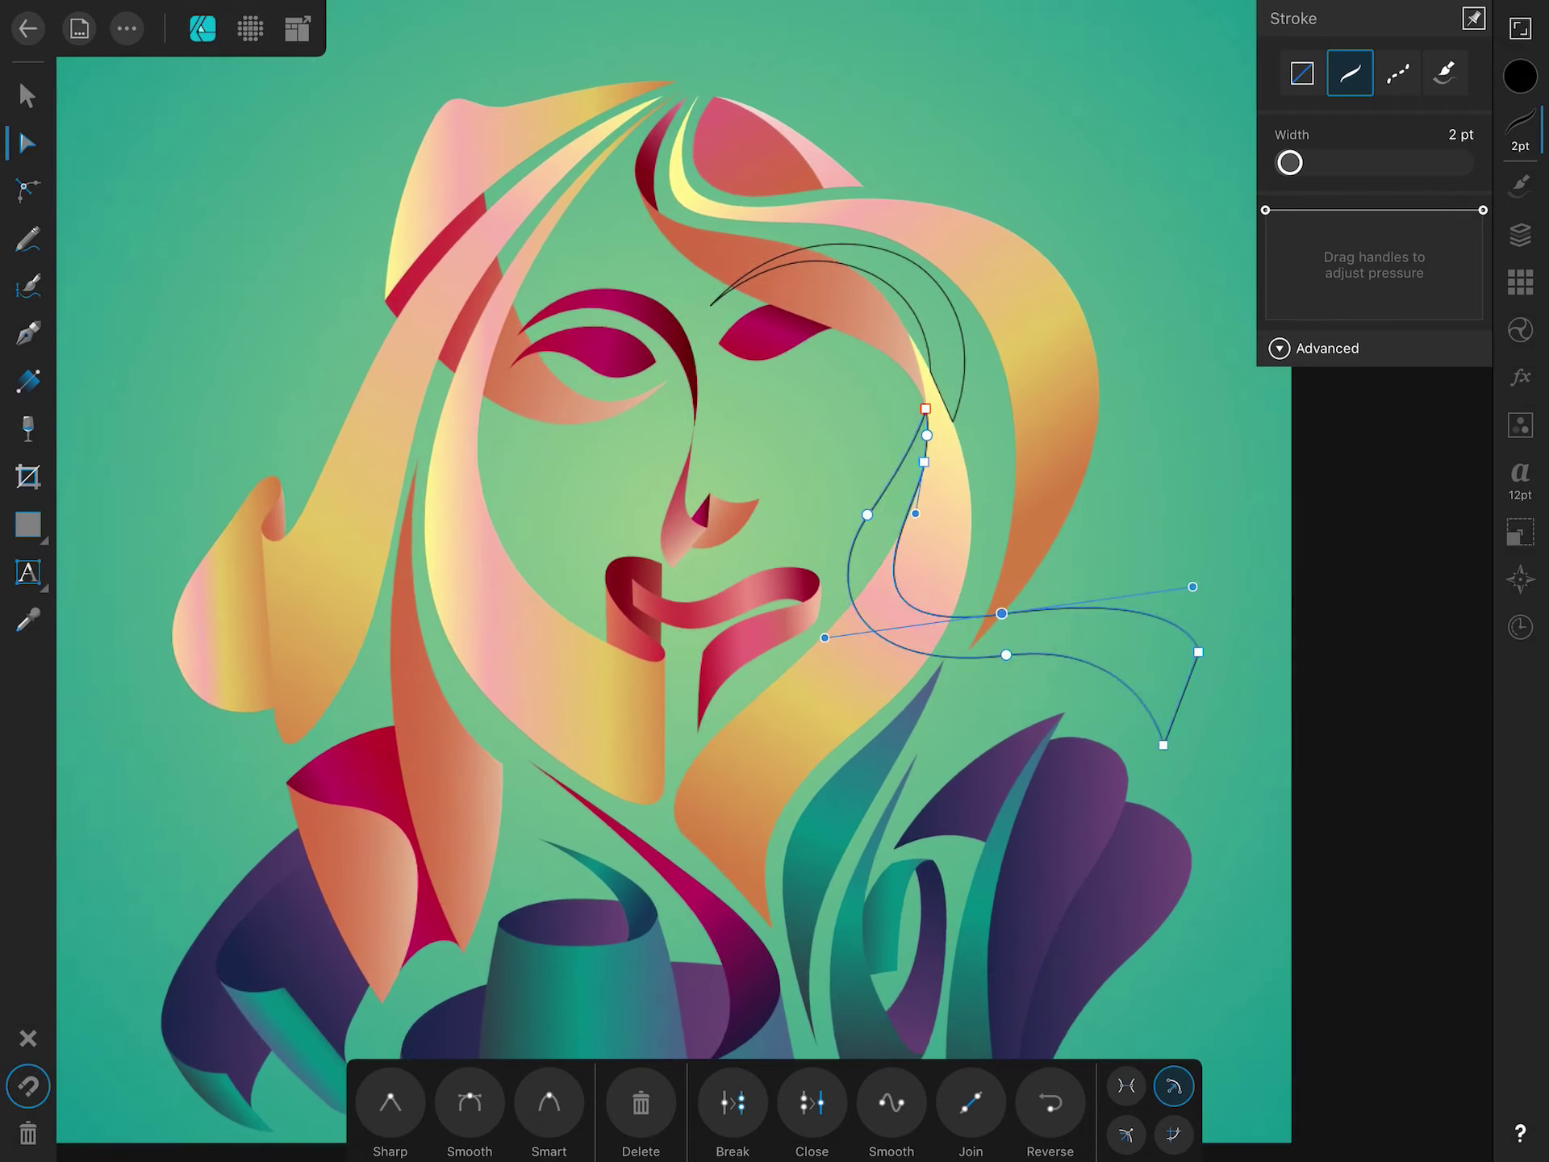
{"action": "key", "text": "v"}
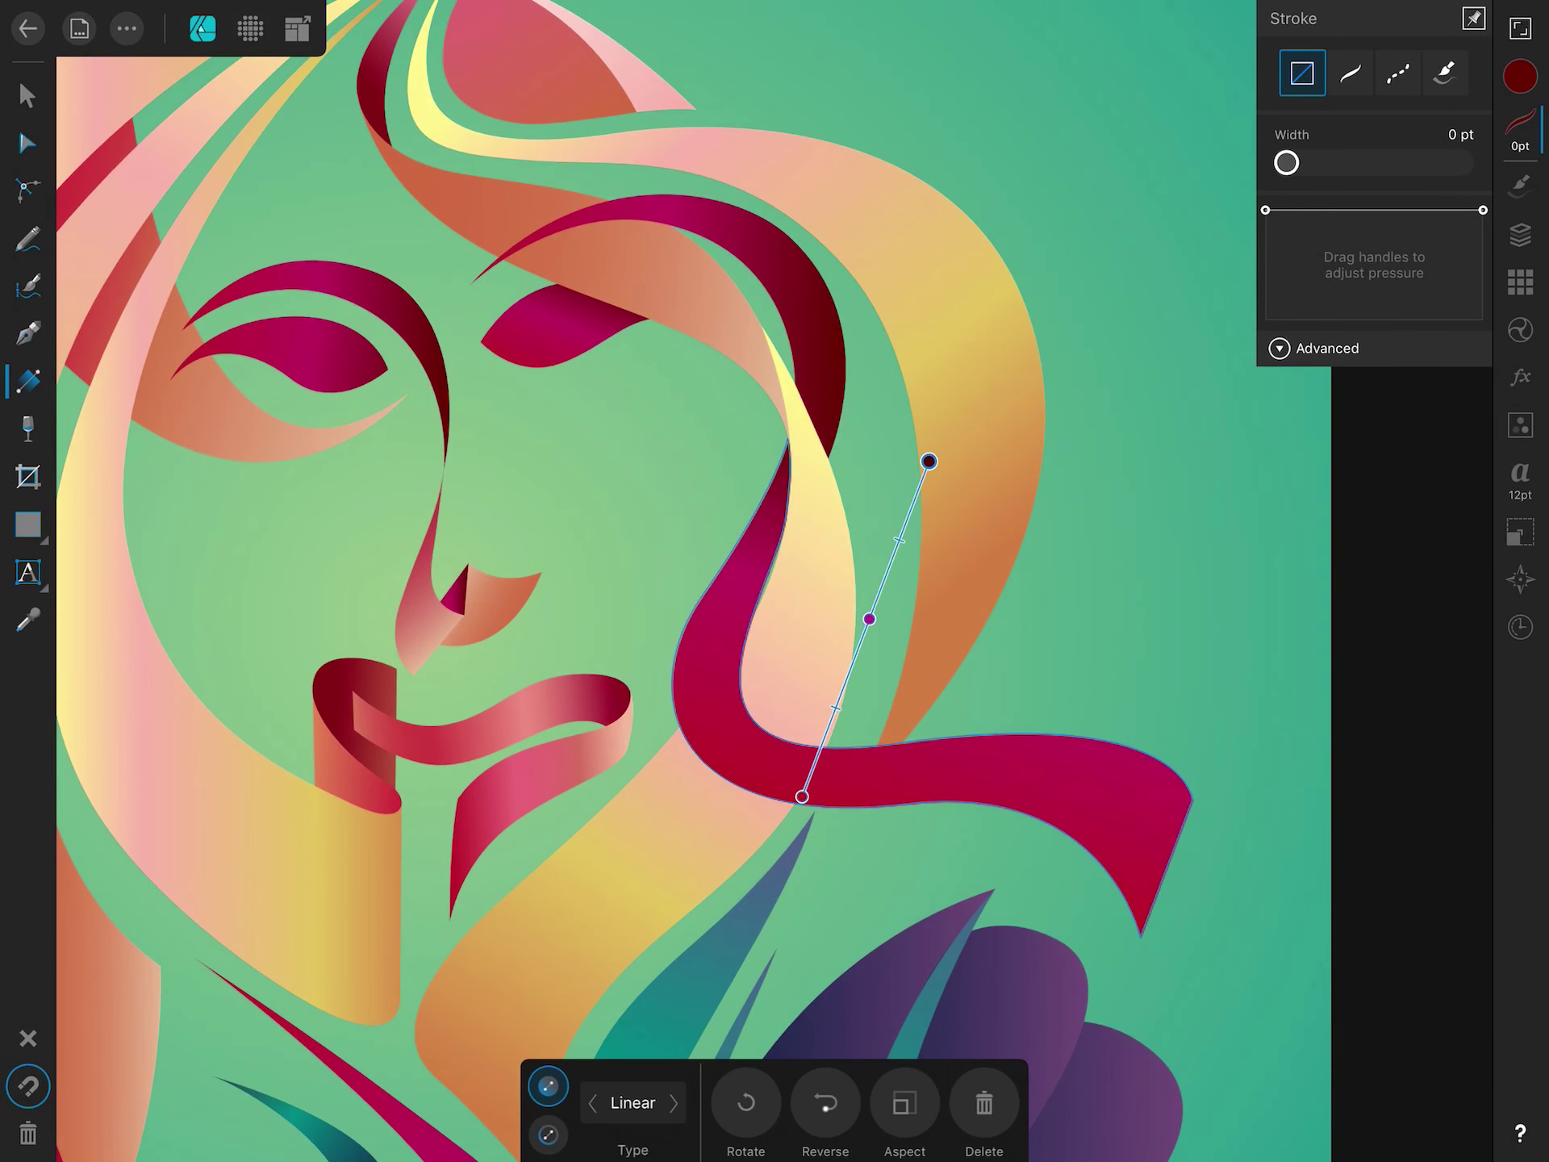
Re-angle the crimson gradient across the ribbon's bend and deselect to review it.
{"action": "mouse_move", "coordinate": [929, 461]}
{"action": "left_mouse_down"}
{"action": "mouse_move", "coordinate": [903, 543]}
{"action": "mouse_move", "coordinate": [990, 584]}
{"action": "mouse_move", "coordinate": [896, 521]}
{"action": "left_mouse_up"}
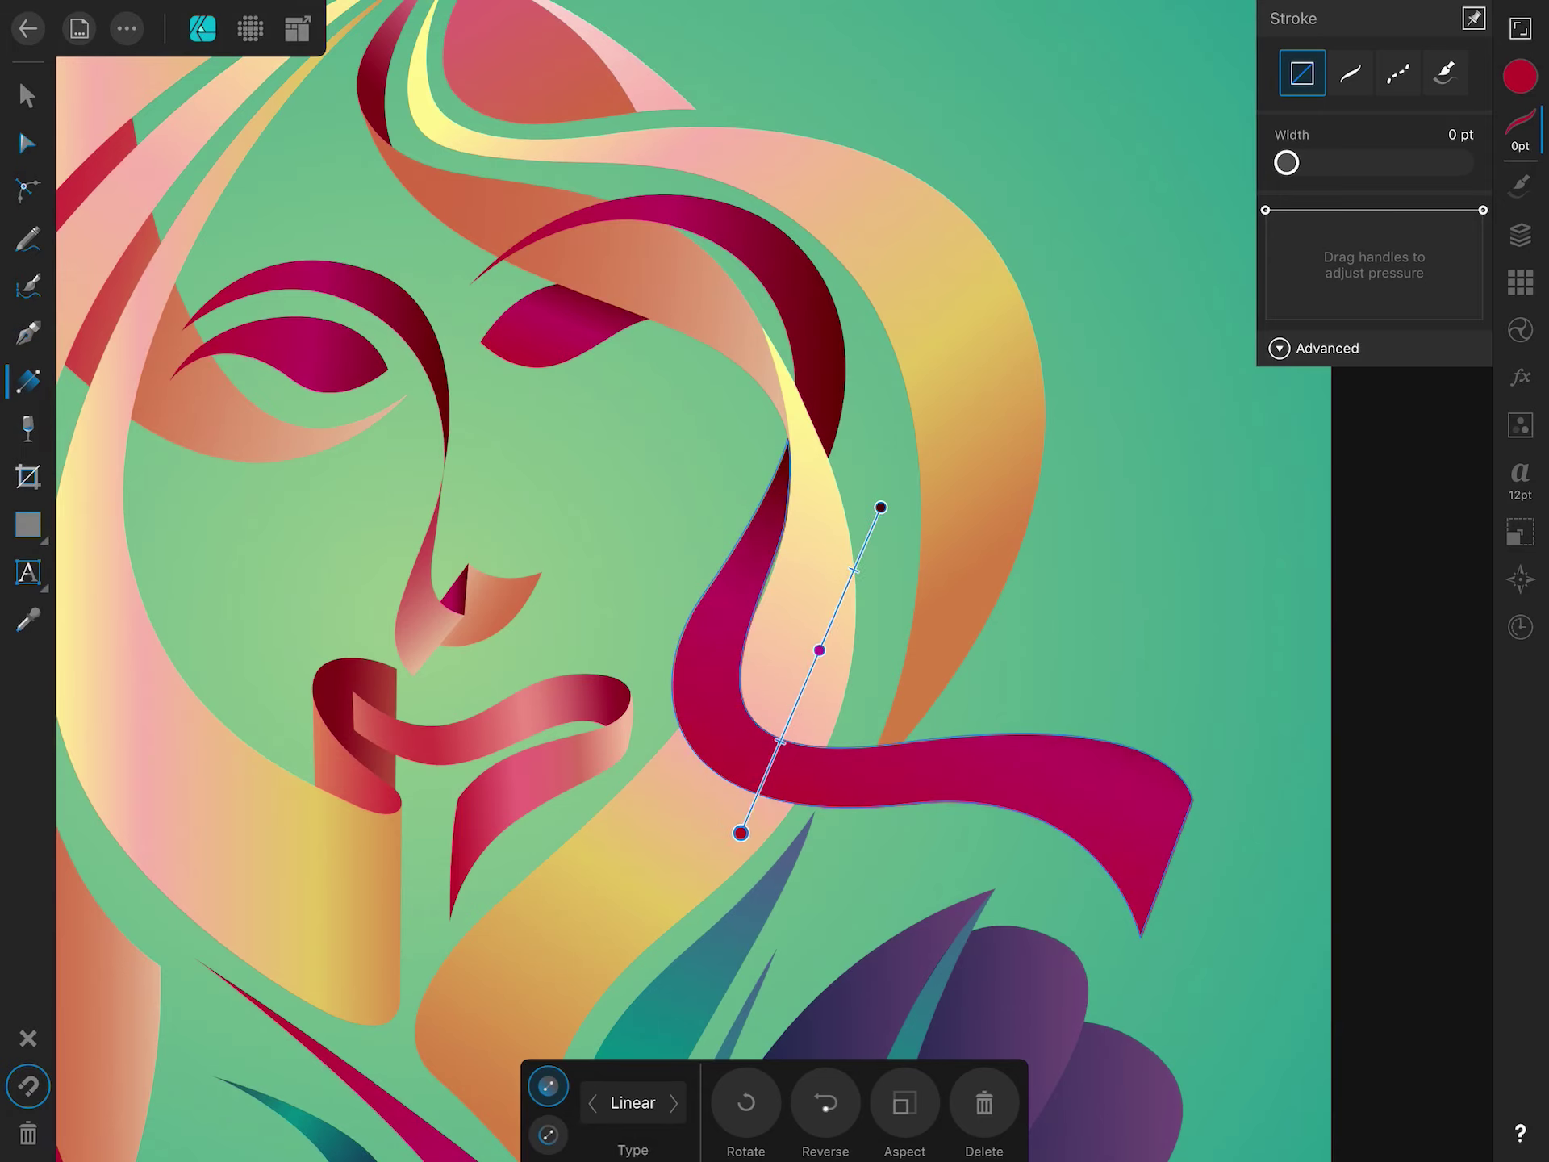
{"action": "left_click", "coordinate": [26, 95]}
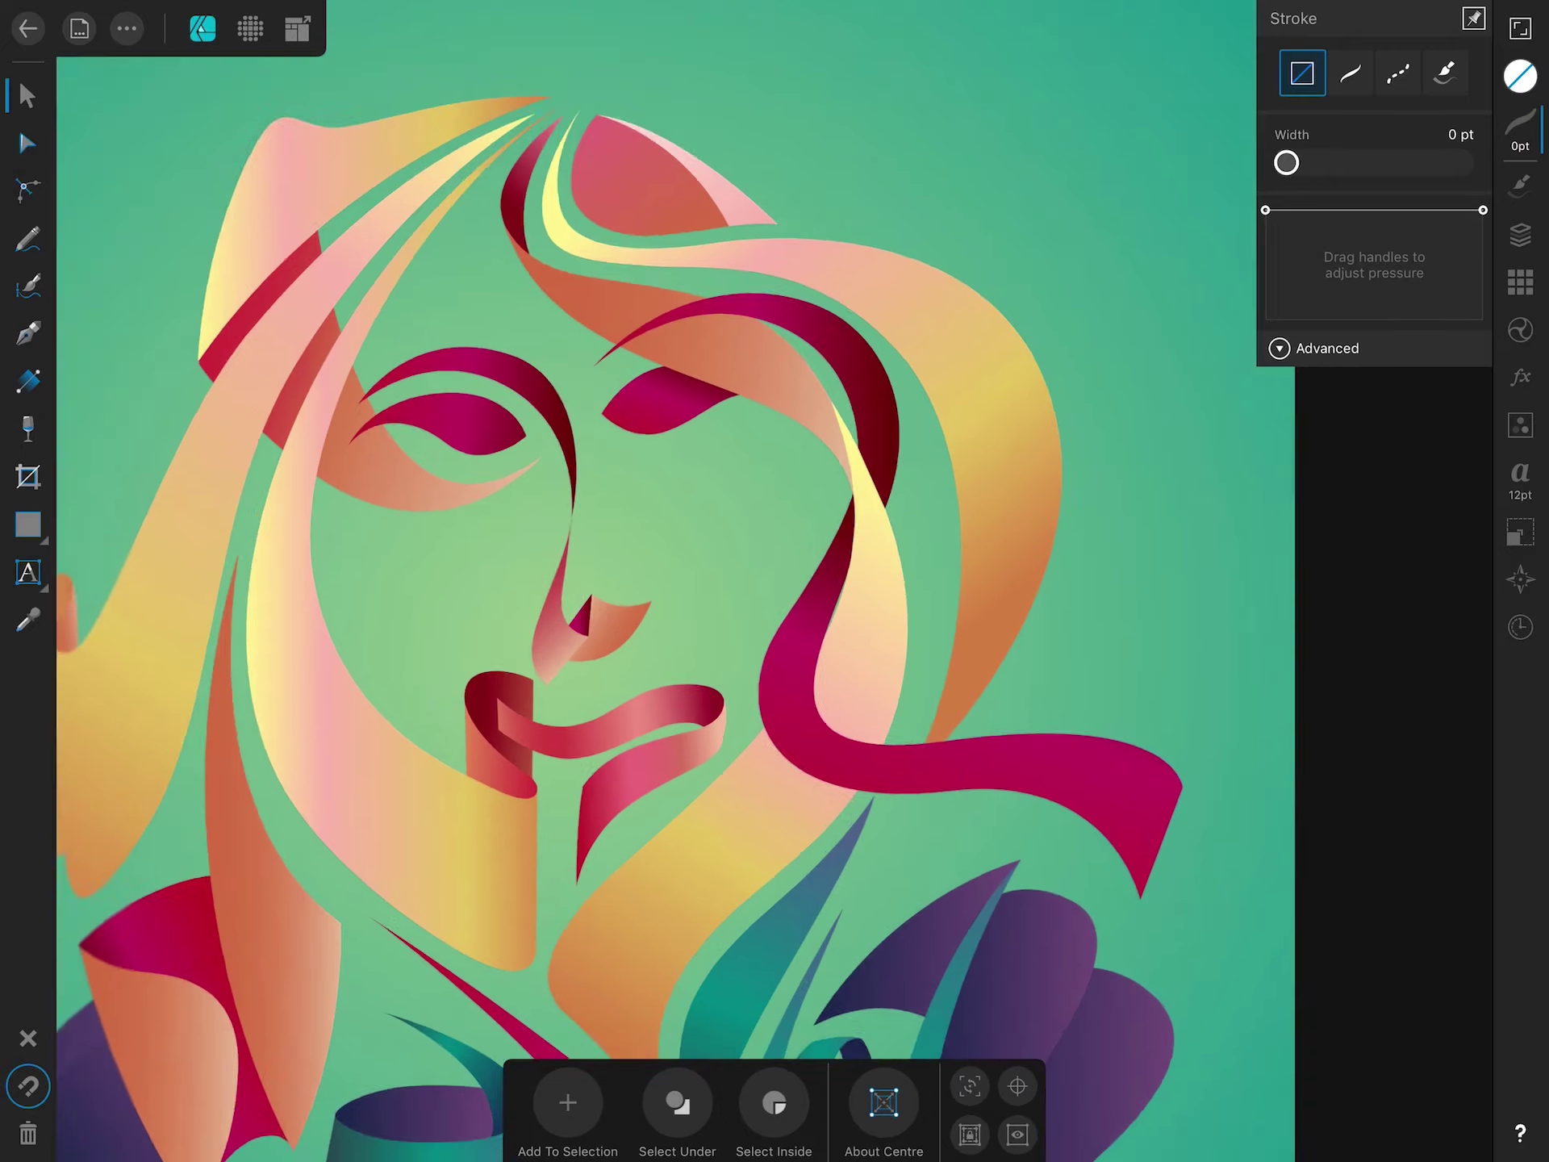
{"action": "scroll", "coordinate": [694, 581], "scroll_direction": "down", "scroll_amount": 3}
{"action": "scroll", "coordinate": [694, 581], "scroll_direction": "up", "scroll_amount": 3}
{"action": "scroll", "coordinate": [775, 581], "scroll_direction": "down", "scroll_amount": 3}
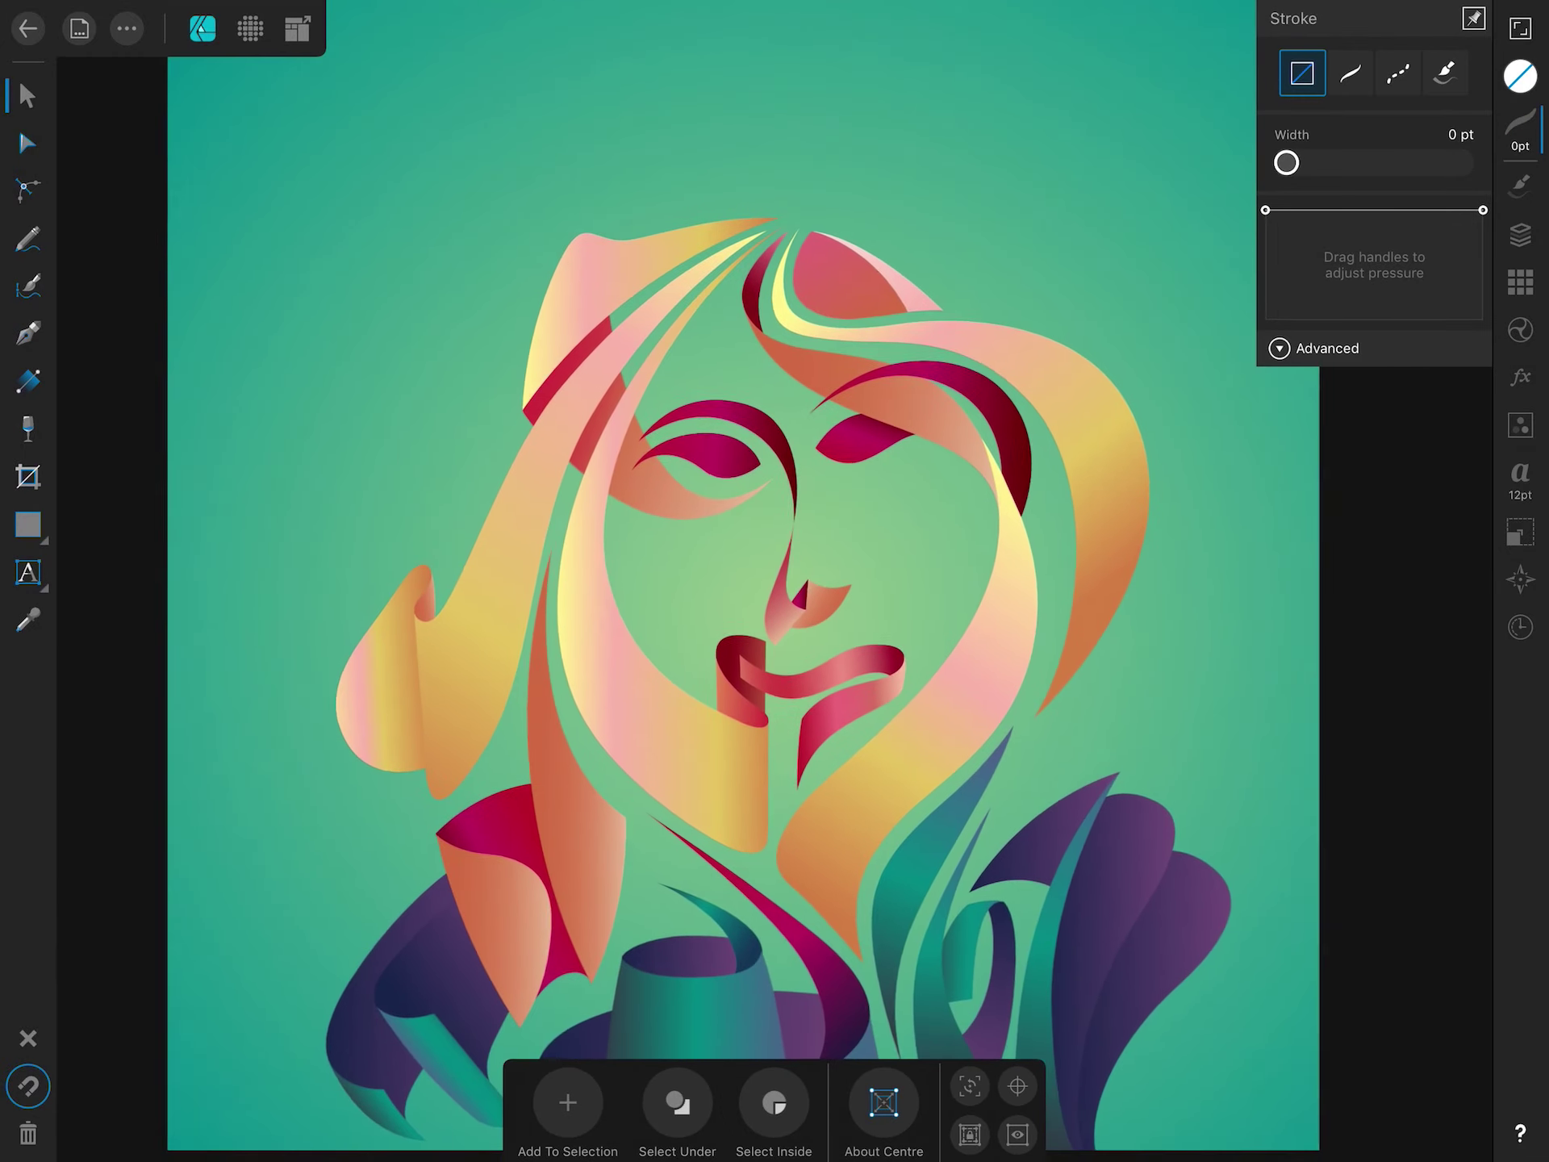
{"action": "scroll", "coordinate": [807, 485], "scroll_direction": "up", "scroll_amount": 3}
Flatten and thin the right eyebrow's curve with the Node tool.
{"action": "scroll", "coordinate": [807, 485], "scroll_direction": "up", "scroll_amount": 3}
{"action": "left_click", "coordinate": [27, 143]}
{"action": "left_click", "coordinate": [920, 517]}
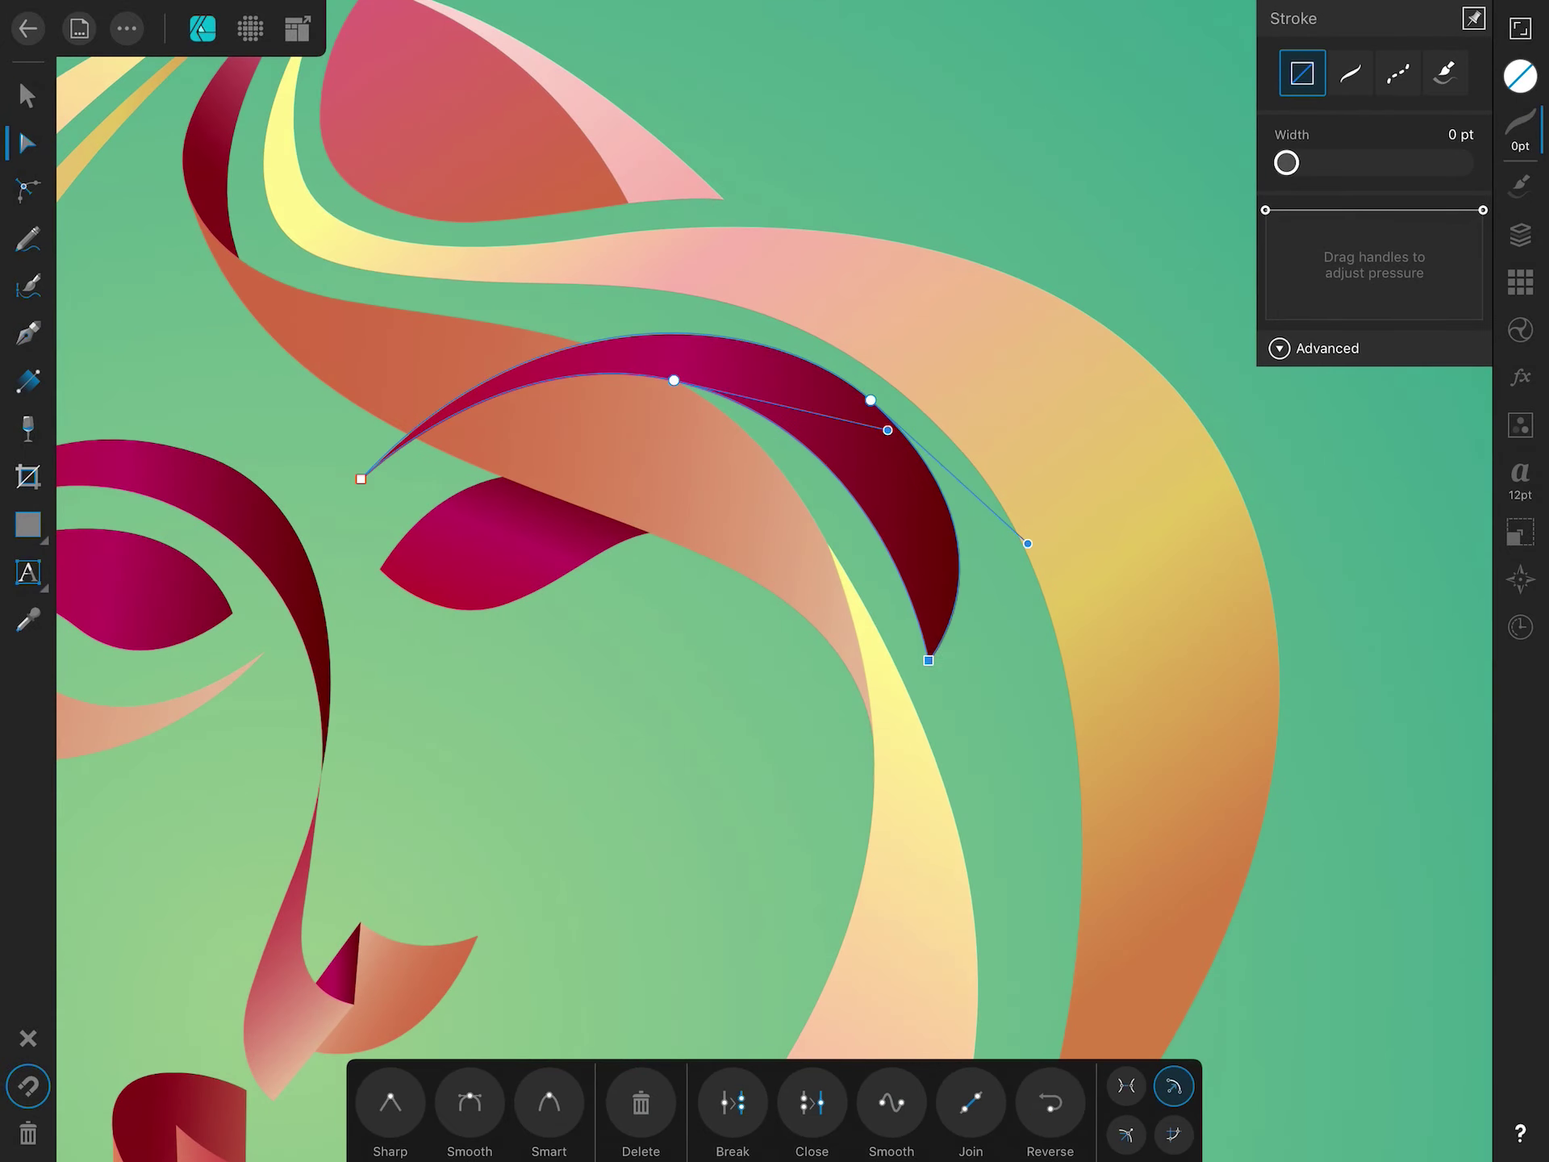
{"action": "left_click_drag", "start_coordinate": [888, 430], "coordinate": [892, 449]}
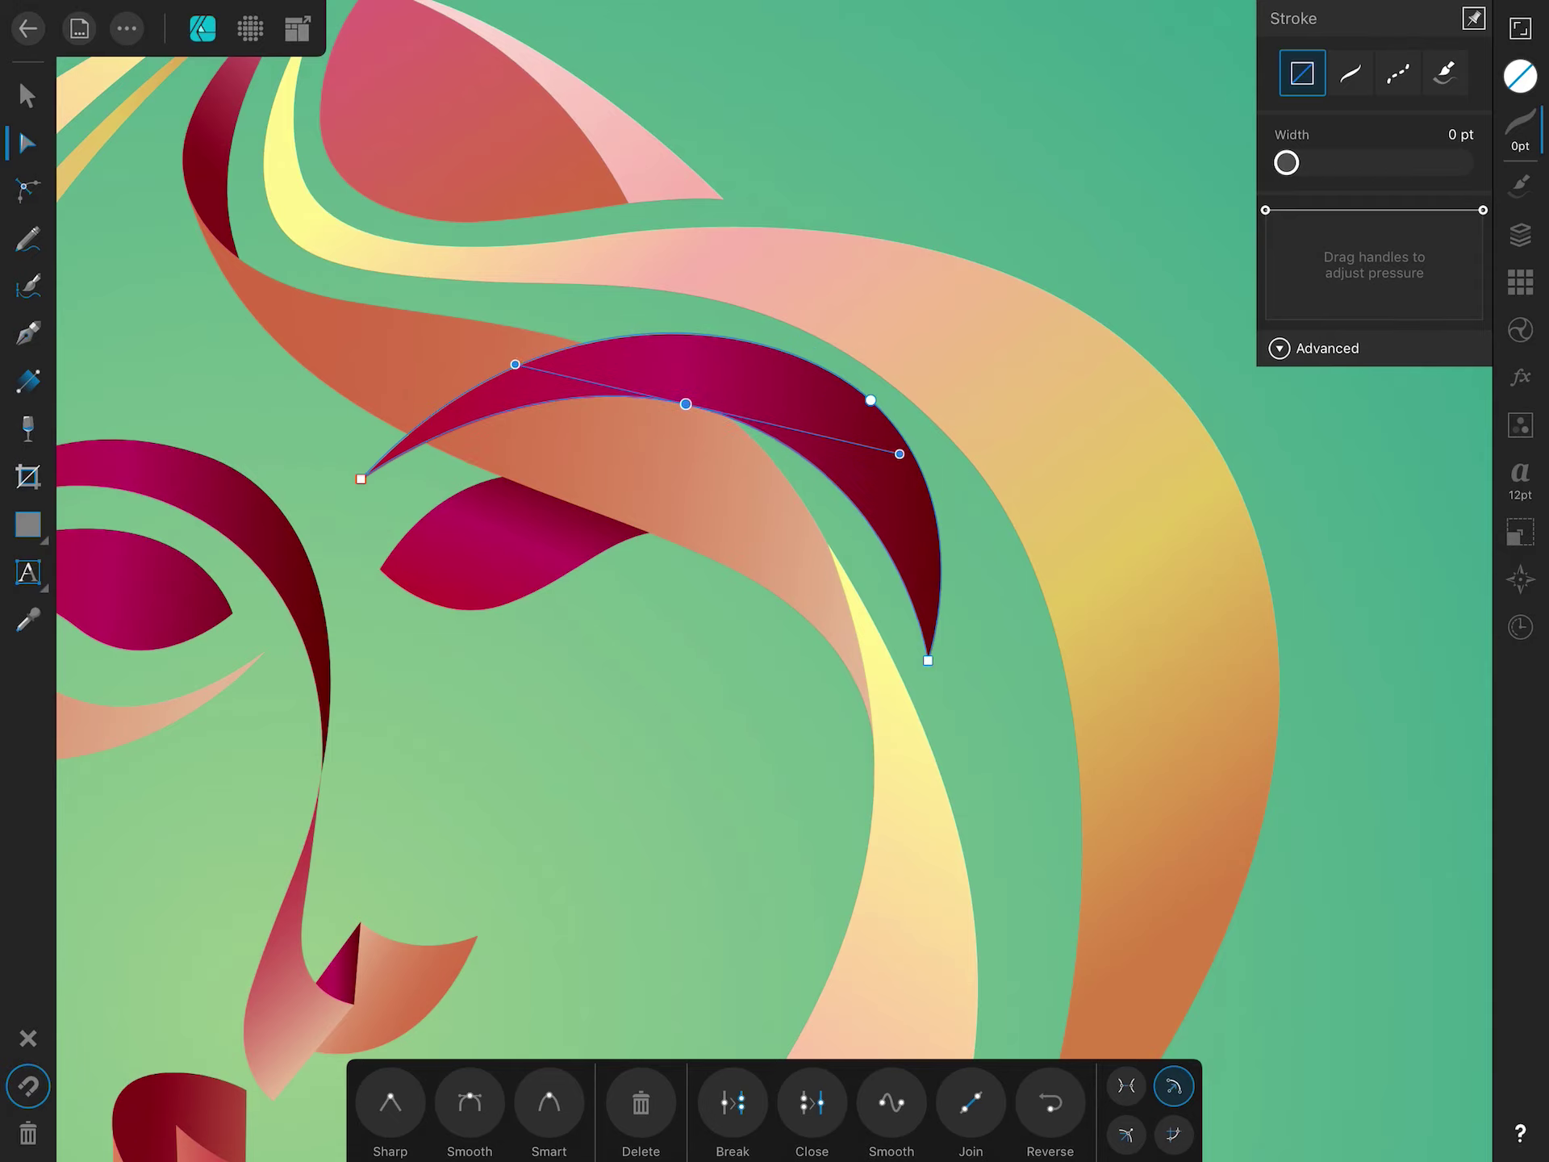
{"action": "scroll", "coordinate": [775, 581], "scroll_direction": "down", "scroll_amount": 5}
{"action": "scroll", "coordinate": [775, 581], "scroll_direction": "down", "scroll_amount": 3}
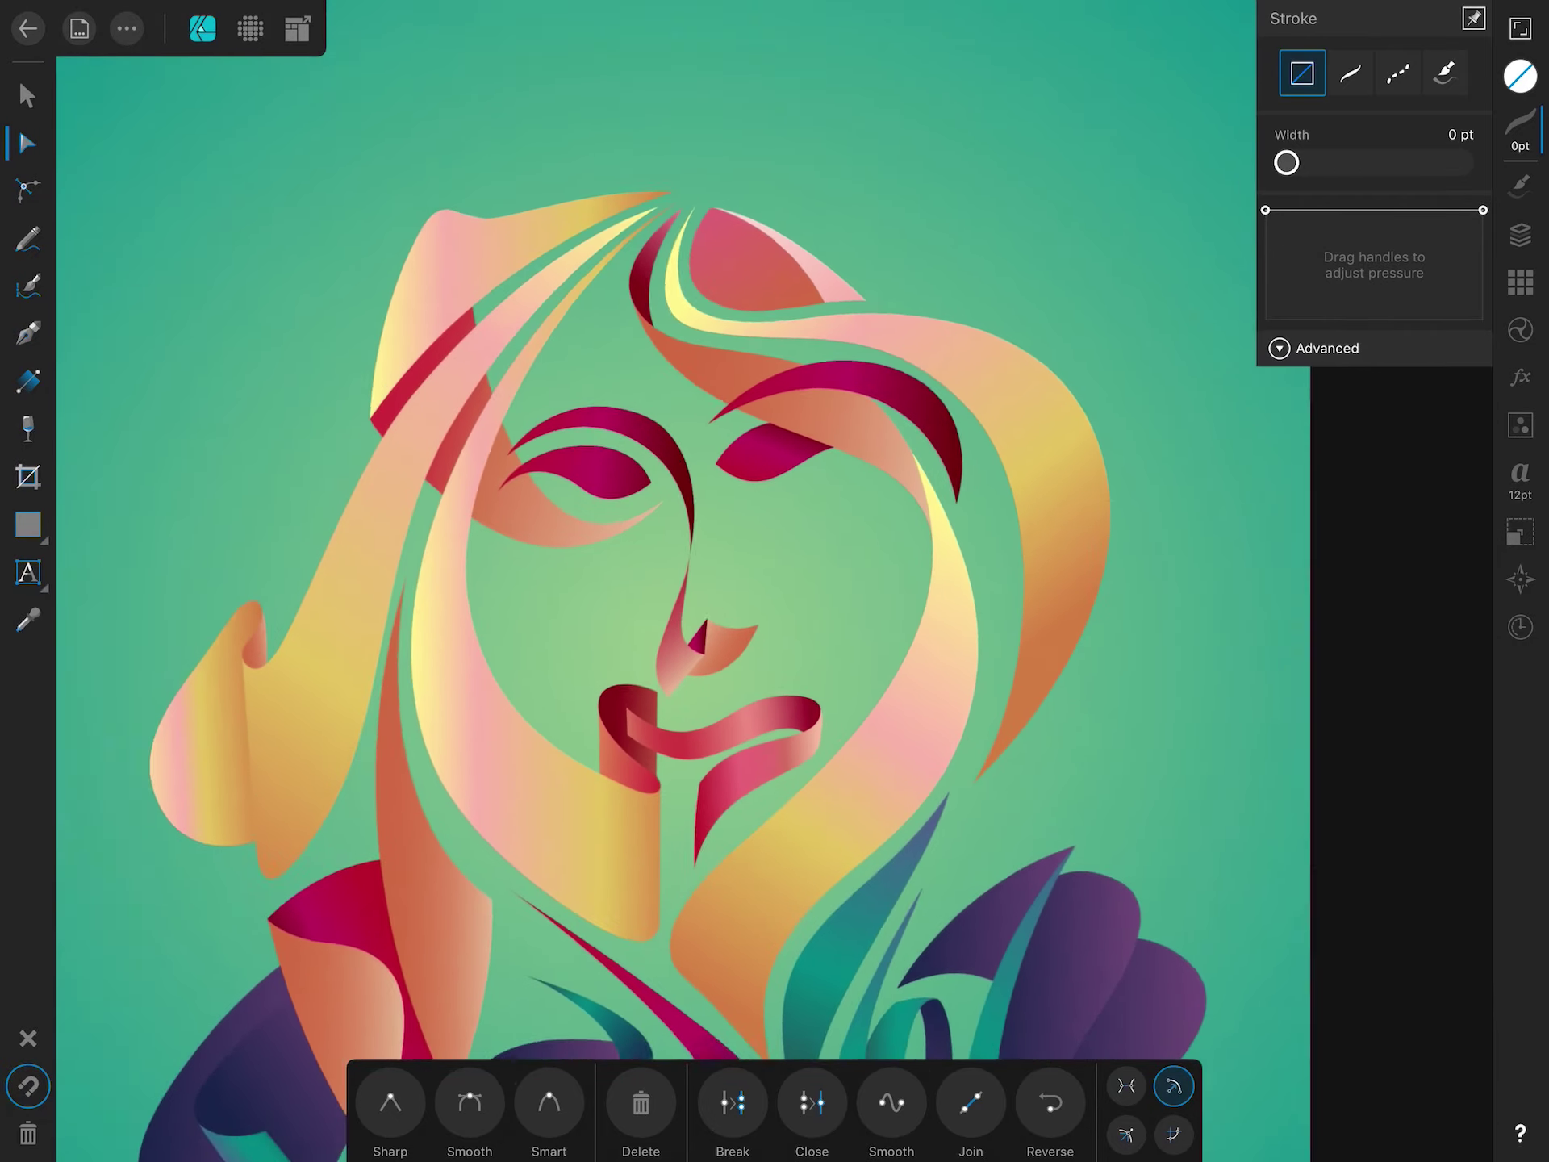
{"action": "scroll", "coordinate": [775, 581], "scroll_direction": "down", "scroll_amount": 2}
{"action": "scroll", "coordinate": [775, 581], "scroll_direction": "up", "scroll_amount": 2}
{"action": "left_click", "coordinate": [831, 294]}
{"action": "scroll", "coordinate": [775, 581], "scroll_direction": "down", "scroll_amount": 2}
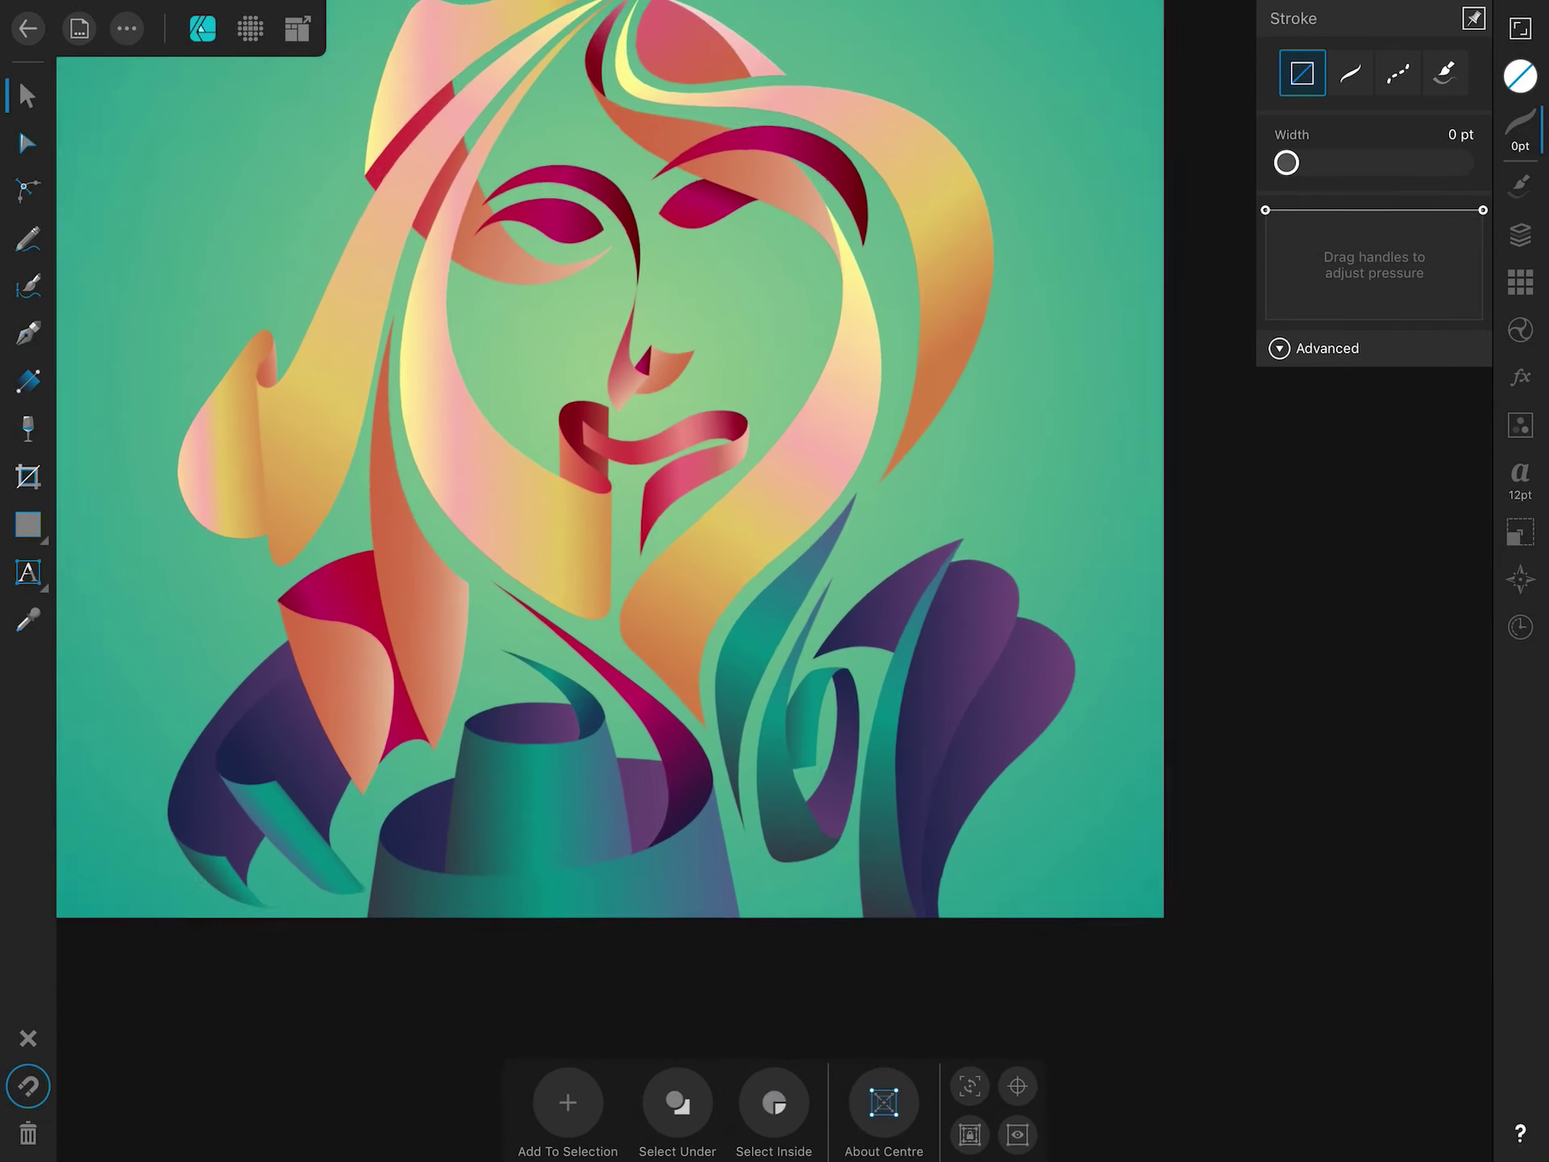
Start a new pen path with two points beside the teal foliage.
{"action": "left_click", "coordinate": [28, 333]}
{"action": "left_click", "coordinate": [936, 356]}
{"action": "left_click", "coordinate": [776, 607]}
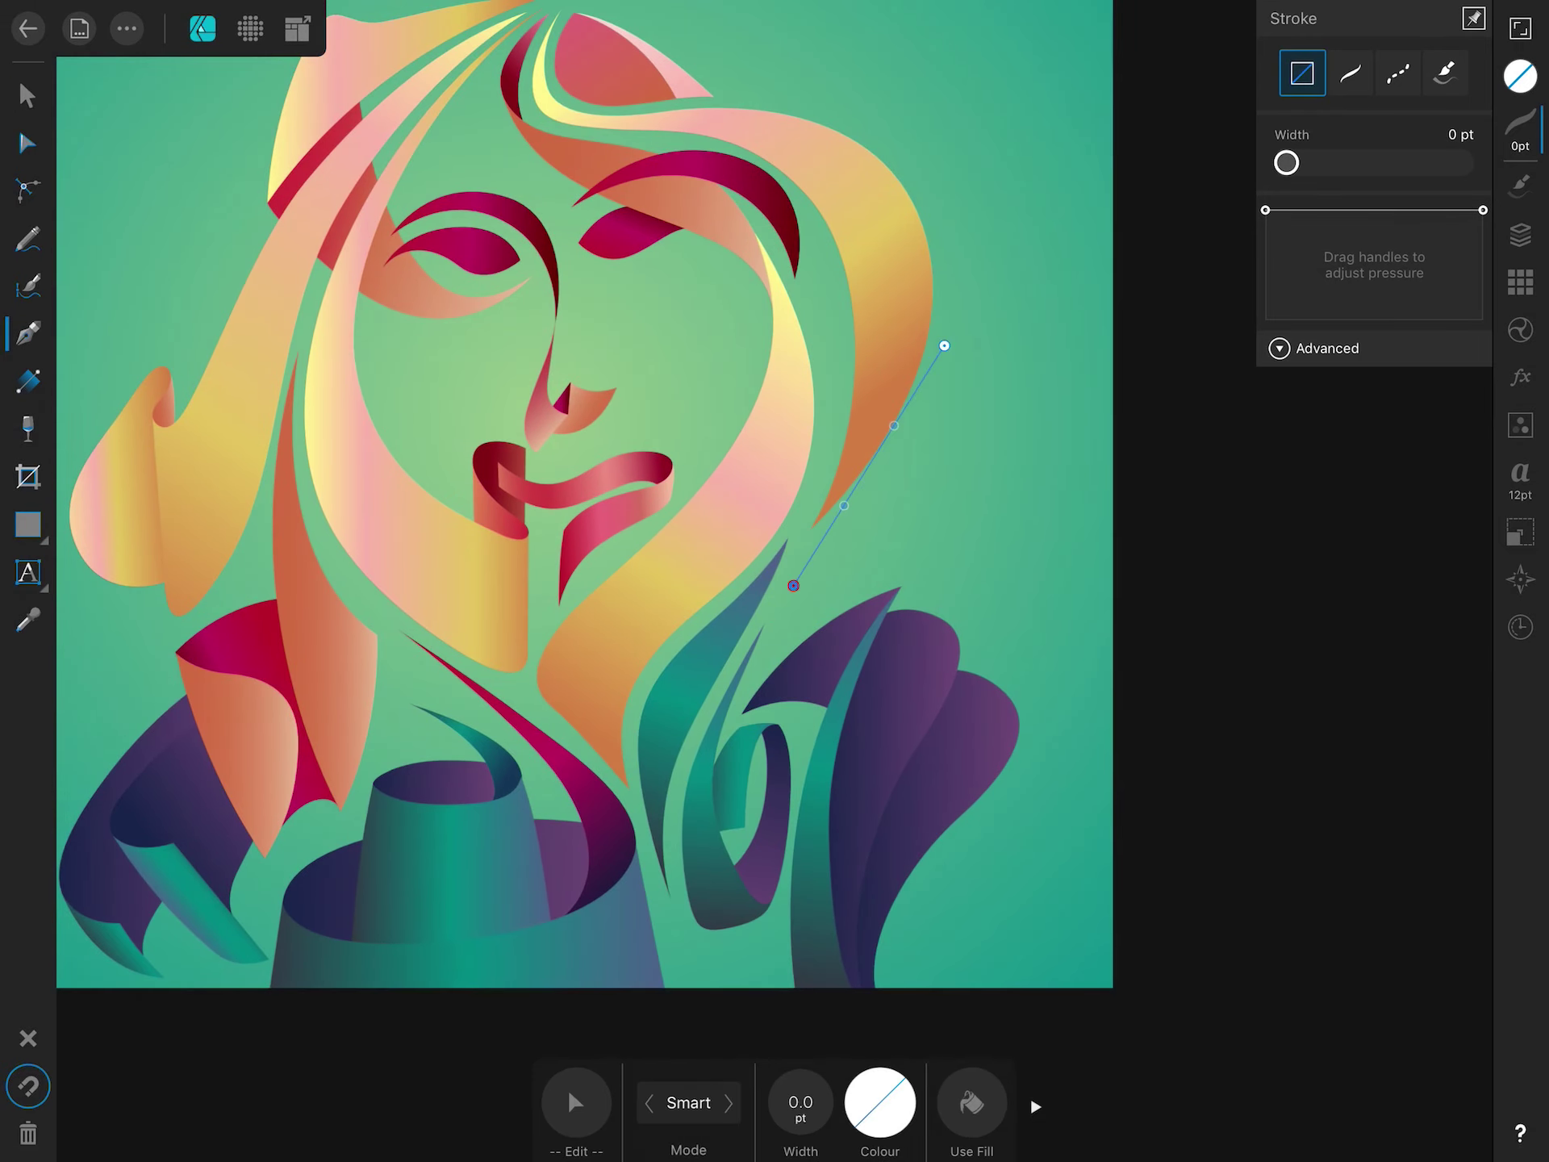
Give the new path a 2.6 pt black outline and close it into a leaf.
{"action": "left_click", "coordinate": [1351, 73]}
{"action": "left_click_drag", "start_coordinate": [1287, 162], "coordinate": [1291, 163]}
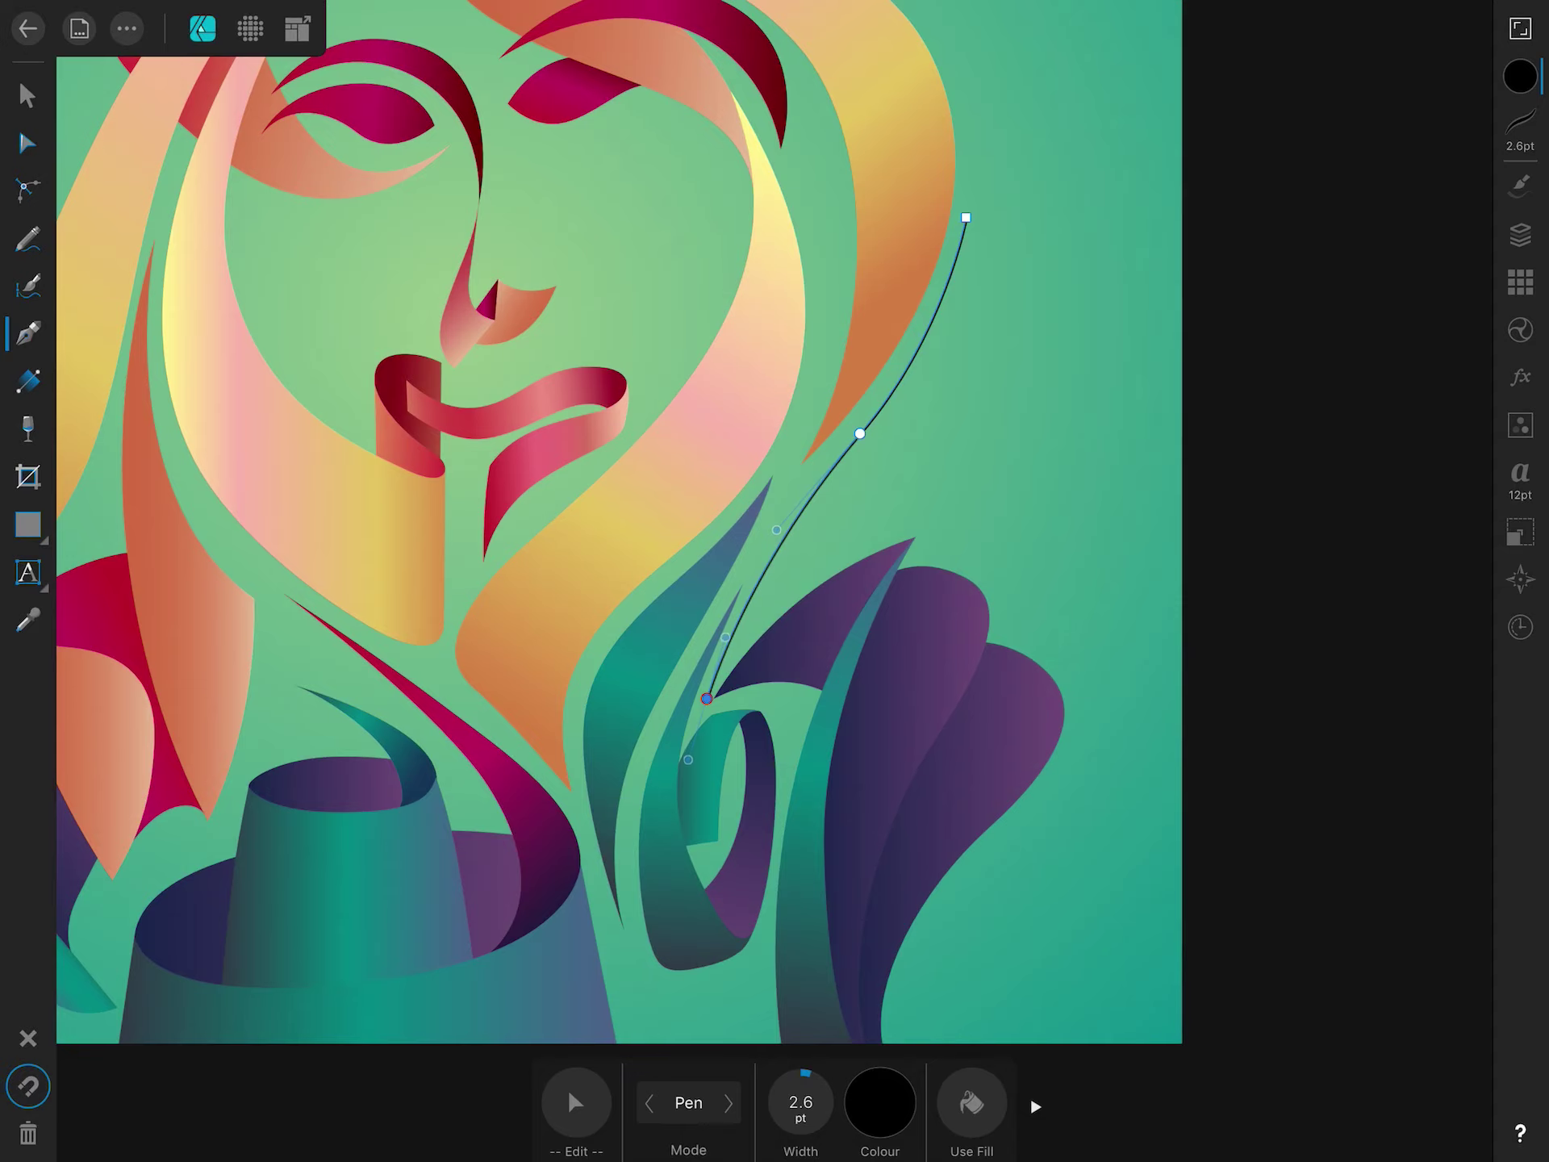
{"action": "left_click", "coordinate": [966, 217]}
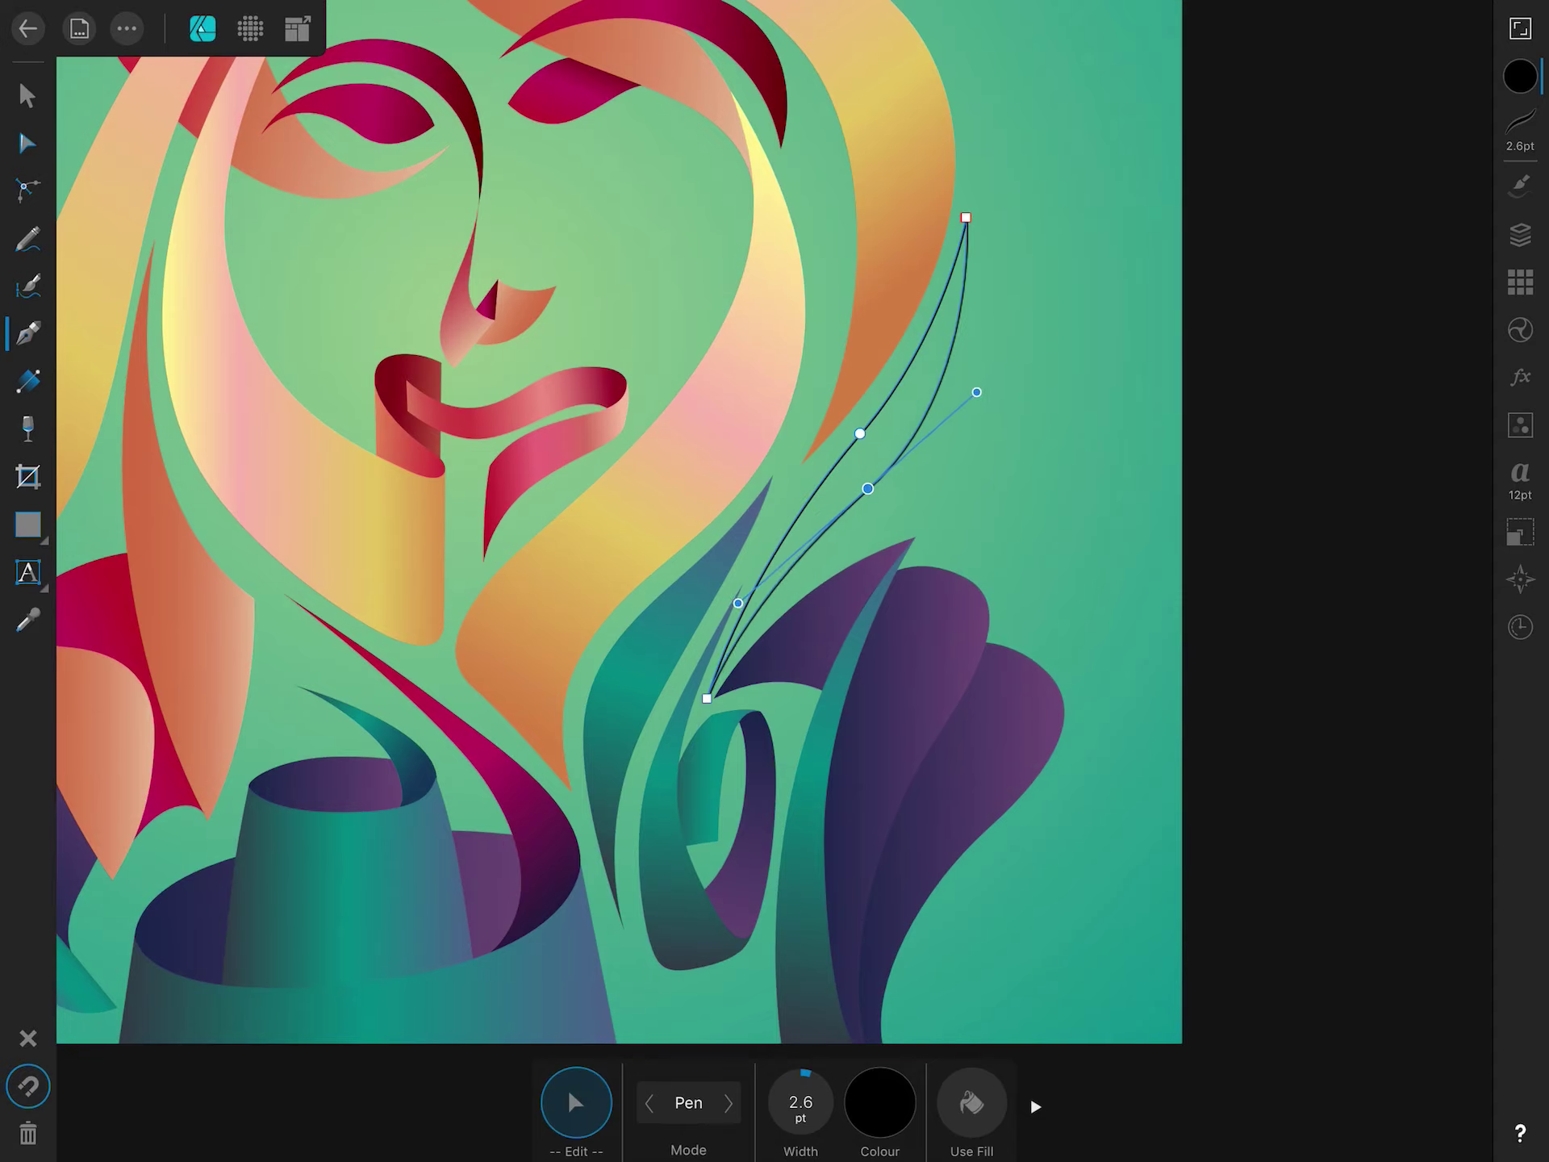
{"action": "scroll", "coordinate": [620, 523], "scroll_direction": "down", "scroll_amount": 3}
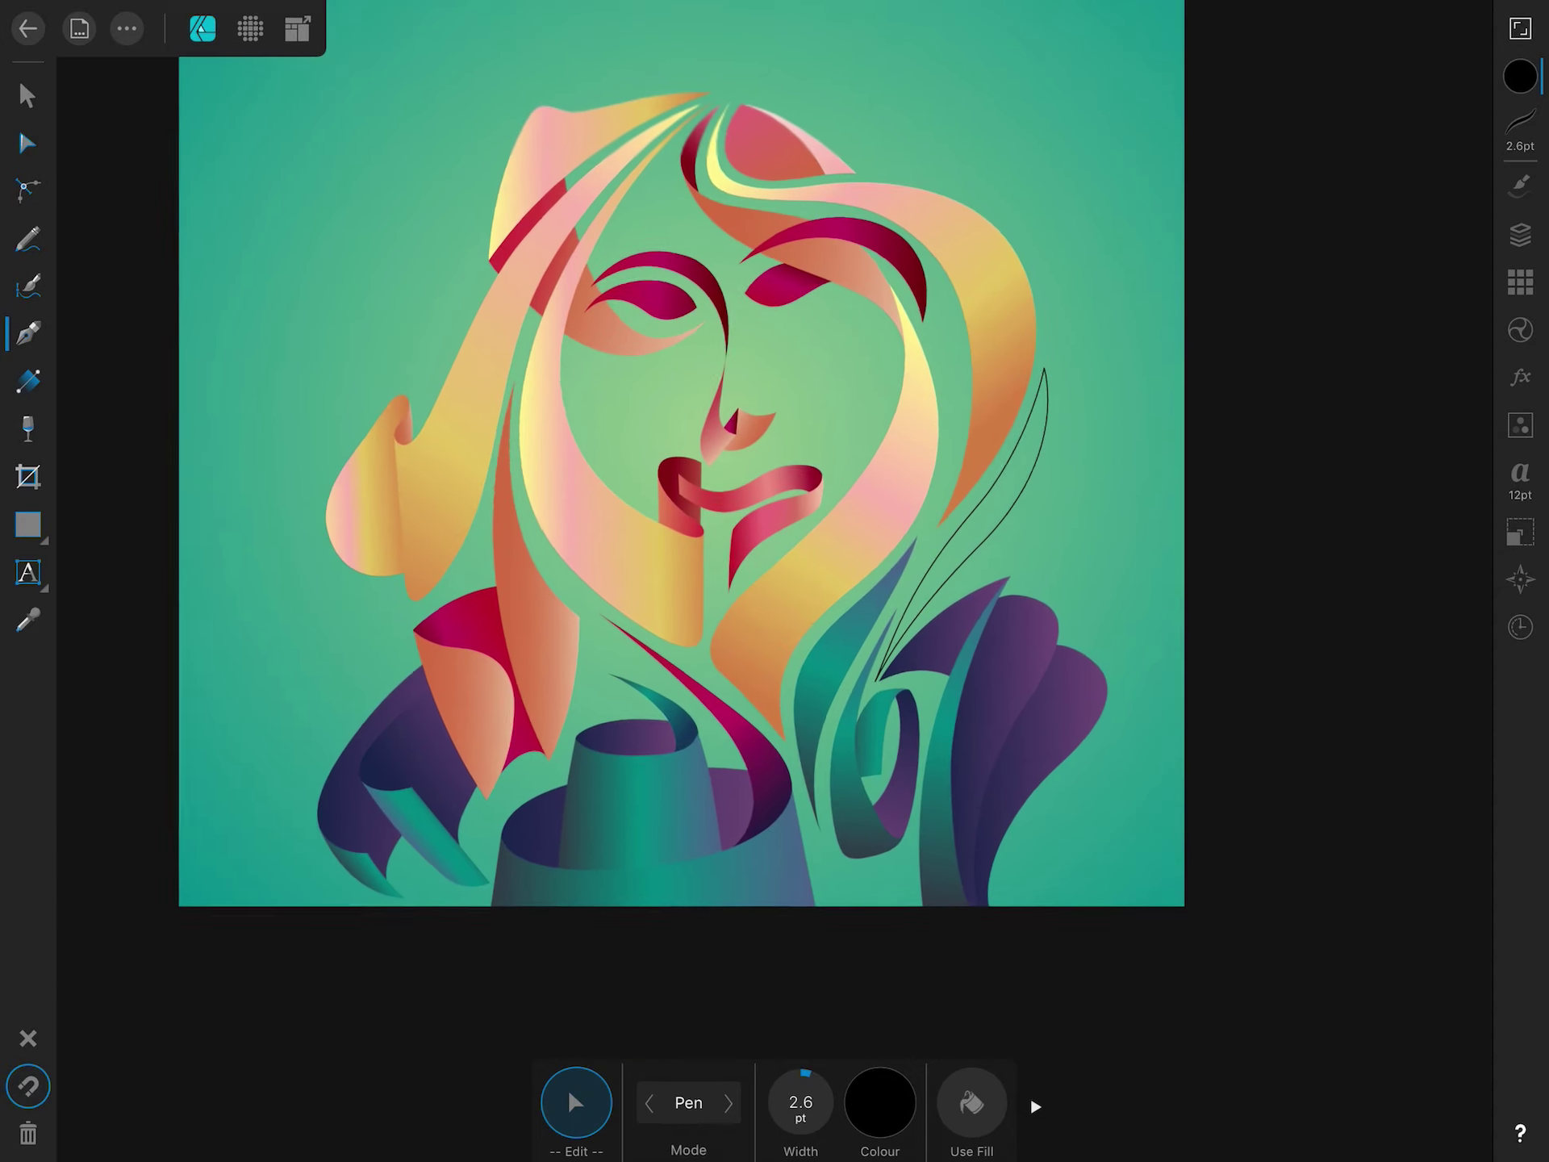
{"action": "scroll", "coordinate": [630, 460], "scroll_direction": "down", "scroll_amount": 2}
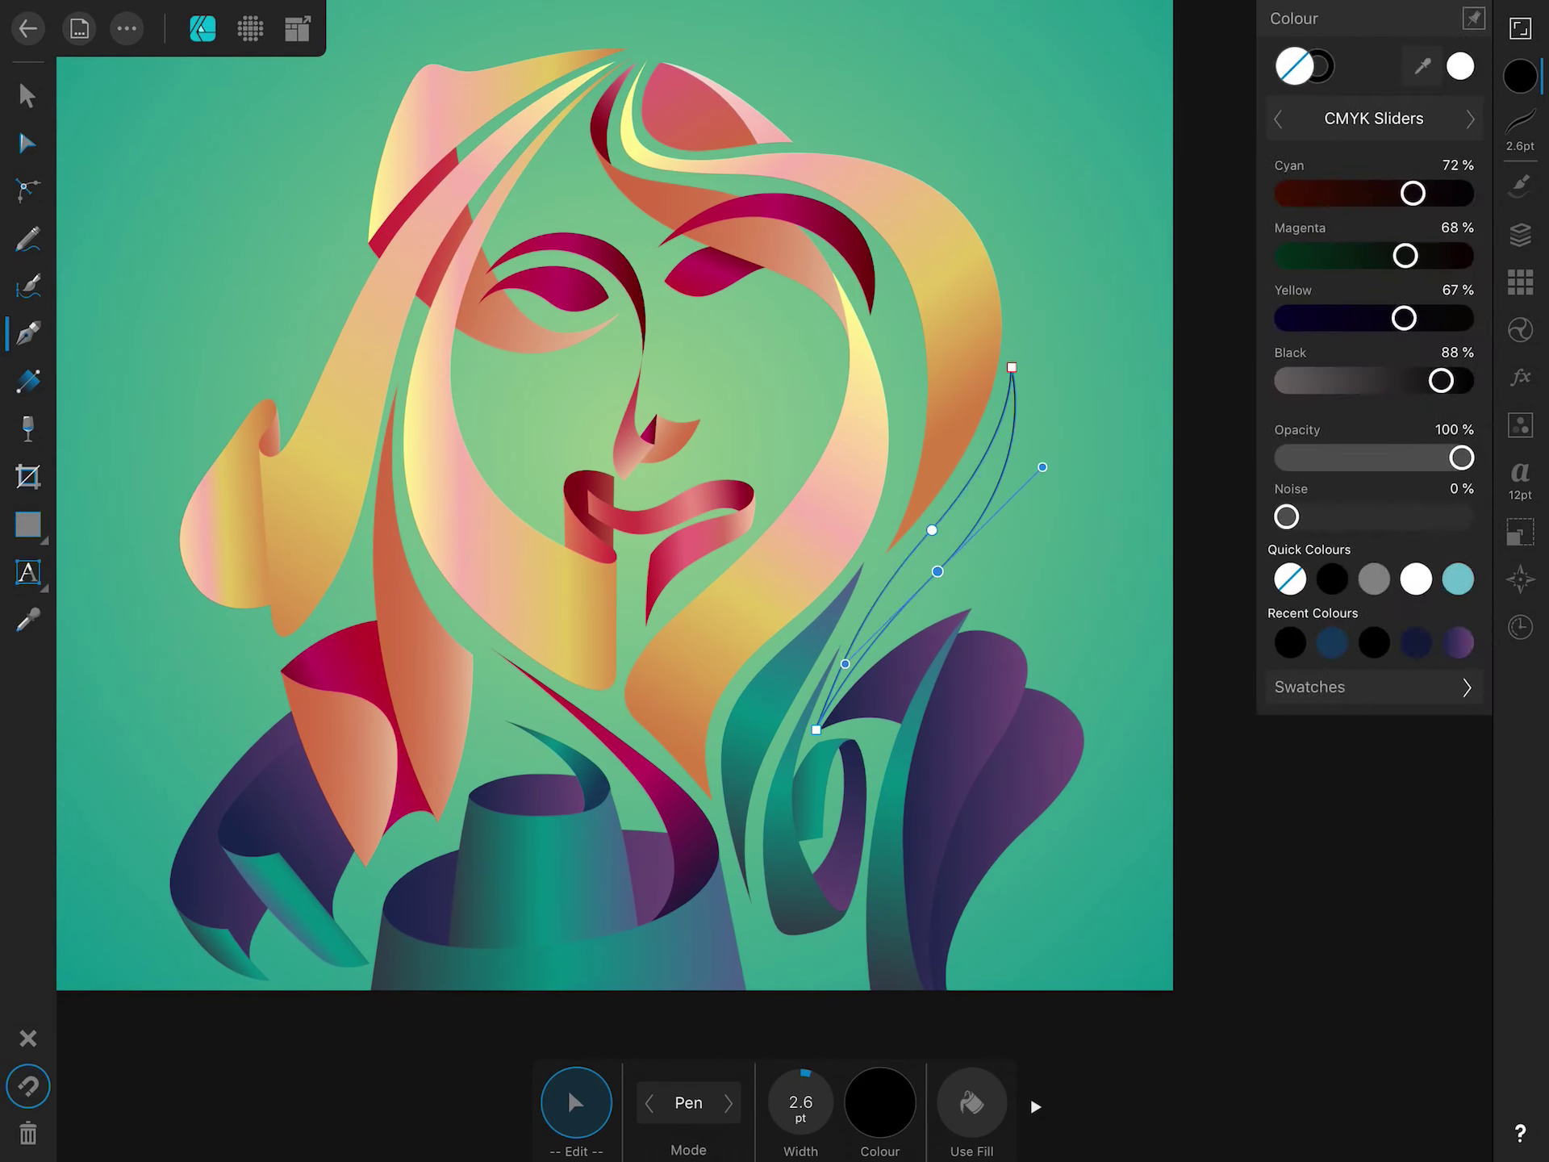
Lay a linear teal gradient along the leaf's length and adjust its stops.
{"action": "key", "text": "g"}
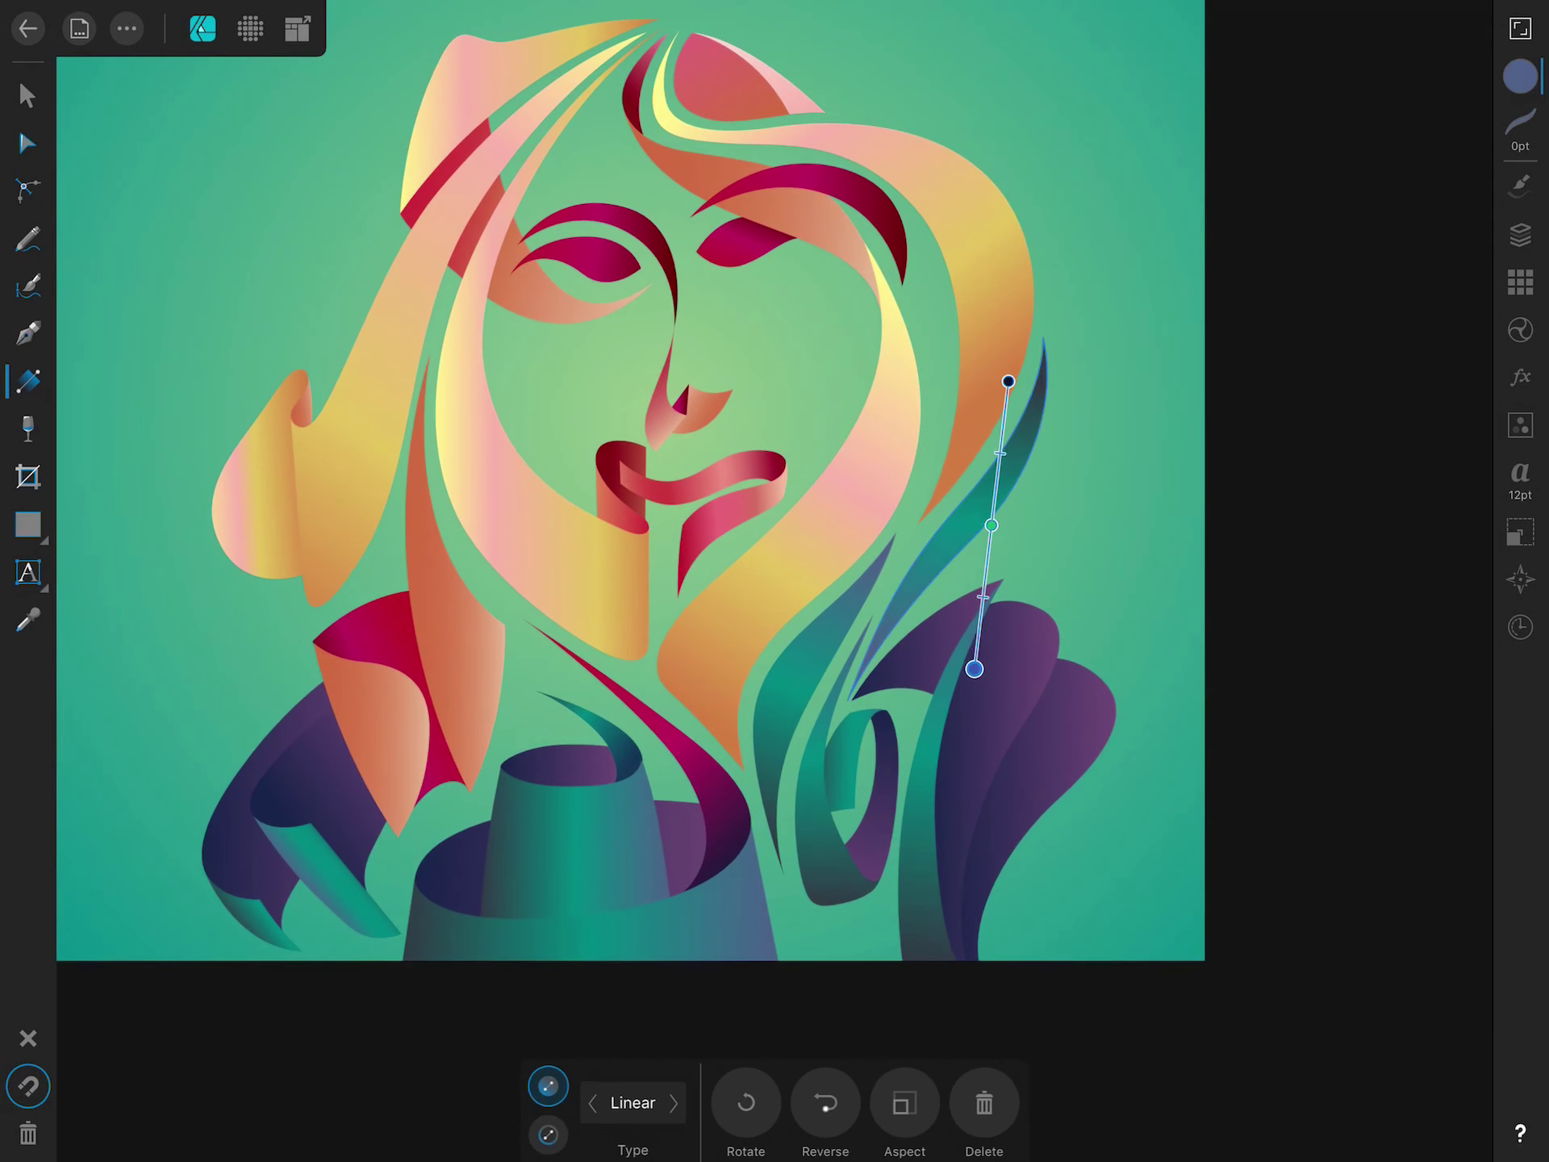
{"action": "left_click_drag", "start_coordinate": [1009, 381], "coordinate": [1046, 241]}
{"action": "left_click_drag", "start_coordinate": [959, 739], "coordinate": [951, 850]}
{"action": "left_click_drag", "start_coordinate": [1000, 524], "coordinate": [986, 622]}
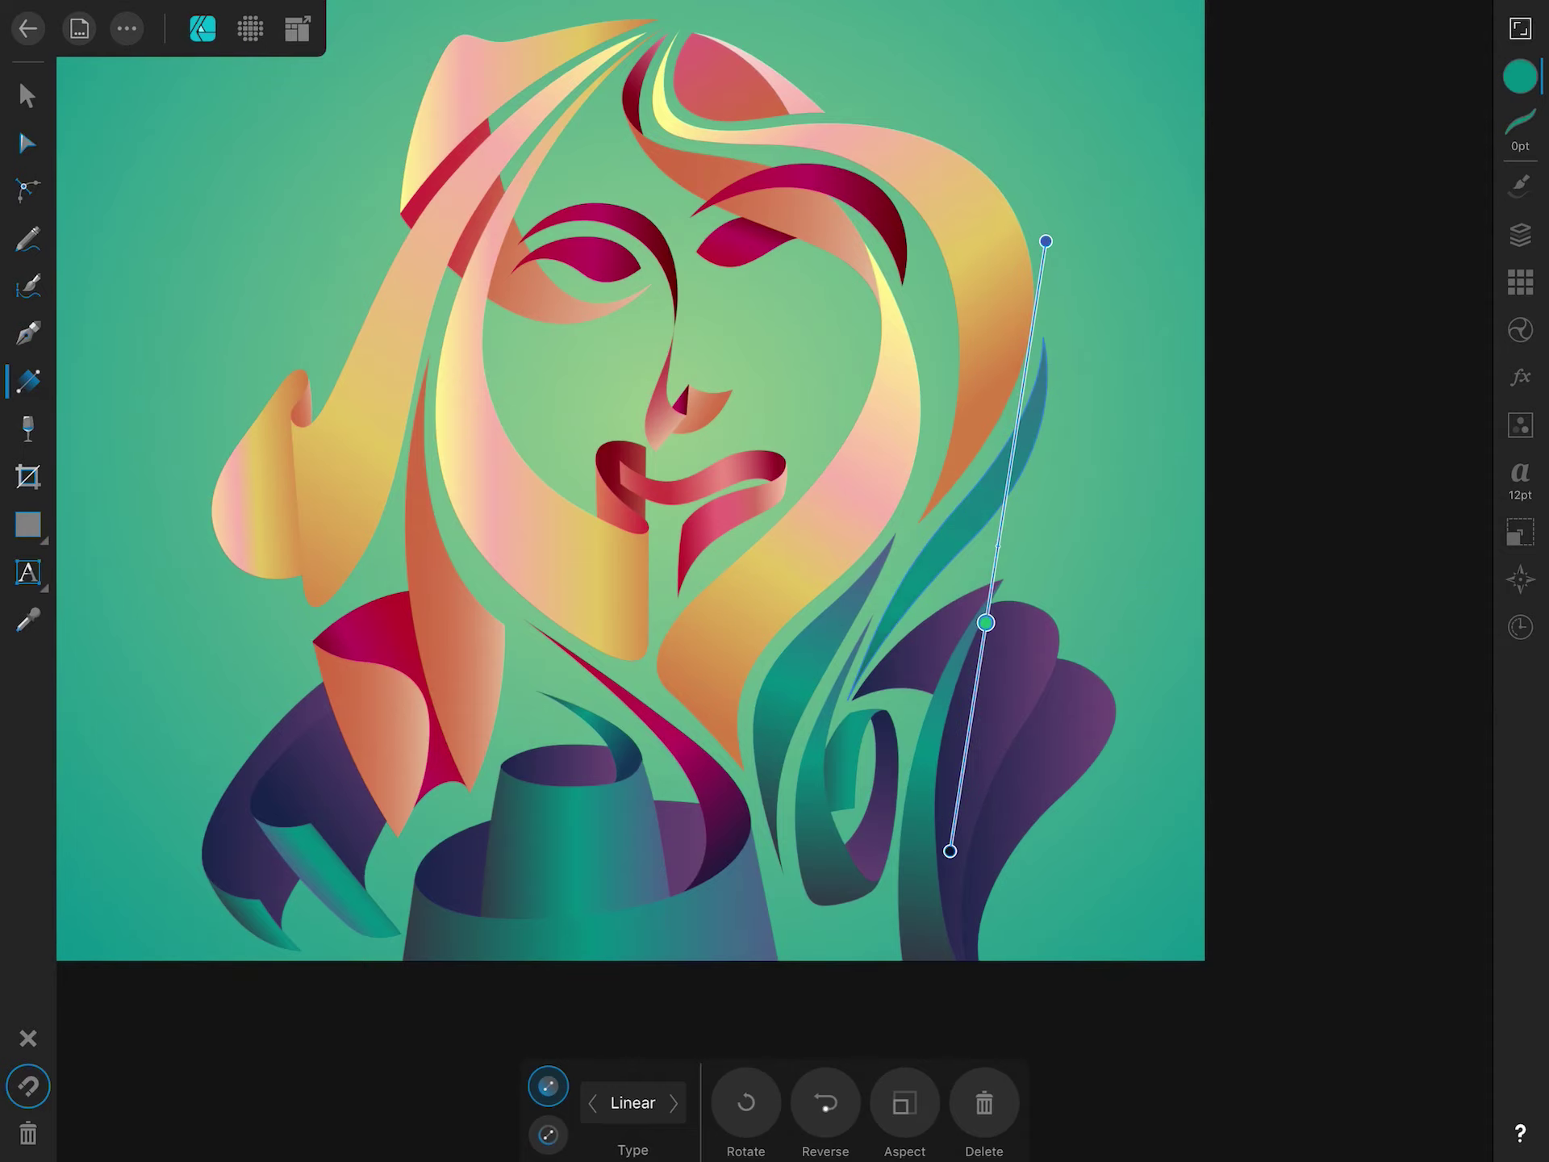
{"action": "left_click_drag", "start_coordinate": [1046, 241], "coordinate": [1054, 356]}
{"action": "key", "text": "v"}
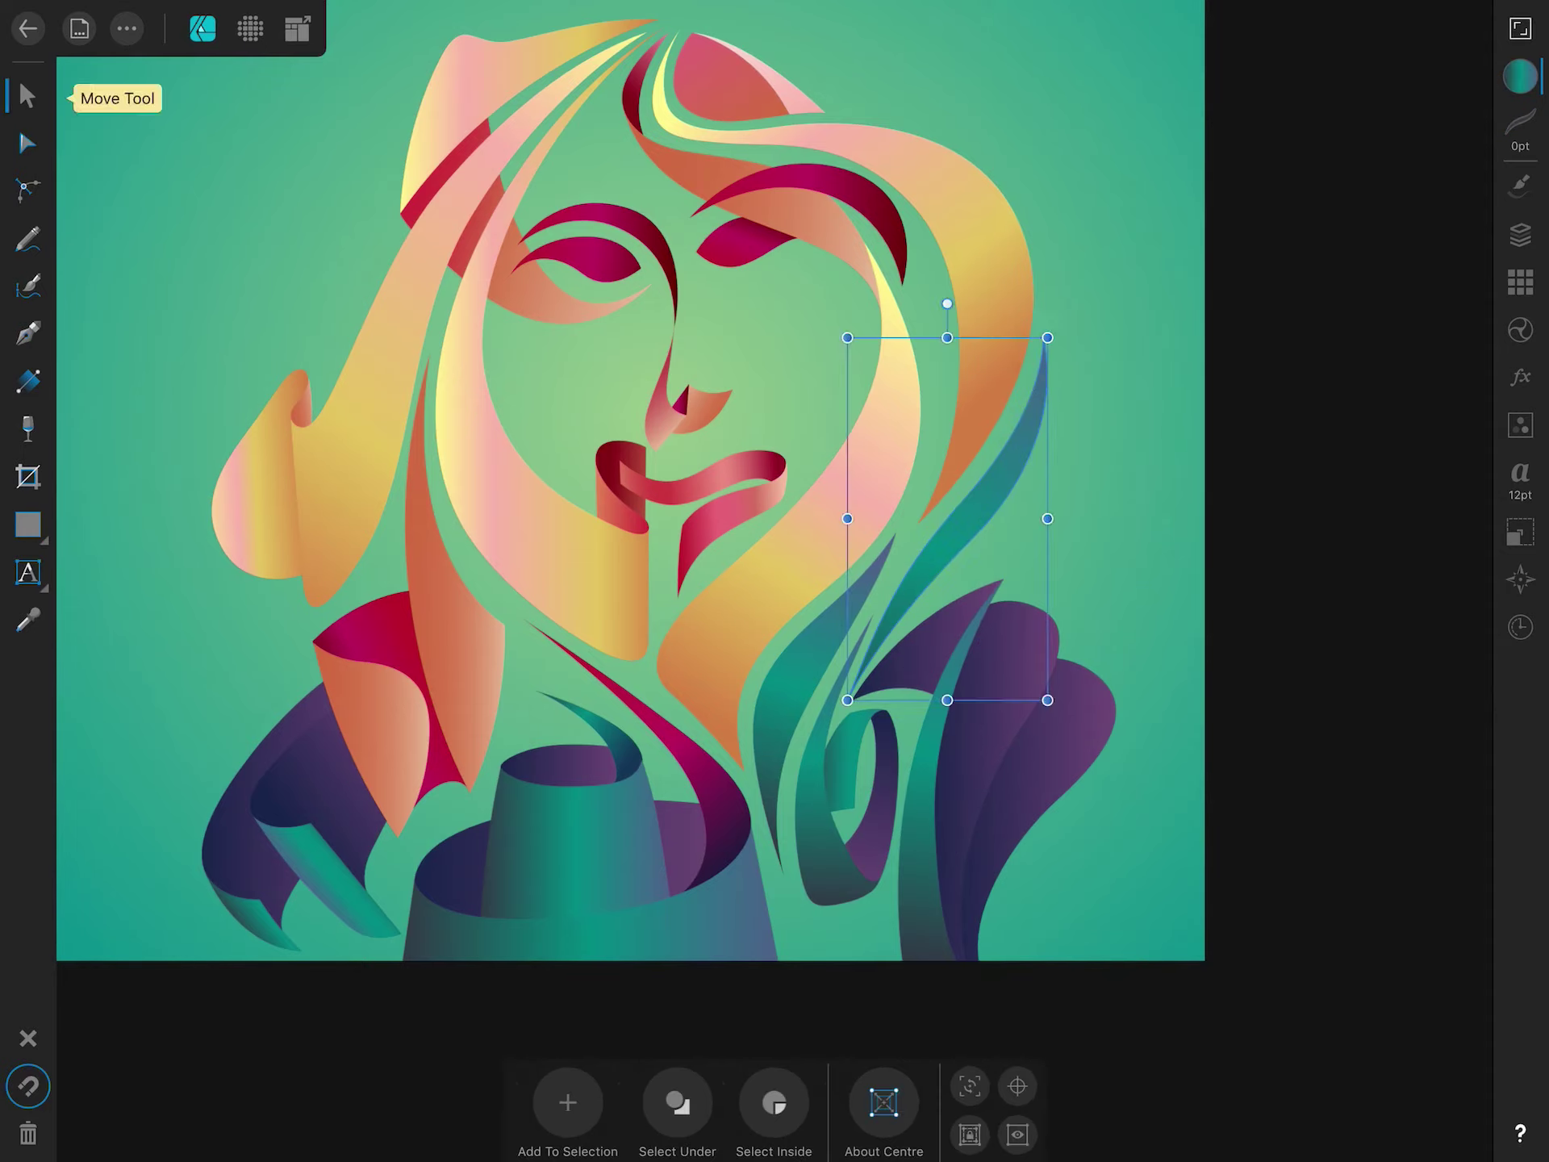
{"action": "key", "text": "ctrl+0"}
{"action": "key", "text": "ctrl+equal"}
{"action": "key", "text": "ctrl+equal"}
Set a 2 pt stroke and start the face outline down the left cheek.
{"action": "key", "text": "p"}
{"action": "left_click", "coordinate": [1520, 129]}
{"action": "type", "text": "2"}
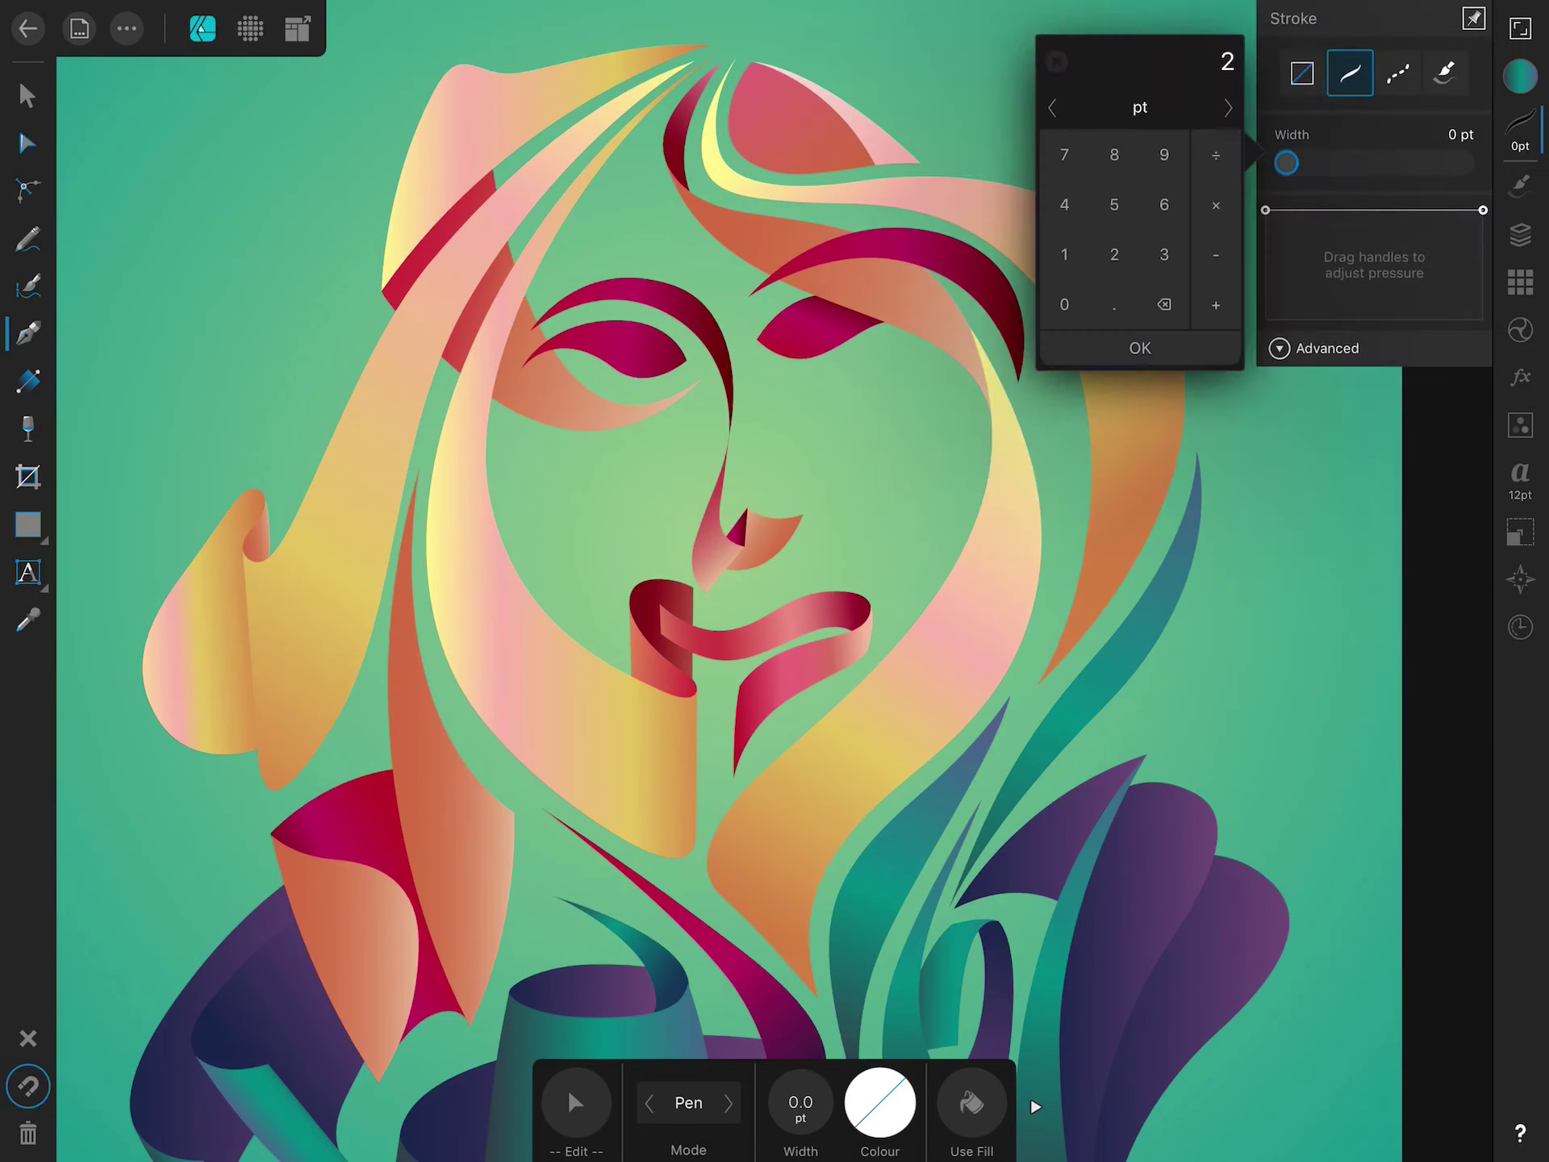
{"action": "left_click", "coordinate": [649, 161]}
{"action": "left_click_drag", "start_coordinate": [449, 570], "coordinate": [446, 769]}
{"action": "left_click_drag", "start_coordinate": [592, 841], "coordinate": [652, 868]}
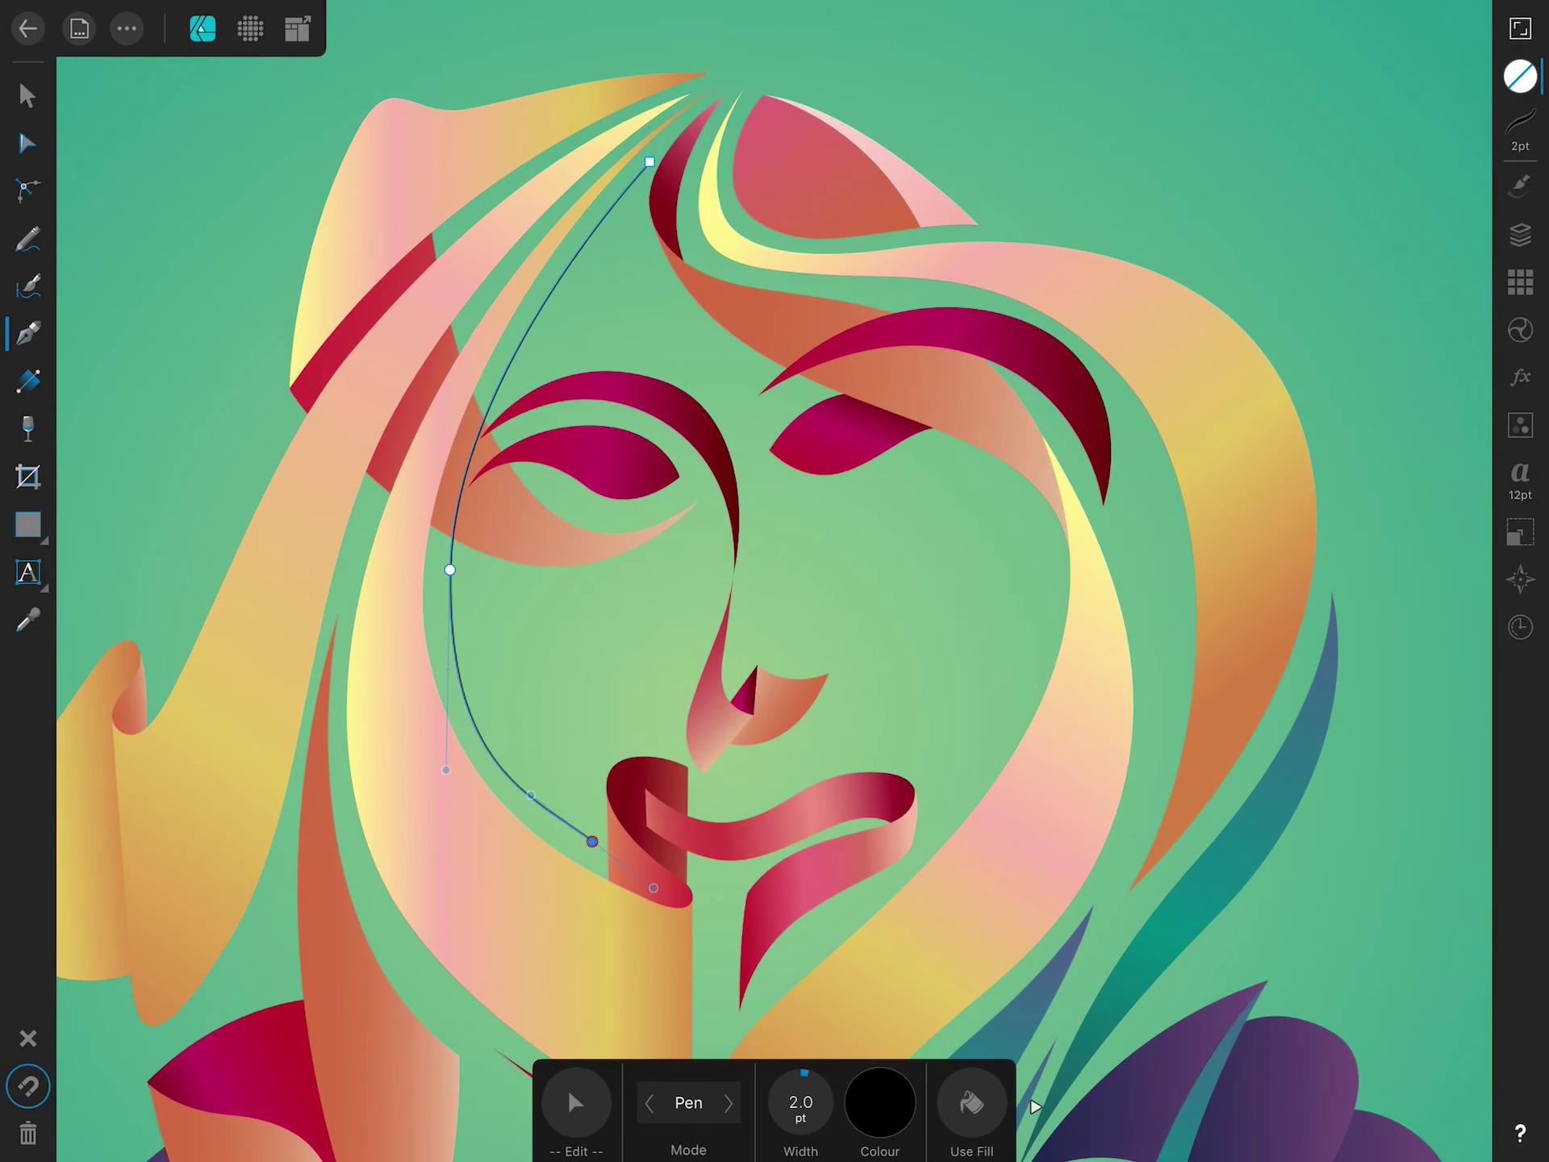
{"action": "left_click_drag", "start_coordinate": [619, 739], "coordinate": [665, 723]}
{"action": "key", "text": "ctrl+z"}
{"action": "key", "text": "ctrl+equal"}
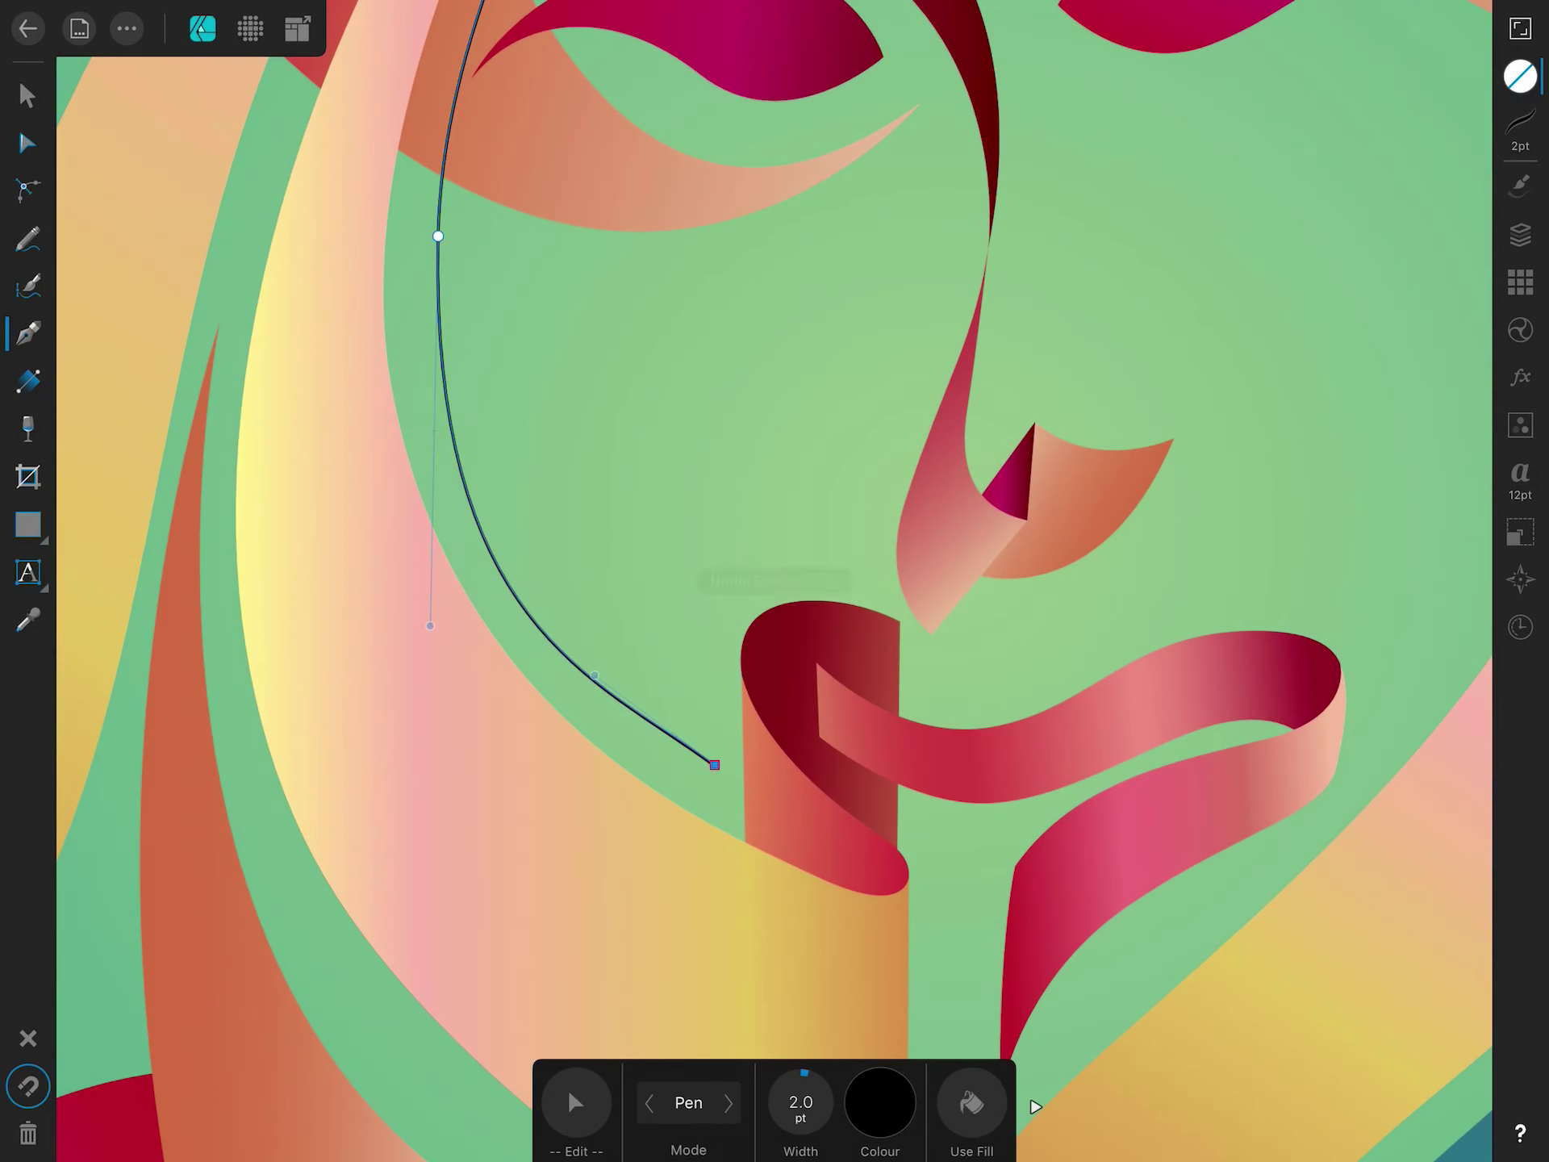
Continue the face outline past the mouth, down to the neck and up the right side.
{"action": "left_click", "coordinate": [936, 622]}
{"action": "left_click", "coordinate": [839, 801]}
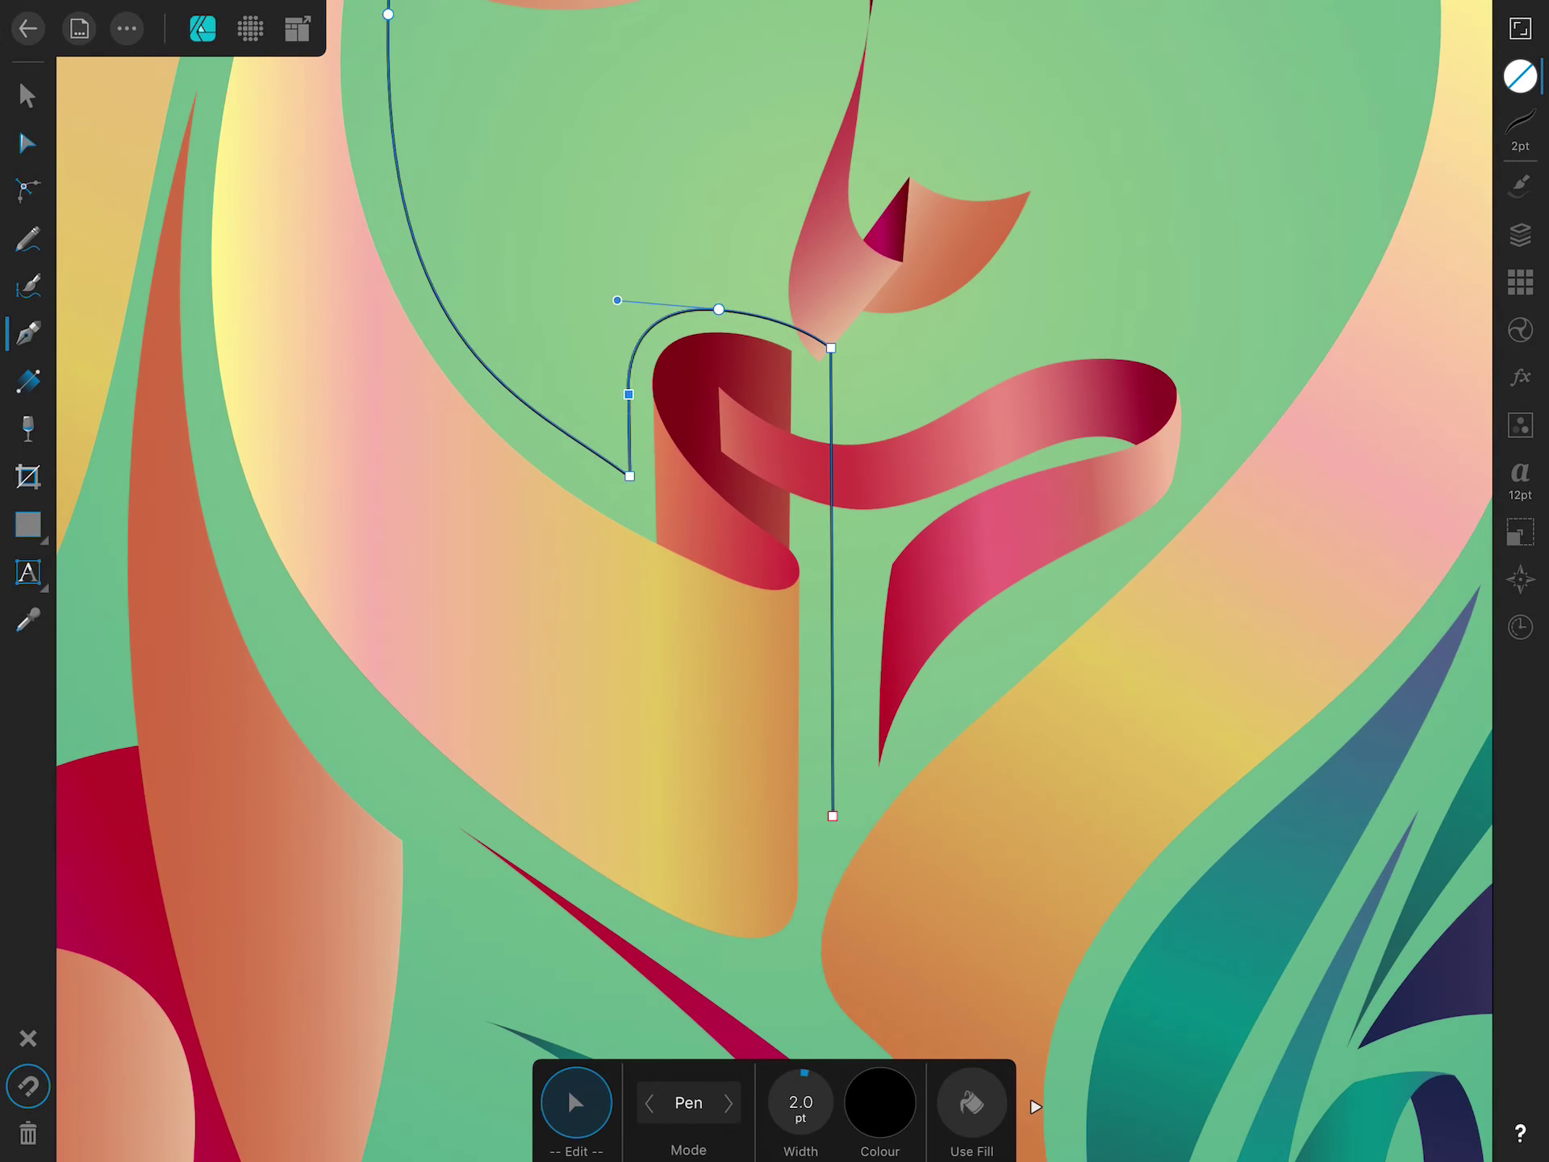
{"action": "left_click_drag", "start_coordinate": [1000, 645], "coordinate": [1126, 545]}
{"action": "left_click_drag", "start_coordinate": [1027, 455], "coordinate": [1088, 314]}
{"action": "left_click_drag", "start_coordinate": [1000, 152], "coordinate": [983, 137]}
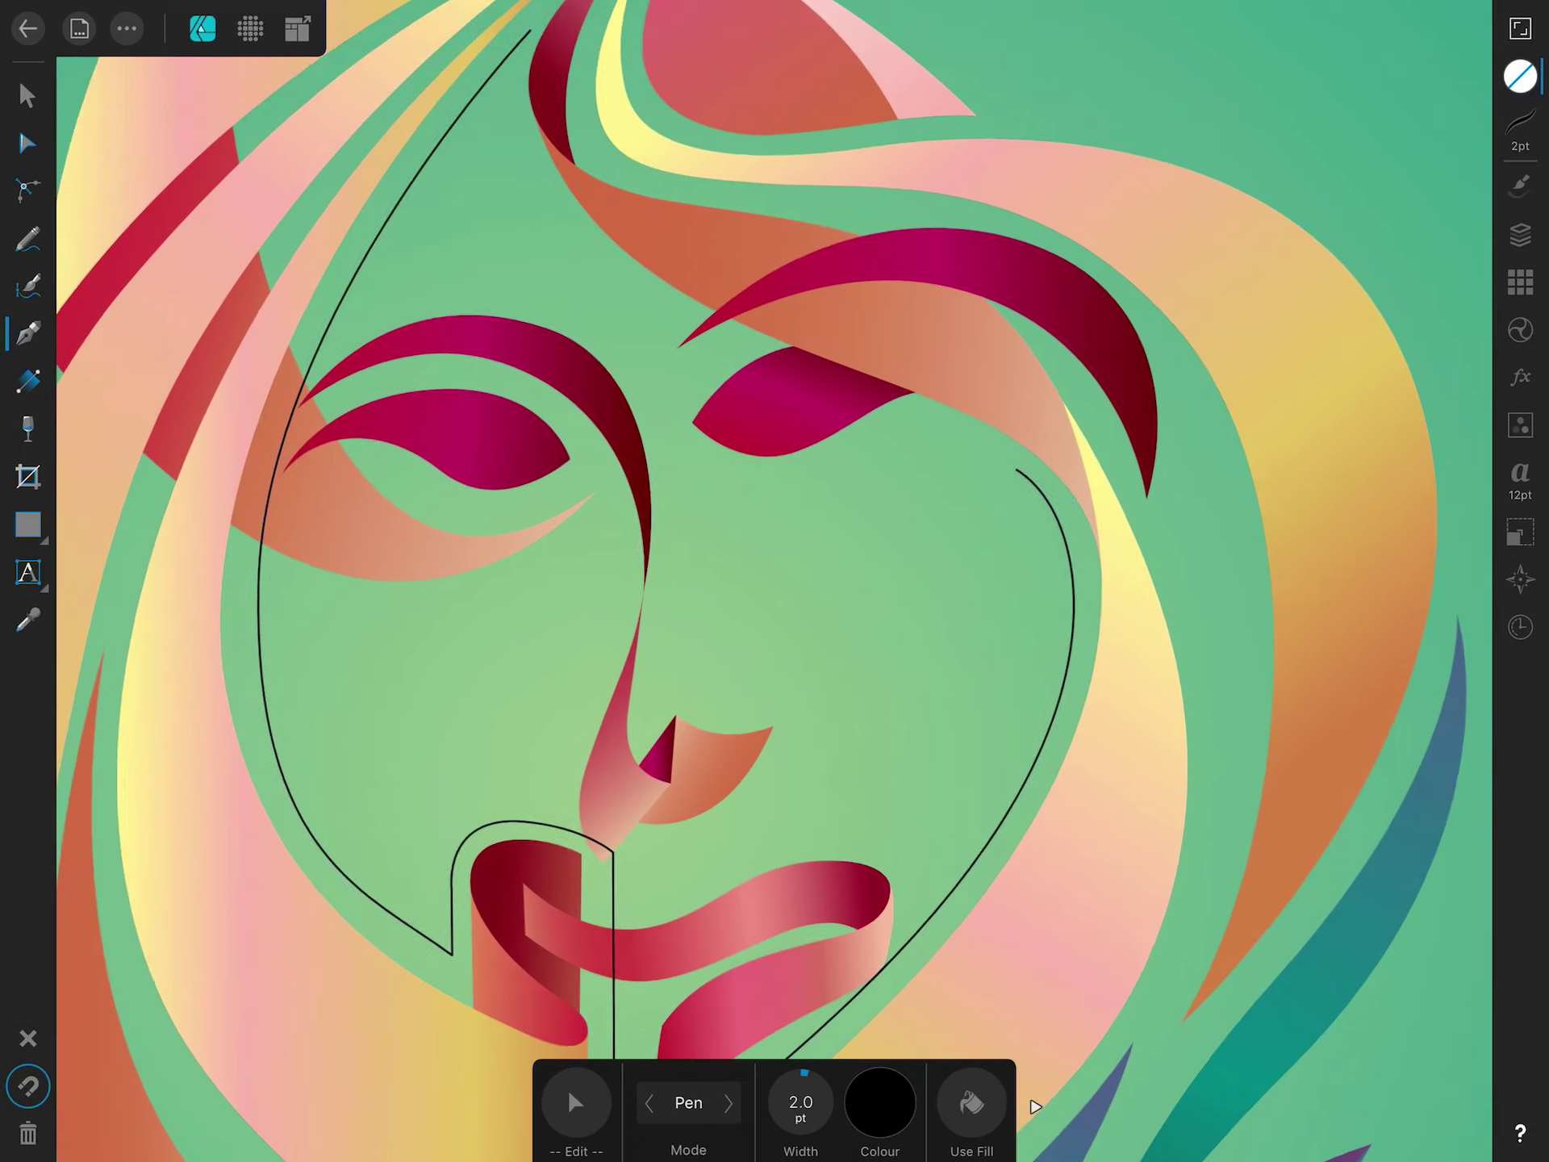
{"action": "left_click_drag", "start_coordinate": [654, 491], "coordinate": [558, 412]}
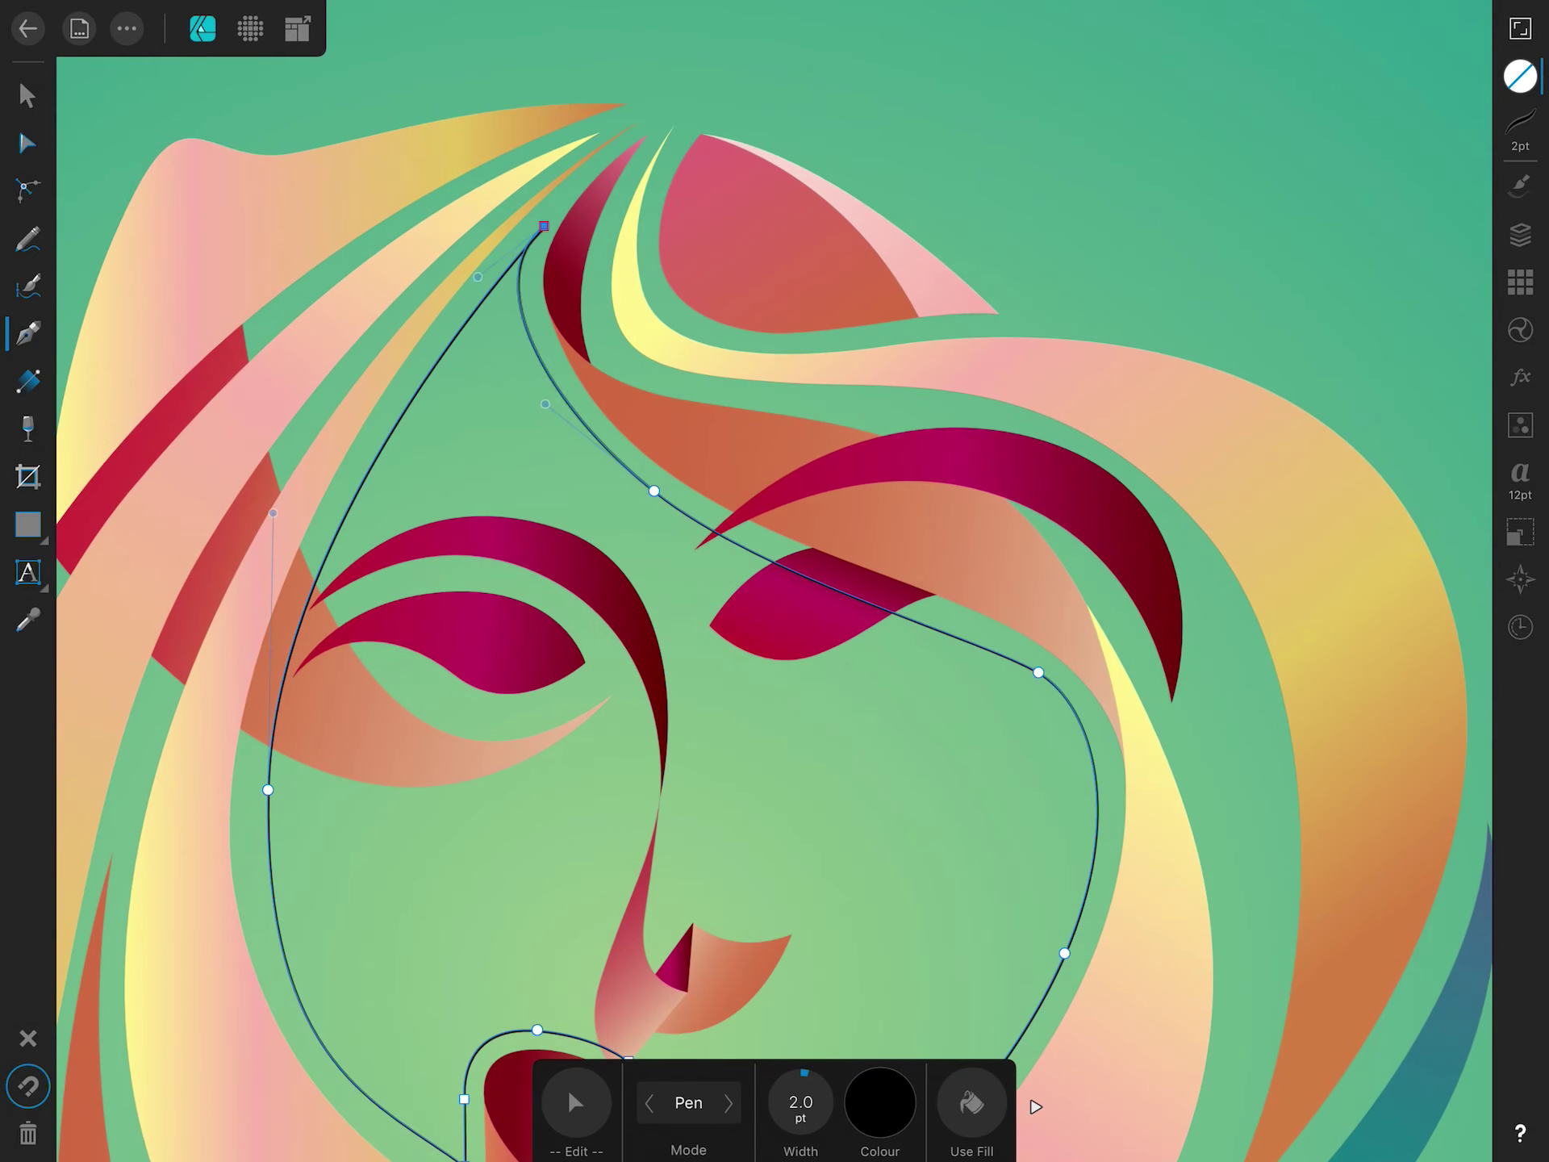
{"action": "scroll", "coordinate": [774, 581], "scroll_direction": "down", "scroll_amount": 5}
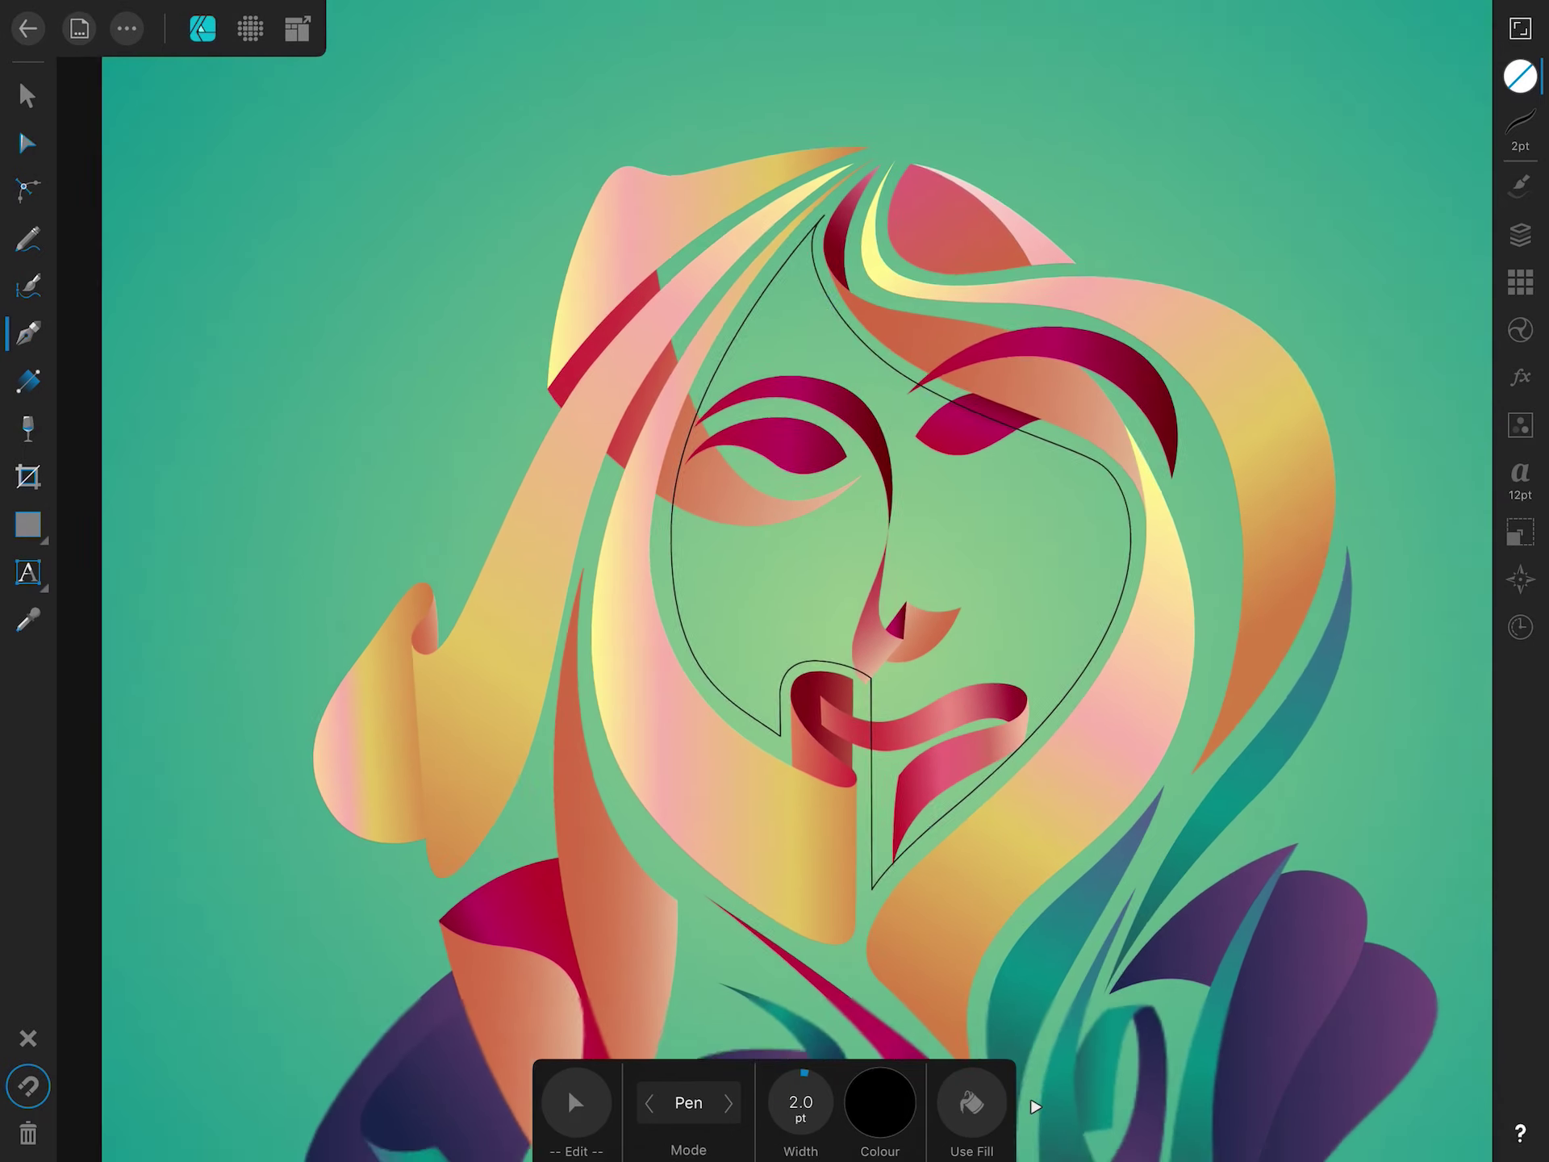
Close the face shape and fill it with pale mint via the colour sliders.
{"action": "left_click", "coordinate": [1521, 77]}
{"action": "left_click_drag", "start_coordinate": [1441, 380], "coordinate": [1295, 380]}
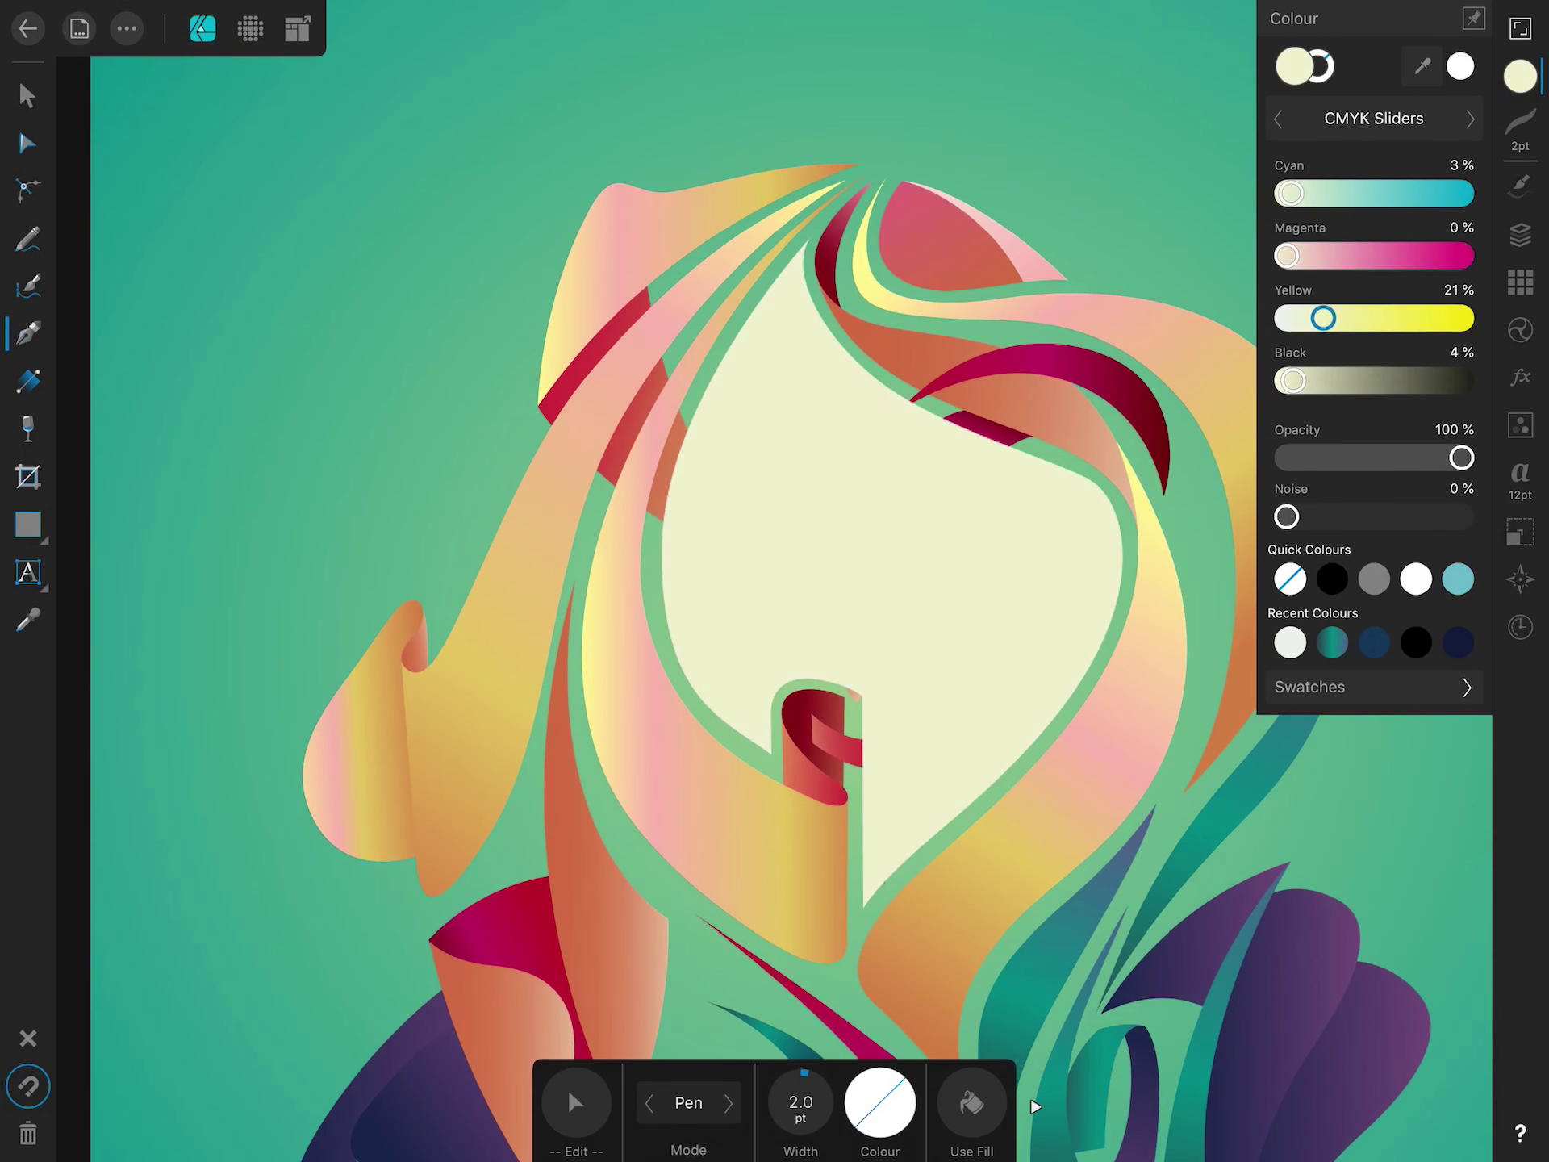
{"action": "left_click", "coordinate": [1520, 234]}
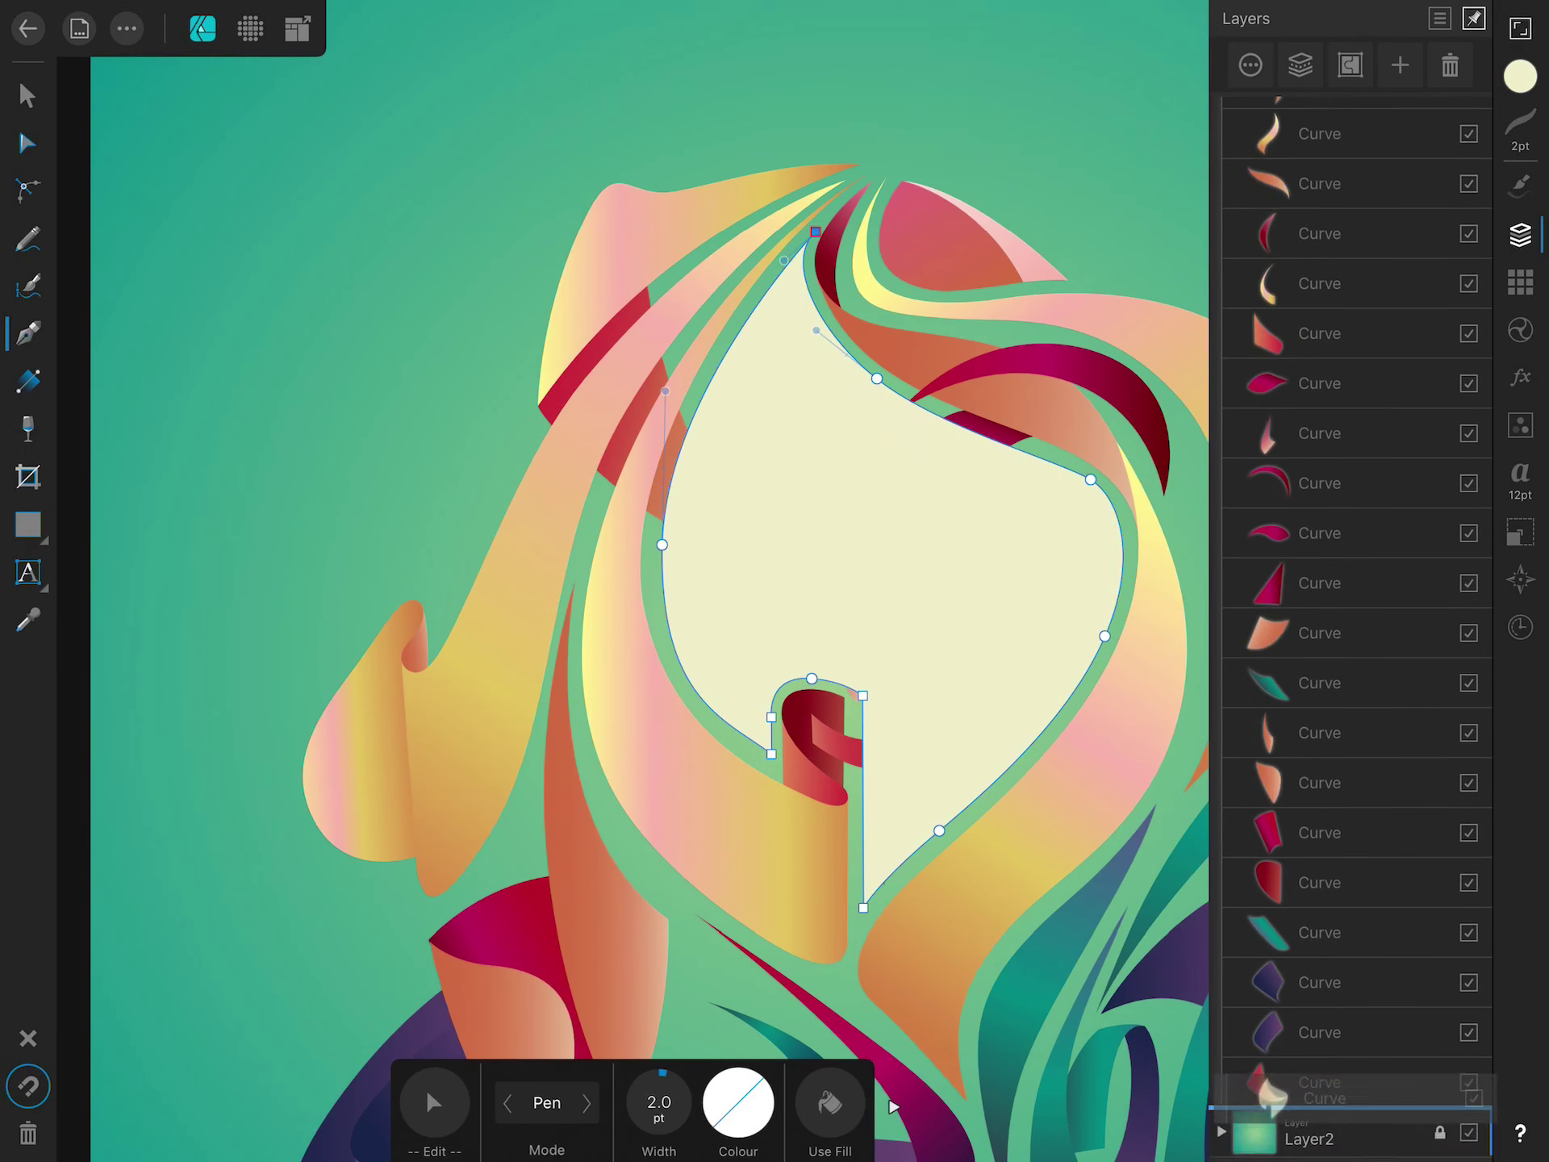
{"action": "left_click", "coordinate": [1520, 77]}
{"action": "left_click_drag", "start_coordinate": [1300, 192], "coordinate": [1328, 193]}
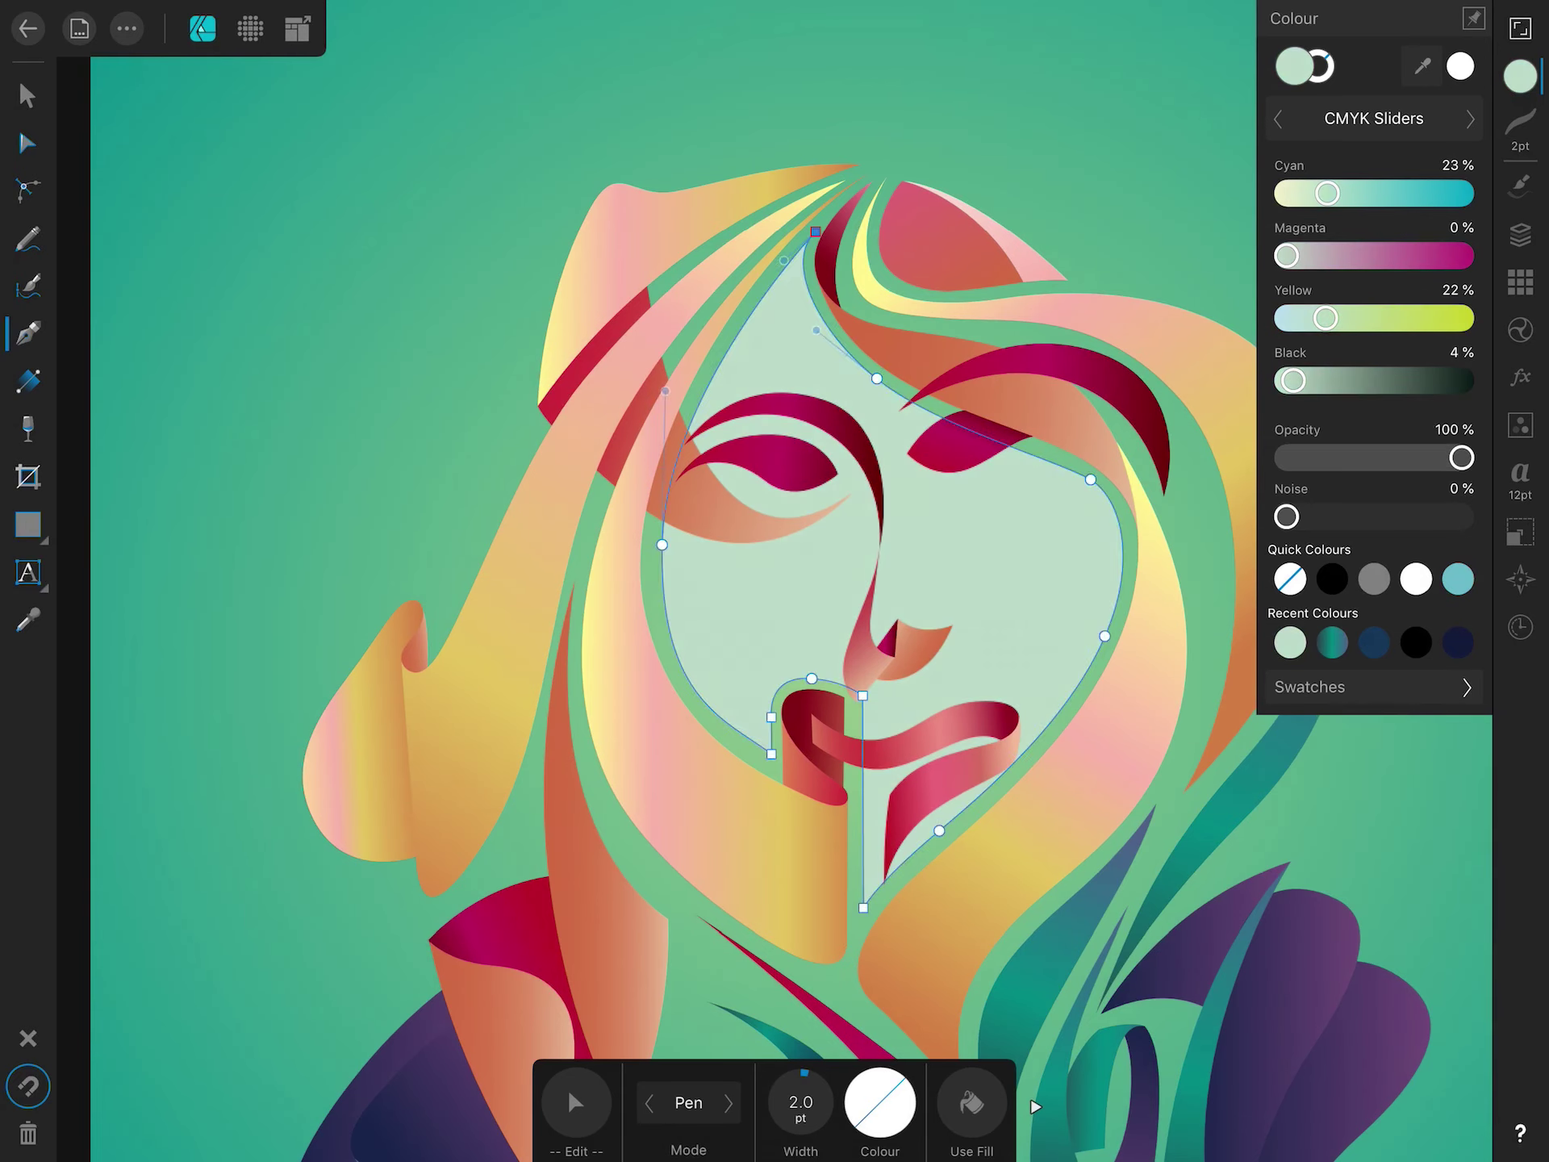
Nudge the face outline's lower and right-side nodes to follow the hair.
{"action": "scroll", "coordinate": [775, 581], "scroll_direction": "down", "scroll_amount": 5}
{"action": "scroll", "coordinate": [775, 581], "scroll_direction": "up", "scroll_amount": 10}
{"action": "key", "text": "v"}
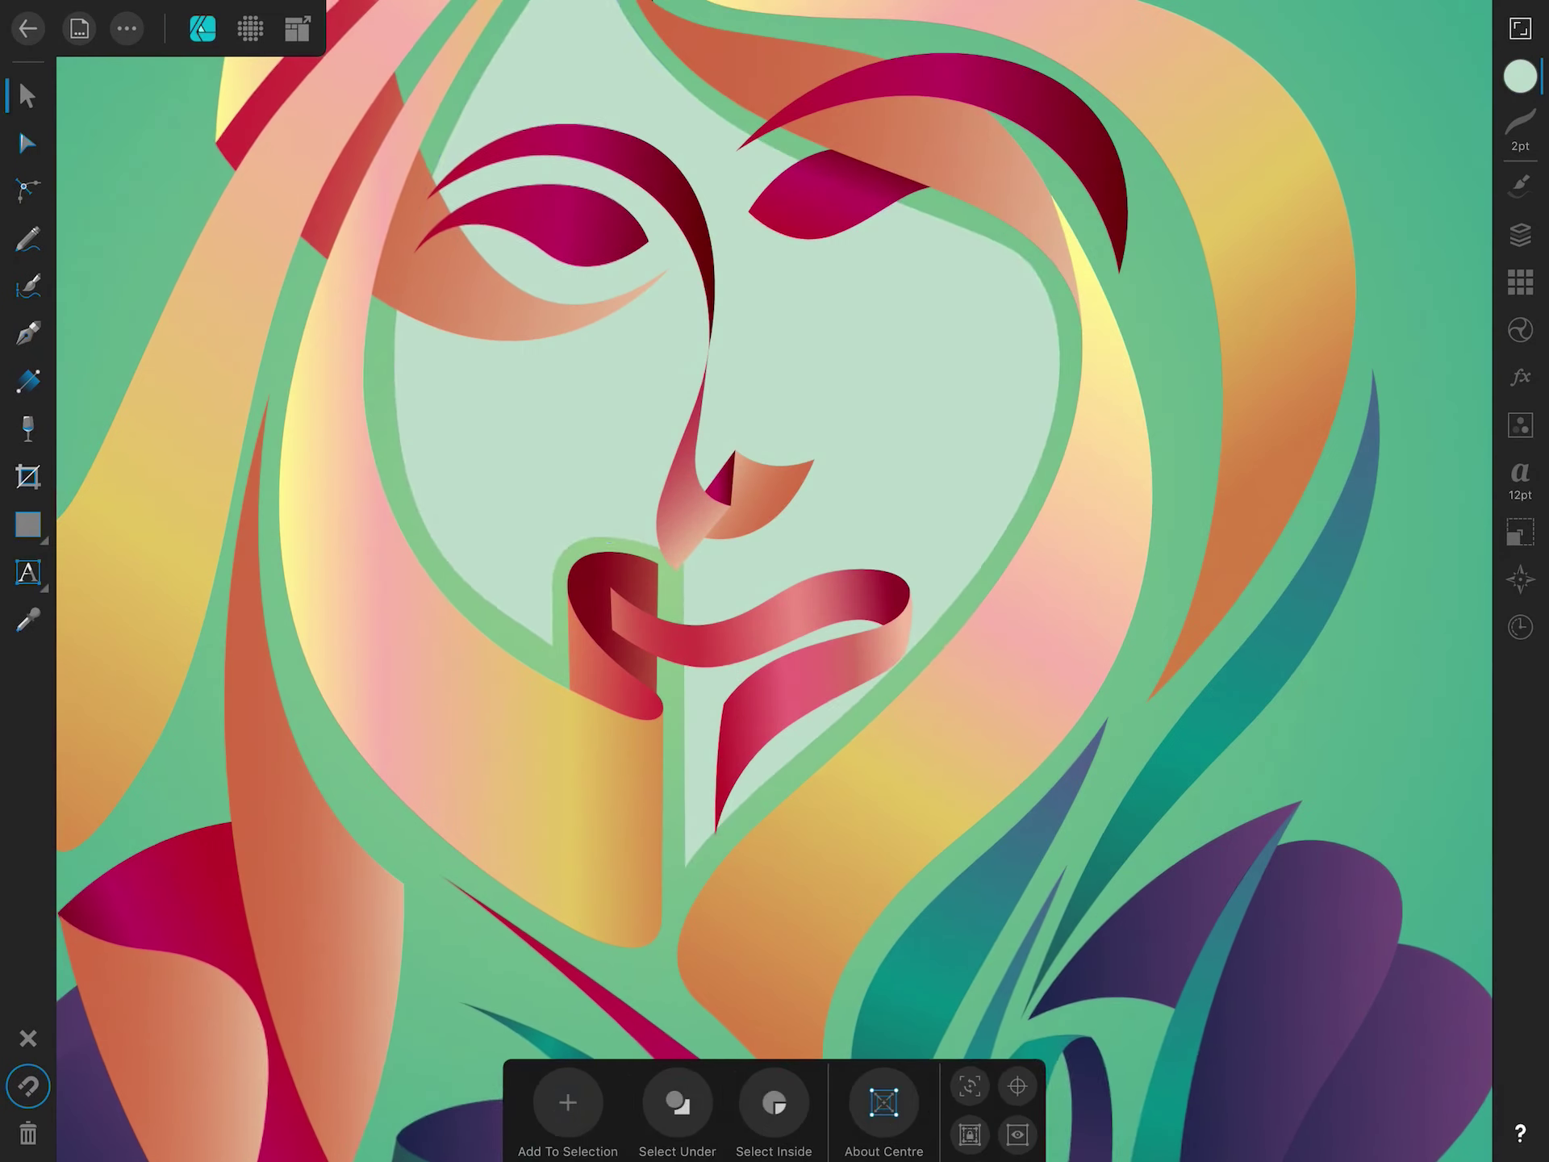
{"action": "left_click", "coordinate": [27, 143]}
{"action": "left_click", "coordinate": [678, 802]}
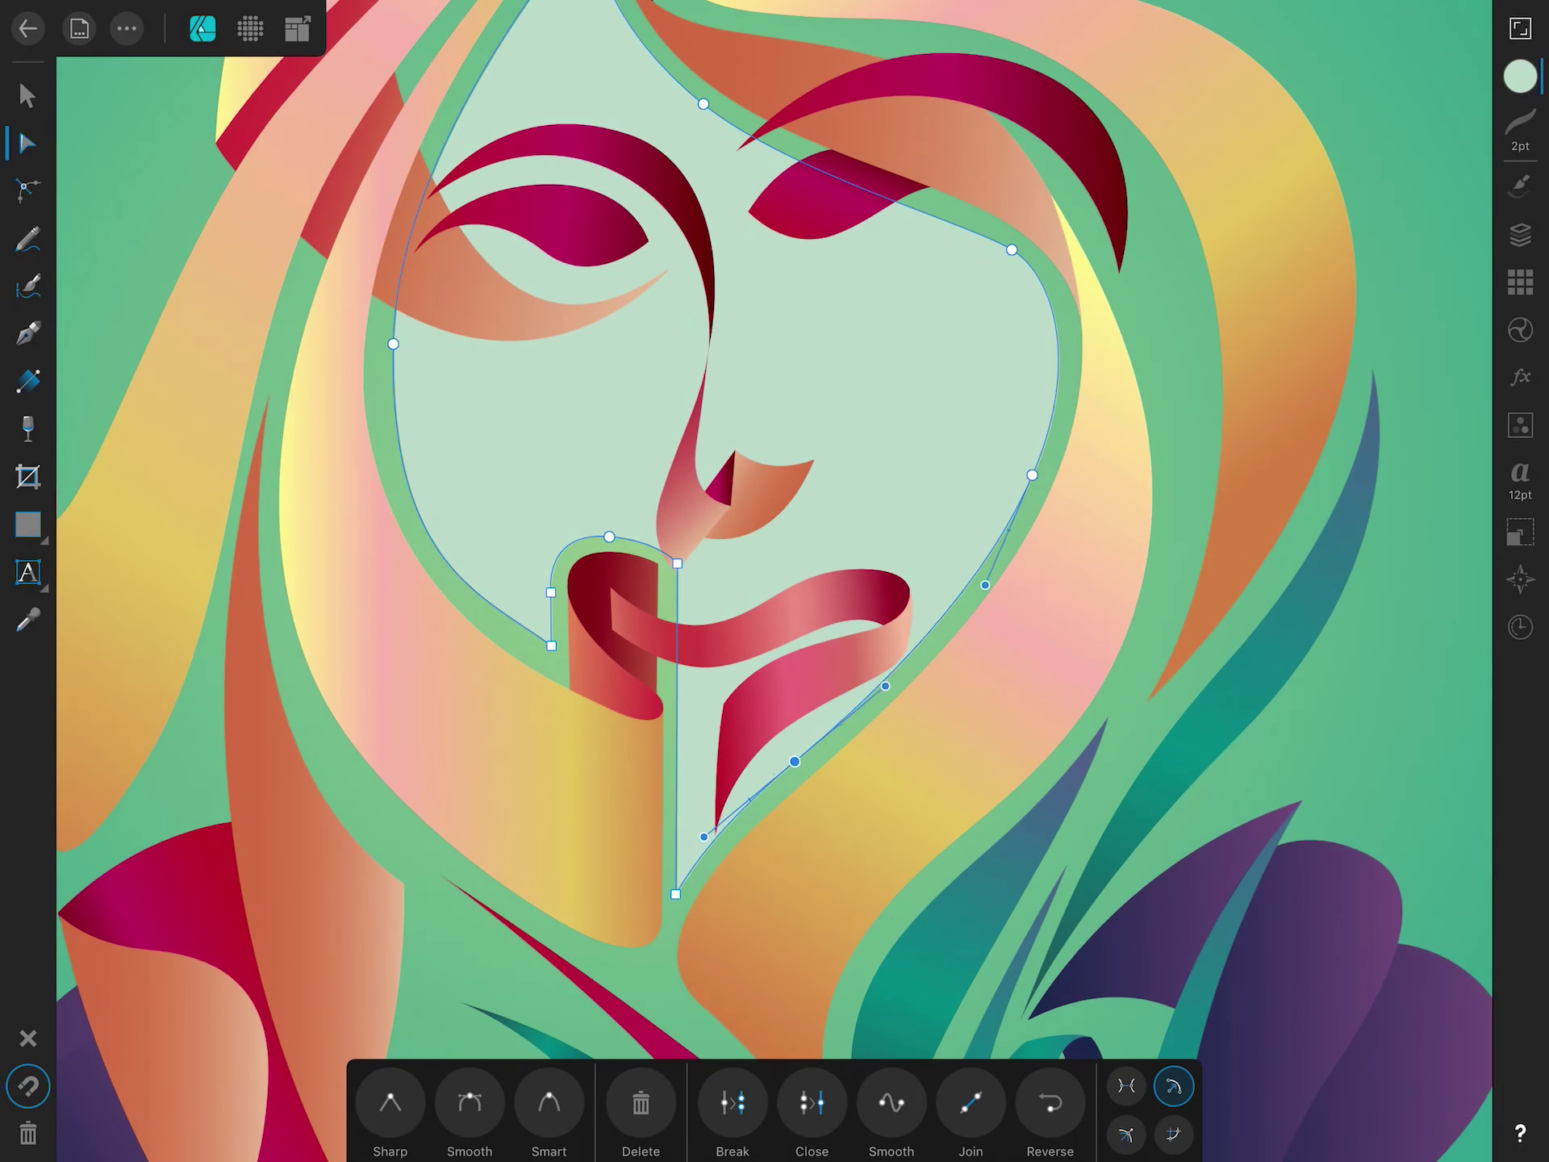
{"action": "left_click_drag", "start_coordinate": [795, 761], "coordinate": [796, 767]}
{"action": "left_click", "coordinate": [1032, 474]}
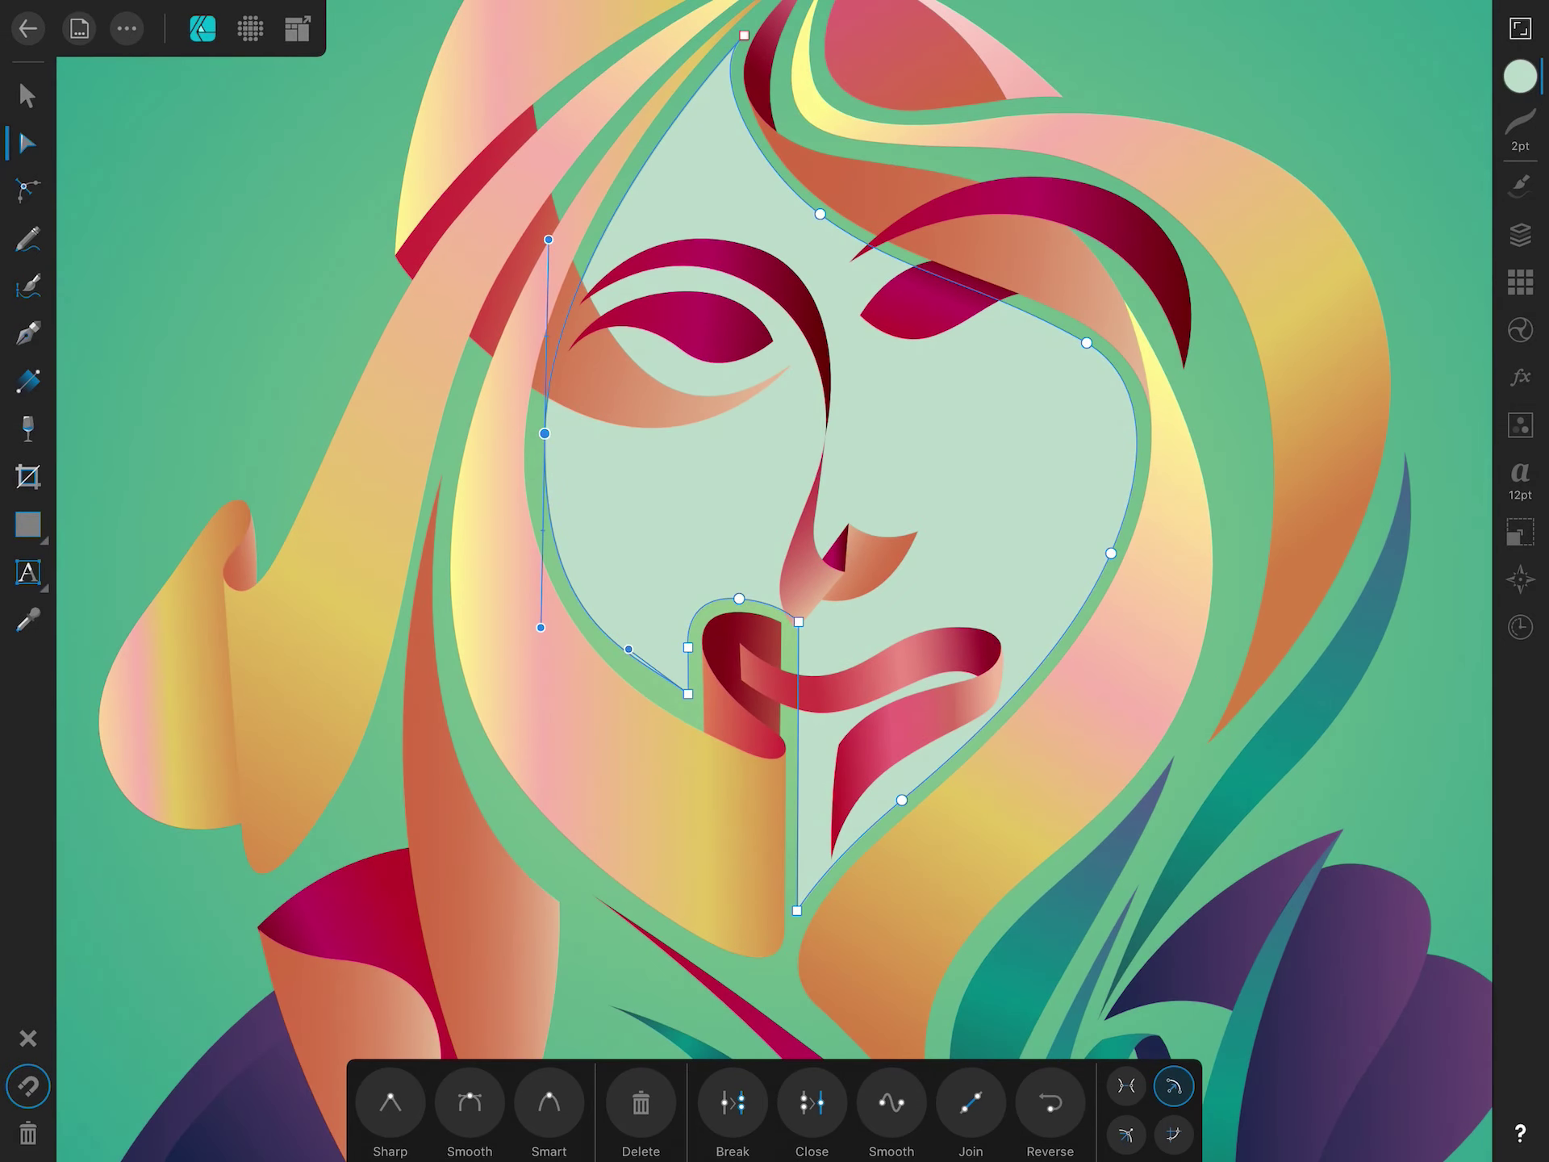
Draw a linear gradient down the face with a white upper stop.
{"action": "key", "text": "g"}
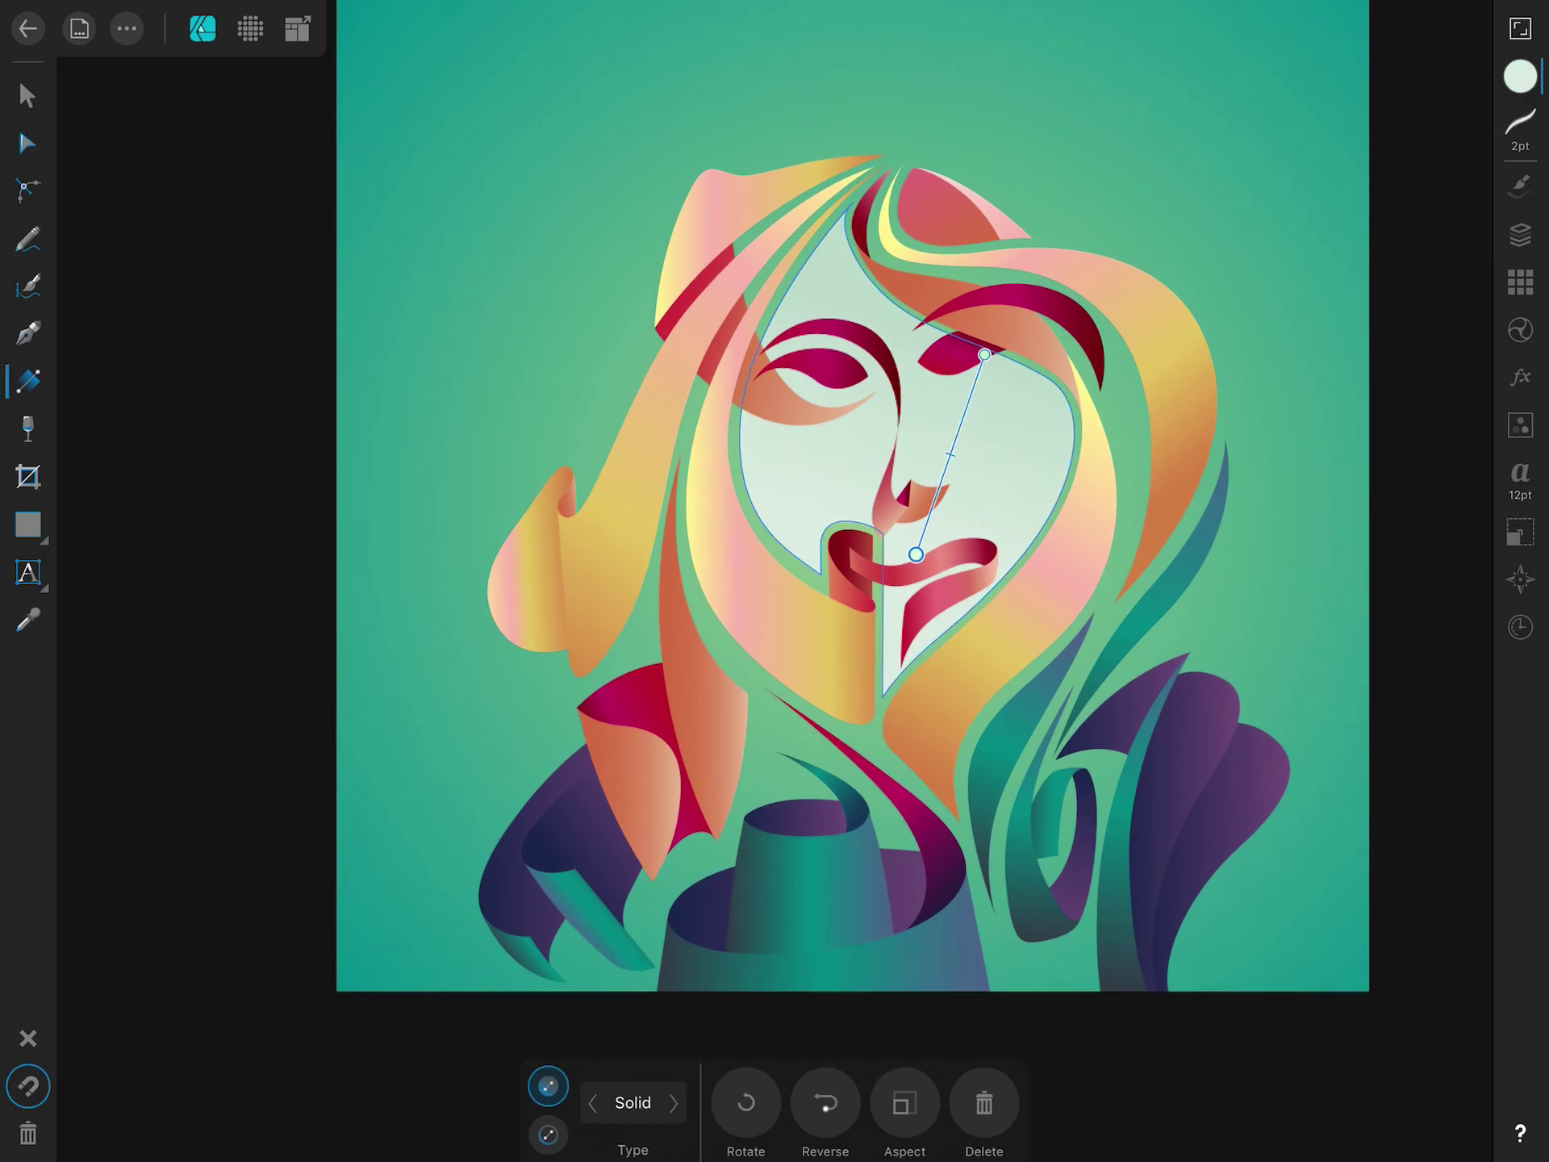
{"action": "left_click", "coordinate": [904, 509]}
{"action": "left_click_drag", "start_coordinate": [1014, 404], "coordinate": [955, 606]}
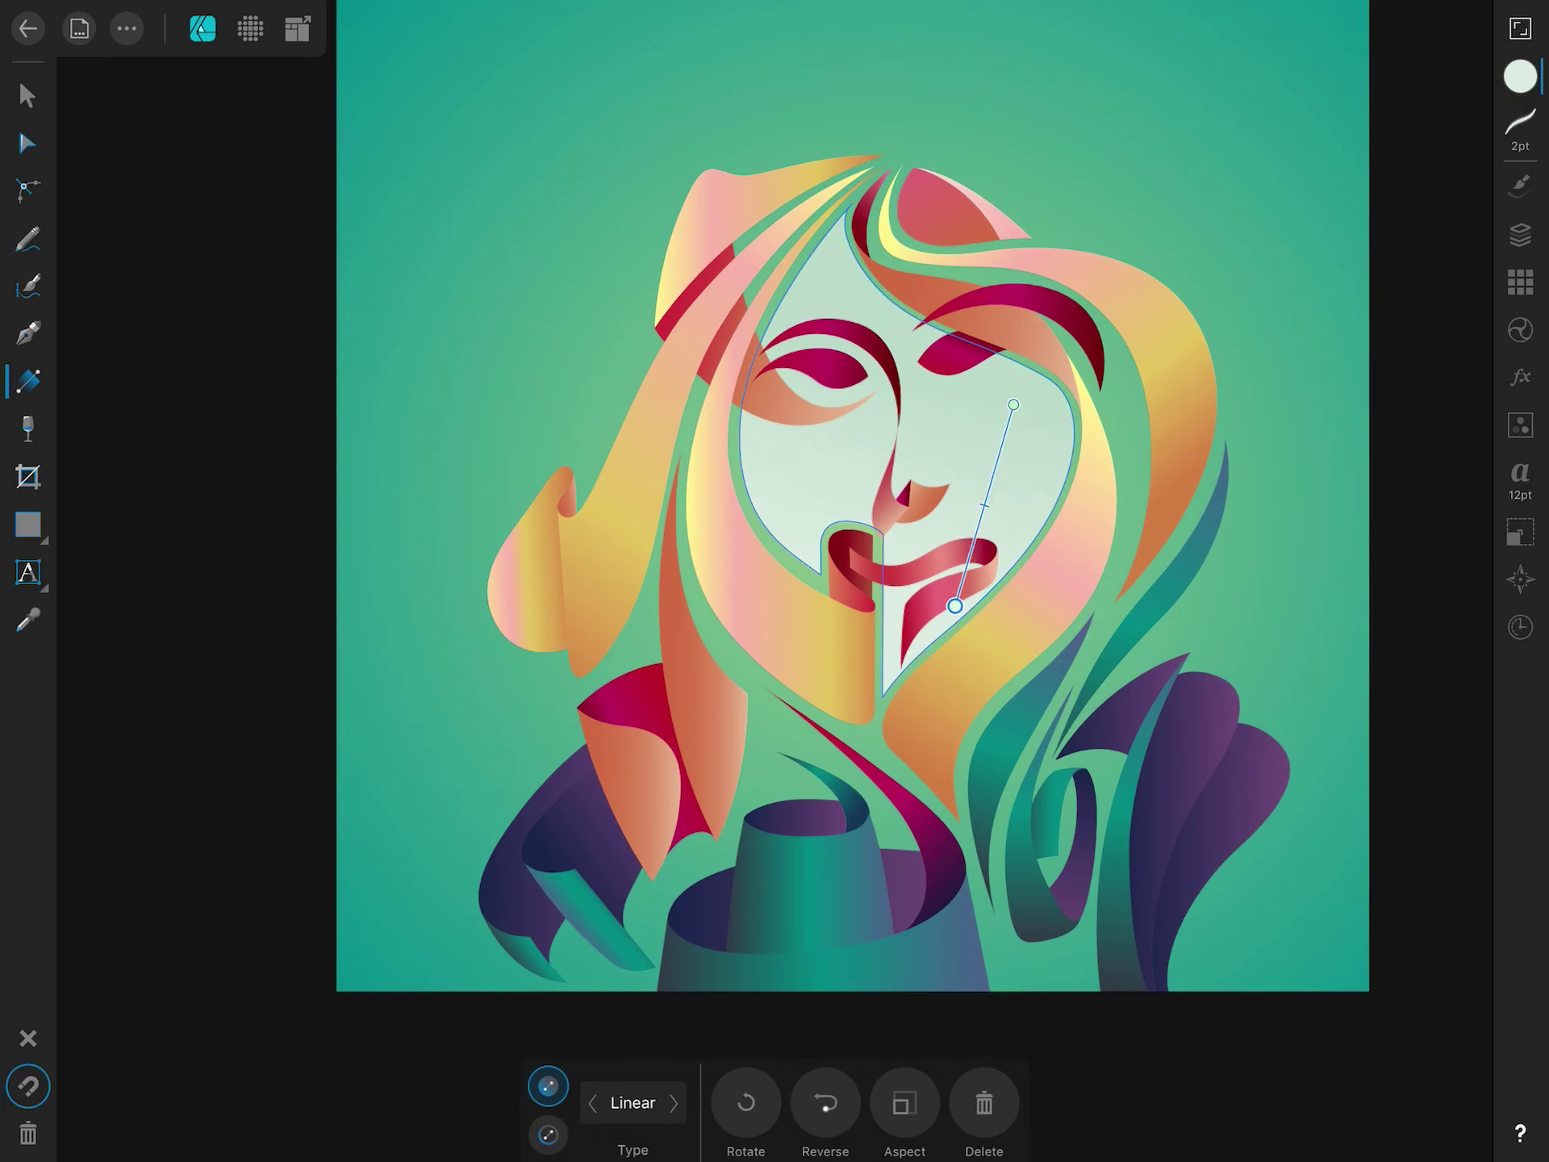
{"action": "left_click", "coordinate": [1521, 77]}
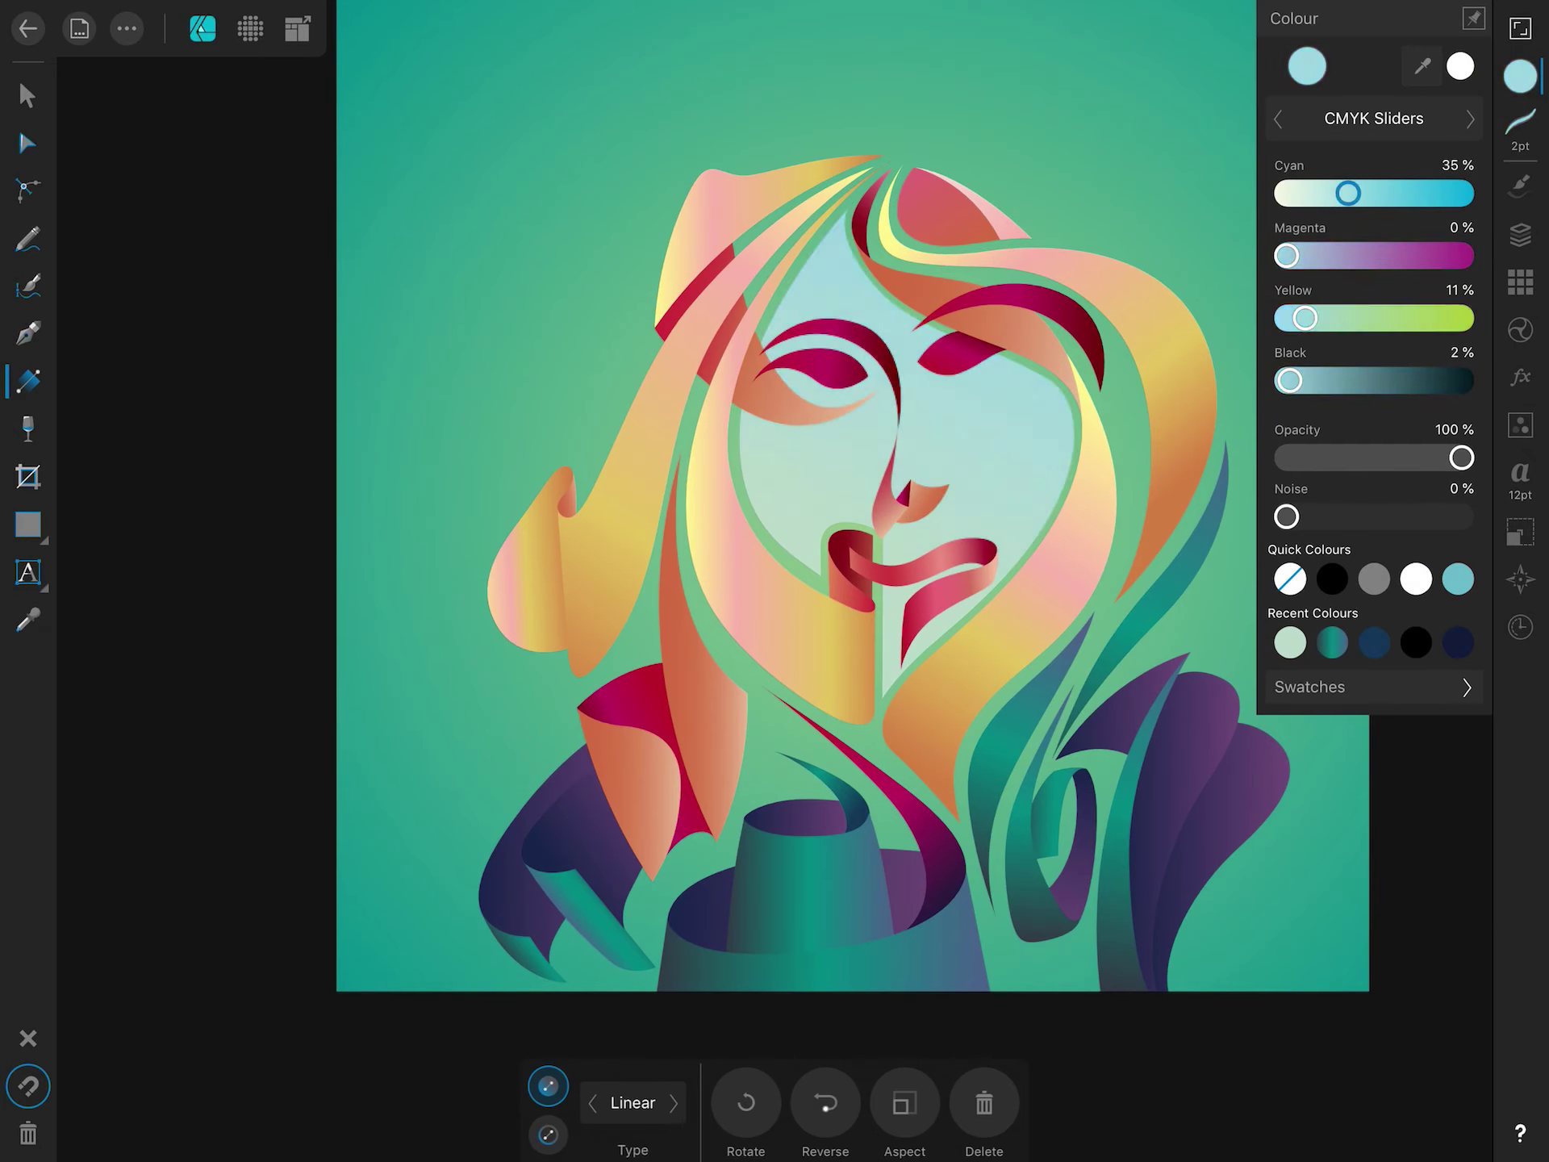
{"action": "left_click_drag", "start_coordinate": [1342, 194], "coordinate": [1447, 194]}
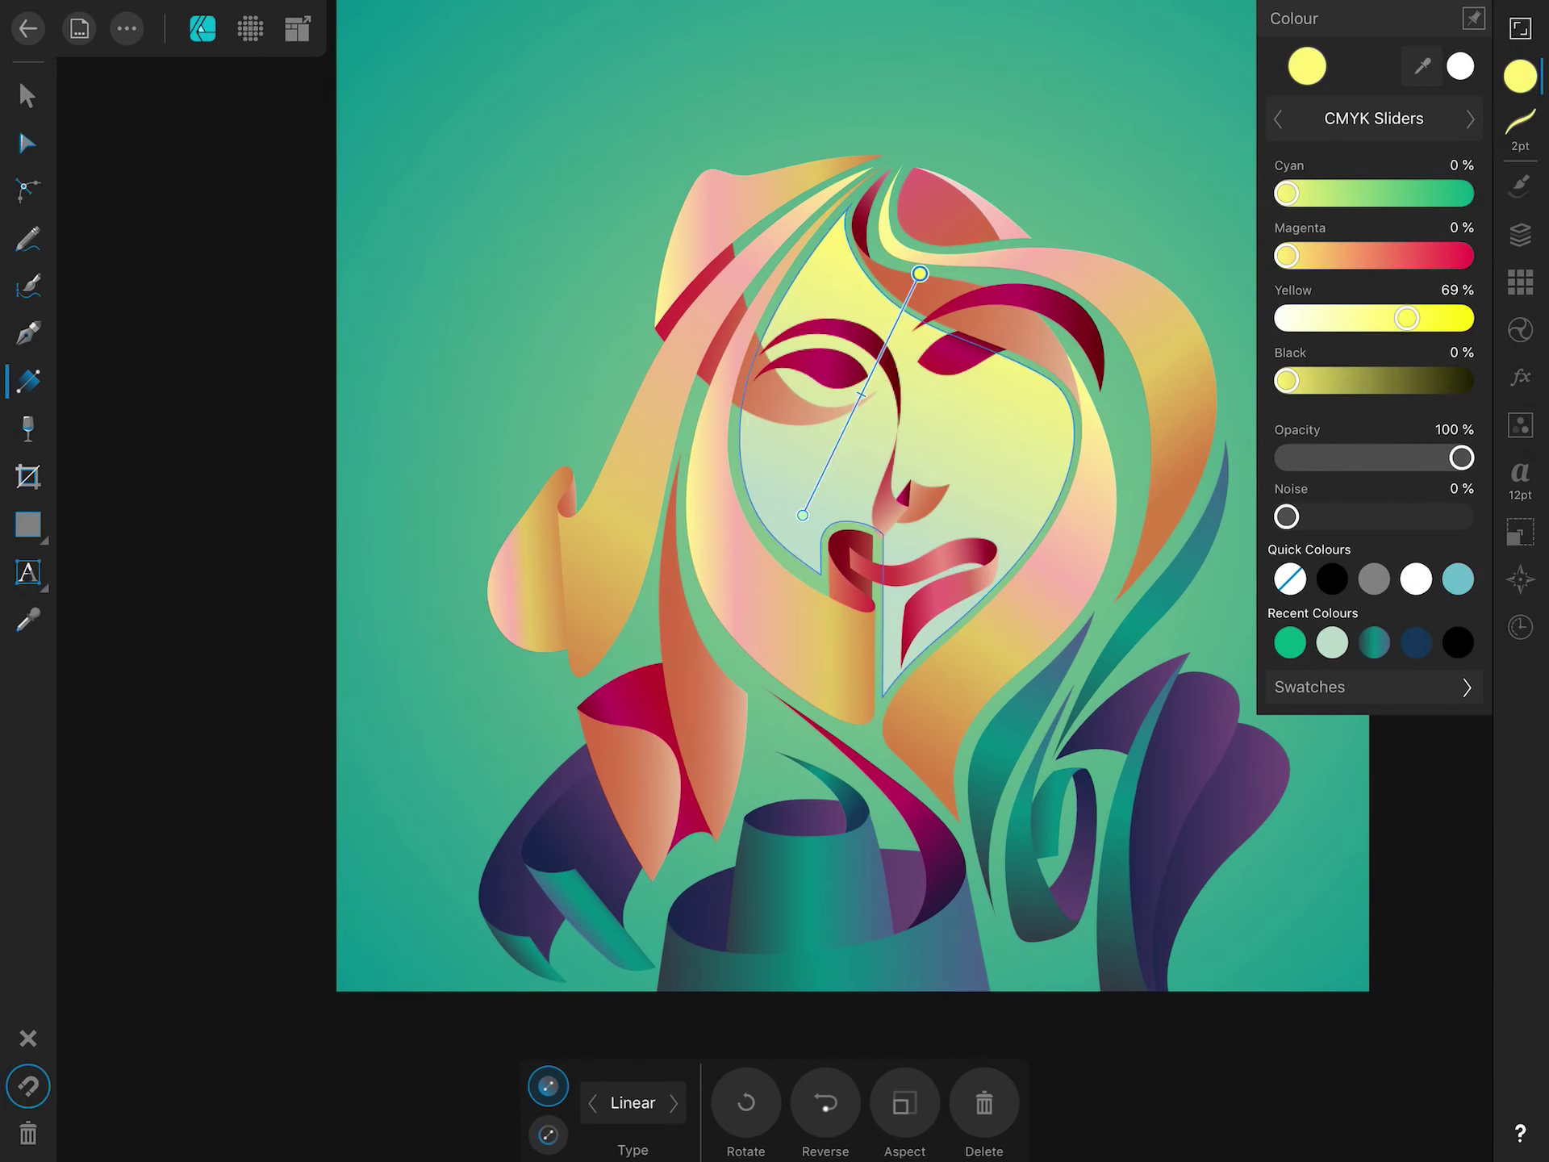
{"action": "left_click", "coordinate": [1416, 579]}
Set the face gradient's lower stop to mint green.
{"action": "left_click", "coordinate": [803, 515]}
{"action": "left_click", "coordinate": [1520, 77]}
{"action": "left_click_drag", "start_coordinate": [1351, 318], "coordinate": [1390, 318]}
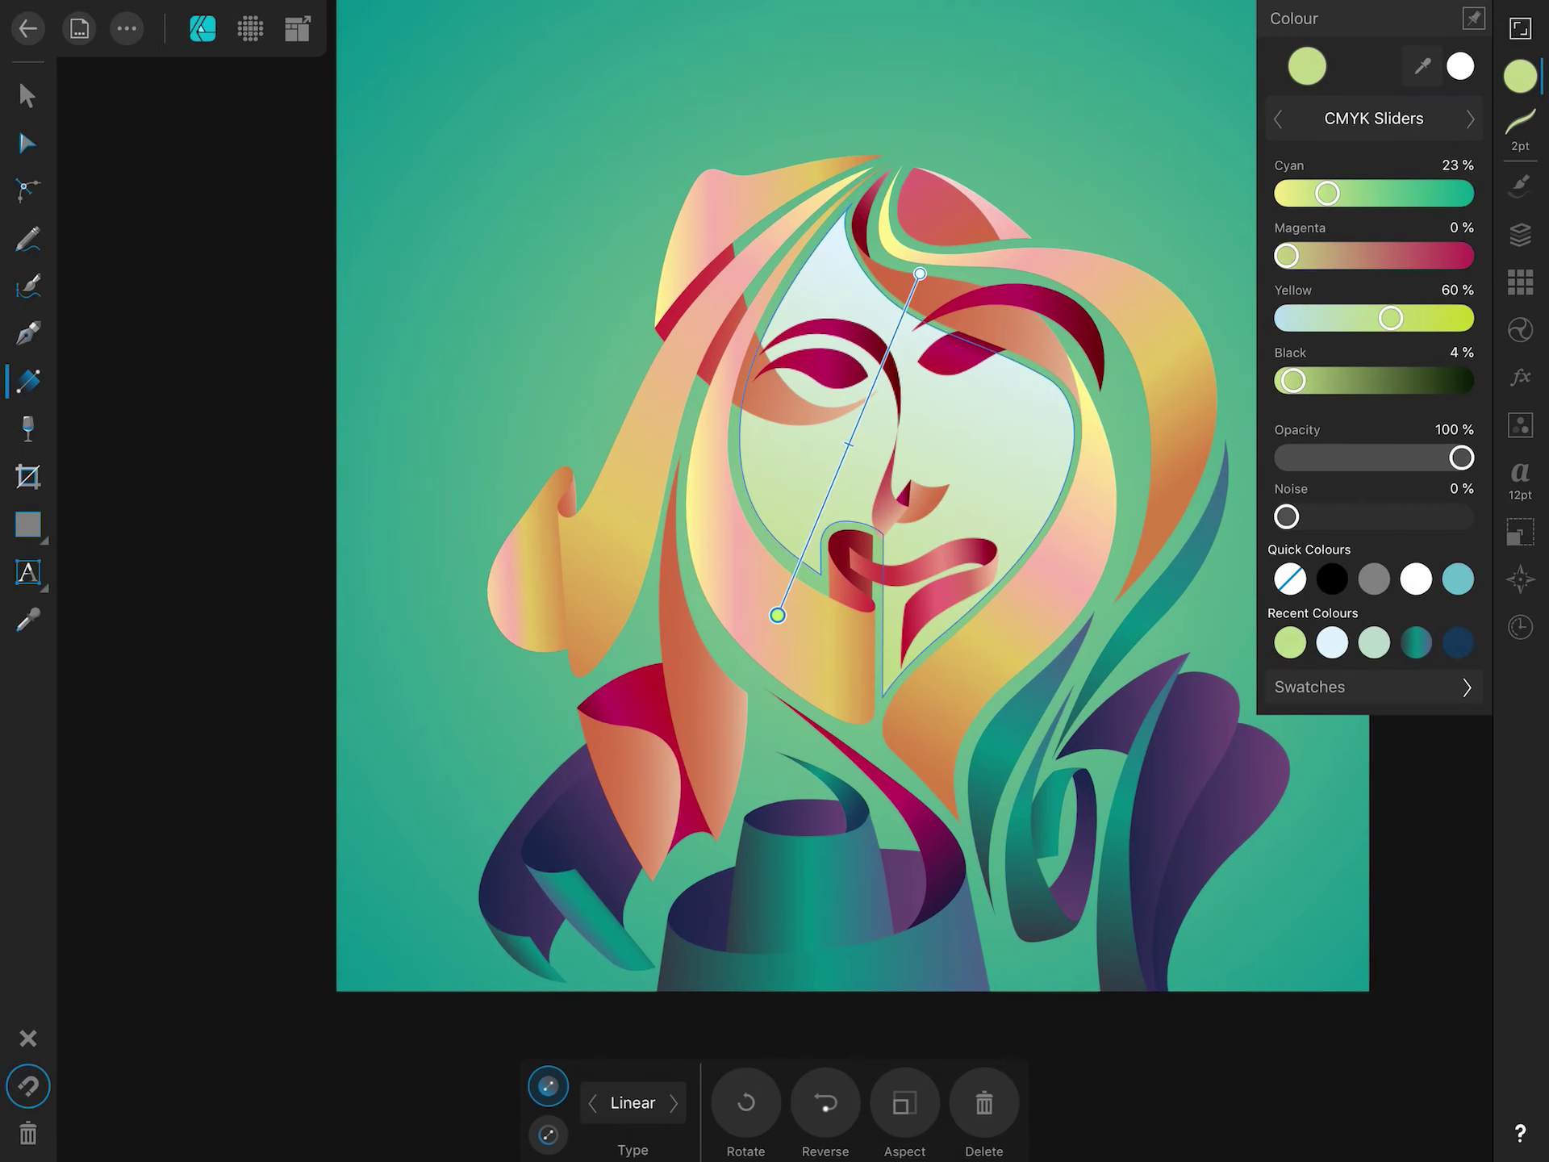
{"action": "mouse_move", "coordinate": [1328, 193]}
{"action": "left_mouse_down"}
{"action": "mouse_move", "coordinate": [1415, 194]}
{"action": "mouse_move", "coordinate": [1374, 194]}
{"action": "left_mouse_up"}
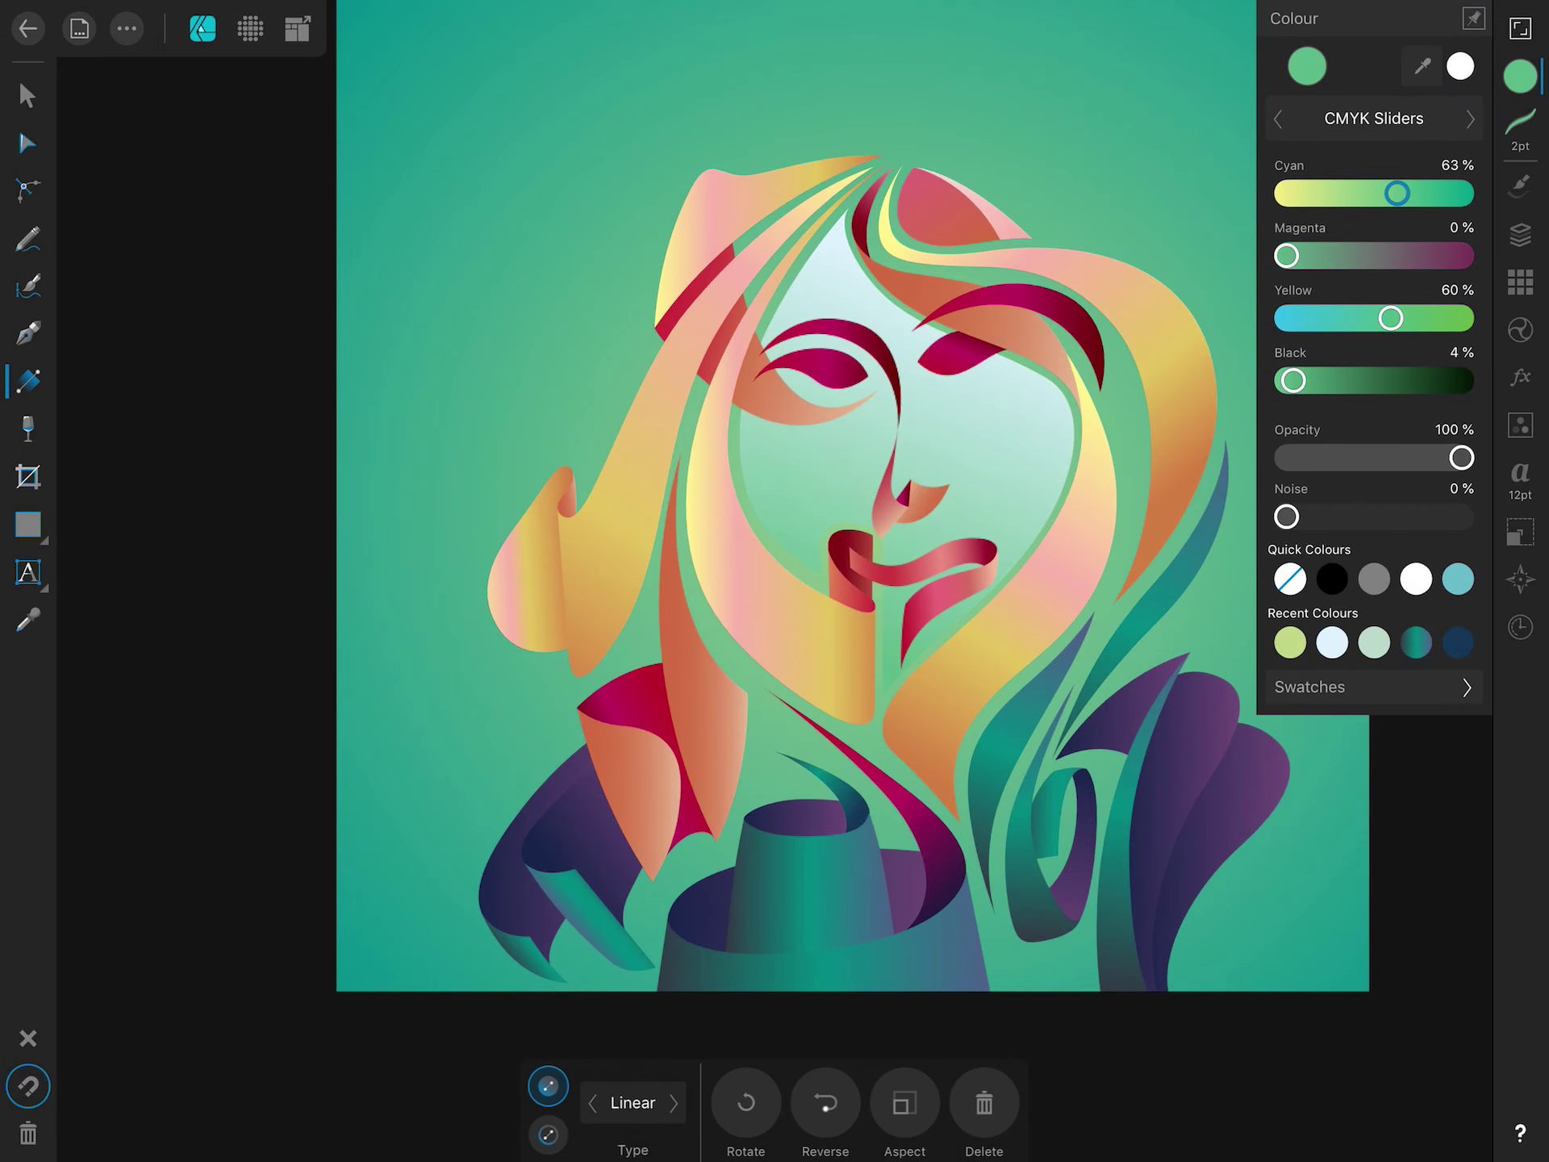
{"action": "key", "text": "v"}
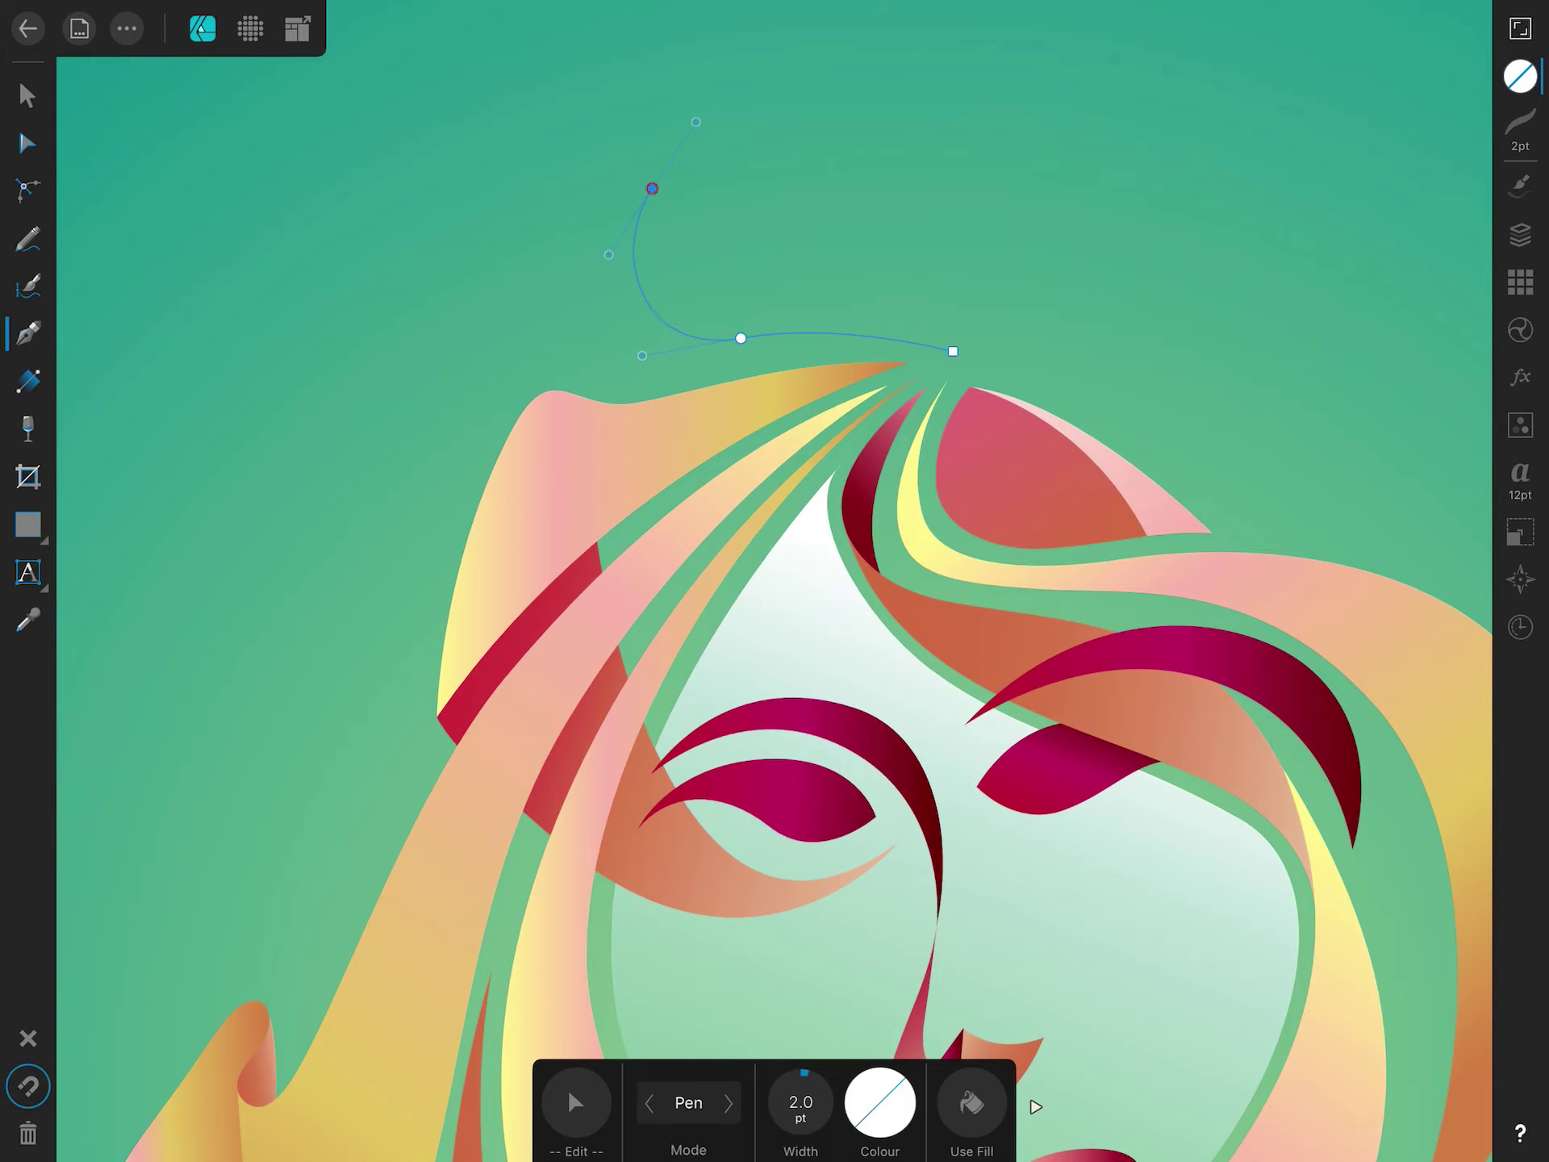
Draw a closed ribbon shape arcing around the hair's top right.
{"action": "key", "text": "ctrl+z"}
{"action": "left_click", "coordinate": [961, 343]}
{"action": "left_click_drag", "start_coordinate": [654, 344], "coordinate": [468, 392]}
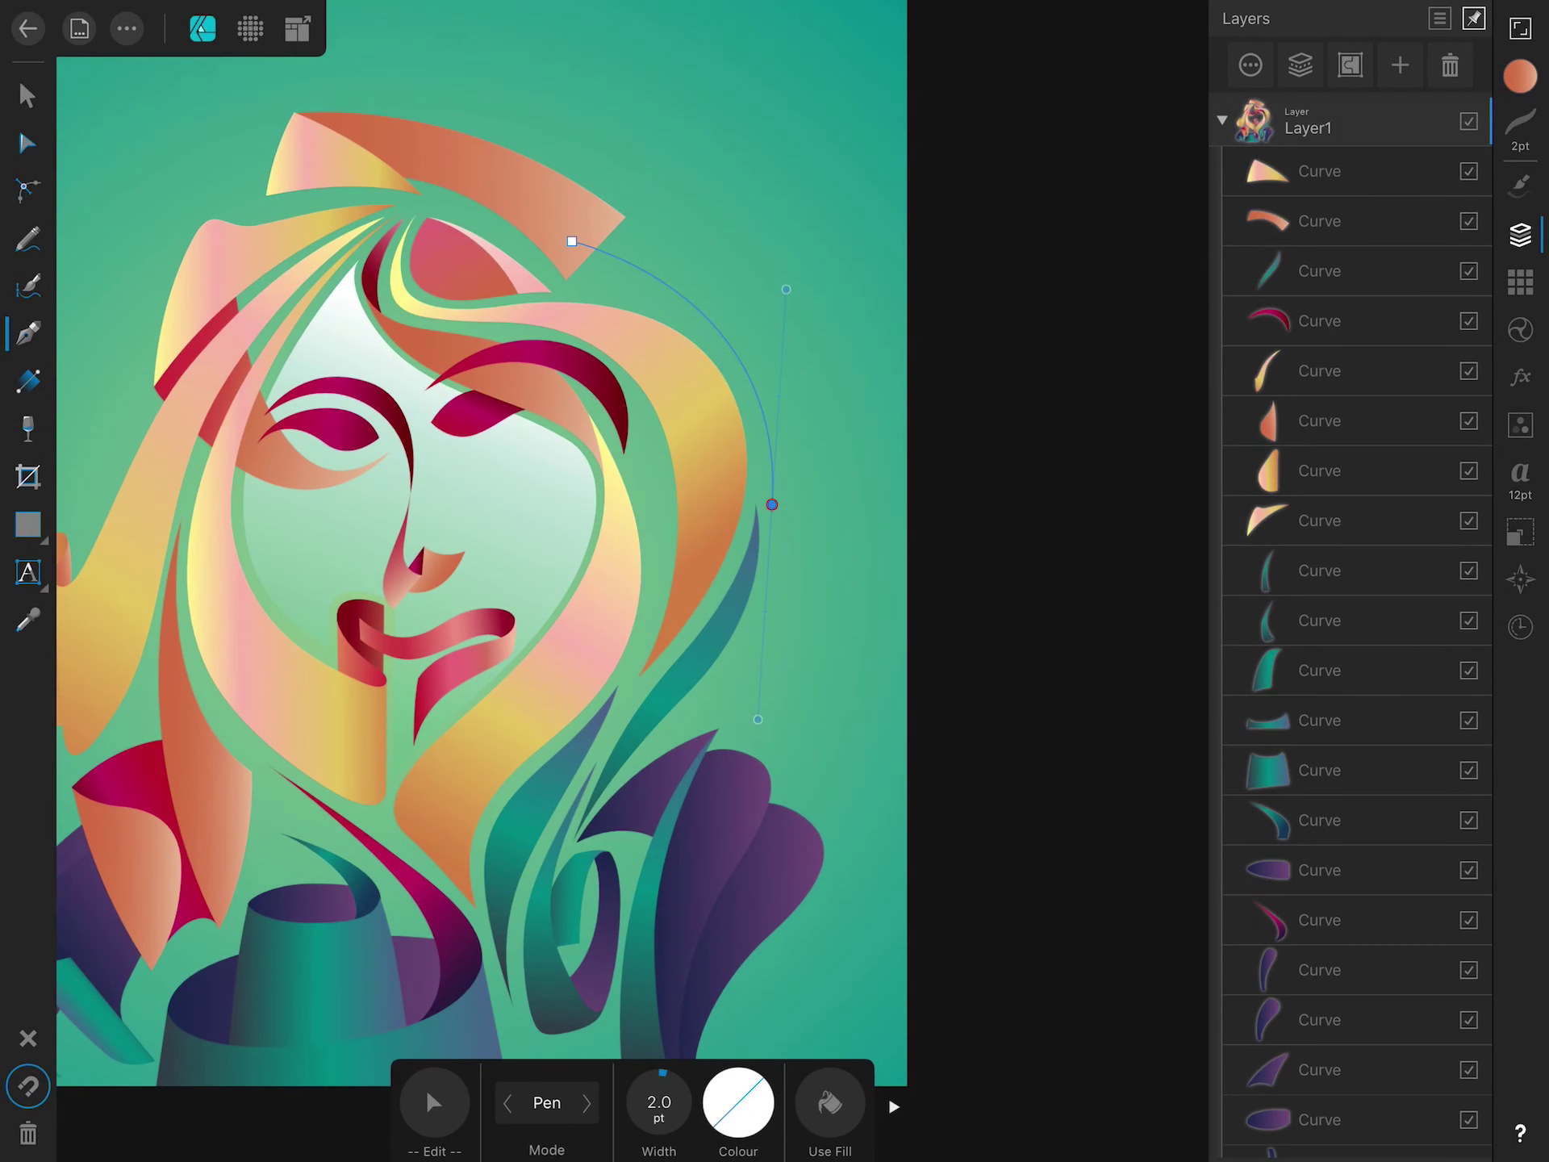
{"action": "left_click", "coordinate": [647, 749]}
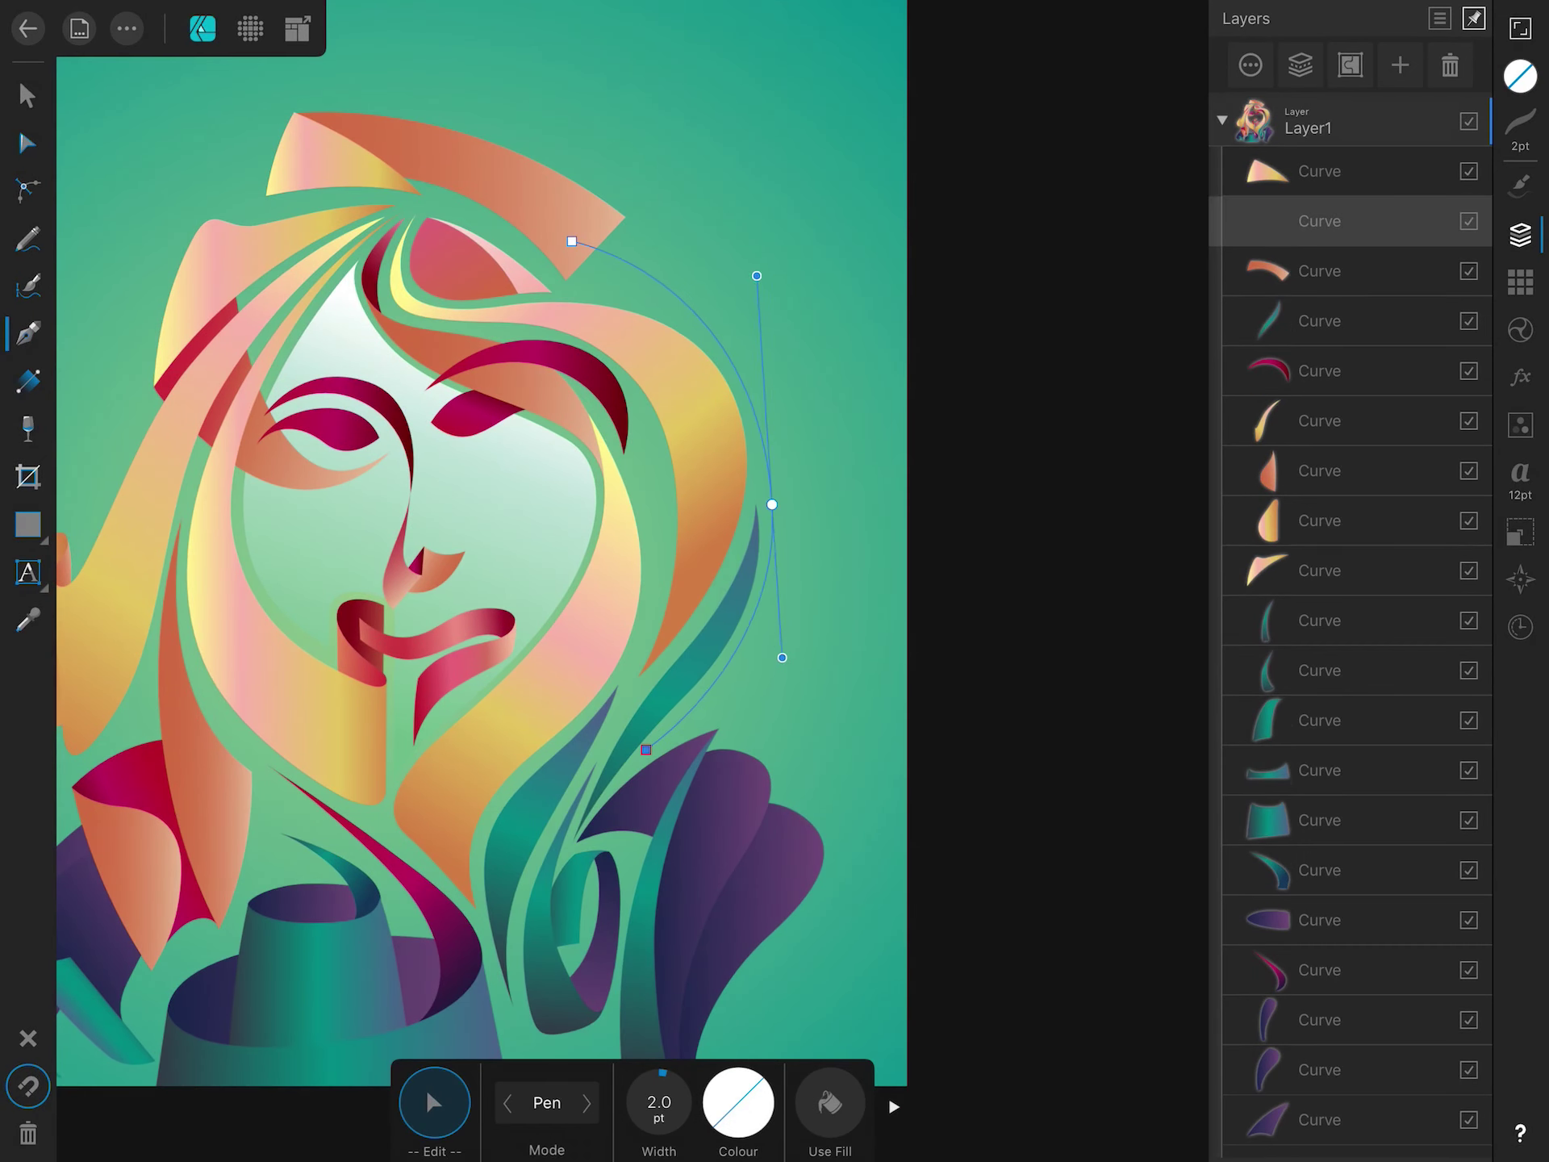
{"action": "left_click_drag", "start_coordinate": [811, 475], "coordinate": [792, 358]}
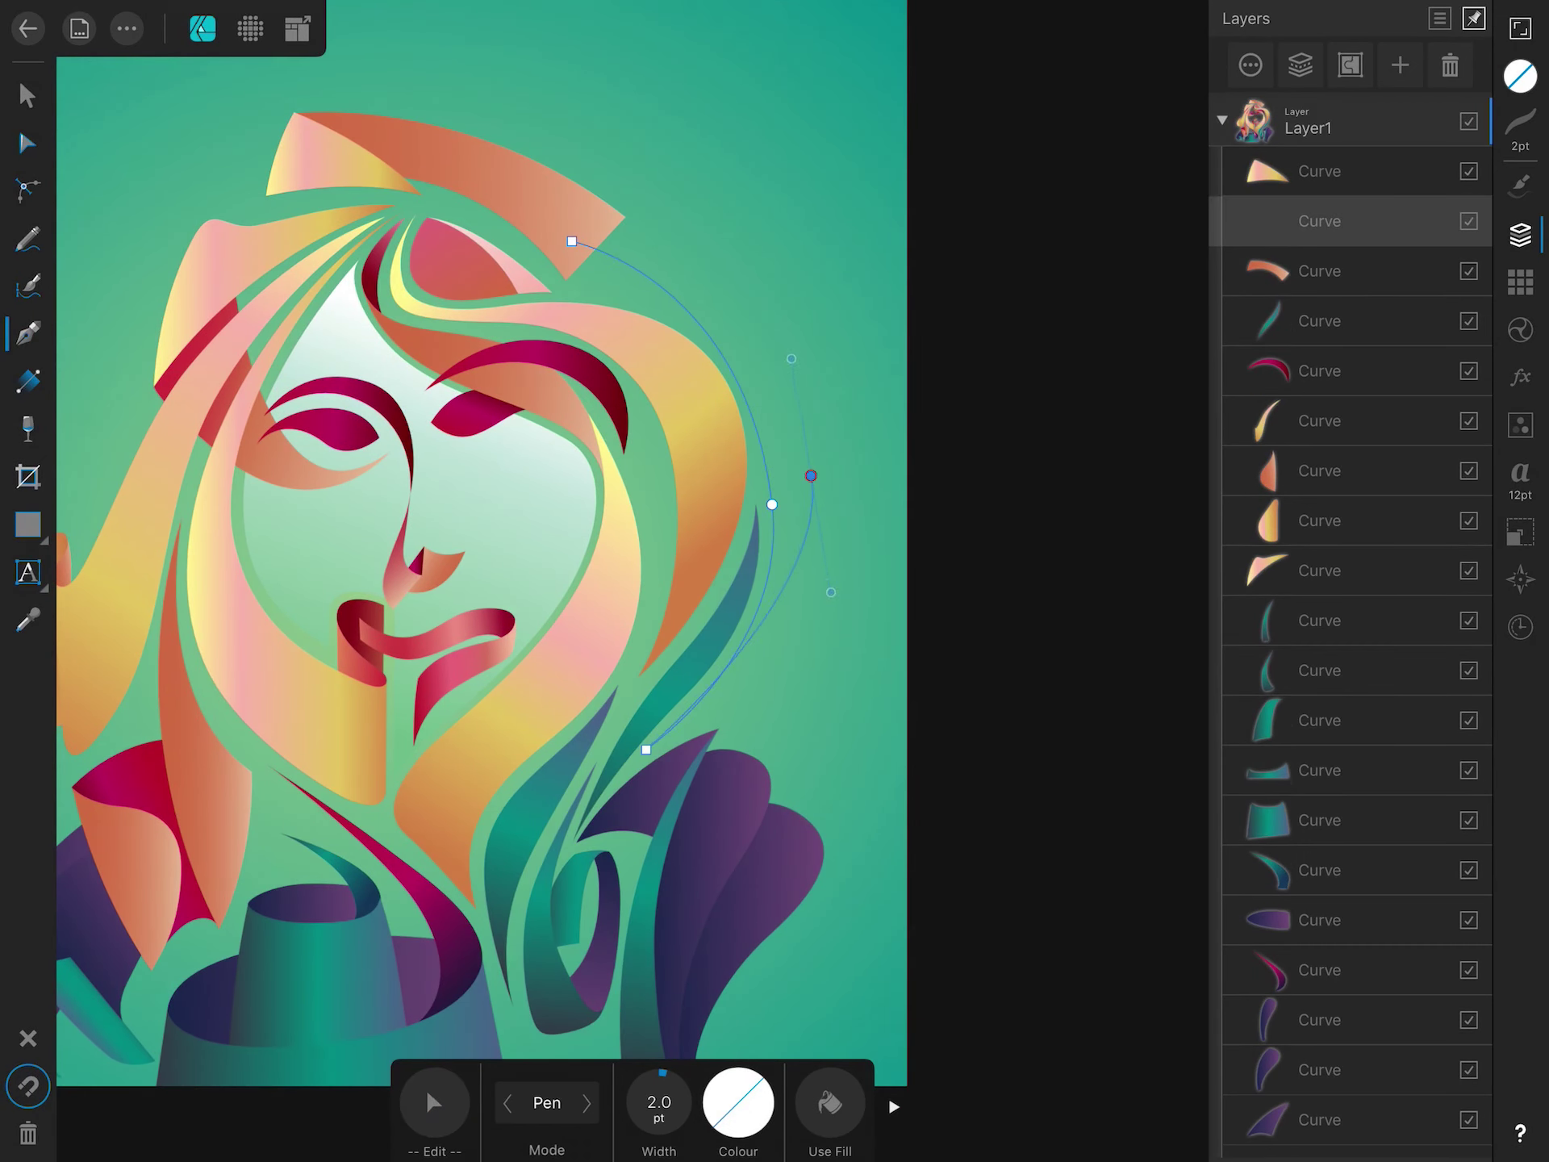
{"action": "left_click", "coordinate": [572, 242]}
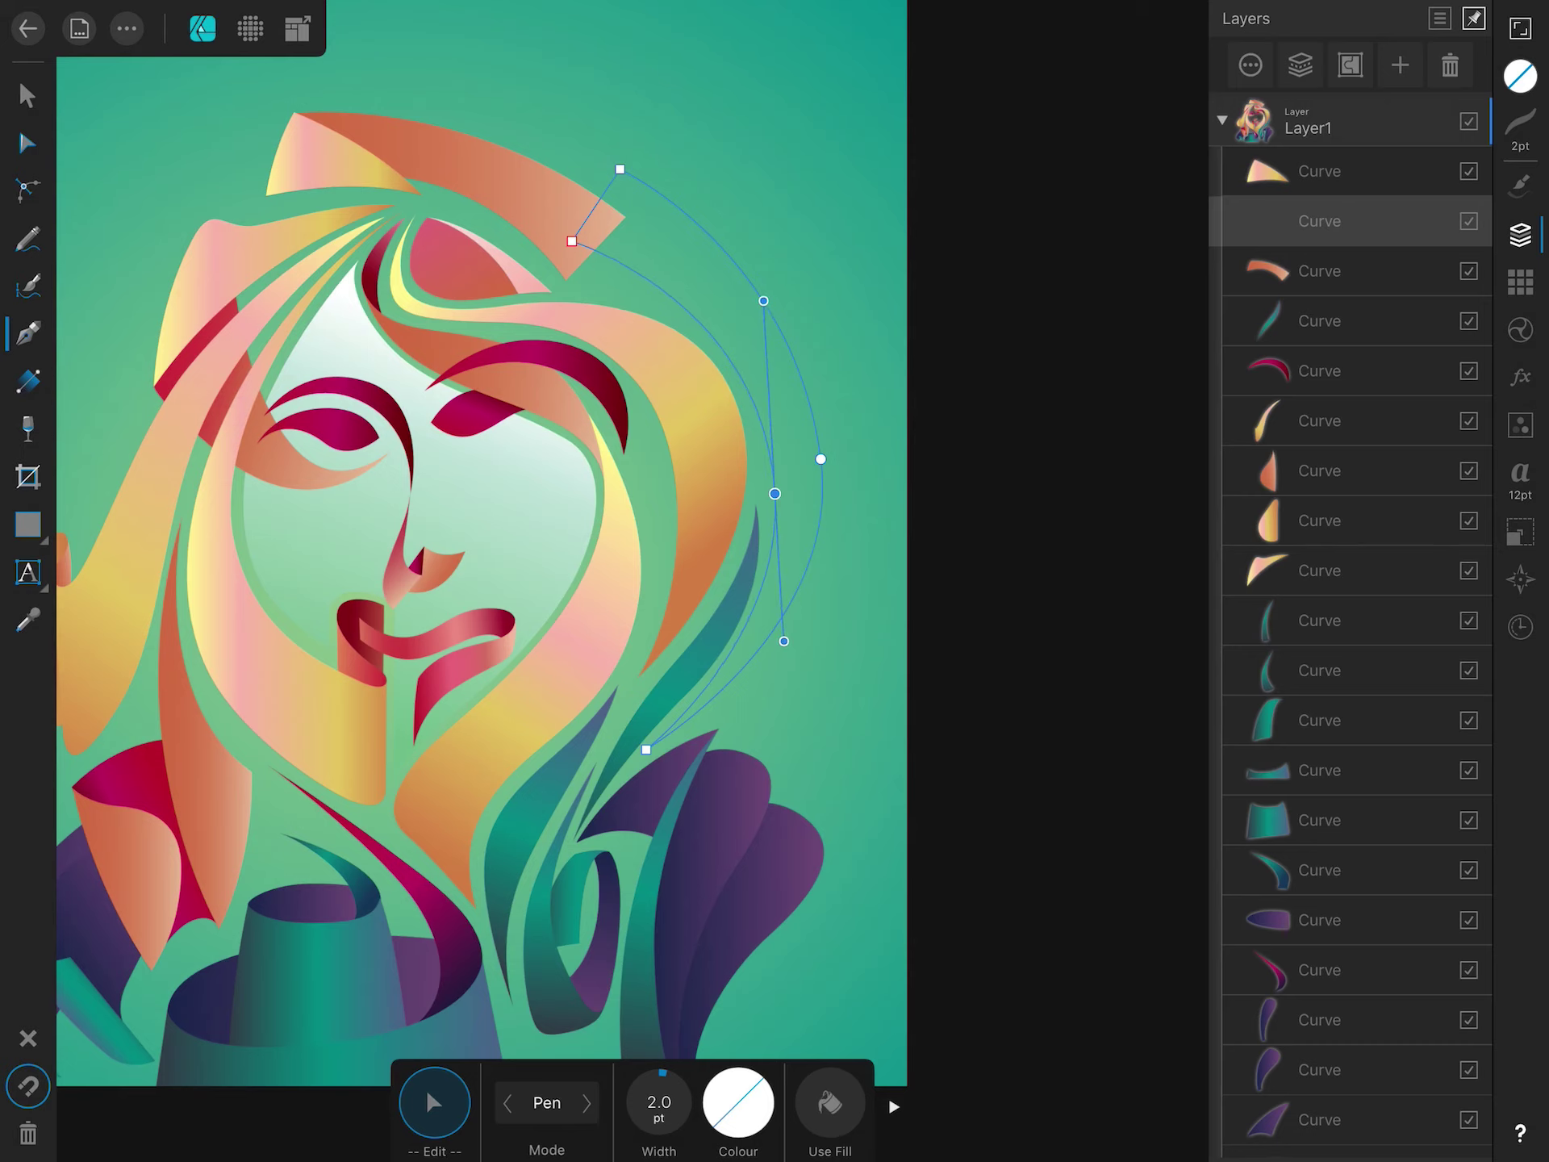
Fill the ribbon with a crimson linear gradient and move it lower in the layer stack.
{"action": "left_click", "coordinate": [1521, 77]}
{"action": "left_click", "coordinate": [1414, 162]}
{"action": "left_click", "coordinate": [1521, 235]}
{"action": "left_click_drag", "start_coordinate": [1319, 220], "coordinate": [1320, 600]}
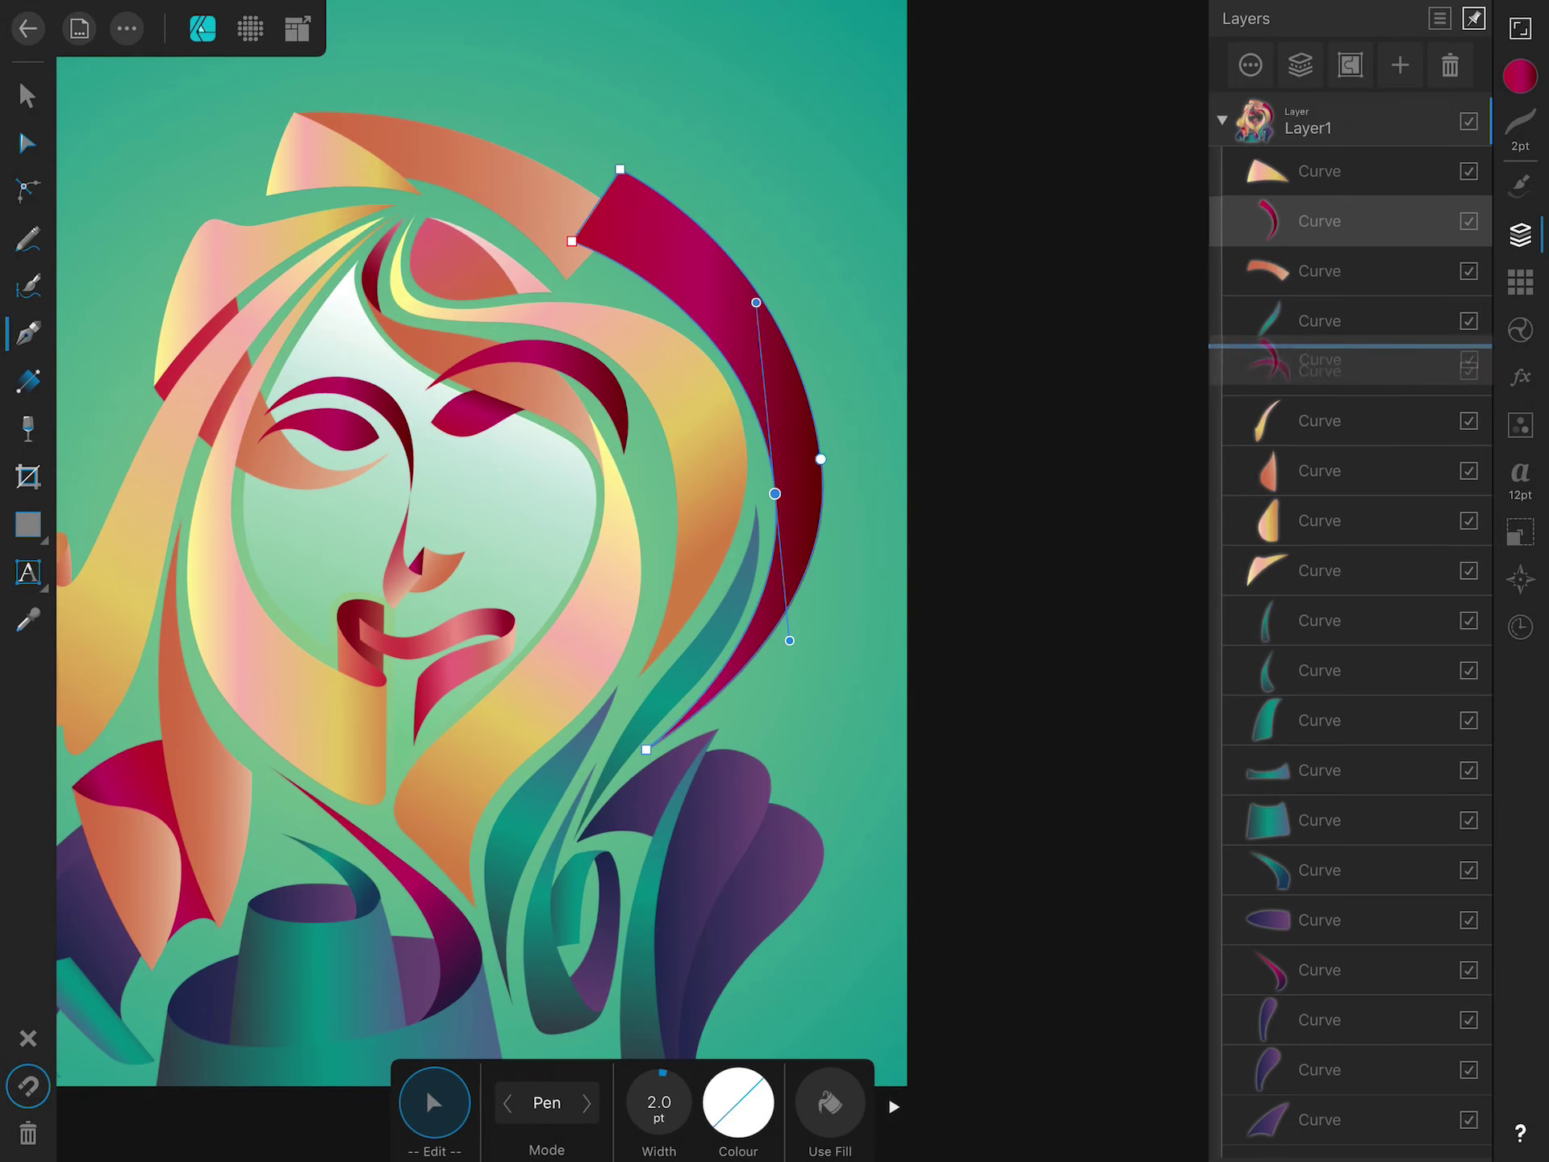
{"action": "left_click", "coordinate": [29, 380]}
{"action": "mouse_move", "coordinate": [675, 249]}
{"action": "left_mouse_down"}
{"action": "mouse_move", "coordinate": [1034, 640]}
{"action": "mouse_move", "coordinate": [895, 495]}
{"action": "left_mouse_up"}
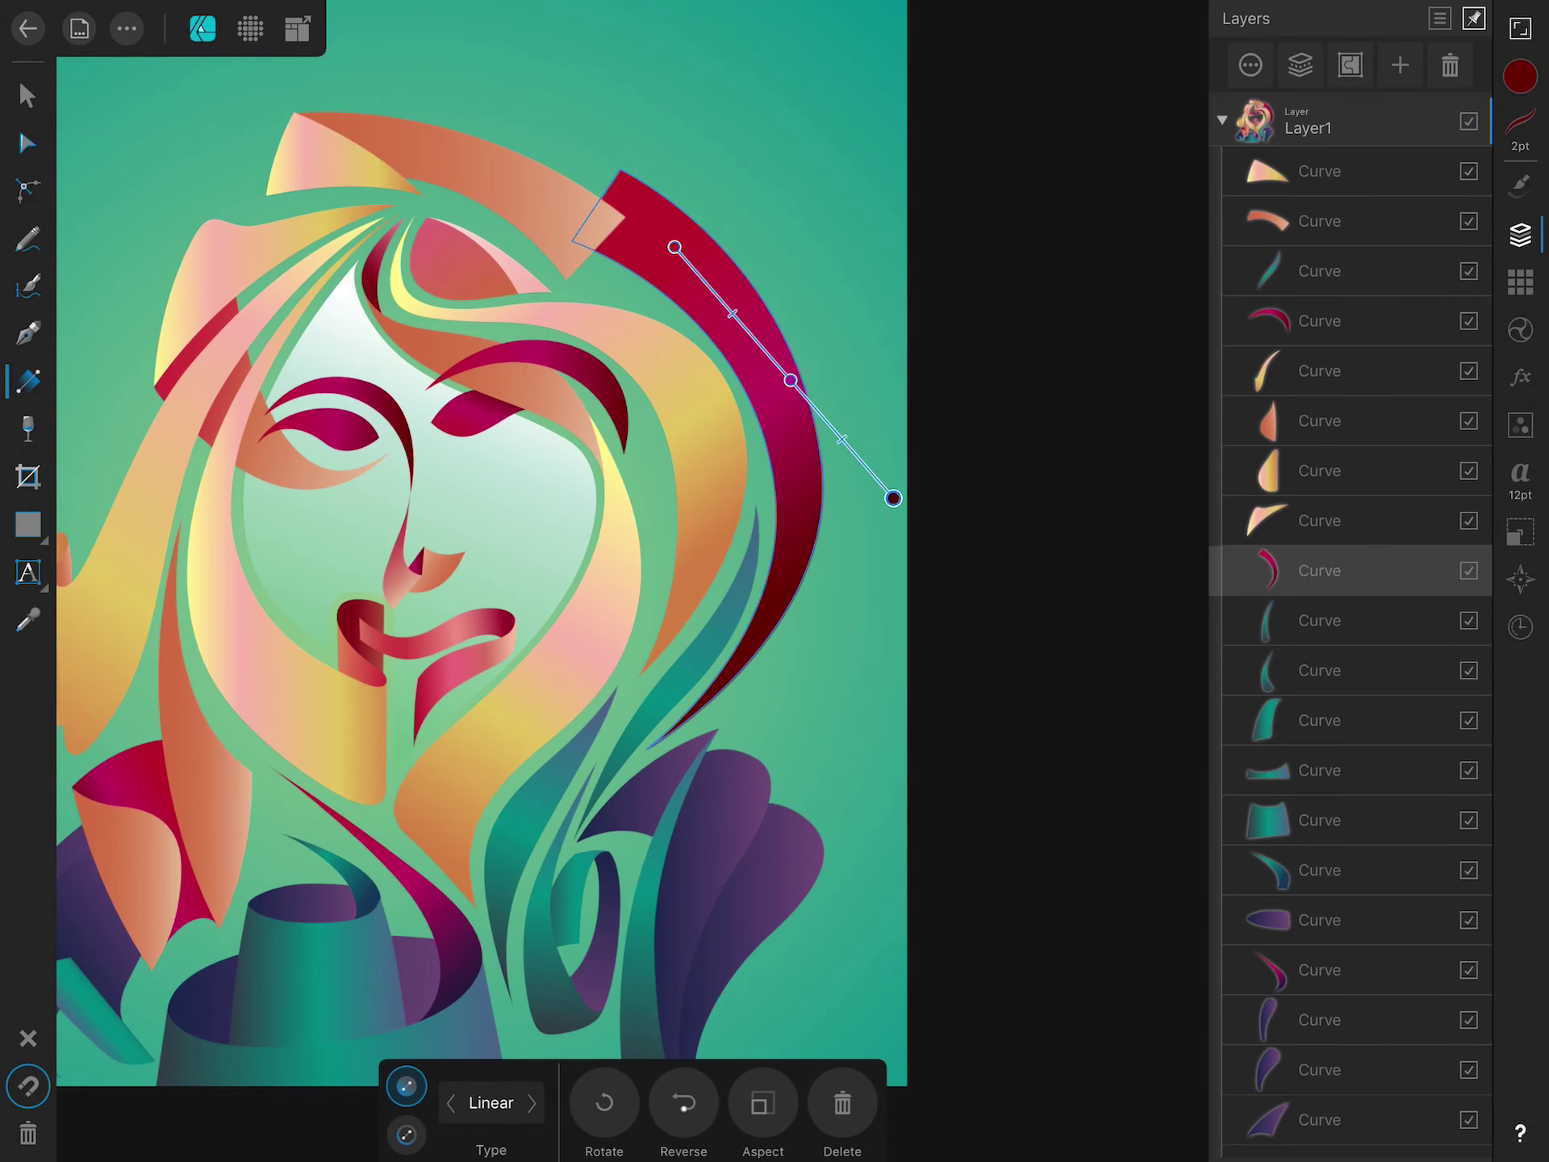
{"action": "left_click_drag", "start_coordinate": [543, 233], "coordinate": [846, 598]}
Draw a small triangular fold at the ribbon's top and move it lower in the stack.
{"action": "left_click", "coordinate": [28, 332]}
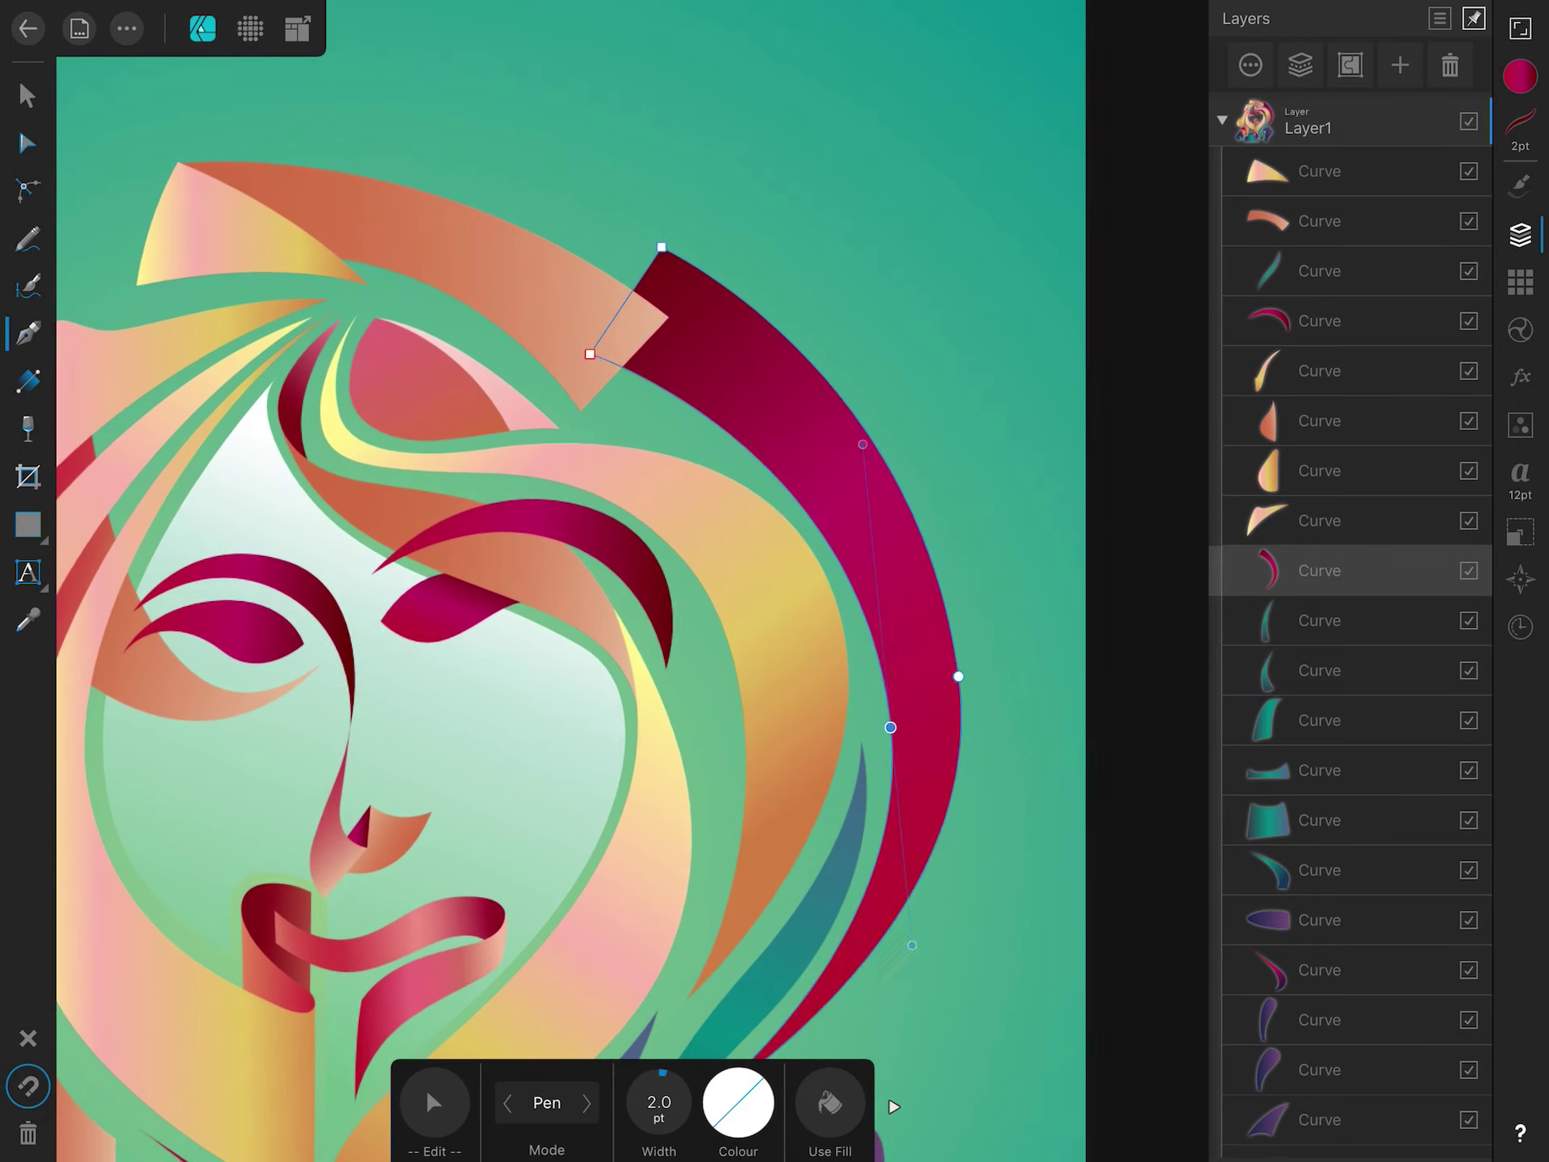
{"action": "left_click", "coordinate": [630, 210]}
{"action": "left_click", "coordinate": [640, 317]}
{"action": "left_click", "coordinate": [521, 358]}
{"action": "left_click", "coordinate": [1520, 76]}
{"action": "left_click_drag", "start_coordinate": [1320, 171], "coordinate": [1320, 570]}
Give the fold a crimson gradient and adjust its direction.
{"action": "left_click", "coordinate": [1521, 77]}
{"action": "left_click", "coordinate": [1415, 162]}
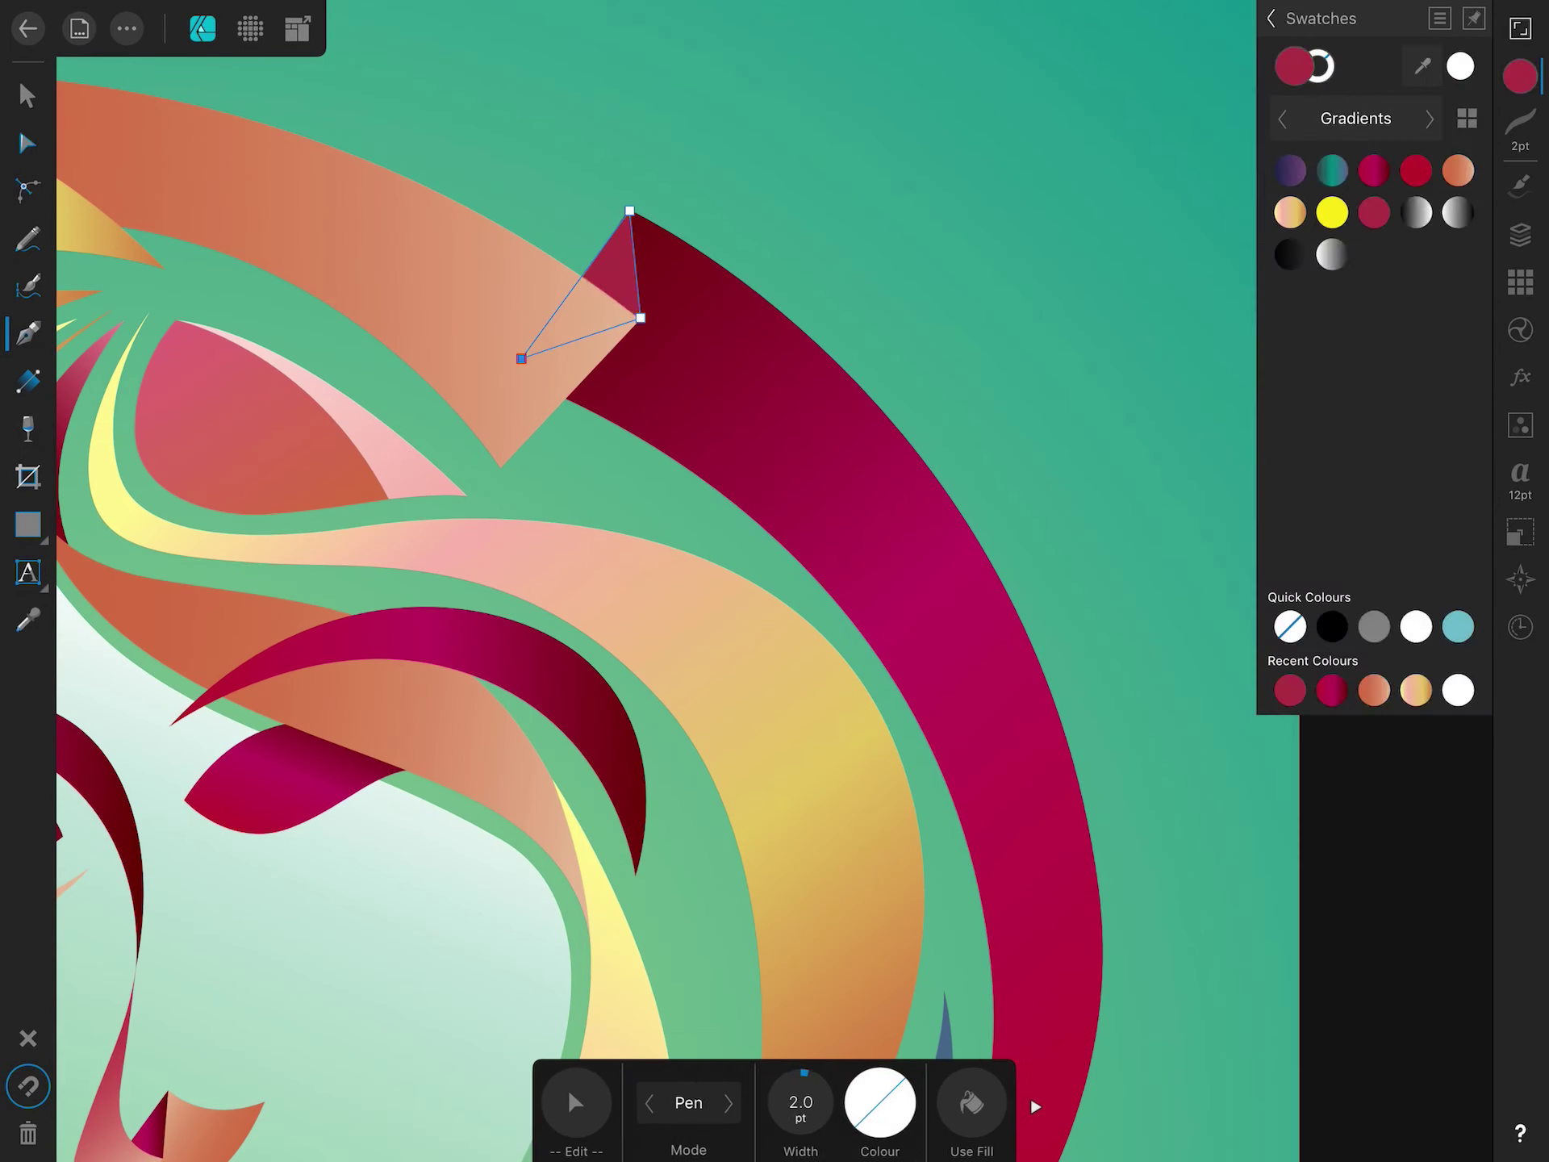
{"action": "left_click", "coordinate": [29, 380]}
{"action": "left_click_drag", "start_coordinate": [588, 279], "coordinate": [637, 327]}
{"action": "left_click_drag", "start_coordinate": [531, 214], "coordinate": [624, 312]}
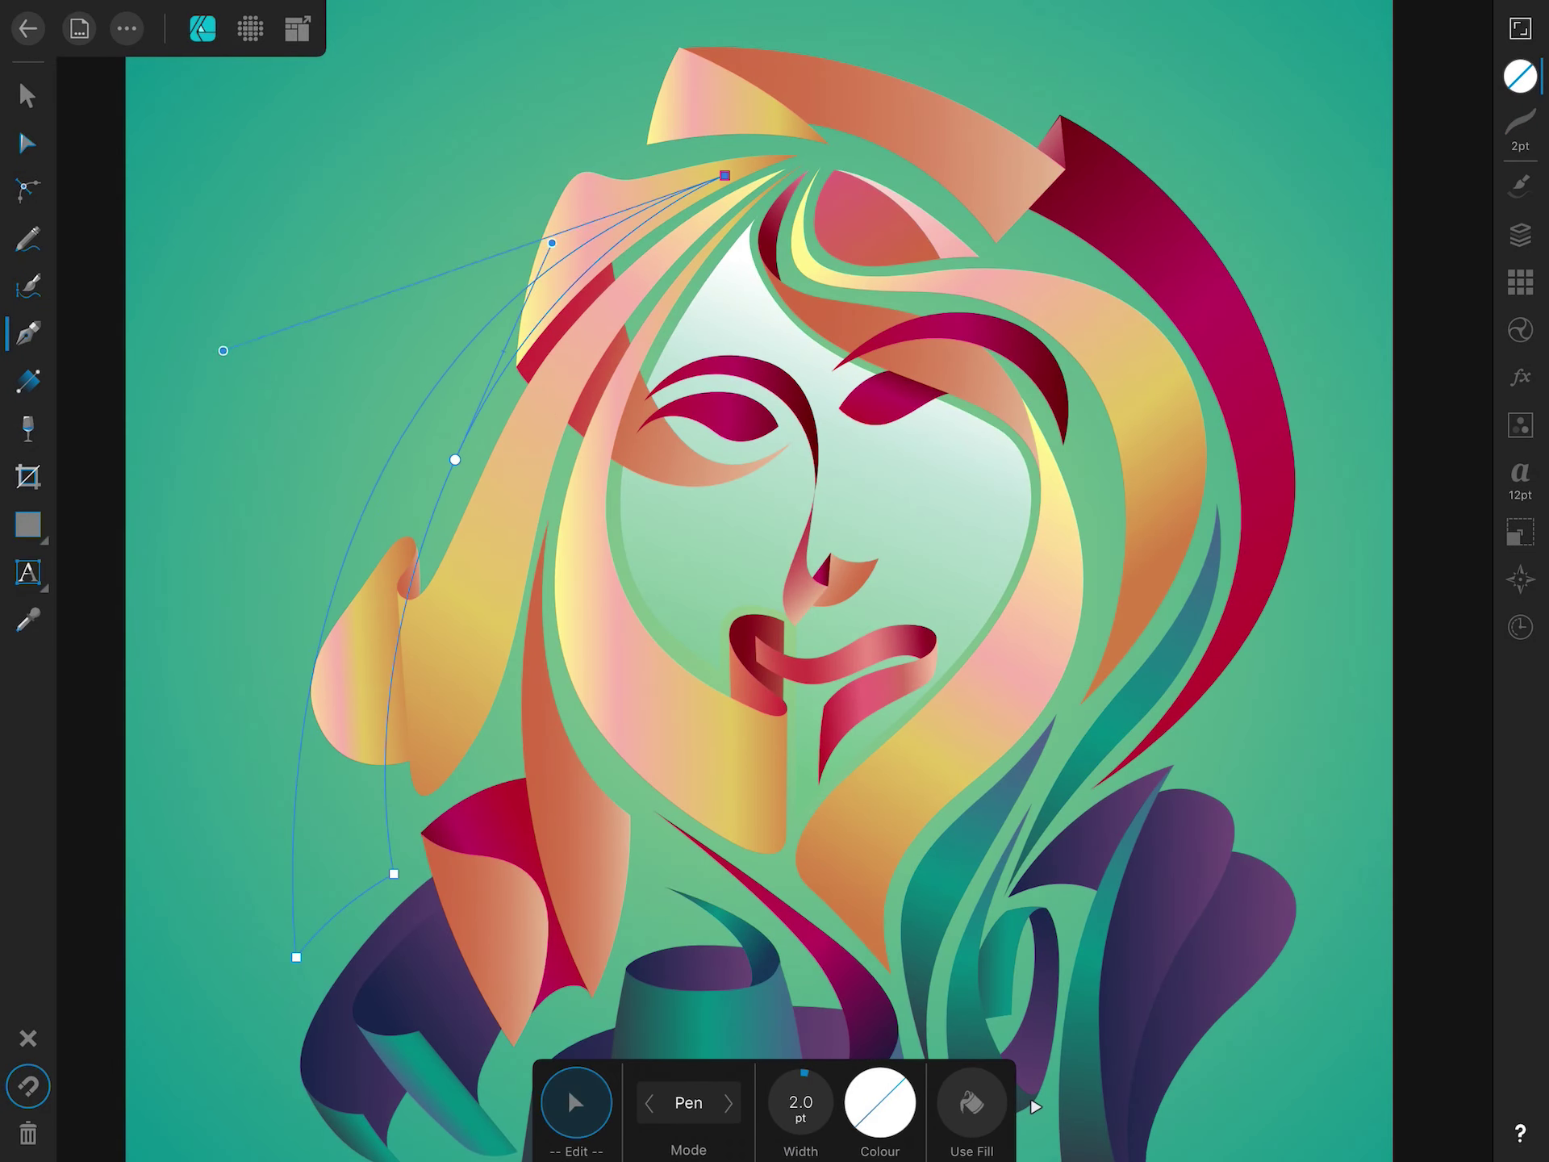
Fill the long left strip with a light blue gradient, raise its cyan, and place it behind the hair.
{"action": "left_click_drag", "start_coordinate": [225, 279], "coordinate": [211, 377]}
{"action": "left_click", "coordinate": [29, 380]}
{"action": "left_click_drag", "start_coordinate": [685, 172], "coordinate": [270, 961]}
{"action": "left_click", "coordinate": [1521, 76]}
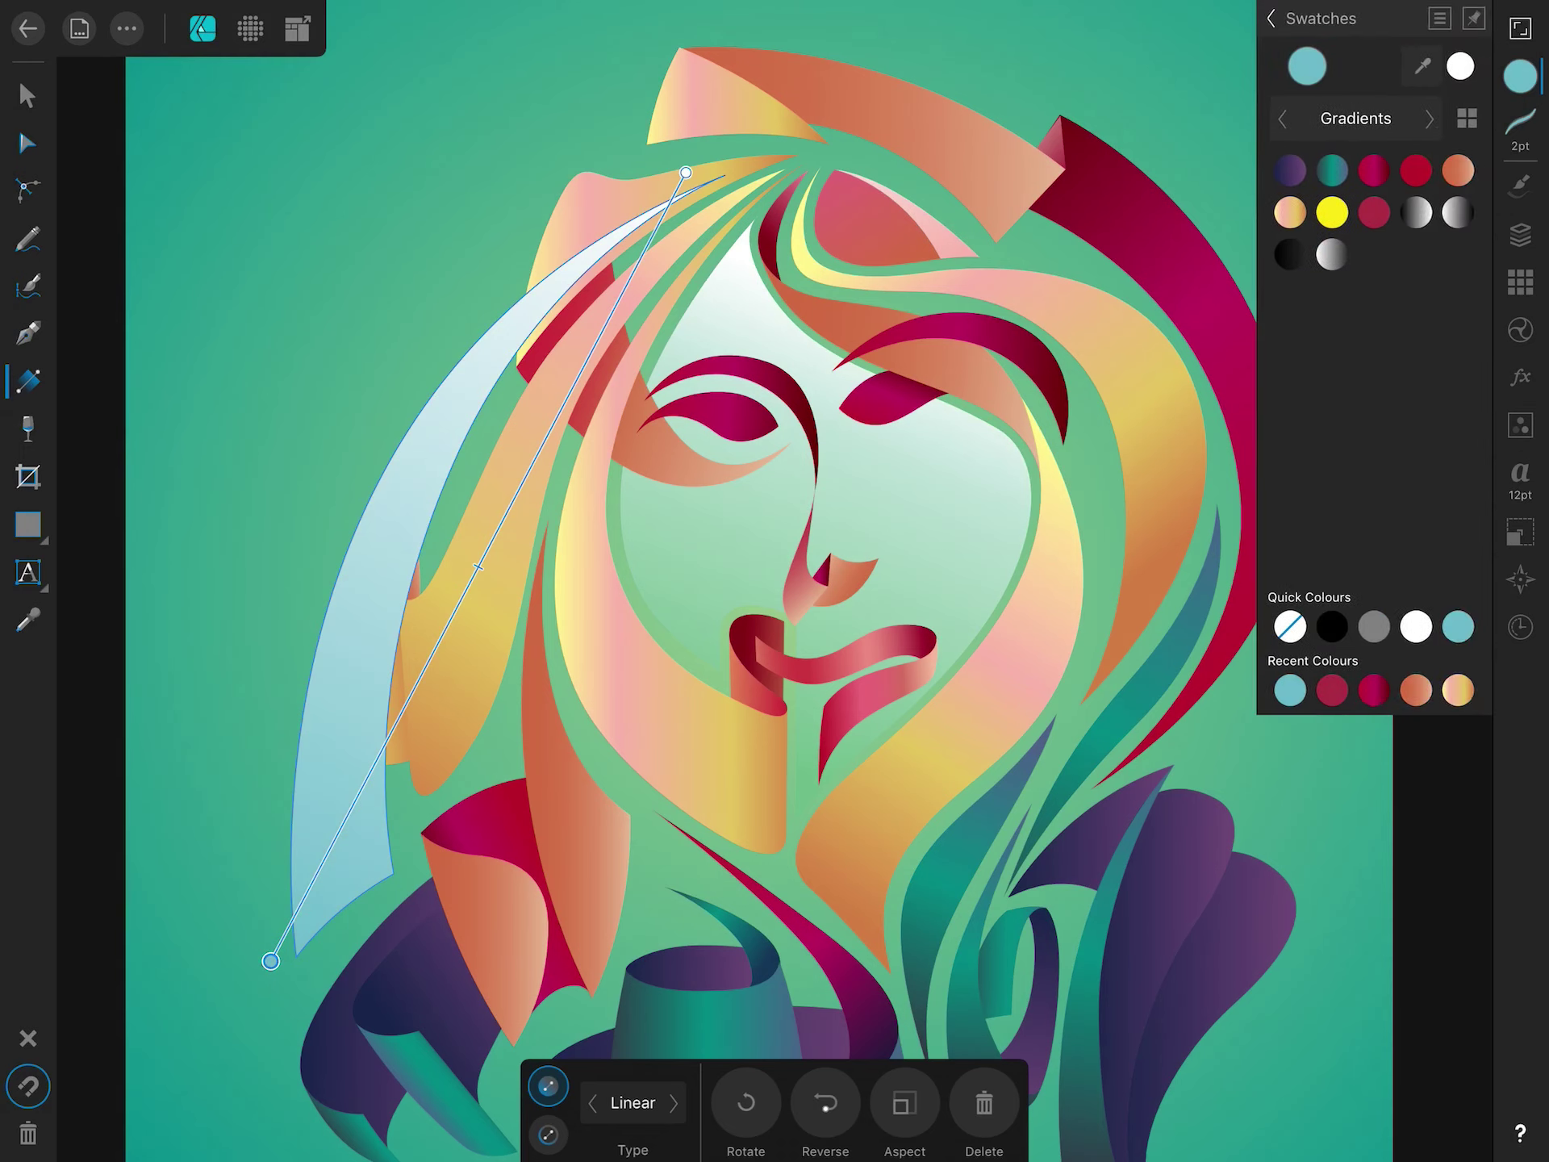
{"action": "left_click", "coordinate": [1269, 18]}
{"action": "left_click_drag", "start_coordinate": [1385, 193], "coordinate": [1427, 193]}
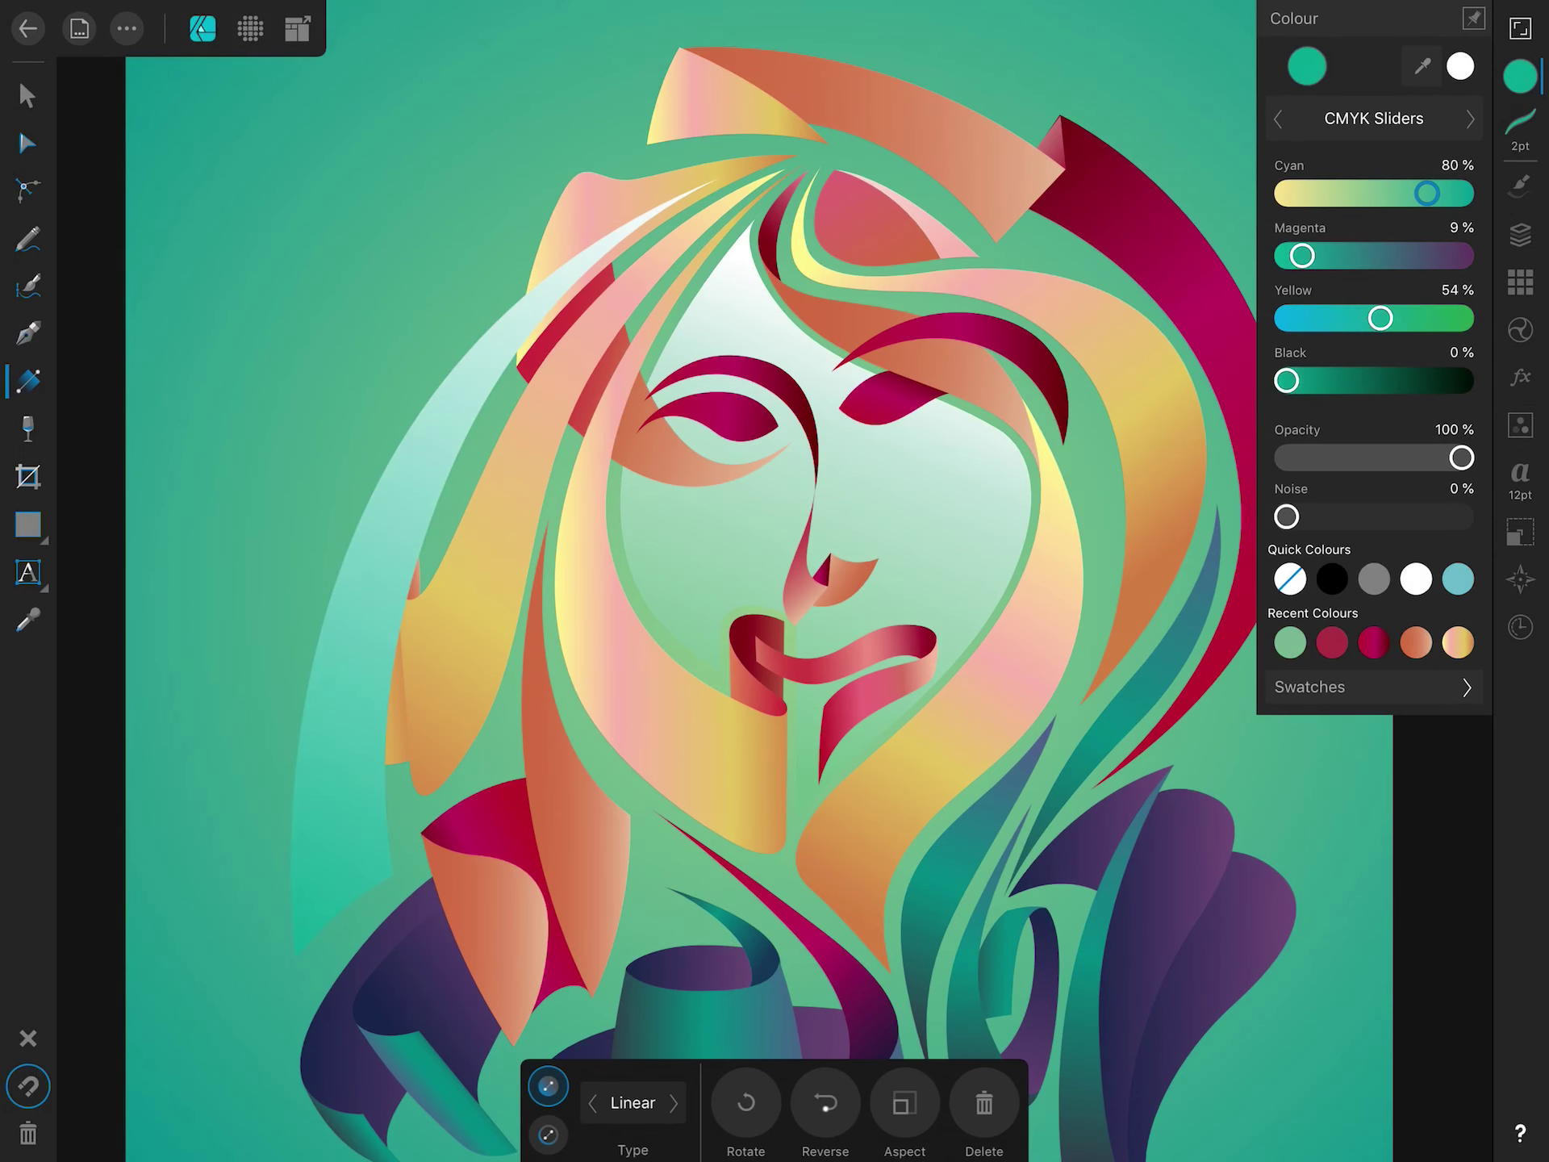
{"action": "left_click", "coordinate": [1521, 234]}
{"action": "mouse_move", "coordinate": [1324, 872]}
{"action": "left_mouse_down"}
{"action": "mouse_move", "coordinate": [1324, 936]}
{"action": "mouse_move", "coordinate": [1323, 571]}
{"action": "left_mouse_up"}
{"action": "left_click", "coordinate": [27, 95]}
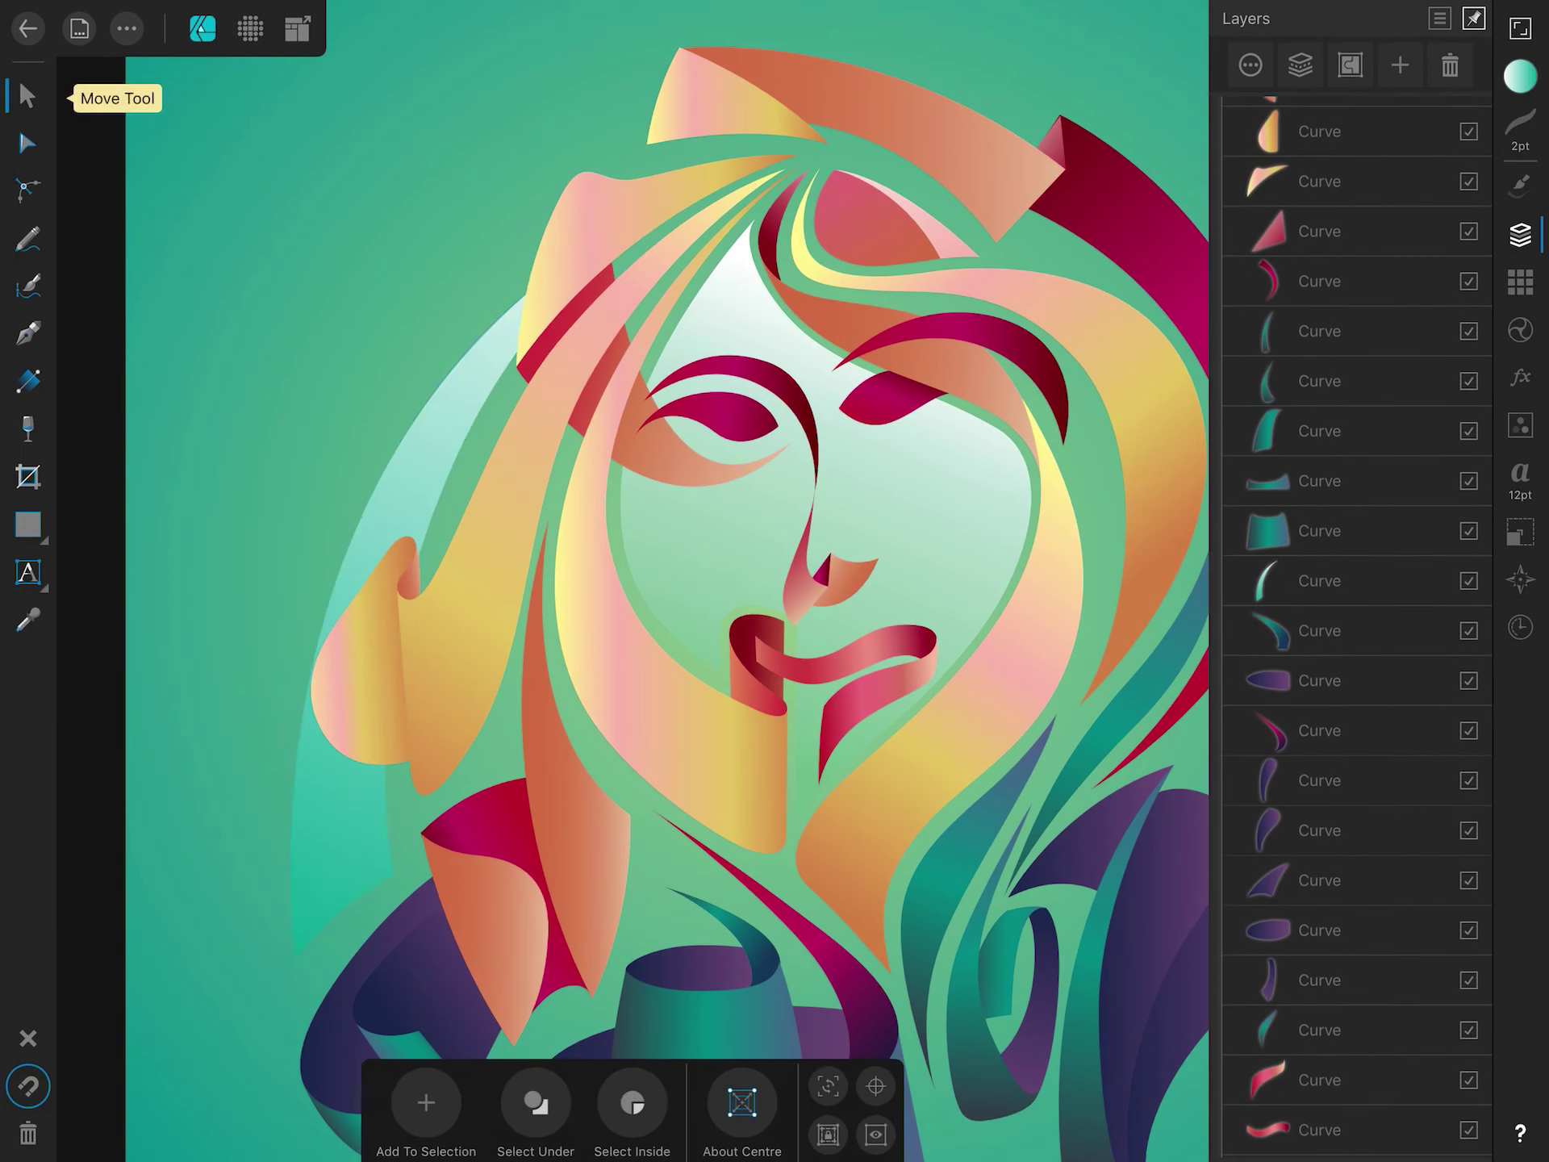
{"action": "key", "text": "ctrl+0"}
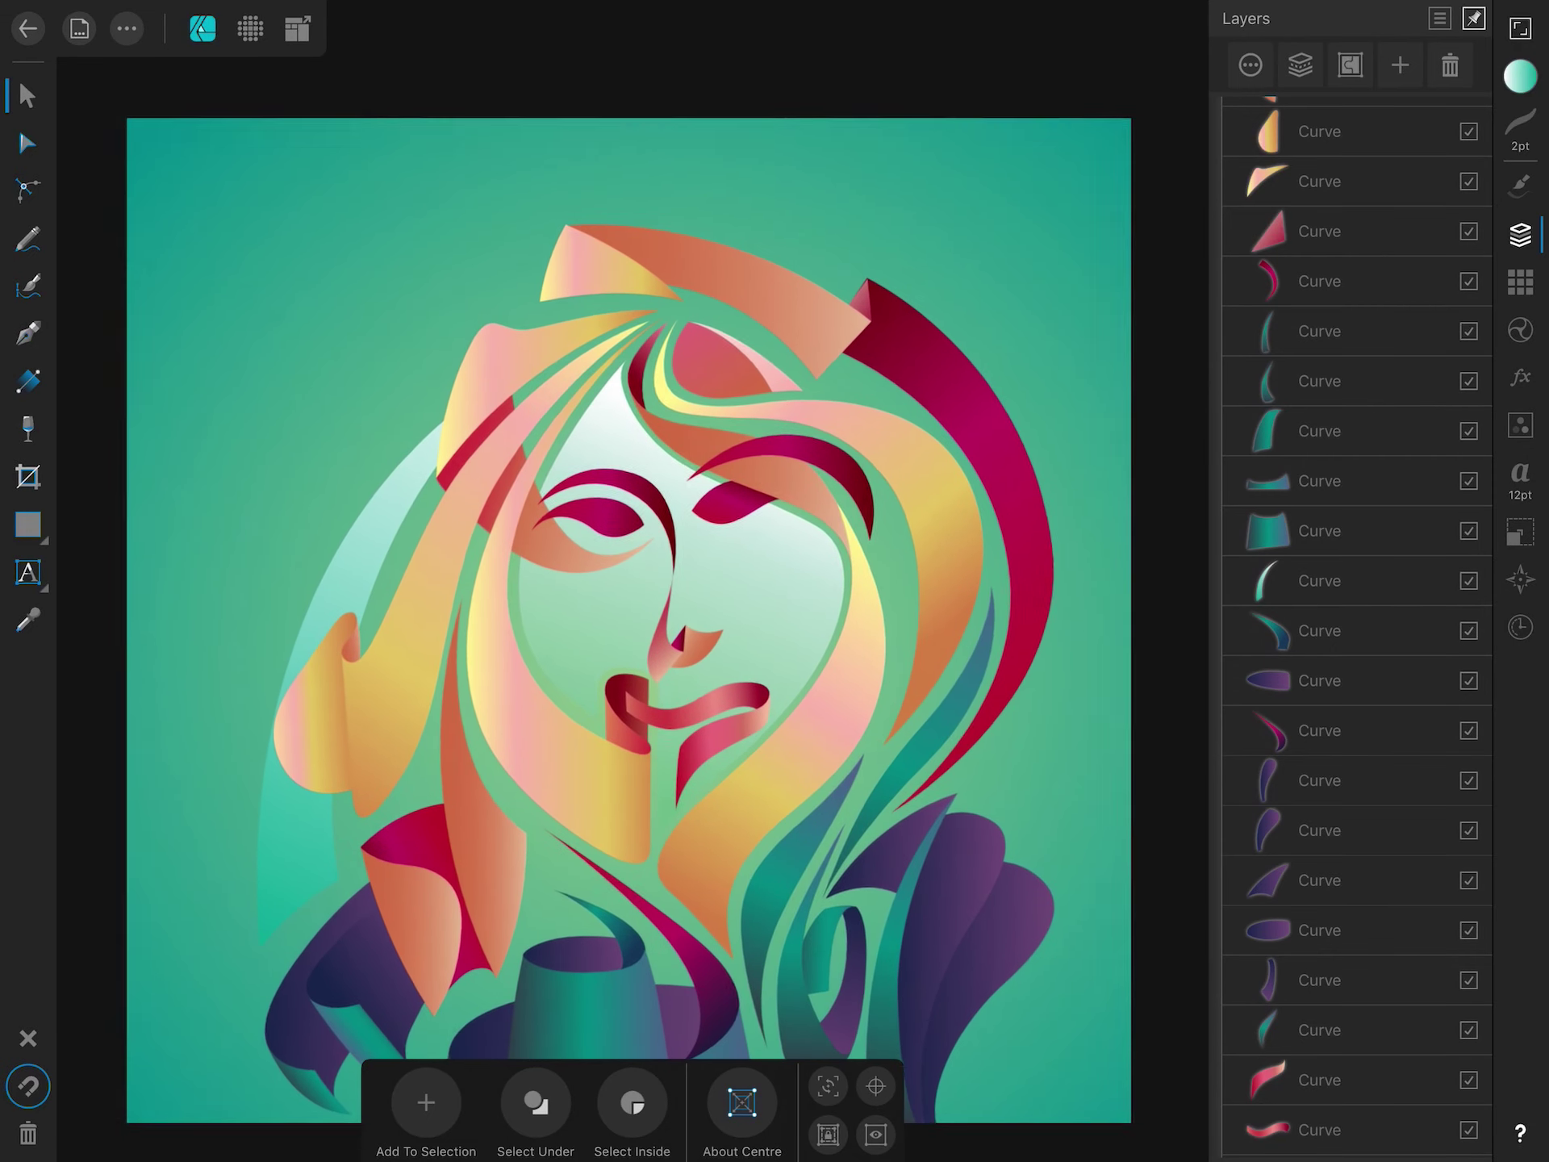
Draw a top-left flap, give it a teal gradient, and move it lower in the stack.
{"action": "key", "text": "p"}
{"action": "left_click_drag", "start_coordinate": [322, 377], "coordinate": [344, 369]}
{"action": "left_click", "coordinate": [672, 306]}
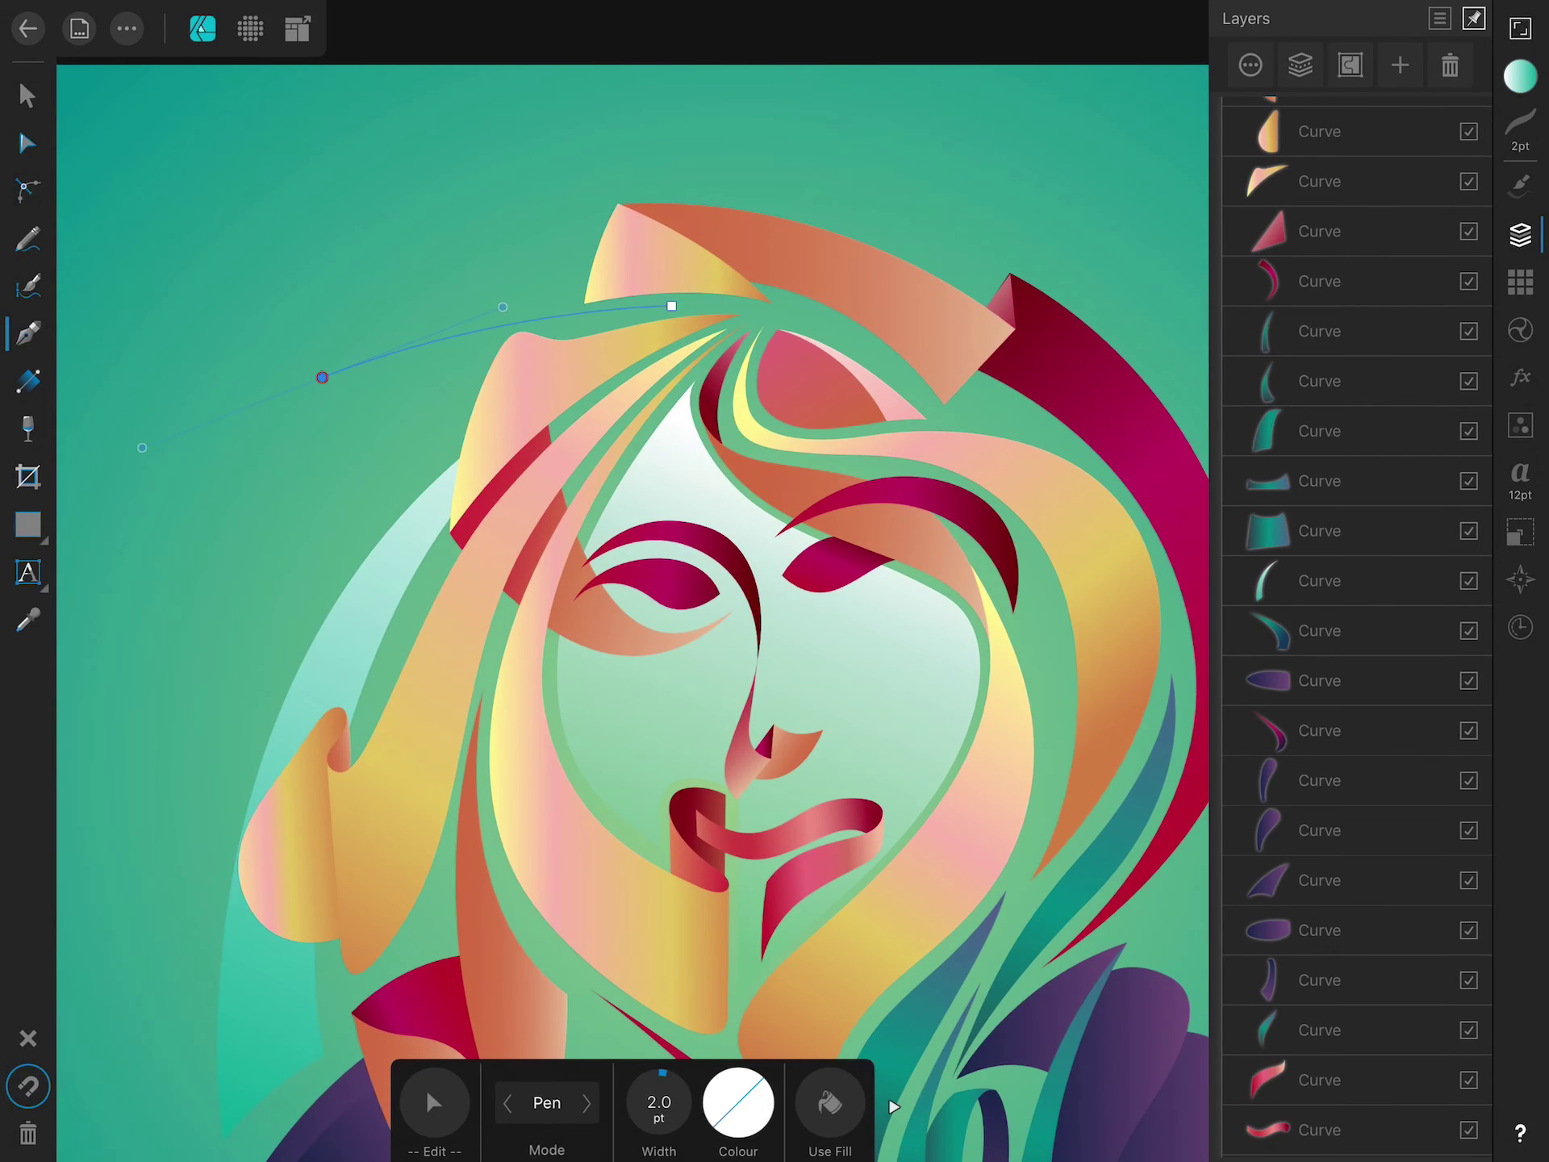
{"action": "left_click", "coordinate": [372, 476]}
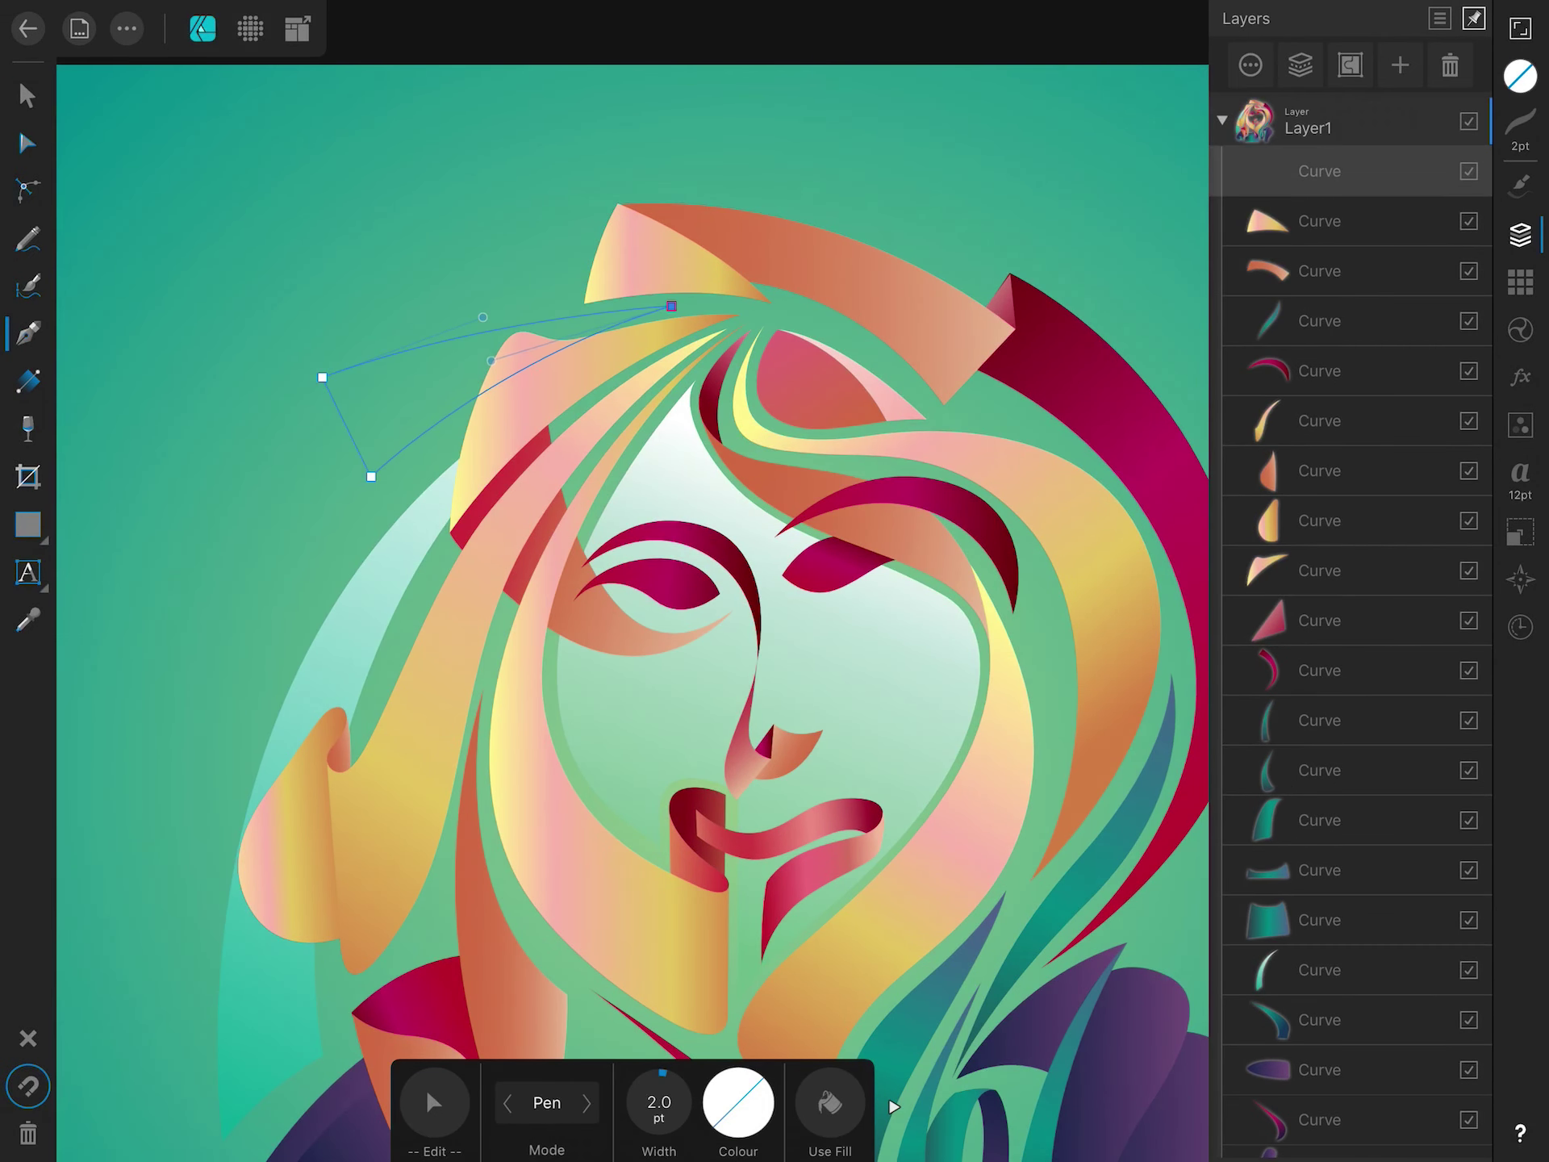
{"action": "left_click", "coordinate": [28, 380]}
{"action": "left_click_drag", "start_coordinate": [328, 536], "coordinate": [722, 332]}
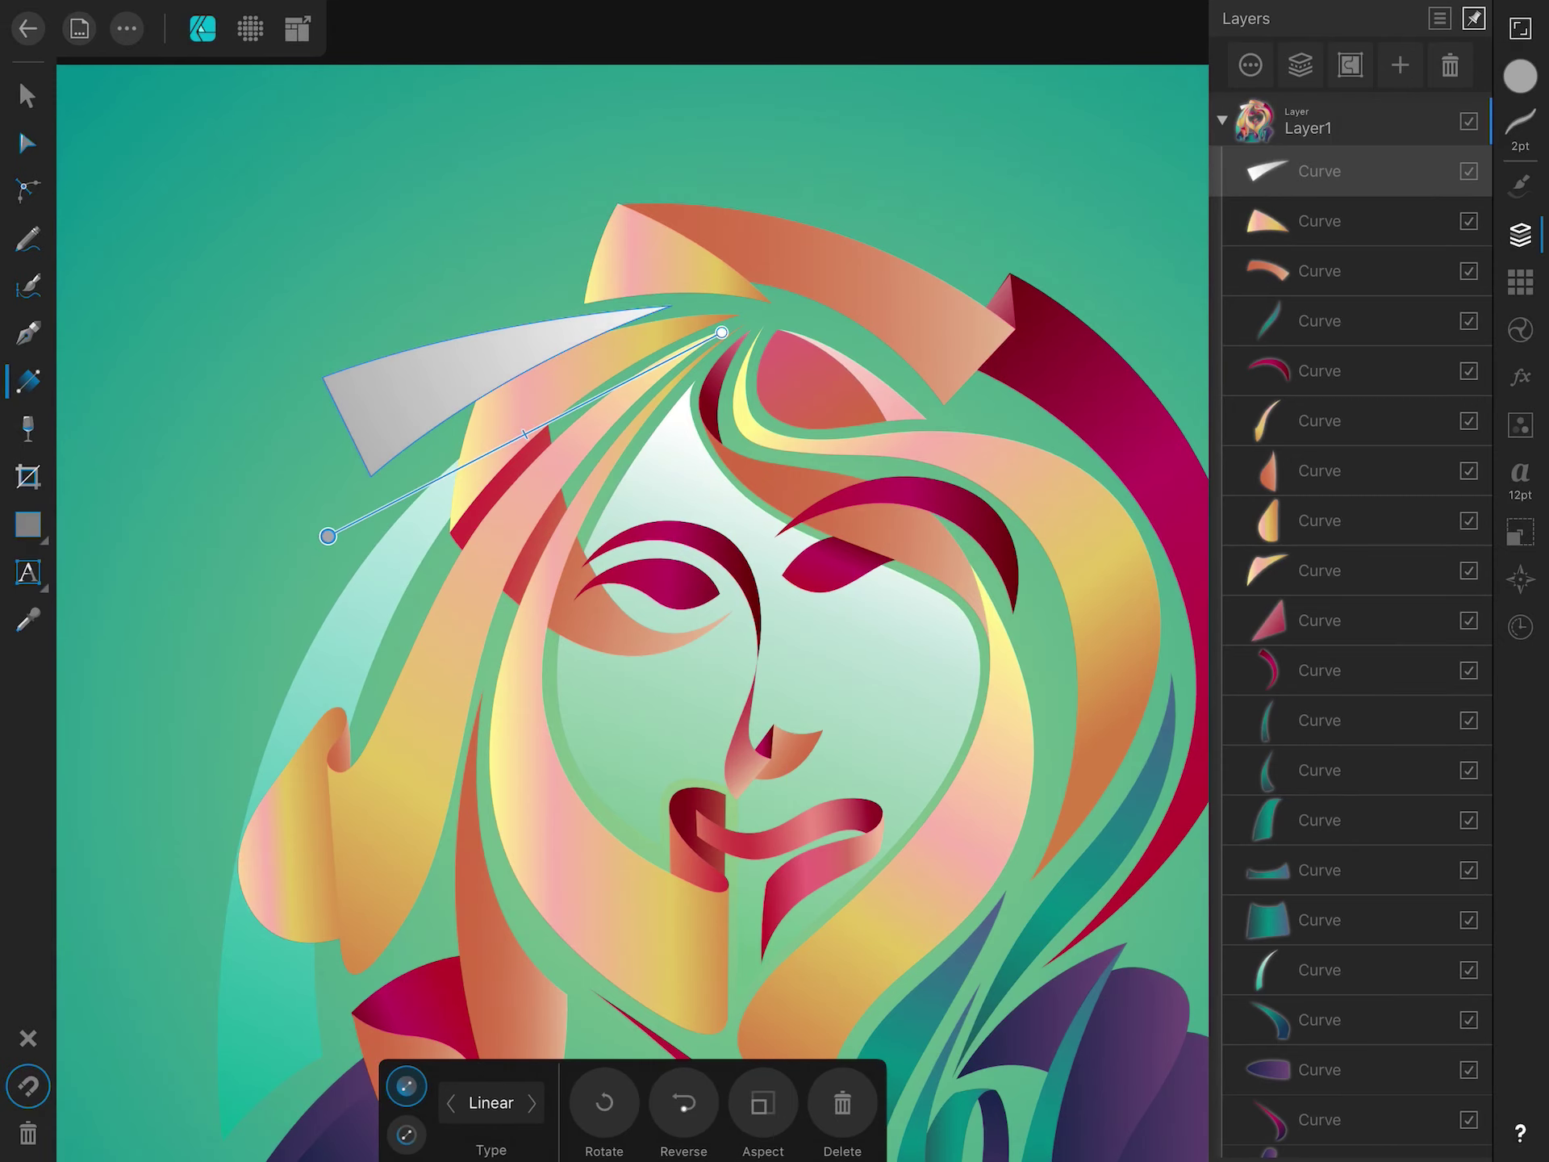
{"action": "left_click_drag", "start_coordinate": [1320, 171], "coordinate": [1320, 670]}
Draw a curved strip down the left hair with a teal-to-white gradient, placed lower in the layers.
{"action": "left_click", "coordinate": [28, 96]}
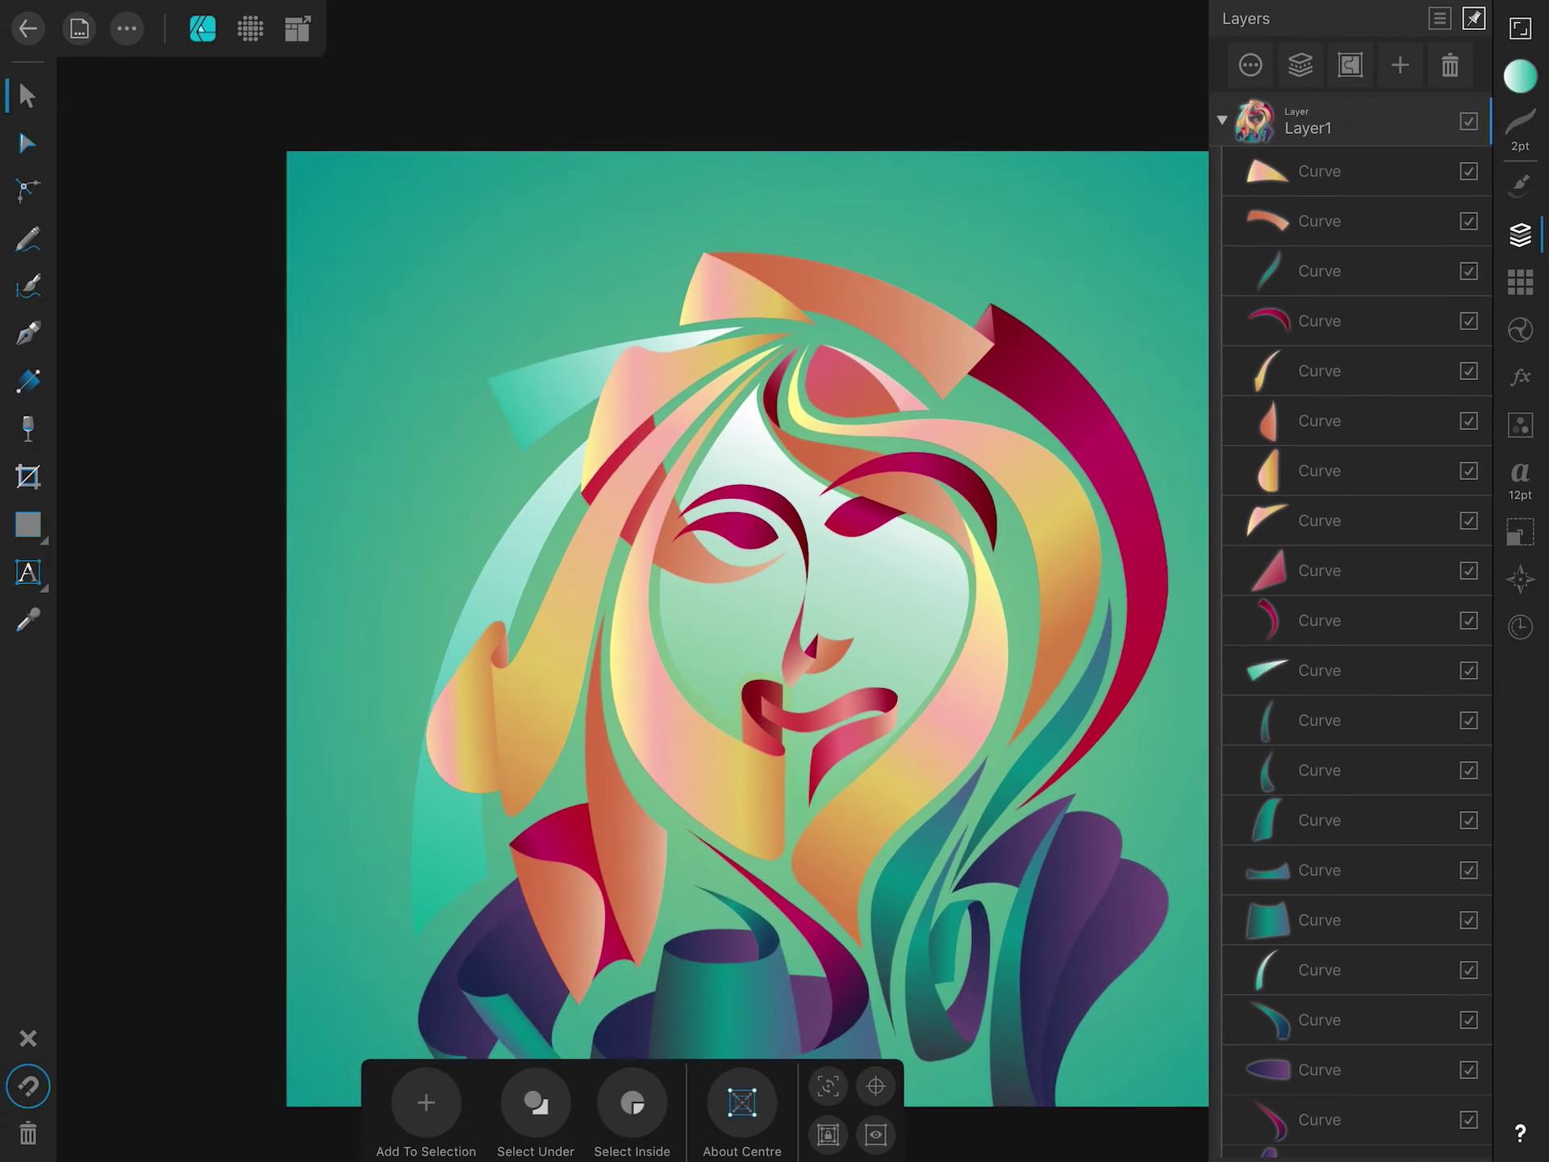
{"action": "scroll", "coordinate": [748, 629], "scroll_direction": "up", "scroll_amount": 2}
{"action": "left_click", "coordinate": [28, 333]}
{"action": "left_click", "coordinate": [513, 356]}
{"action": "left_click", "coordinate": [359, 619]}
{"action": "left_click_drag", "start_coordinate": [333, 517], "coordinate": [304, 447]}
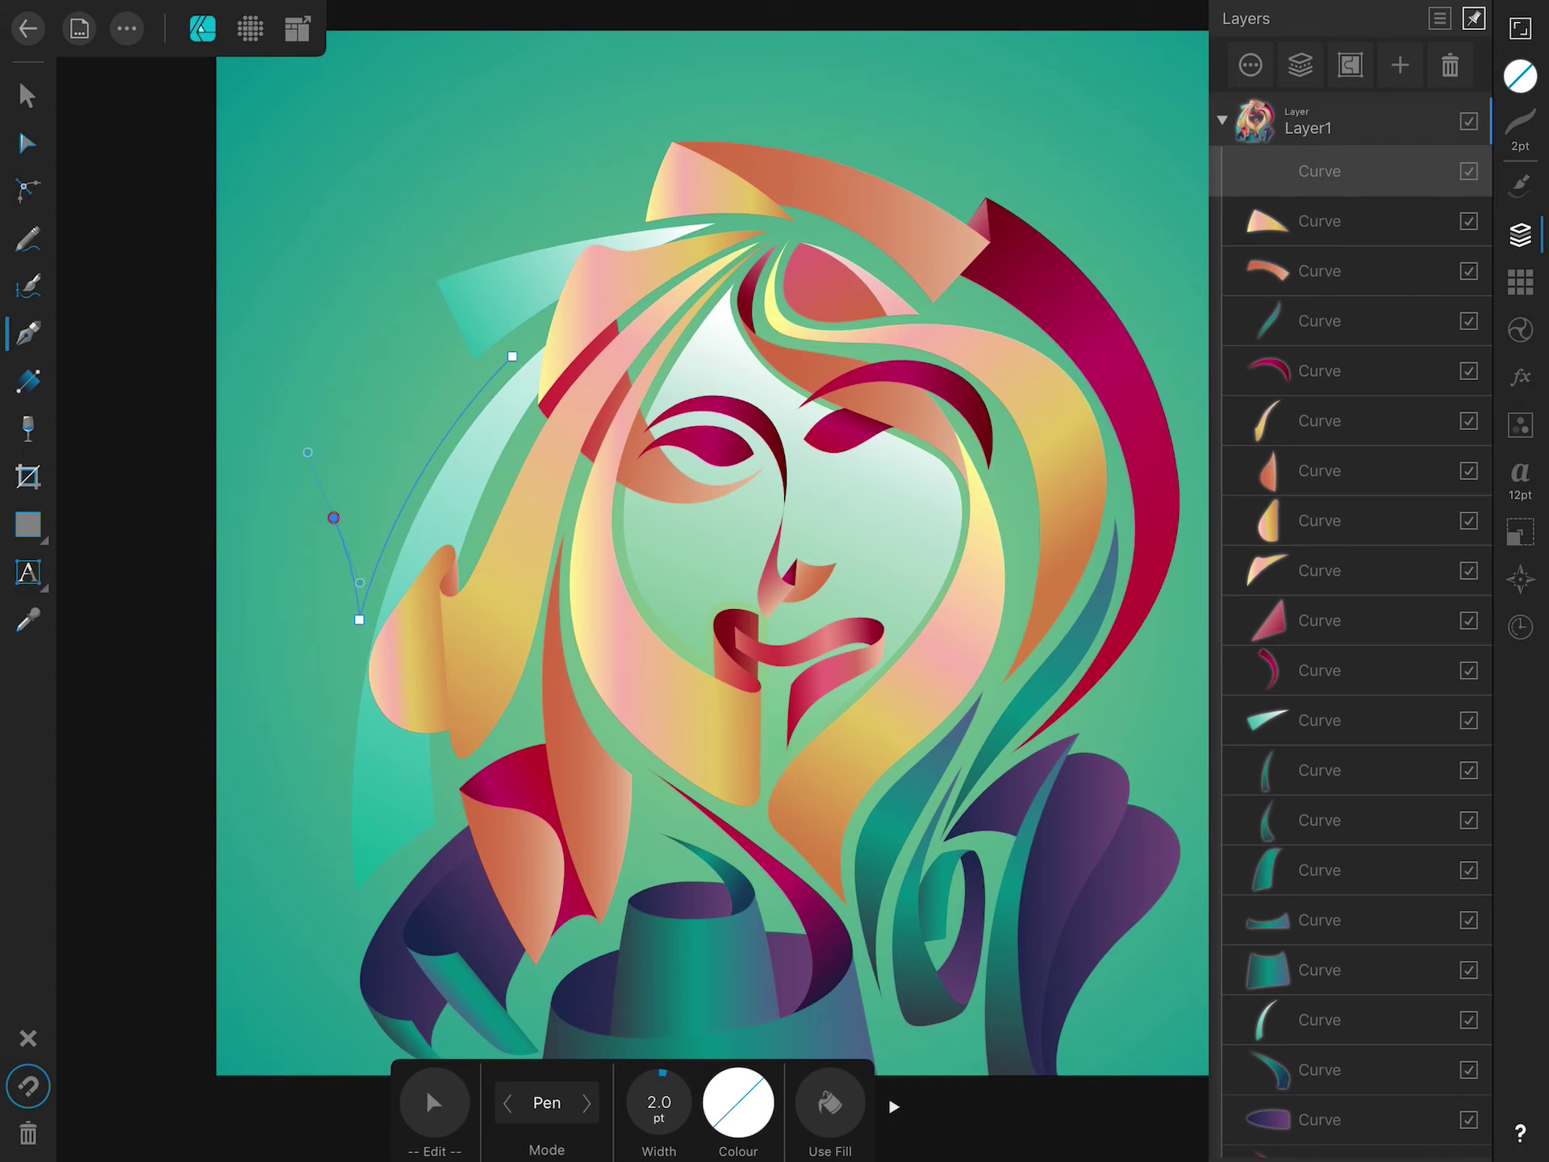
{"action": "left_click", "coordinate": [29, 381]}
{"action": "left_click_drag", "start_coordinate": [328, 582], "coordinate": [553, 295]}
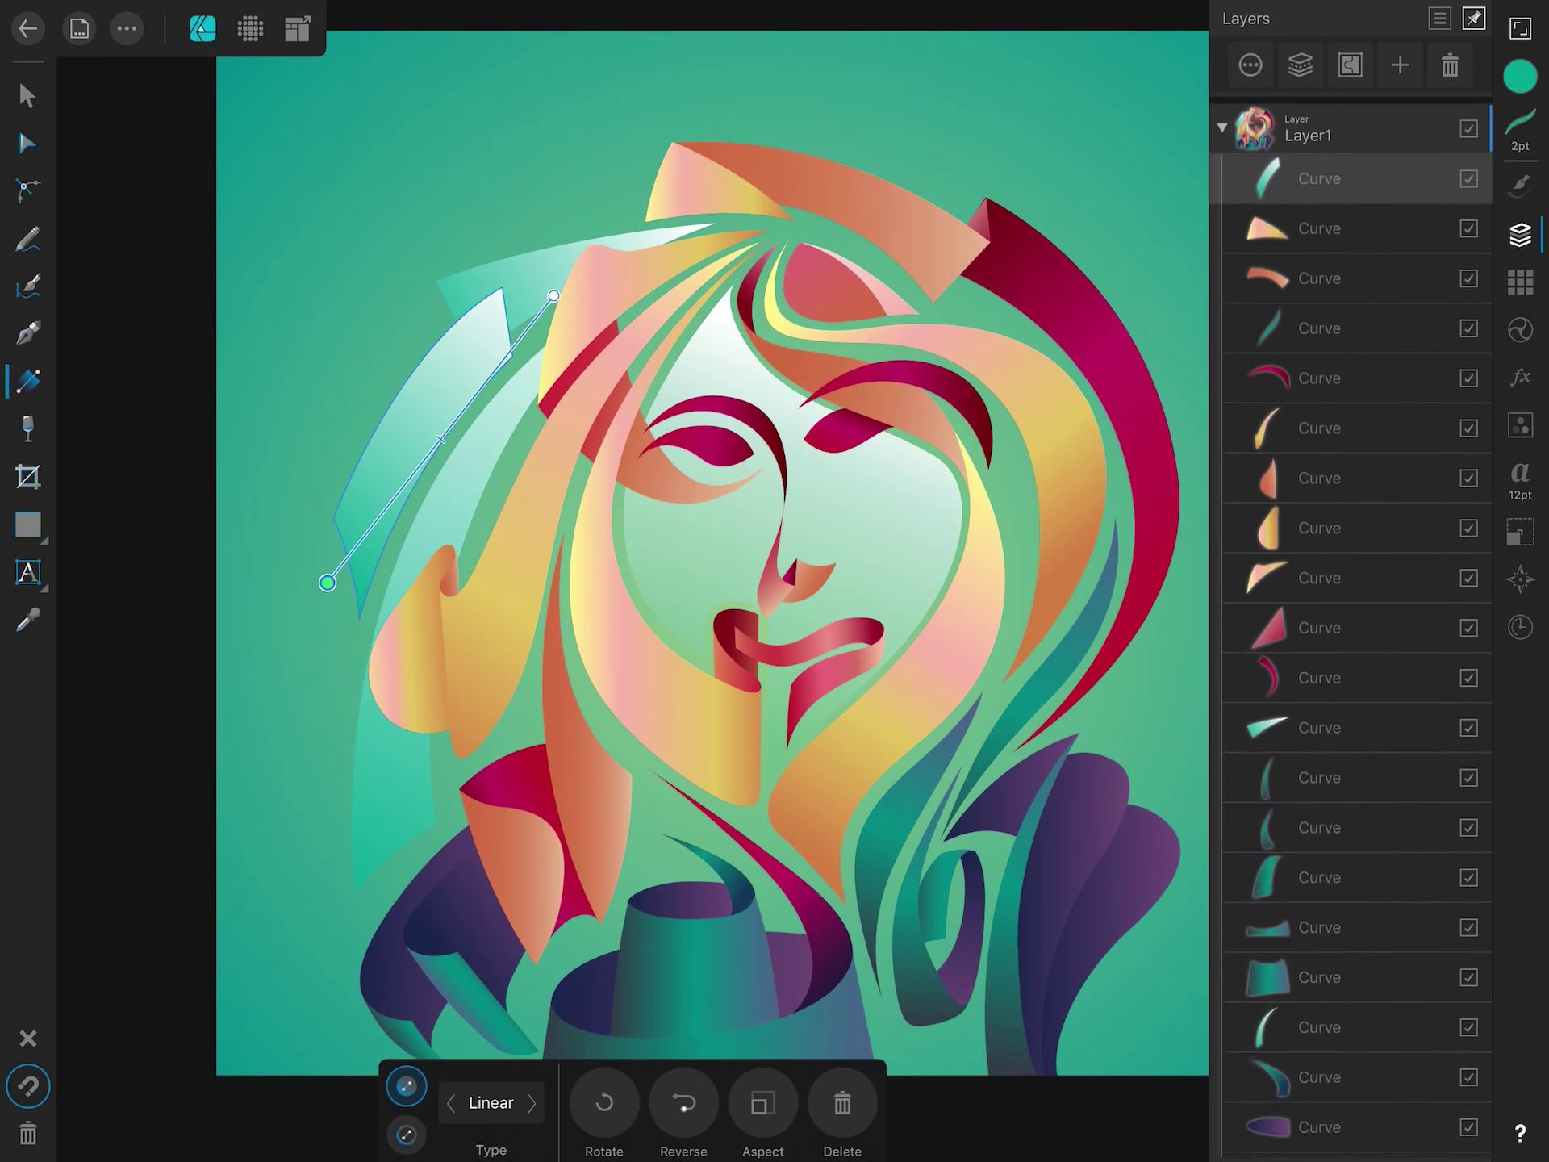
{"action": "left_click_drag", "start_coordinate": [1321, 171], "coordinate": [1320, 721]}
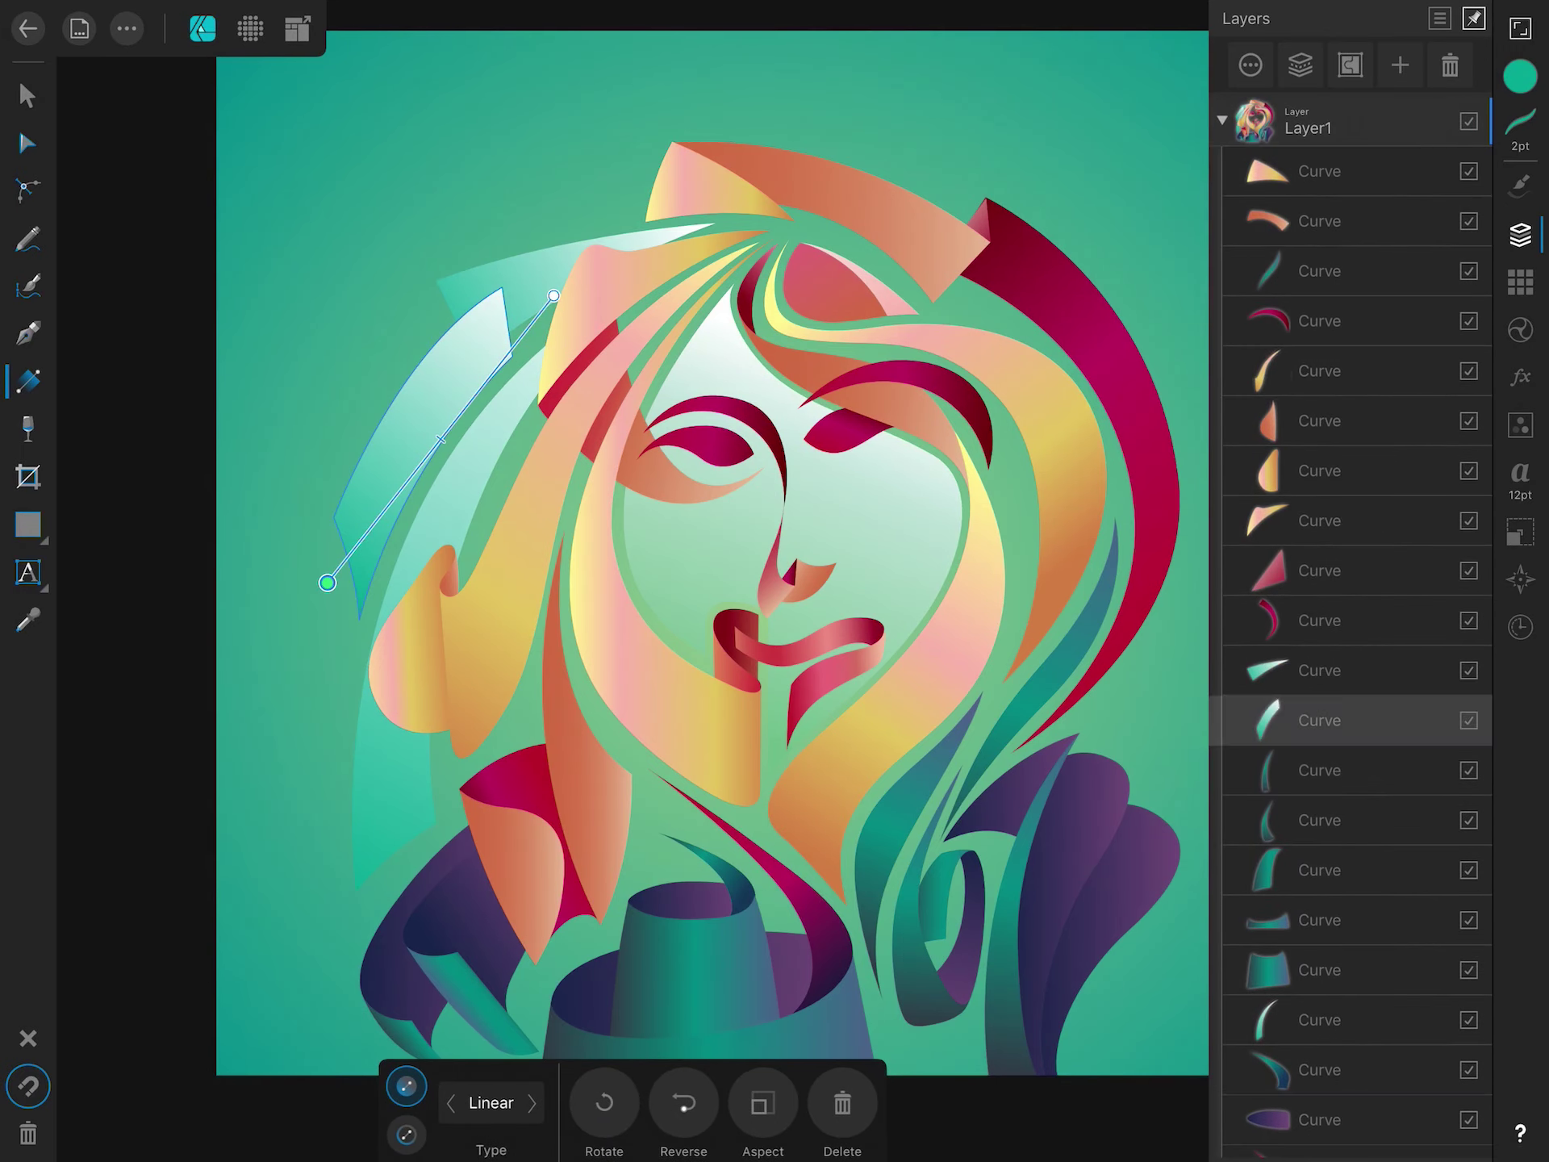
Draw a small triangular fold on the top-left flap and fill it teal.
{"action": "left_click", "coordinate": [28, 333]}
{"action": "scroll", "coordinate": [565, 404], "scroll_direction": "up", "scroll_amount": 2}
{"action": "scroll", "coordinate": [564, 403], "scroll_direction": "up", "scroll_amount": 2}
{"action": "left_click", "coordinate": [413, 417]}
{"action": "left_click", "coordinate": [508, 408]}
{"action": "left_click", "coordinate": [488, 263]}
{"action": "left_click", "coordinate": [413, 416]}
{"action": "left_click", "coordinate": [1521, 76]}
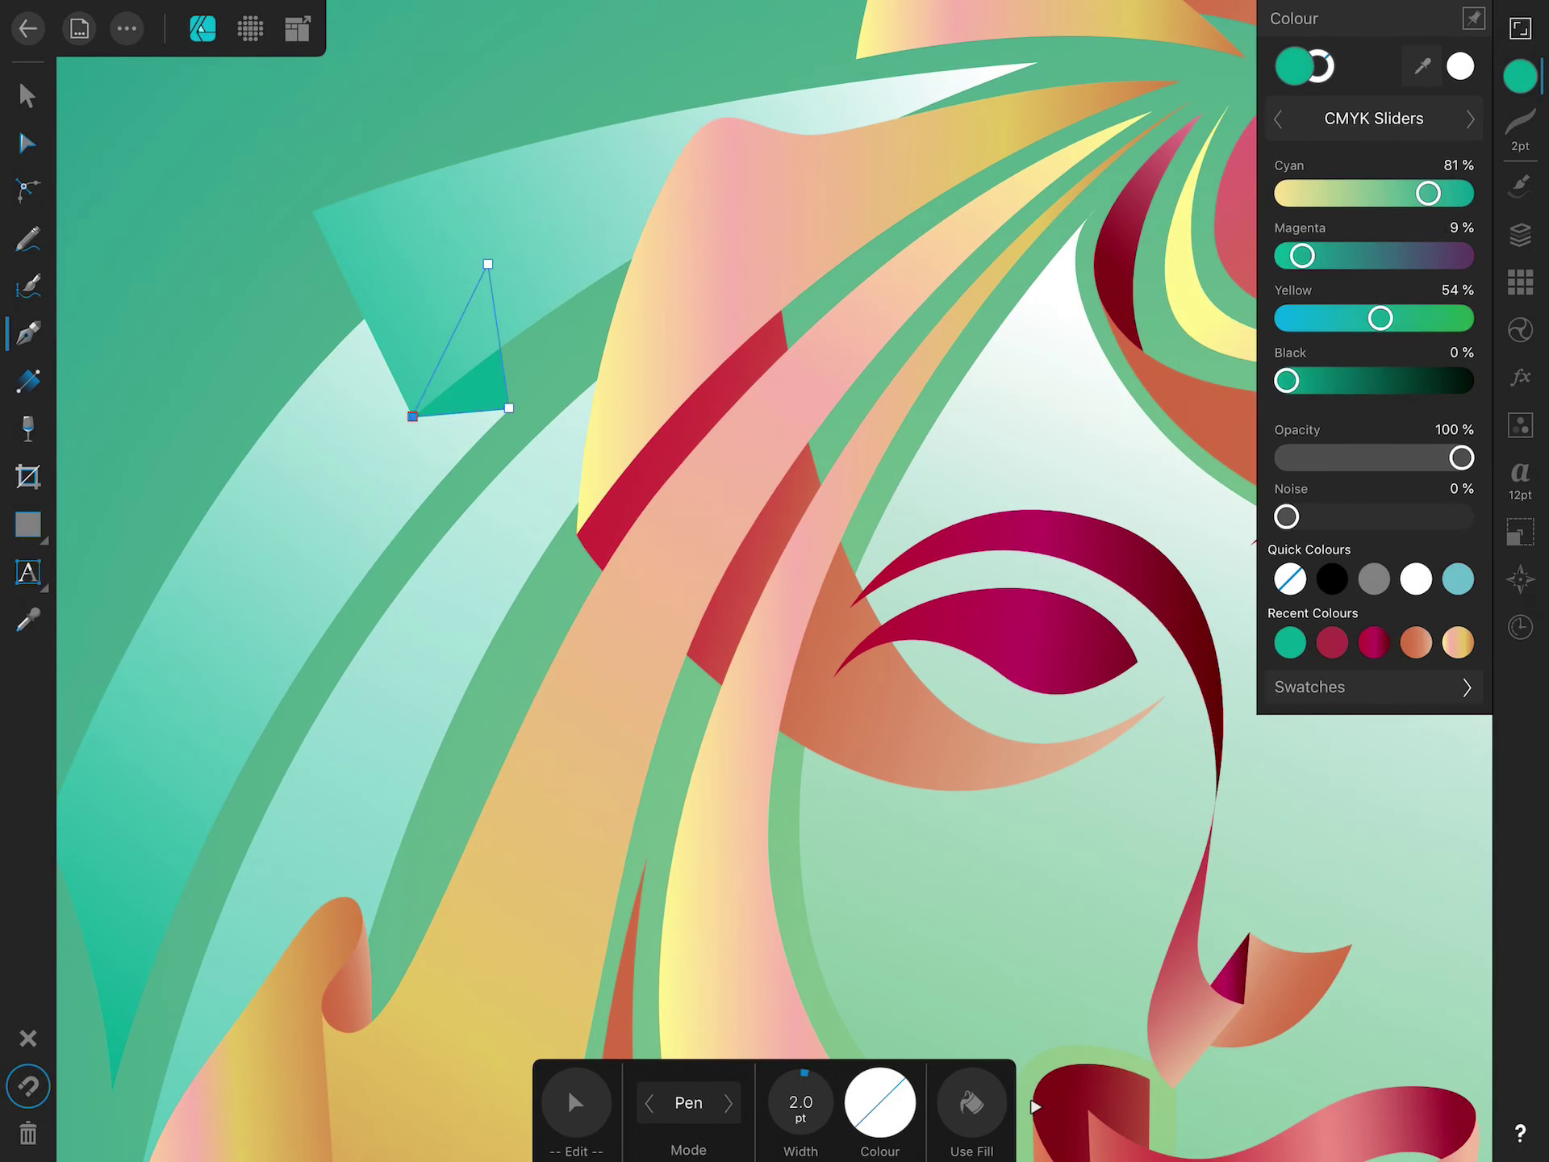
Lay a gradient across the fold and deepen a stop colour by lowering cyan and adjusting magenta.
{"action": "left_click", "coordinate": [28, 380]}
{"action": "left_click_drag", "start_coordinate": [417, 407], "coordinate": [501, 385]}
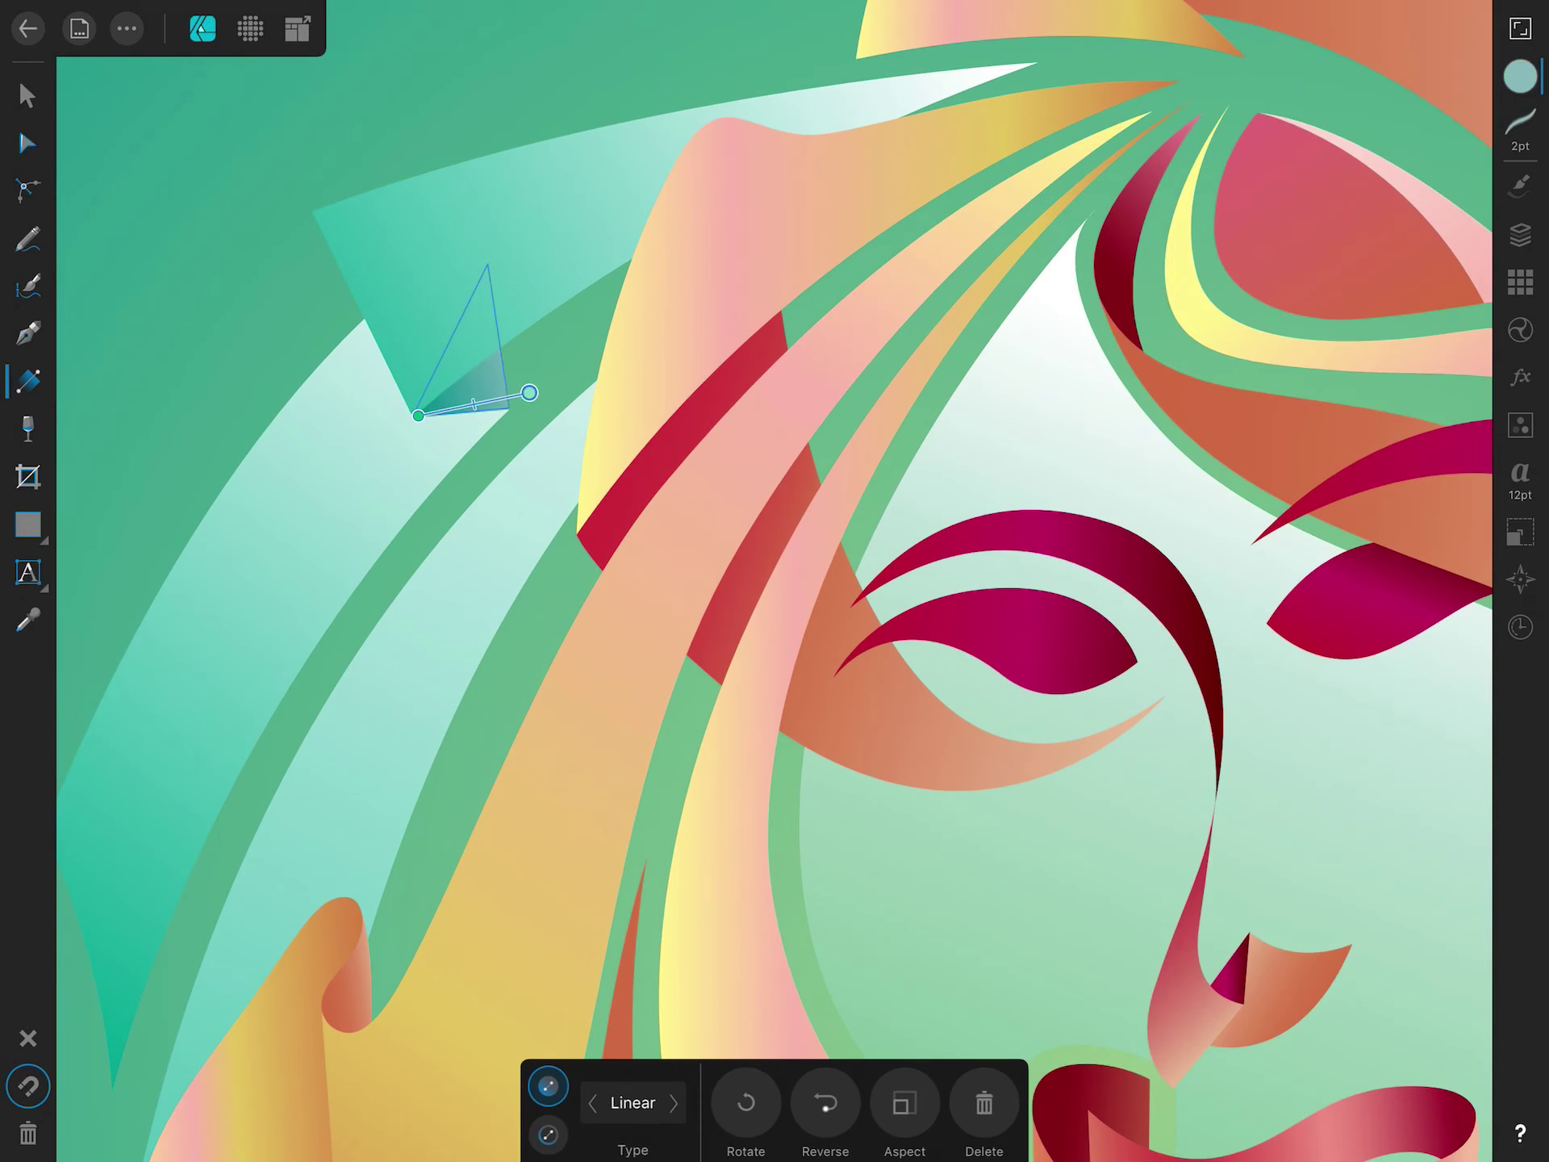
{"action": "left_click", "coordinate": [1520, 76]}
{"action": "left_click_drag", "start_coordinate": [1424, 193], "coordinate": [1388, 192]}
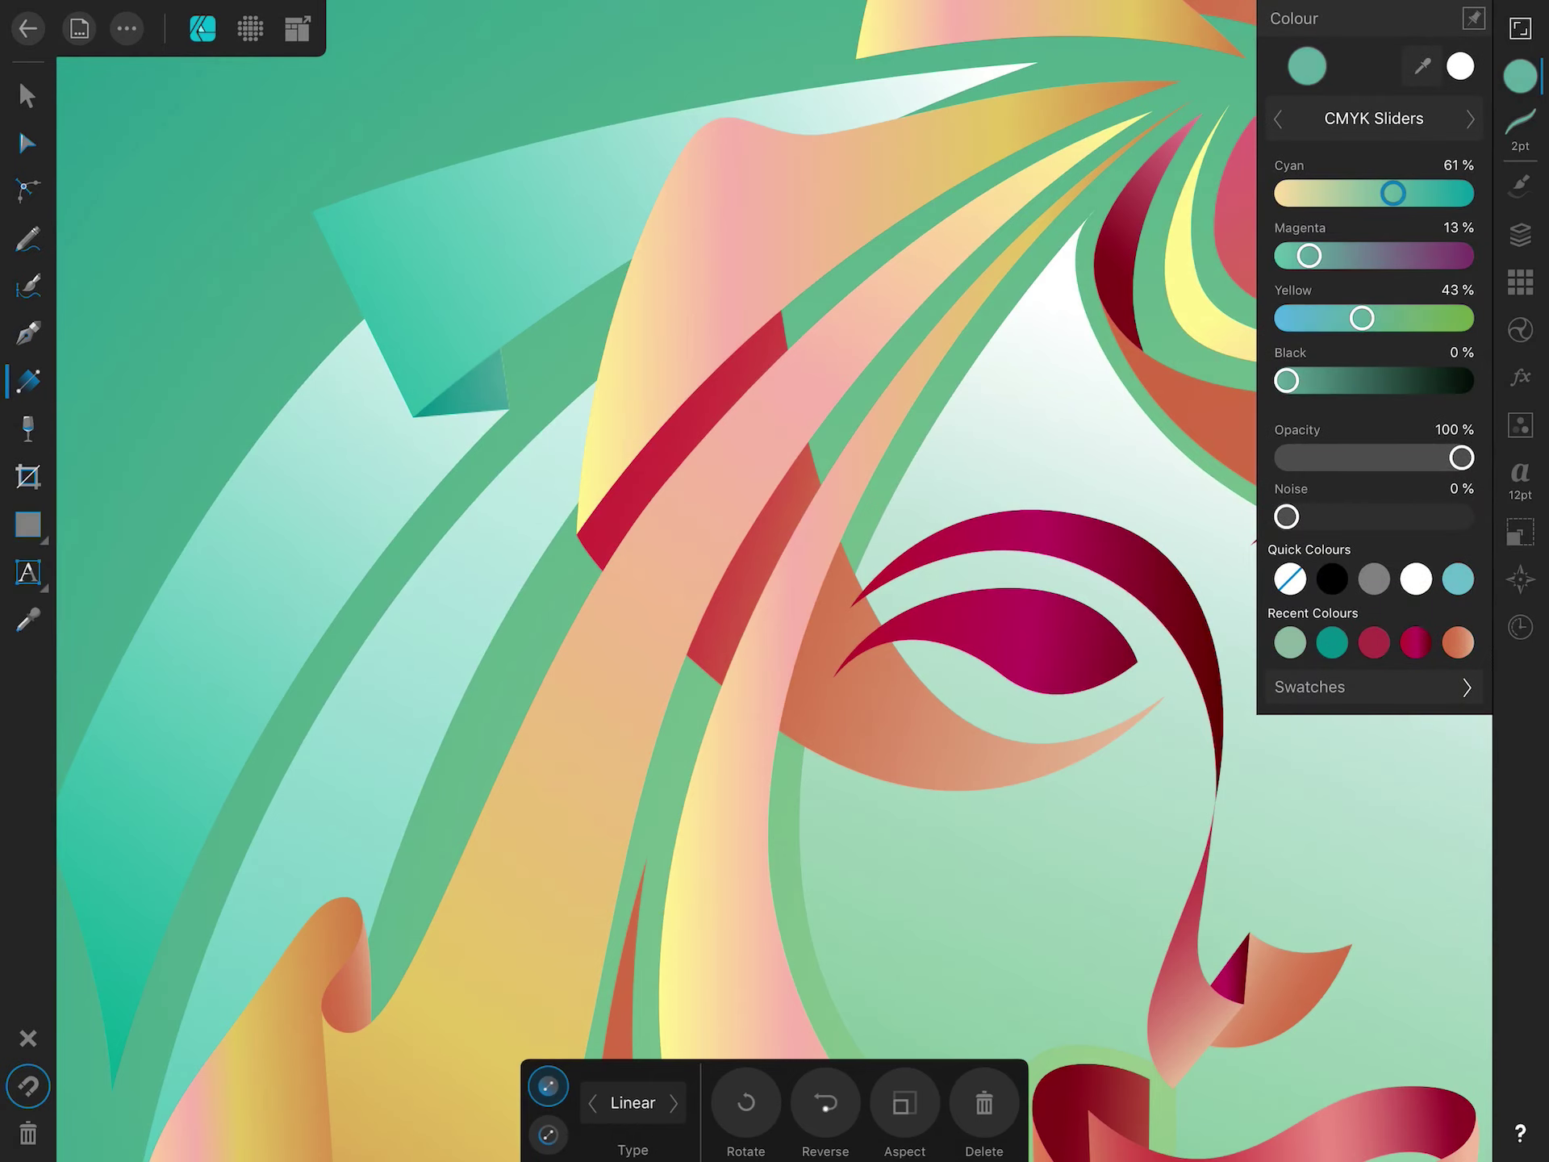
{"action": "left_click_drag", "start_coordinate": [1309, 255], "coordinate": [1369, 255]}
Select the fold's outline points, then return to the Move tool.
{"action": "scroll", "coordinate": [775, 581], "scroll_direction": "up", "scroll_amount": 3}
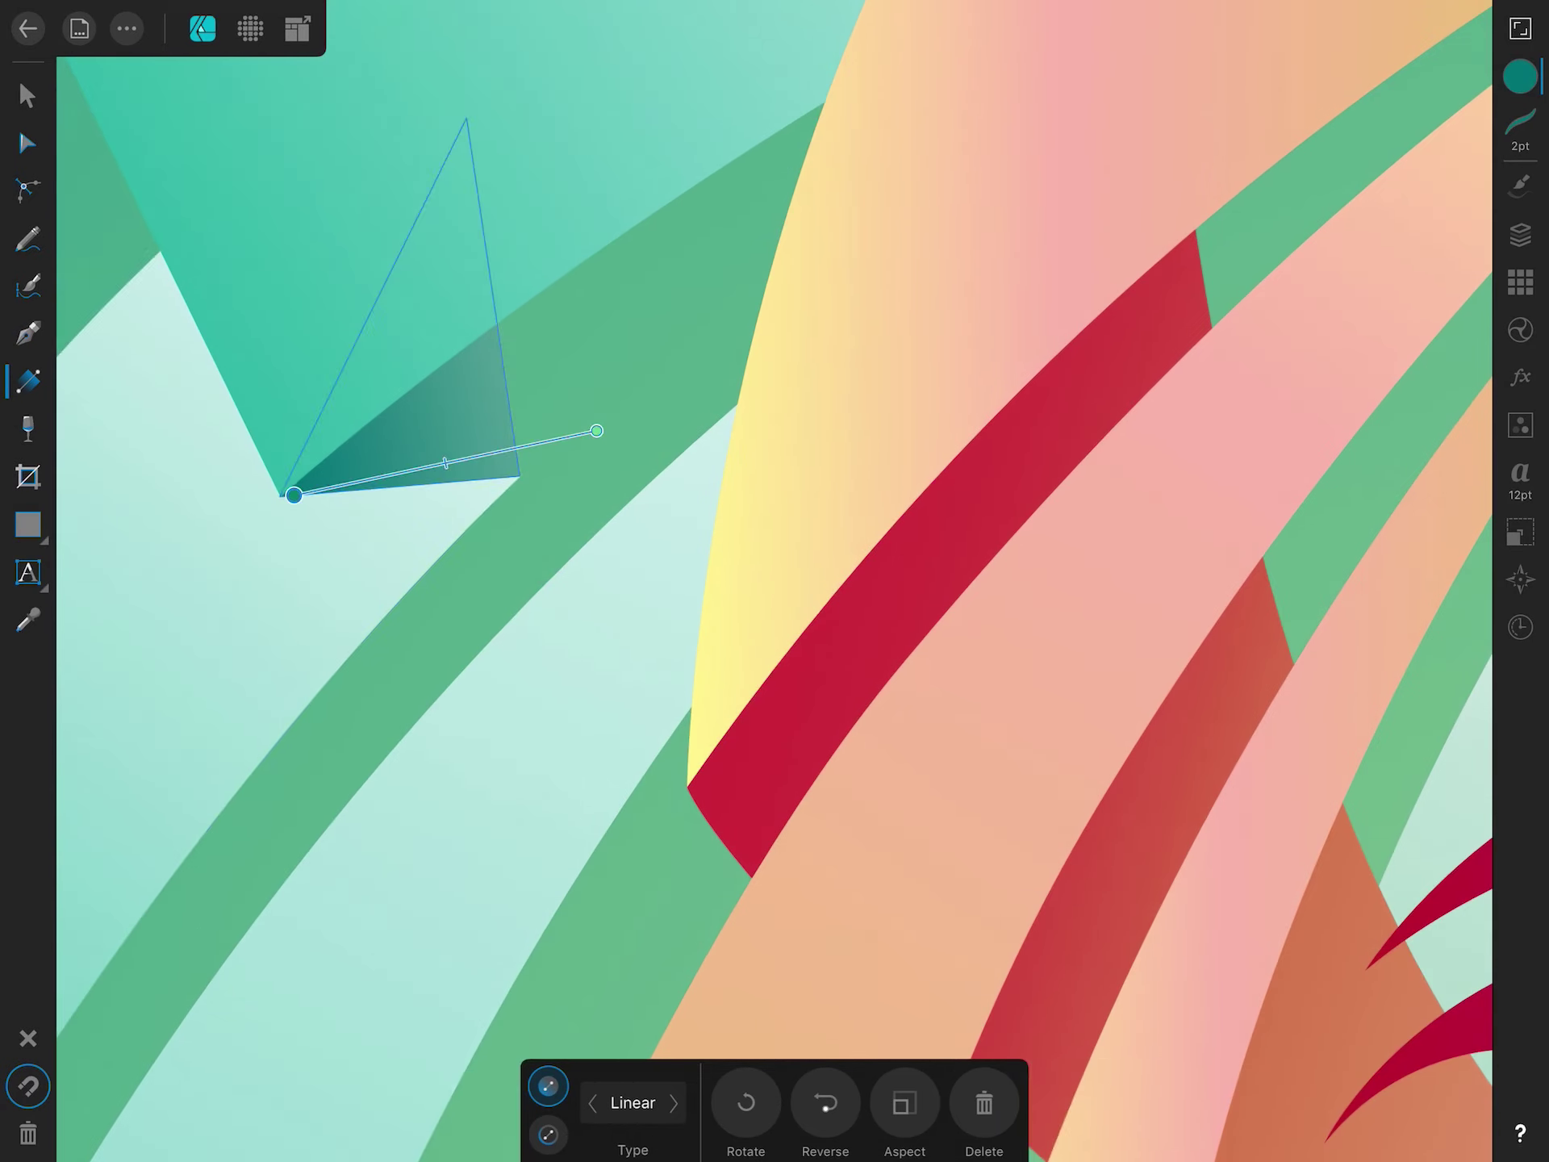
{"action": "left_click", "coordinate": [27, 142]}
{"action": "left_click", "coordinate": [451, 56]}
{"action": "left_click", "coordinate": [27, 96]}
{"action": "scroll", "coordinate": [774, 581], "scroll_direction": "down", "scroll_amount": 10}
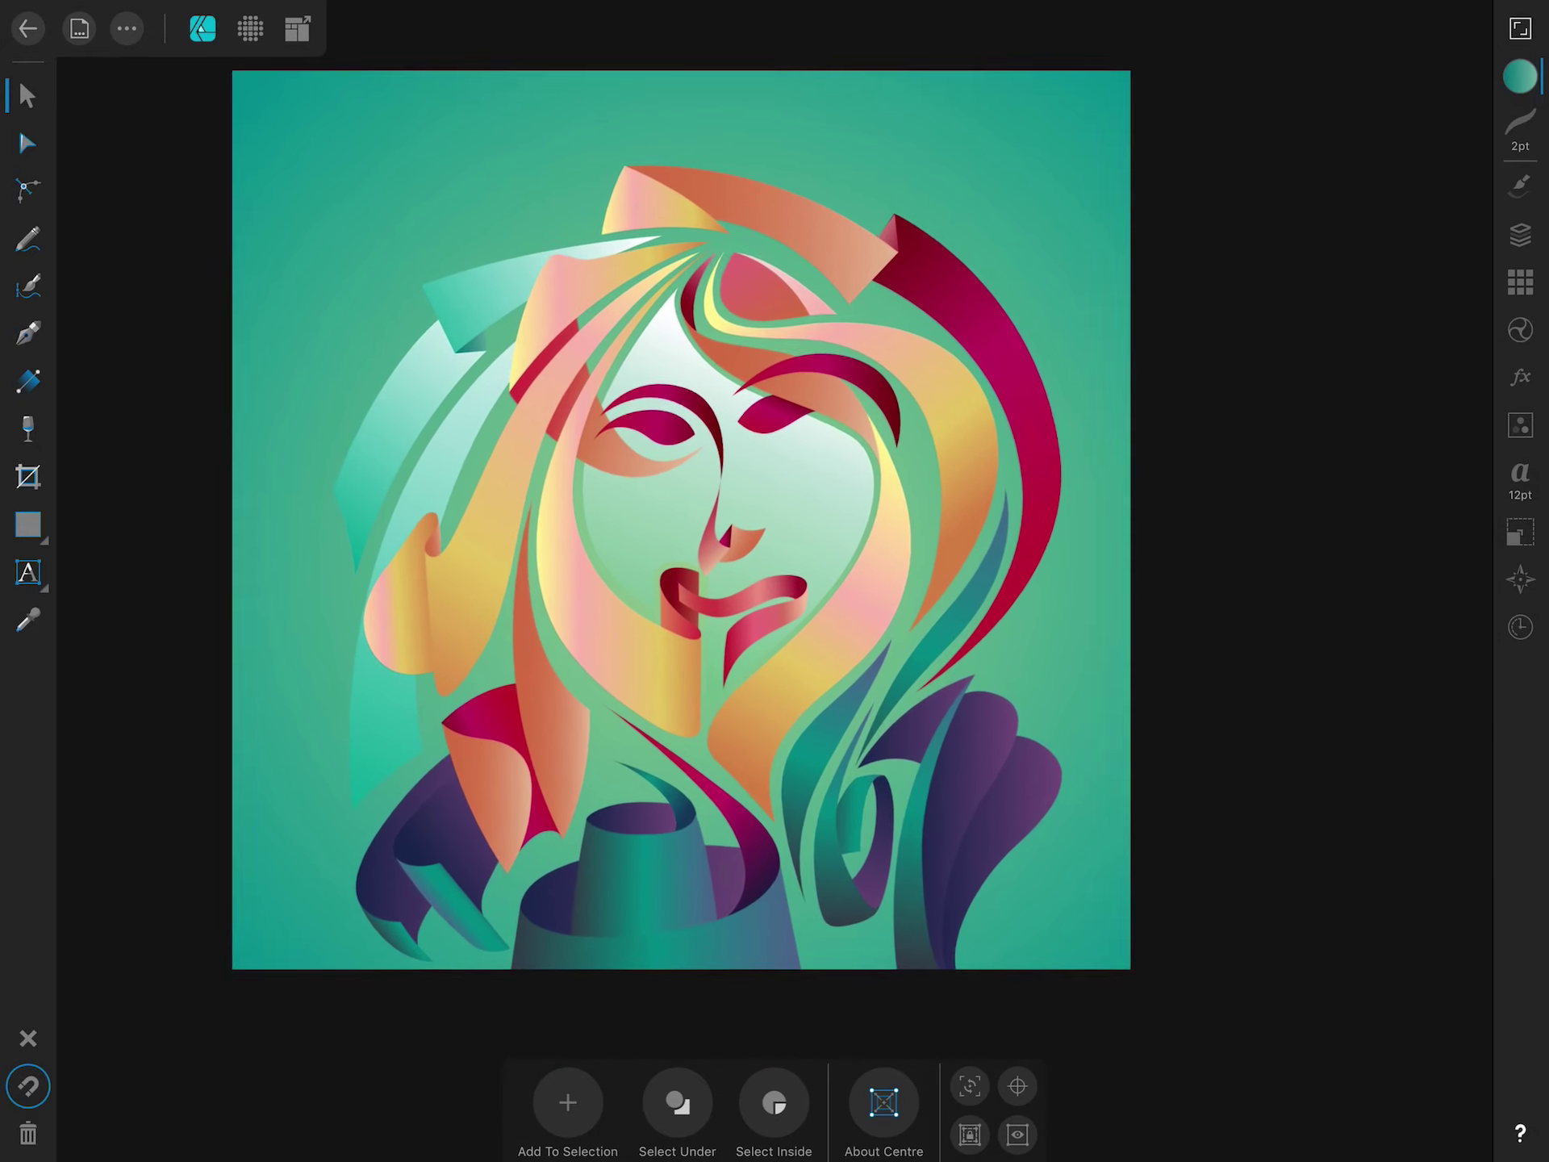
{"action": "scroll", "coordinate": [717, 524], "scroll_direction": "down", "scroll_amount": 2}
{"action": "scroll", "coordinate": [1049, 928], "scroll_direction": "up", "scroll_amount": 2}
Curve the lower-right shape's edge and fade it from teal to white upward.
{"action": "scroll", "coordinate": [1049, 928], "scroll_direction": "up", "scroll_amount": 2}
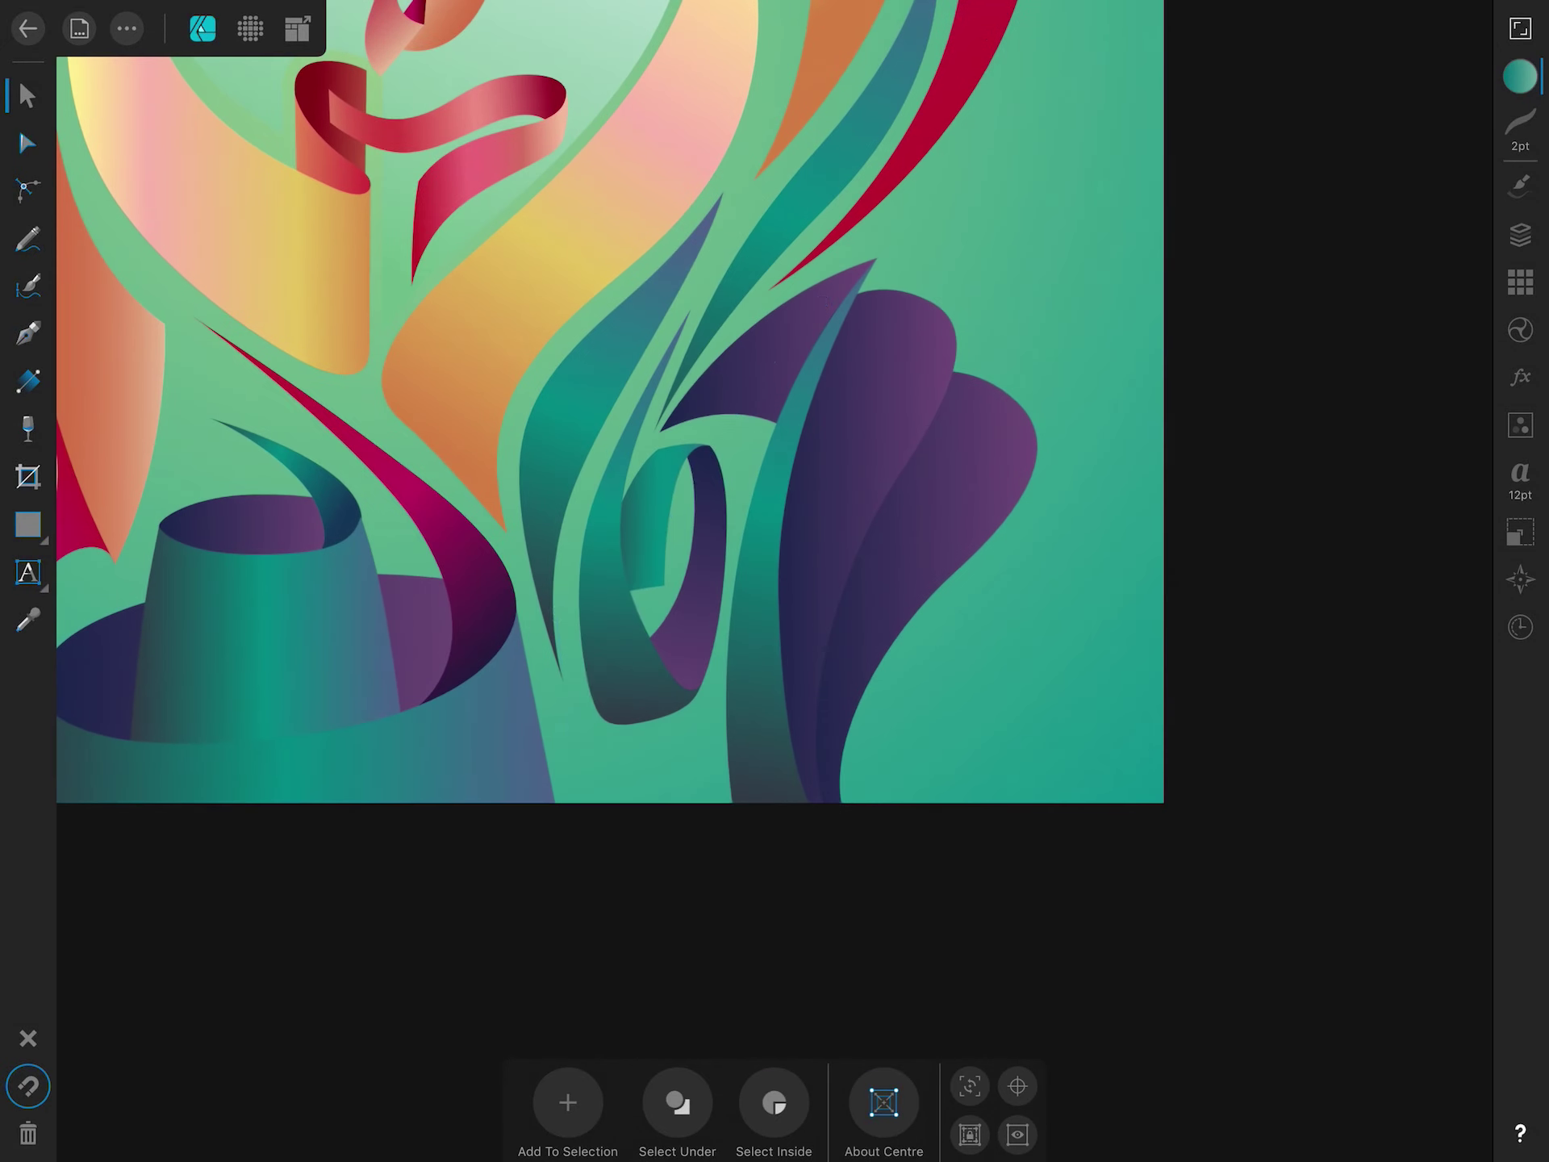
{"action": "scroll", "coordinate": [1049, 928], "scroll_direction": "up", "scroll_amount": 1}
{"action": "left_click_drag", "start_coordinate": [595, 1148], "coordinate": [702, 809]}
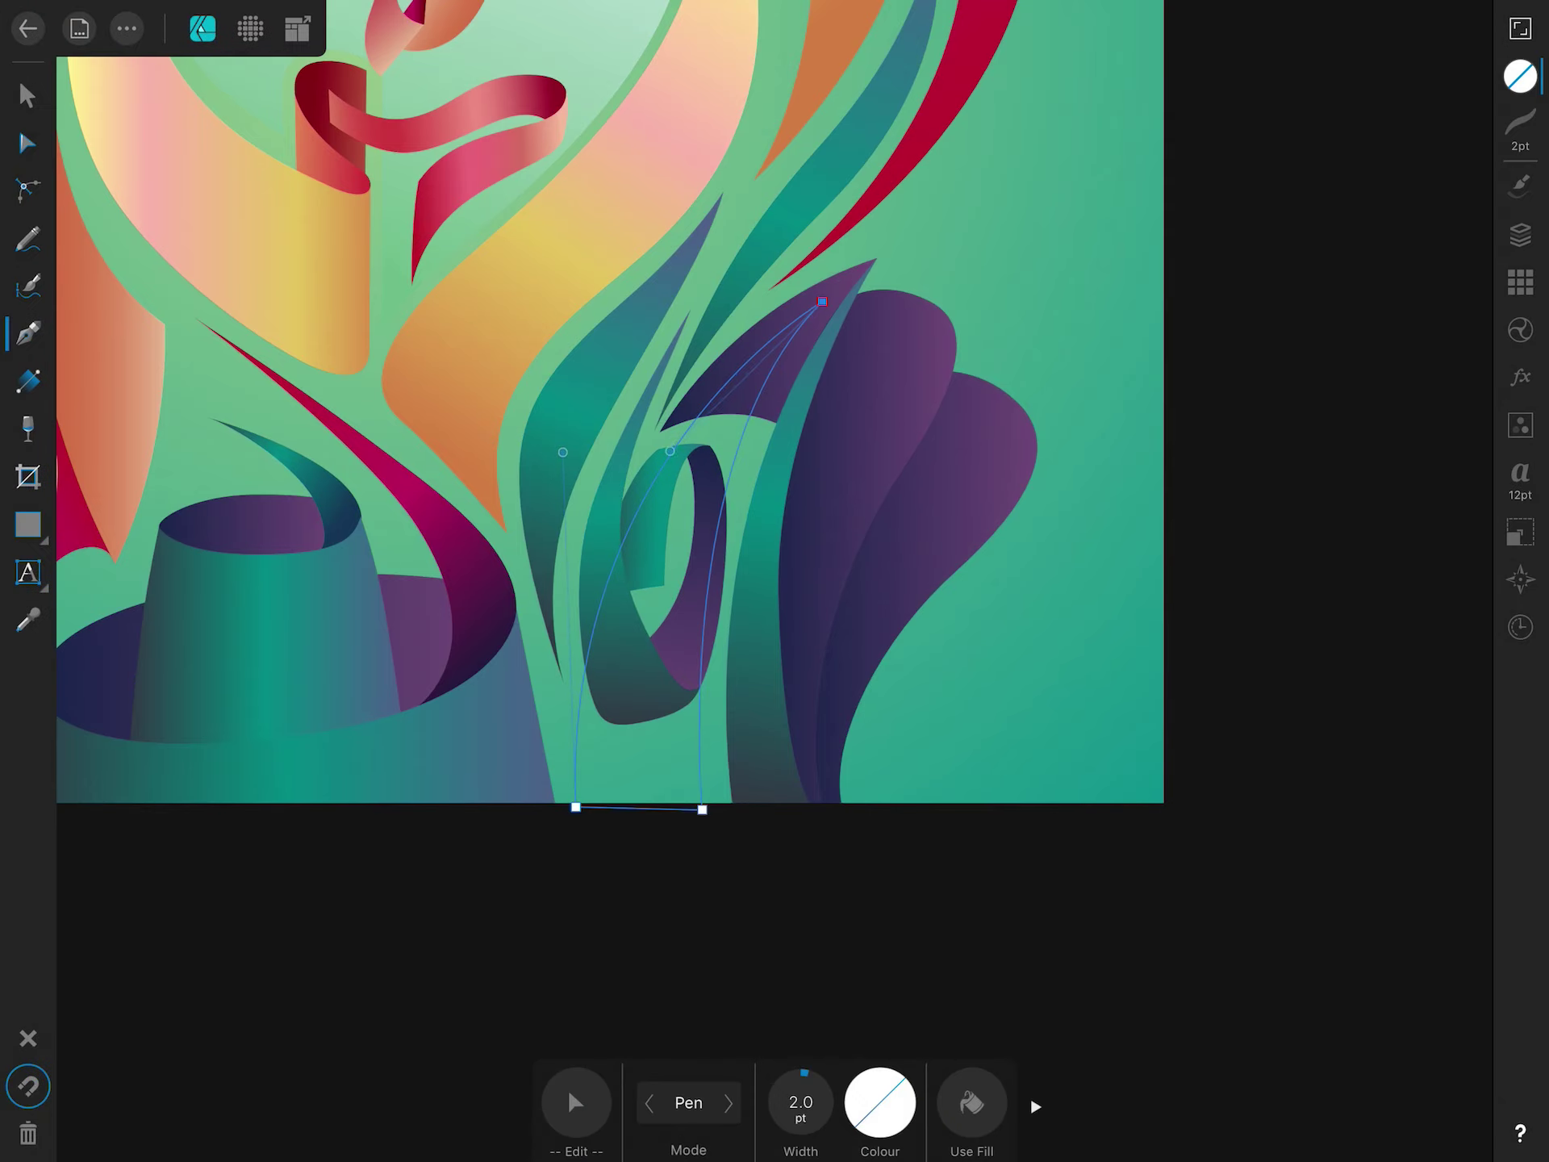
{"action": "left_click", "coordinate": [28, 381]}
{"action": "mouse_move", "coordinate": [607, 836]}
{"action": "left_mouse_down"}
{"action": "mouse_move", "coordinate": [763, 349]}
{"action": "mouse_move", "coordinate": [838, 261]}
{"action": "left_mouse_up"}
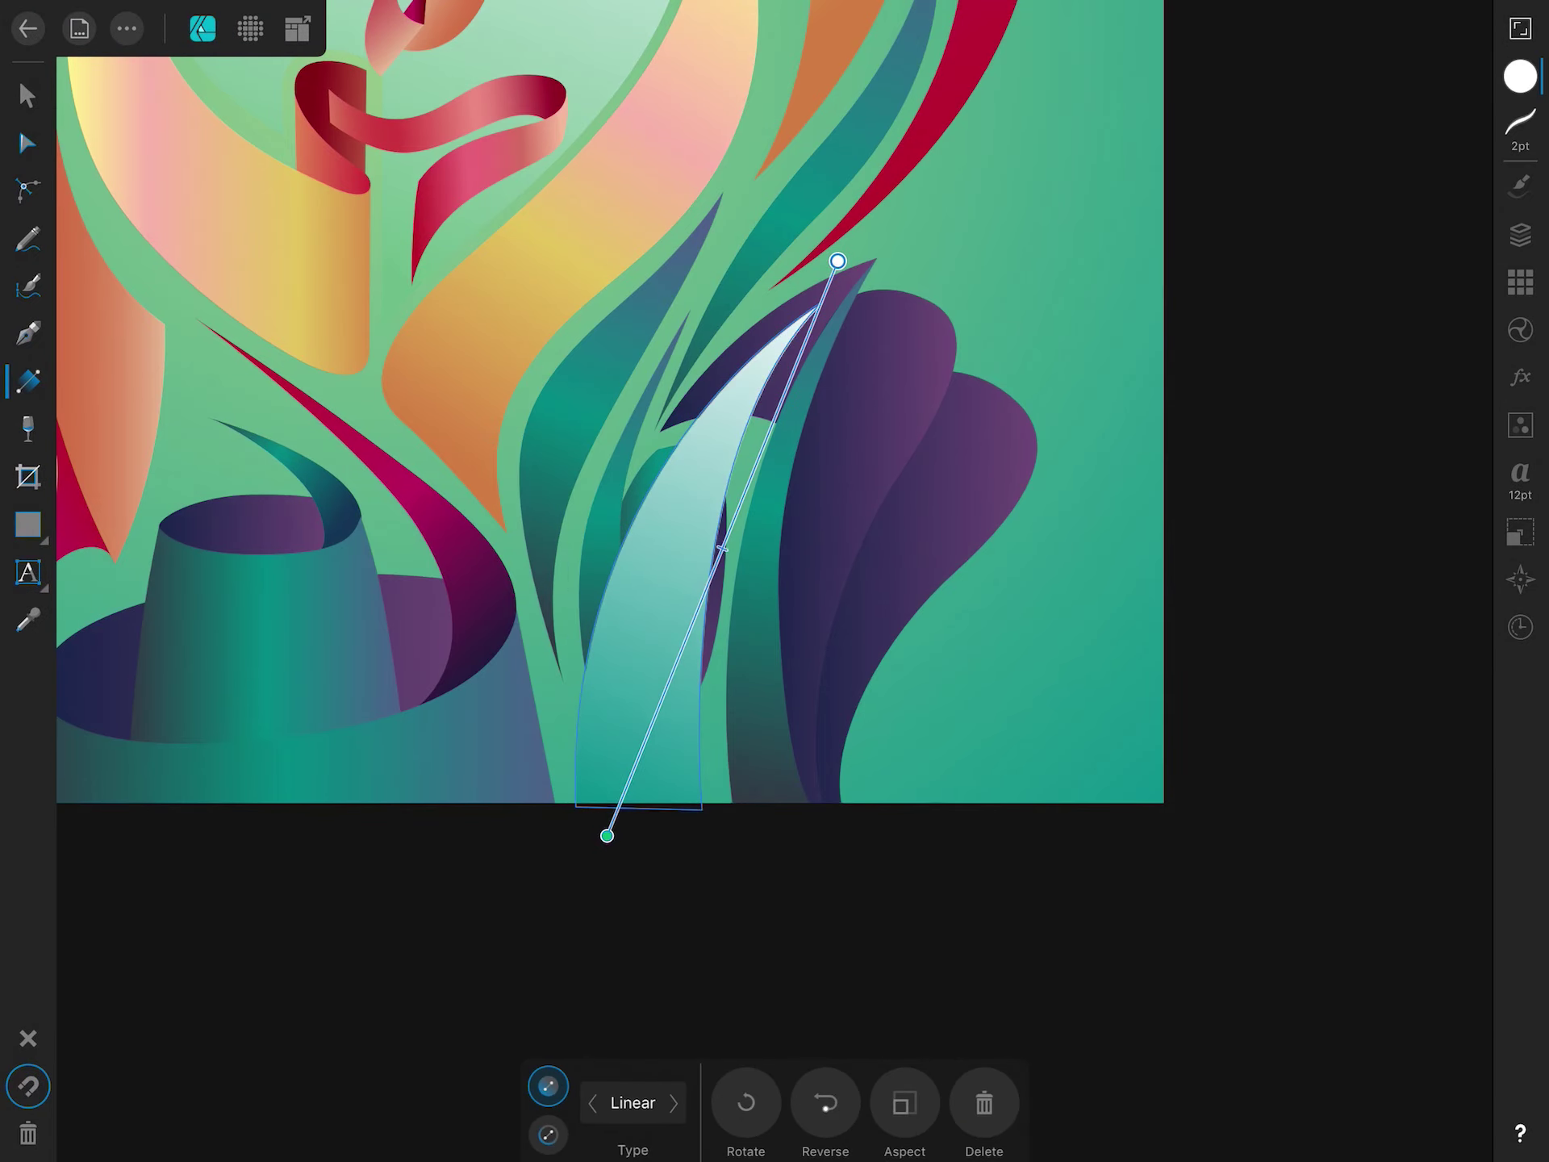
Move the new shape down the layer stack, behind the teal strands.
{"action": "left_click", "coordinate": [1520, 234]}
{"action": "mouse_move", "coordinate": [1320, 171]}
{"action": "left_mouse_down"}
{"action": "mouse_move", "coordinate": [1283, 998]}
{"action": "mouse_move", "coordinate": [1283, 796]}
{"action": "left_mouse_up"}
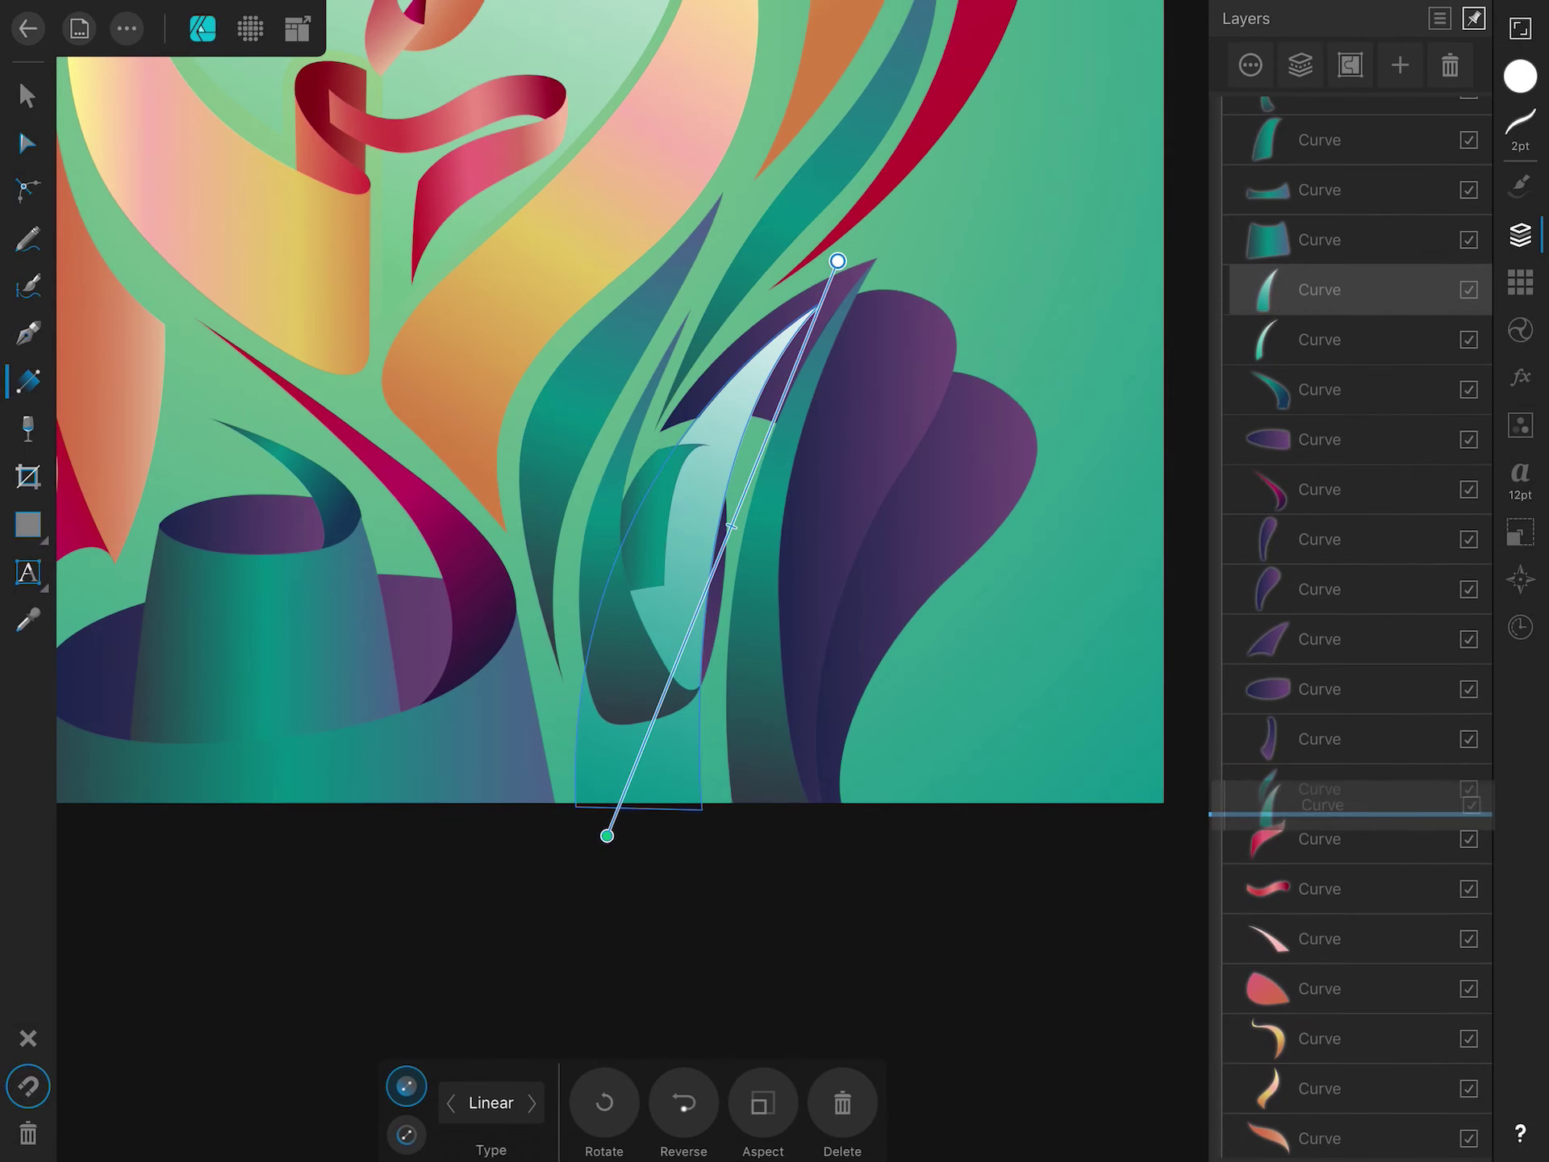
{"action": "mouse_move", "coordinate": [1283, 796]}
{"action": "left_mouse_down"}
{"action": "mouse_move", "coordinate": [1283, 589]}
{"action": "mouse_move", "coordinate": [1283, 639]}
{"action": "left_mouse_up"}
{"action": "left_click", "coordinate": [27, 95]}
{"action": "scroll", "coordinate": [589, 403], "scroll_direction": "down", "scroll_amount": 5}
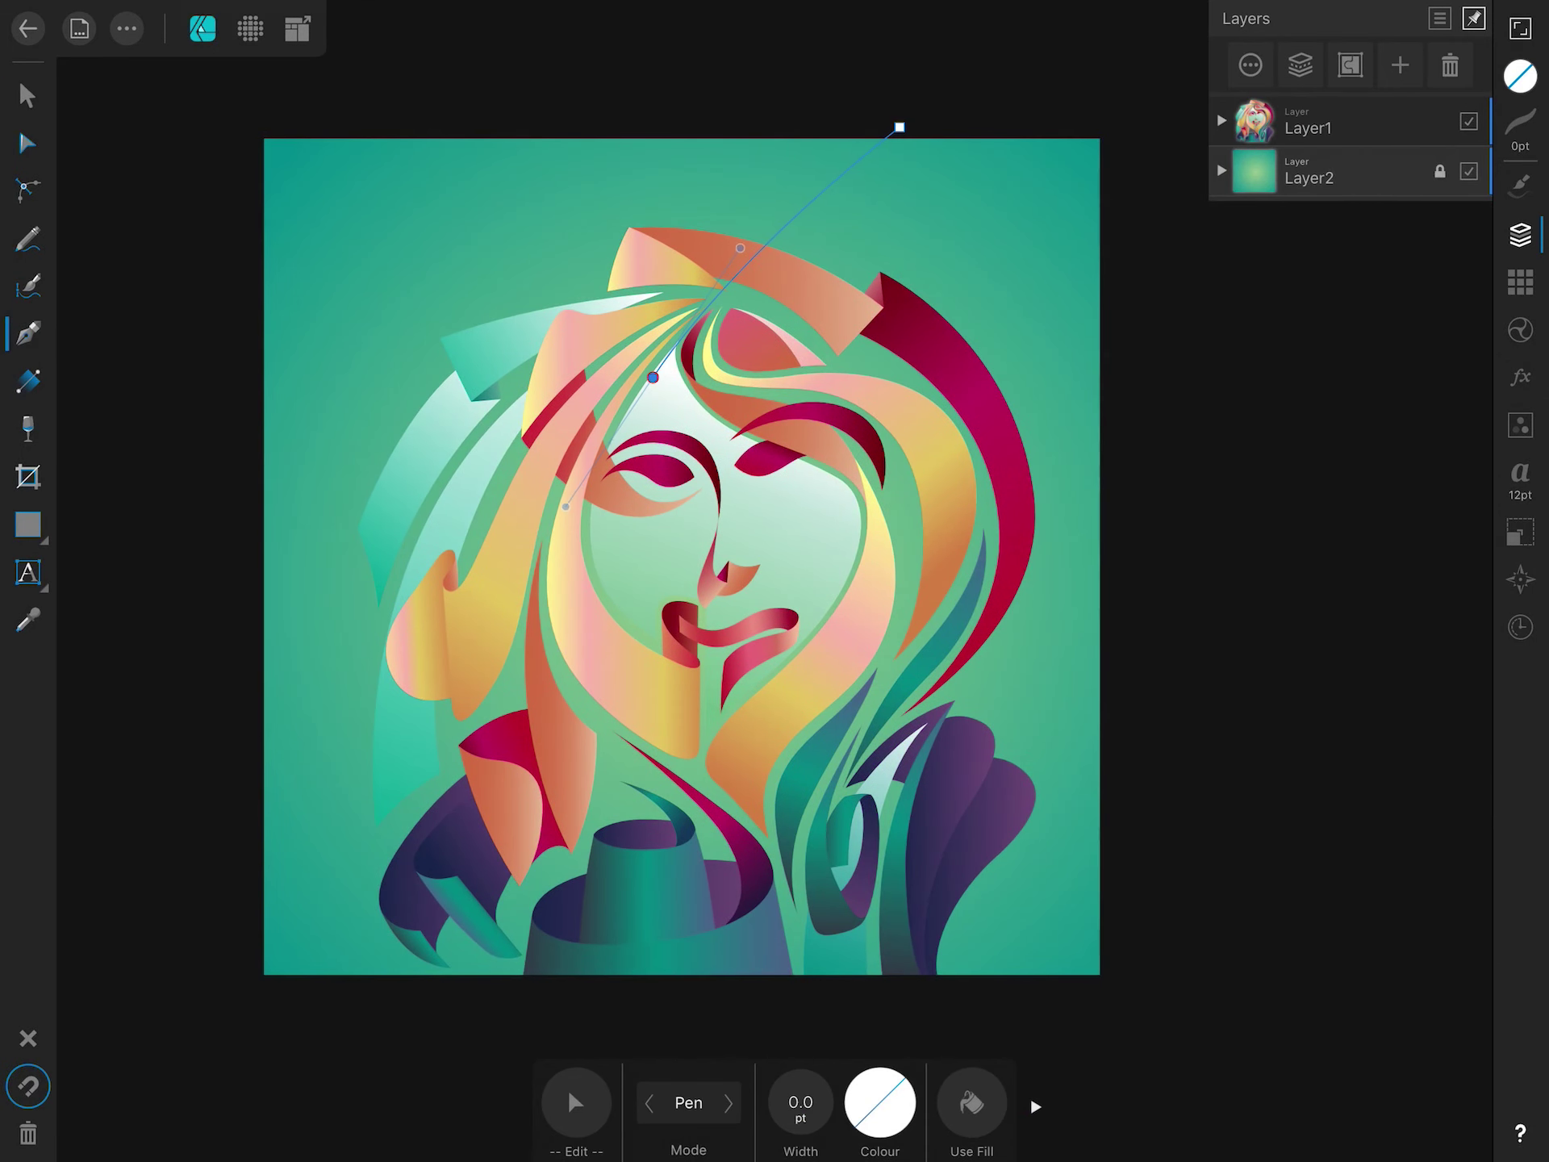
Finish the large background shape, snap its corners to the canvas edges and move it into Layer1.
{"action": "left_click_drag", "start_coordinate": [687, 747], "coordinate": [825, 815]}
{"action": "left_click", "coordinate": [803, 982]}
{"action": "left_click", "coordinate": [26, 143]}
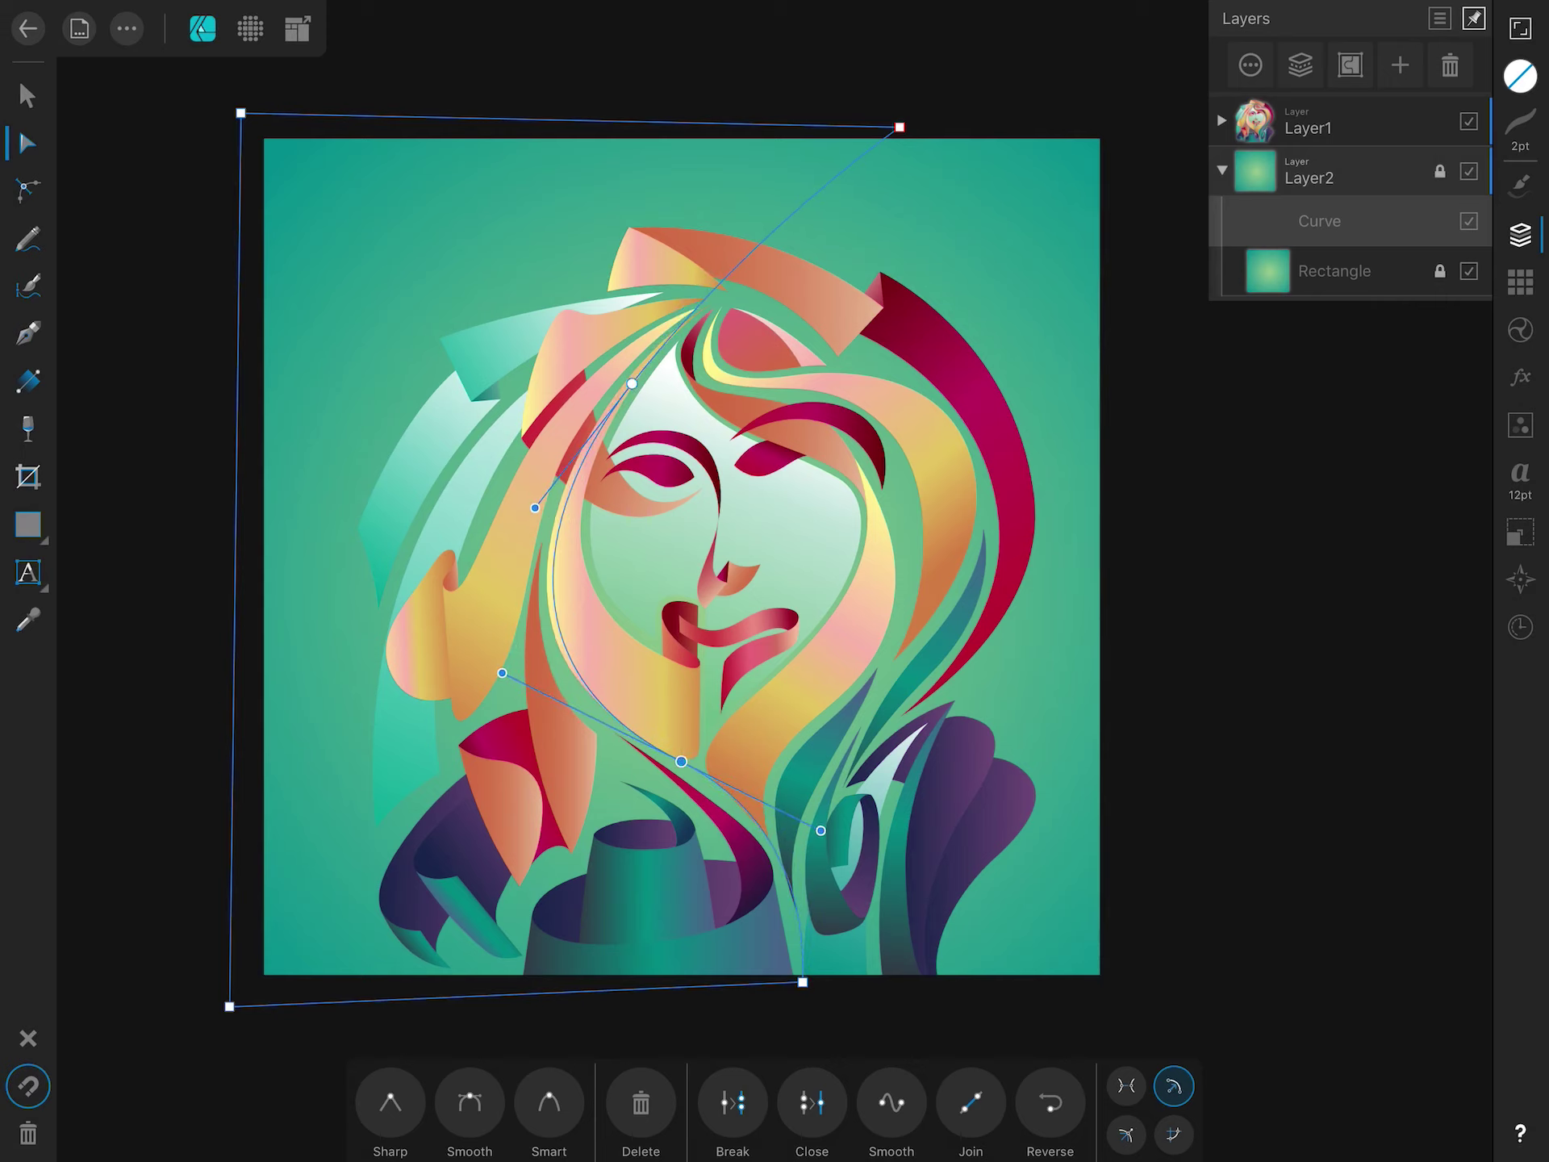
{"action": "left_click_drag", "start_coordinate": [229, 1006], "coordinate": [259, 979]}
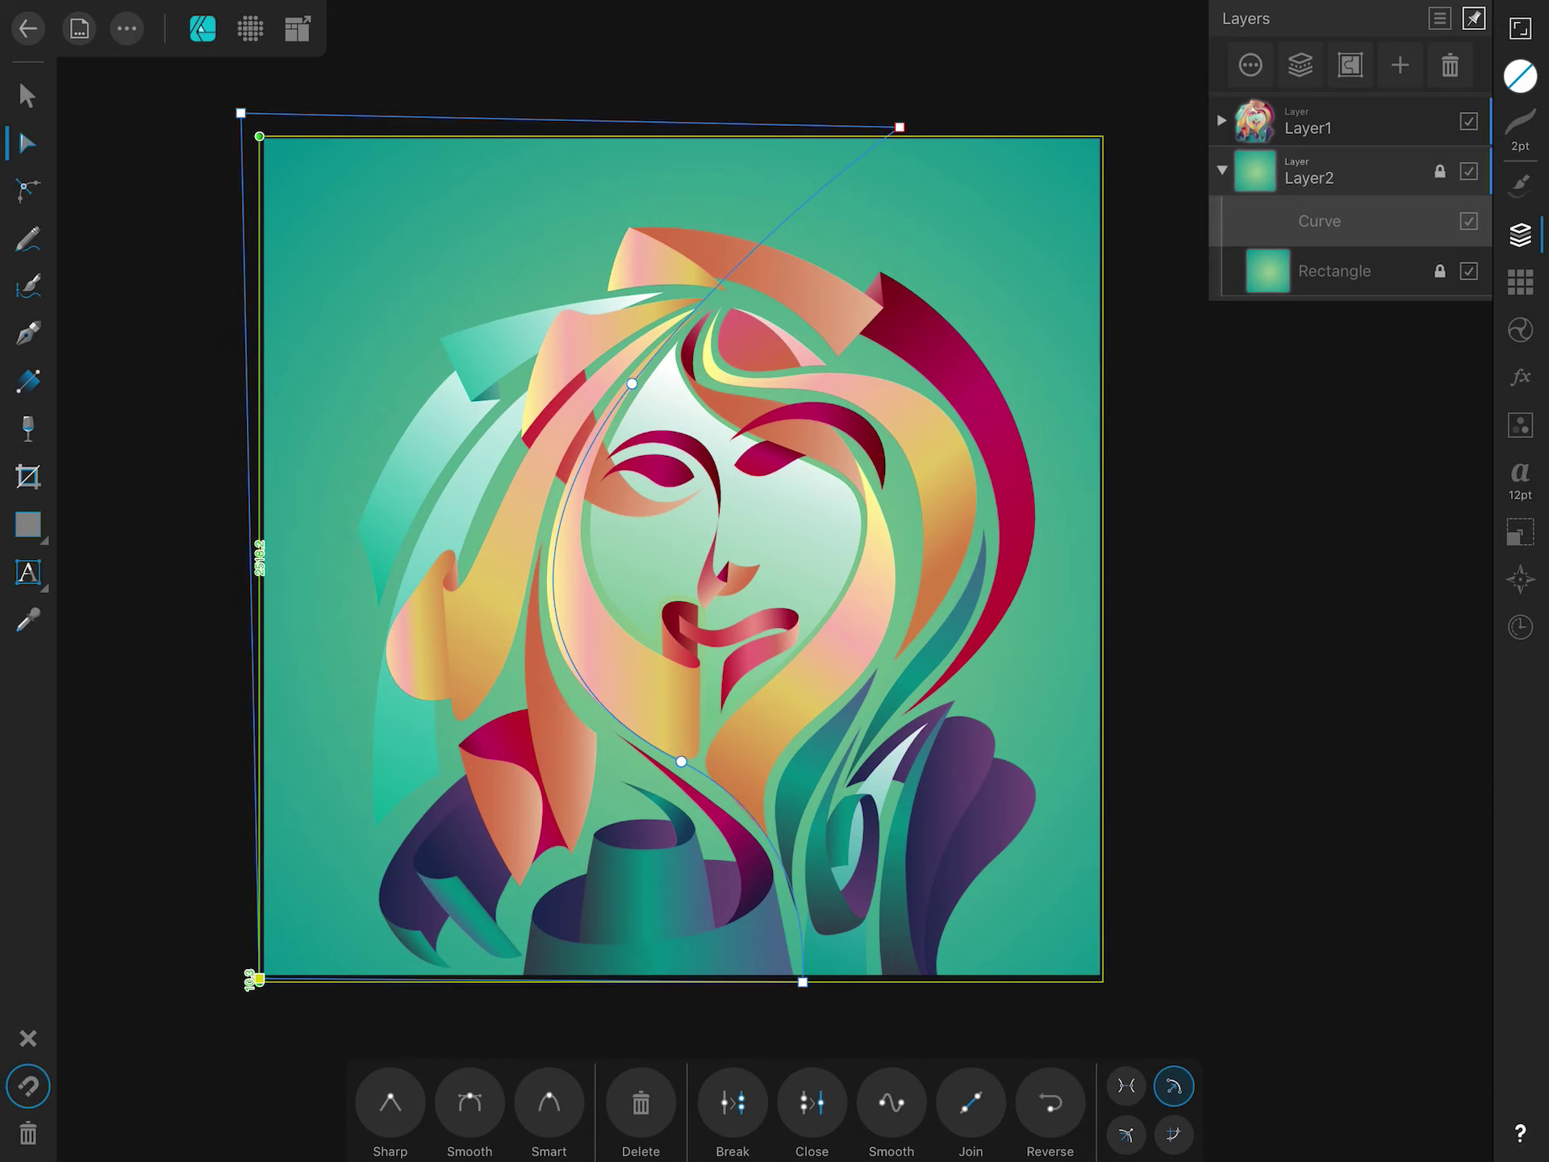
{"action": "left_click_drag", "start_coordinate": [240, 113], "coordinate": [264, 136]}
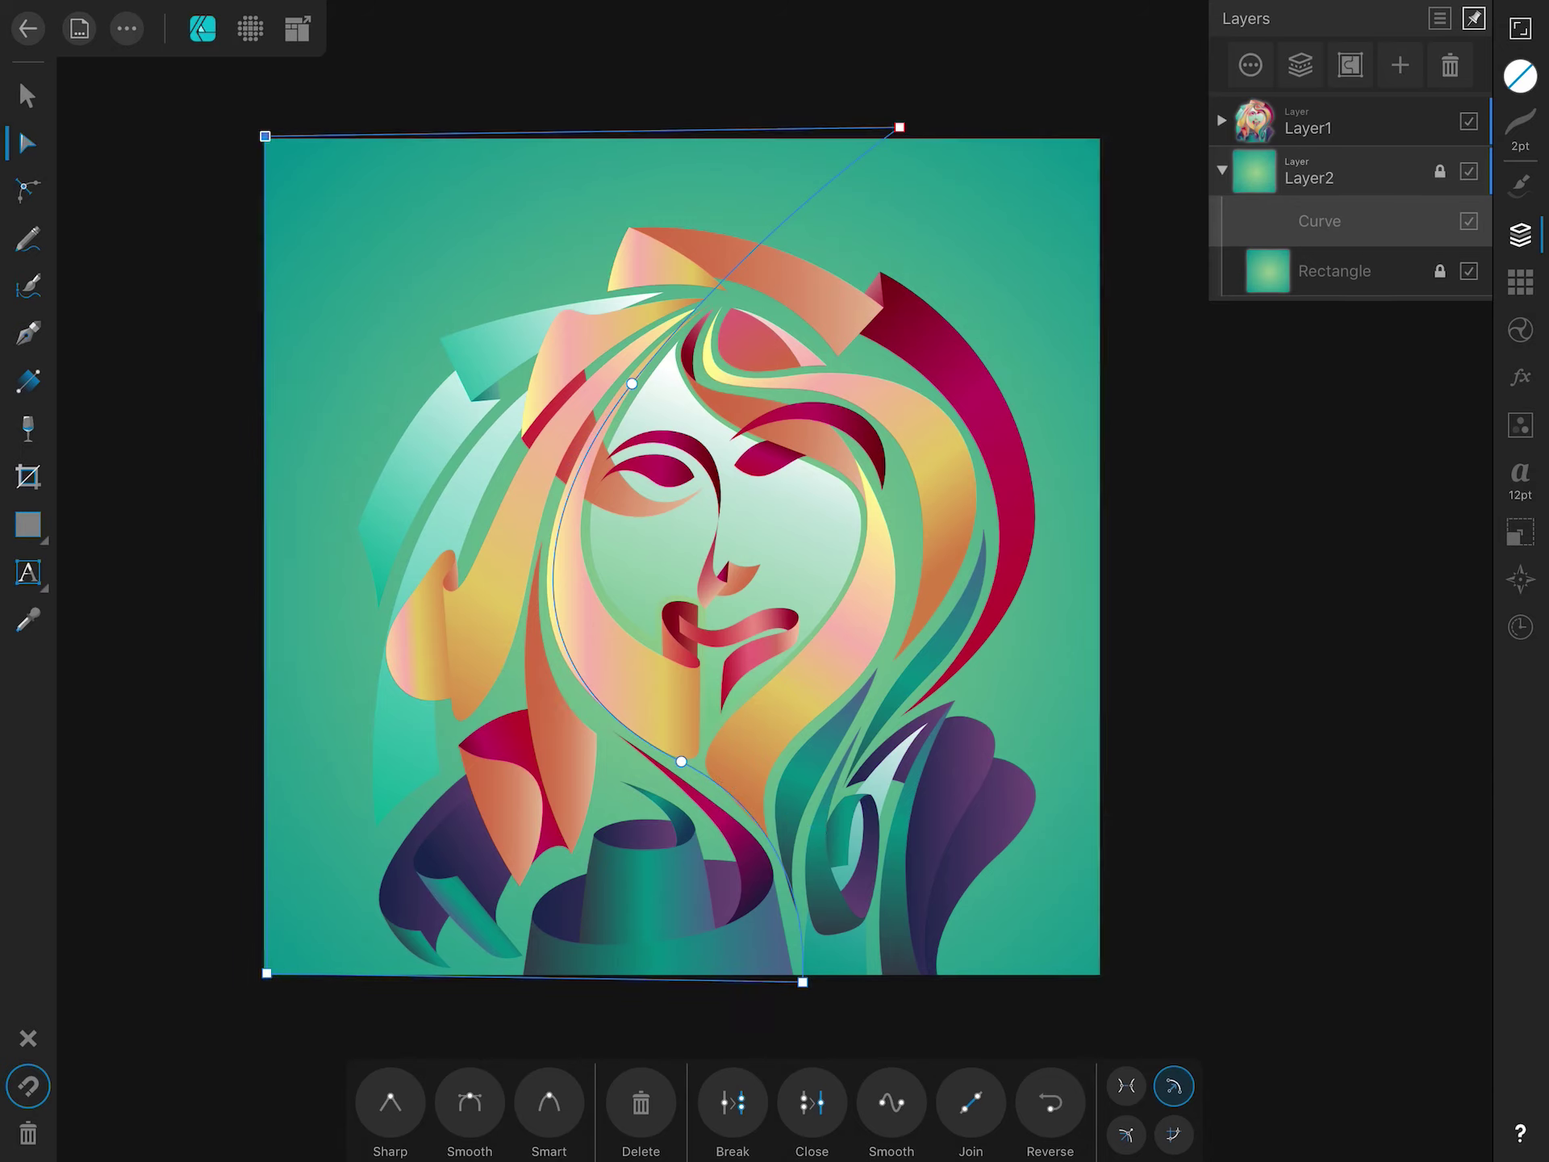
{"action": "left_click_drag", "start_coordinate": [899, 127], "coordinate": [887, 135]}
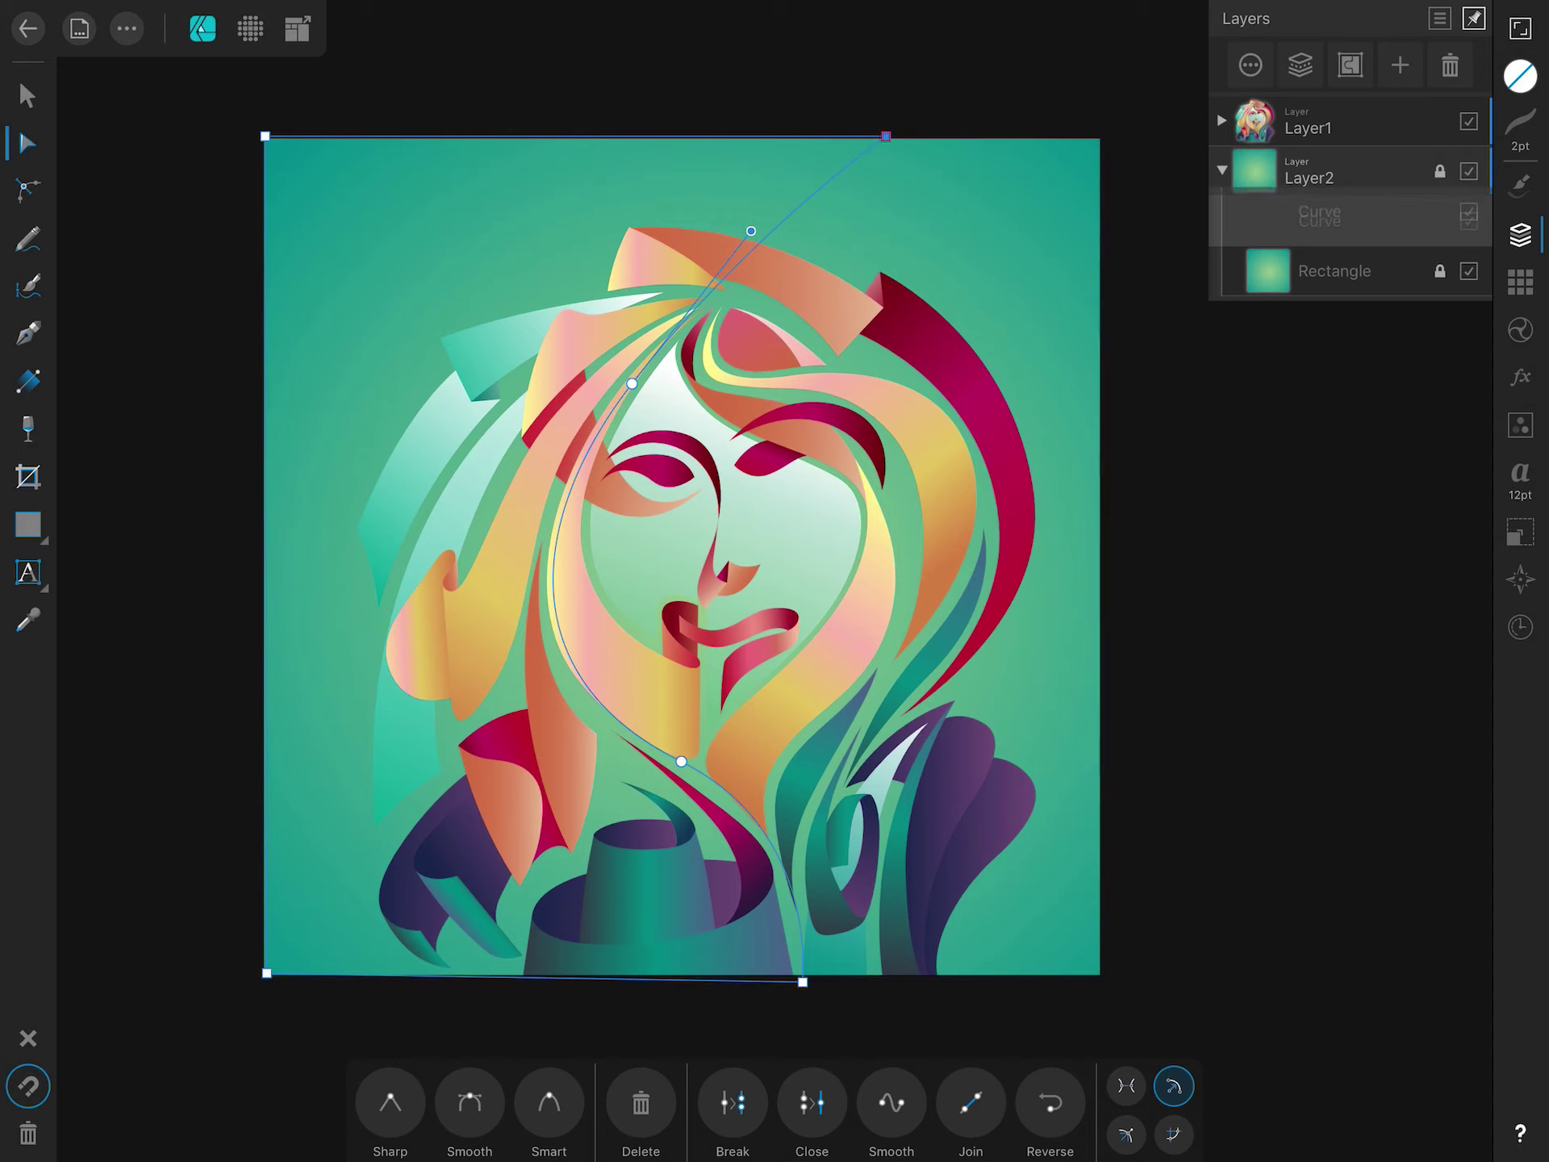
{"action": "left_click_drag", "start_coordinate": [1320, 216], "coordinate": [1320, 162]}
Apply a linear gradient across the shape, adjust its handles and raise cyan and yellow in a stop.
{"action": "left_click", "coordinate": [28, 381]}
{"action": "left_click_drag", "start_coordinate": [632, 553], "coordinate": [203, 559]}
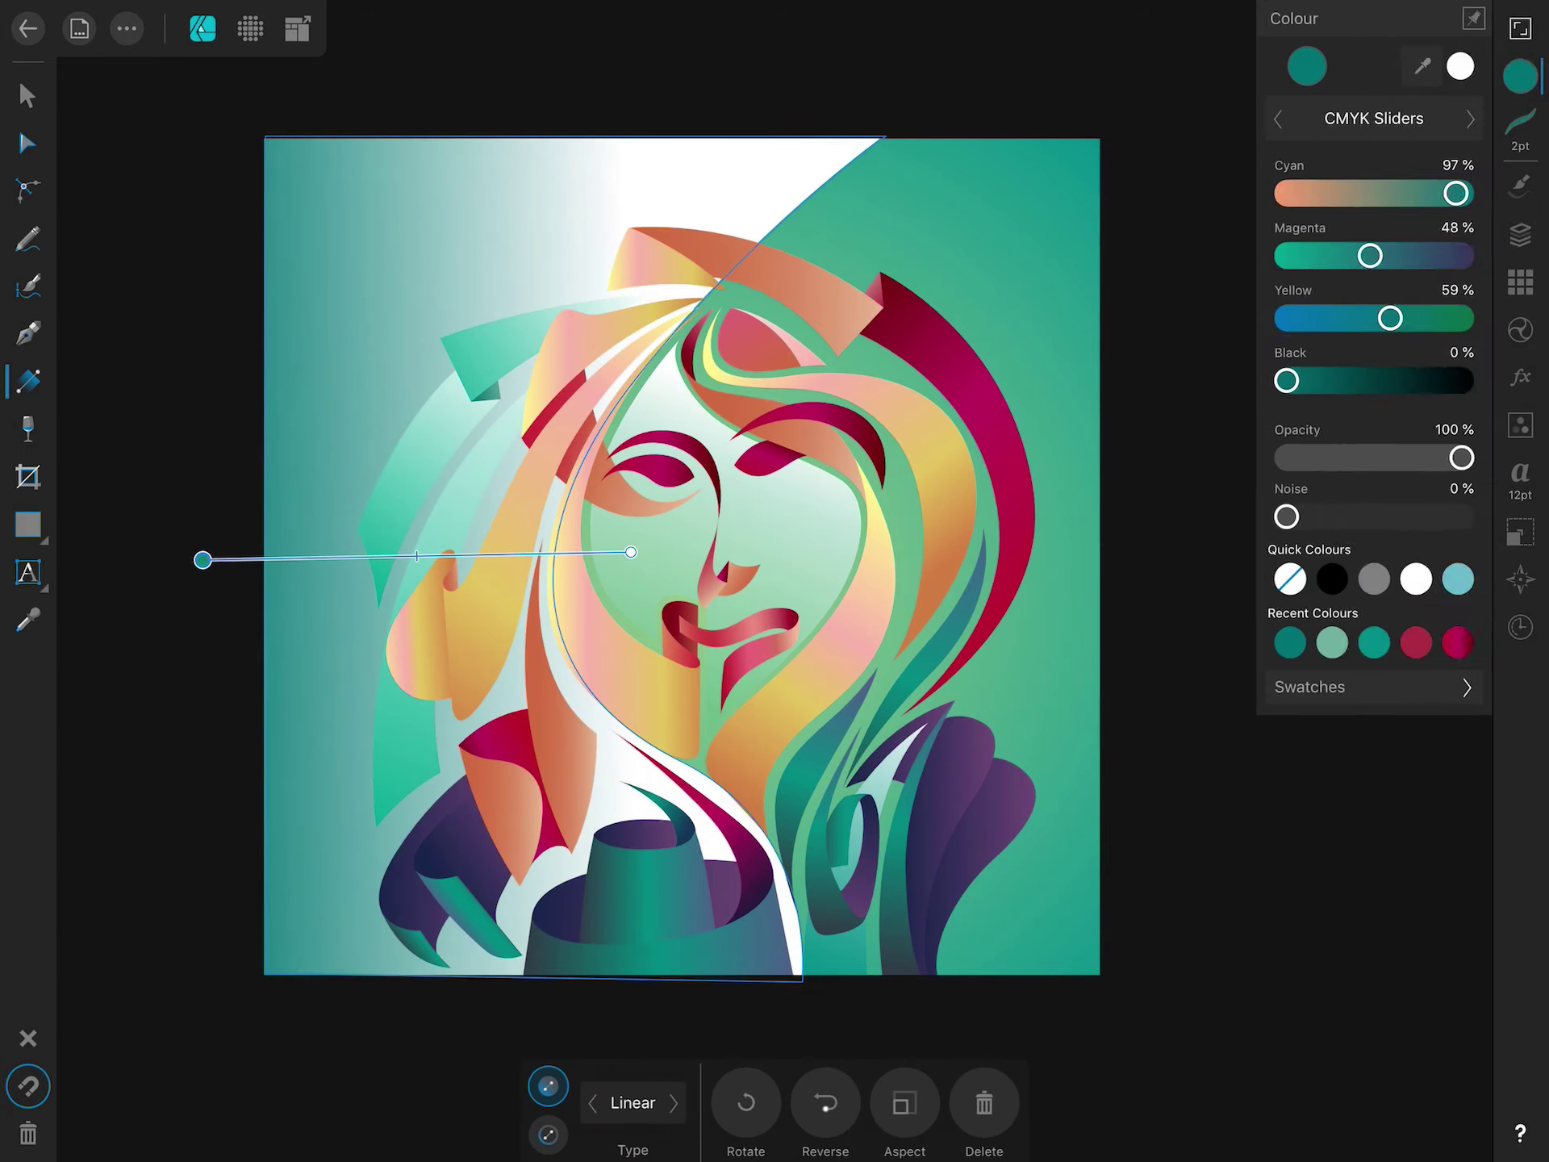
{"action": "mouse_move", "coordinate": [632, 553]}
{"action": "left_mouse_down"}
{"action": "mouse_move", "coordinate": [678, 512]}
{"action": "mouse_move", "coordinate": [840, 573]}
{"action": "mouse_move", "coordinate": [627, 505]}
{"action": "mouse_move", "coordinate": [565, 686]}
{"action": "mouse_move", "coordinate": [587, 572]}
{"action": "left_mouse_up"}
{"action": "mouse_move", "coordinate": [202, 559]}
{"action": "left_mouse_down"}
{"action": "mouse_move", "coordinate": [248, 580]}
{"action": "mouse_move", "coordinate": [363, 565]}
{"action": "mouse_move", "coordinate": [308, 570]}
{"action": "left_mouse_up"}
{"action": "left_click_drag", "start_coordinate": [586, 572], "coordinate": [798, 588]}
{"action": "left_click", "coordinate": [1521, 77]}
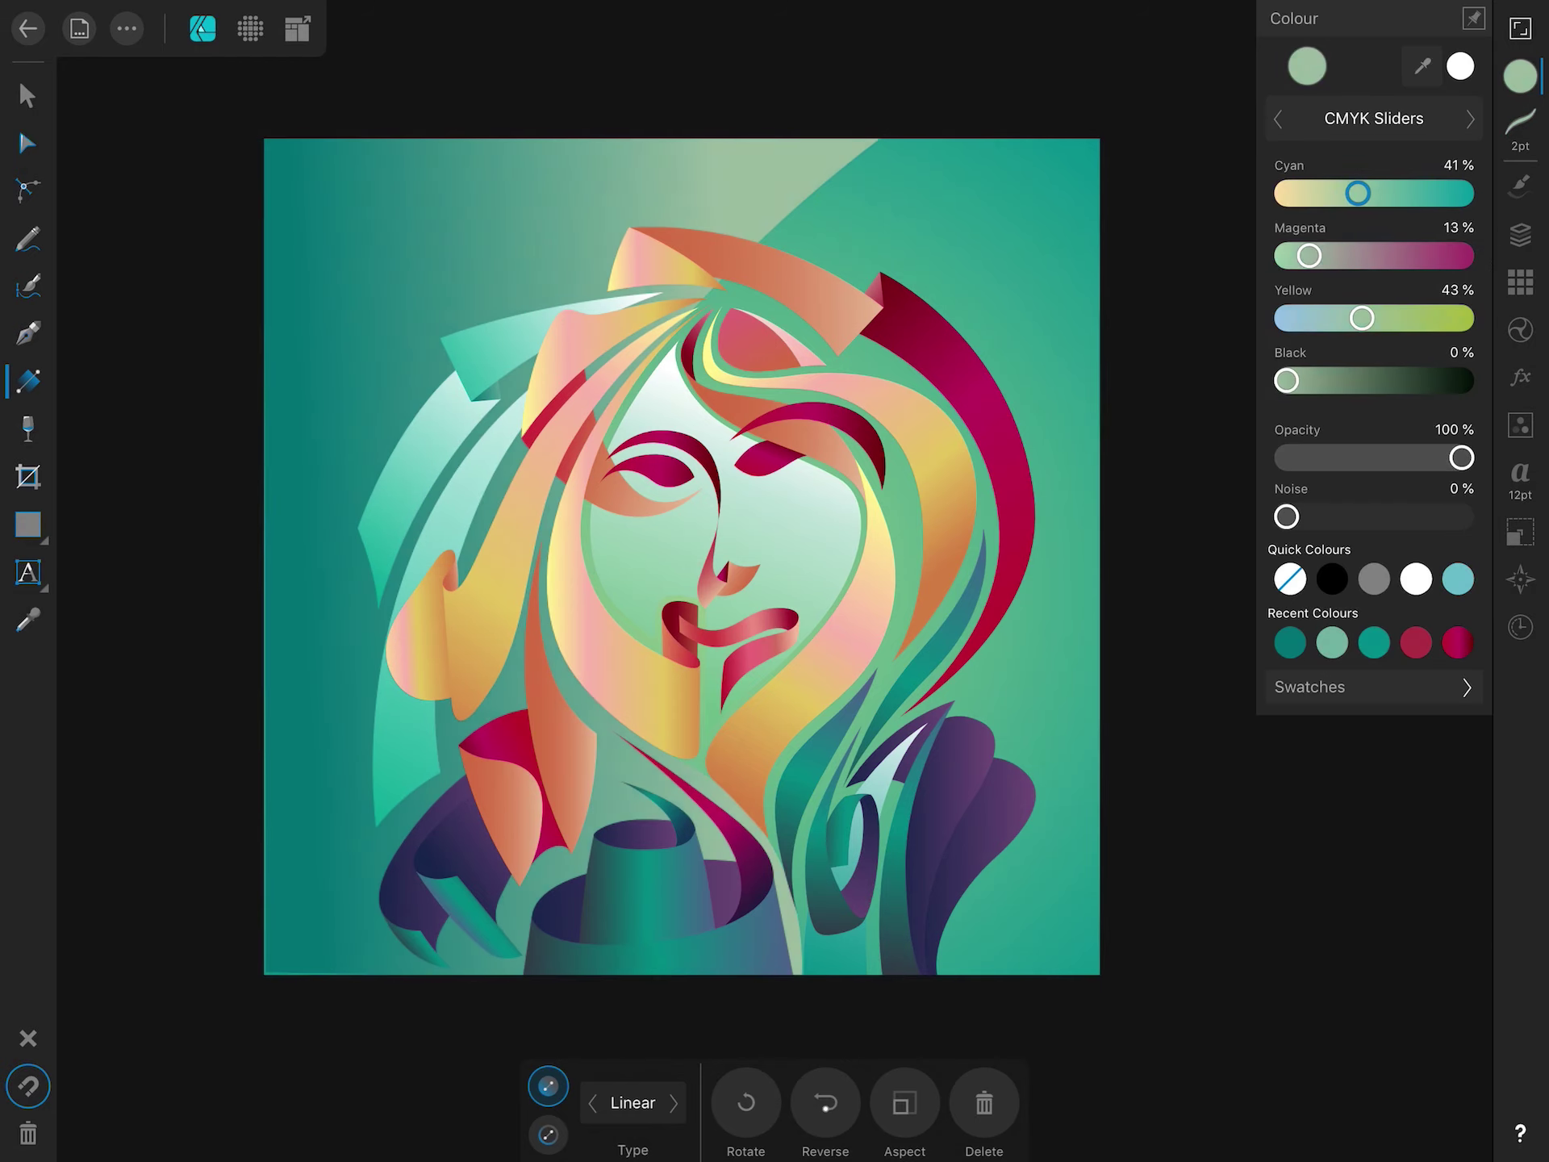
{"action": "left_click_drag", "start_coordinate": [1364, 193], "coordinate": [1385, 193]}
{"action": "left_click_drag", "start_coordinate": [1330, 318], "coordinate": [1344, 318]}
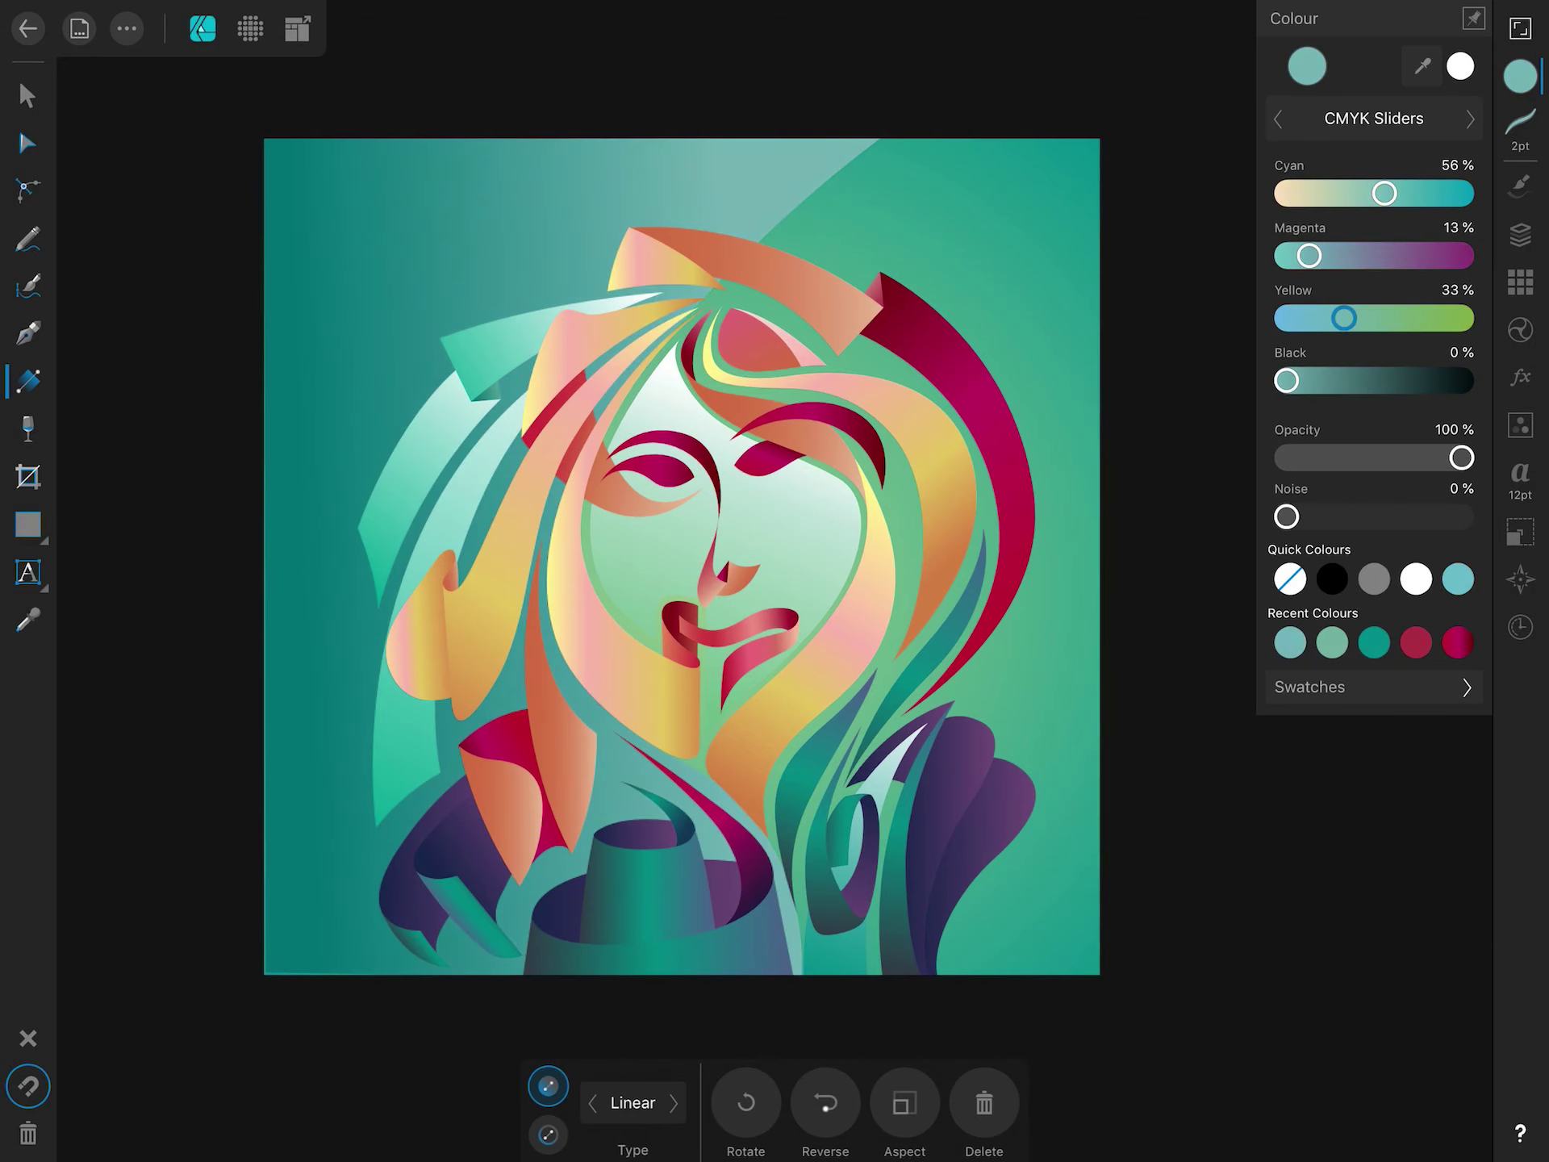
{"action": "mouse_move", "coordinate": [307, 571]}
{"action": "left_mouse_down"}
{"action": "mouse_move", "coordinate": [245, 565]}
{"action": "mouse_move", "coordinate": [277, 549]}
{"action": "mouse_move", "coordinate": [266, 557]}
{"action": "mouse_move", "coordinate": [329, 571]}
{"action": "mouse_move", "coordinate": [266, 553]}
{"action": "left_mouse_up"}
Start a new curved path from the top edge down the left side.
{"action": "left_click", "coordinate": [27, 332]}
{"action": "left_click", "coordinate": [791, 130]}
{"action": "mouse_move", "coordinate": [252, 769]}
{"action": "left_mouse_down"}
{"action": "mouse_move", "coordinate": [268, 1159]}
{"action": "mouse_move", "coordinate": [249, 1151]}
{"action": "mouse_move", "coordinate": [246, 791]}
{"action": "left_mouse_up"}
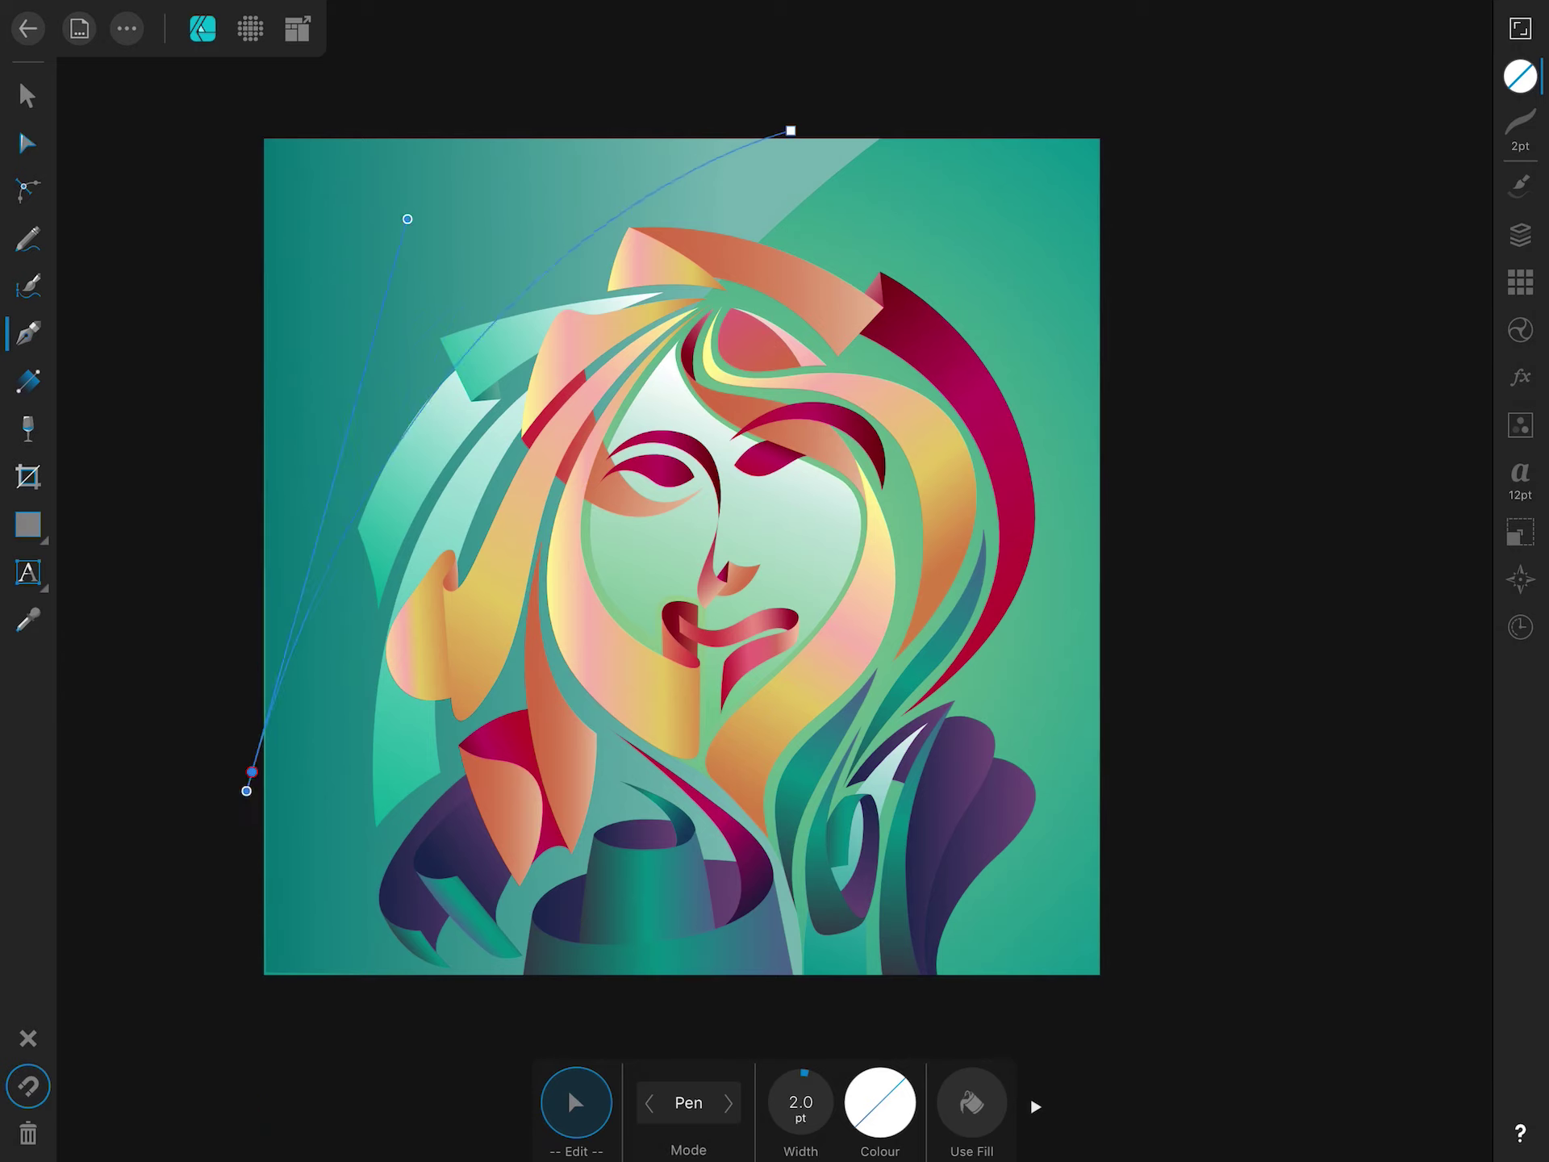
Close the left-edge arc into a shape and give it a light teal fill.
{"action": "mouse_move", "coordinate": [56, 525]}
{"action": "left_mouse_down"}
{"action": "mouse_move", "coordinate": [97, 218]}
{"action": "mouse_move", "coordinate": [207, 390]}
{"action": "mouse_move", "coordinate": [250, 256]}
{"action": "left_mouse_up"}
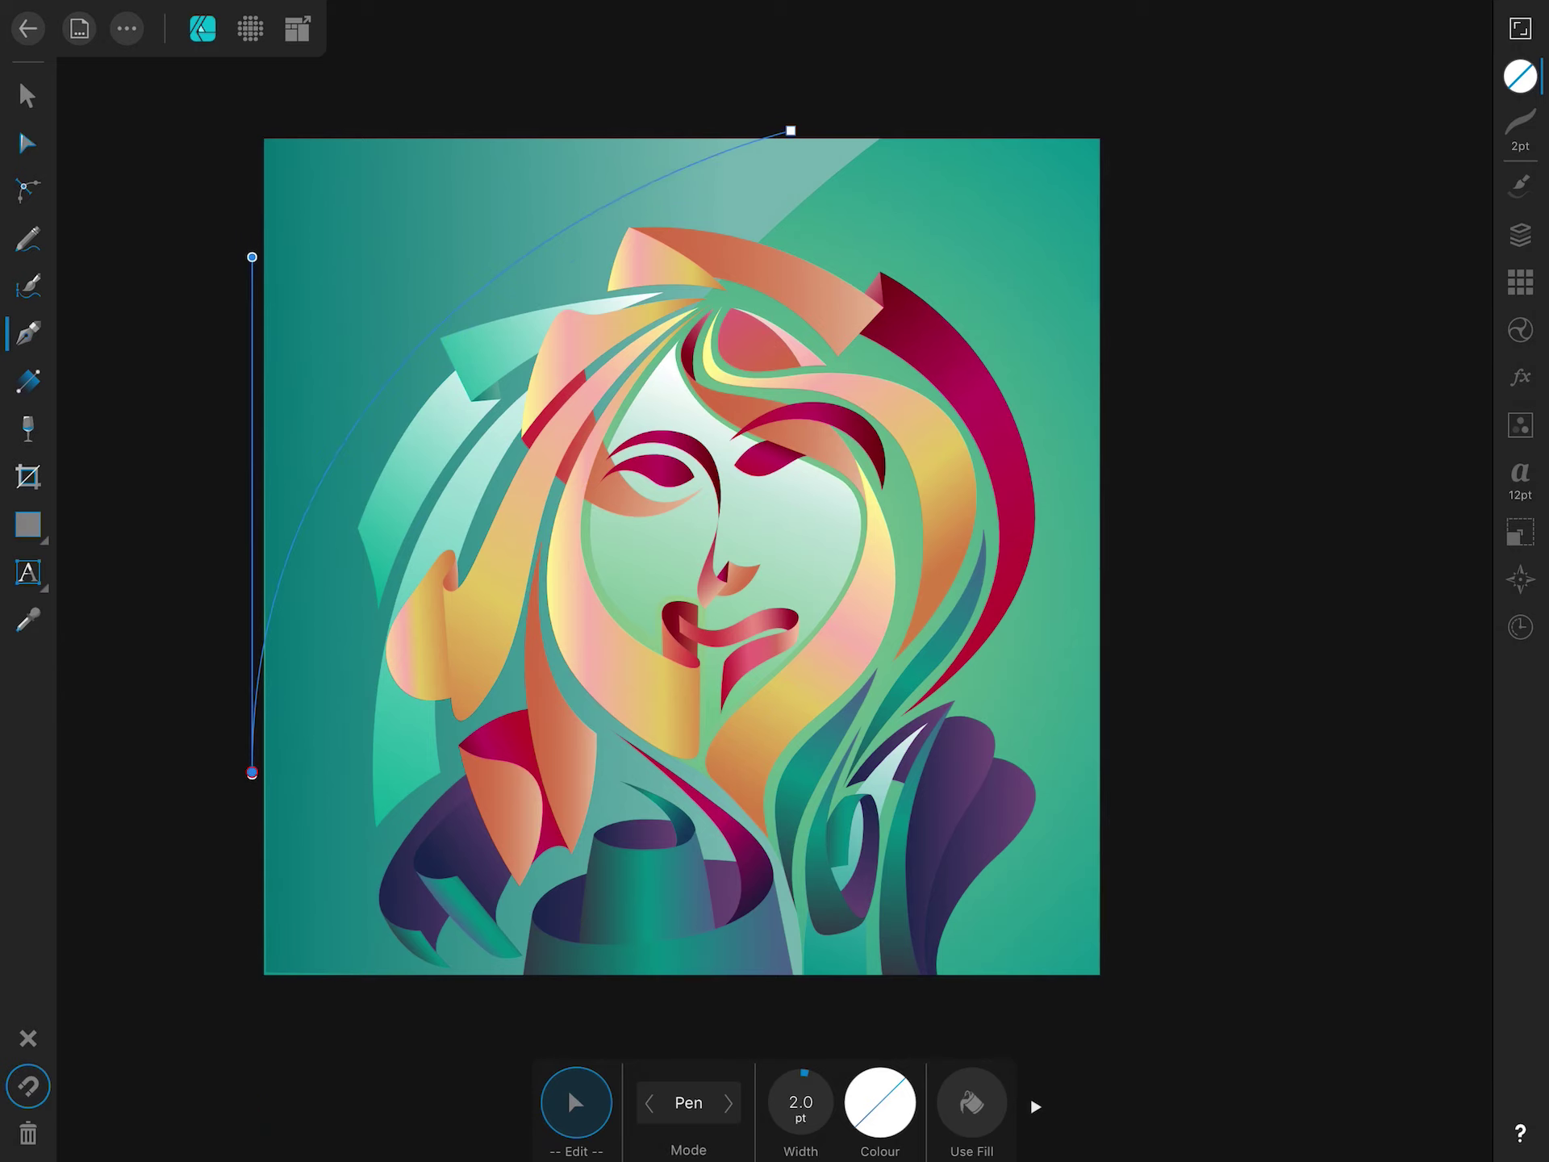
{"action": "key", "text": "ctrl+z"}
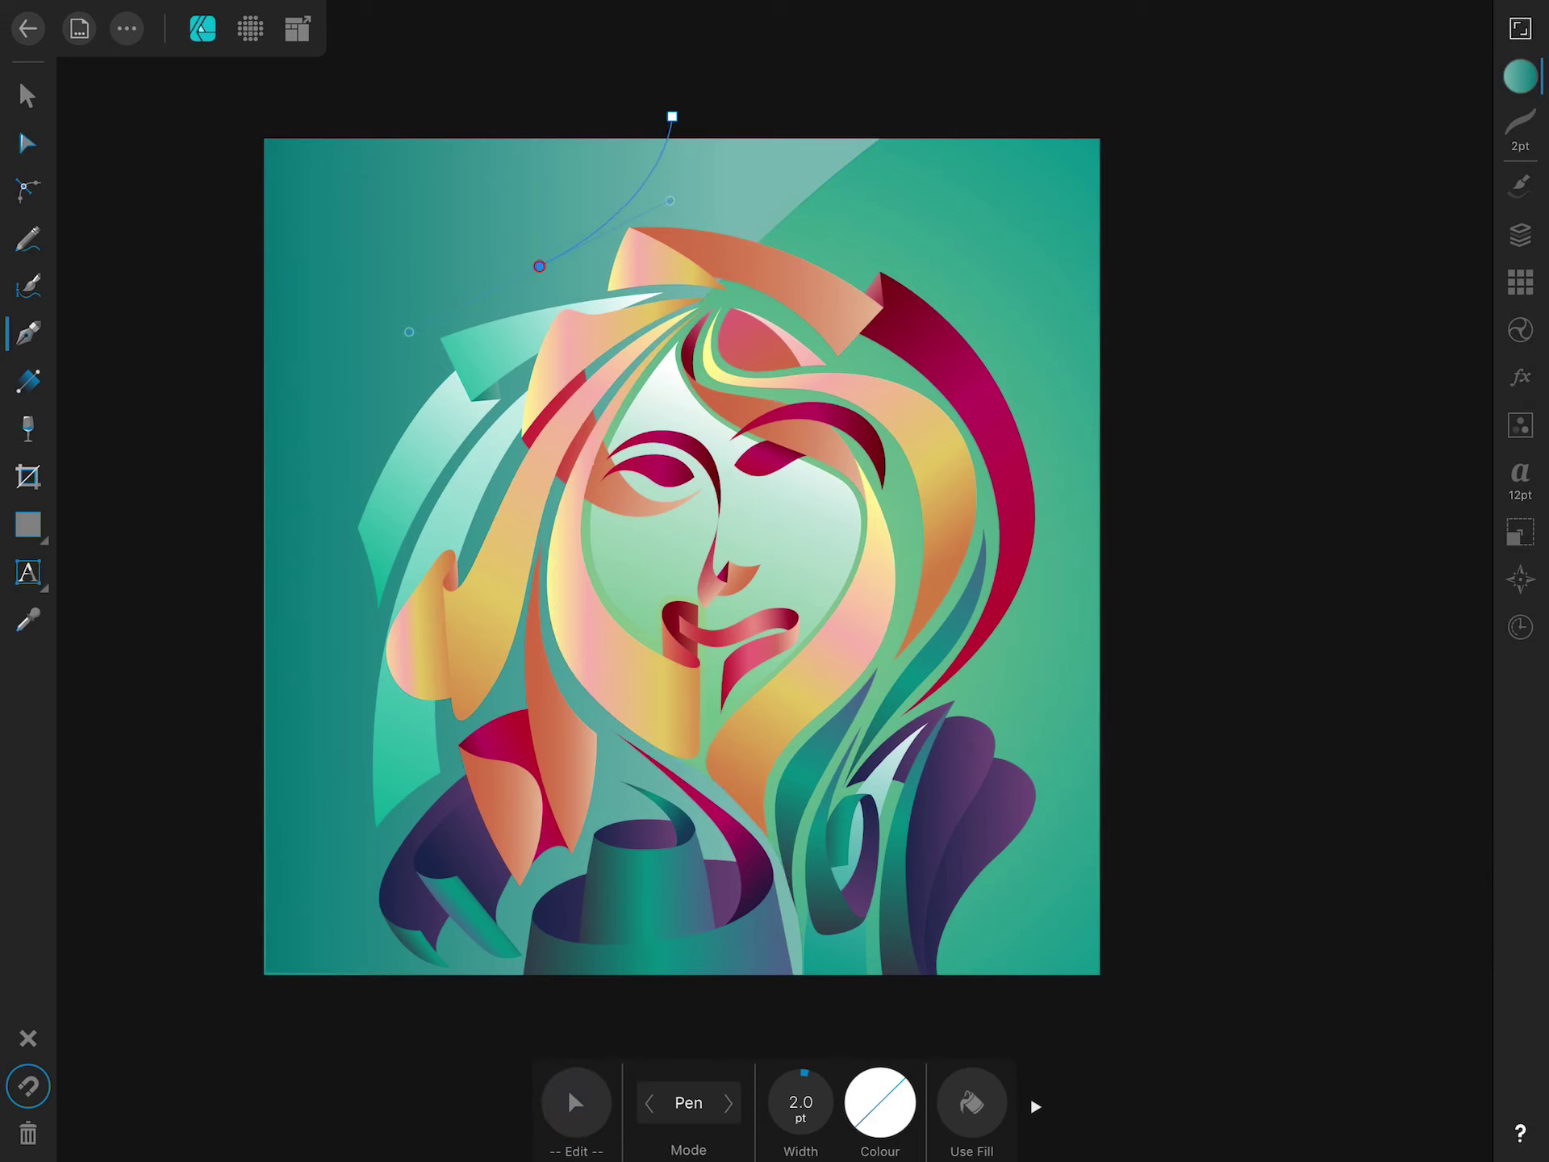
{"action": "left_click", "coordinate": [259, 121]}
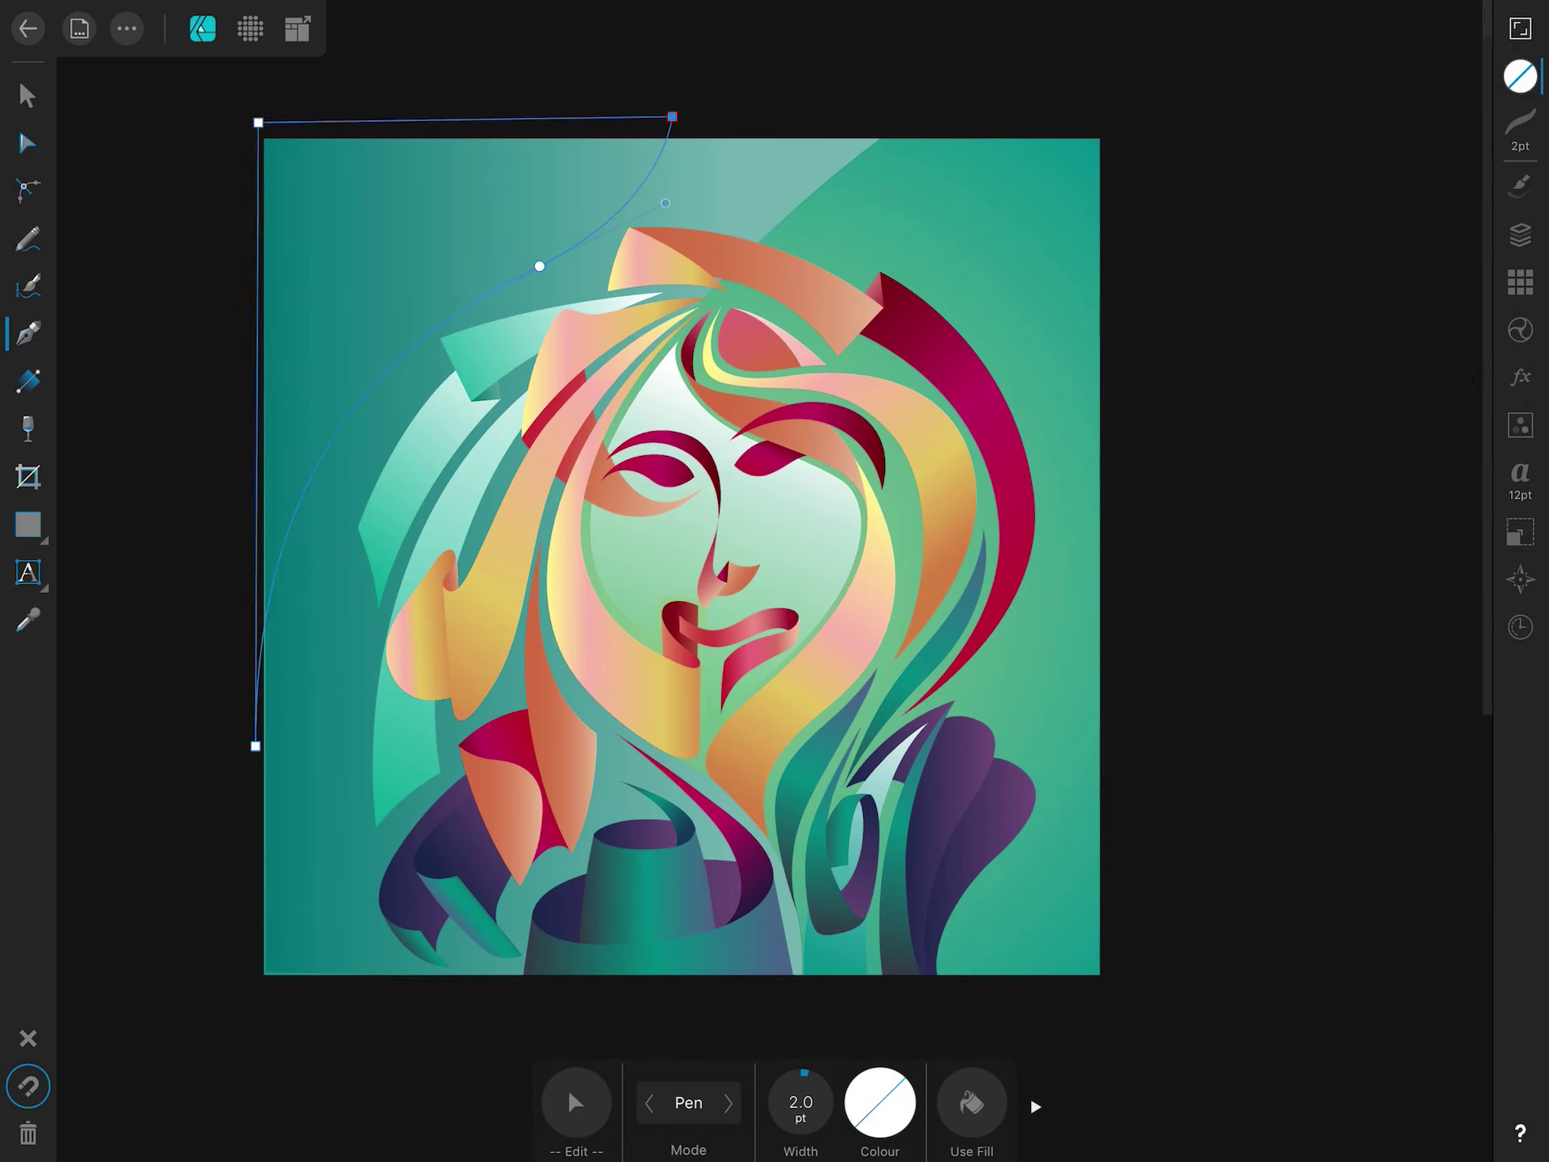
{"action": "left_click", "coordinate": [255, 746]}
{"action": "left_click", "coordinate": [1520, 77]}
{"action": "left_click", "coordinate": [1291, 642]}
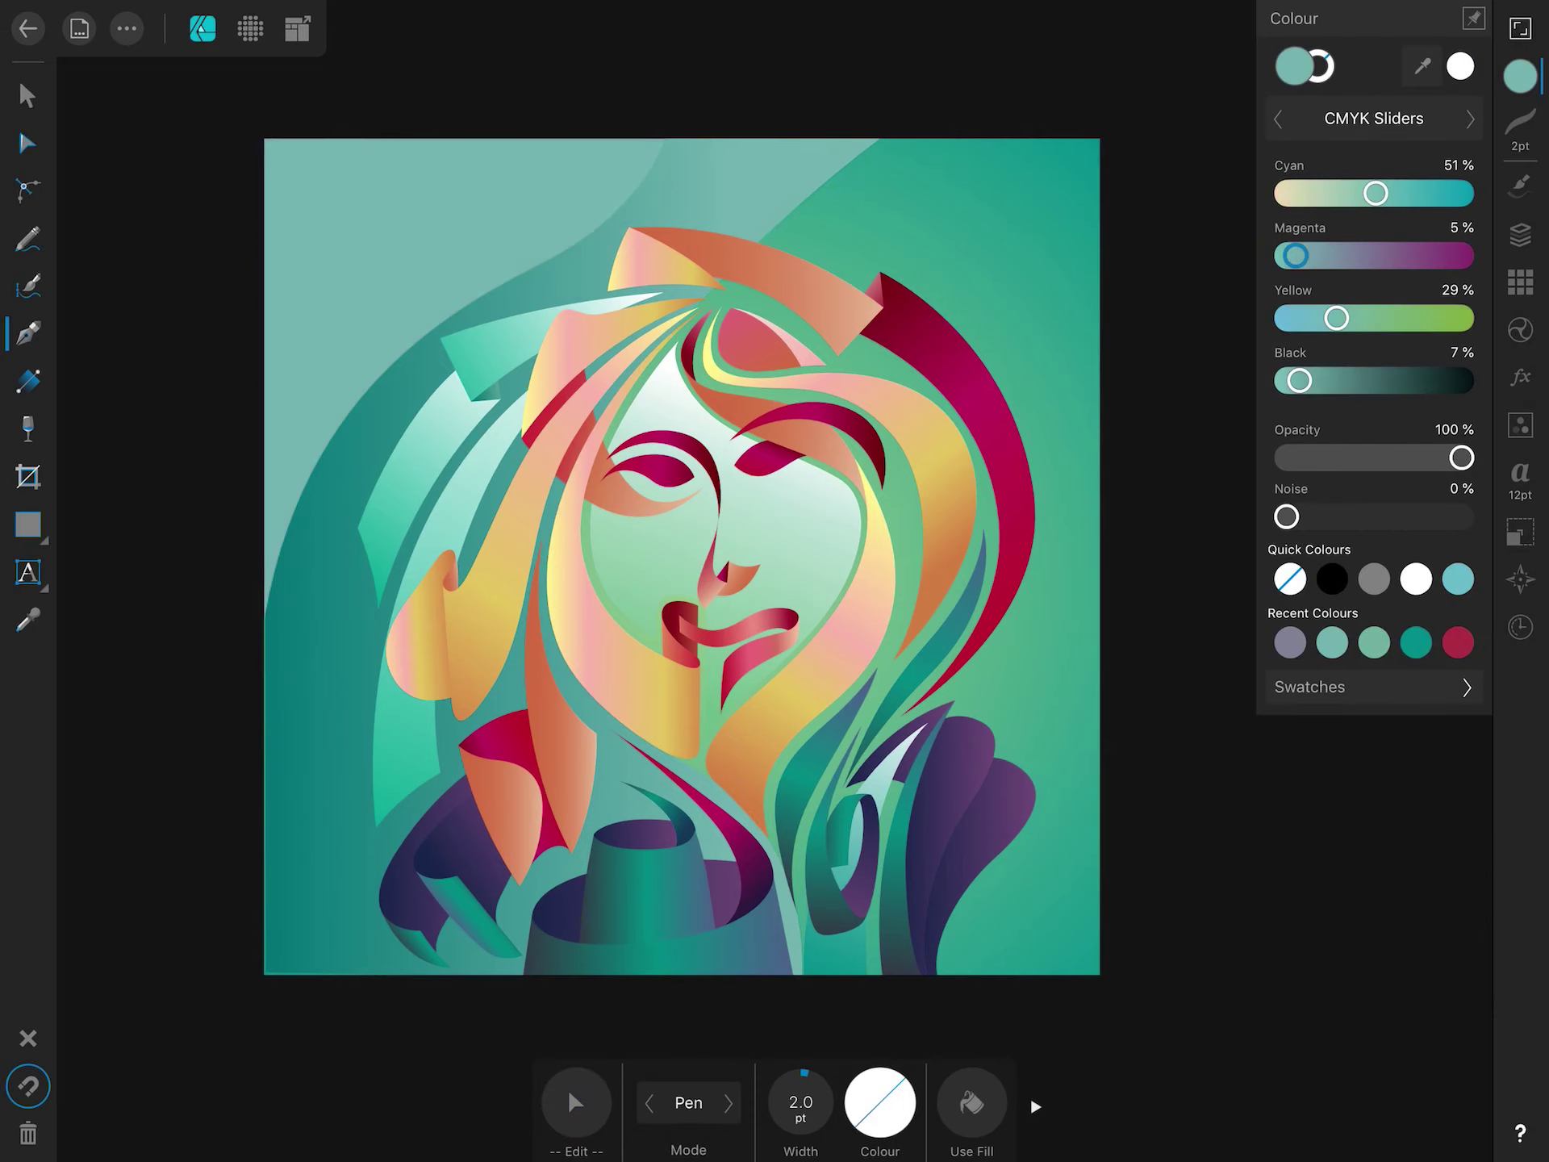
{"action": "left_click_drag", "start_coordinate": [1301, 256], "coordinate": [1289, 256]}
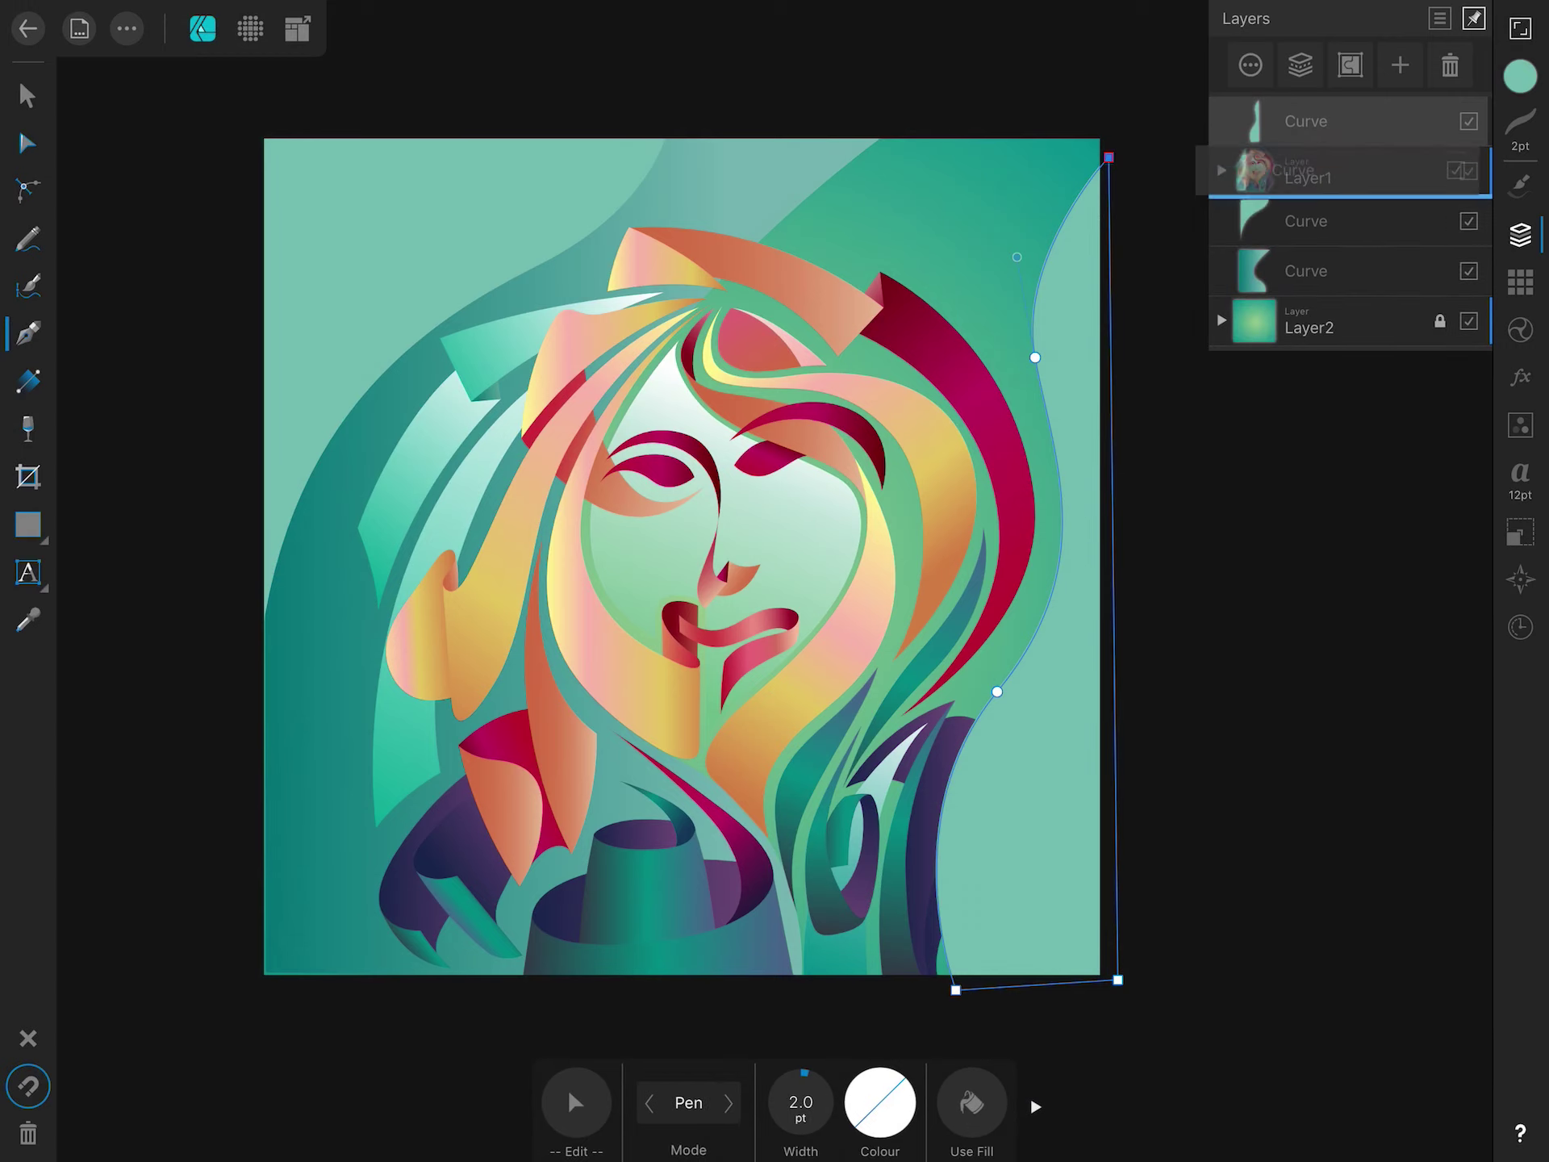
Make the right shape's fill greener with more cyan and a touch of black.
{"action": "left_click_drag", "start_coordinate": [1343, 193], "coordinate": [1359, 193]}
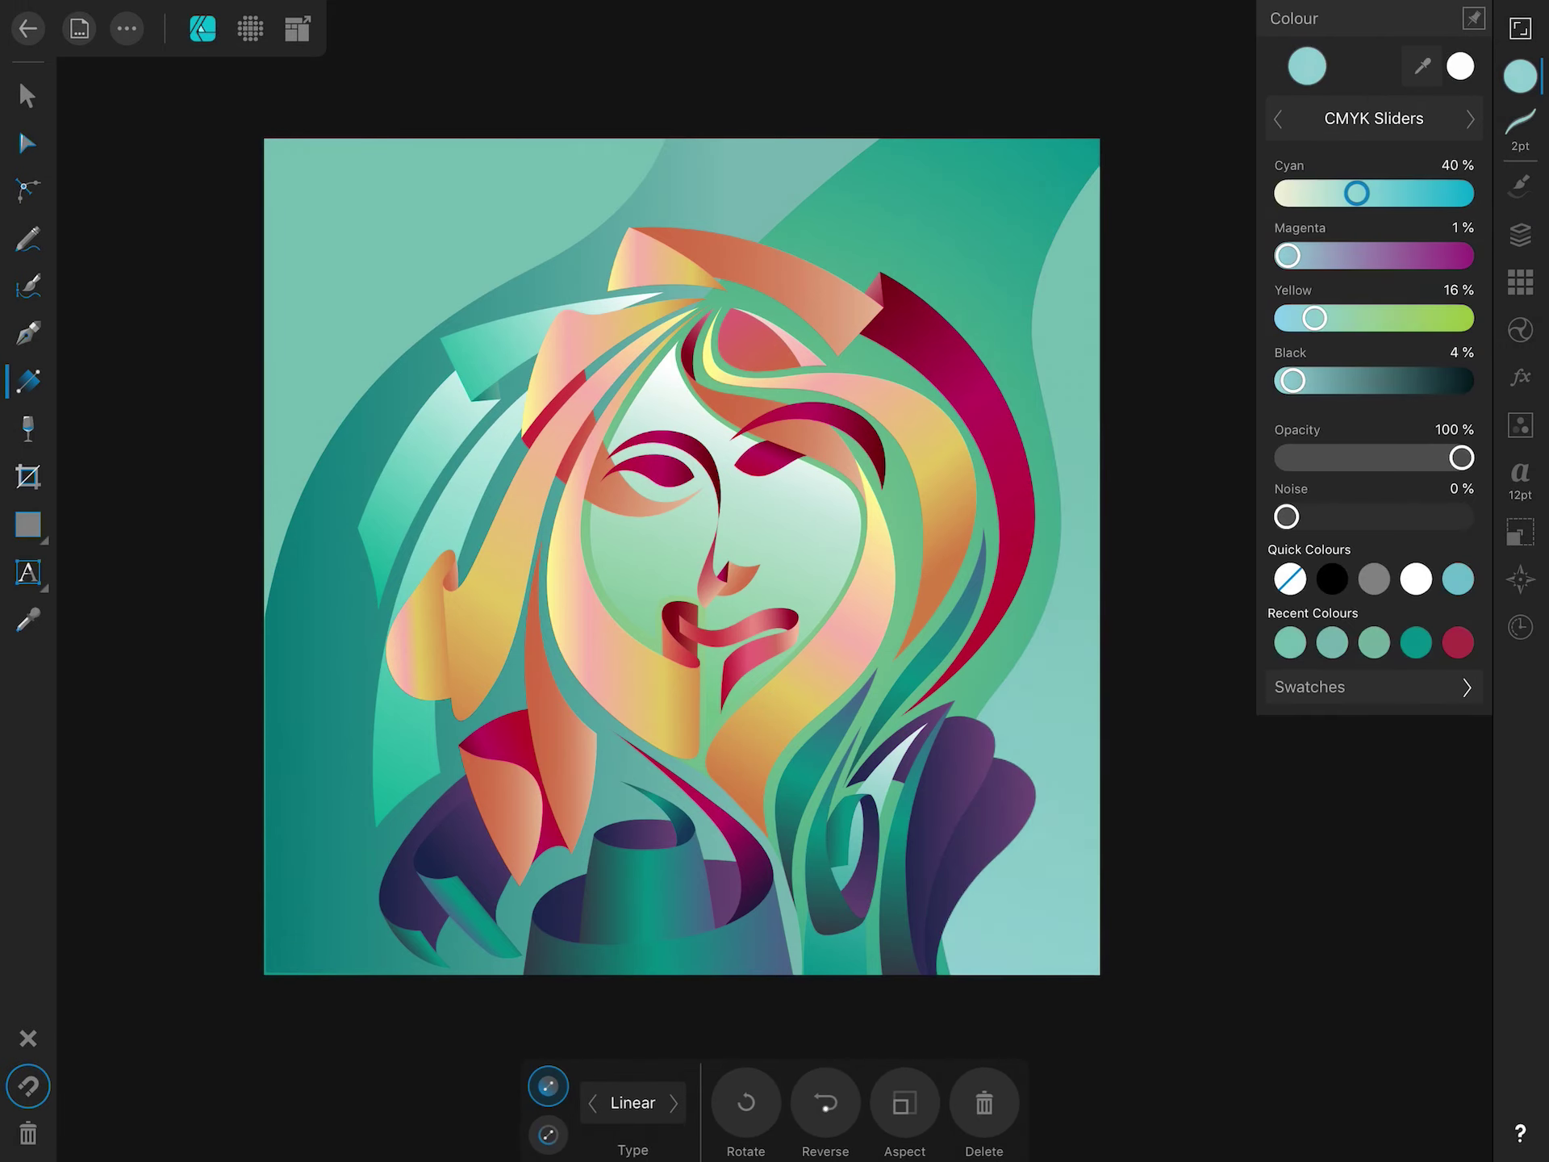
{"action": "left_click_drag", "start_coordinate": [1314, 318], "coordinate": [1343, 318]}
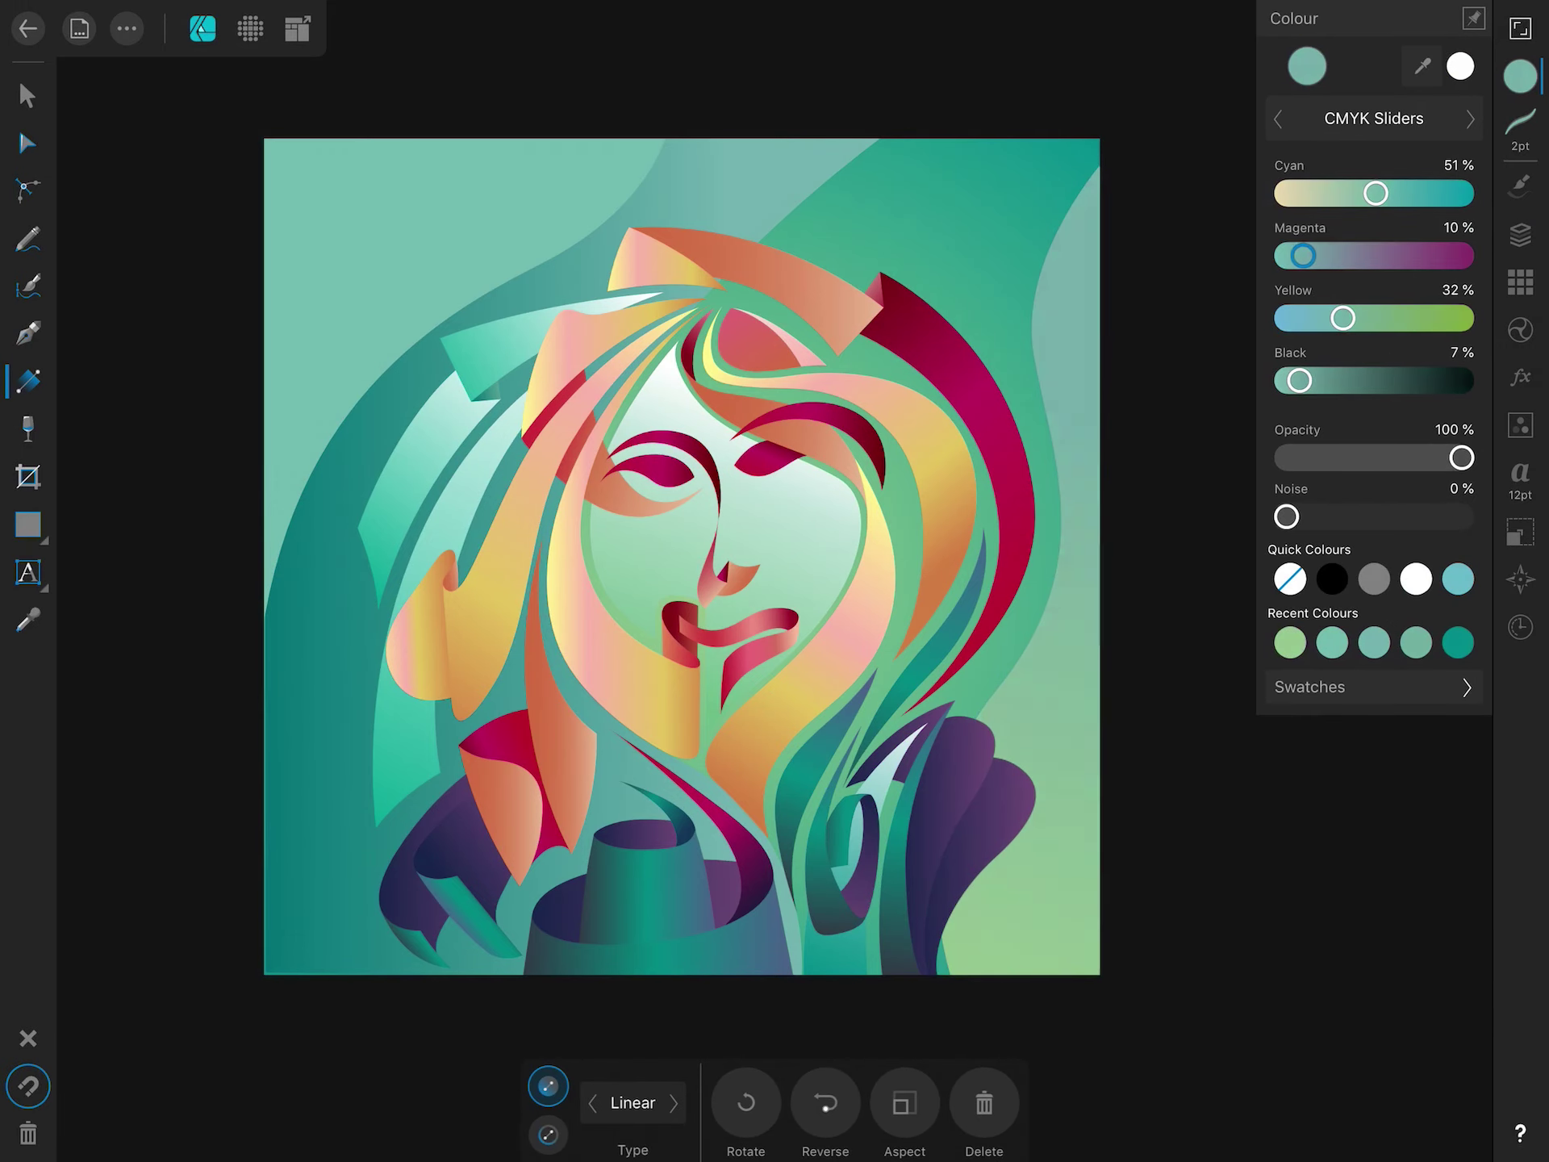
{"action": "mouse_move", "coordinate": [1372, 193]}
{"action": "left_mouse_down"}
{"action": "mouse_move", "coordinate": [1347, 192]}
{"action": "mouse_move", "coordinate": [1395, 193]}
{"action": "left_mouse_up"}
{"action": "left_click", "coordinate": [28, 332]}
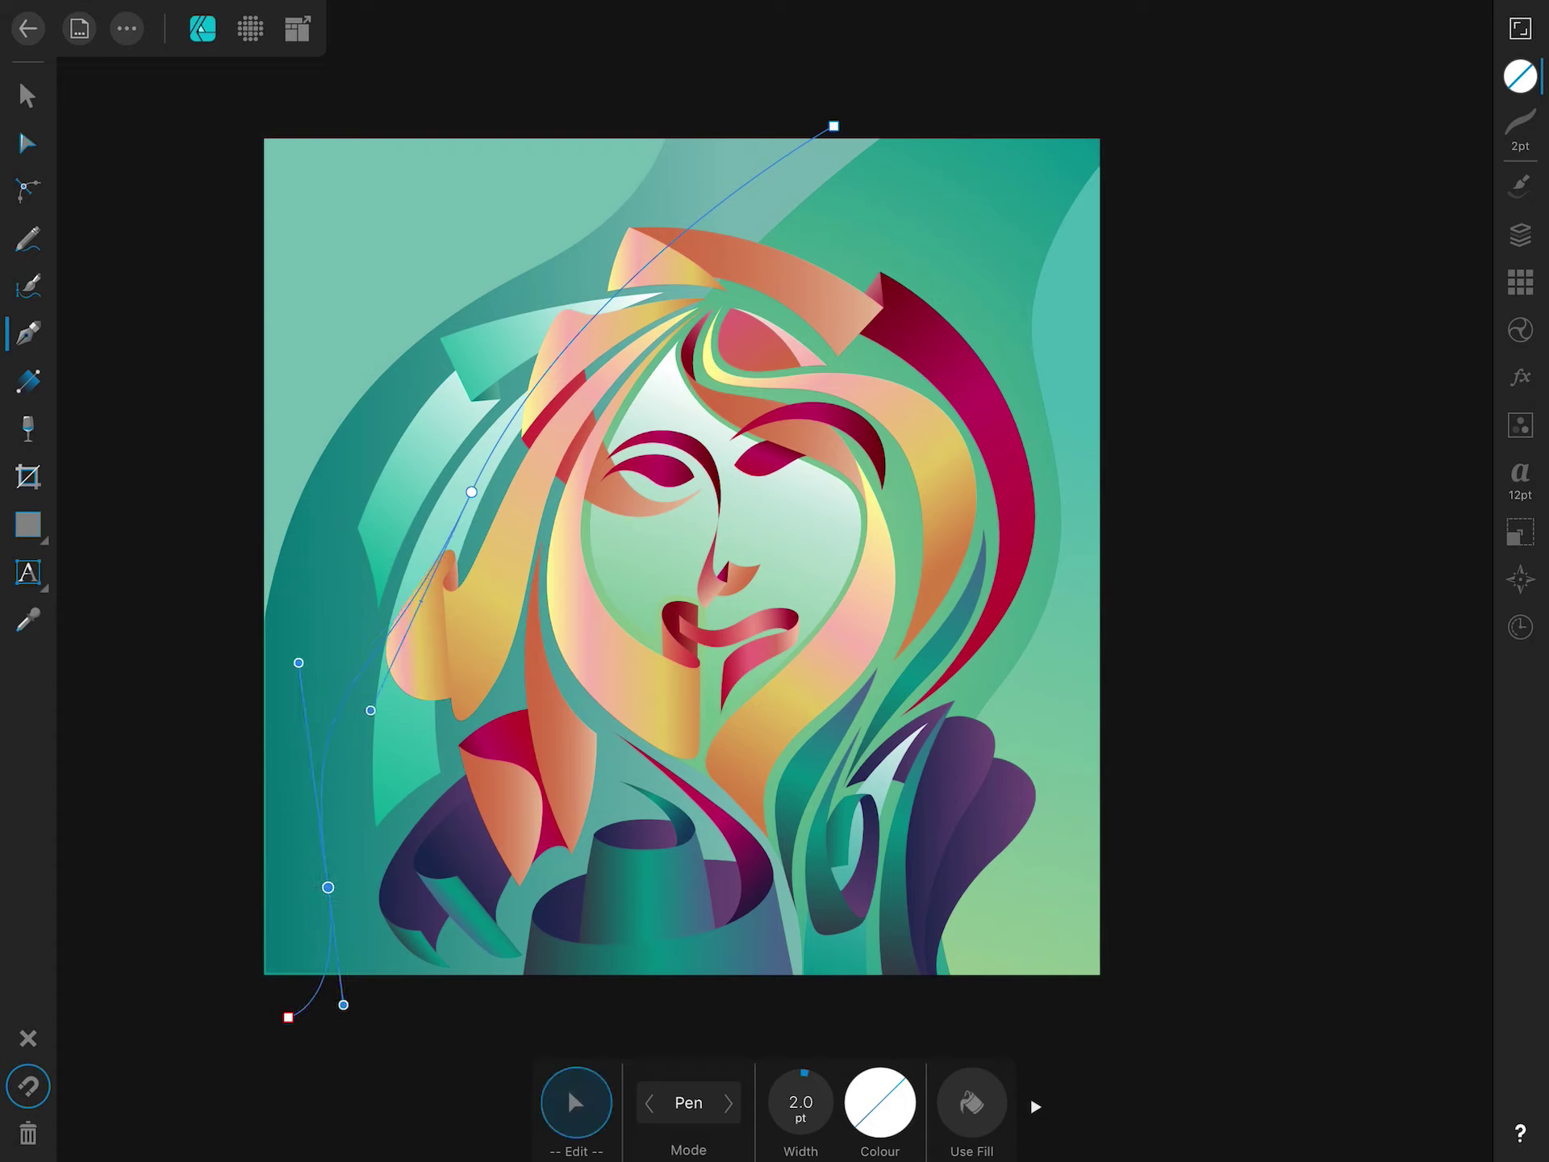
Reshape the left-side path and extend its nodes beyond the canvas corners.
{"action": "left_click_drag", "start_coordinate": [422, 599], "coordinate": [589, 335]}
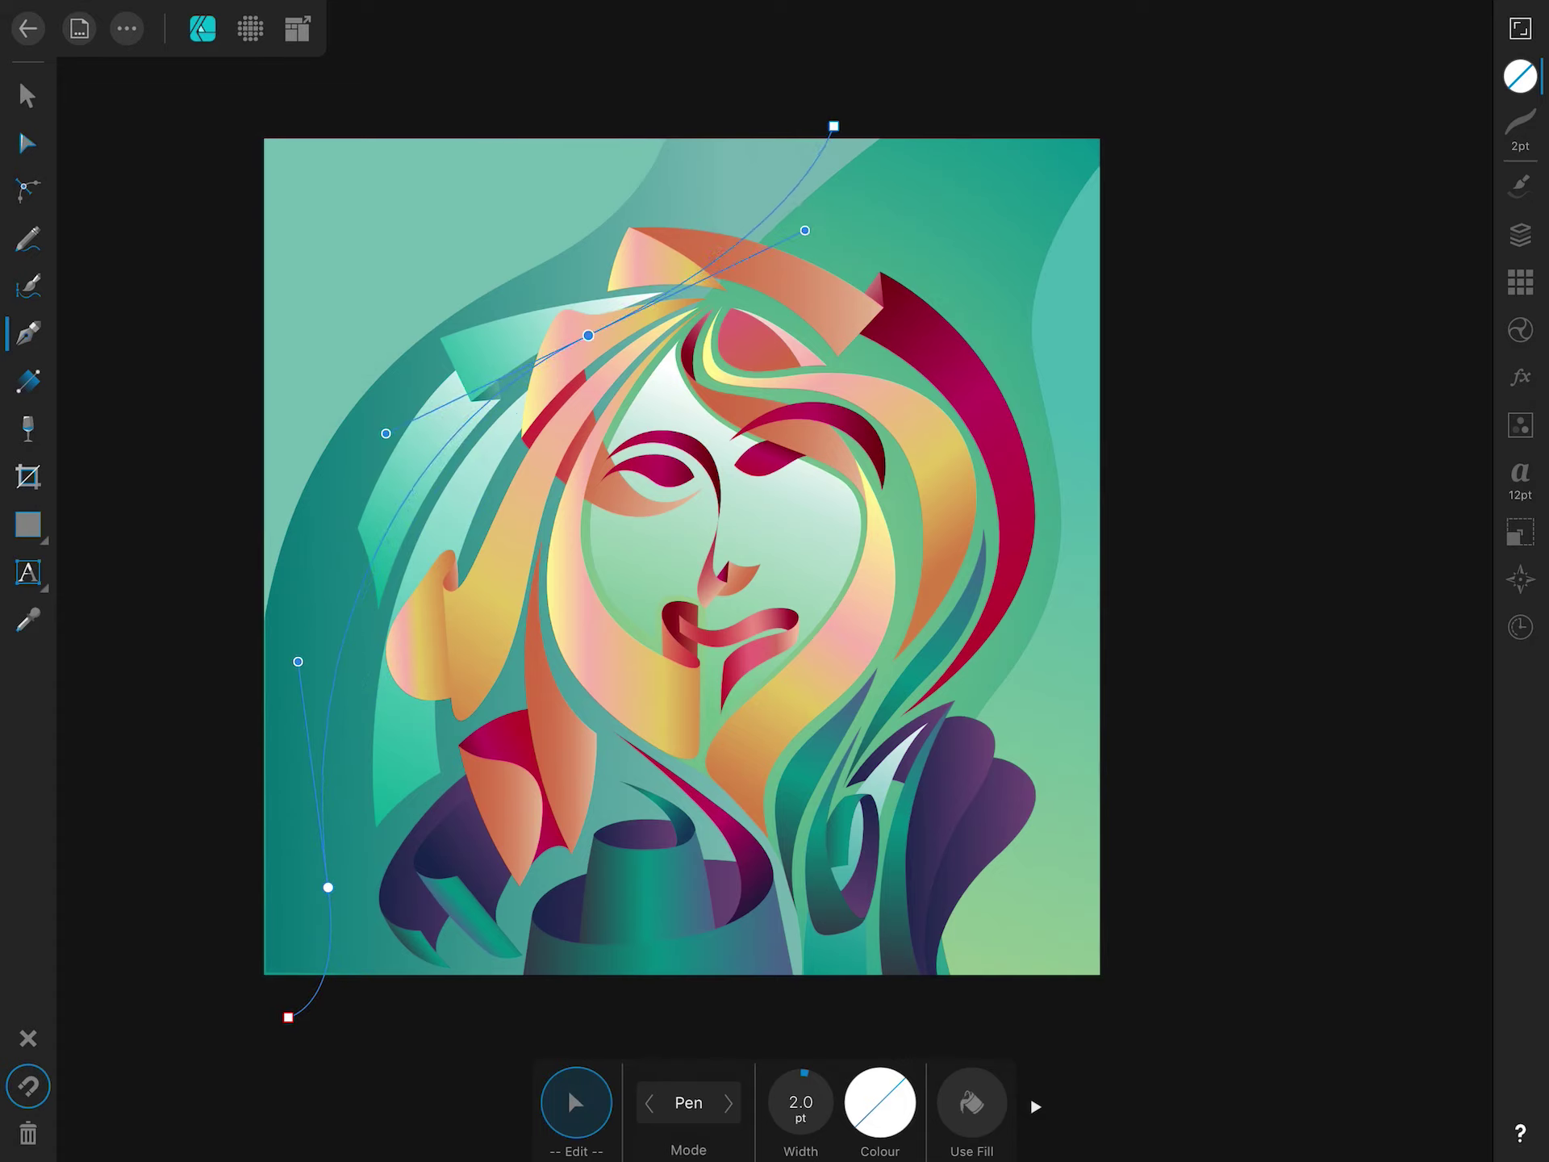
{"action": "left_click_drag", "start_coordinate": [833, 126], "coordinate": [761, 123]}
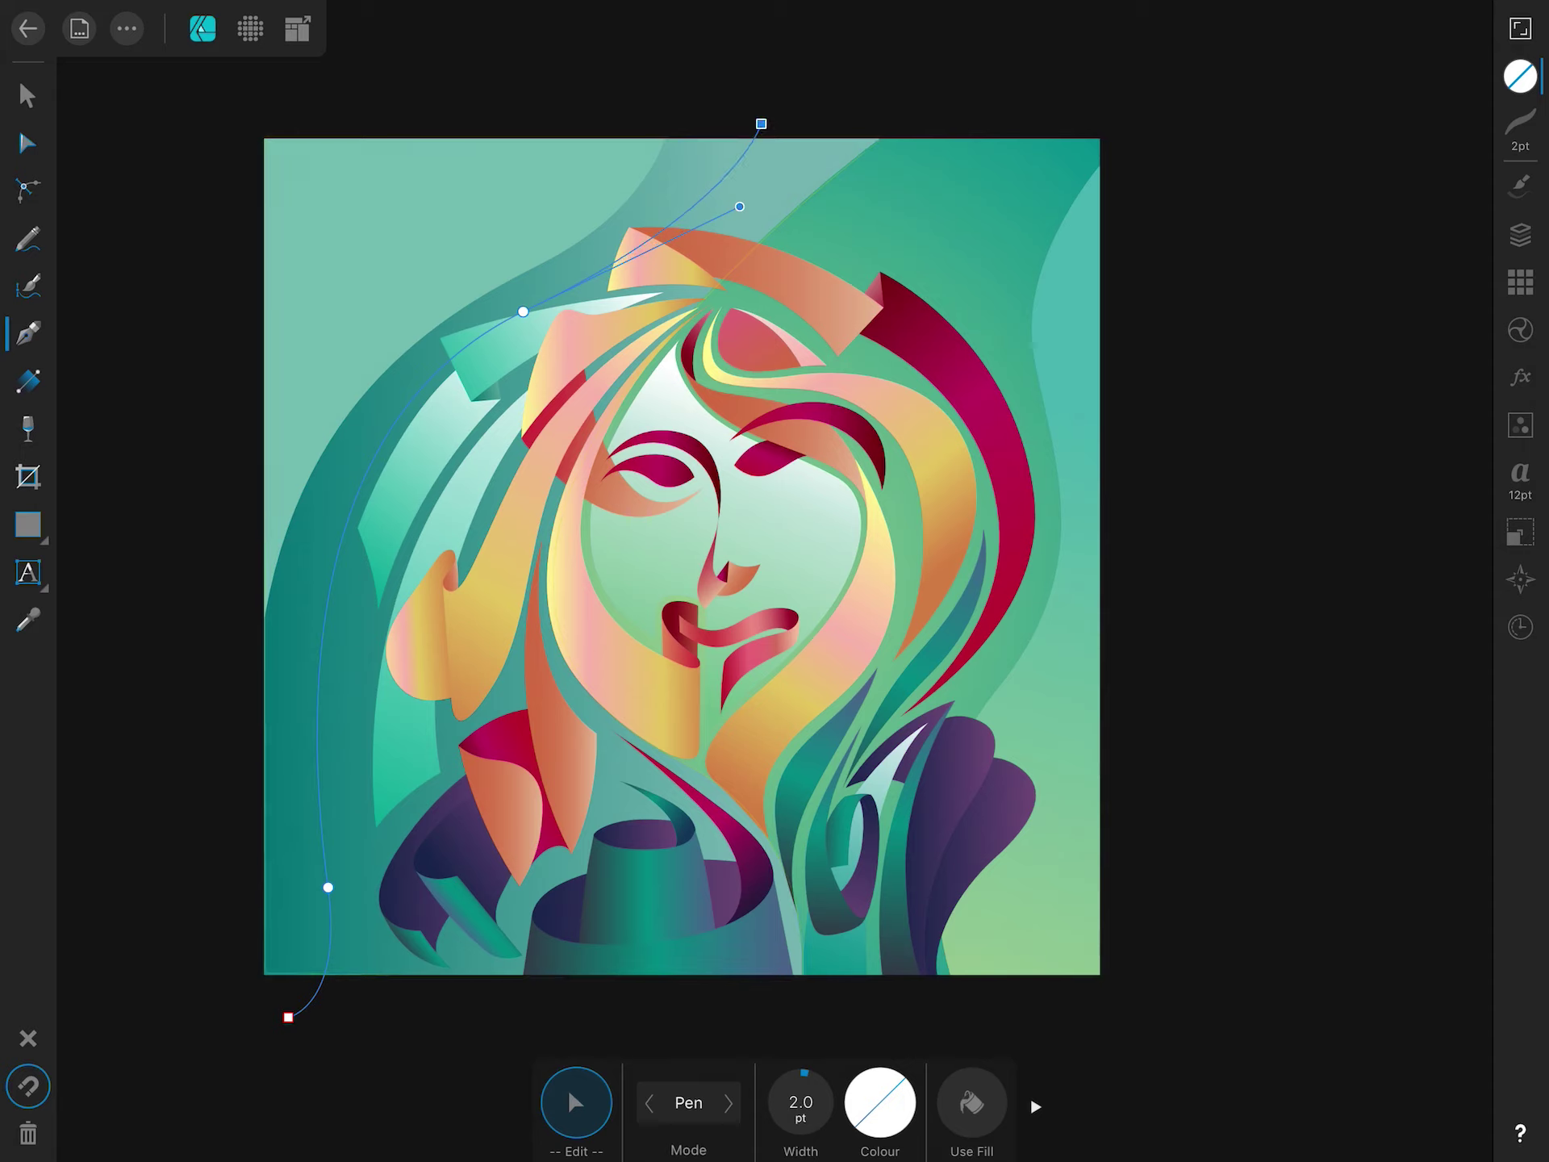
{"action": "left_click_drag", "start_coordinate": [371, 867], "coordinate": [288, 1017]}
{"action": "left_click", "coordinate": [203, 978]}
{"action": "left_click_drag", "start_coordinate": [291, 190], "coordinate": [243, 103]}
Fill the shape a deeper teal with more cyan and black, then move it behind the portrait.
{"action": "left_click", "coordinate": [1521, 77]}
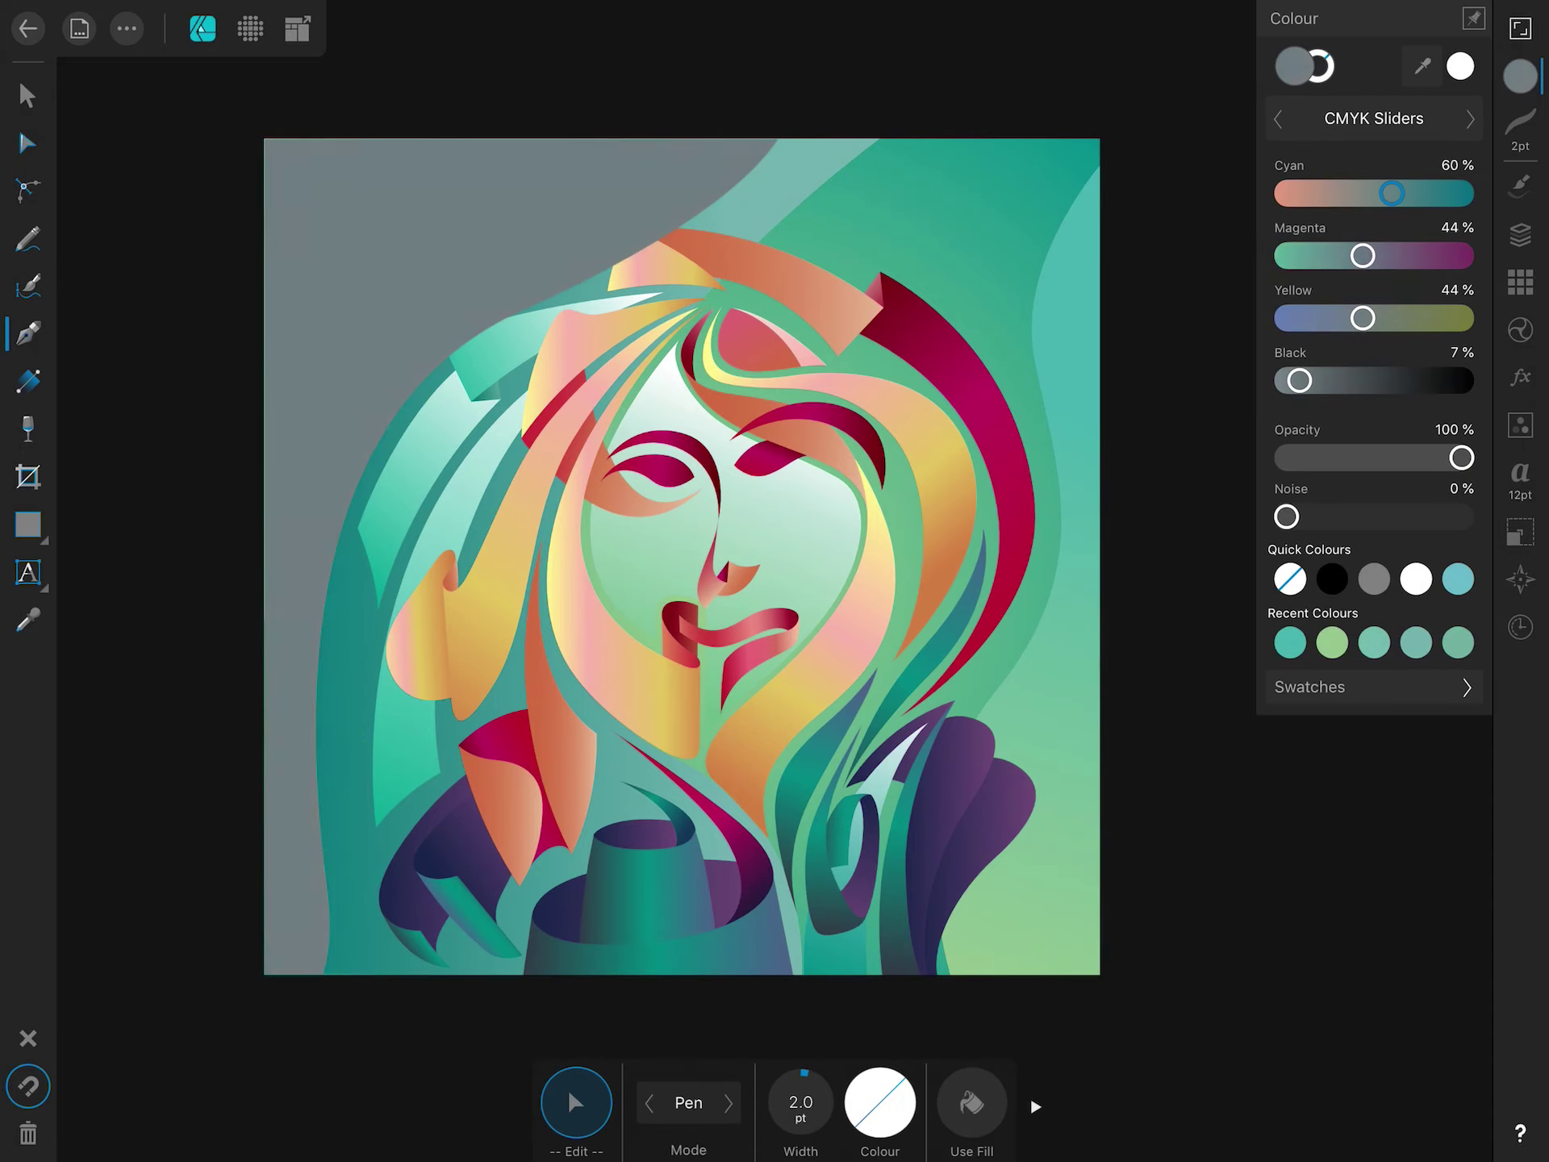
{"action": "left_click_drag", "start_coordinate": [1418, 194], "coordinate": [1433, 194]}
{"action": "mouse_move", "coordinate": [1363, 256]}
{"action": "left_mouse_down"}
{"action": "mouse_move", "coordinate": [1418, 256]}
{"action": "mouse_move", "coordinate": [1330, 255]}
{"action": "left_mouse_up"}
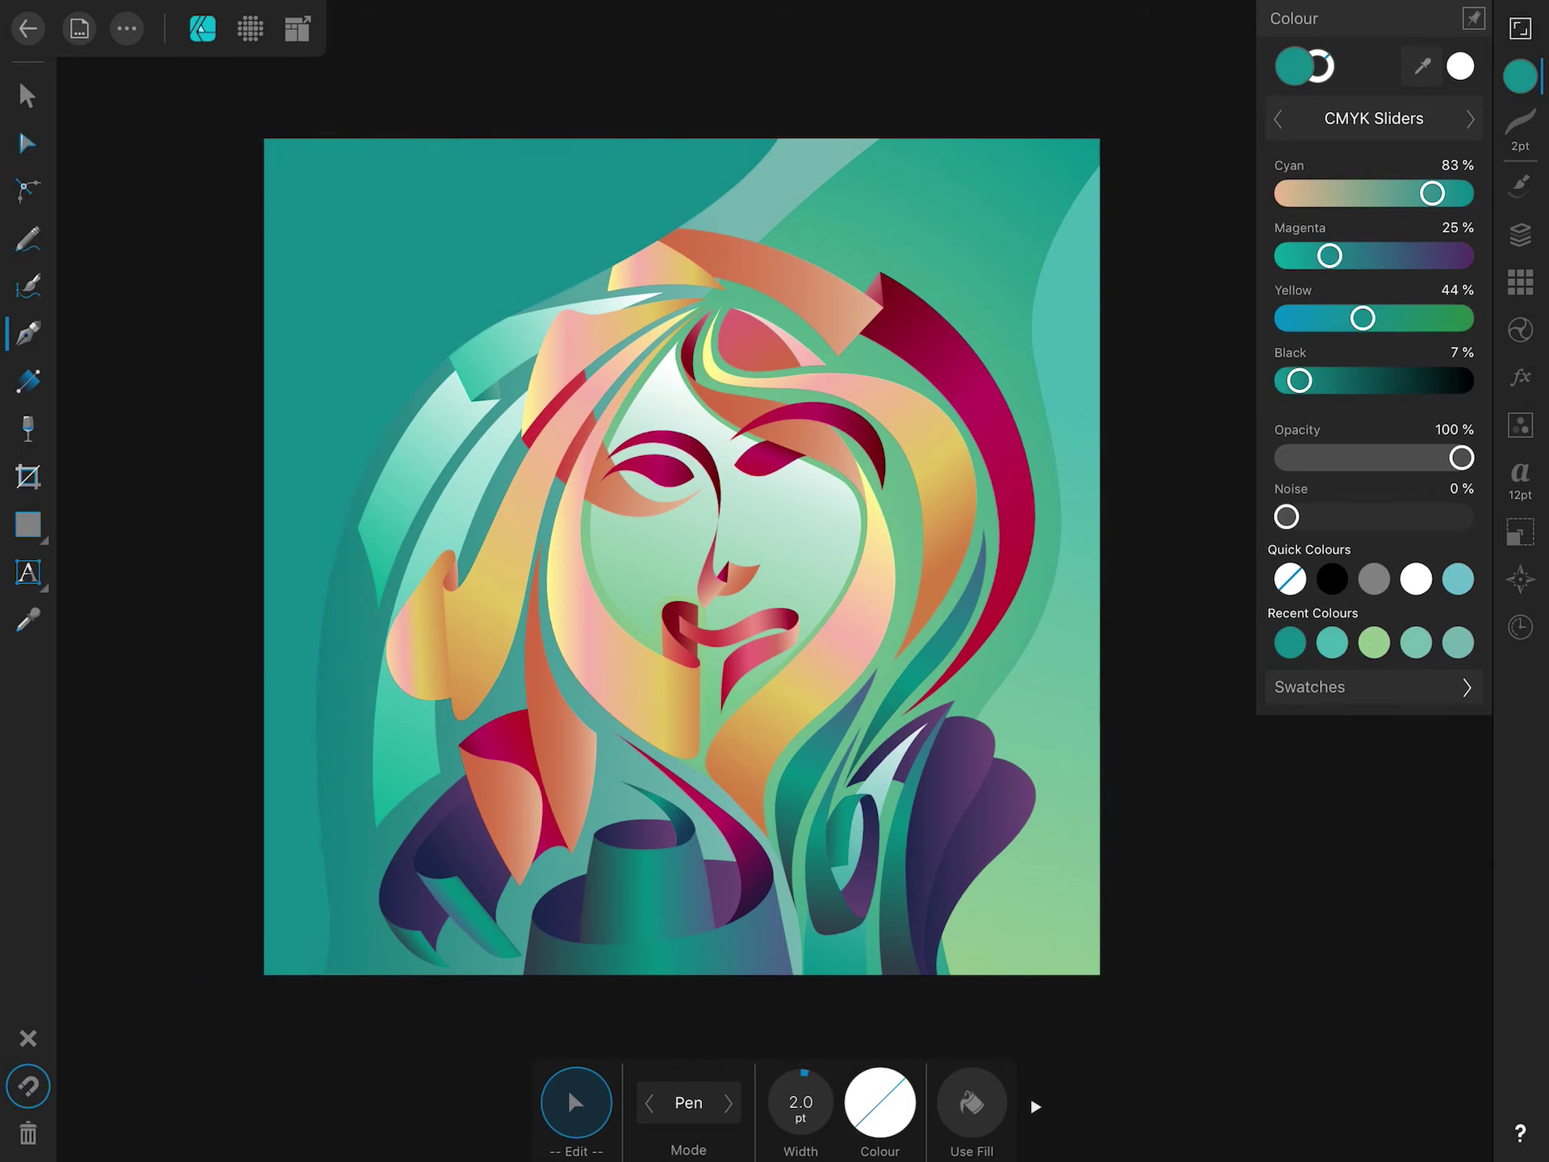
{"action": "left_click_drag", "start_coordinate": [1299, 380], "coordinate": [1321, 381]}
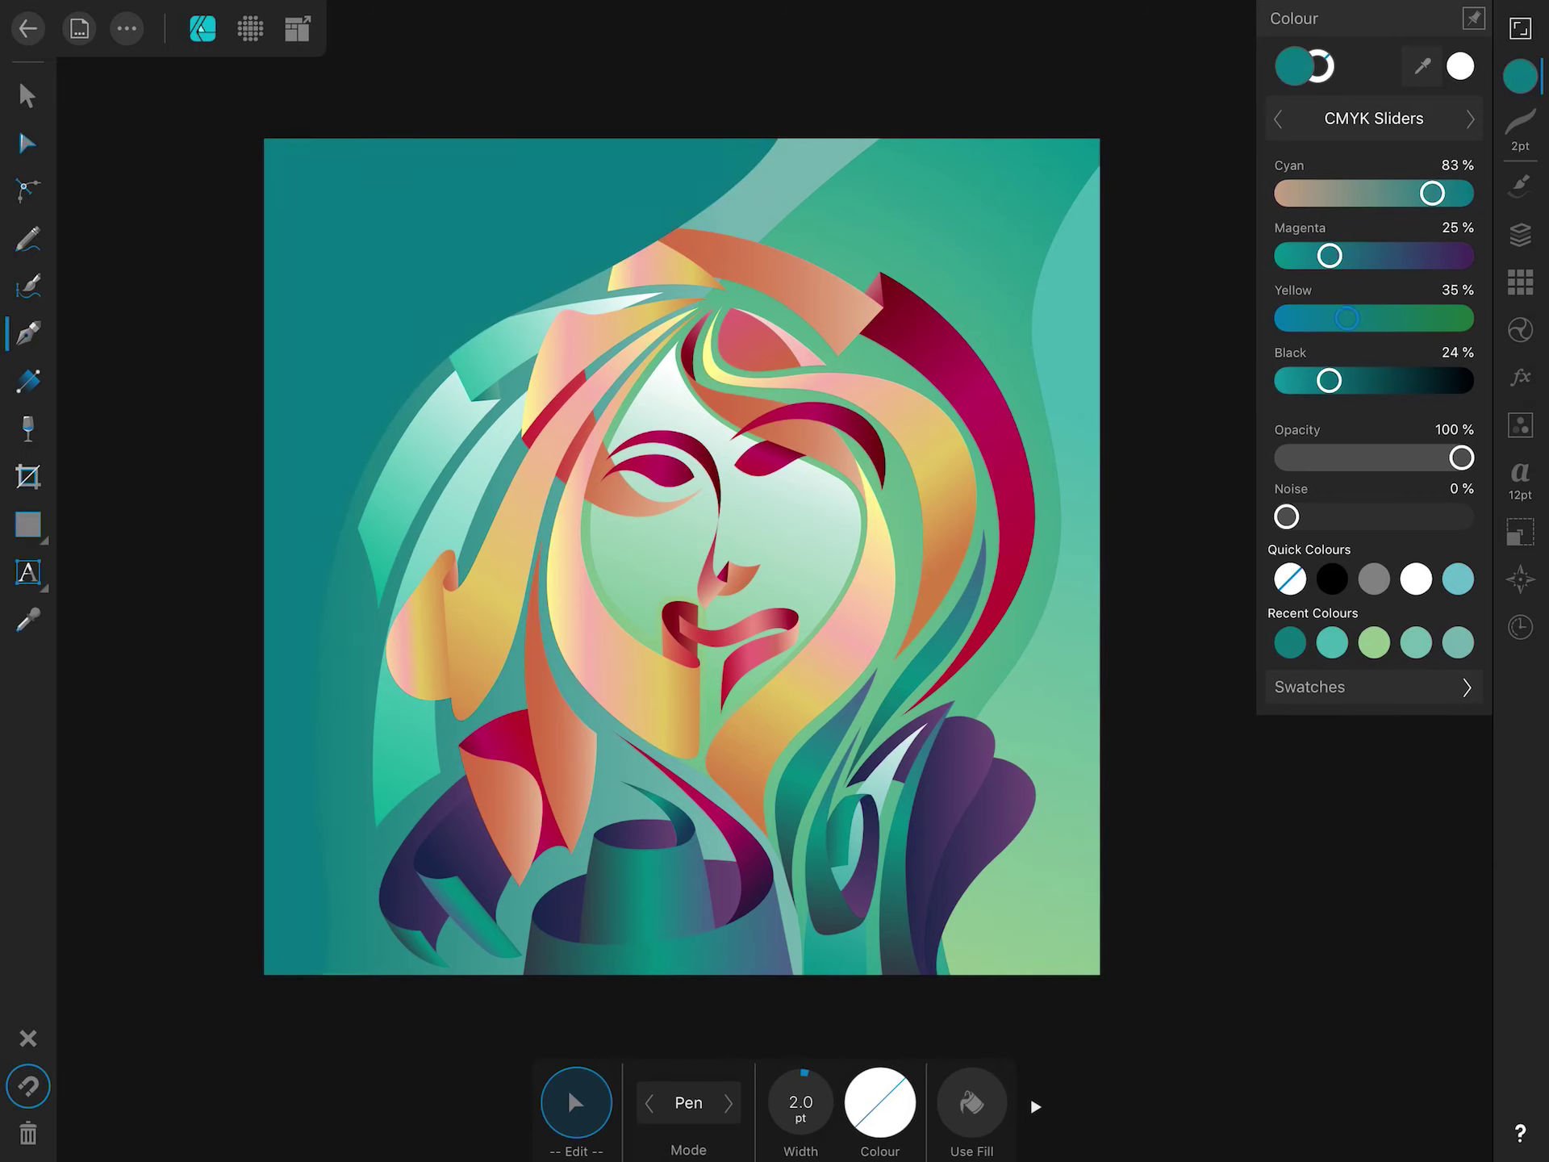
{"action": "left_click", "coordinate": [1521, 234]}
{"action": "left_click_drag", "start_coordinate": [1255, 121], "coordinate": [1255, 272]}
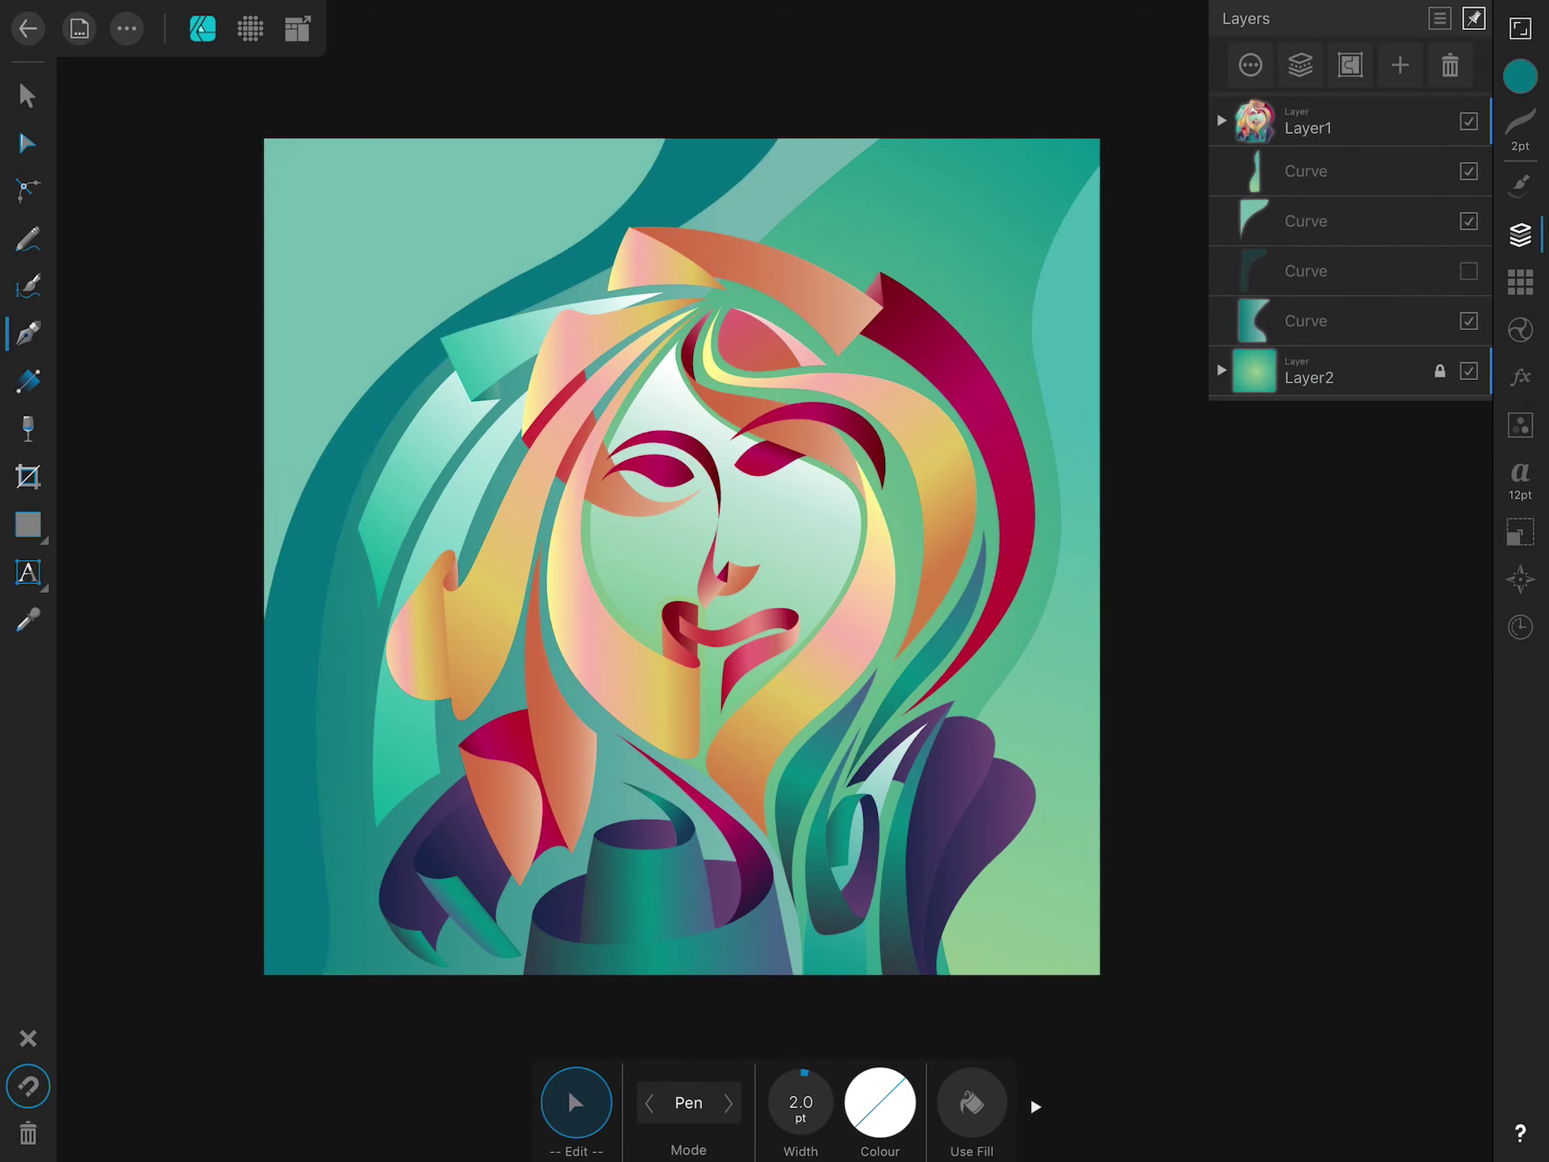
Draw a curved blob at the top right, refine its node handles and fill it teal.
{"action": "left_click", "coordinate": [887, 105]}
{"action": "left_click_drag", "start_coordinate": [849, 182], "coordinate": [905, 160]}
{"action": "left_click_drag", "start_coordinate": [930, 259], "coordinate": [1034, 254]}
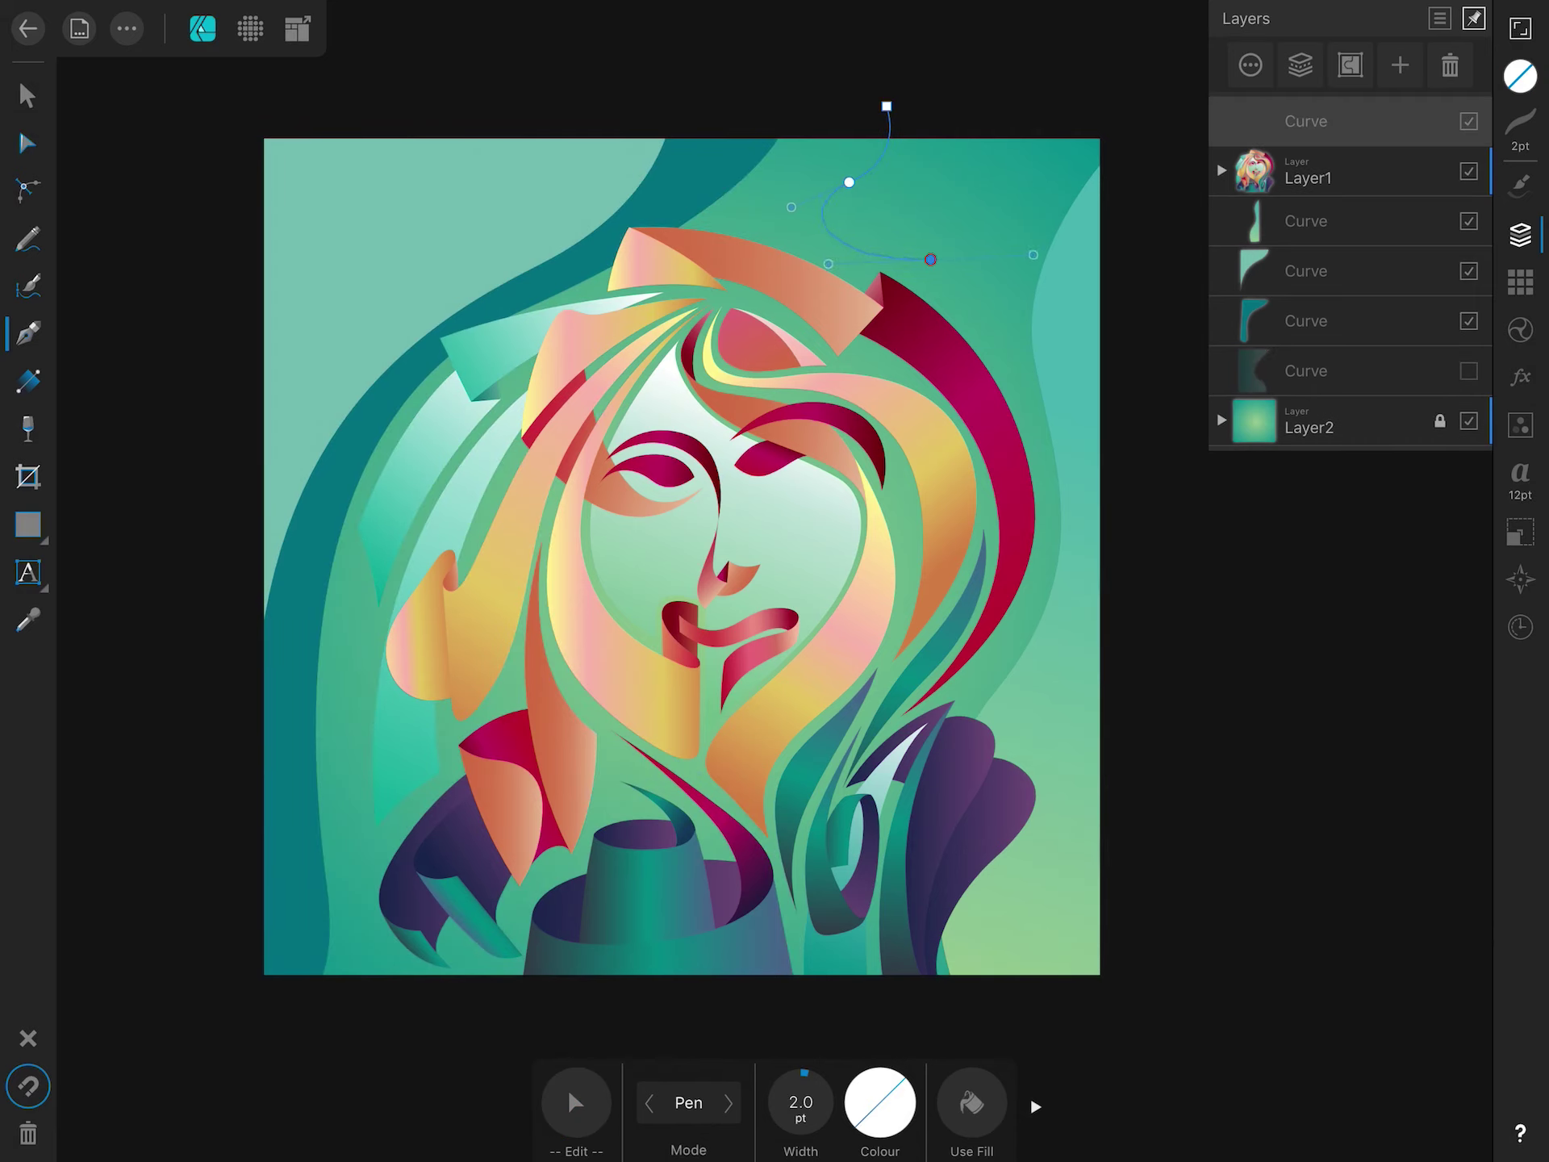
{"action": "mouse_move", "coordinate": [1000, 175]}
{"action": "left_mouse_down"}
{"action": "mouse_move", "coordinate": [991, 121]}
{"action": "mouse_move", "coordinate": [1081, 129]}
{"action": "mouse_move", "coordinate": [1116, 103]}
{"action": "mouse_move", "coordinate": [982, 165]}
{"action": "left_mouse_up"}
{"action": "left_click", "coordinate": [27, 142]}
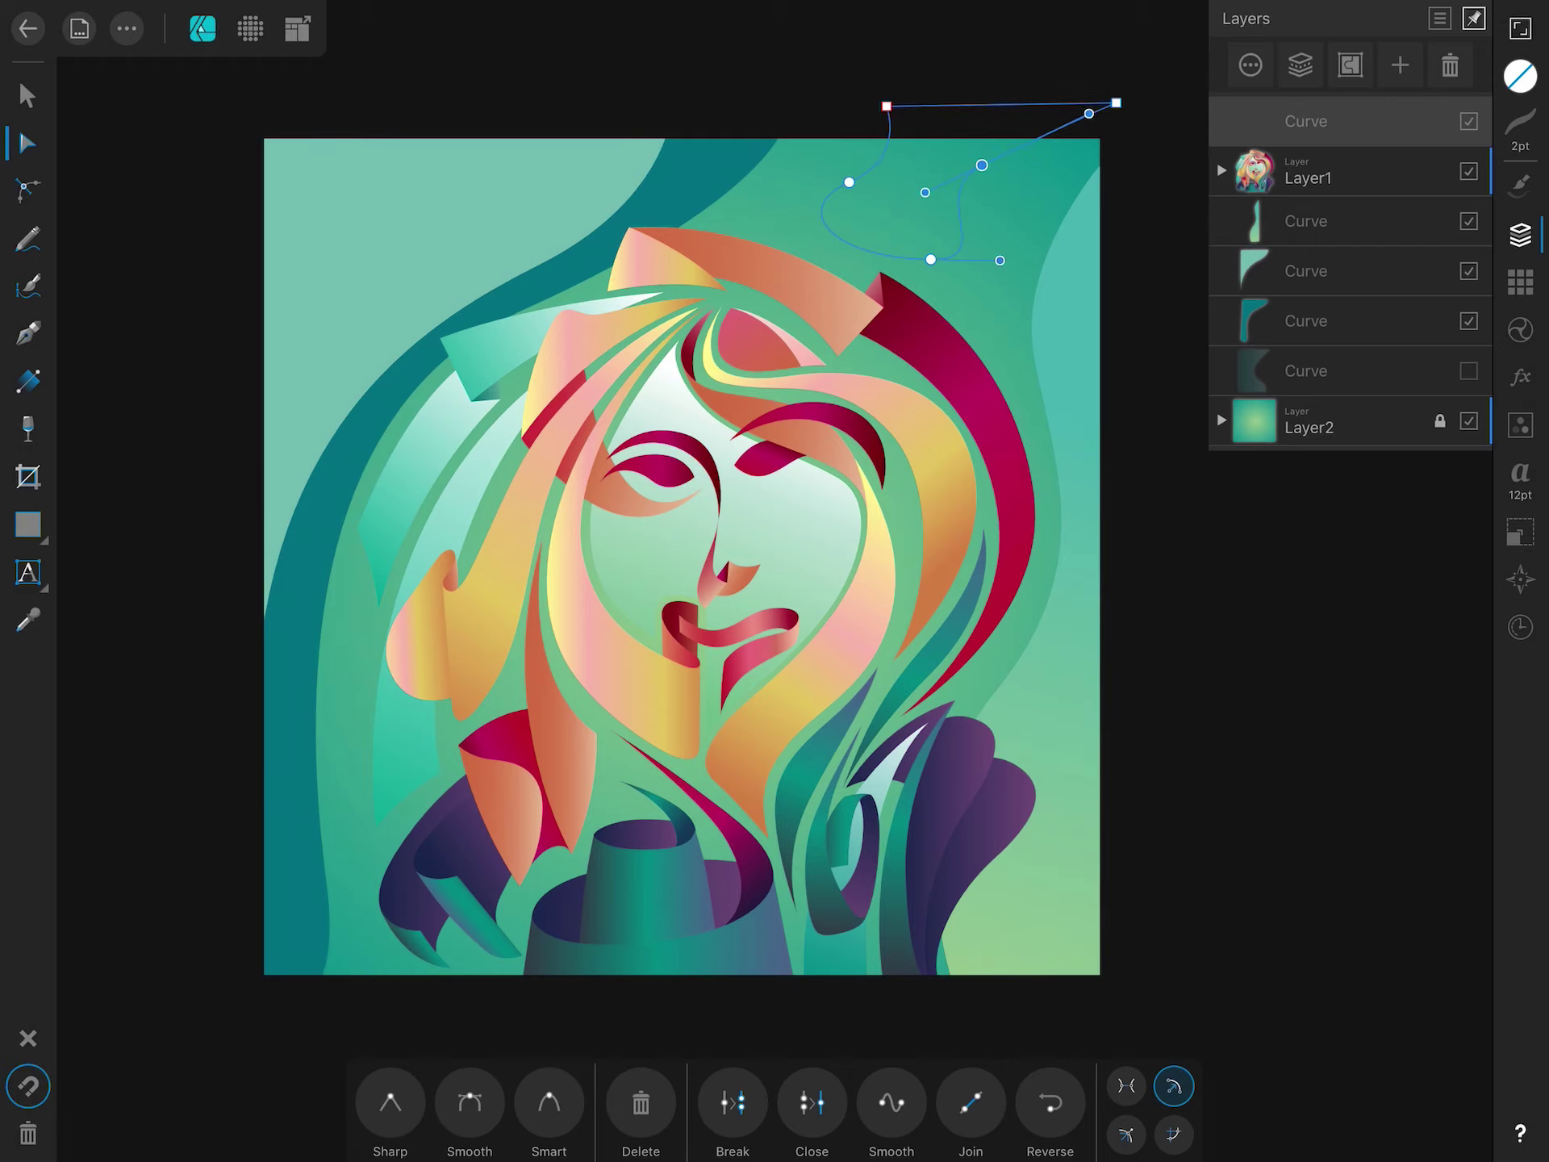
{"action": "left_click_drag", "start_coordinate": [1089, 113], "coordinate": [1021, 125]}
{"action": "left_click_drag", "start_coordinate": [1000, 260], "coordinate": [1042, 261]}
{"action": "left_click_drag", "start_coordinate": [1021, 125], "coordinate": [1049, 113]}
{"action": "left_click", "coordinate": [1520, 76]}
Delete the unwanted dark-teal curve and bring the whole artwork into view.
{"action": "left_click", "coordinate": [1287, 637]}
{"action": "left_click", "coordinate": [291, 646]}
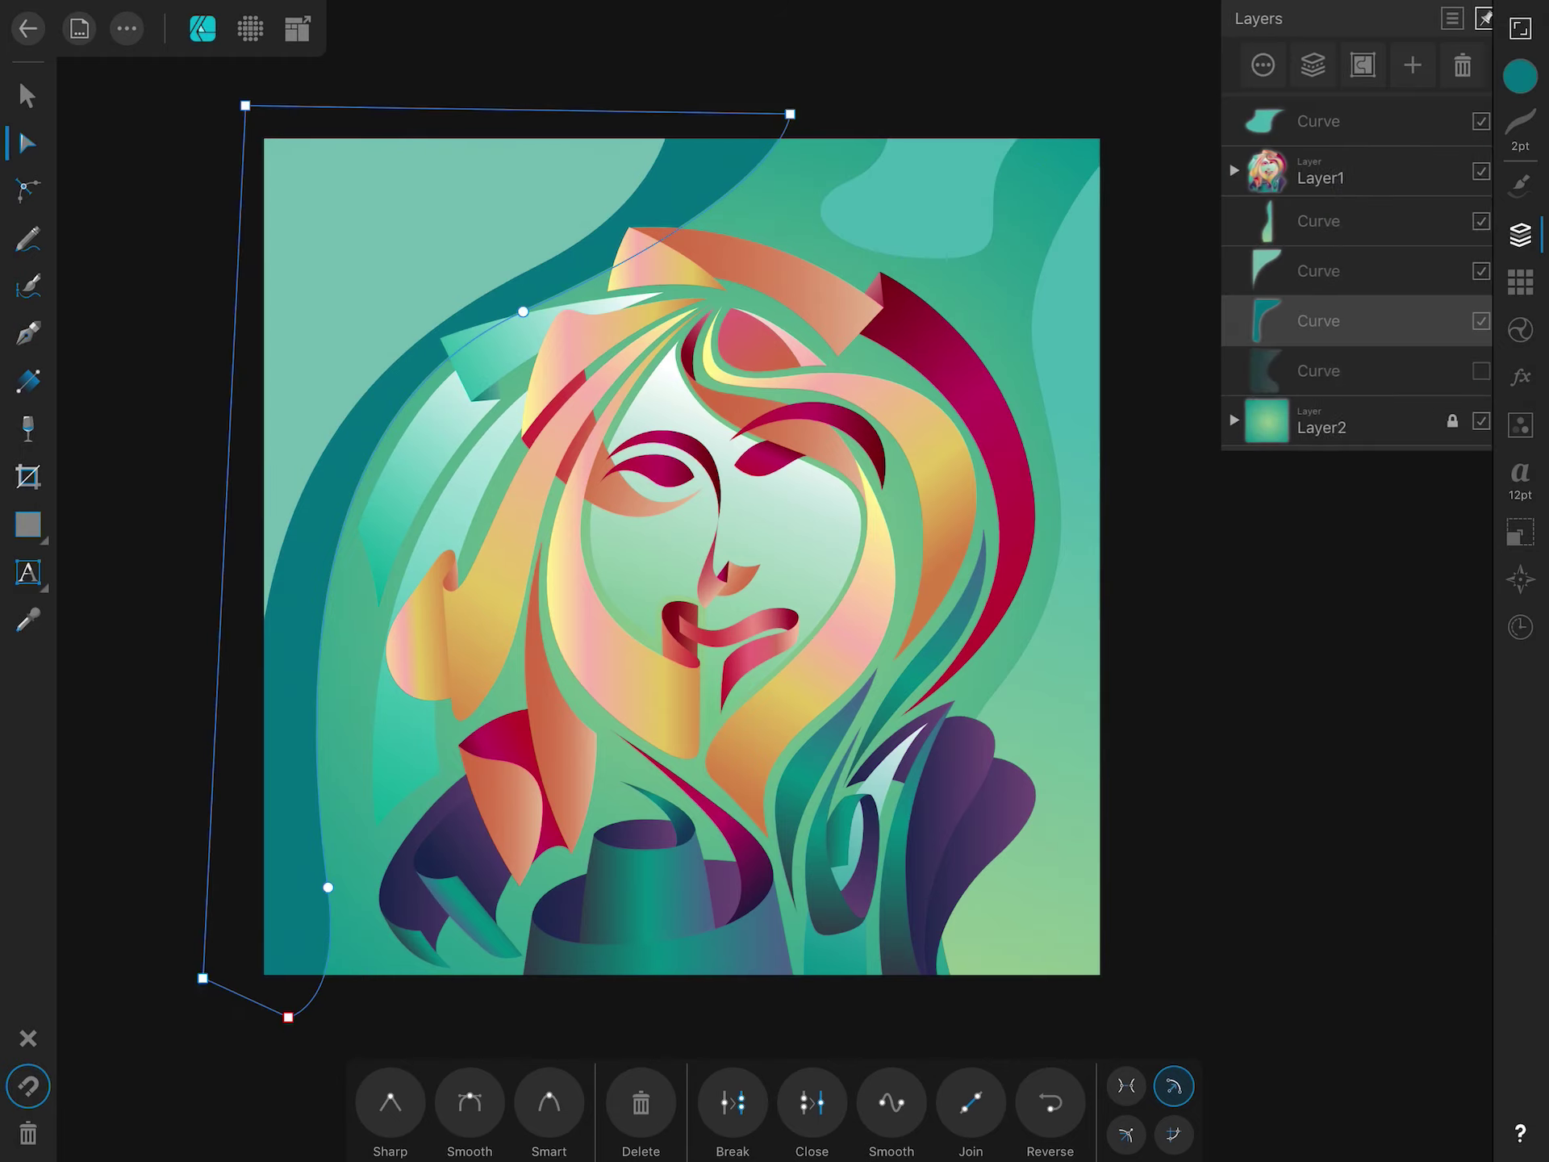
{"action": "key", "text": "Delete"}
{"action": "key", "text": "v"}
{"action": "key", "text": "p"}
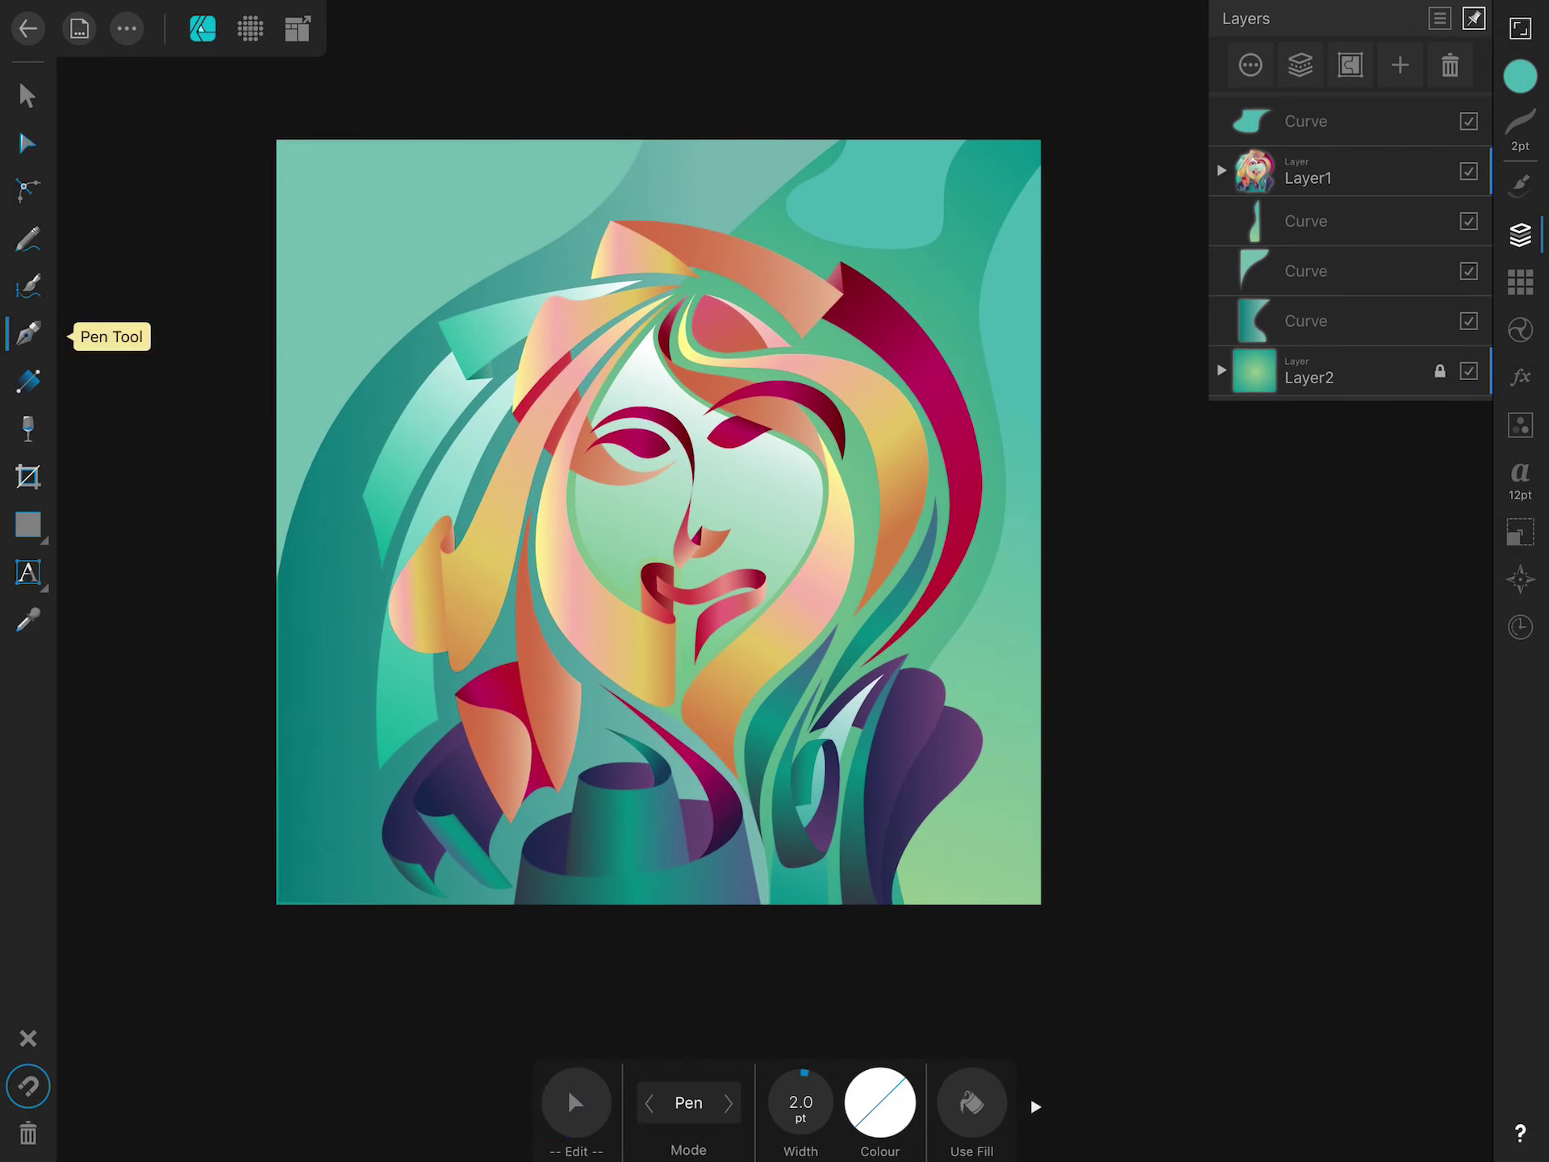
Reshape the teal gradient curve by nudging its top, middle and bottom nodes.
{"action": "left_click", "coordinate": [1323, 321]}
{"action": "left_click_drag", "start_coordinate": [614, 364], "coordinate": [562, 345]}
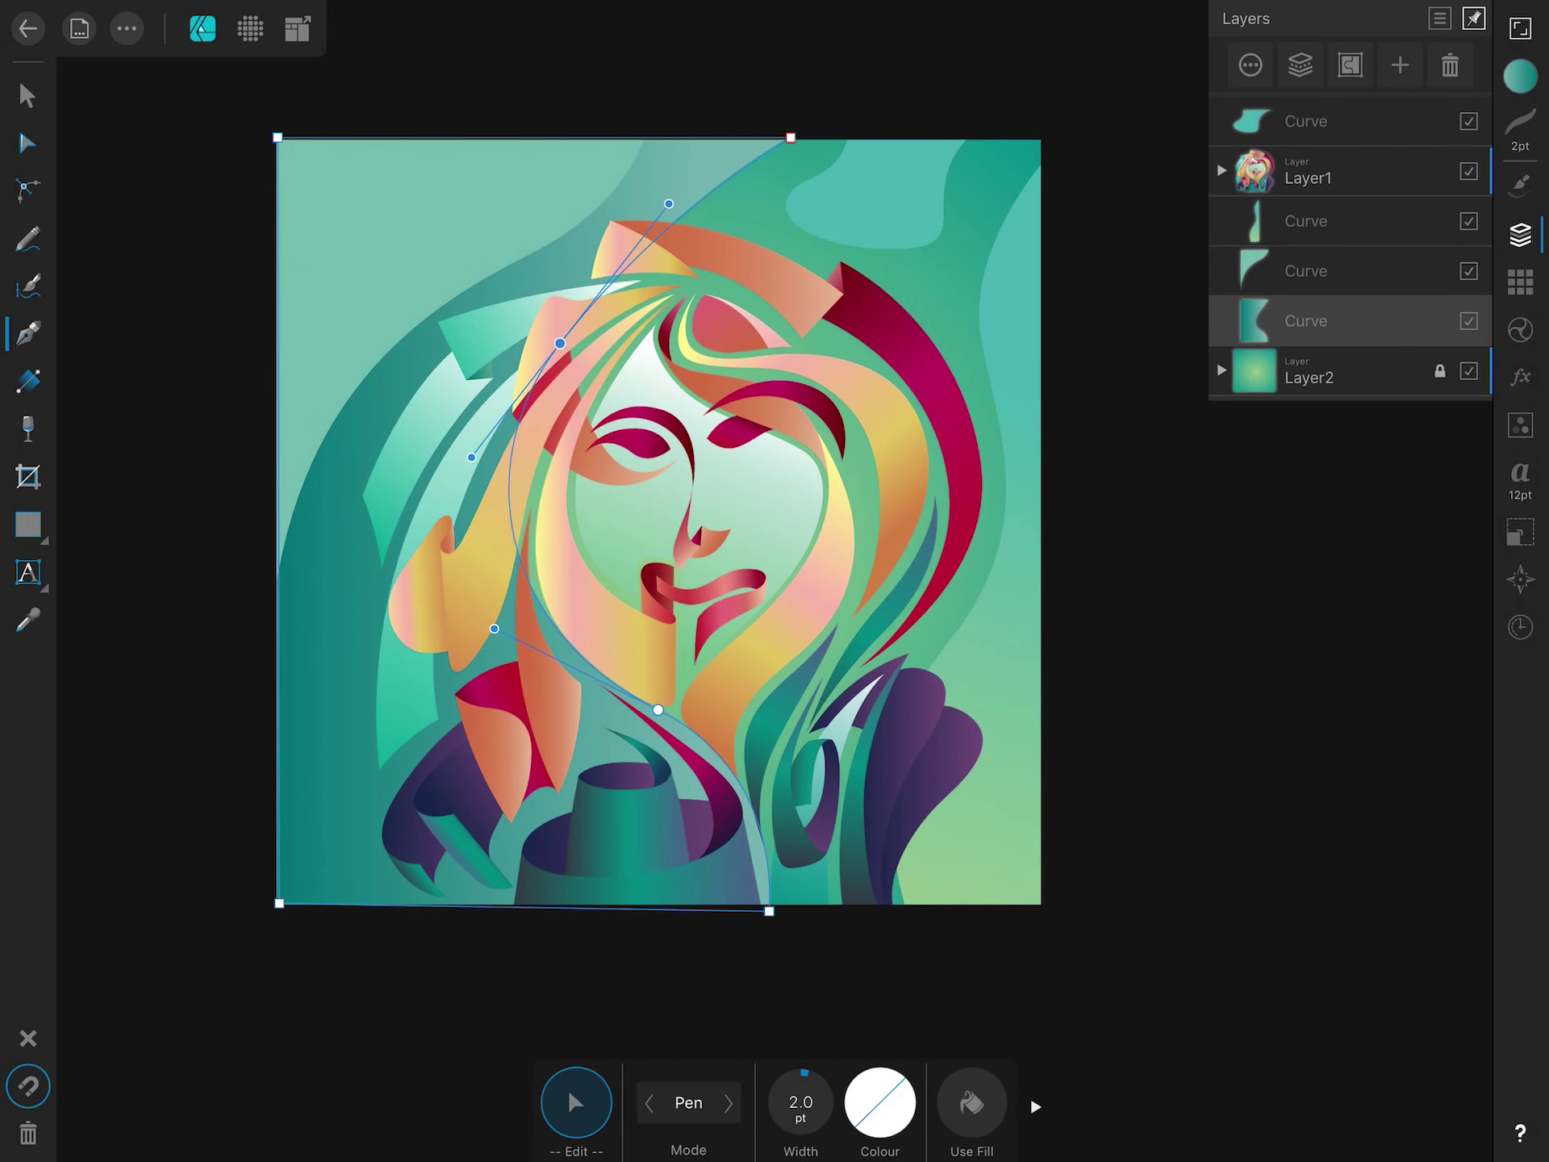
{"action": "left_click_drag", "start_coordinate": [659, 709], "coordinate": [635, 740]}
{"action": "left_click_drag", "start_coordinate": [769, 911], "coordinate": [729, 915]}
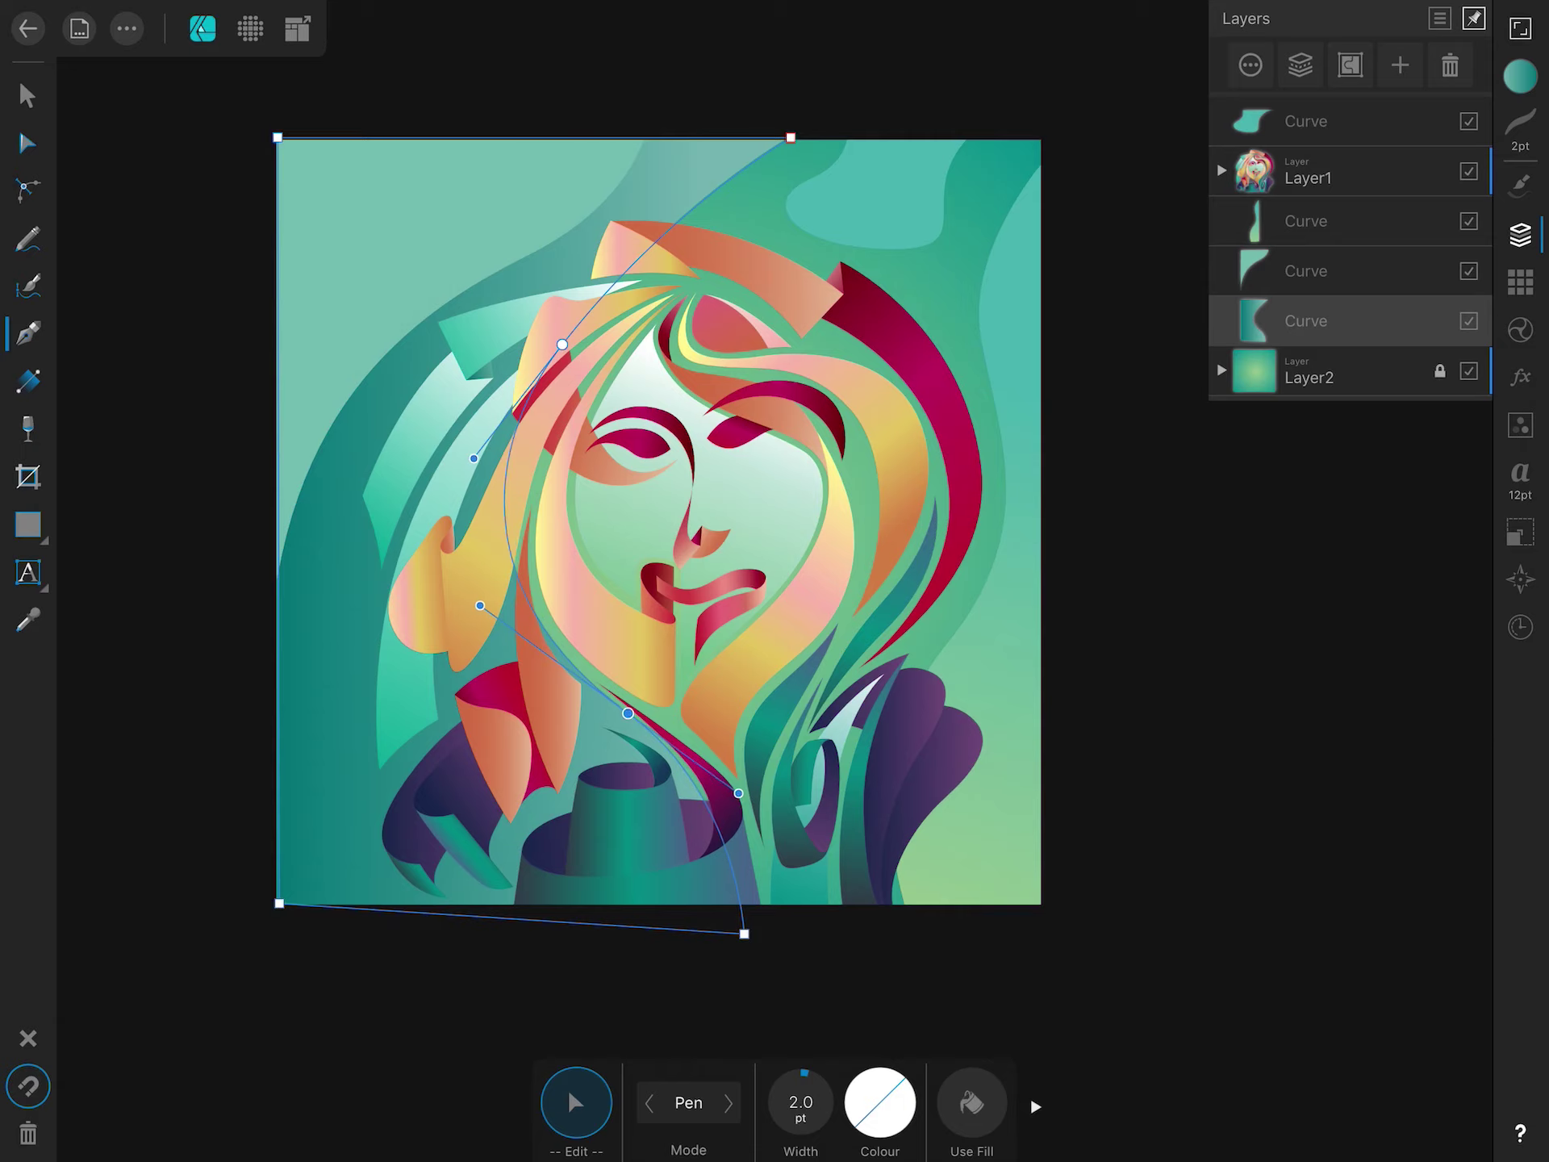
{"action": "left_click_drag", "start_coordinate": [791, 137], "coordinate": [766, 136]}
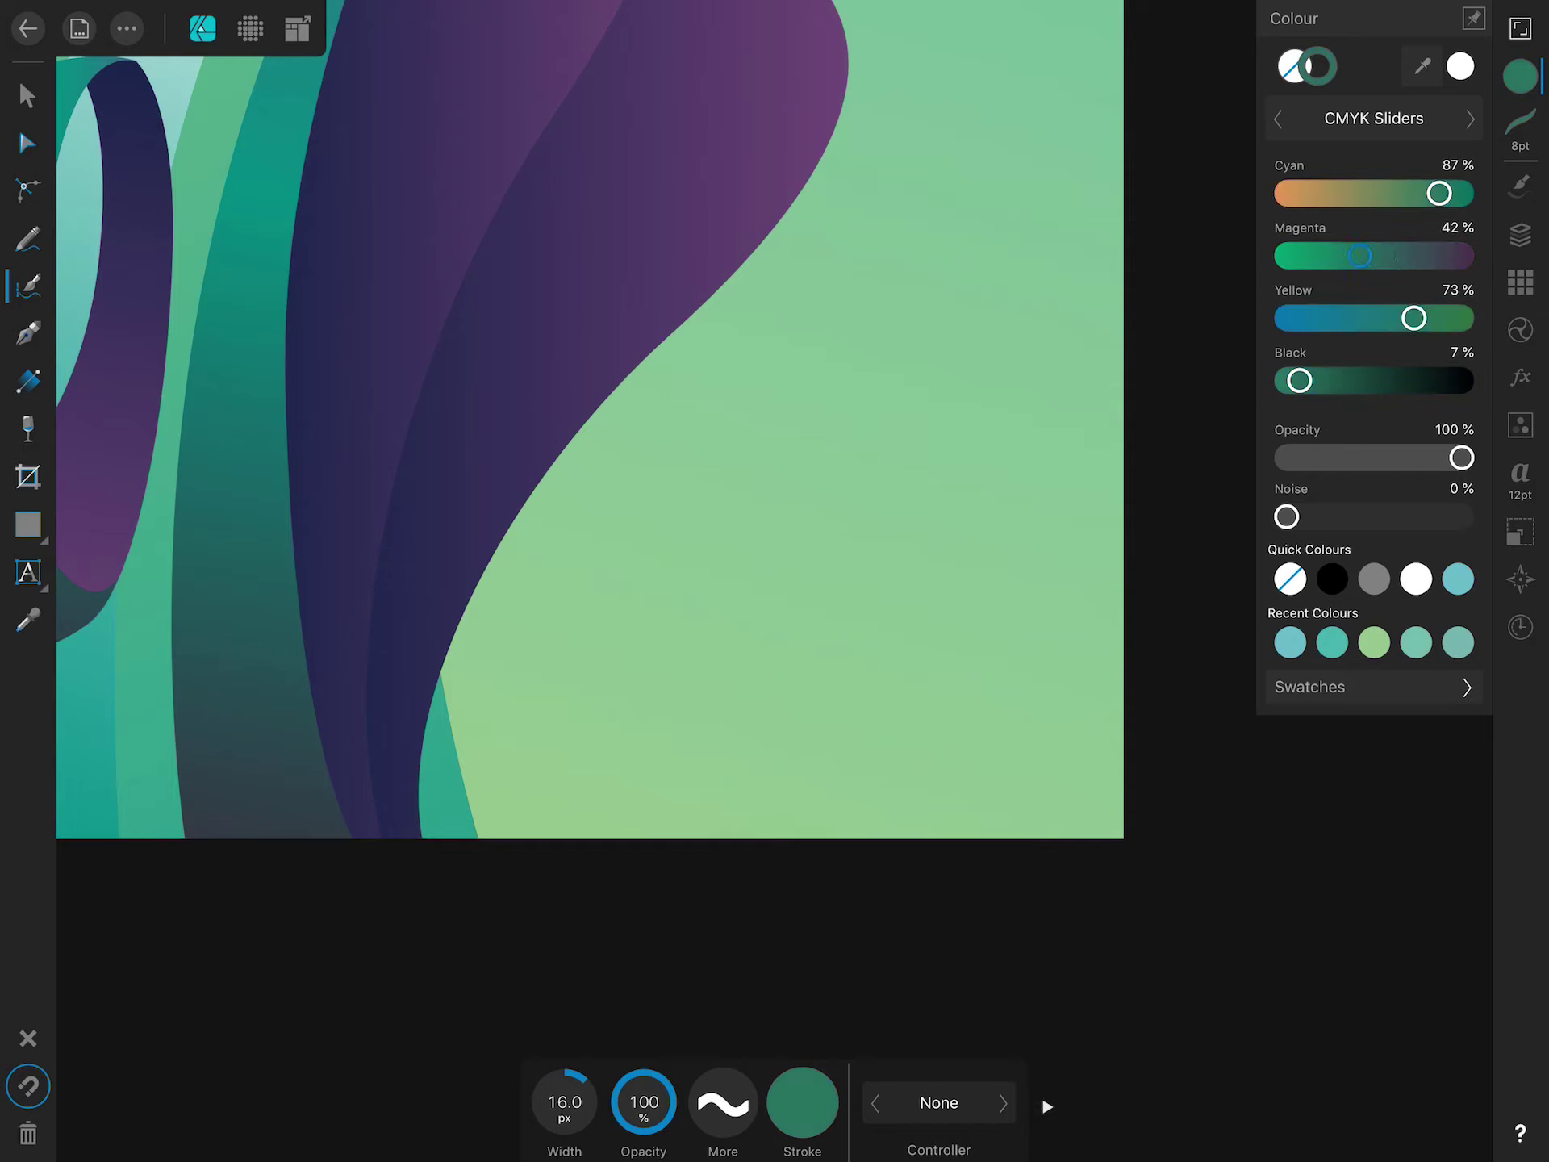
Undo the stray strokes and reduce the brush stroke width to 2 pt.
{"action": "key", "text": "ctrl+z"}
{"action": "left_click", "coordinate": [1521, 127]}
{"action": "left_click_drag", "start_coordinate": [622, 543], "coordinate": [528, 582]}
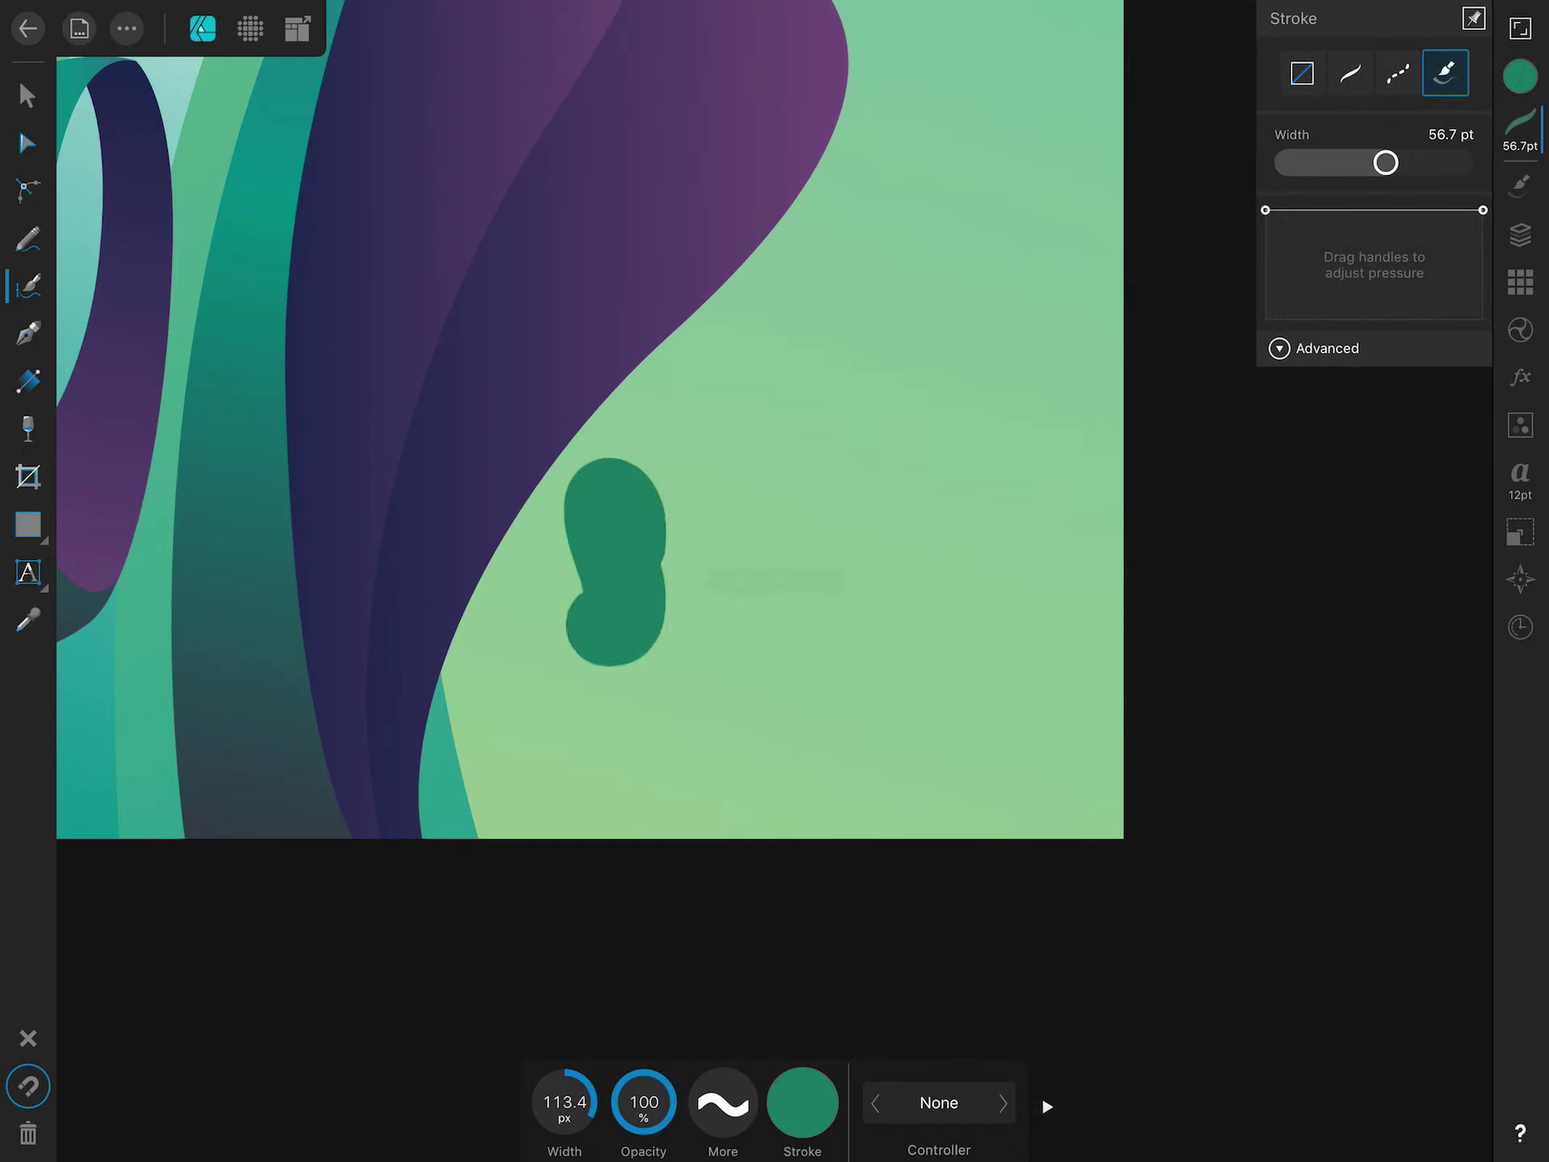
{"action": "key", "text": "ctrl+z"}
{"action": "left_click_drag", "start_coordinate": [1386, 162], "coordinate": [1289, 162]}
Handwrite the thin green signature with the year in the bottom-right corner.
{"action": "mouse_move", "coordinate": [622, 542]}
{"action": "left_mouse_down"}
{"action": "mouse_move", "coordinate": [528, 583]}
{"action": "mouse_move", "coordinate": [579, 593]}
{"action": "left_mouse_up"}
{"action": "mouse_move", "coordinate": [636, 579]}
{"action": "left_mouse_down"}
{"action": "mouse_move", "coordinate": [649, 528]}
{"action": "mouse_move", "coordinate": [688, 528]}
{"action": "mouse_move", "coordinate": [730, 493]}
{"action": "left_mouse_up"}
{"action": "left_click_drag", "start_coordinate": [762, 399], "coordinate": [750, 593]}
{"action": "left_click_drag", "start_coordinate": [795, 452], "coordinate": [779, 690]}
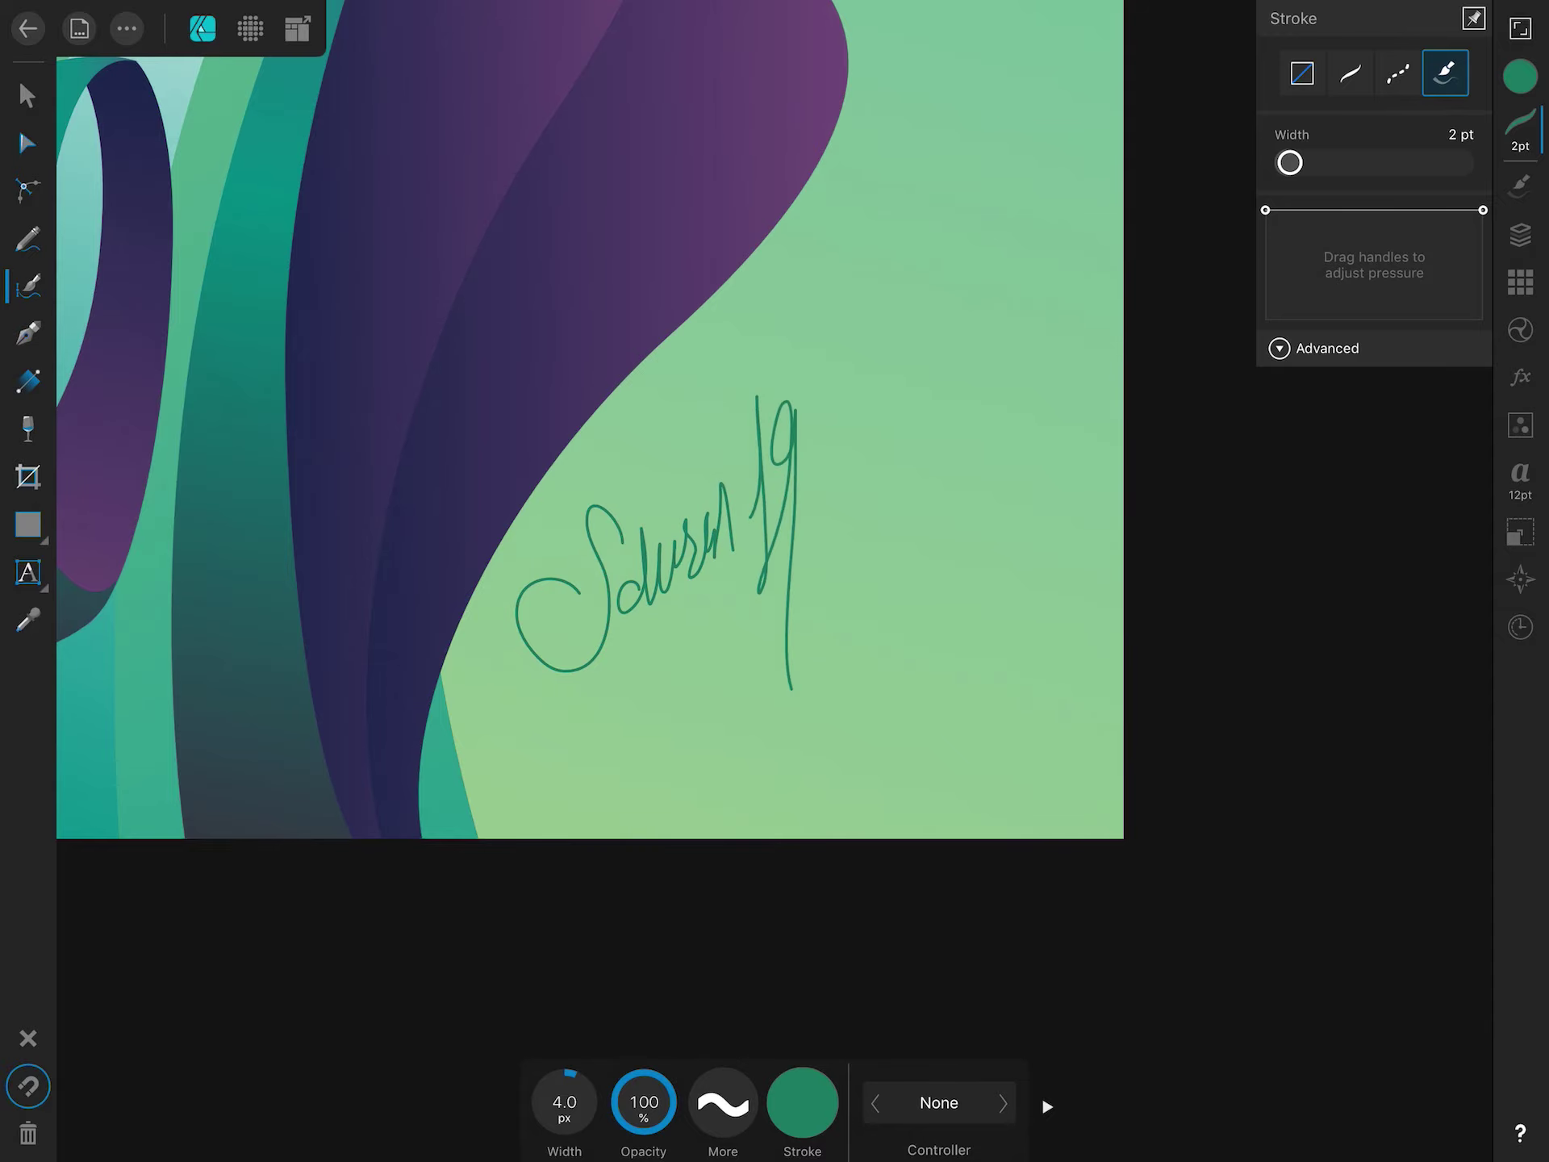